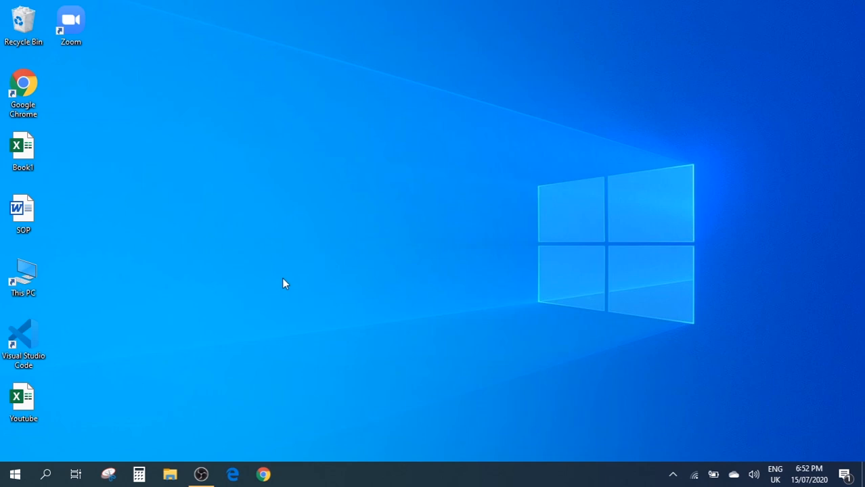
Search the computer for excel and launch the Excel app
{"action": "left_click", "coordinate": [46, 472]}
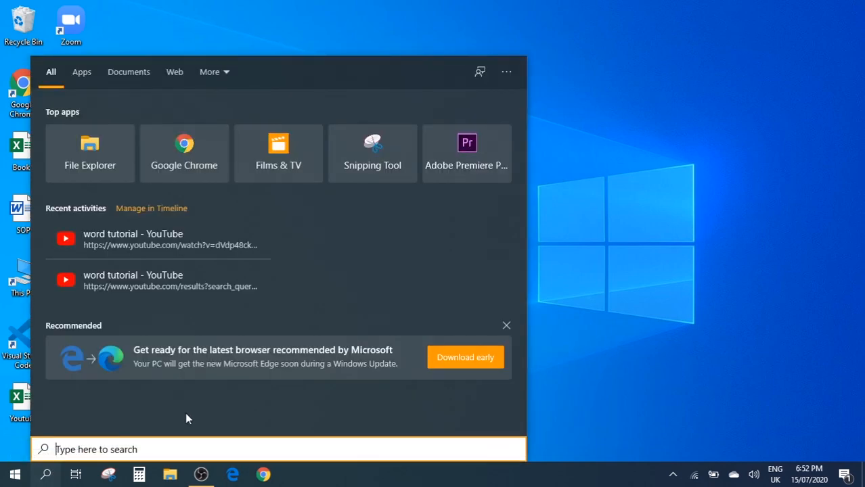
{"action": "type", "text": "excel"}
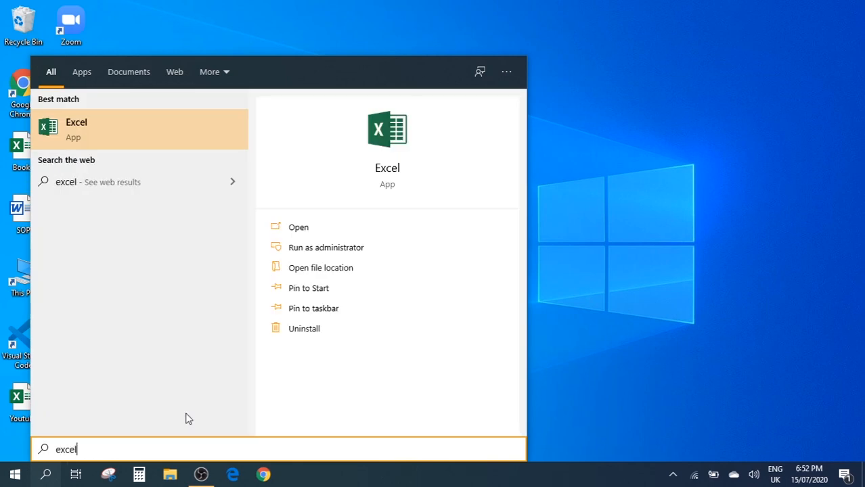
{"action": "left_click", "coordinate": [188, 138]}
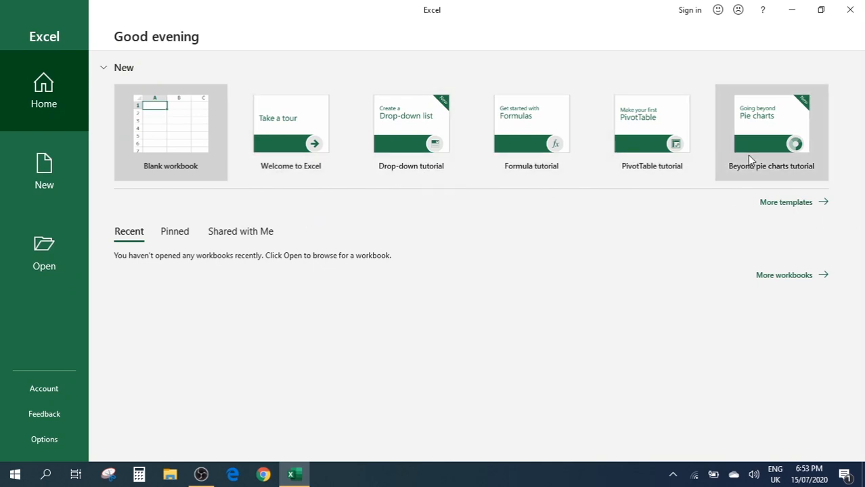
Browse the full gallery of workbook templates to examine which calendars, budgets, invoices and tutorials are offered
{"action": "left_click", "coordinate": [783, 206]}
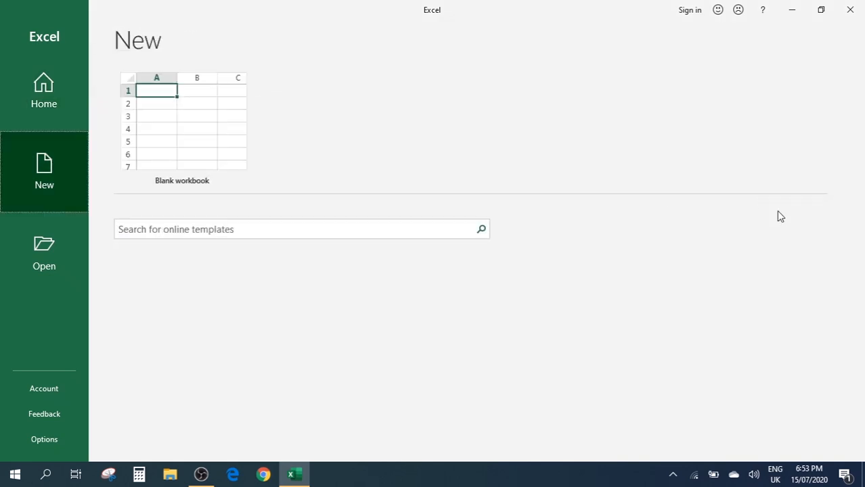
{"action": "scroll", "coordinate": [419, 291], "scroll_direction": "down", "scroll_amount": 1}
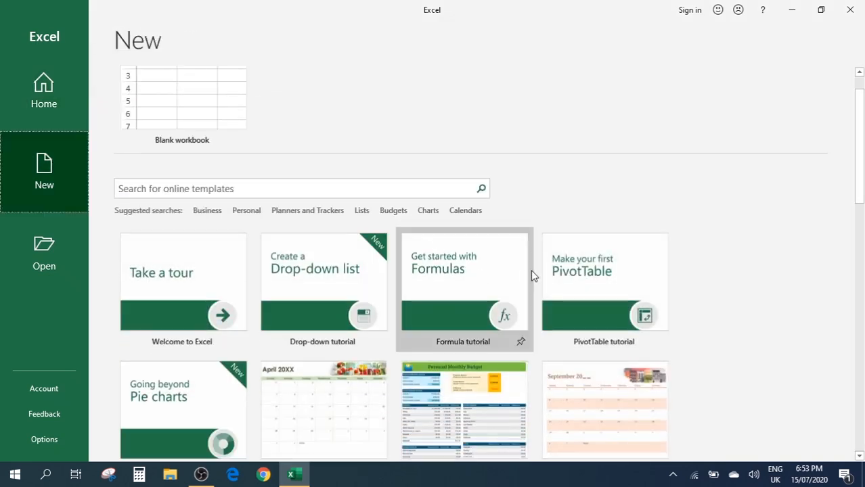
{"action": "scroll", "coordinate": [532, 274], "scroll_direction": "down", "scroll_amount": 2}
{"action": "scroll", "coordinate": [473, 326], "scroll_direction": "down", "scroll_amount": 3}
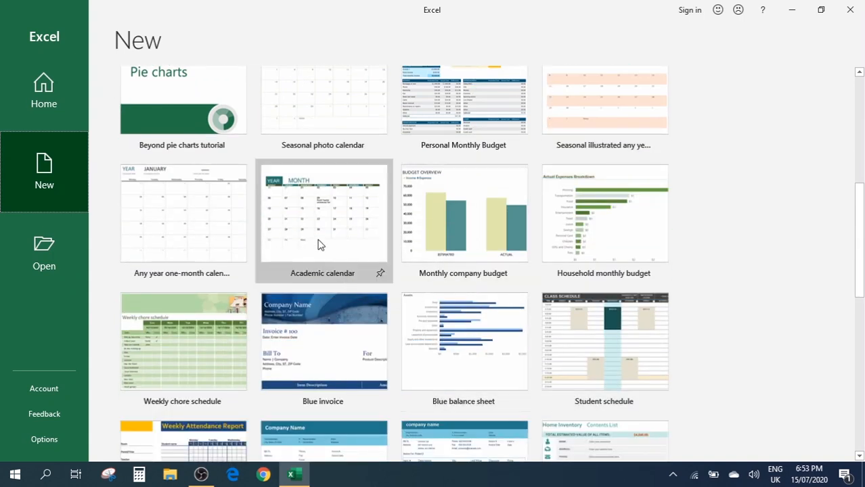
{"action": "scroll", "coordinate": [438, 335], "scroll_direction": "down", "scroll_amount": 2}
{"action": "scroll", "coordinate": [437, 335], "scroll_direction": "down", "scroll_amount": 1}
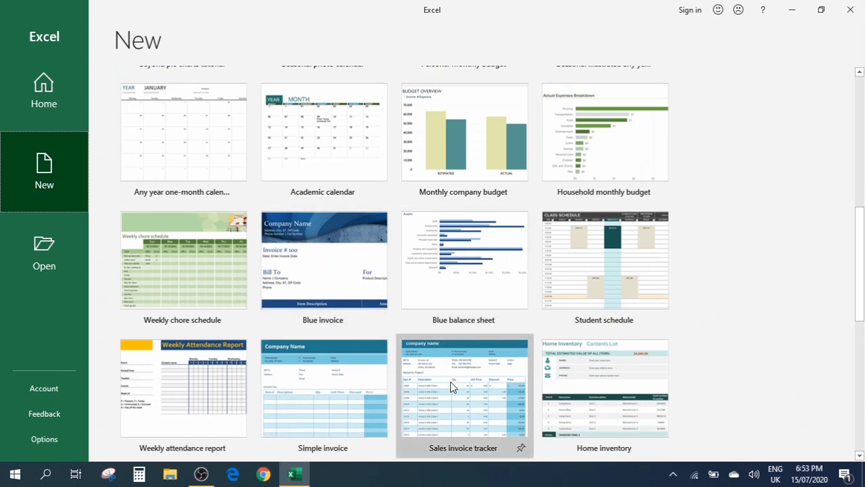
{"action": "scroll", "coordinate": [452, 384], "scroll_direction": "down", "scroll_amount": 1}
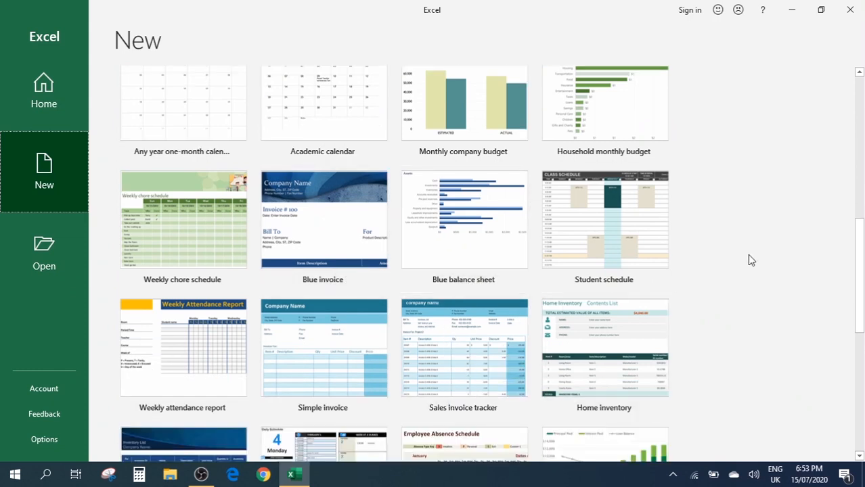
{"action": "scroll", "coordinate": [748, 255], "scroll_direction": "up", "scroll_amount": 3}
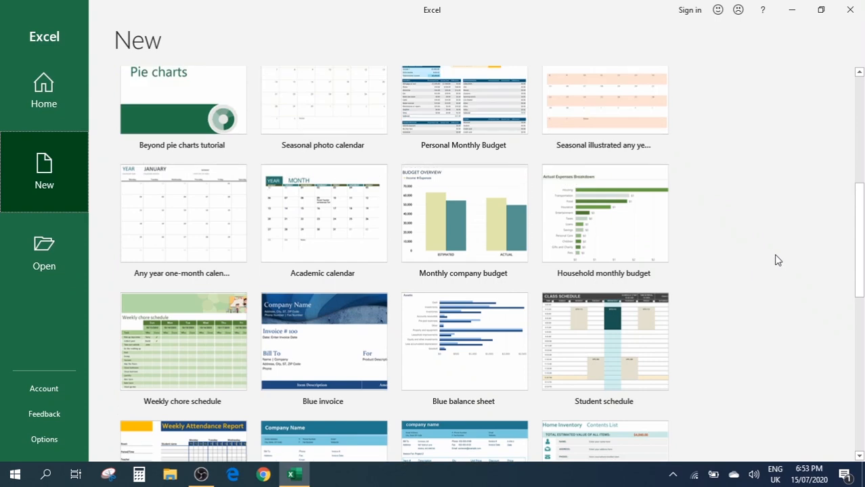
{"action": "scroll", "coordinate": [777, 261], "scroll_direction": "up", "scroll_amount": 5}
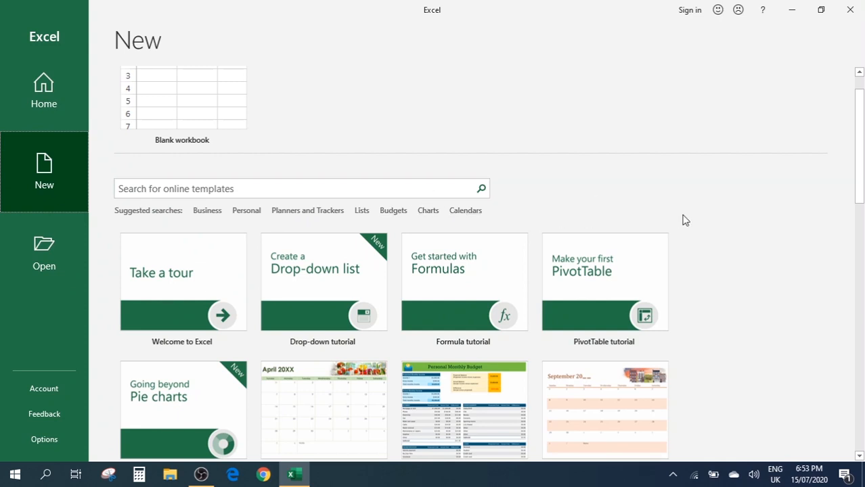
Return to the start page and create a blank workbook
{"action": "left_click", "coordinate": [58, 88]}
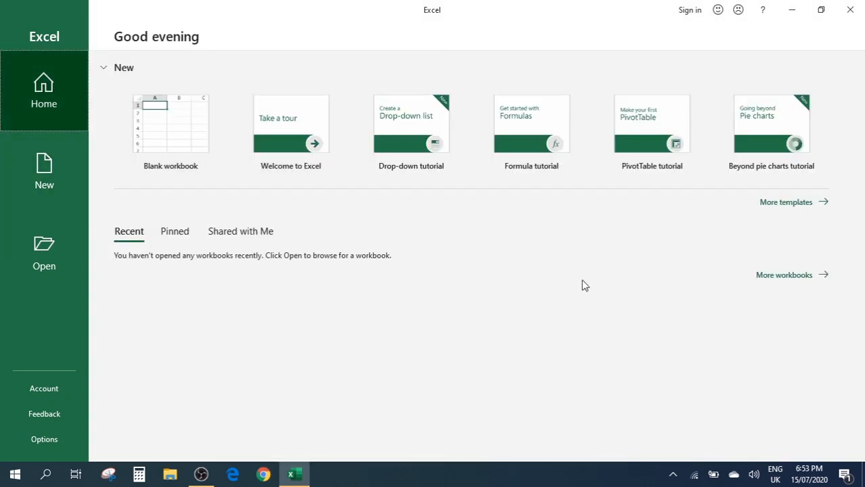
{"action": "left_click", "coordinate": [167, 139]}
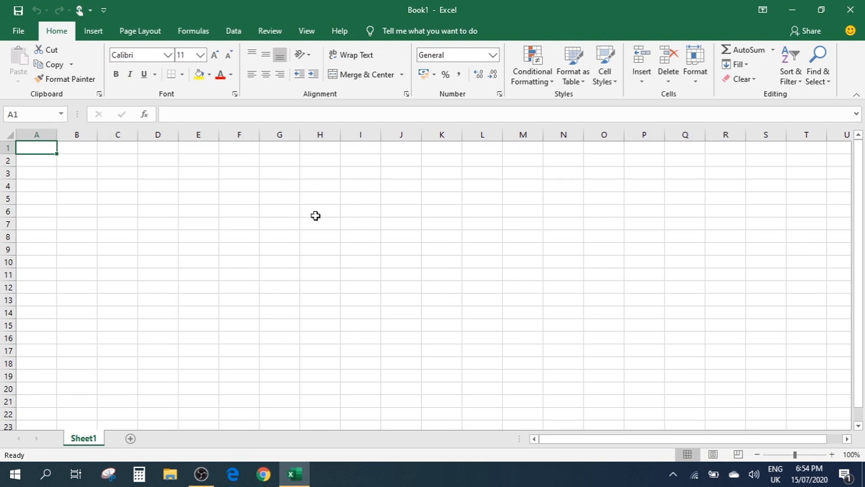
Select cell H6, then shrink the workbook window to its restored size and maximize it again
{"action": "left_click", "coordinate": [316, 217]}
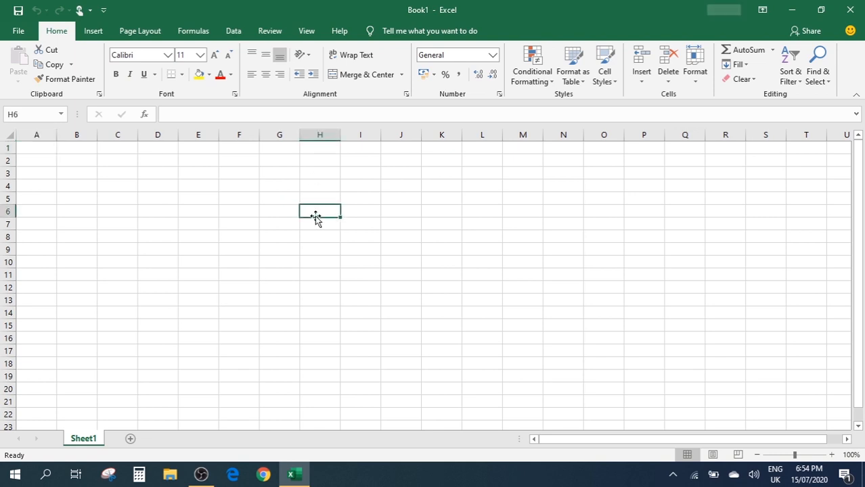
{"action": "double_click", "coordinate": [408, 10]}
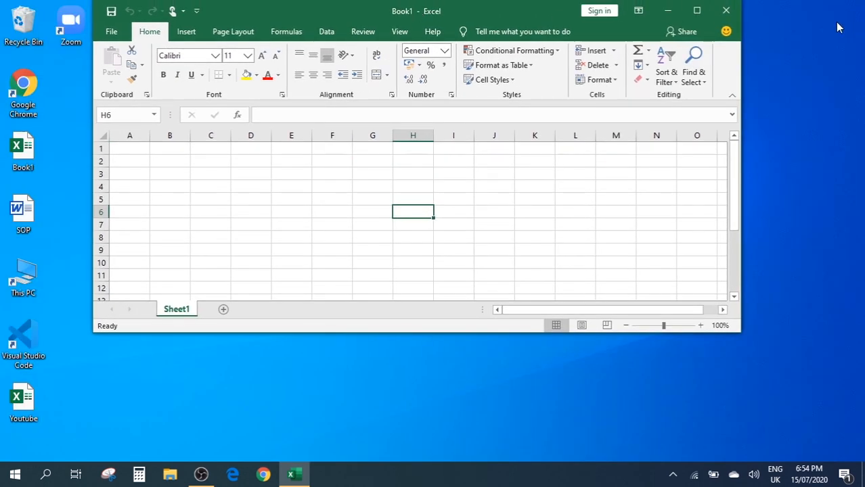
{"action": "left_click", "coordinate": [702, 12]}
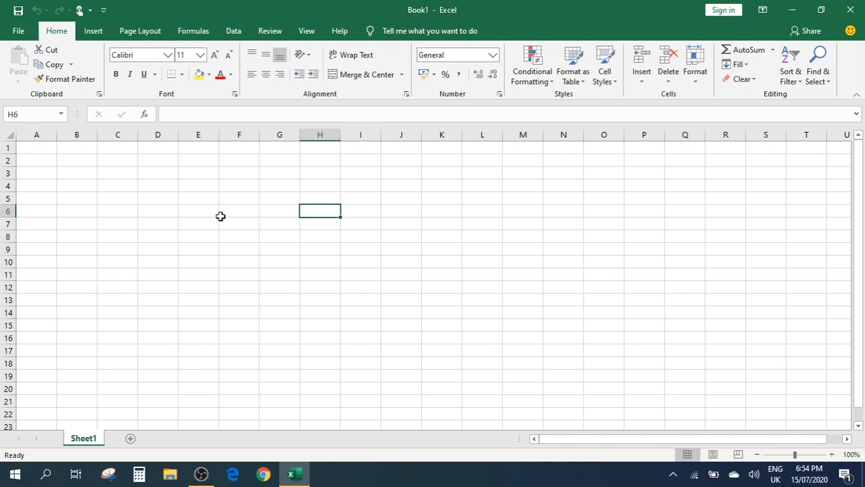
Jump directly to cell B3 by entering its cell reference
{"action": "left_click", "coordinate": [33, 114]}
{"action": "type", "text": "B3"}
{"action": "key", "text": "Return"}
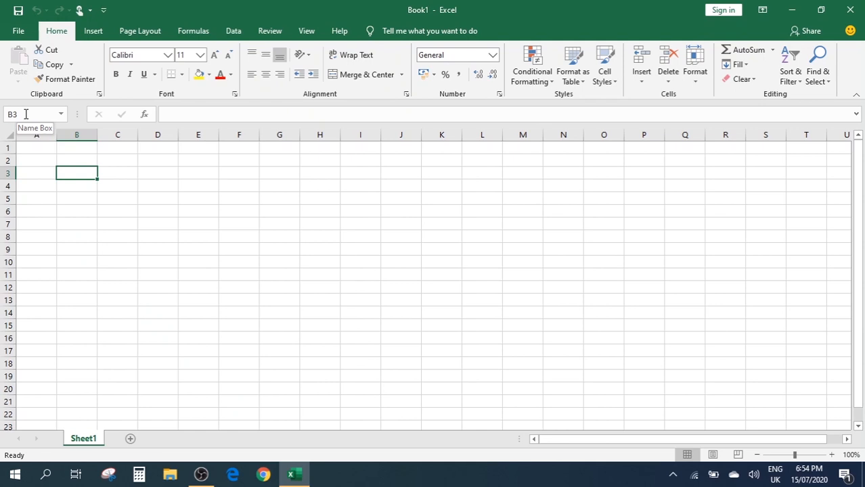
Select several cells in turn, including E5, F5, E6, G7, D9 and E9, to examine the reference shown for each active cell
{"action": "left_click", "coordinate": [198, 199]}
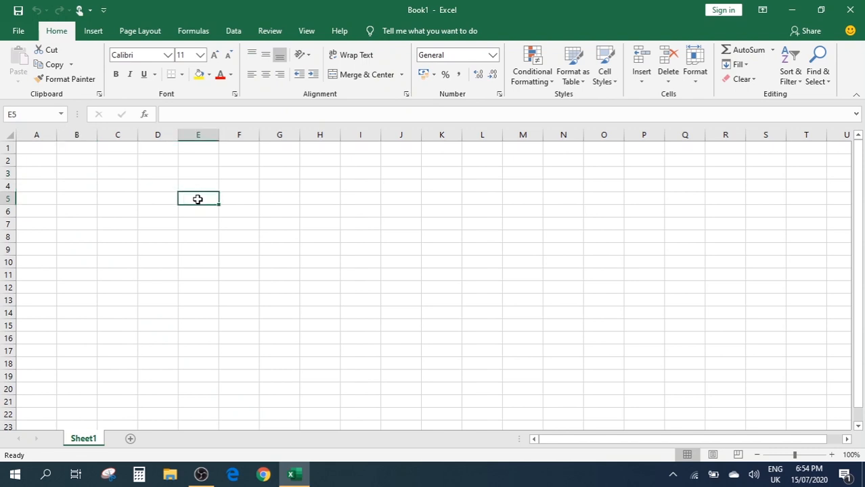
{"action": "left_click", "coordinate": [237, 201]}
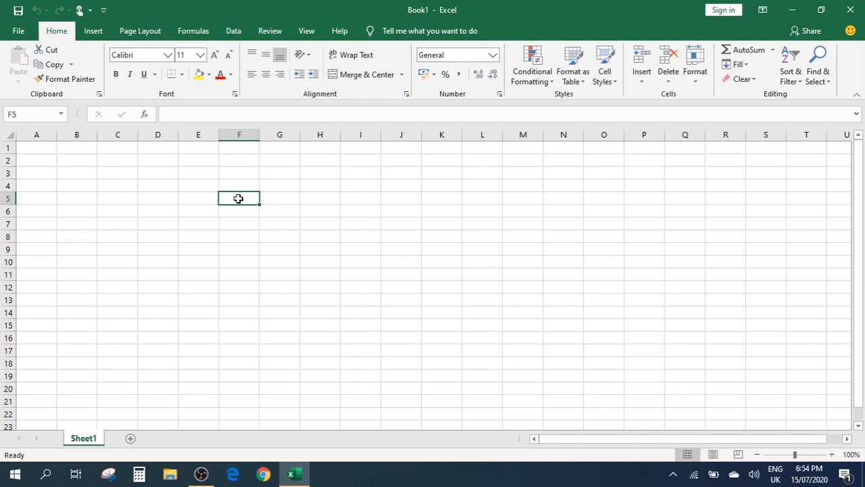
{"action": "left_click", "coordinate": [197, 213]}
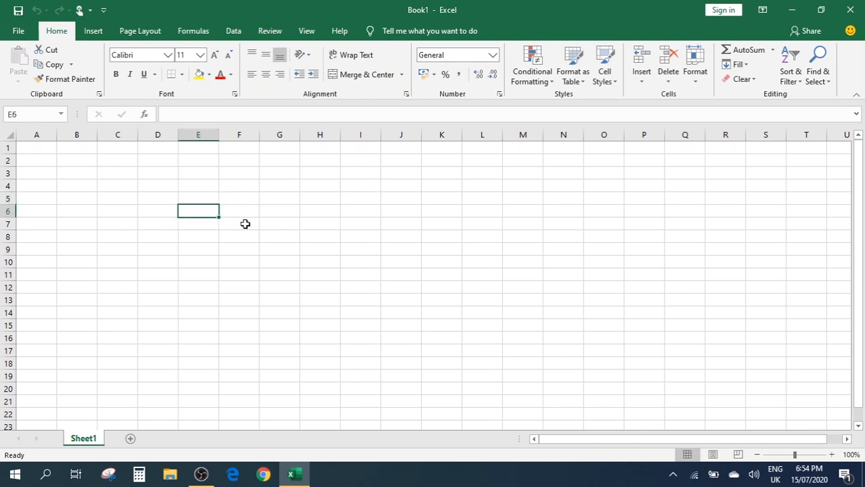
{"action": "left_click", "coordinate": [270, 227]}
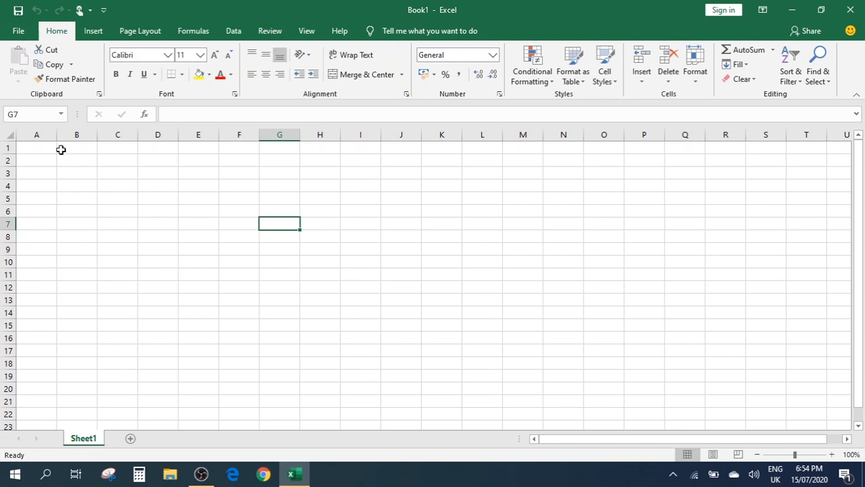
{"action": "left_click", "coordinate": [22, 114]}
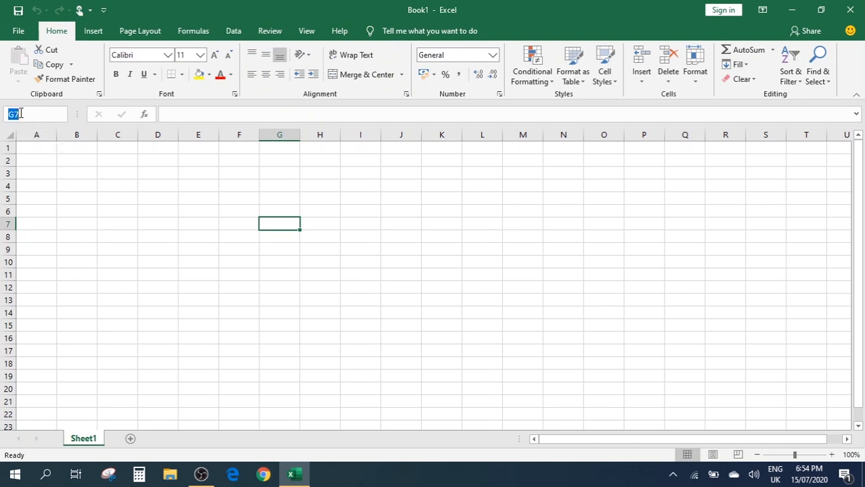
{"action": "left_click", "coordinate": [196, 212]}
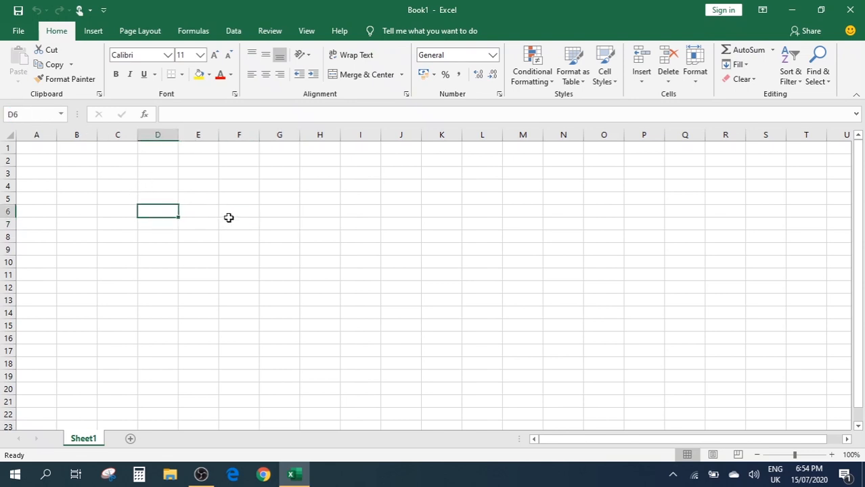
{"action": "left_click", "coordinate": [232, 195]}
{"action": "left_click", "coordinate": [163, 250]}
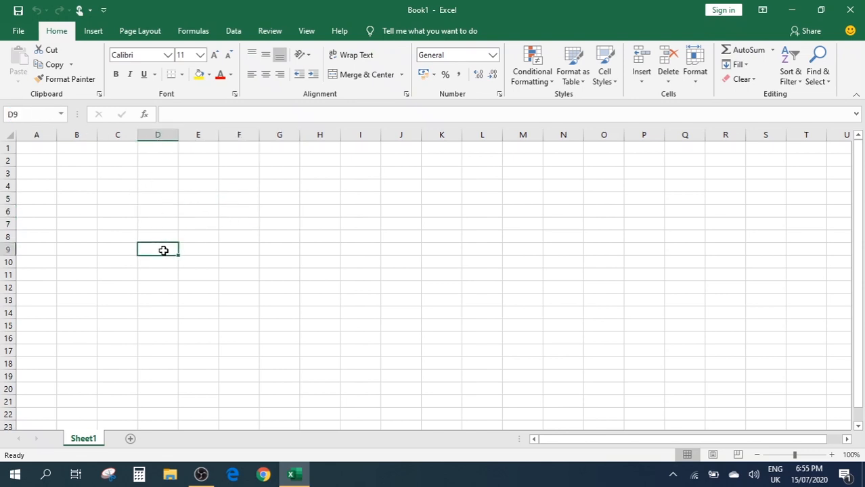
{"action": "left_click", "coordinate": [157, 206]}
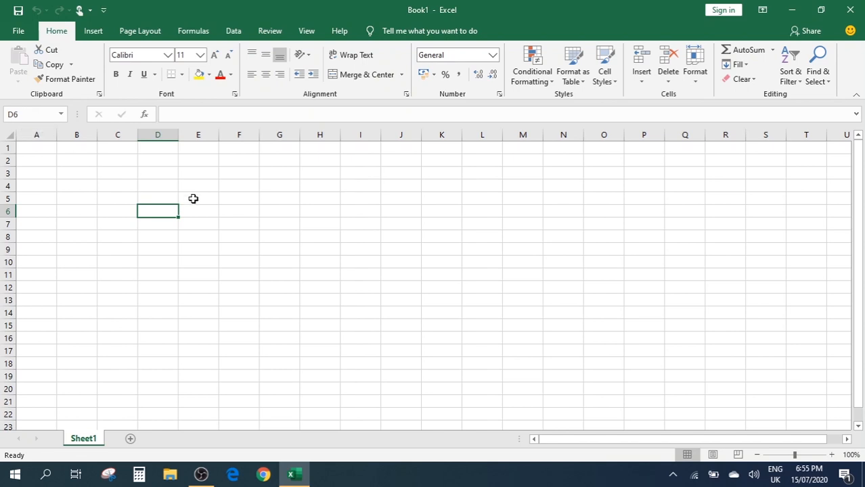
{"action": "left_click", "coordinate": [207, 249]}
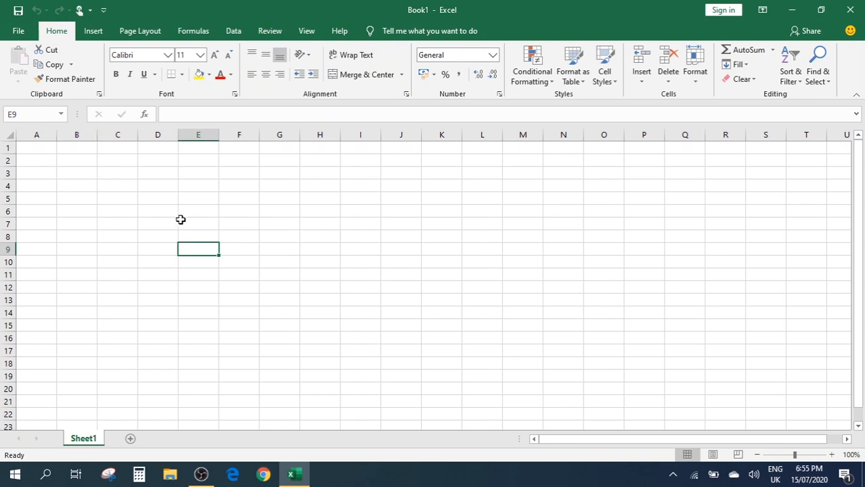
Open cells E9 and F6 in turn for editing in the formula bar without entering anything
{"action": "left_click", "coordinate": [184, 113]}
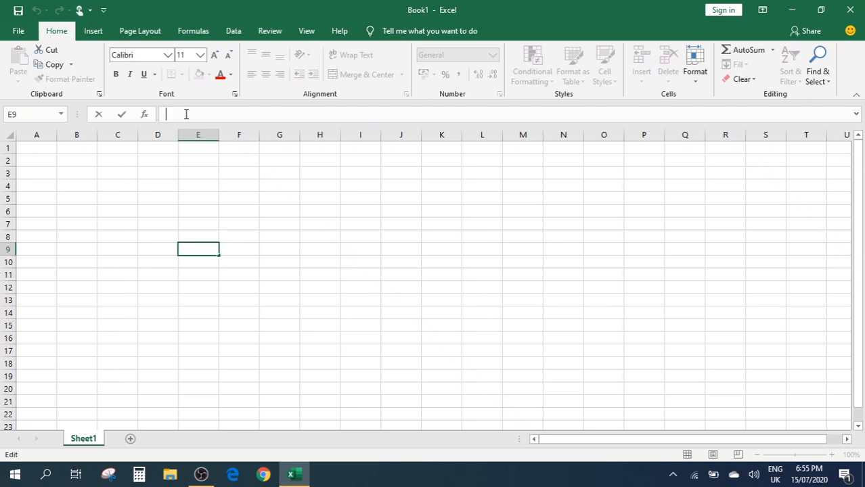
{"action": "left_click", "coordinate": [222, 215]}
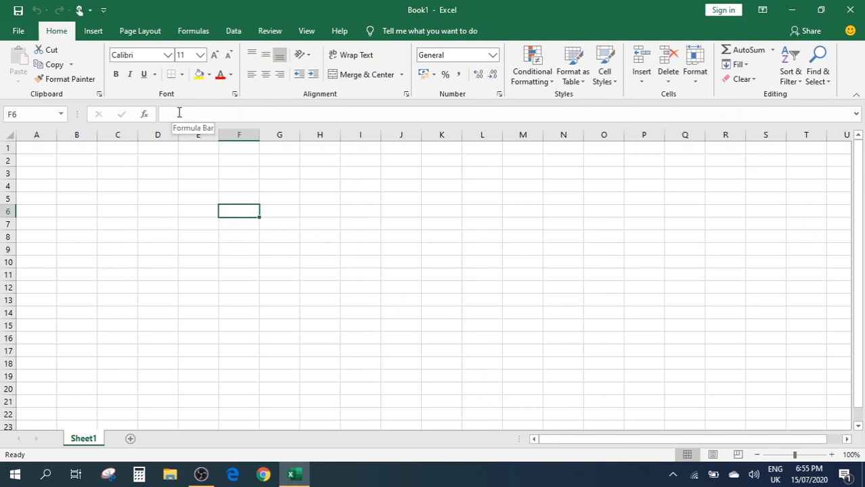
{"action": "left_click", "coordinate": [179, 112]}
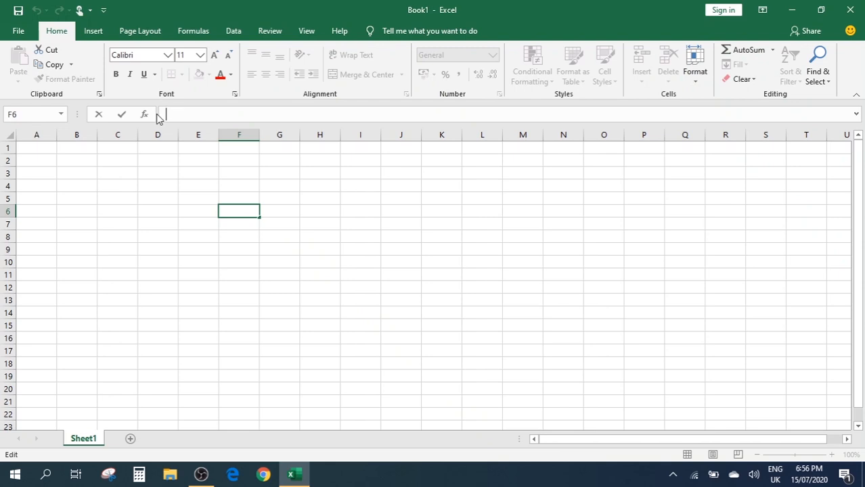
Enter the value 60 in cell E5 and reselect that cell
{"action": "left_click", "coordinate": [190, 200]}
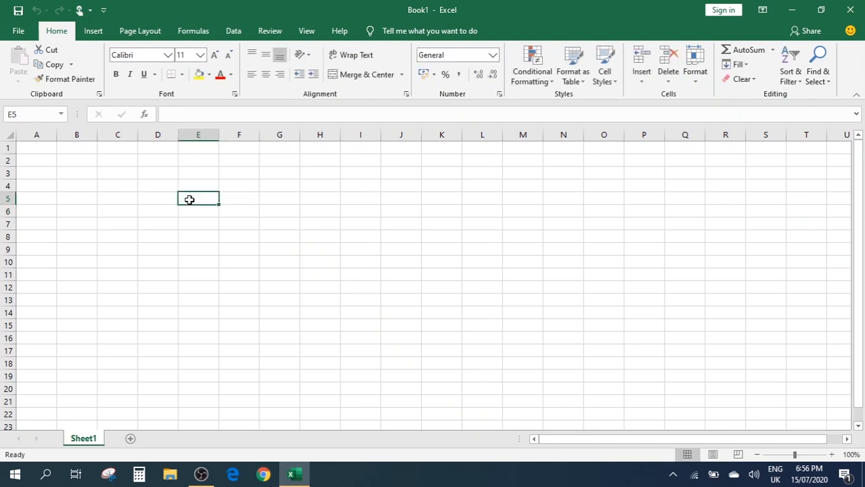
{"action": "type", "text": "="}
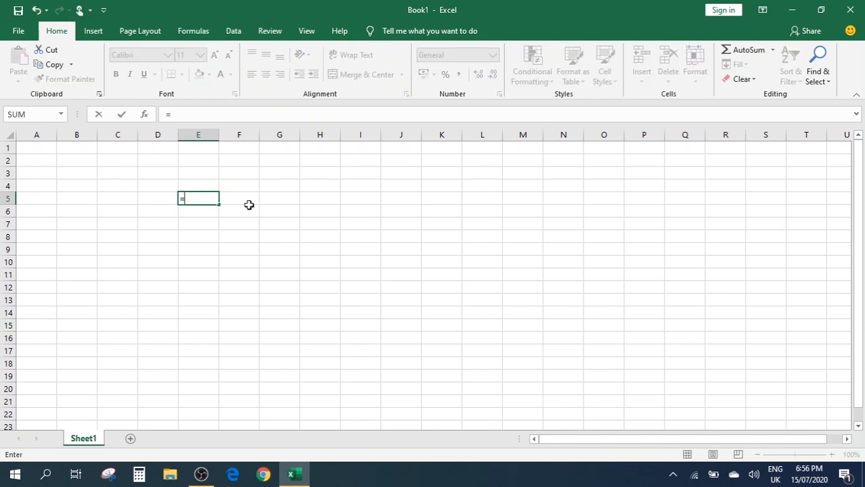
{"action": "key", "text": "BackSpace"}
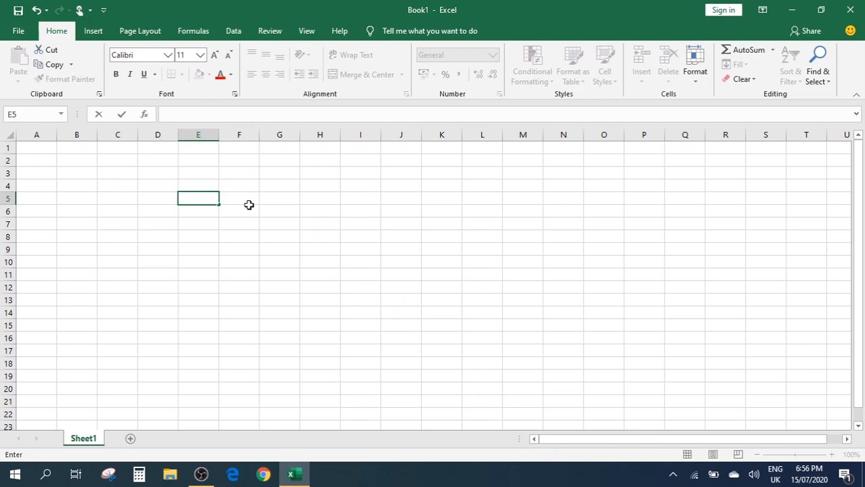
{"action": "type", "text": "60"}
{"action": "left_click", "coordinate": [250, 207]}
{"action": "key", "text": "Left"}
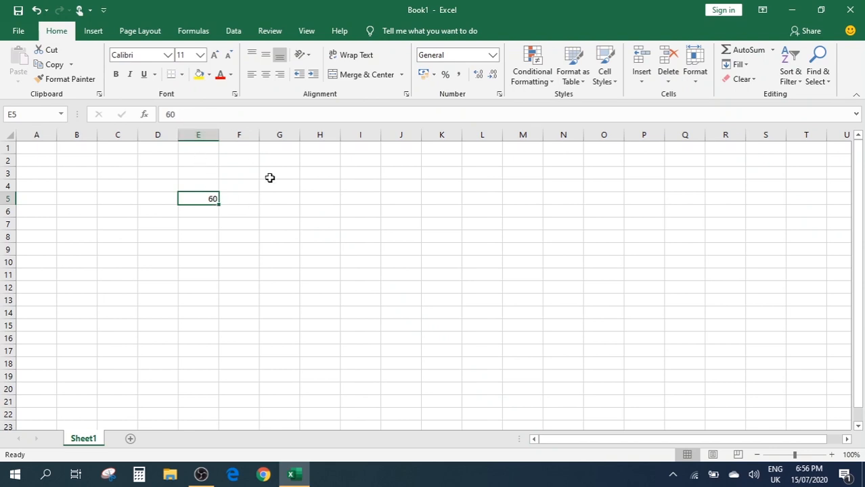
Replace the value in cell E5 with the formula =23+56 and reselect the cell
{"action": "left_click", "coordinate": [241, 201]}
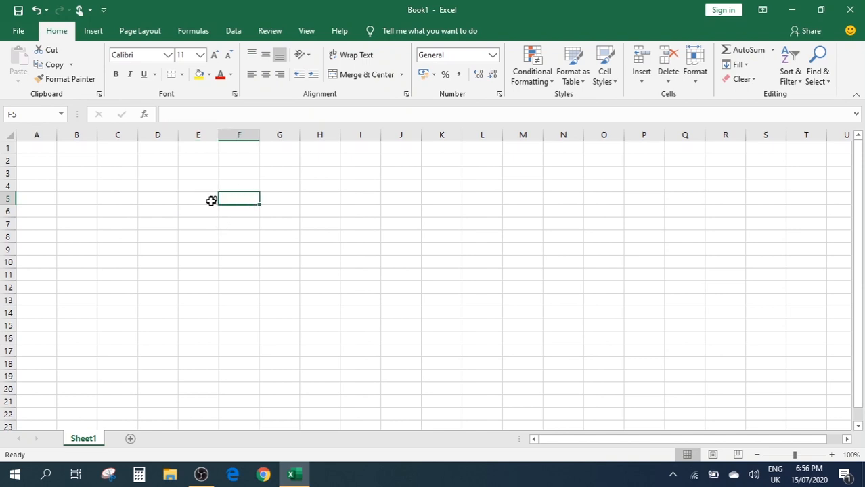
{"action": "left_click", "coordinate": [212, 201]}
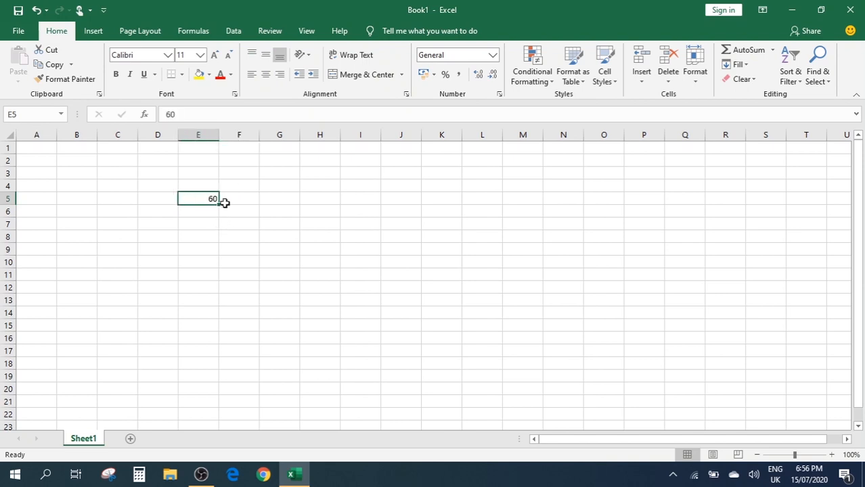
{"action": "type", "text": "="}
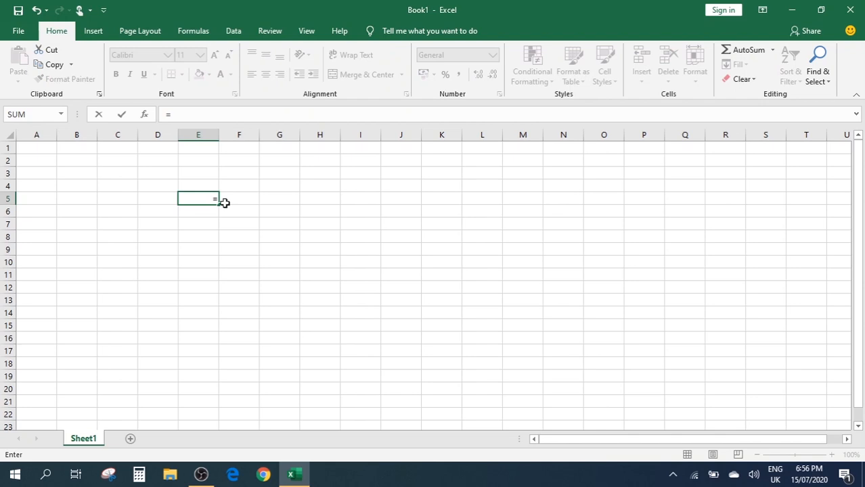
{"action": "type", "text": "23+56"}
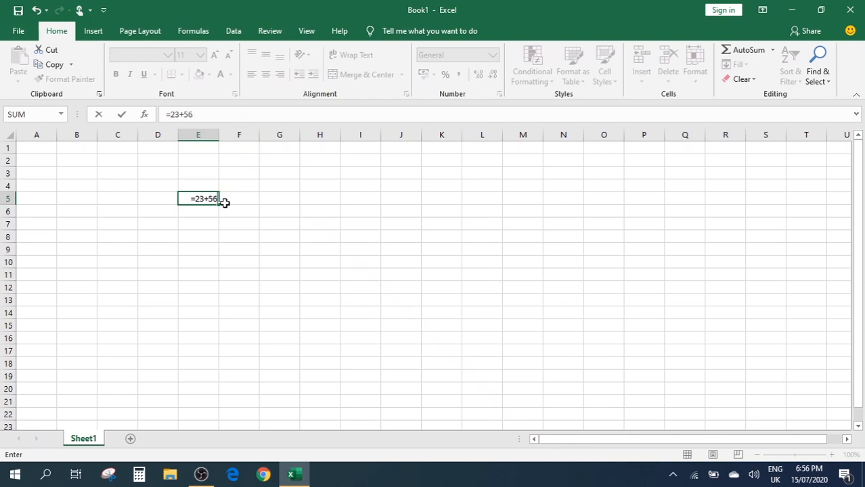
{"action": "key", "text": "shift+Left"}
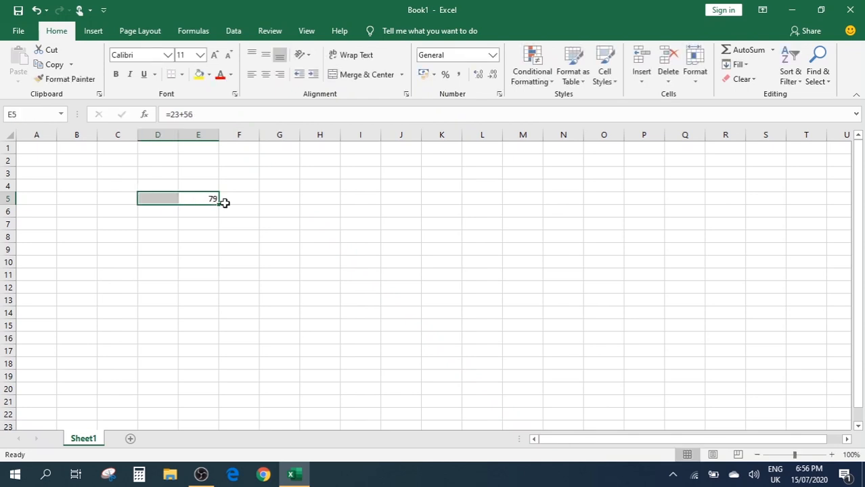
{"action": "left_click", "coordinate": [197, 198]}
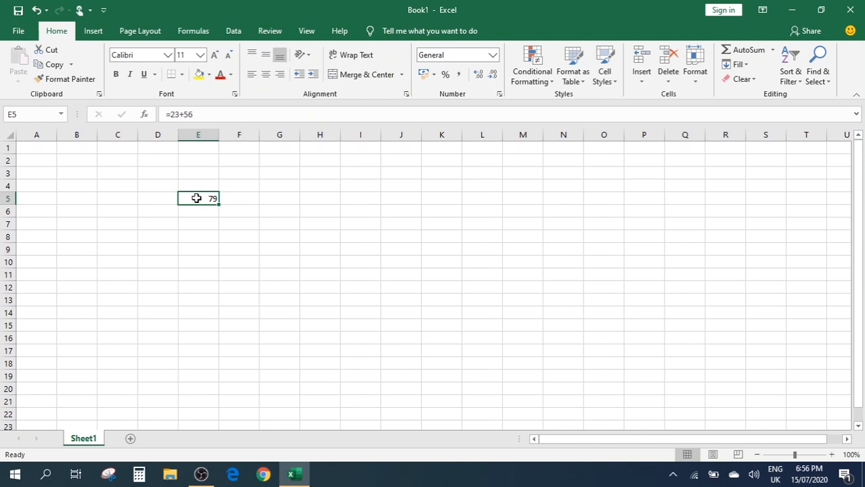
Replace the formula in cell E5 with =220+550+300 and reselect the cell
{"action": "type", "text": "=220"}
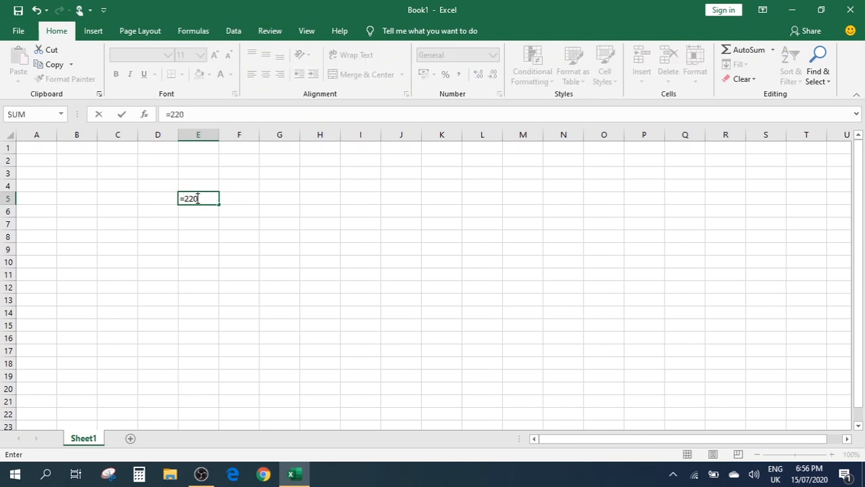
{"action": "type", "text": "+550+300"}
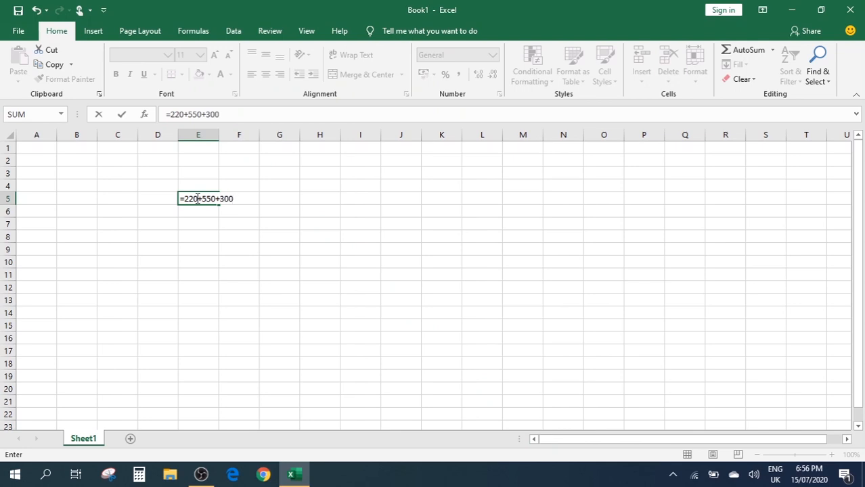
{"action": "key", "text": "Return"}
{"action": "left_click", "coordinate": [203, 199]}
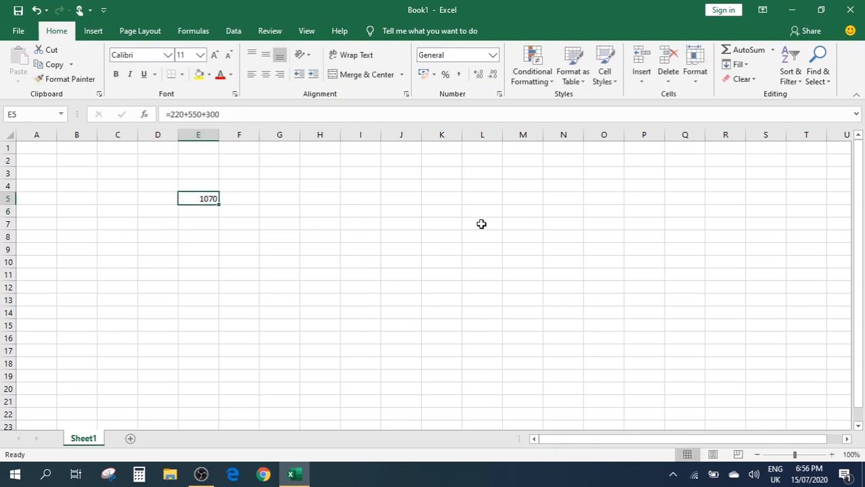
Enter the plain value 69 in cell E6, directly below the formula cell, and reselect E6
{"action": "left_click", "coordinate": [203, 214]}
{"action": "left_click", "coordinate": [195, 198]}
{"action": "left_click", "coordinate": [211, 211]}
{"action": "type", "text": "89"}
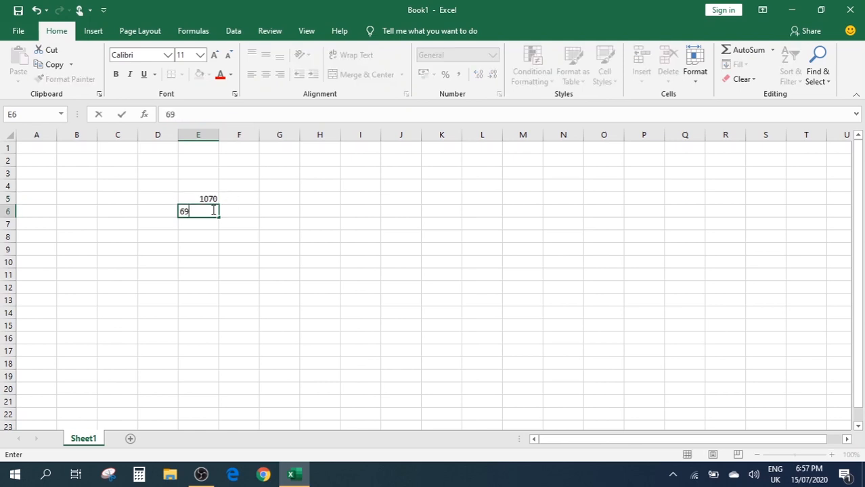
{"action": "key", "text": "Tab"}
{"action": "left_click", "coordinate": [212, 210]}
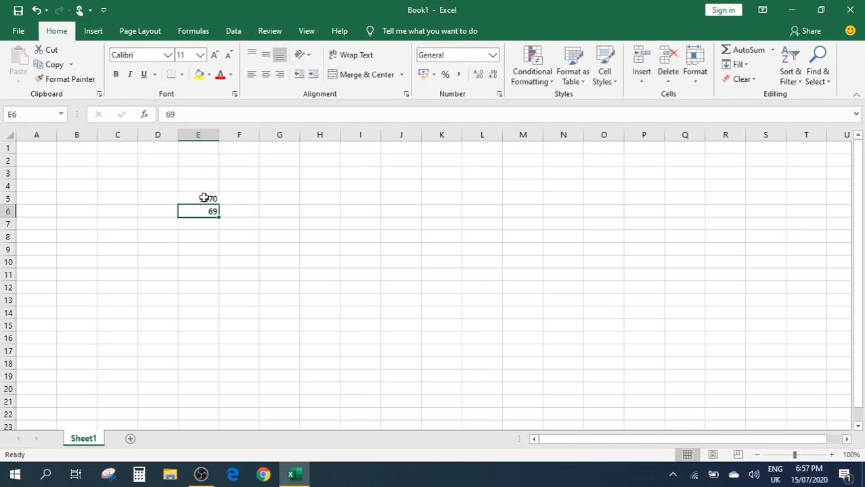
Replace the whole formula in cell E5 with a reference to cell G5
{"action": "left_click", "coordinate": [204, 198]}
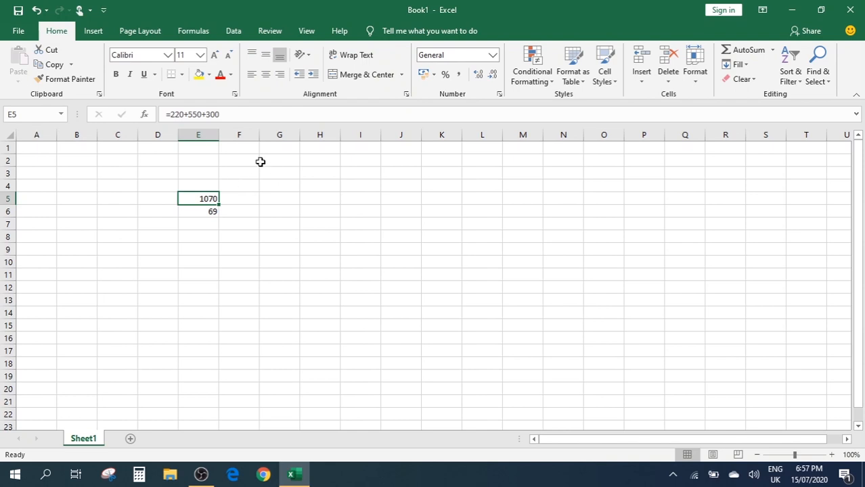
{"action": "left_click_drag", "start_coordinate": [230, 113], "coordinate": [163, 116]}
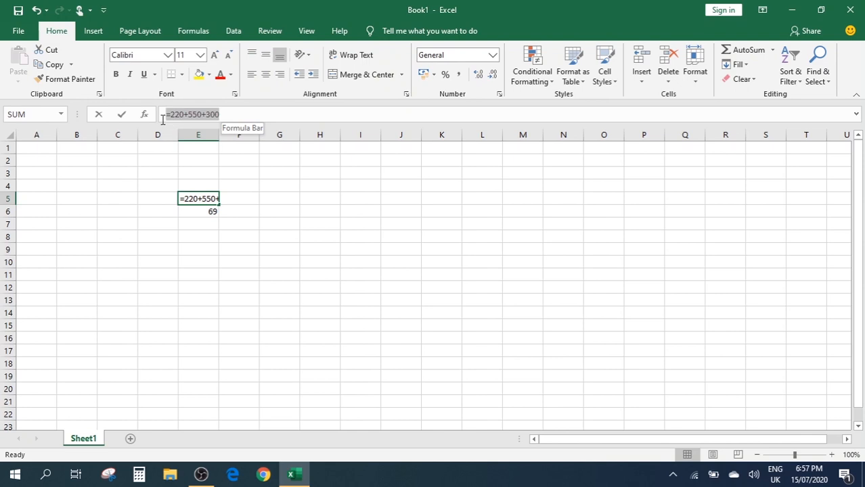
{"action": "type", "text": "="}
{"action": "left_click", "coordinate": [270, 195]}
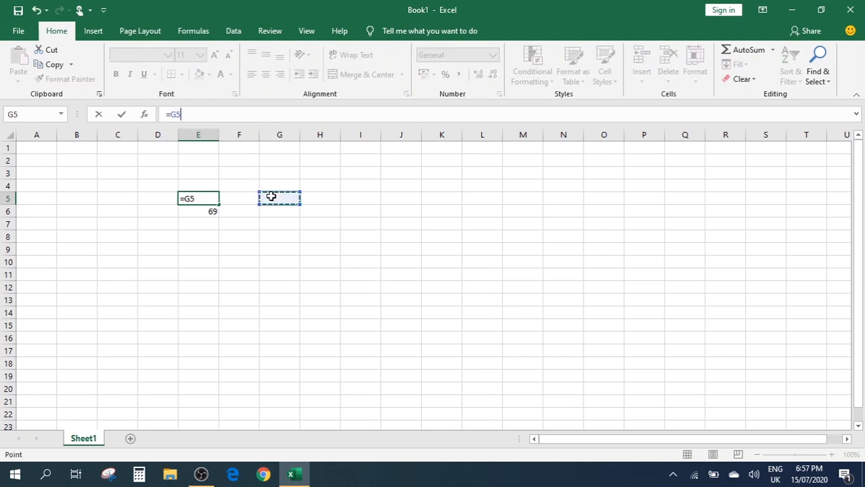
{"action": "key", "text": "Return"}
{"action": "left_click", "coordinate": [245, 199]}
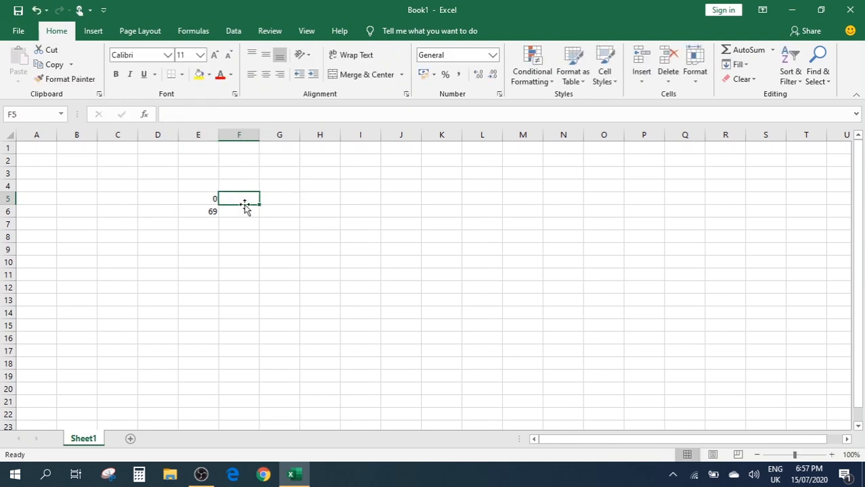
Clear the contents of cells E5 and E6
{"action": "left_click", "coordinate": [199, 197]}
{"action": "key", "text": "Delete"}
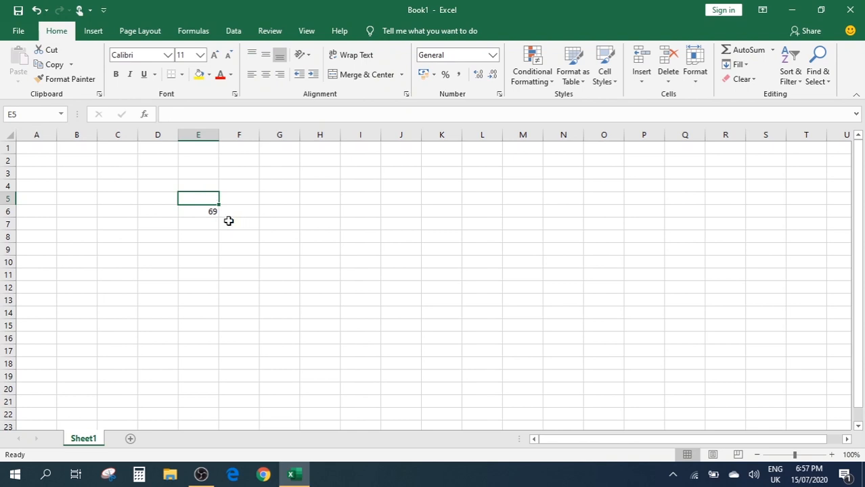
{"action": "left_click", "coordinate": [204, 210]}
{"action": "key", "text": "Delete"}
{"action": "left_click", "coordinate": [261, 196]}
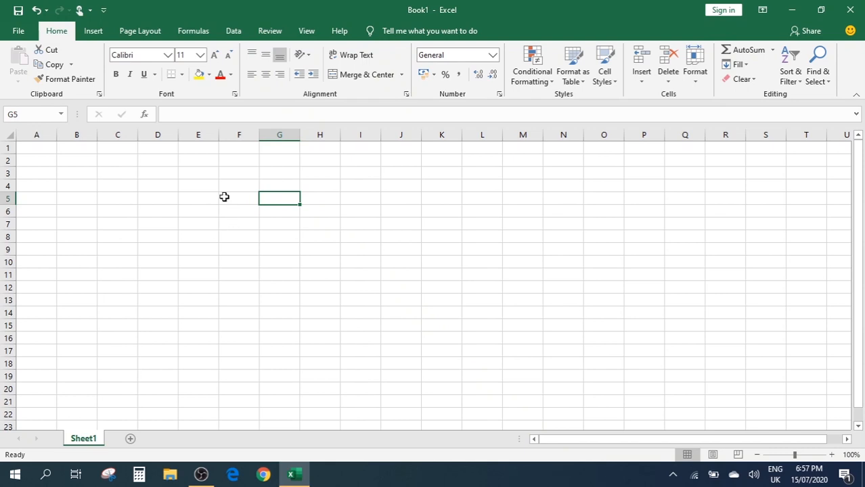
Select the cell range E5 to I14, then return to the single cell E5
{"action": "left_click", "coordinate": [188, 196]}
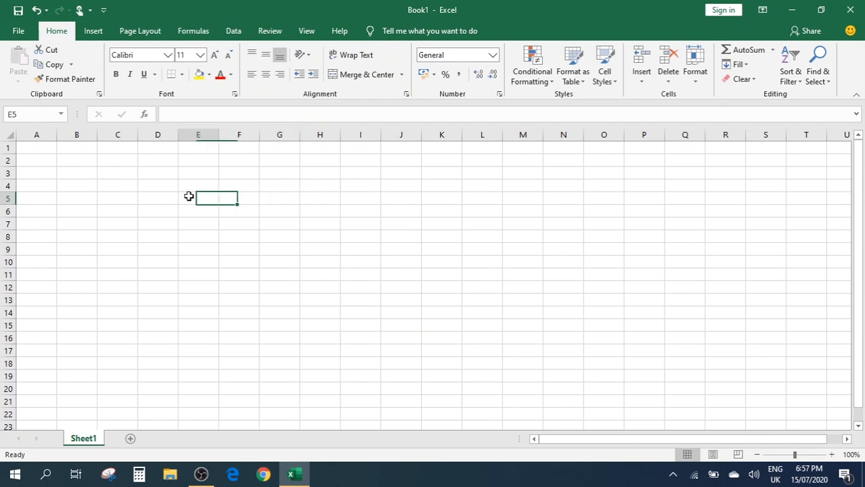
{"action": "left_click_drag", "start_coordinate": [193, 199], "coordinate": [349, 311]}
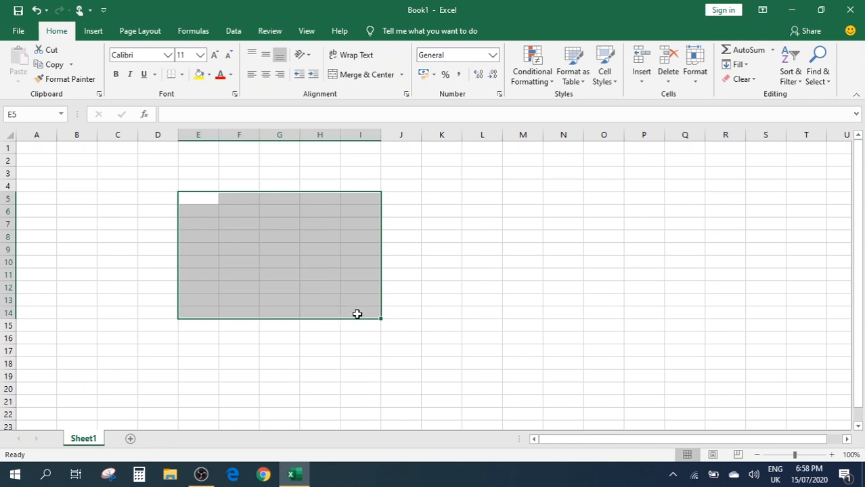
{"action": "left_click", "coordinate": [207, 198]}
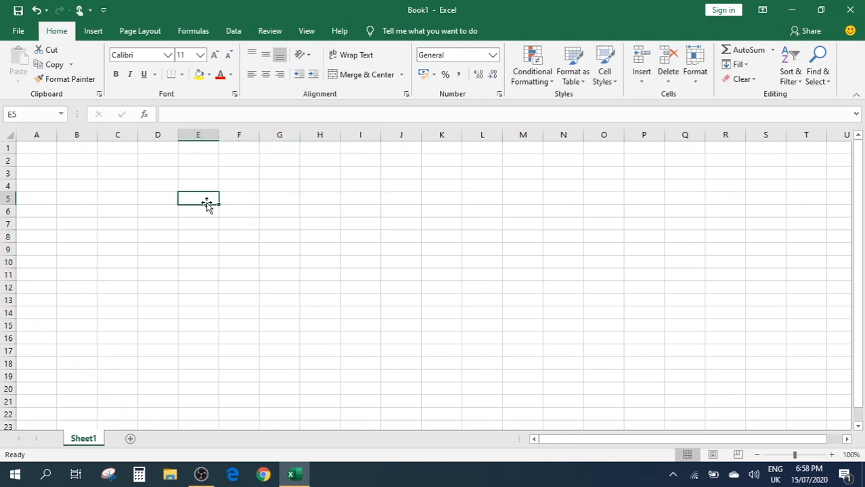
{"action": "type", "text": "E"}
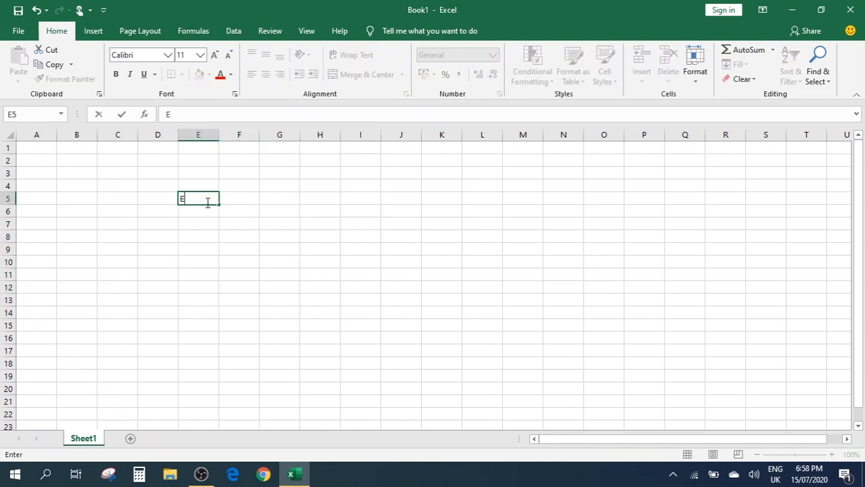
{"action": "type", "text": "5:"}
{"action": "key", "text": "BackSpace"}
{"action": "key", "text": "BackSpace"}
{"action": "key", "text": "BackSpace"}
{"action": "left_click", "coordinate": [276, 196]}
Select the range from E5 to L17 and enter its reference E5:L17 as text in cell E5
{"action": "left_click_drag", "start_coordinate": [190, 198], "coordinate": [469, 350]}
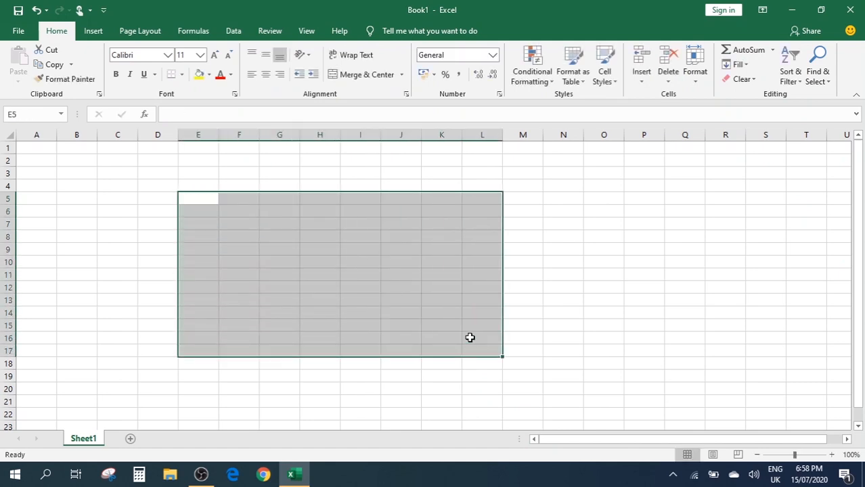
{"action": "type", "text": "E5"}
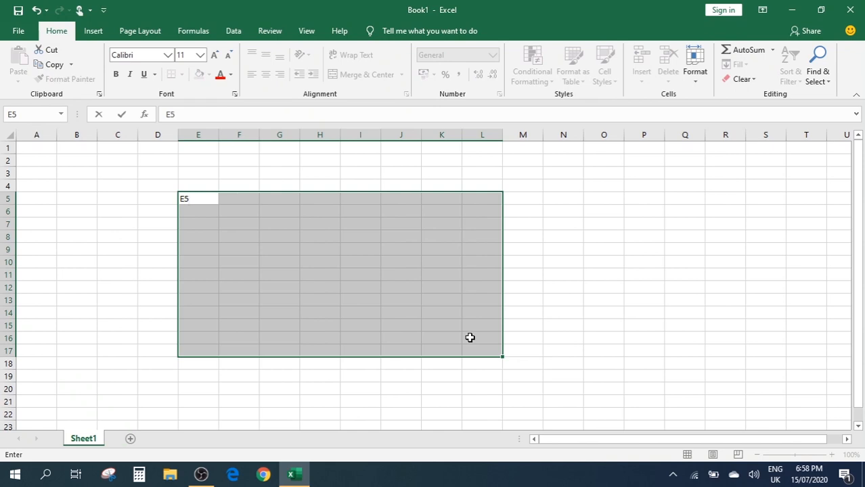
{"action": "type", "text": ":"}
{"action": "type", "text": "L17"}
{"action": "left_click", "coordinate": [563, 275]}
Reselect cell E5 and delete the range reference text from it
{"action": "left_click", "coordinate": [199, 191]}
{"action": "left_click", "coordinate": [207, 195]}
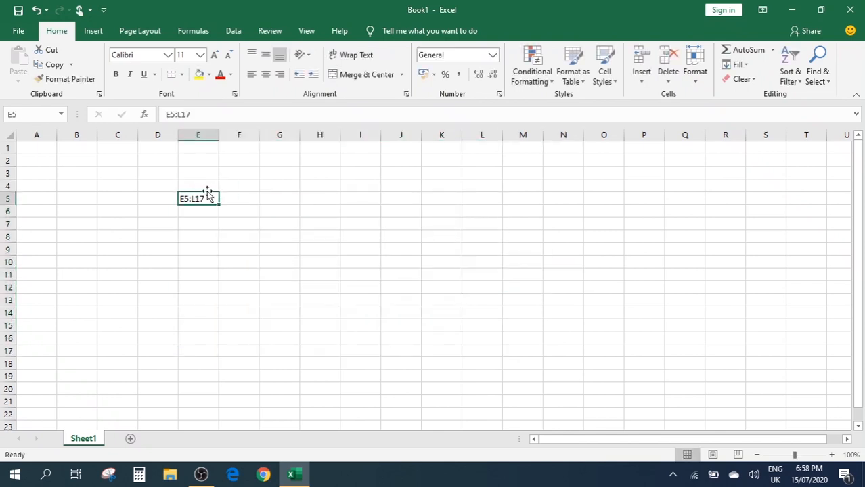
{"action": "key", "text": "Delete"}
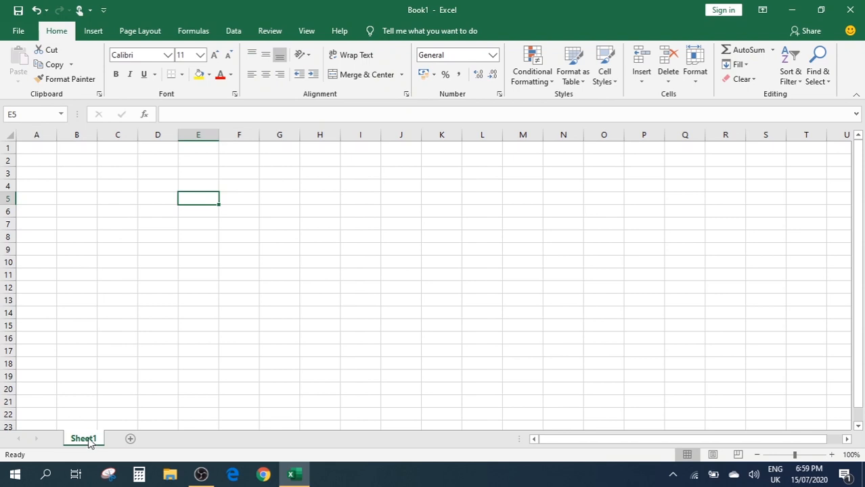
Add three new worksheets to the workbook after Sheet1
{"action": "left_click", "coordinate": [131, 440]}
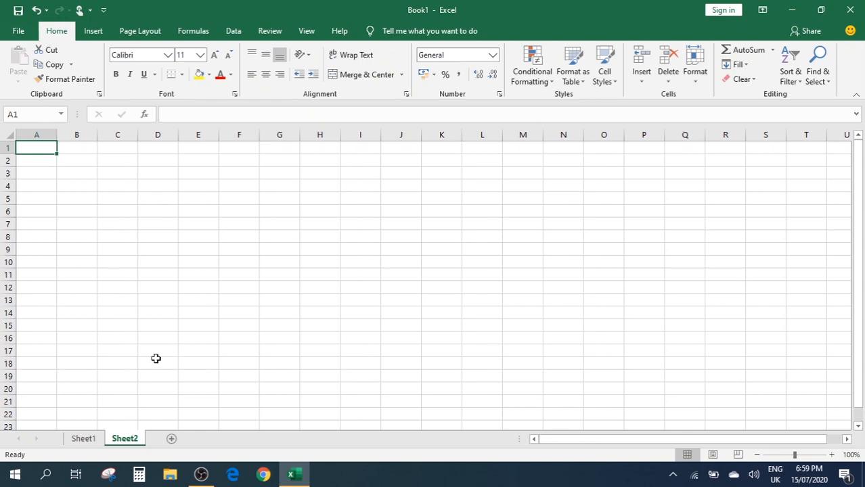
{"action": "left_click", "coordinate": [171, 439]}
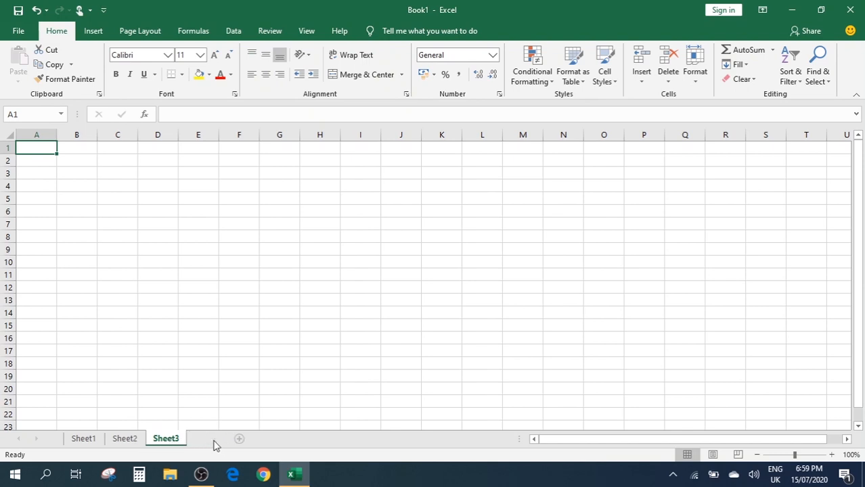
{"action": "left_click", "coordinate": [214, 440]}
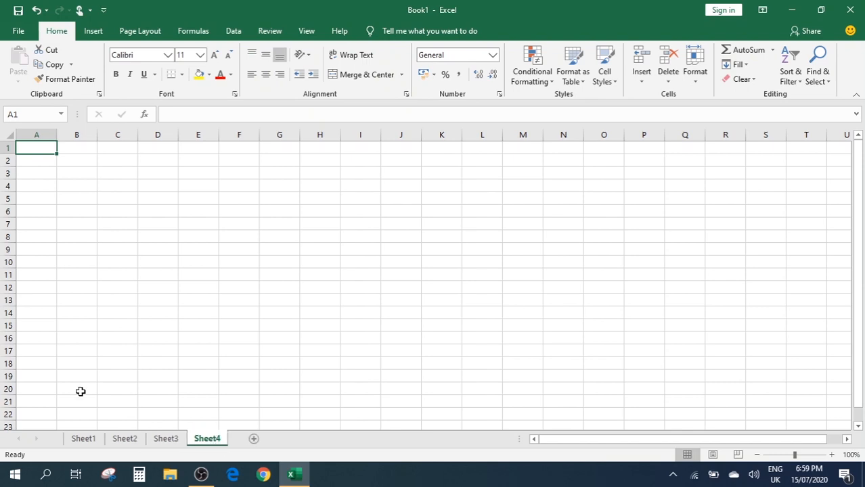
Switch through Sheet1, Sheet2, Sheet3 and Sheet4 in turn and return to Sheet1
{"action": "left_click", "coordinate": [84, 439]}
{"action": "left_click", "coordinate": [123, 440]}
{"action": "left_click", "coordinate": [166, 440]}
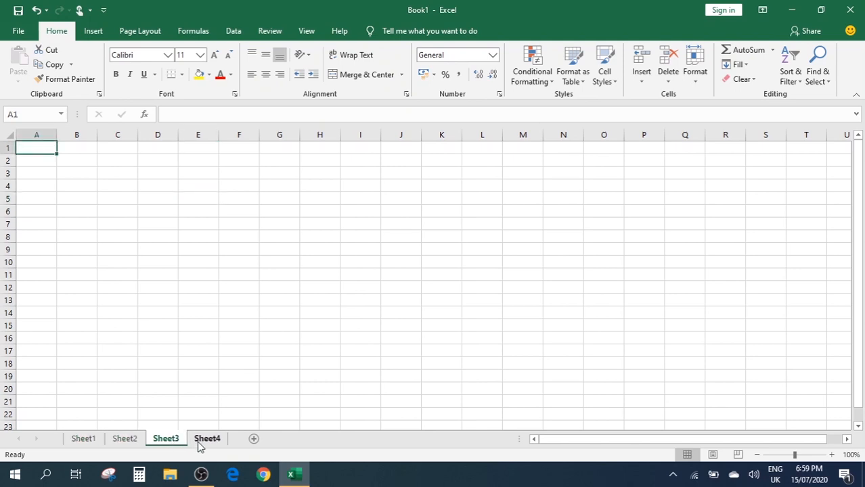
{"action": "left_click", "coordinate": [204, 442]}
{"action": "left_click", "coordinate": [84, 439]}
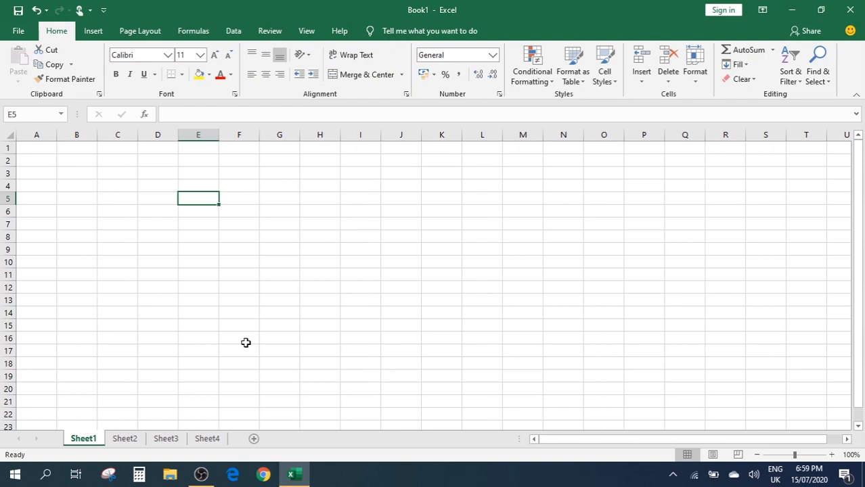
Select cell A1, then the entire columns A, B, C, D and E in turn to examine the column letters
{"action": "left_click", "coordinate": [39, 150]}
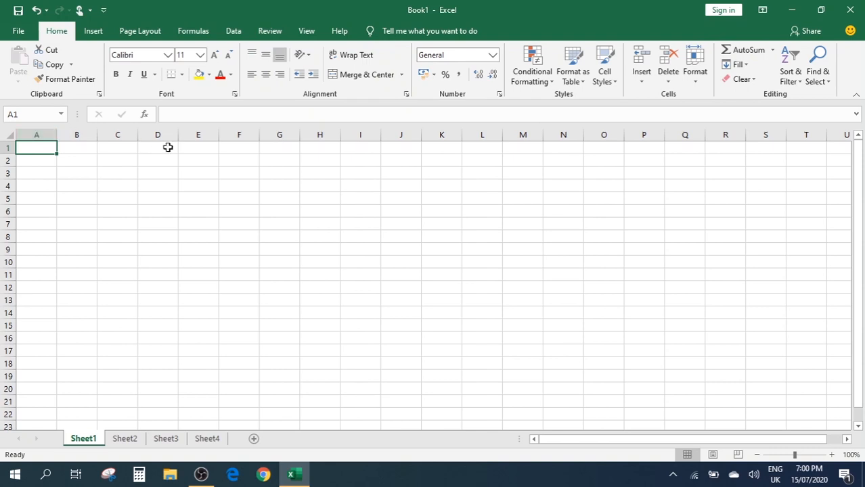
{"action": "left_click", "coordinate": [37, 134]}
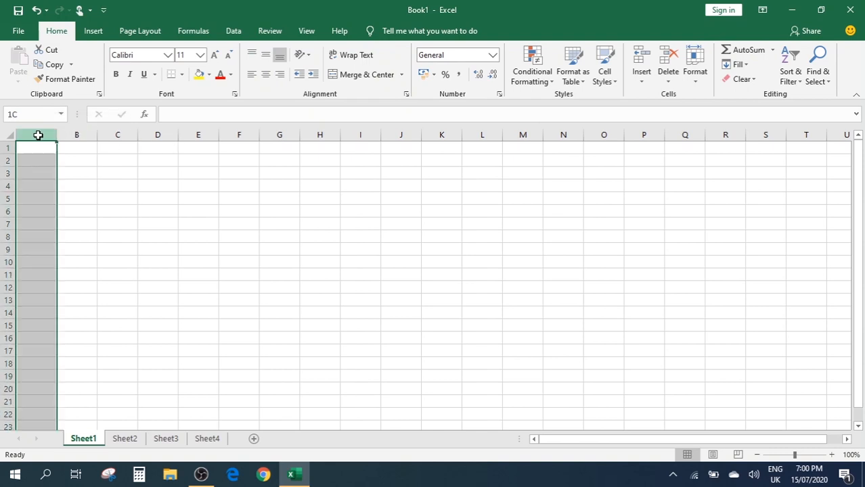
{"action": "left_click", "coordinate": [75, 134]}
{"action": "left_click", "coordinate": [115, 134]}
{"action": "left_click", "coordinate": [156, 134]}
{"action": "left_click", "coordinate": [196, 134]}
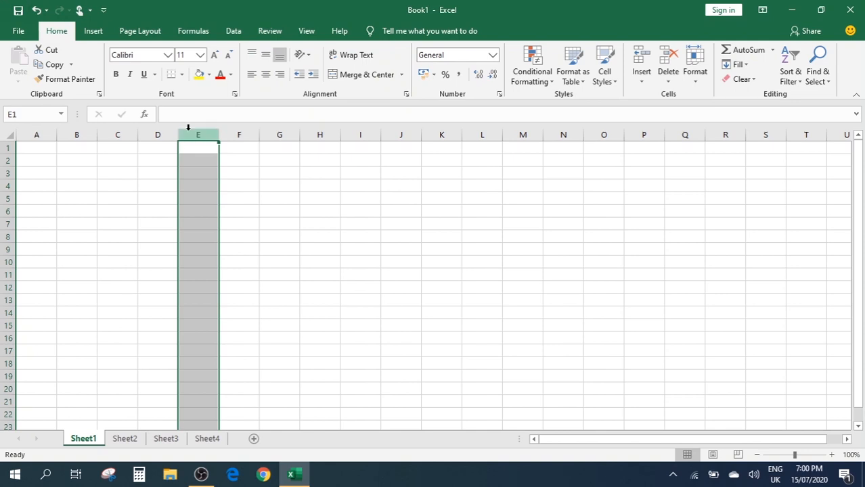
Move cell by cell along row 1 past column Z to cell AE1 to examine how the column letters continue
{"action": "key", "text": "Right"}
{"action": "key", "text": "Right"}
{"action": "key", "text": "Right"}
{"action": "key", "text": "Right"}
{"action": "key", "text": "Right"}
{"action": "key", "text": "Right"}
{"action": "key", "text": "Right"}
{"action": "key", "text": "Right"}
{"action": "key", "text": "Right"}
{"action": "key", "text": "Right"}
{"action": "key", "text": "Right"}
{"action": "key", "text": "Right"}
{"action": "key", "text": "Right"}
{"action": "key", "text": "Right"}
{"action": "key", "text": "Right"}
{"action": "key", "text": "Right"}
{"action": "key", "text": "Right"}
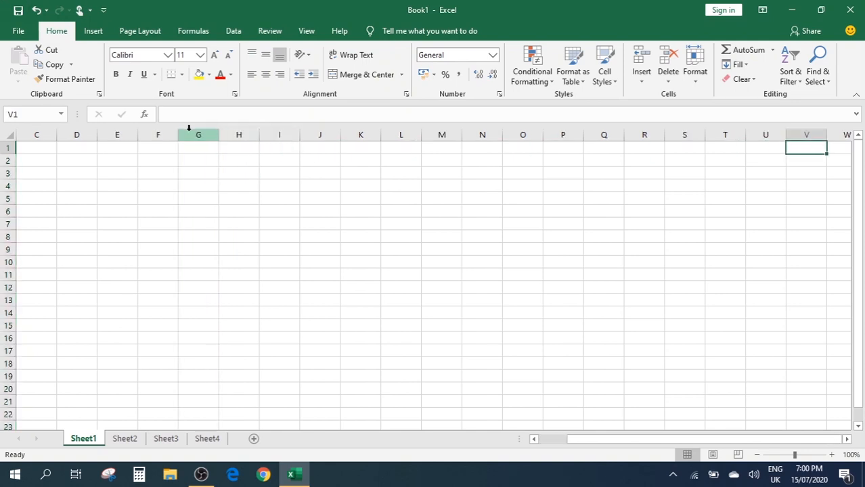
{"action": "key", "text": "Right"}
{"action": "key", "text": "Right"}
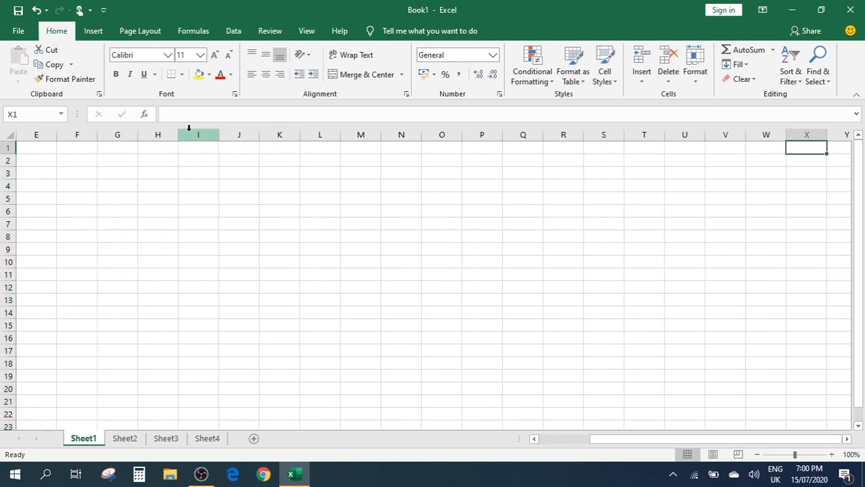
{"action": "key", "text": "Right"}
{"action": "key", "text": "Right"}
{"action": "key", "text": "Right"}
{"action": "key", "text": "Left"}
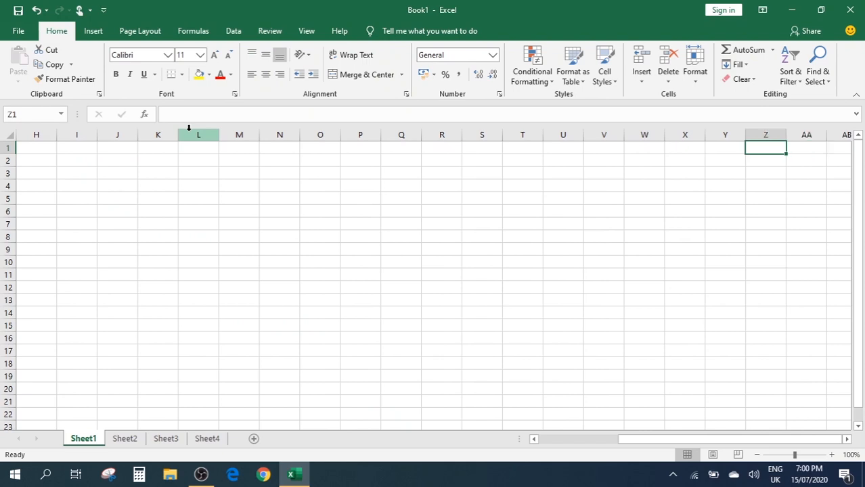
{"action": "key", "text": "Right"}
{"action": "key", "text": "Right"}
{"action": "key", "text": "Right"}
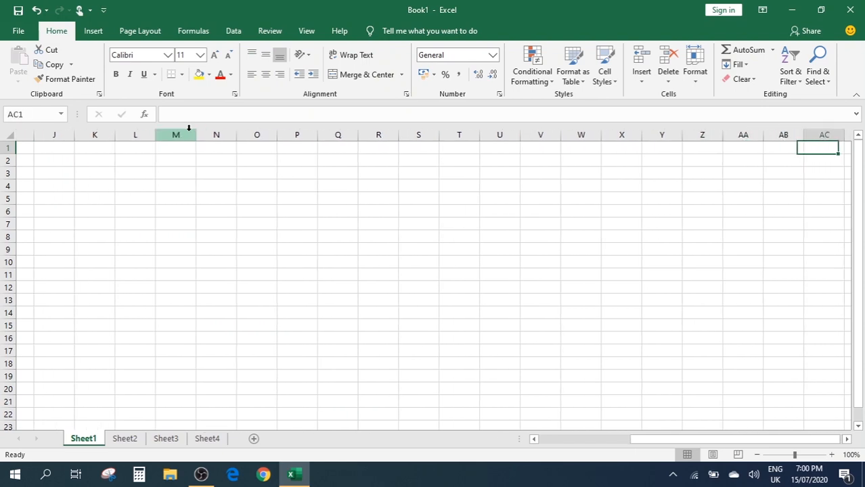
{"action": "key", "text": "Right"}
{"action": "key", "text": "Right"}
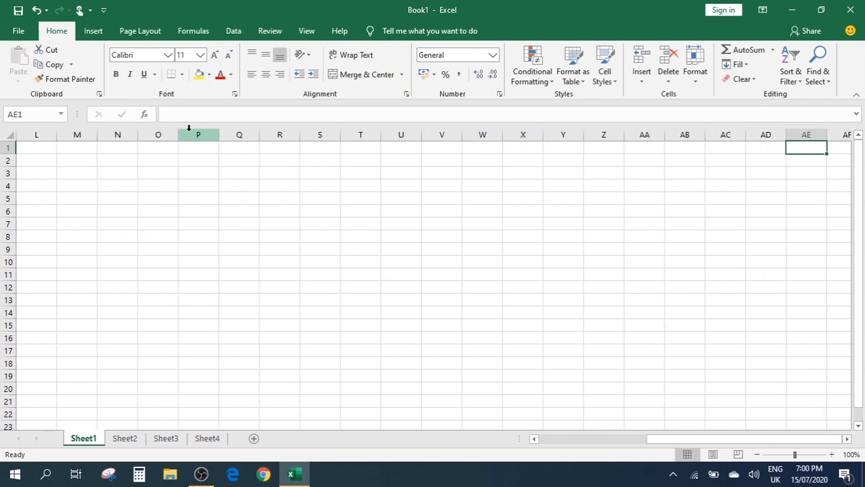
Go back to columns AA and AB, and continue along row 1 to cell AR1 to examine the two-letter column names
{"action": "key", "text": "Left"}
{"action": "key", "text": "Left"}
{"action": "key", "text": "Left"}
{"action": "key", "text": "Left"}
{"action": "key", "text": "Right"}
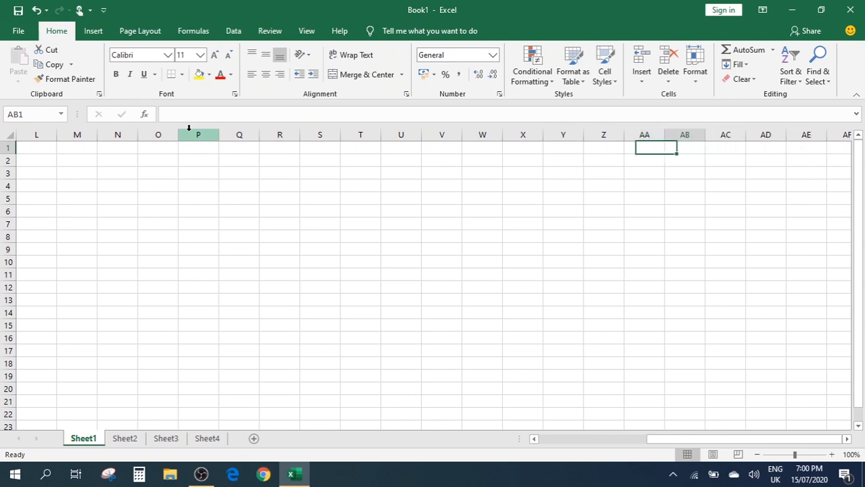
{"action": "key", "text": "Right"}
{"action": "key", "text": "Right"}
{"action": "key", "text": "Right"}
{"action": "key", "text": "Right"}
{"action": "key", "text": "Right"}
{"action": "key", "text": "Right"}
{"action": "key", "text": "Right"}
{"action": "key", "text": "Right"}
{"action": "key", "text": "Right"}
{"action": "key", "text": "Right"}
{"action": "key", "text": "Right"}
{"action": "key", "text": "Right"}
{"action": "key", "text": "Right"}
{"action": "key", "text": "Right"}
{"action": "key", "text": "Right"}
{"action": "key", "text": "Right"}
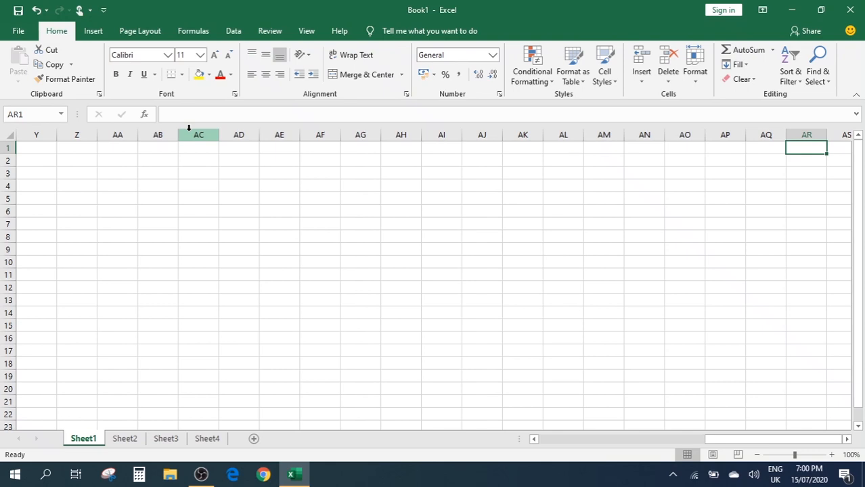
Jump to the last column of row 1 and return to cell A1, twice in a row
{"action": "key", "text": "ctrl+Right"}
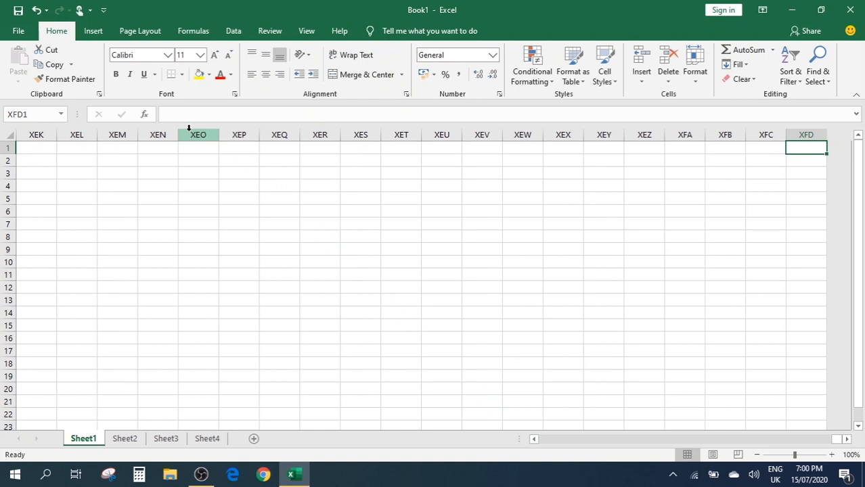
{"action": "key", "text": "ctrl+Home"}
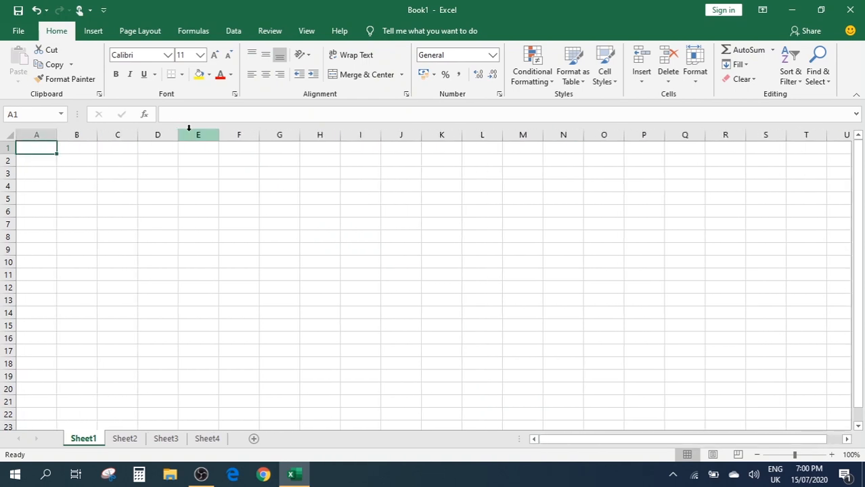
{"action": "key", "text": "ctrl+Right"}
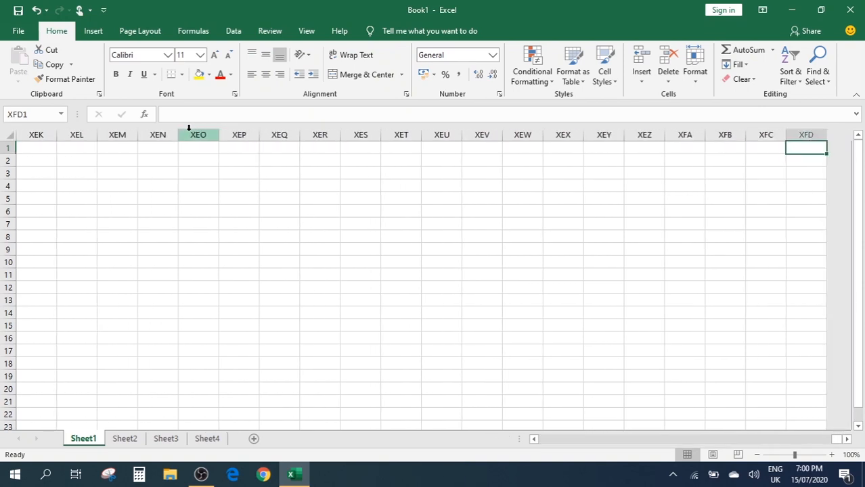
{"action": "key", "text": "ctrl+Home"}
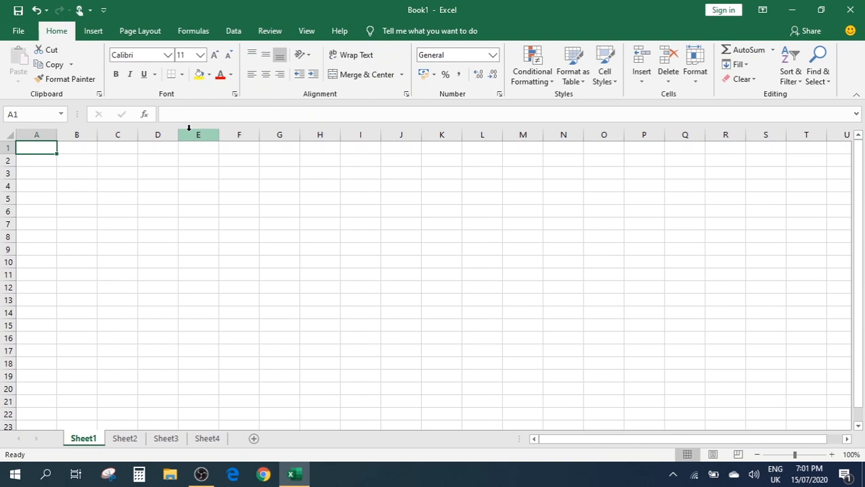
Move row by row down column A to cell A82, and jump to the last row of the sheet
{"action": "key", "text": "Return"}
{"action": "key", "text": "Return"}
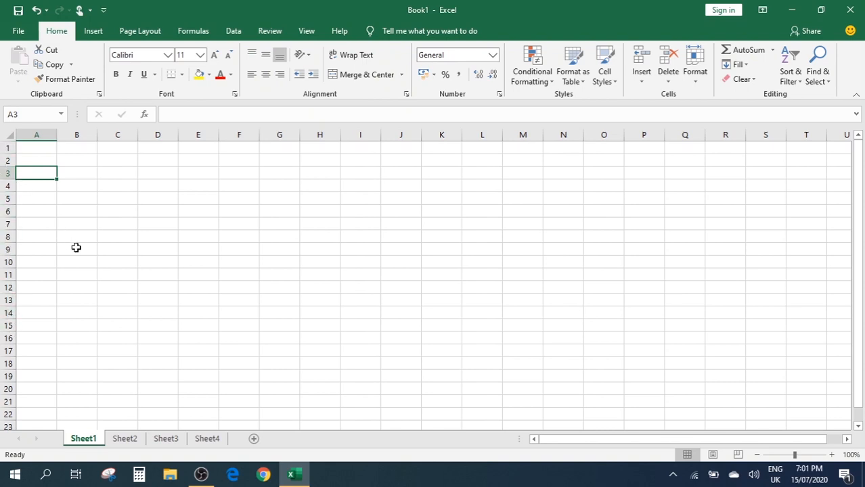
{"action": "key", "text": "Return"}
{"action": "key", "text": "Down"}
{"action": "key", "text": "Down"}
{"action": "key", "text": "Down"}
{"action": "key", "text": "Down"}
{"action": "key", "text": "Down"}
{"action": "key", "text": "Down"}
{"action": "key", "text": "Down"}
{"action": "key", "text": "Down"}
{"action": "key", "text": "Down"}
{"action": "key", "text": "Down"}
{"action": "key", "text": "Down"}
{"action": "key", "text": "Down"}
{"action": "key", "text": "Down"}
{"action": "key", "text": "Down"}
{"action": "key", "text": "Down"}
{"action": "key", "text": "Down"}
{"action": "key", "text": "Down"}
{"action": "key", "text": "Down"}
{"action": "key", "text": "Down"}
{"action": "key", "text": "Down"}
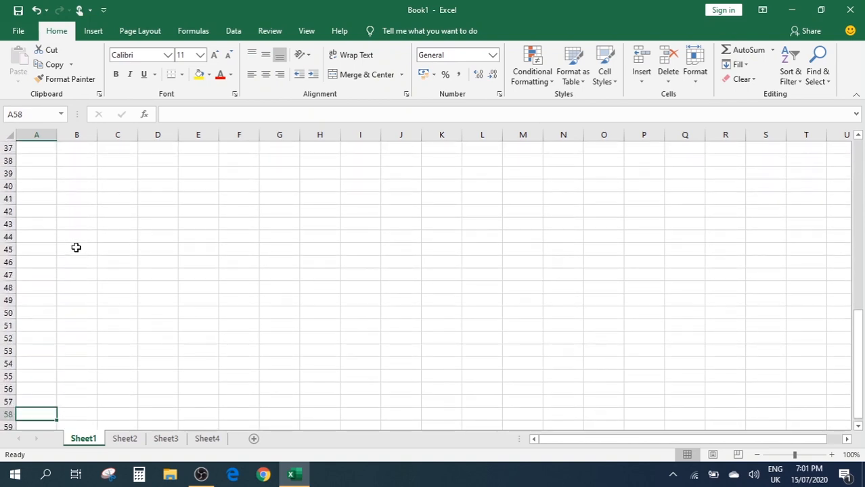
{"action": "key", "text": "Down"}
{"action": "key", "text": "Down"}
{"action": "key", "text": "Down"}
{"action": "key", "text": "Down"}
{"action": "key", "text": "Down"}
{"action": "key", "text": "Down"}
{"action": "key", "text": "Down"}
{"action": "key", "text": "Down"}
{"action": "key", "text": "Down"}
{"action": "key", "text": "Down"}
{"action": "key", "text": "Down"}
{"action": "key", "text": "Down"}
{"action": "key", "text": "Down"}
{"action": "key", "text": "Down"}
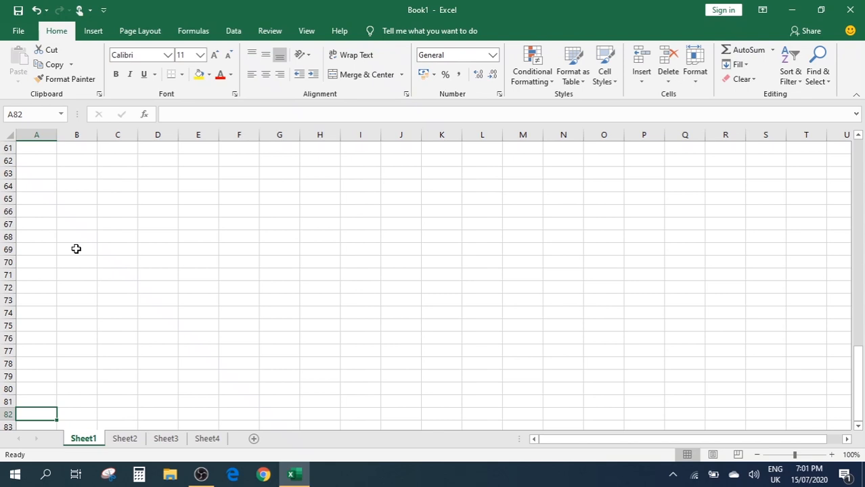
{"action": "key", "text": "ctrl+Down"}
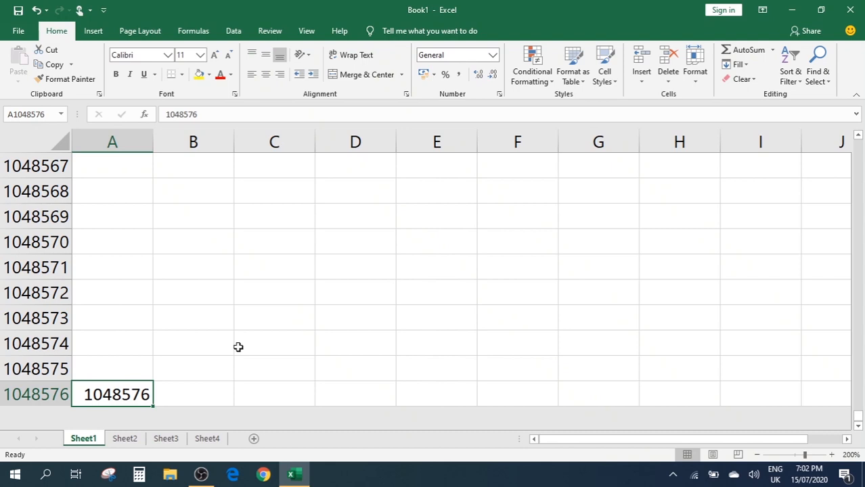
Clear the number from the last cell of column A and return to cell A1
{"action": "key", "text": "Delete"}
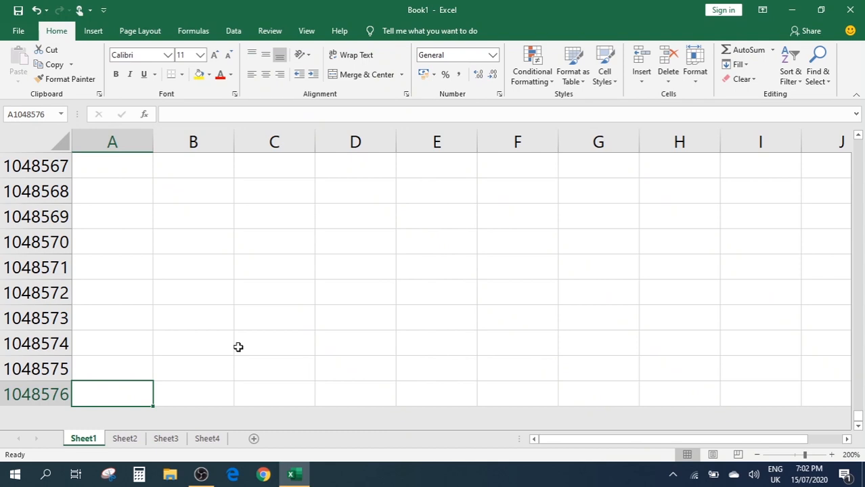
{"action": "key", "text": "ctrl+Home"}
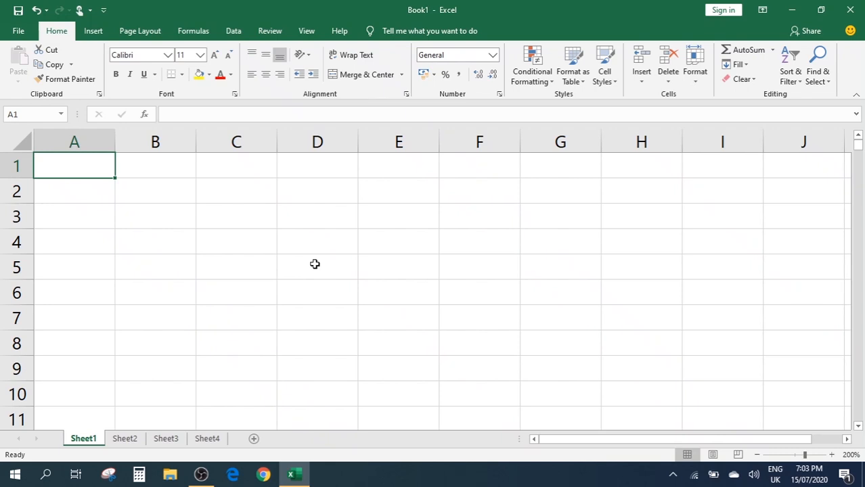
Try the 100% and 75% options in the Zoom settings, and apply 200% magnification to Sheet1
{"action": "key", "text": "alt+v"}
{"action": "key", "text": "z"}
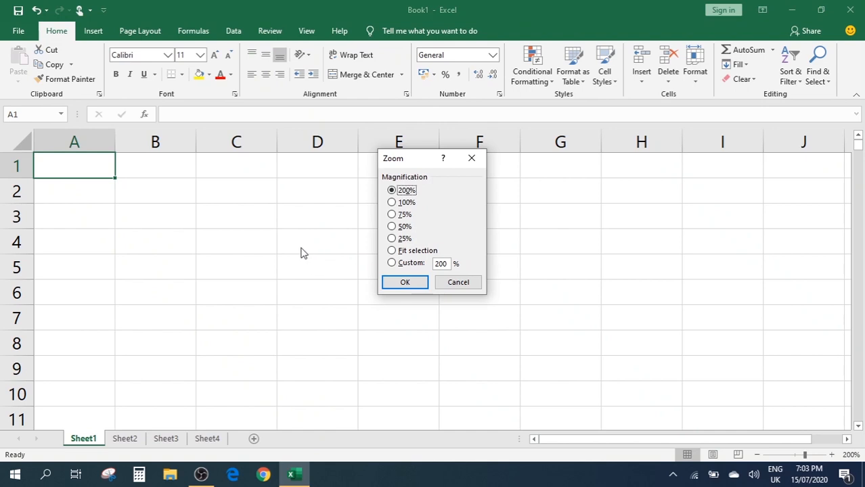
{"action": "left_click", "coordinate": [406, 205]}
{"action": "left_click", "coordinate": [402, 216]}
{"action": "left_click", "coordinate": [405, 192]}
{"action": "left_click", "coordinate": [399, 285]}
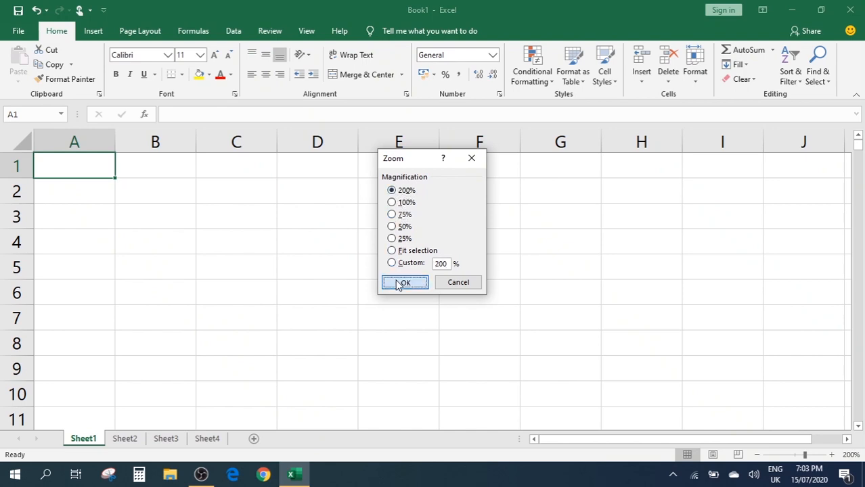
Select cell C3, and zoom the sheet out to 130% and back in to 220%
{"action": "left_click", "coordinate": [205, 221]}
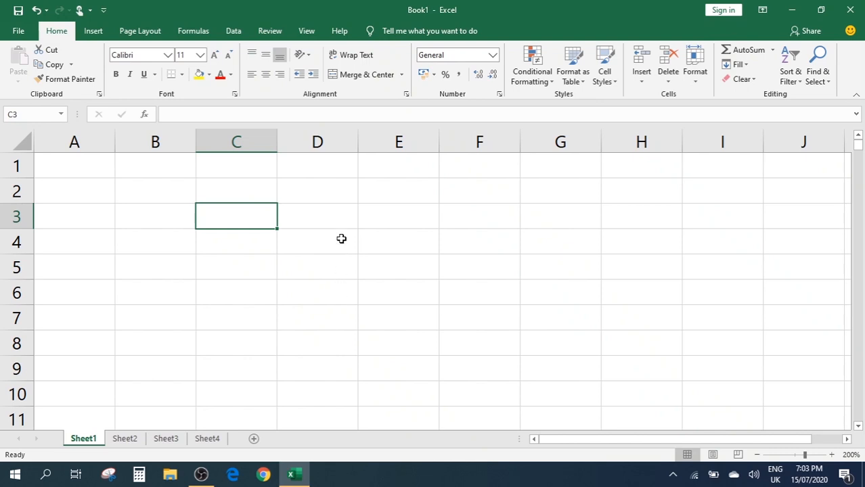
{"action": "scroll", "coordinate": [341, 238], "scroll_direction": "down", "scroll_amount": 7}
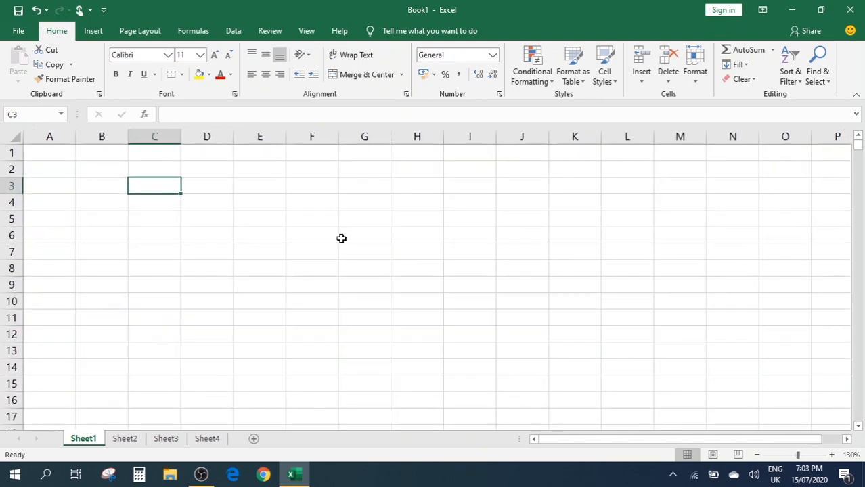
{"action": "scroll", "coordinate": [341, 239], "scroll_direction": "up", "scroll_amount": 8}
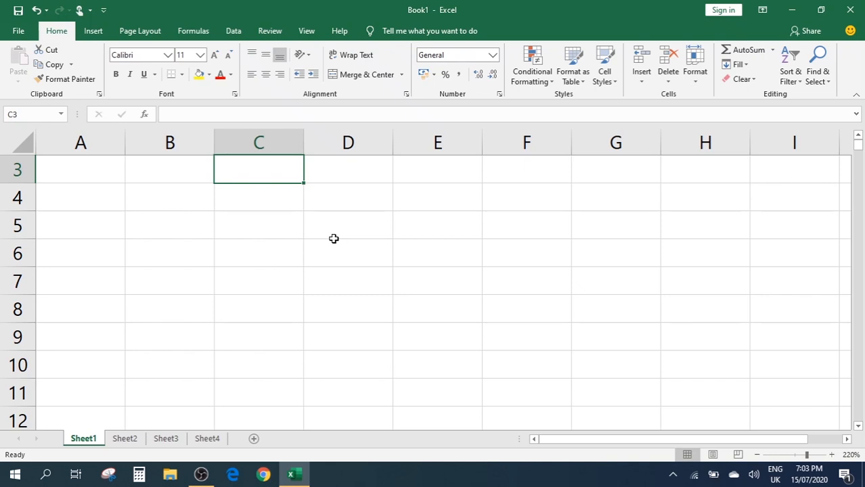
Vary the sheet's zoom between 230% and 196%, and raise it to 400%
{"action": "left_click", "coordinate": [831, 459]}
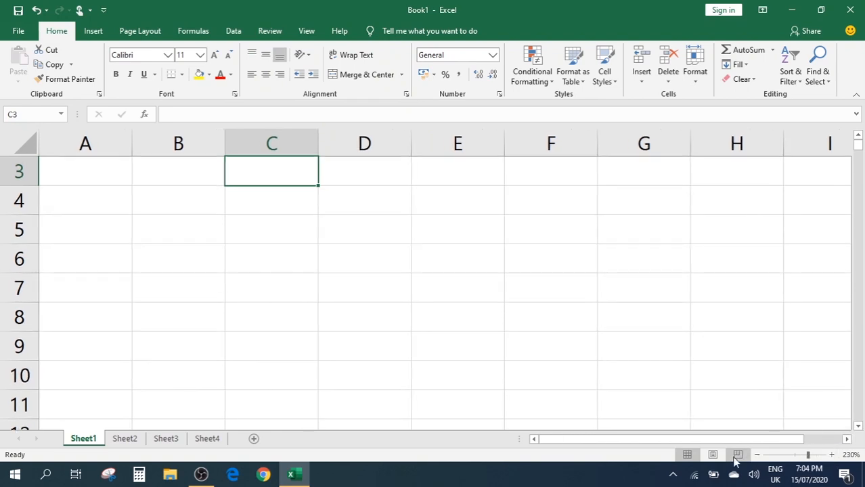
{"action": "left_click", "coordinate": [758, 455]}
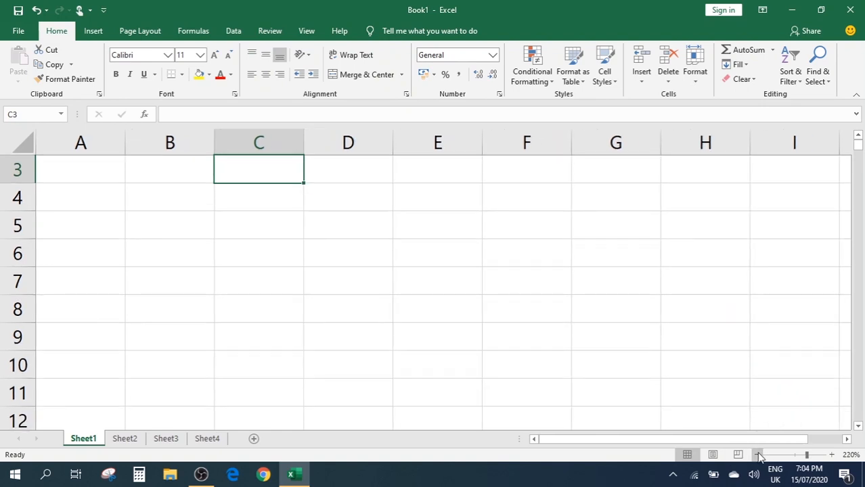
{"action": "left_click_drag", "start_coordinate": [806, 456], "coordinate": [804, 456]}
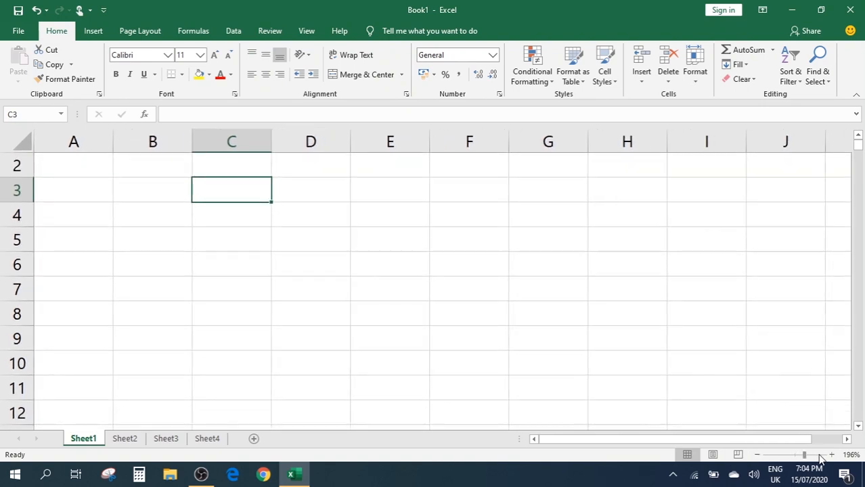
{"action": "left_click", "coordinate": [832, 456]}
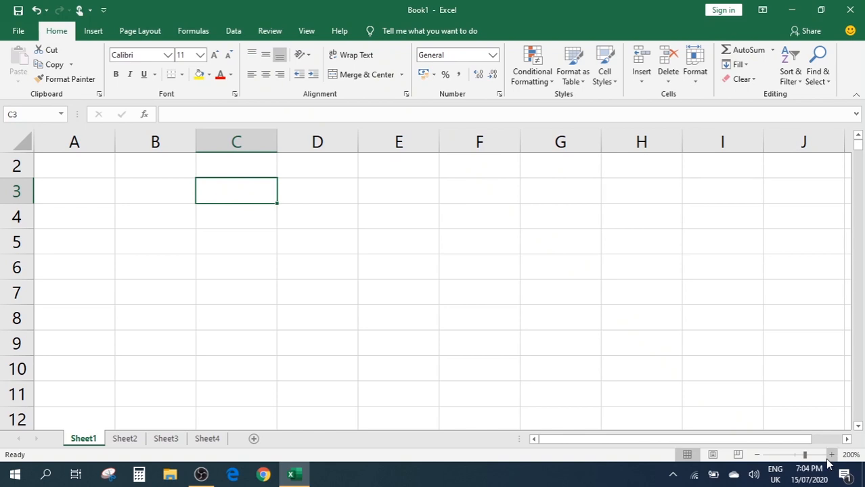
{"action": "left_click", "coordinate": [823, 455]}
{"action": "left_click", "coordinate": [826, 455]}
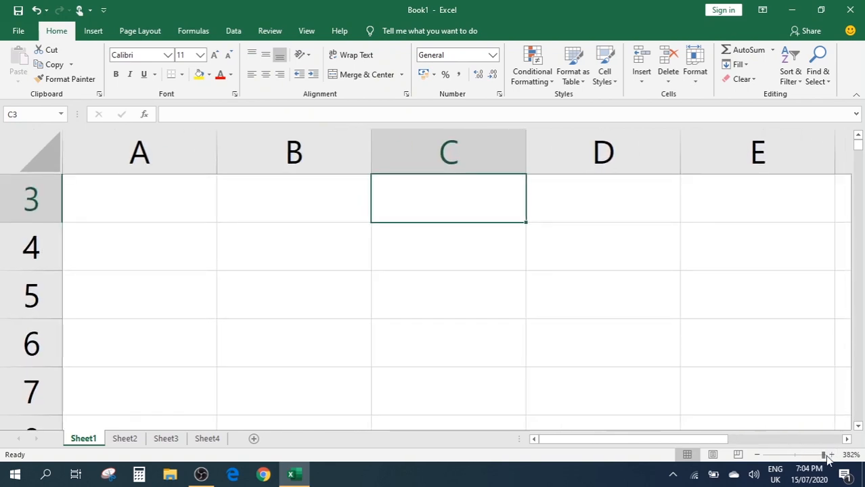
{"action": "left_click", "coordinate": [833, 456]}
{"action": "left_click", "coordinate": [832, 455]}
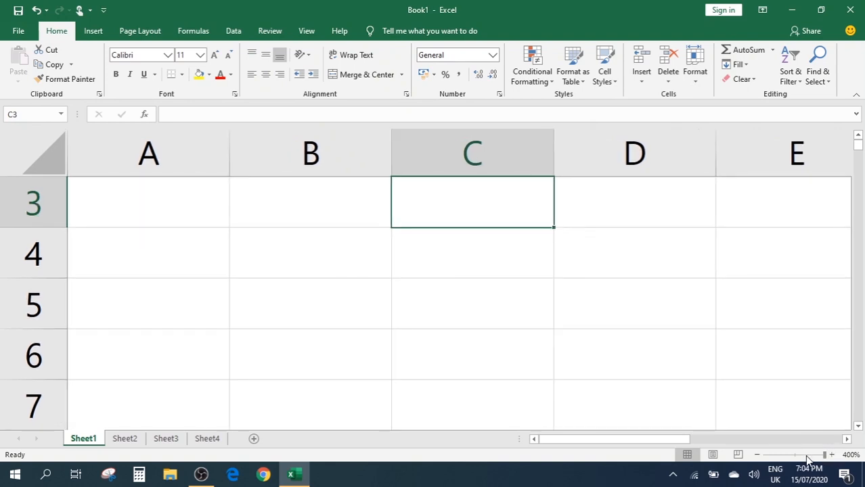
Reduce the sheet's zoom in 10% increments to 200%
{"action": "left_click", "coordinate": [756, 456]}
{"action": "left_click", "coordinate": [757, 455]}
{"action": "left_click", "coordinate": [756, 455]}
{"action": "left_click", "coordinate": [757, 456]}
{"action": "left_click", "coordinate": [757, 455]}
{"action": "left_click", "coordinate": [756, 456]}
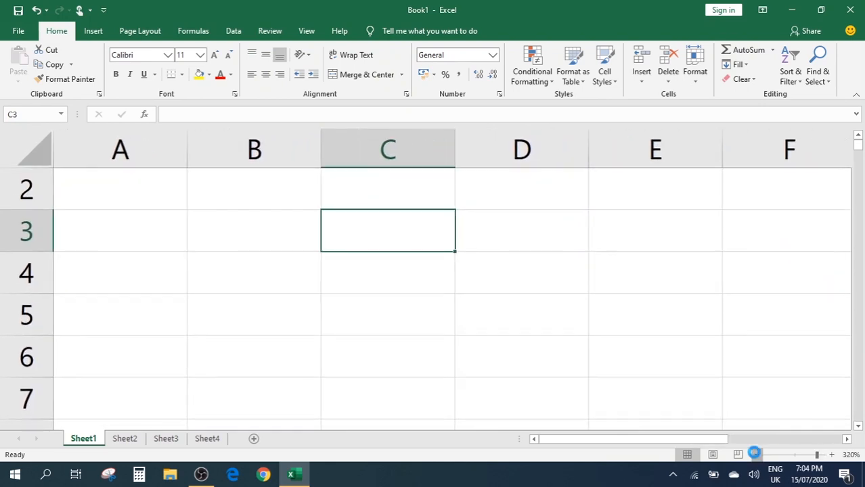
{"action": "left_click", "coordinate": [756, 455]}
{"action": "left_click", "coordinate": [757, 456]}
{"action": "left_click", "coordinate": [756, 456]}
{"action": "left_click", "coordinate": [756, 456]}
{"action": "left_click", "coordinate": [757, 456]}
{"action": "left_click", "coordinate": [756, 456]}
{"action": "left_click", "coordinate": [757, 456]}
{"action": "left_click", "coordinate": [756, 456]}
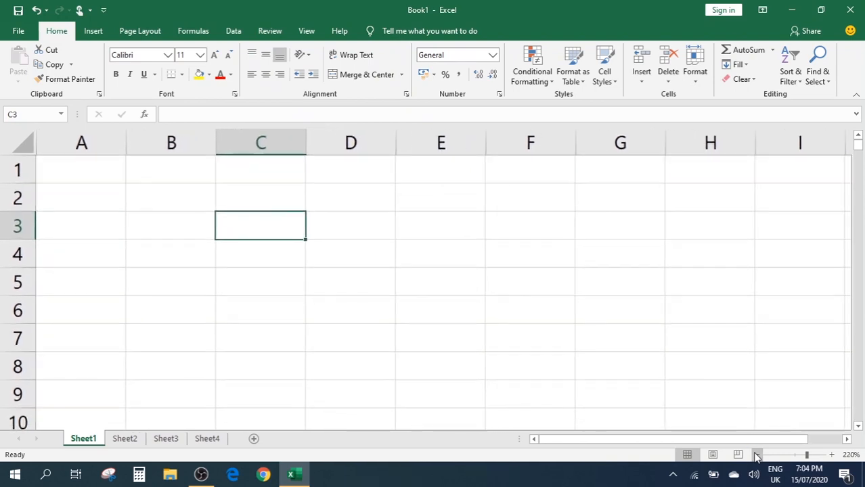
{"action": "left_click", "coordinate": [756, 456]}
{"action": "left_click", "coordinate": [757, 456]}
{"action": "left_click", "coordinate": [756, 455]}
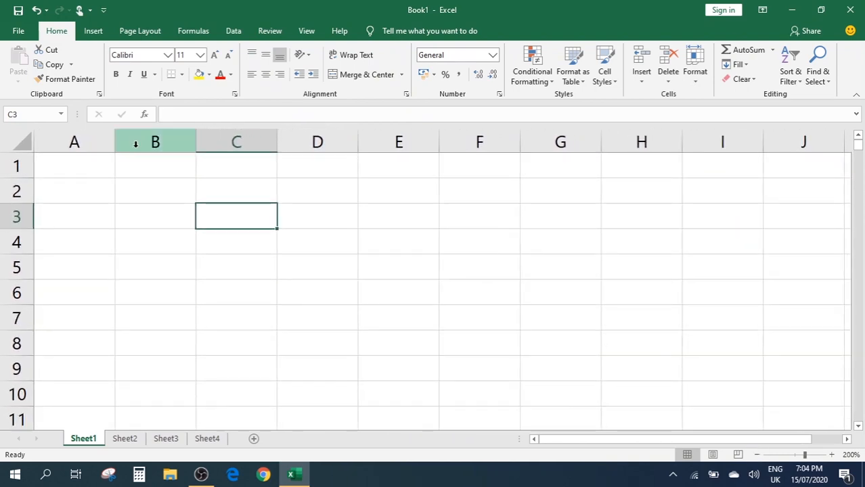
Select cell B2, compare Sheet2's zoom level with Sheet1's, and select cell B5 on Sheet1
{"action": "left_click", "coordinate": [151, 194]}
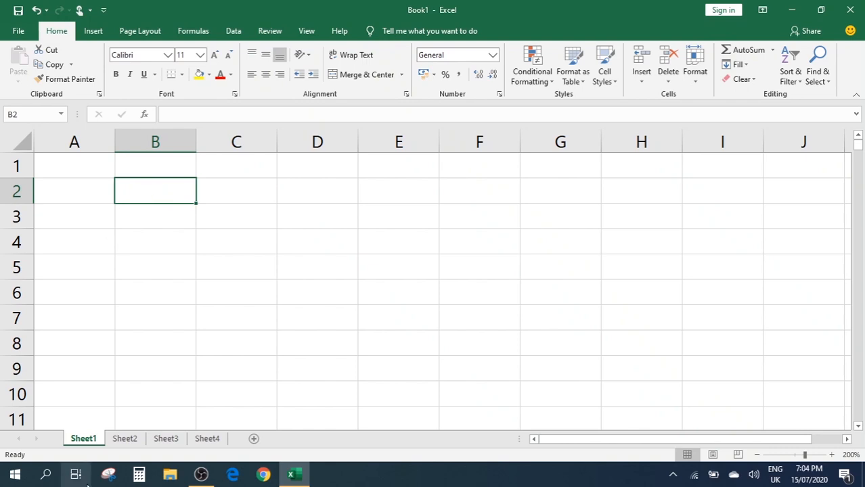
{"action": "left_click", "coordinate": [126, 440]}
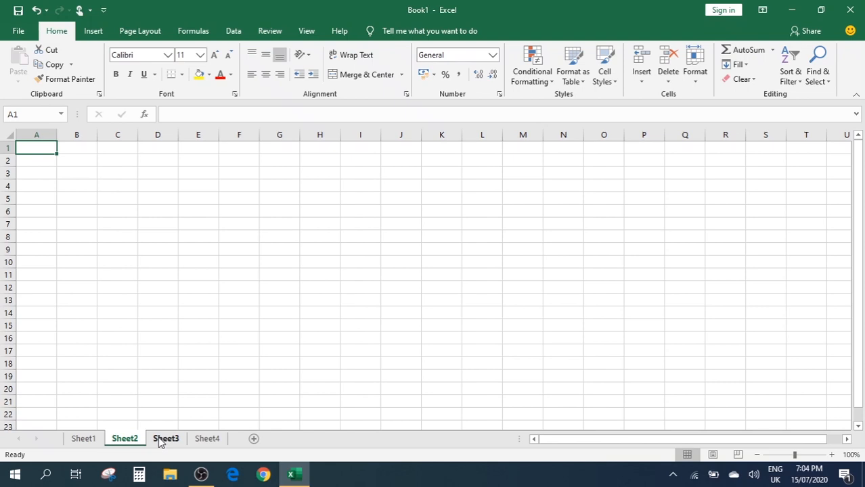
{"action": "left_click", "coordinate": [83, 440]}
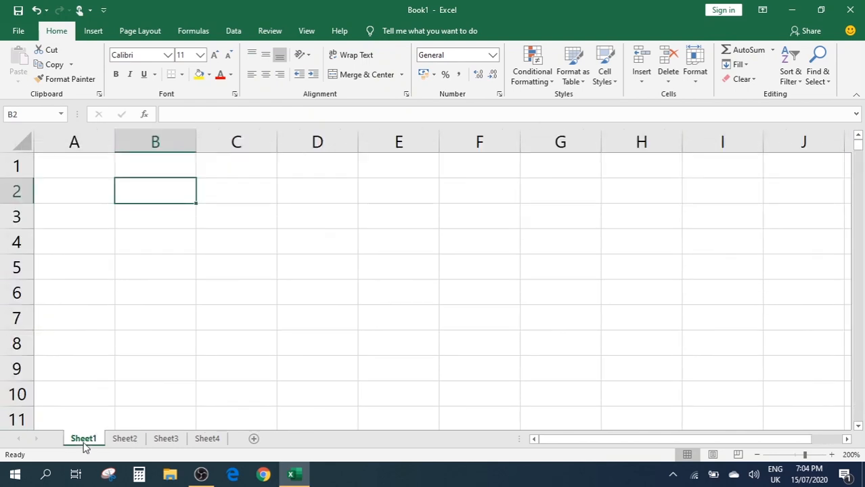
{"action": "left_click", "coordinate": [183, 272]}
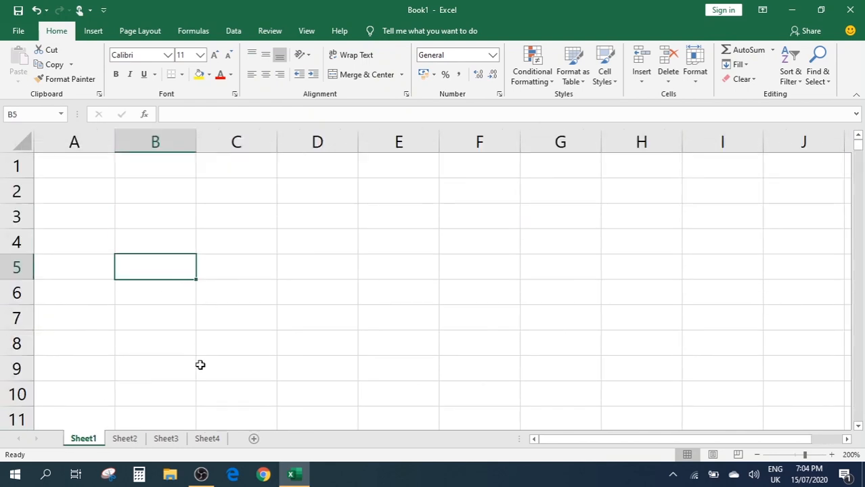
View Sheet4 and Sheet3 to compare their zoom levels with Sheet1's, and return to Sheet1
{"action": "left_click", "coordinate": [207, 438]}
{"action": "left_click", "coordinate": [167, 440]}
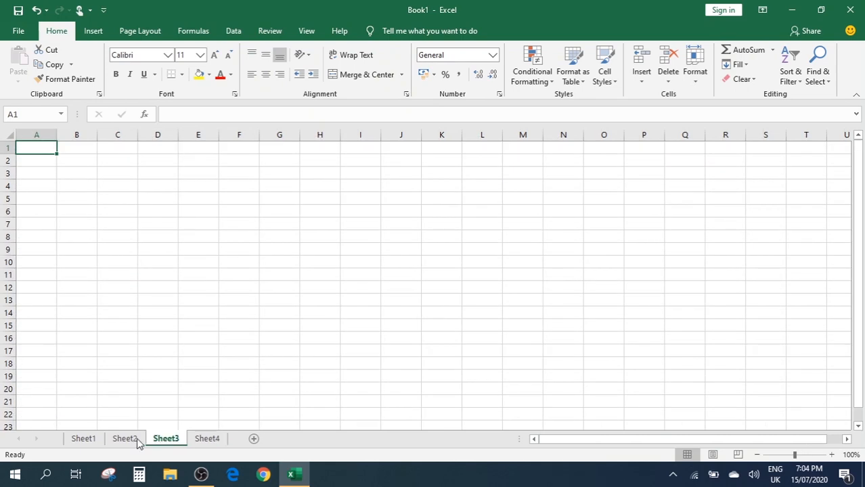
{"action": "left_click", "coordinate": [92, 440]}
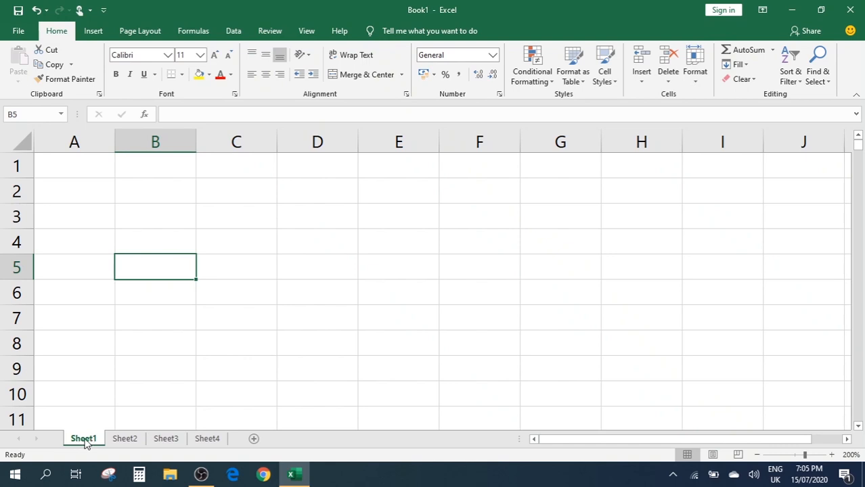
Rename Sheet1 as School_Data
{"action": "right_click", "coordinate": [85, 442]}
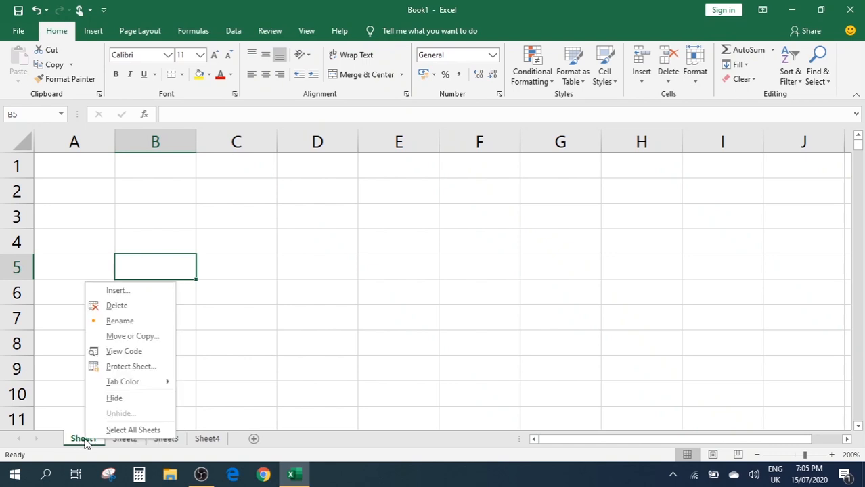
{"action": "left_click", "coordinate": [121, 322]}
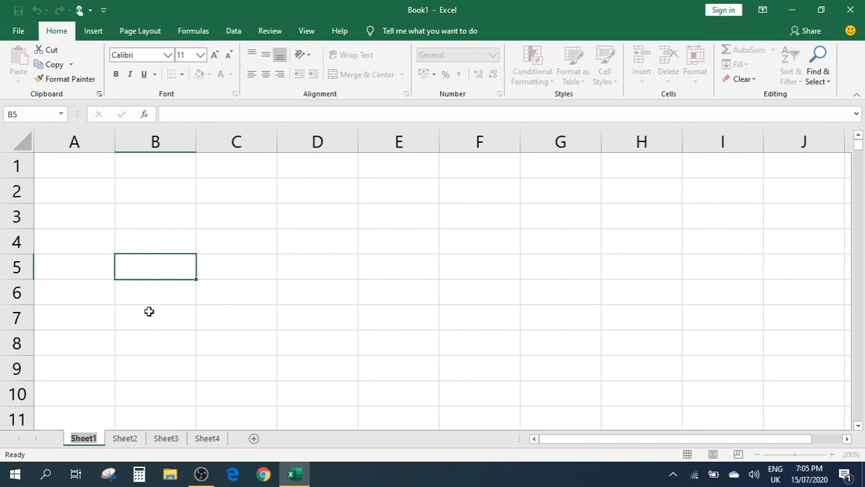
{"action": "type", "text": "s"}
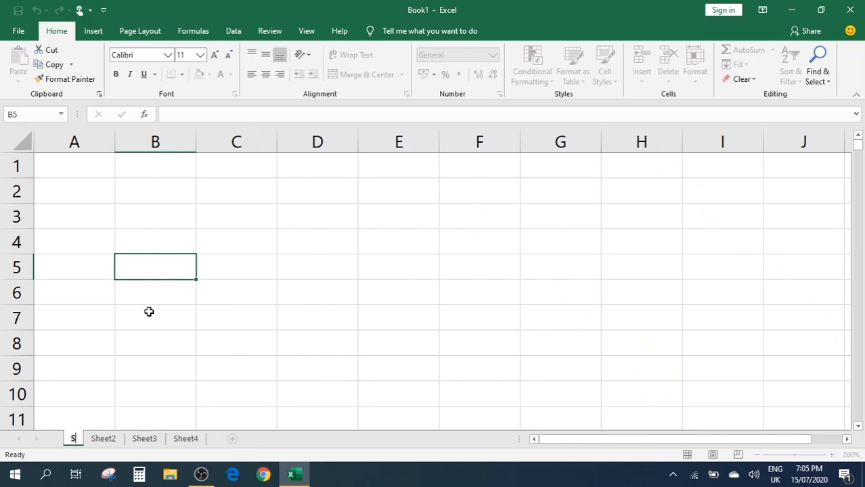
{"action": "key", "text": "BackSpace"}
{"action": "type", "text": "Sc"}
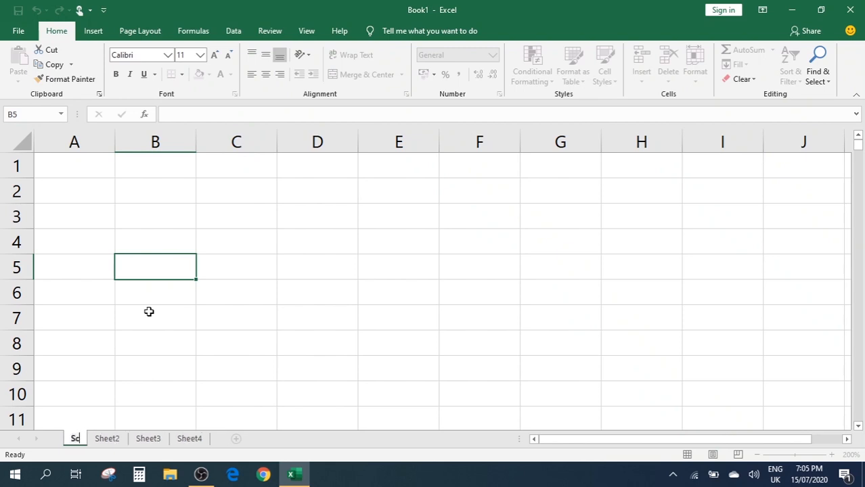
{"action": "type", "text": "hool Sa"}
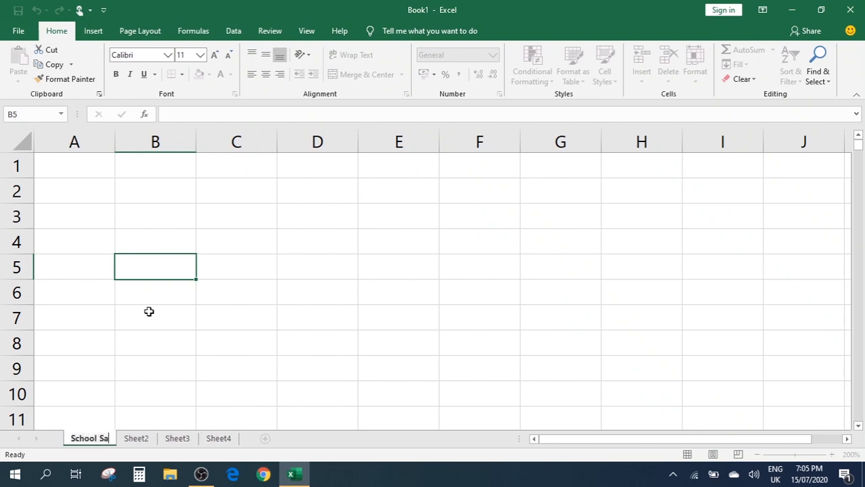
{"action": "key", "text": "BackSpace"}
{"action": "key", "text": "BackSpace"}
{"action": "type", "text": "Data"}
{"action": "key", "text": "BackSpace"}
{"action": "key", "text": "BackSpace"}
{"action": "key", "text": "BackSpace"}
{"action": "key", "text": "BackSpace"}
{"action": "key", "text": "BackSpace"}
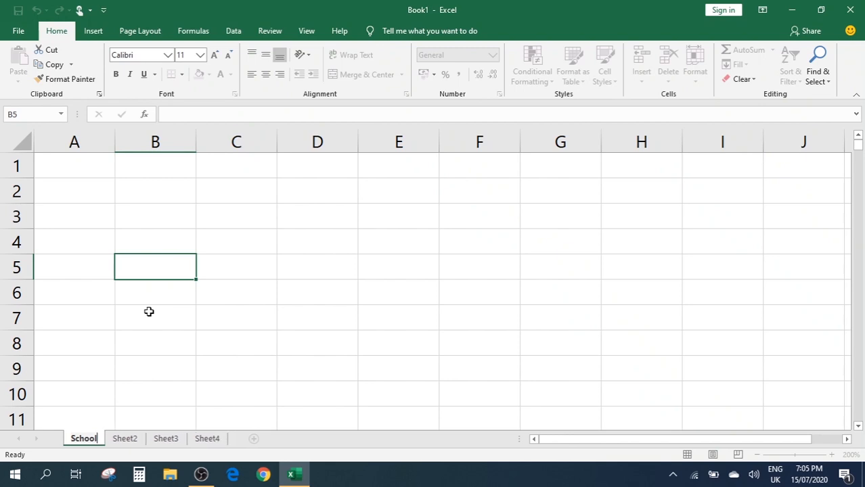
{"action": "type", "text": "_"}
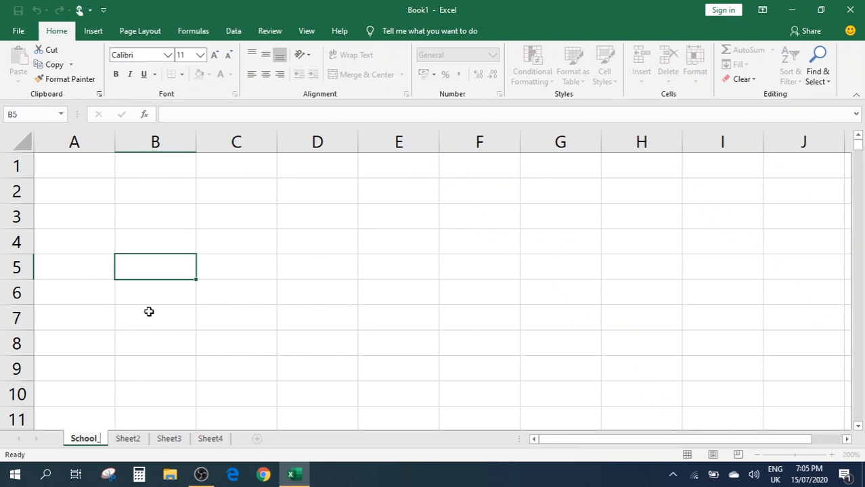
{"action": "type", "text": "Data"}
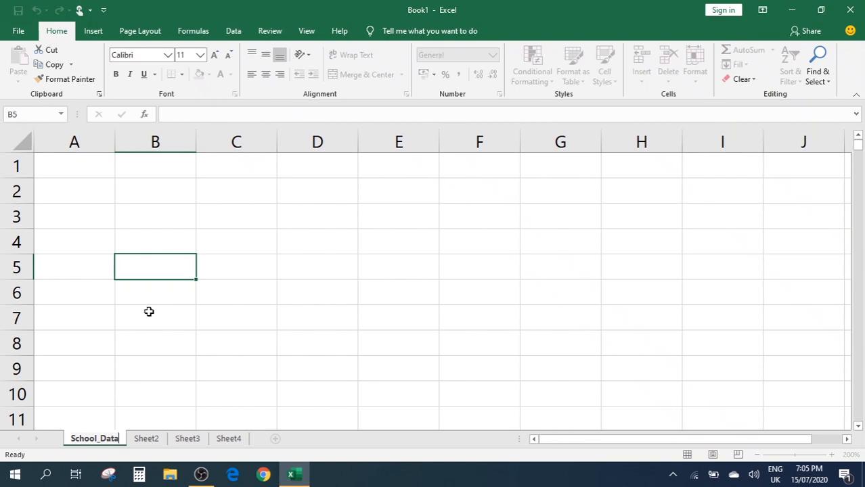
{"action": "key", "text": "Return"}
{"action": "key", "text": "Return"}
Insert a new worksheet before Sheet2, and add another blank worksheet directly after the inserted one
{"action": "left_click", "coordinate": [145, 443]}
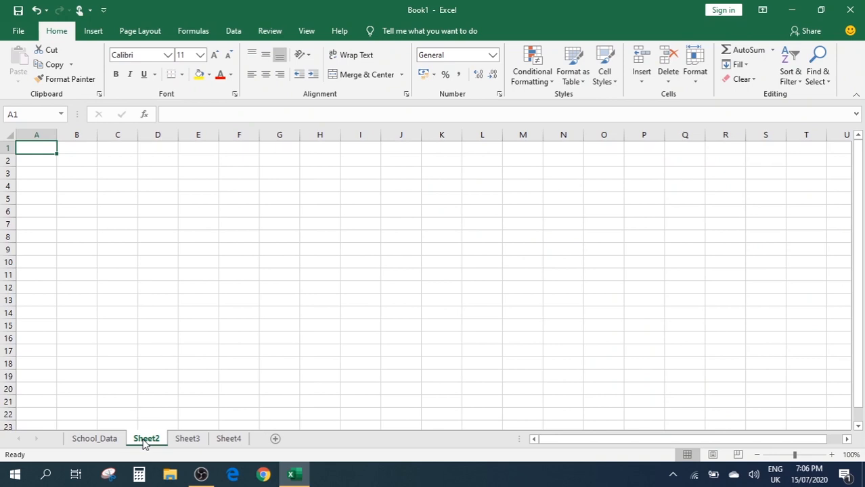
{"action": "right_click", "coordinate": [143, 444]}
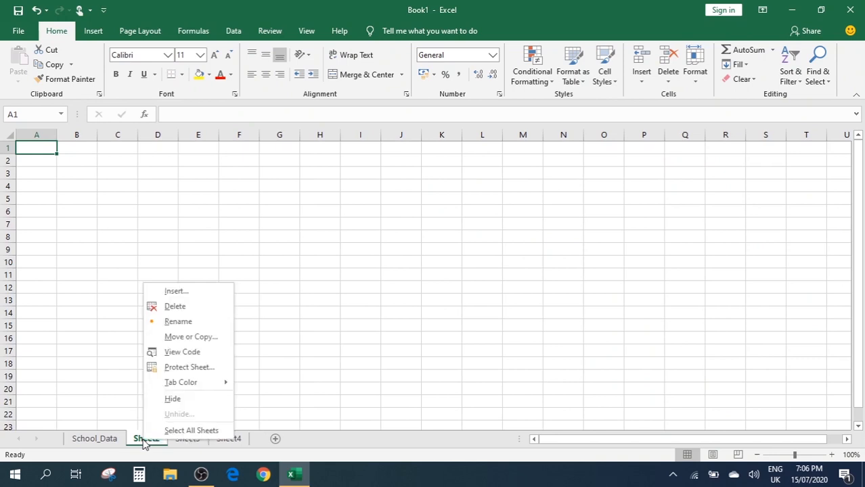
{"action": "left_click", "coordinate": [175, 292]}
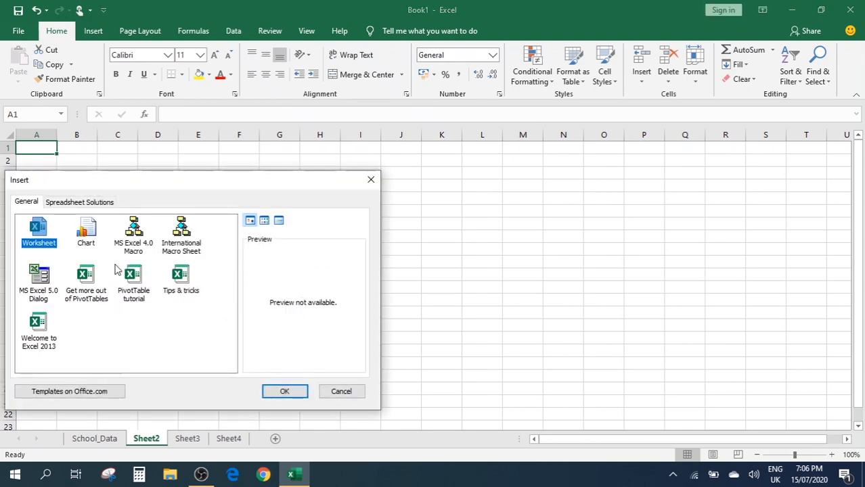
{"action": "left_click", "coordinate": [274, 391]}
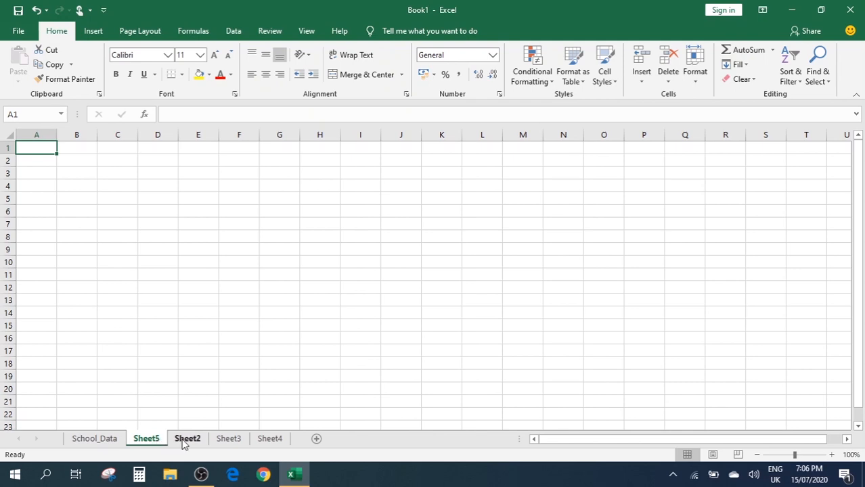
{"action": "left_click", "coordinate": [318, 440]}
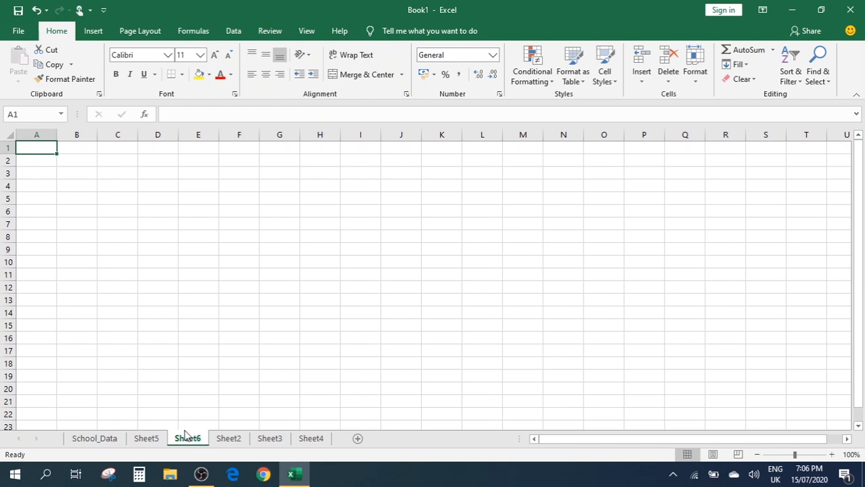
View the School_Data sheet, and set the tab color of Sheet5 to standard red
{"action": "left_click", "coordinate": [98, 441]}
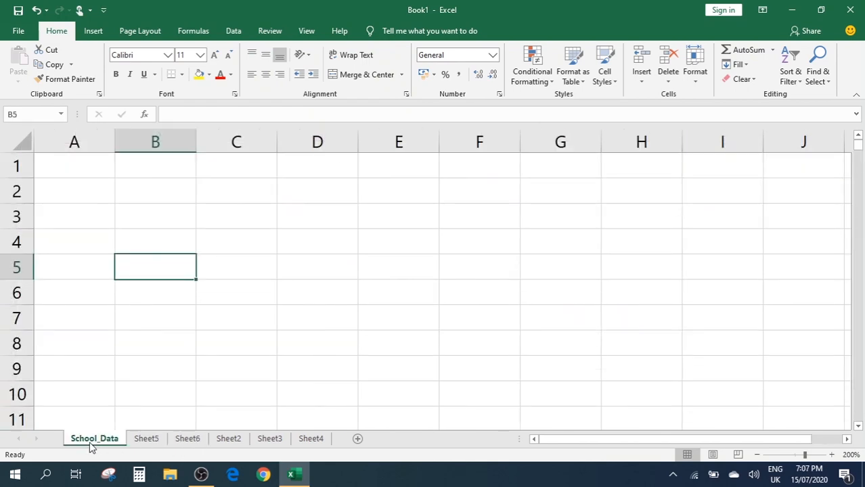
{"action": "right_click", "coordinate": [149, 442]}
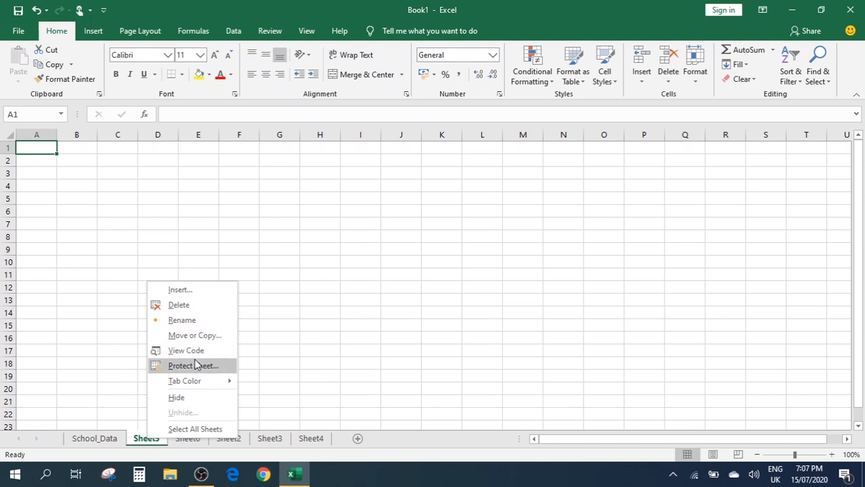
{"action": "mouse_move", "coordinate": [175, 384]}
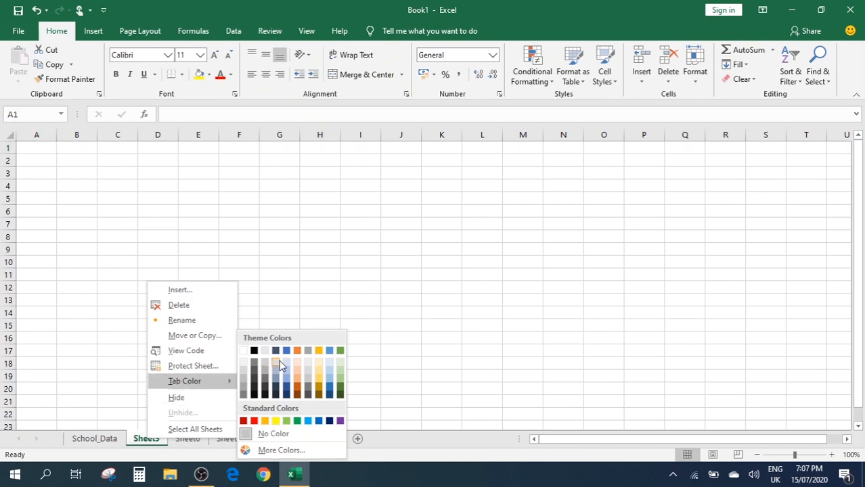
{"action": "left_click", "coordinate": [254, 420]}
Set the tab color of Sheet6 to standard dark blue
{"action": "left_click", "coordinate": [193, 437]}
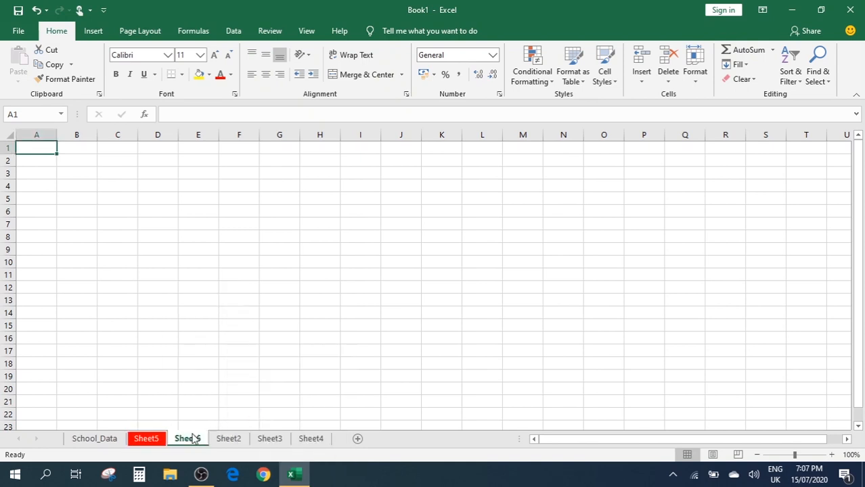
{"action": "right_click", "coordinate": [193, 437]}
{"action": "mouse_move", "coordinate": [247, 383]}
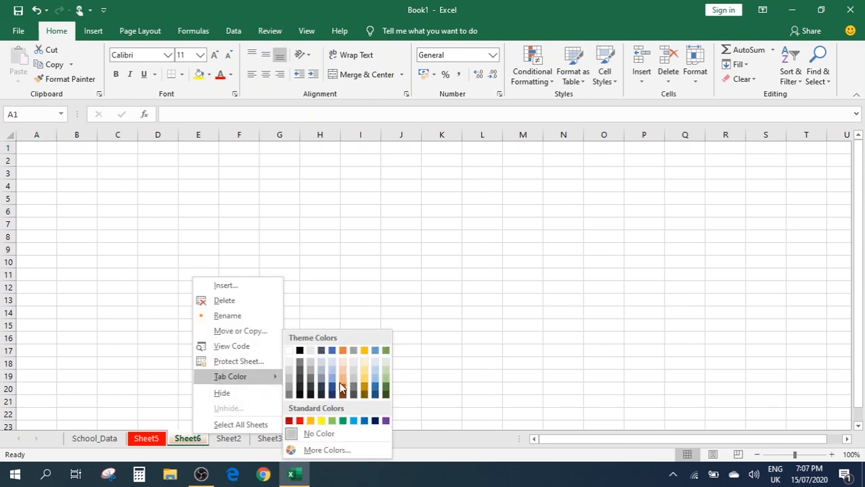
{"action": "left_click", "coordinate": [375, 421]}
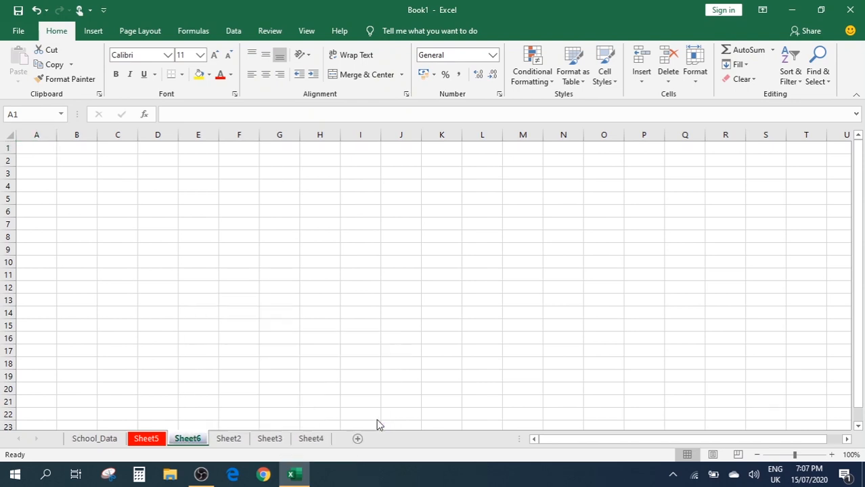
Set the tab color of Sheet2 to the orange theme color
{"action": "left_click", "coordinate": [234, 440]}
{"action": "right_click", "coordinate": [235, 442]}
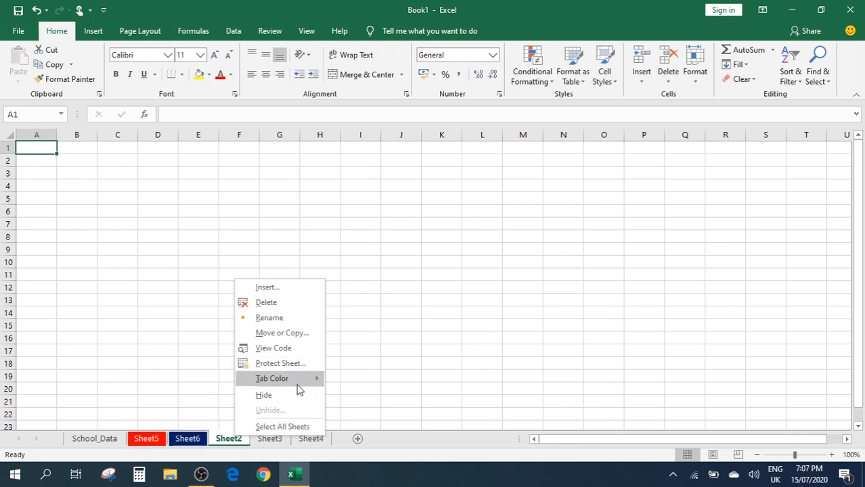
{"action": "mouse_move", "coordinate": [299, 381]}
{"action": "left_click", "coordinate": [385, 350]}
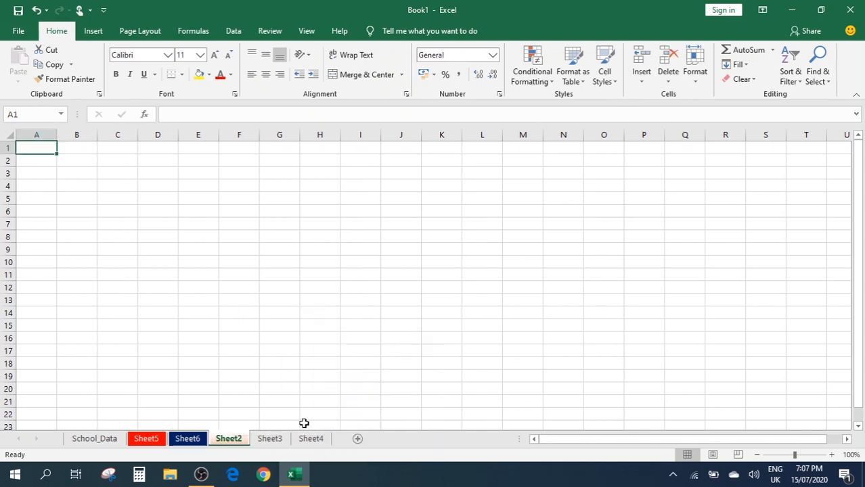
Enter the column heading "SR NO." in cell A1 of Sheet3
{"action": "left_click", "coordinate": [277, 438]}
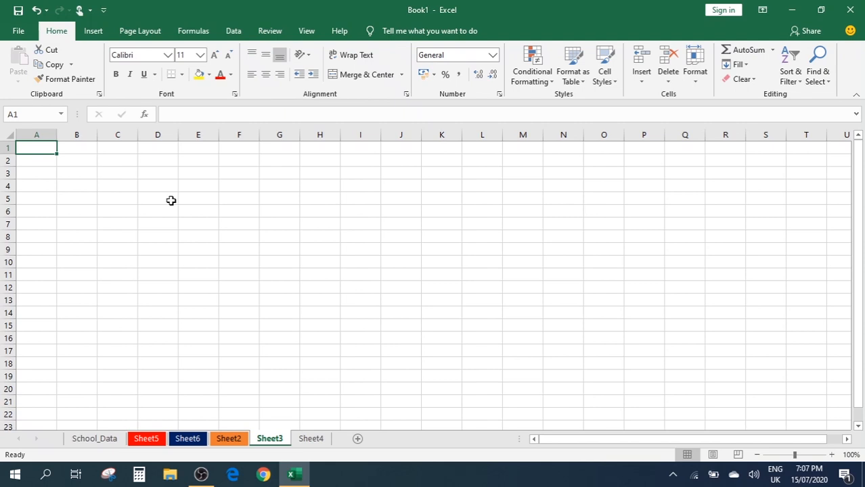
{"action": "left_click", "coordinate": [129, 182]}
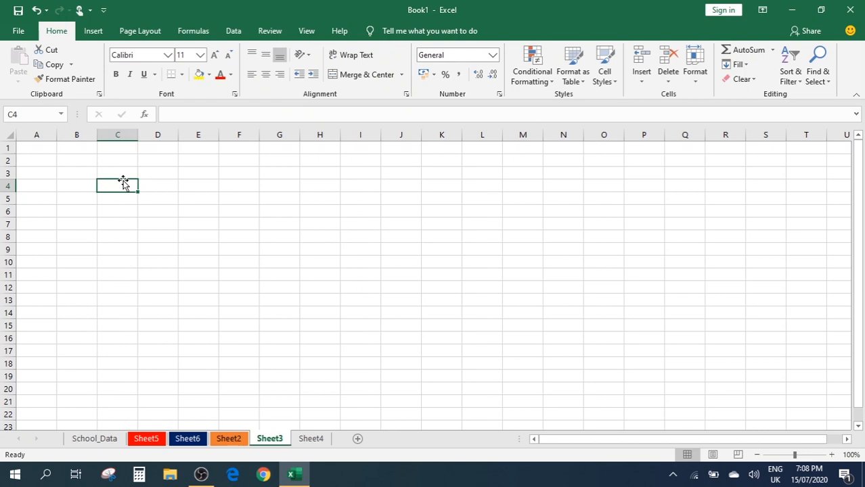
{"action": "left_click", "coordinate": [34, 146]}
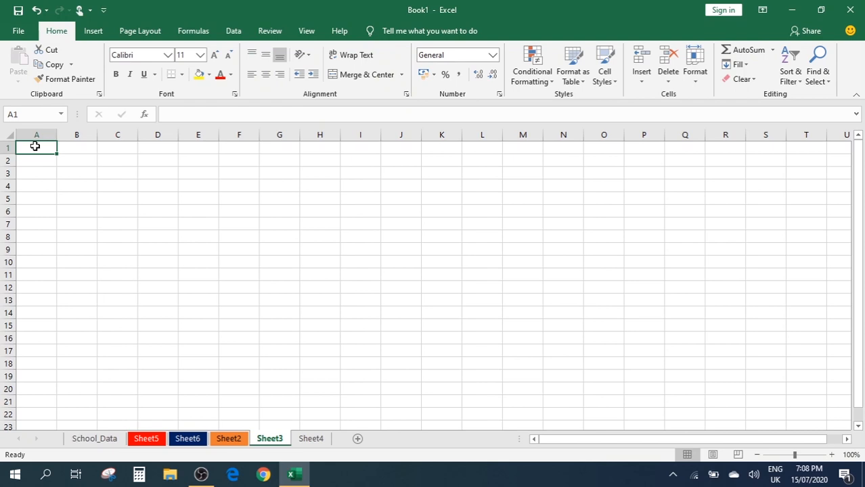
{"action": "type", "text": "S"}
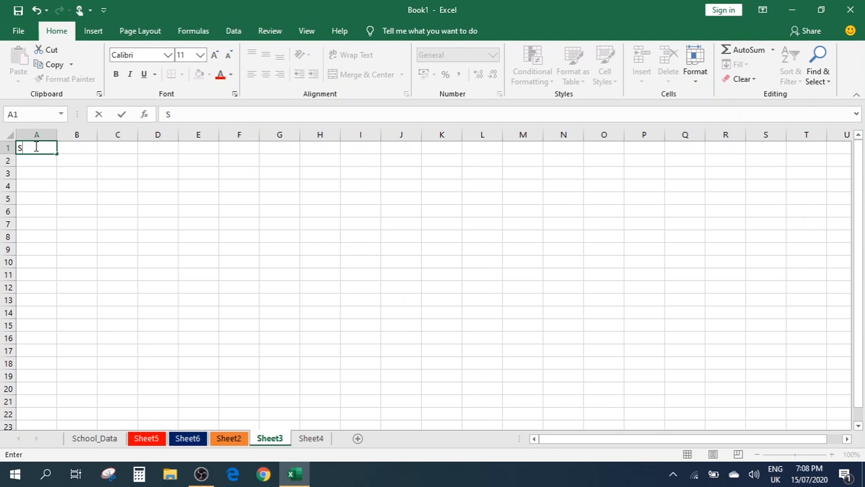
{"action": "type", "text": "R no"}
{"action": "key", "text": "BackSpace"}
{"action": "key", "text": "BackSpace"}
{"action": "type", "text": "NO."}
{"action": "key", "text": "Tab"}
Enter the heading "STUDENT NAME" in capitals in cell B1
{"action": "type", "text": "s"}
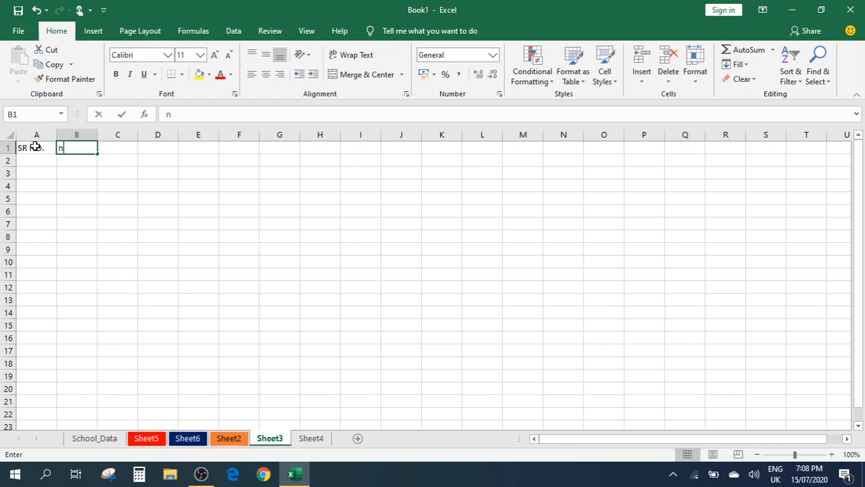
{"action": "key", "text": "BackSpace"}
{"action": "type", "text": "stident"}
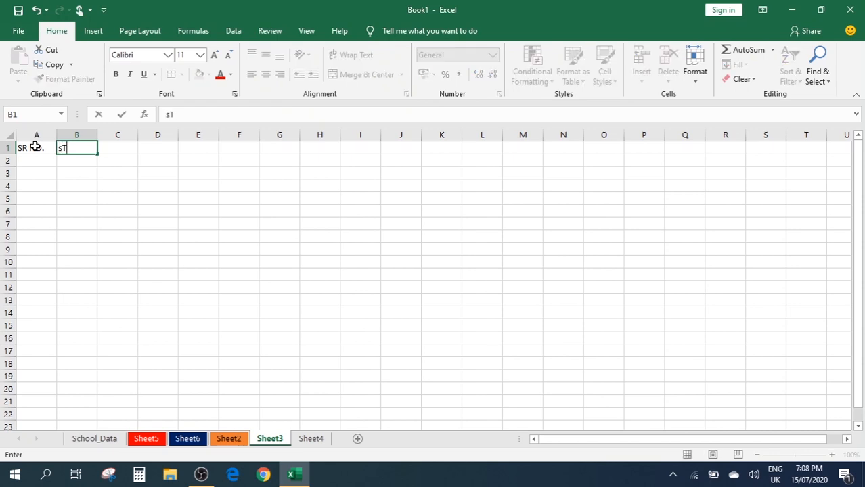
{"action": "key", "text": "BackSpace"}
{"action": "key", "text": "BackSpace"}
{"action": "key", "text": "BackSpace"}
{"action": "key", "text": "BackSpace"}
{"action": "key", "text": "BackSpace"}
{"action": "key", "text": "BackSpace"}
{"action": "key", "text": "BackSpace"}
{"action": "type", "text": "student"}
{"action": "key", "text": "BackSpace"}
{"action": "key", "text": "BackSpace"}
{"action": "key", "text": "BackSpace"}
{"action": "key", "text": "BackSpace"}
{"action": "key", "text": "BackSpace"}
{"action": "key", "text": "BackSpace"}
{"action": "key", "text": "BackSpace"}
{"action": "type", "text": "STUDENT NAME"}
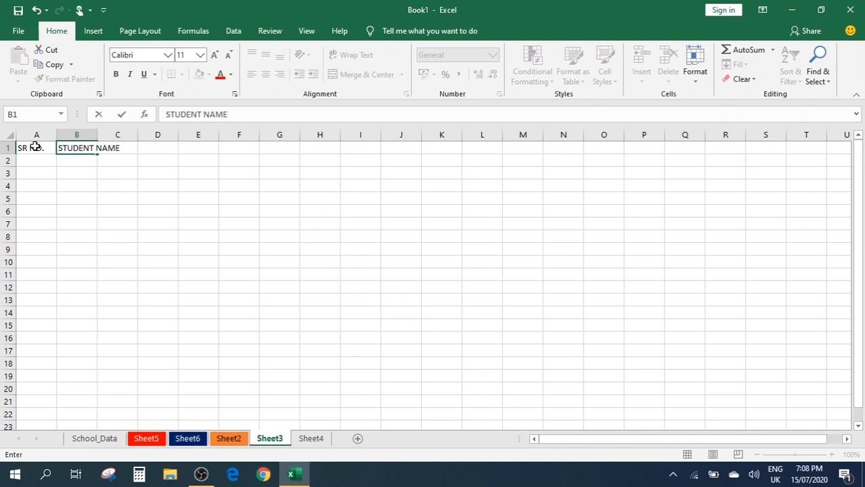
{"action": "key", "text": "Tab"}
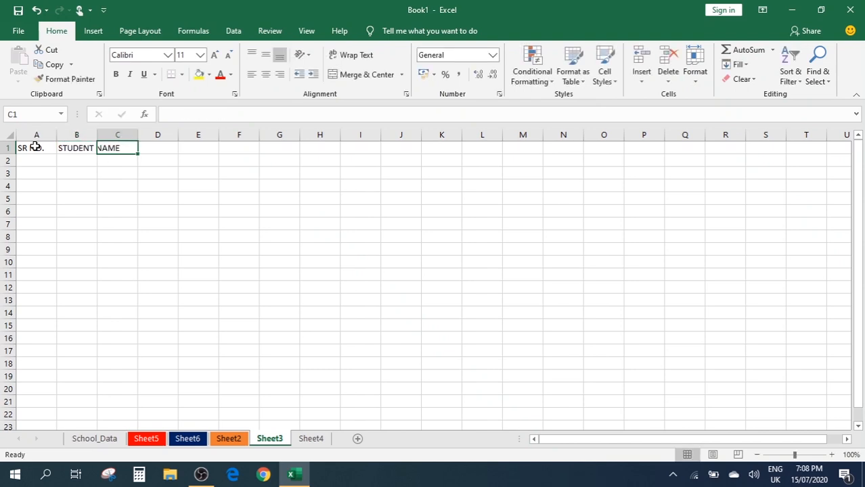
Enter the subject headings "SUB1", "SUB2" and "SUB3" in cells C1 to E1
{"action": "type", "text": "SUB1"}
{"action": "key", "text": "Tab"}
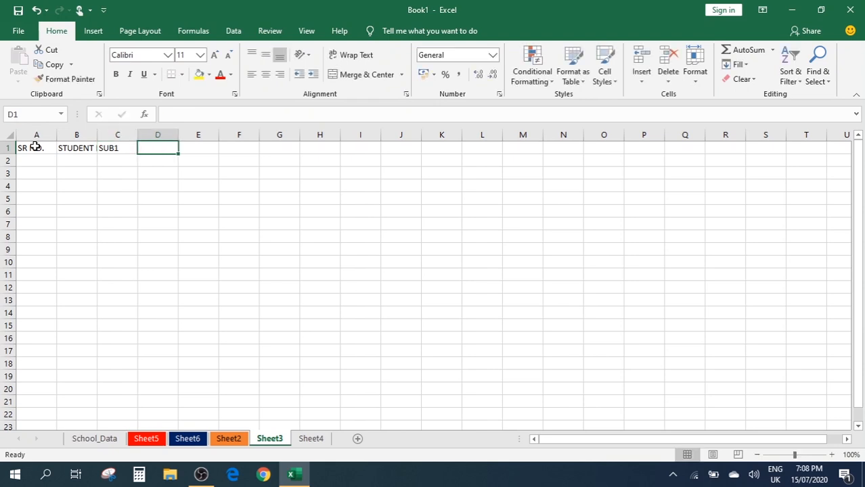
{"action": "type", "text": "SUB2"}
{"action": "key", "text": "Tab"}
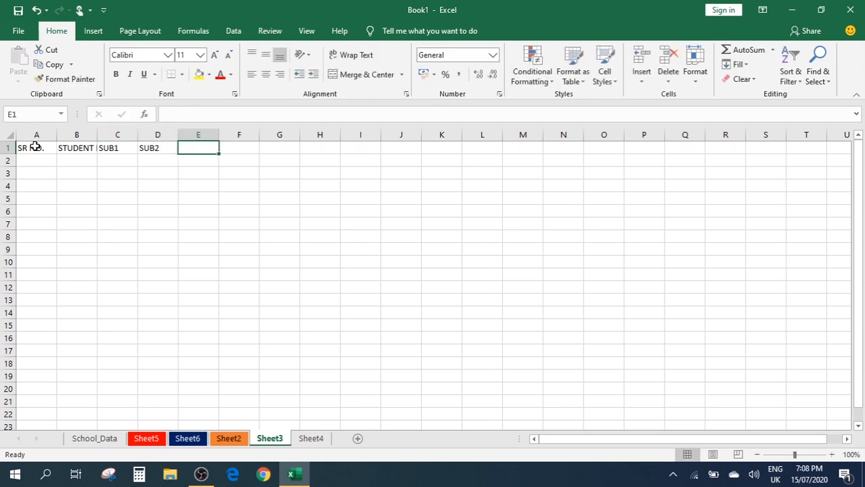
{"action": "type", "text": "SUB3"}
{"action": "key", "text": "Tab"}
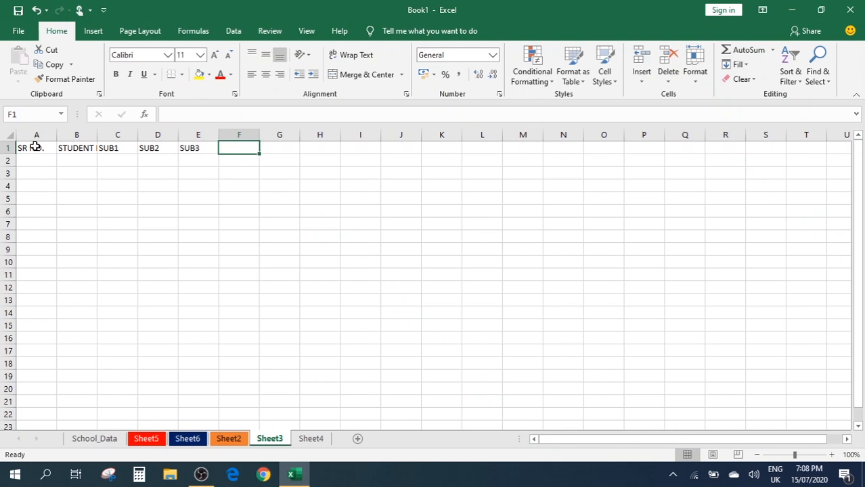
Enter the heading "TOTAL" in cell F1
{"action": "type", "text": "TOAL"}
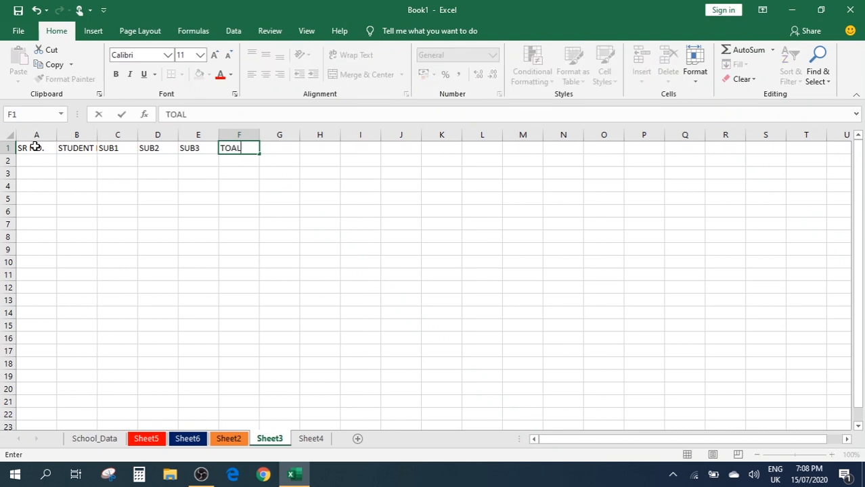
{"action": "key", "text": "BackSpace"}
{"action": "key", "text": "BackSpace"}
{"action": "type", "text": "TAL"}
{"action": "key", "text": "Tab"}
{"action": "key", "text": "Left"}
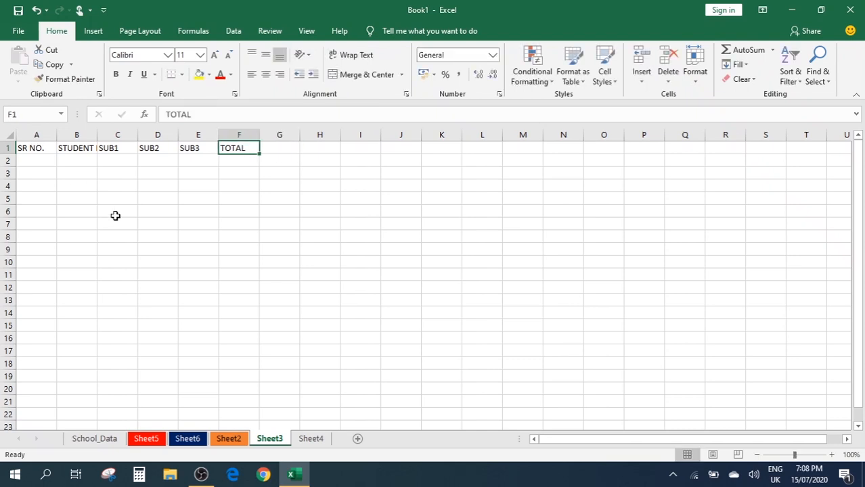
Select the STUDENT NAME heading cell and magnify the worksheet to 200%
{"action": "left_click", "coordinate": [76, 149]}
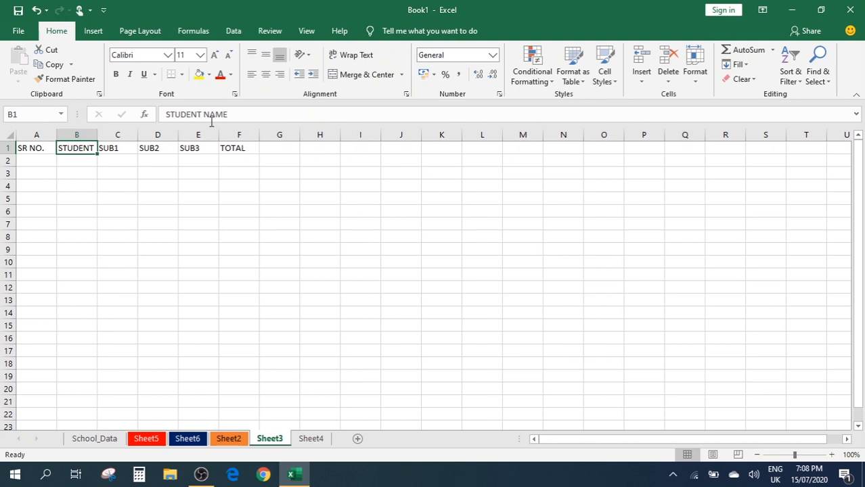
{"action": "left_click", "coordinate": [116, 159]}
{"action": "left_click", "coordinate": [73, 146]}
{"action": "left_click_drag", "start_coordinate": [795, 459], "coordinate": [808, 458]}
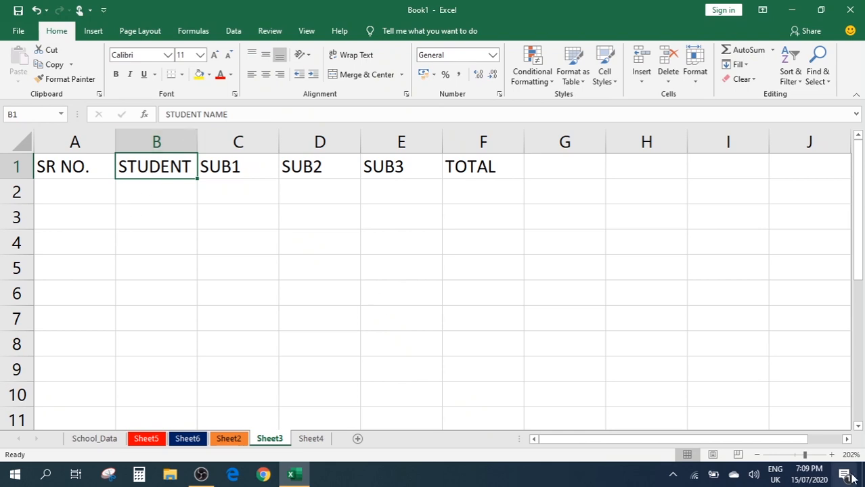
{"action": "left_click", "coordinate": [758, 455]}
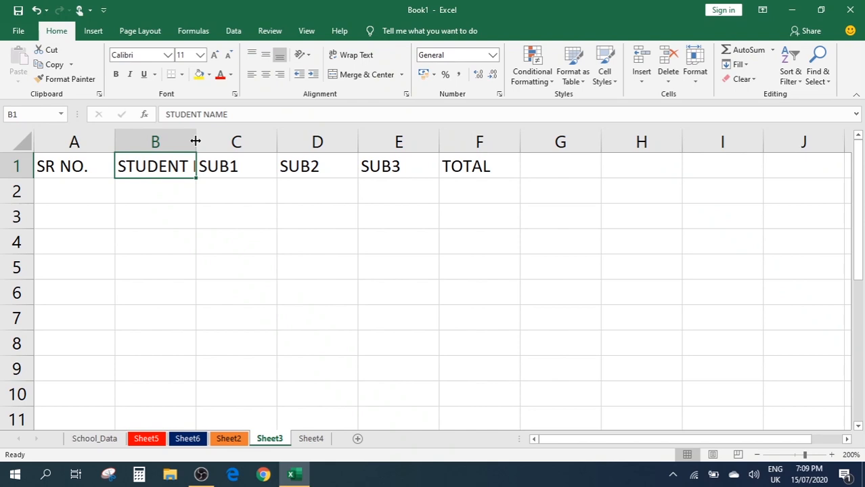
Widen column B manually to fit the STUDENT NAME heading, and narrow it so the heading is cut off again
{"action": "left_click_drag", "start_coordinate": [195, 140], "coordinate": [243, 140]}
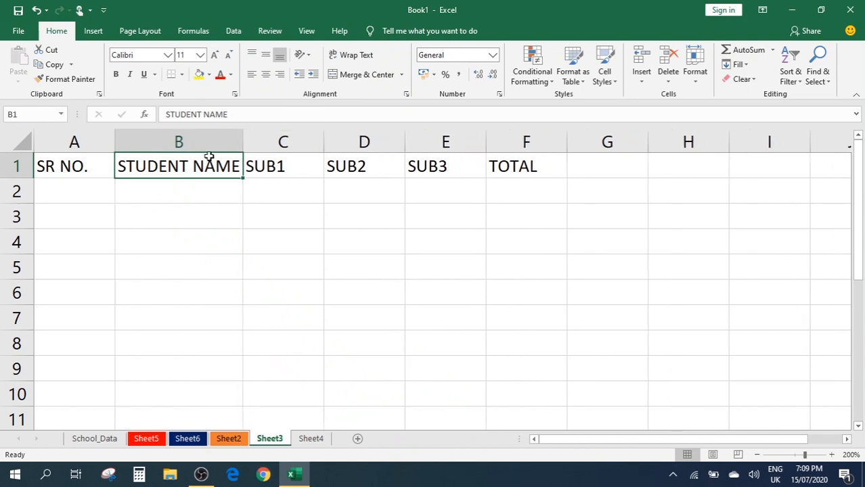
{"action": "left_click", "coordinate": [172, 202]}
{"action": "left_click", "coordinate": [158, 171]}
{"action": "left_click_drag", "start_coordinate": [242, 142], "coordinate": [186, 140]}
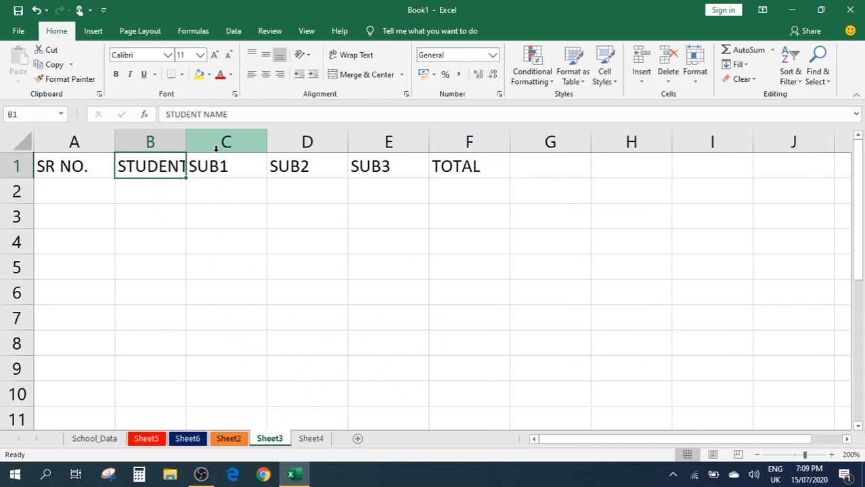
Select column B and AutoFit its width to the STUDENT NAME heading
{"action": "left_click", "coordinate": [168, 140]}
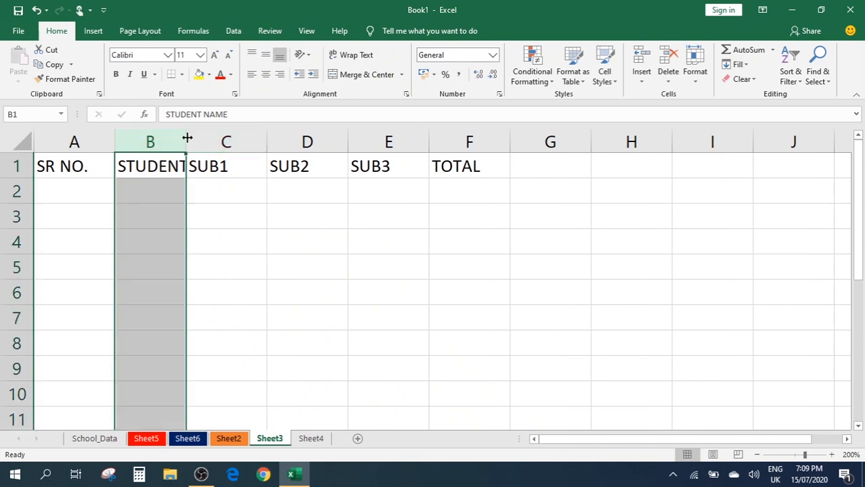
{"action": "left_click_drag", "start_coordinate": [187, 138], "coordinate": [168, 142]}
{"action": "double_click", "coordinate": [185, 141]}
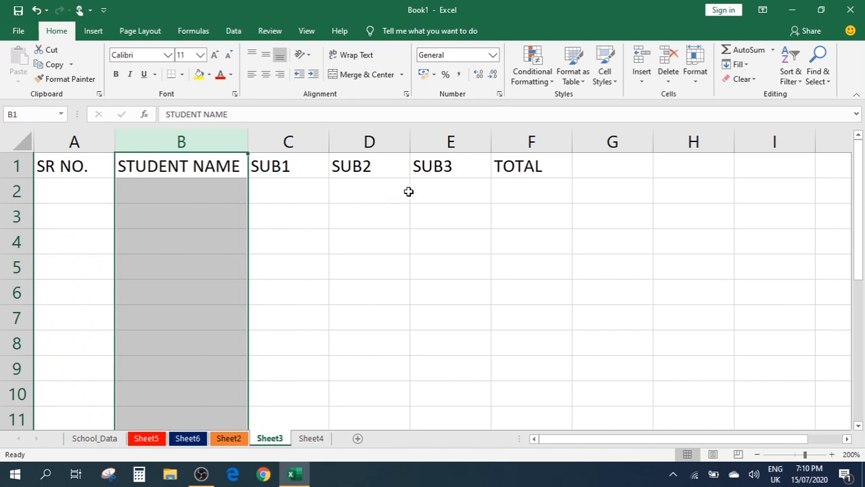
{"action": "left_click", "coordinate": [366, 195]}
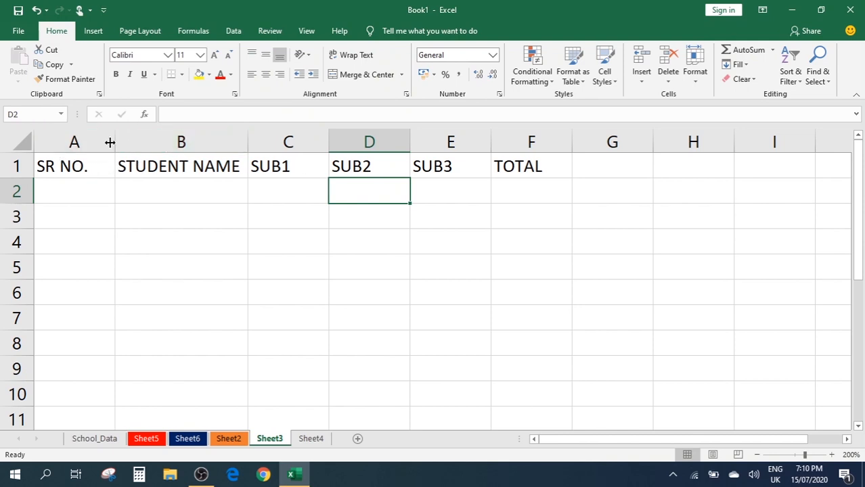
Select the whole worksheet and AutoFit the width of all columns to their headings
{"action": "left_click", "coordinate": [91, 140]}
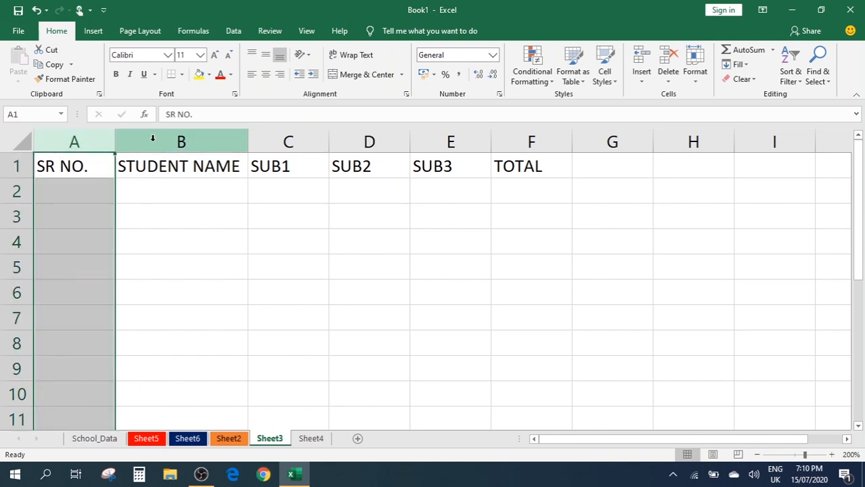
{"action": "left_click", "coordinate": [212, 194]}
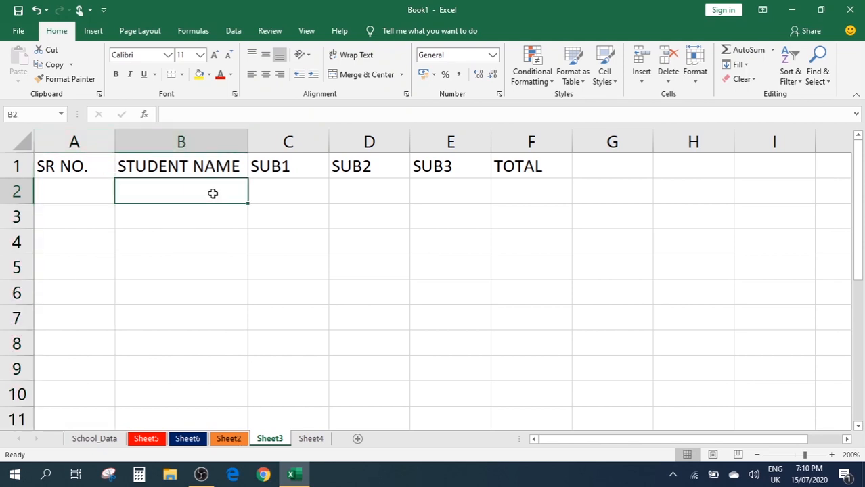
{"action": "key", "text": "ctrl+a"}
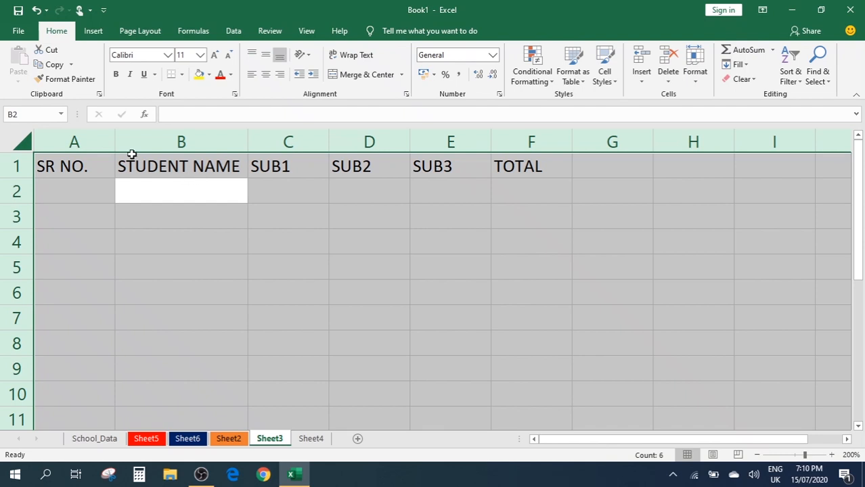
{"action": "left_click_drag", "start_coordinate": [117, 142], "coordinate": [119, 142]}
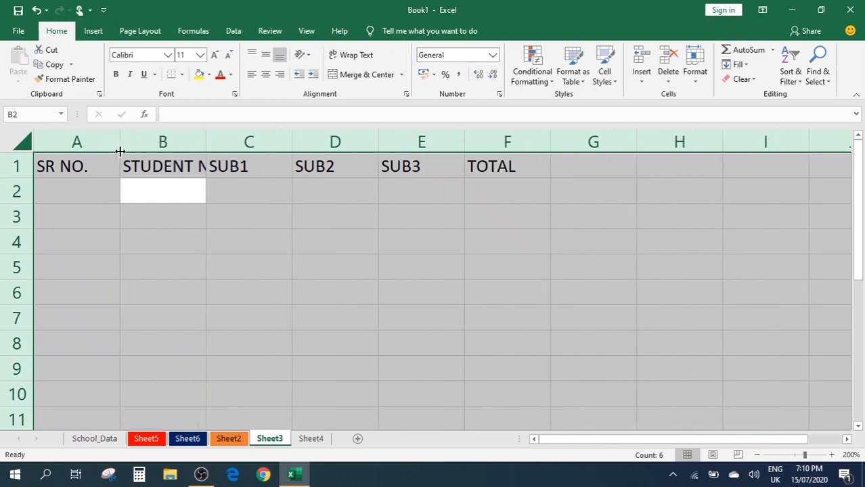
{"action": "double_click", "coordinate": [120, 141]}
{"action": "left_click", "coordinate": [271, 198]}
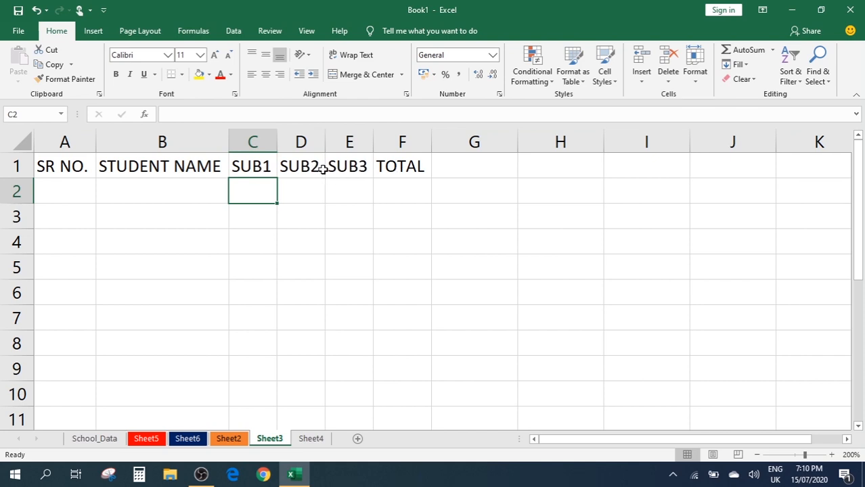
Enter the headings "MAX" in cell G1 and "MIN" in cell H1
{"action": "left_click", "coordinate": [350, 170]}
{"action": "left_click", "coordinate": [399, 170]}
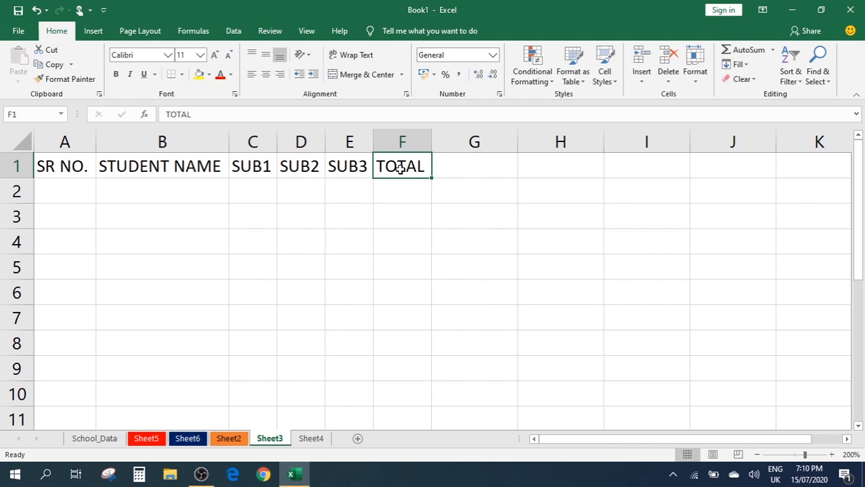
{"action": "left_click", "coordinate": [459, 172]}
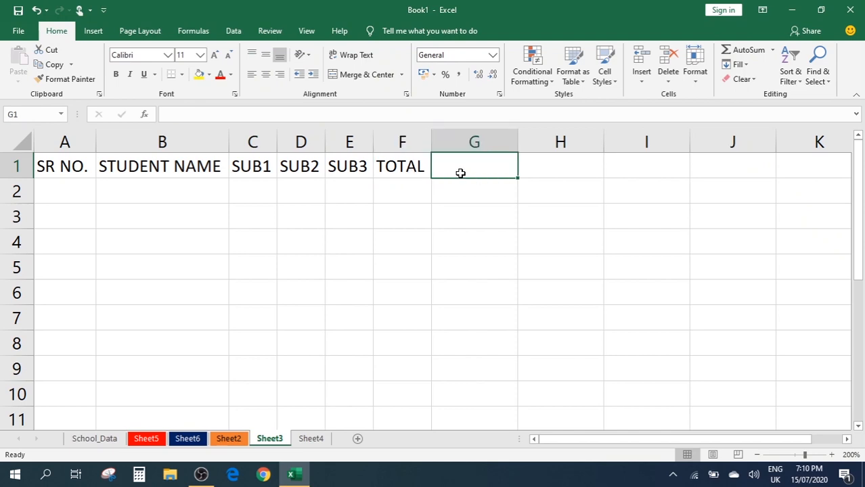
{"action": "type", "text": "MAX"}
{"action": "key", "text": "Tab"}
{"action": "type", "text": "MIN"}
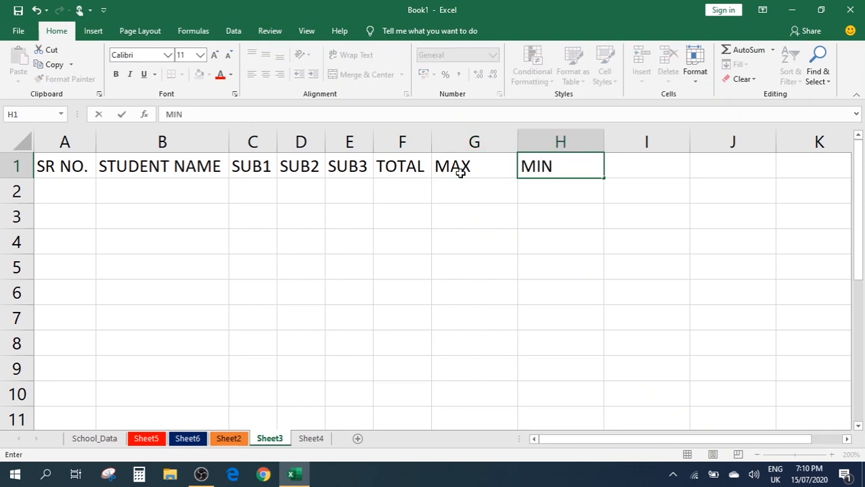
{"action": "key", "text": "Tab"}
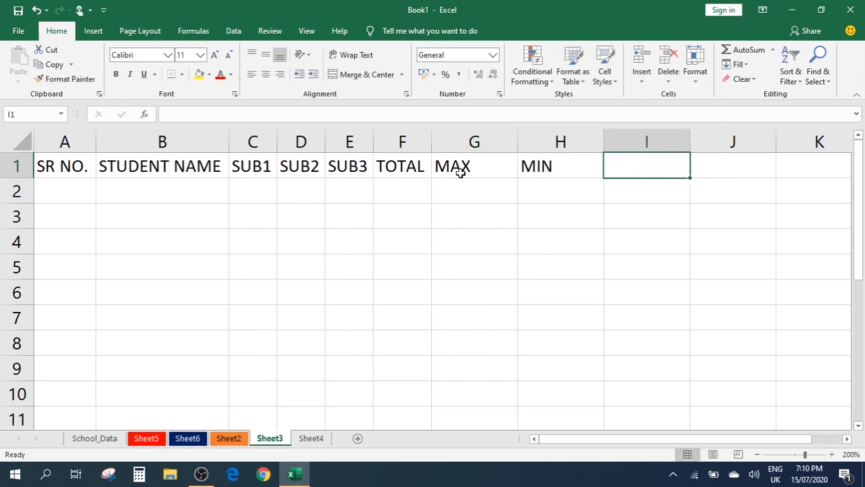
Enter the heading "AVERAGE" in cell I1
{"action": "type", "text": "AVERAGGE"}
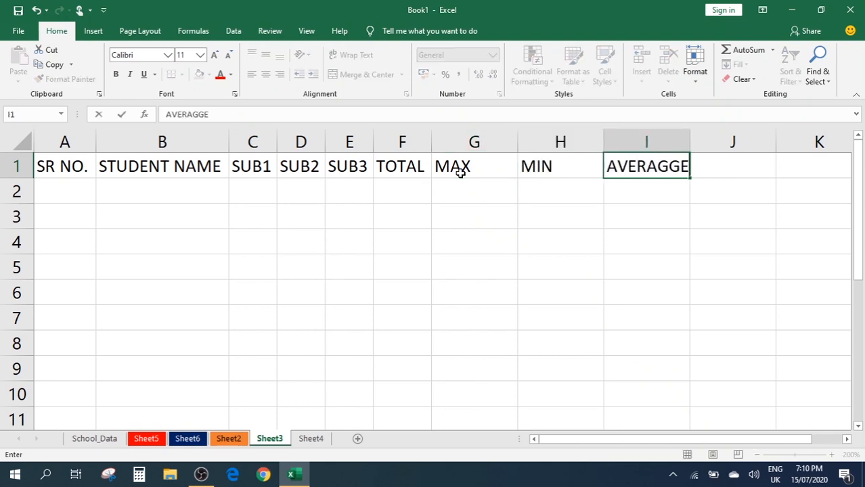
{"action": "key", "text": "BackSpace"}
{"action": "key", "text": "BackSpace"}
{"action": "type", "text": "E"}
{"action": "key", "text": "Tab"}
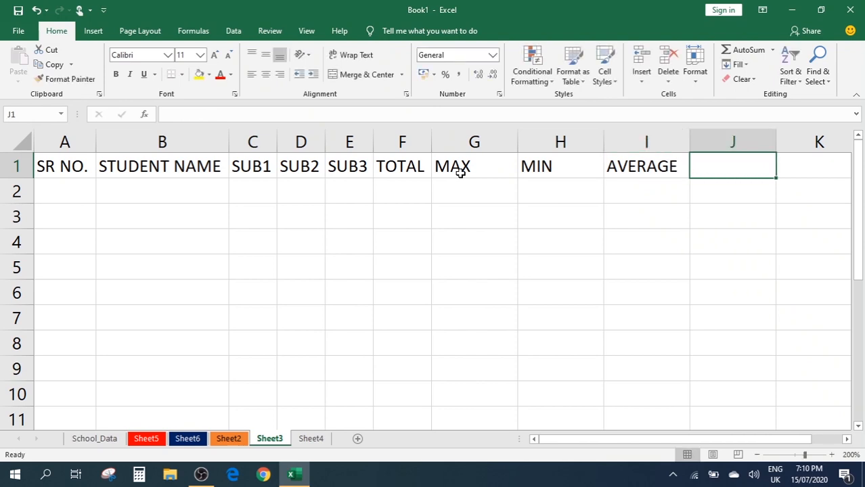
Enter the headings "%AGE" in cell J1 and "COUNT" in cell K1
{"action": "type", "text": "%AGE"}
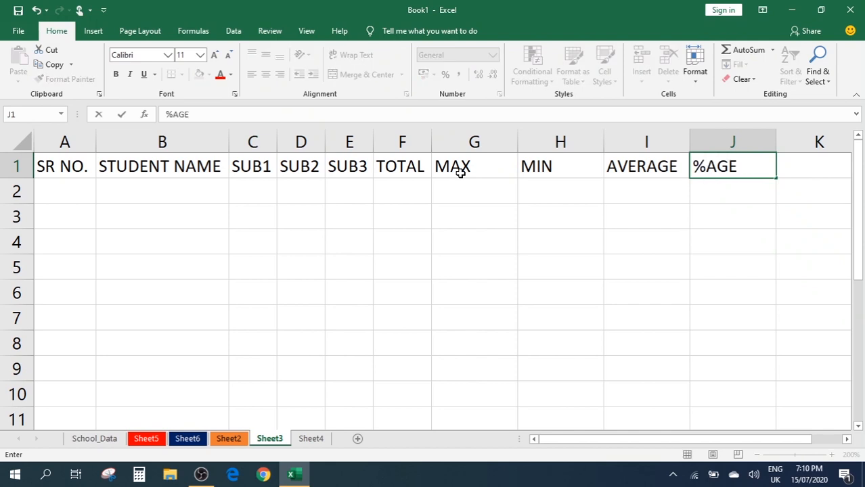
{"action": "key", "text": "Tab"}
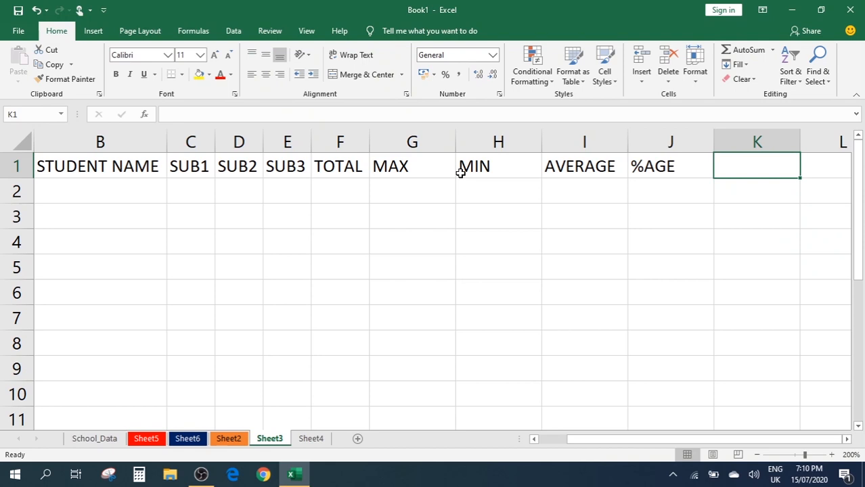
{"action": "type", "text": "COUNT"}
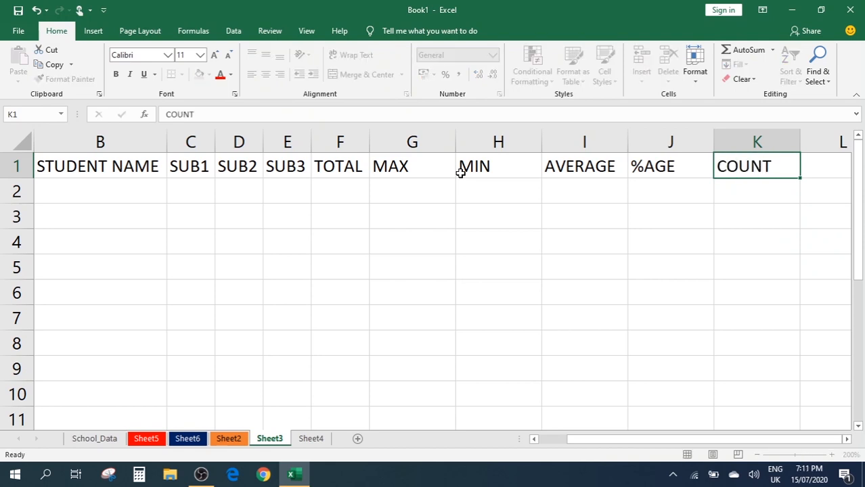
{"action": "key", "text": "Tab"}
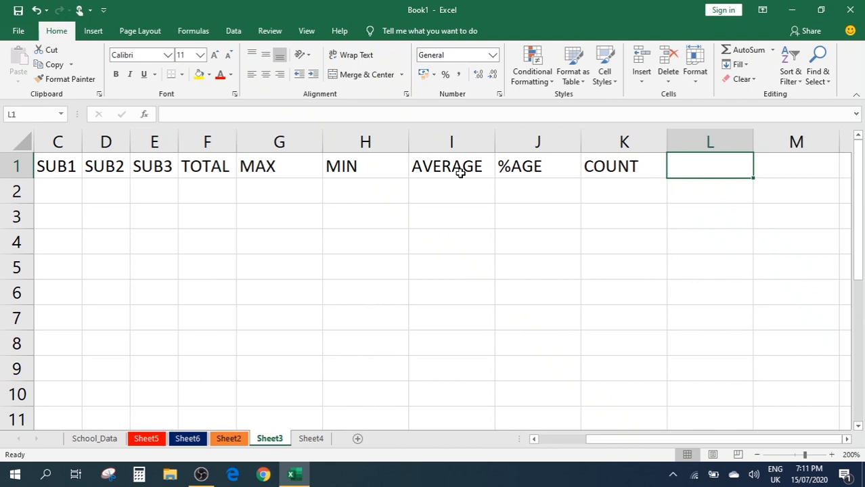
Enter the heading "RESULTS" in capitals in cell L1
{"action": "type", "text": "rESULTS"}
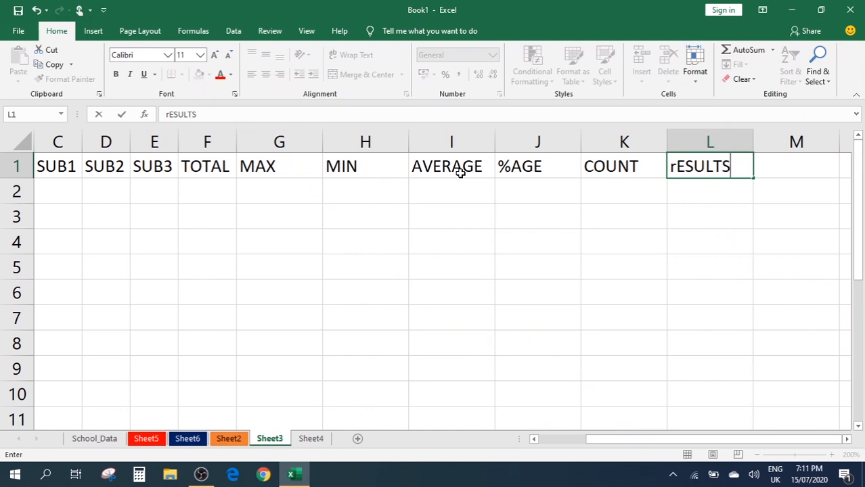
{"action": "key", "text": "BackSpace"}
{"action": "key", "text": "BackSpace"}
{"action": "key", "text": "BackSpace"}
{"action": "key", "text": "BackSpace"}
{"action": "key", "text": "BackSpace"}
{"action": "key", "text": "BackSpace"}
{"action": "key", "text": "BackSpace"}
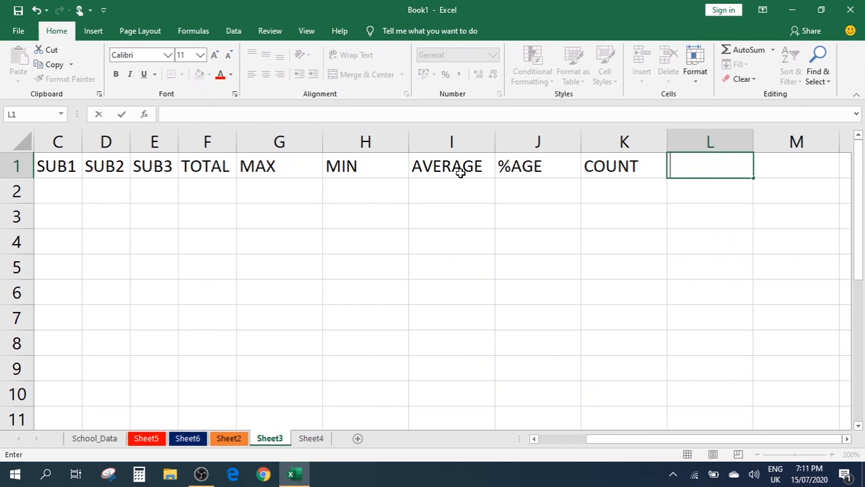
{"action": "type", "text": "RESULTS"}
{"action": "key", "text": "Tab"}
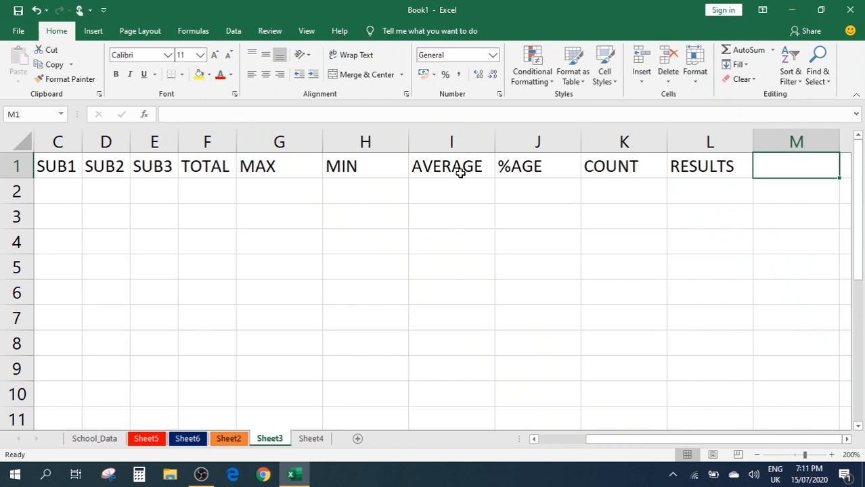
Enter the heading "GRADE" in cell M1
{"action": "type", "text": "GRD"}
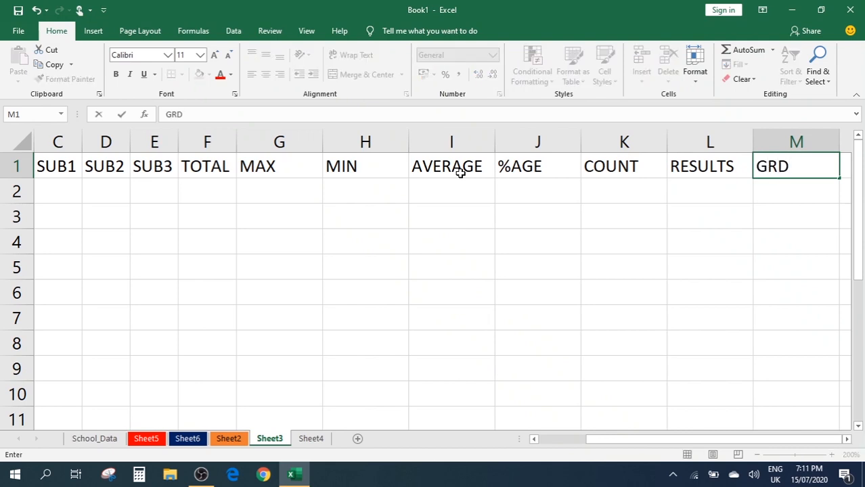
{"action": "key", "text": "BackSpace"}
{"action": "type", "text": "ADE"}
{"action": "key", "text": "Return"}
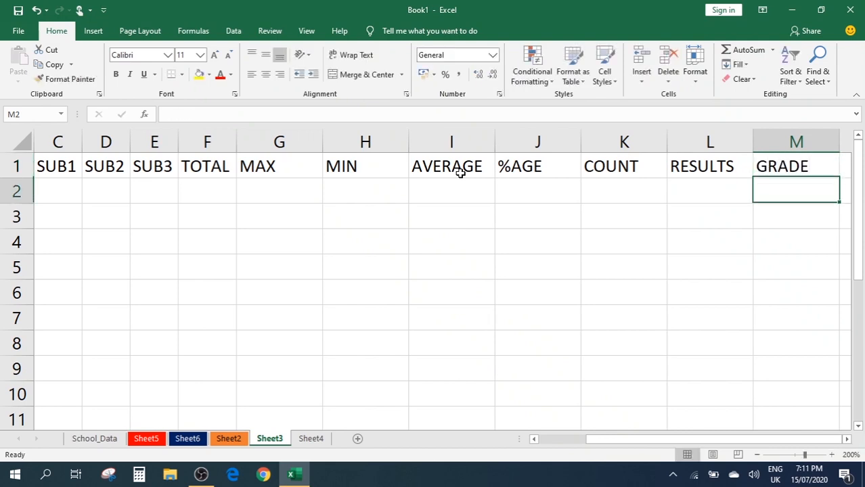
Fit all column widths on the sheet to their contents and set the zoom to 180%
{"action": "key", "text": "Home"}
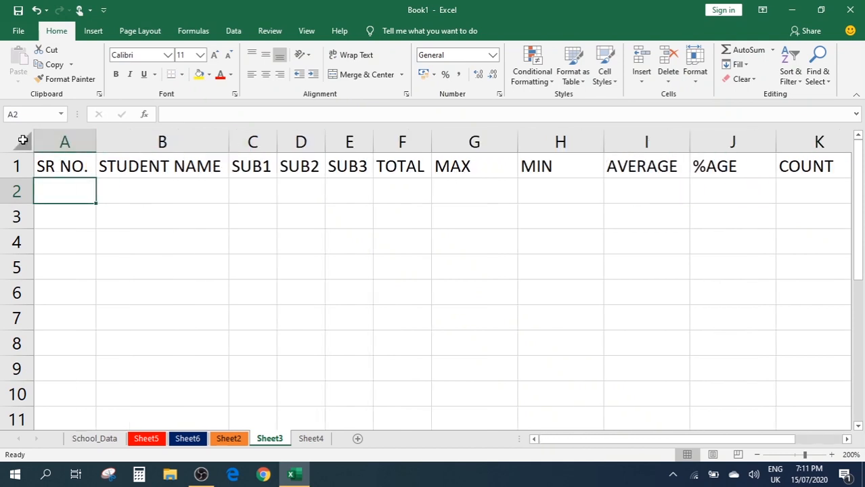
{"action": "left_click", "coordinate": [21, 140]}
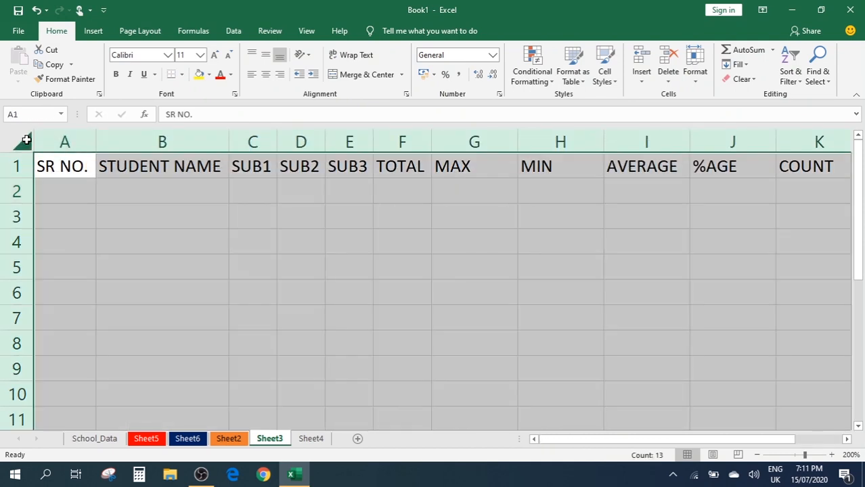
{"action": "double_click", "coordinate": [230, 137]}
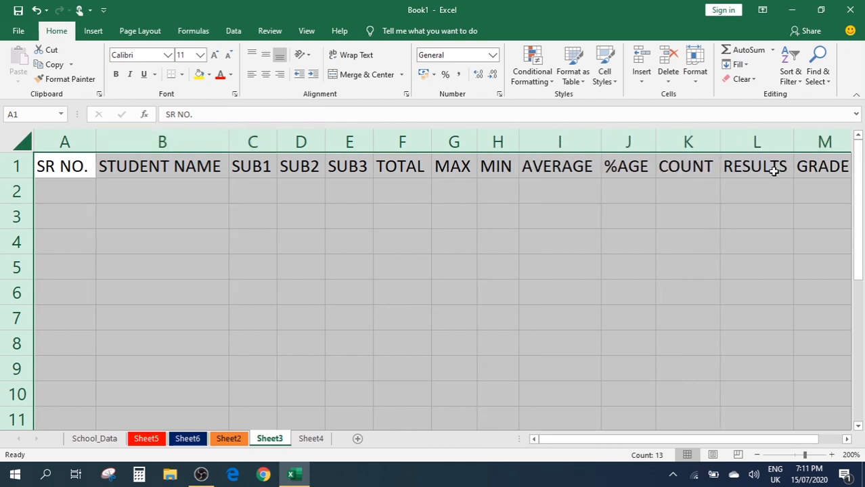
{"action": "left_click", "coordinate": [757, 455]}
{"action": "left_click", "coordinate": [757, 455]}
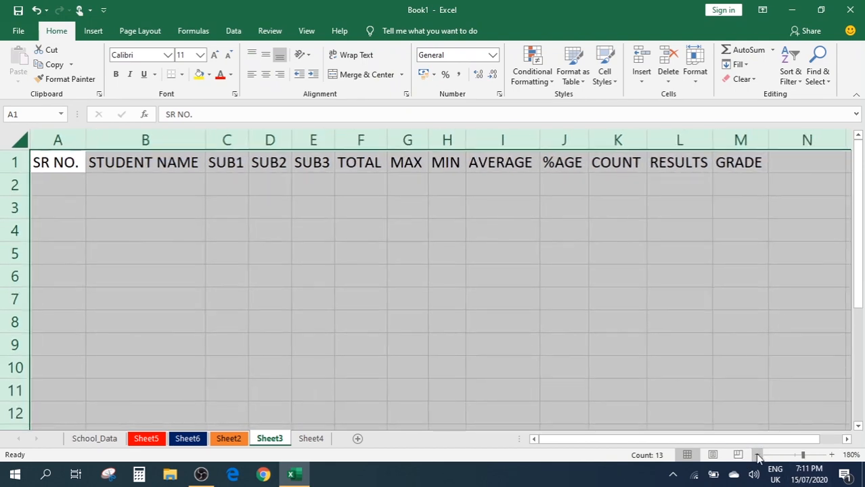
Enter the serial numbers 1 in cell A2 and 2 in cell A3
{"action": "left_click", "coordinate": [54, 184]}
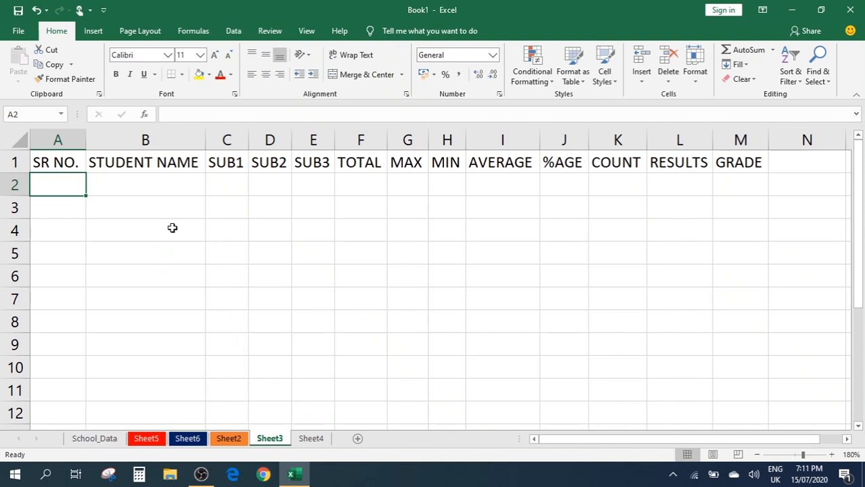
{"action": "type", "text": "1"}
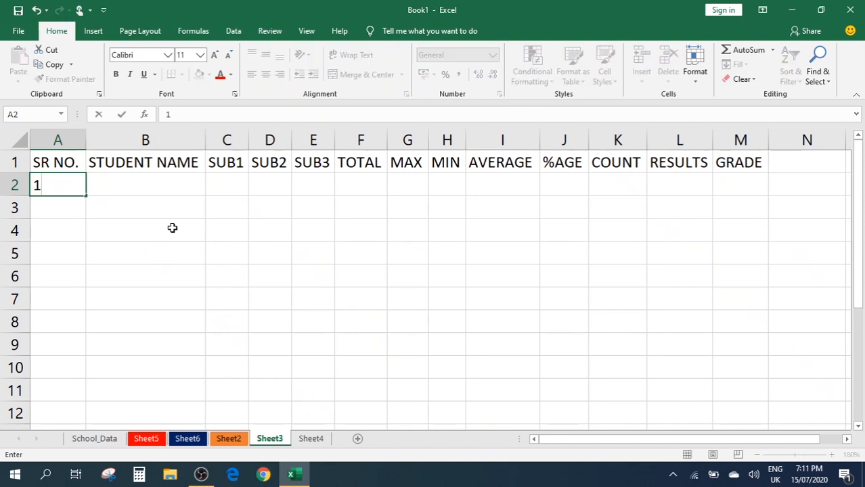
{"action": "key", "text": "Return"}
{"action": "type", "text": "2"}
{"action": "key", "text": "Tab"}
{"action": "key", "text": "Left"}
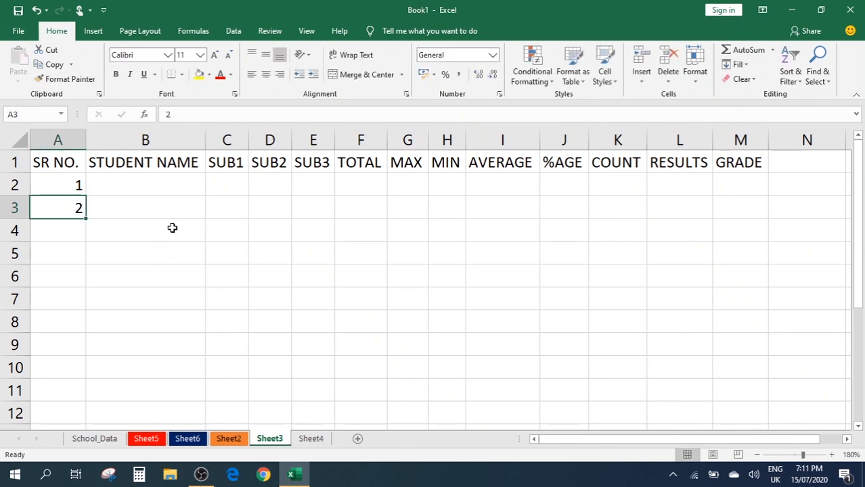
Extend the series from A2:A3 down to cell A10 and undo the fill
{"action": "left_click_drag", "start_coordinate": [68, 186], "coordinate": [71, 203]}
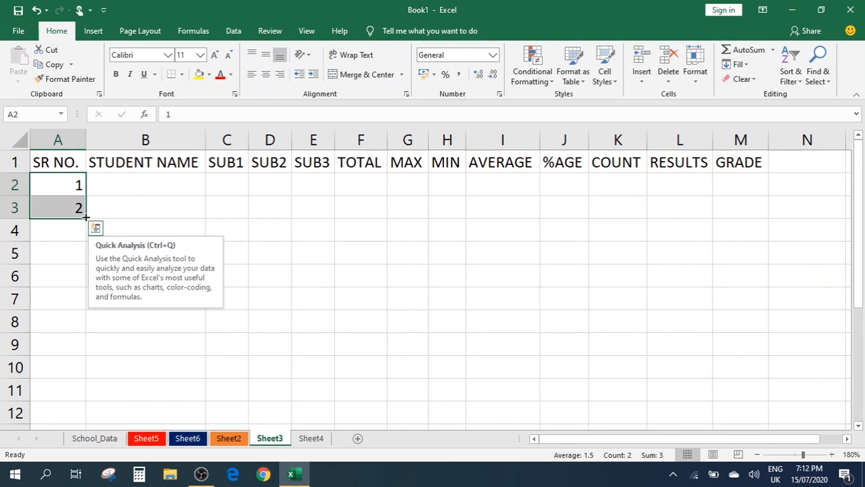
{"action": "left_click_drag", "start_coordinate": [86, 218], "coordinate": [73, 381]}
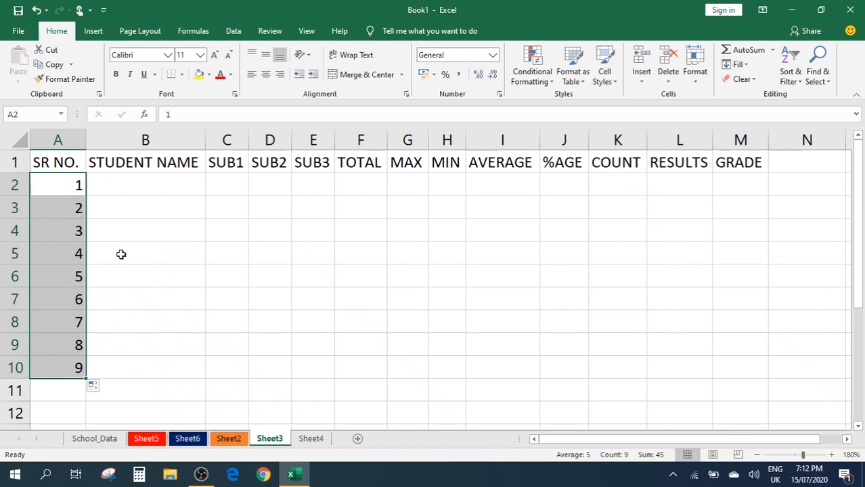
{"action": "key", "text": "ctrl+z"}
Change cell A3 to 3, extend the A2:A3 series down to cell A10, and undo that fill
{"action": "left_click", "coordinate": [61, 212]}
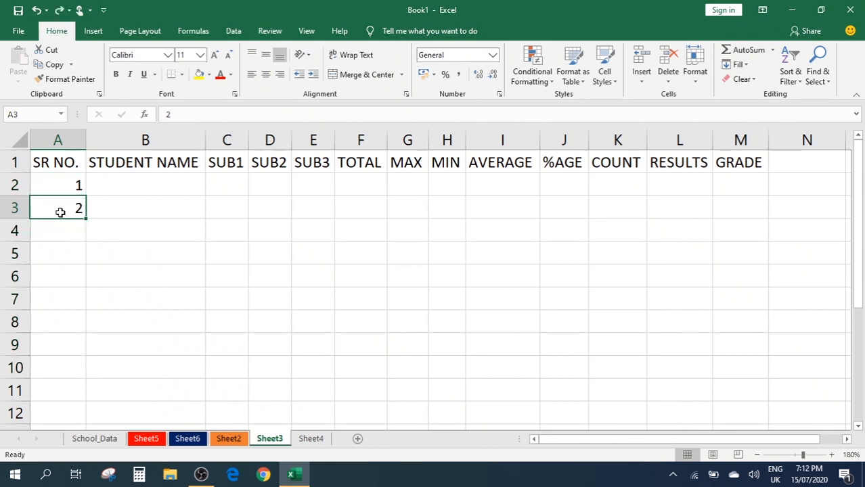
{"action": "type", "text": "3"}
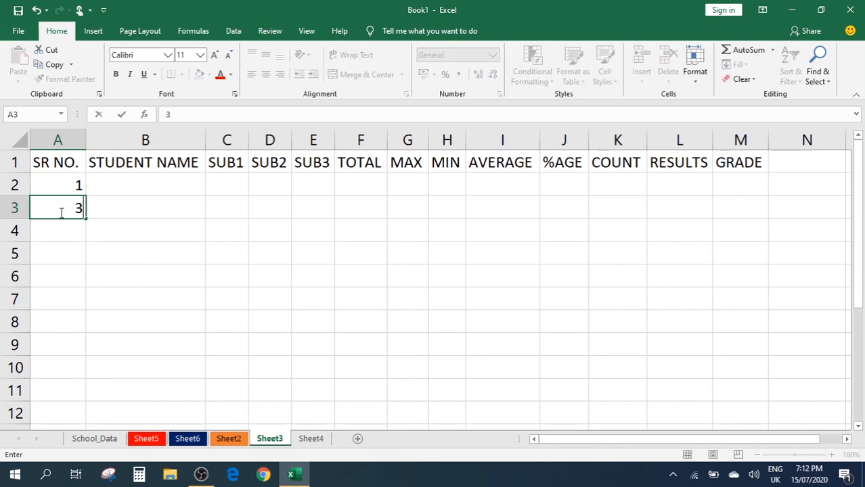
{"action": "left_click", "coordinate": [144, 214]}
{"action": "left_click_drag", "start_coordinate": [56, 189], "coordinate": [69, 222]}
{"action": "left_click", "coordinate": [81, 222]}
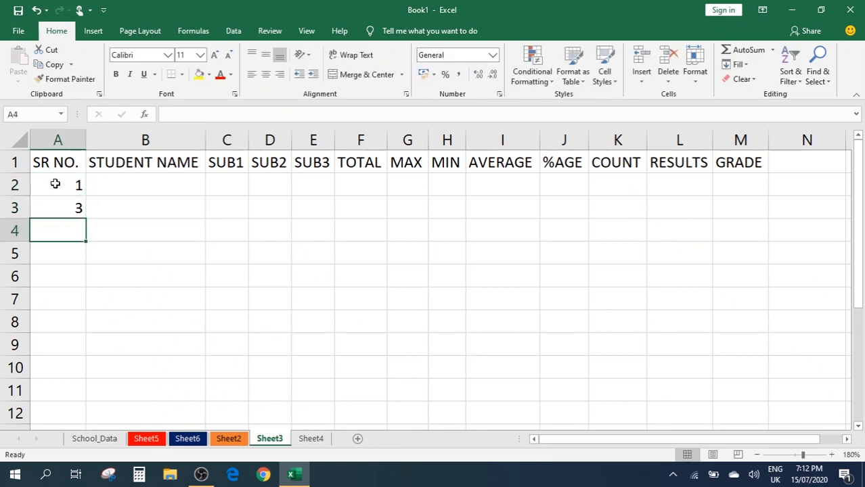
{"action": "left_click_drag", "start_coordinate": [56, 184], "coordinate": [80, 372]}
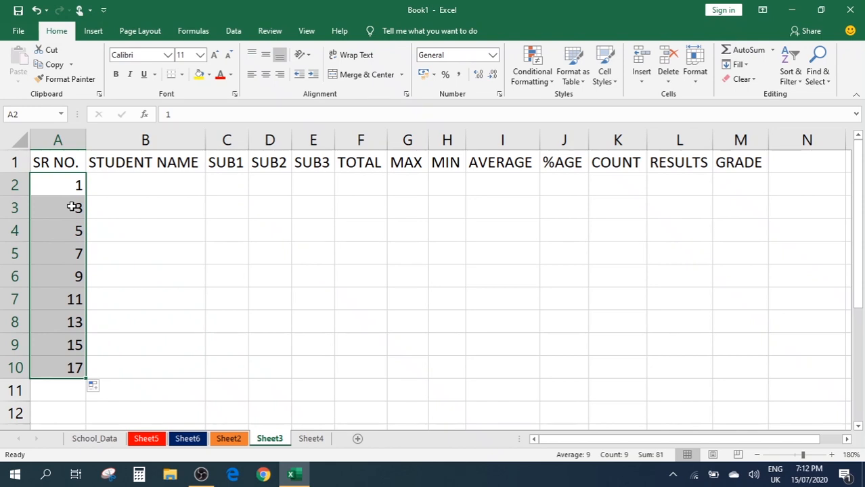
{"action": "key", "text": "ctrl+z"}
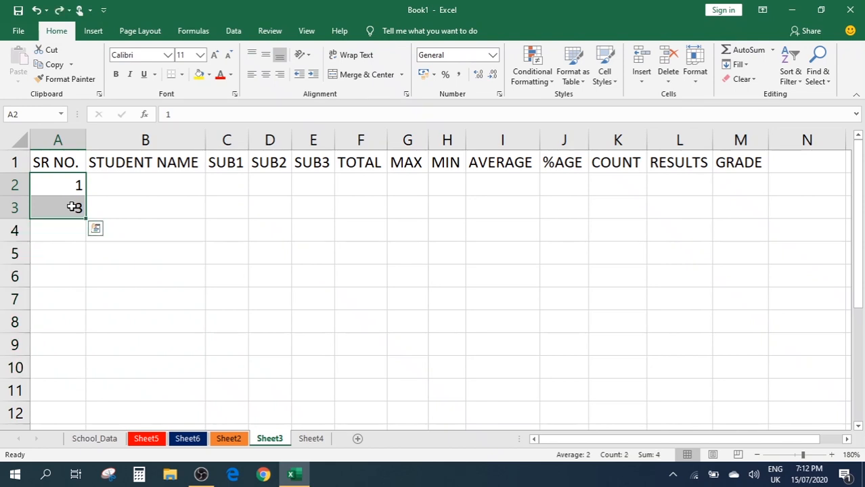
Clear cell A3, fill the 1 from A2 alone down to cell A9, and undo the fill
{"action": "left_click", "coordinate": [122, 202]}
{"action": "left_click", "coordinate": [64, 203]}
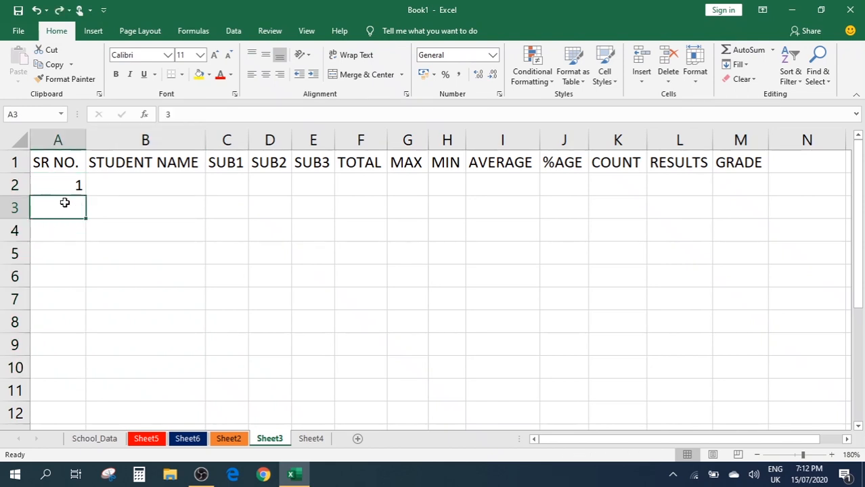
{"action": "key", "text": "Delete"}
{"action": "left_click", "coordinate": [63, 184]}
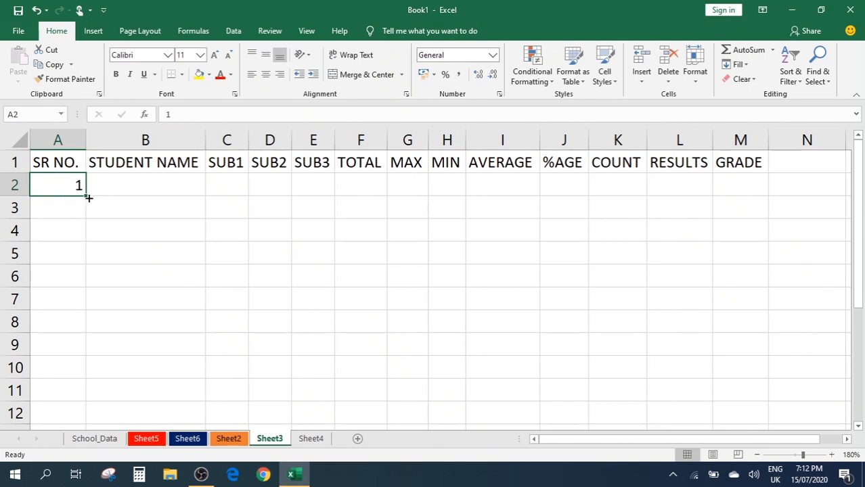
{"action": "left_click_drag", "start_coordinate": [87, 198], "coordinate": [79, 360]}
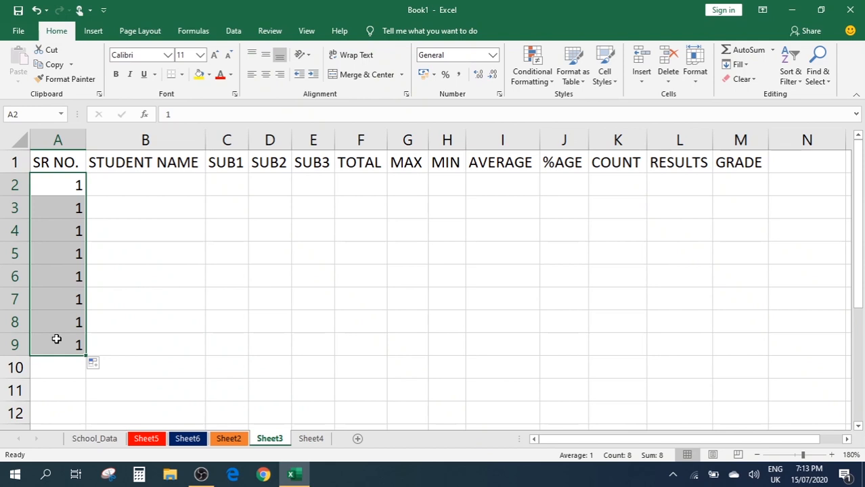
{"action": "key", "text": "ctrl+z"}
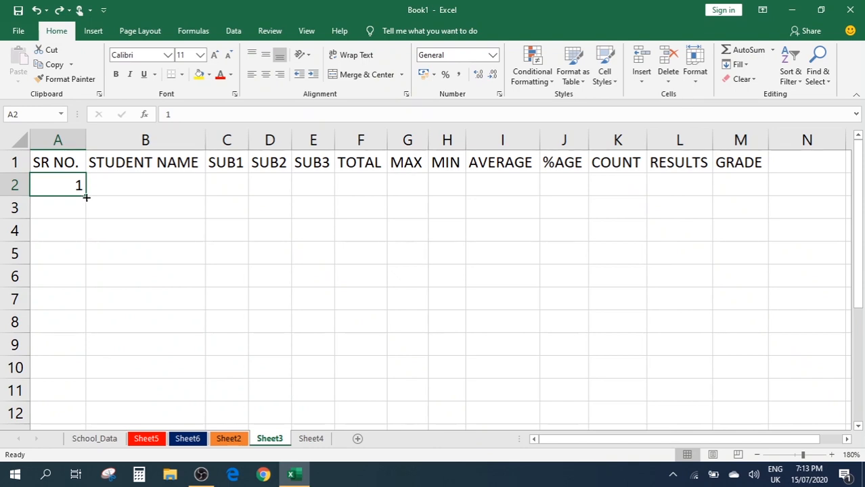
Fill cell A2 down to A10 and set the auto fill option to Fill Series
{"action": "left_click_drag", "start_coordinate": [87, 197], "coordinate": [80, 371]}
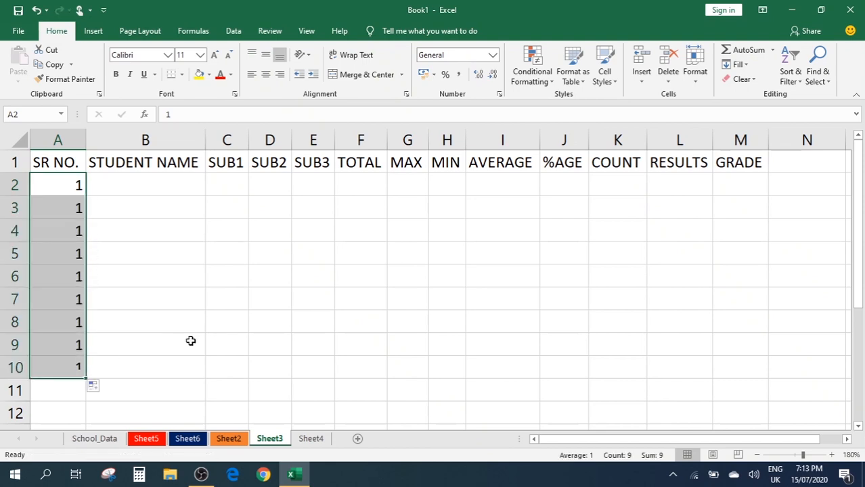
{"action": "left_click", "coordinate": [103, 388]}
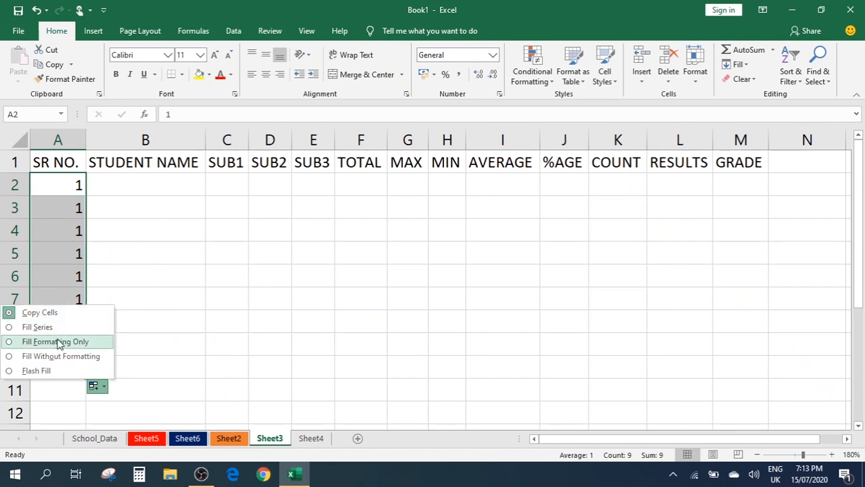
{"action": "left_click", "coordinate": [36, 328]}
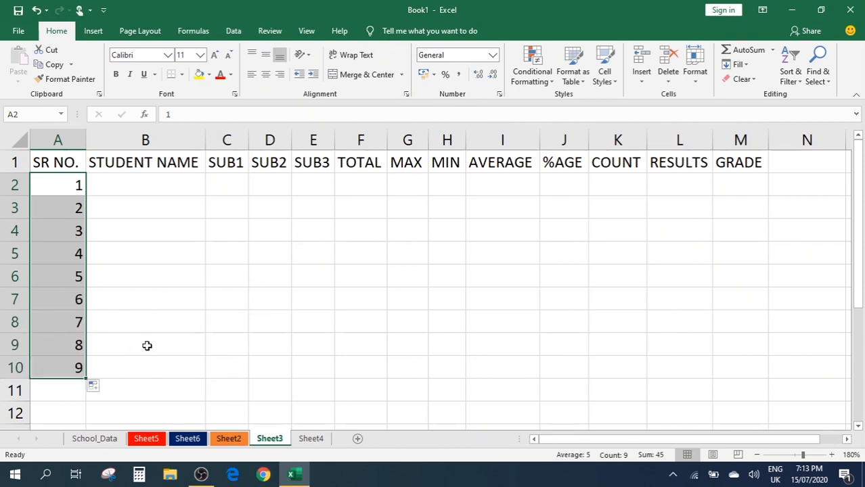
Switch the auto fill option for A2:A10 to Copy Cells and back to Fill Series
{"action": "left_click", "coordinate": [96, 389]}
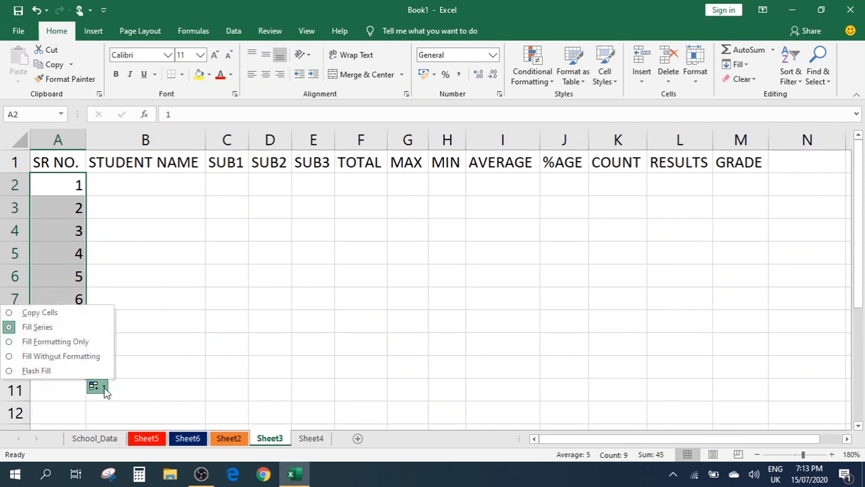
{"action": "left_click", "coordinate": [59, 315]}
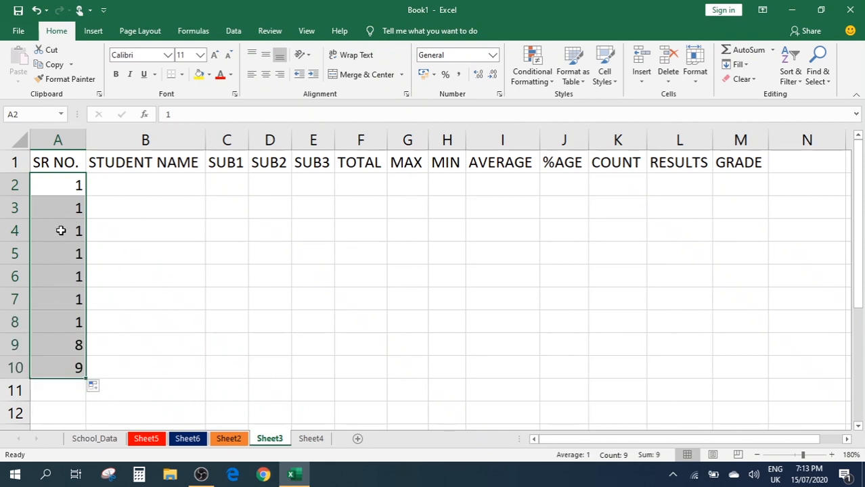
{"action": "left_click", "coordinate": [97, 390]}
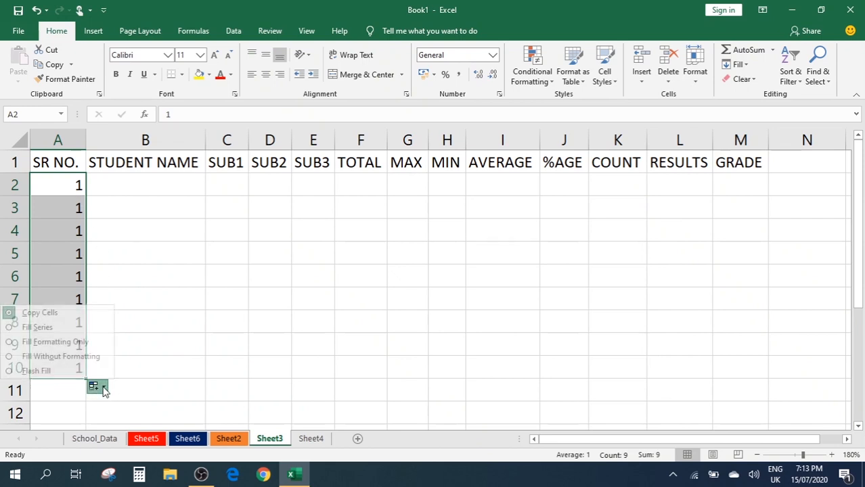
{"action": "left_click", "coordinate": [34, 328]}
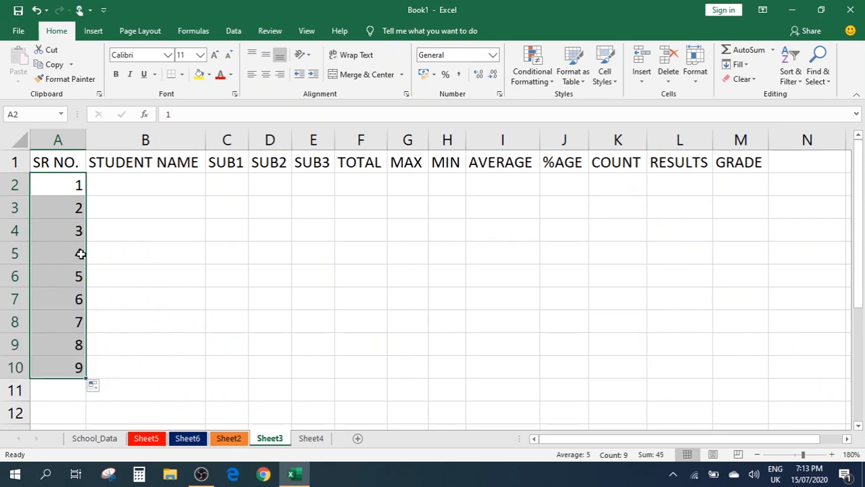
Delete the serial numbers in cells A7 to A10
{"action": "left_click", "coordinate": [114, 299]}
{"action": "left_click_drag", "start_coordinate": [66, 366], "coordinate": [67, 303]}
{"action": "key", "text": "Delete"}
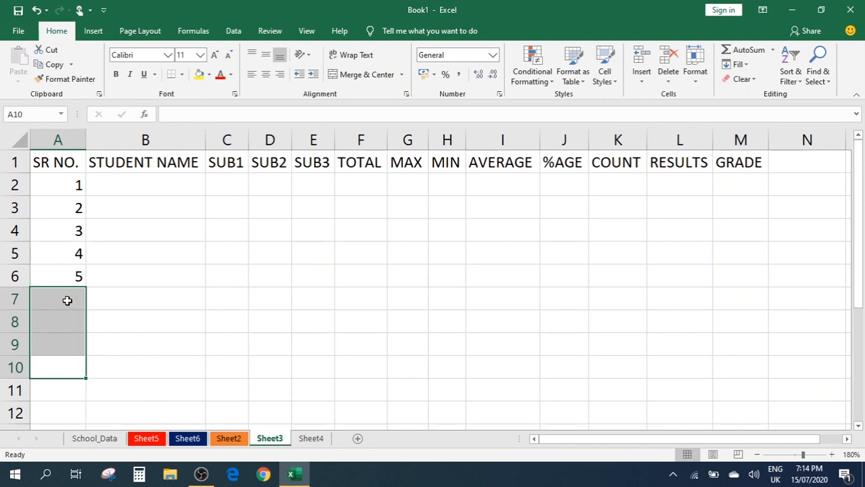
{"action": "left_click", "coordinate": [129, 277]}
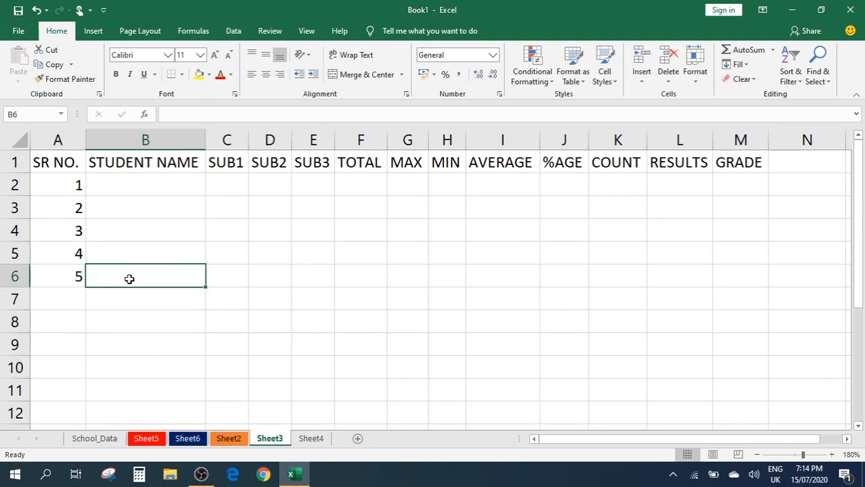
Enter the first student's name in capitals in cell B2
{"action": "left_click", "coordinate": [134, 188]}
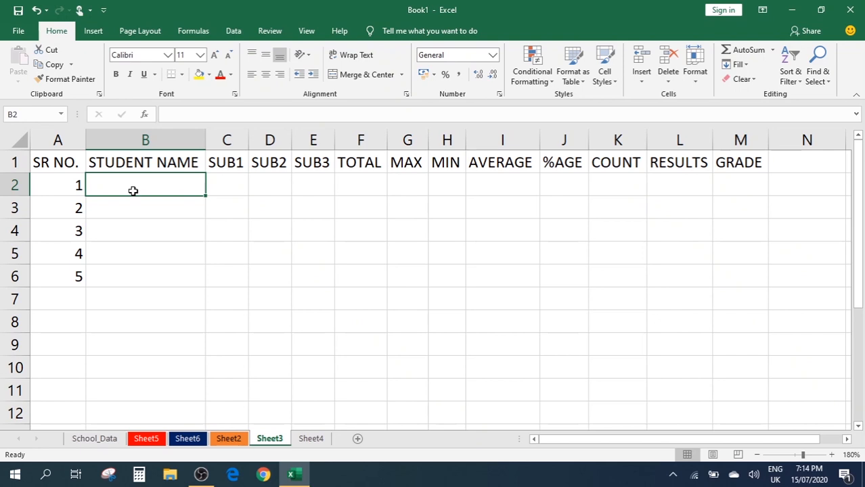
{"action": "type", "text": "jO"}
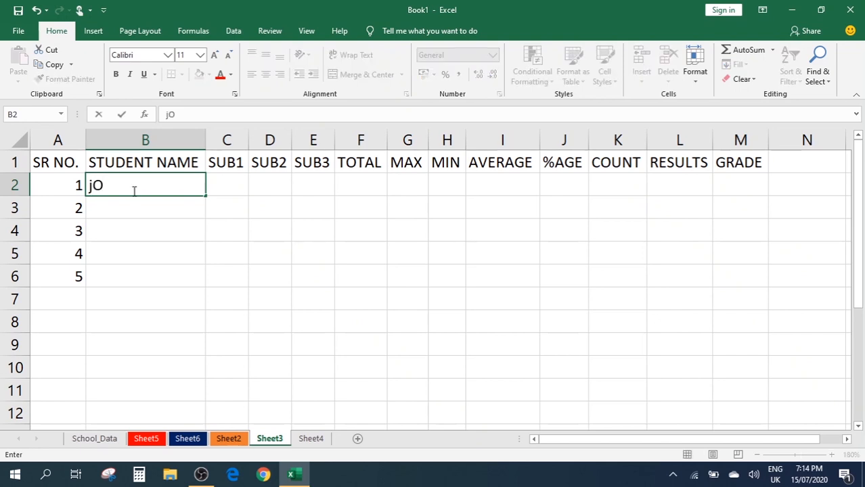
{"action": "key", "text": "BackSpace"}
{"action": "key", "text": "BackSpace"}
{"action": "type", "text": "JOHN"}
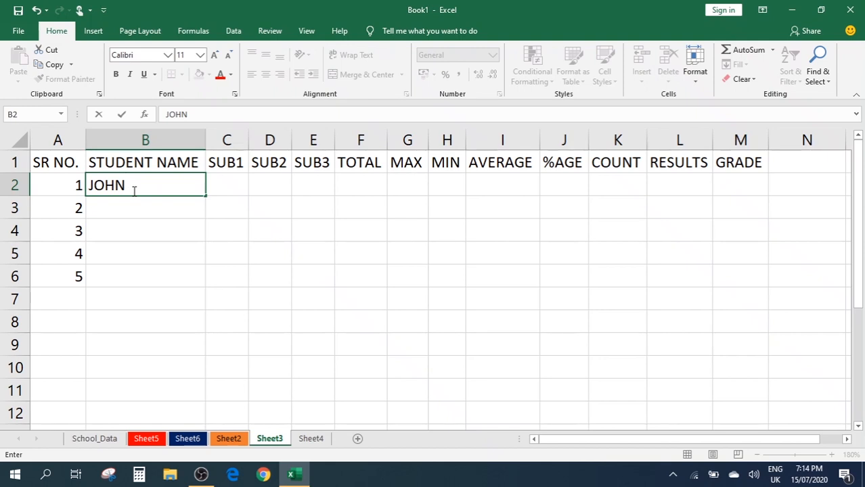
{"action": "key", "text": "Return"}
Enter the second student's name in capitals in cell B3
{"action": "type", "text": "aLAN"}
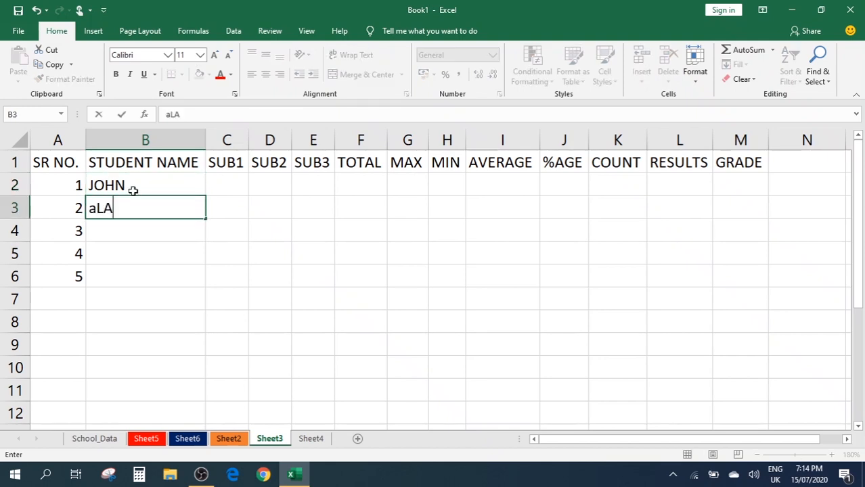
{"action": "key", "text": "BackSpace"}
{"action": "key", "text": "BackSpace"}
{"action": "key", "text": "BackSpace"}
{"action": "key", "text": "BackSpace"}
{"action": "type", "text": "ALAN"}
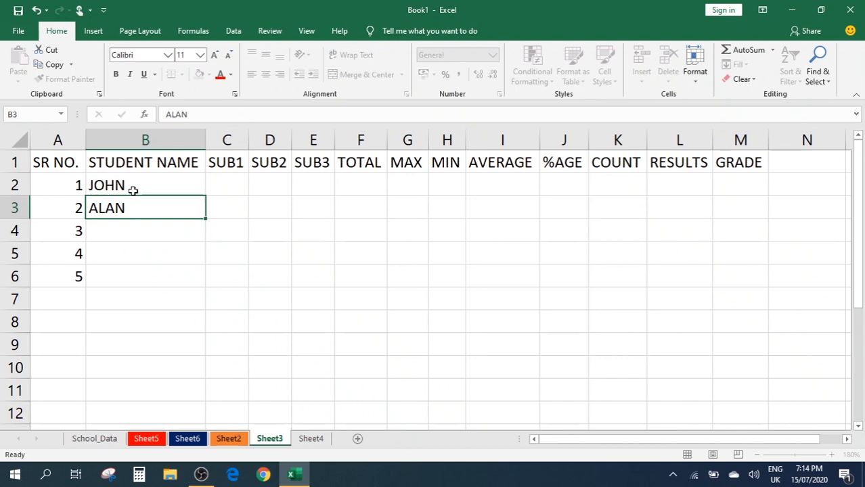
{"action": "key", "text": "Return"}
Enter the remaining three students' names in capitals in cells B4 to B6
{"action": "type", "text": "JAMES"}
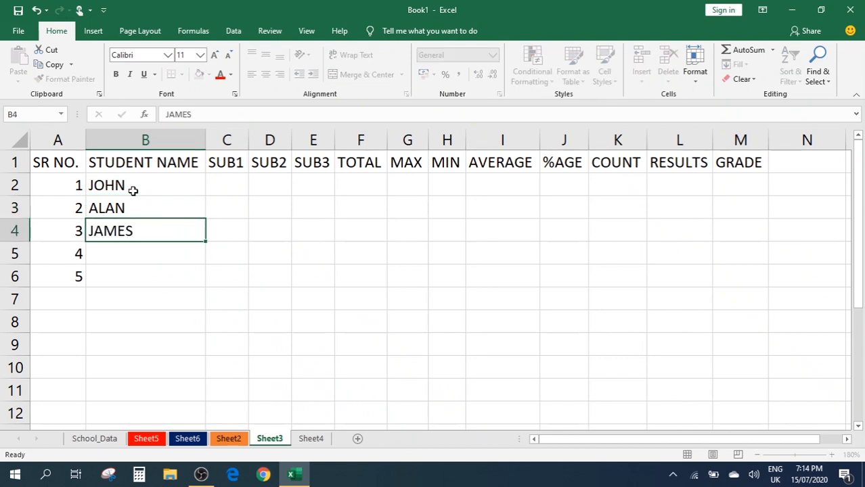
{"action": "key", "text": "Return"}
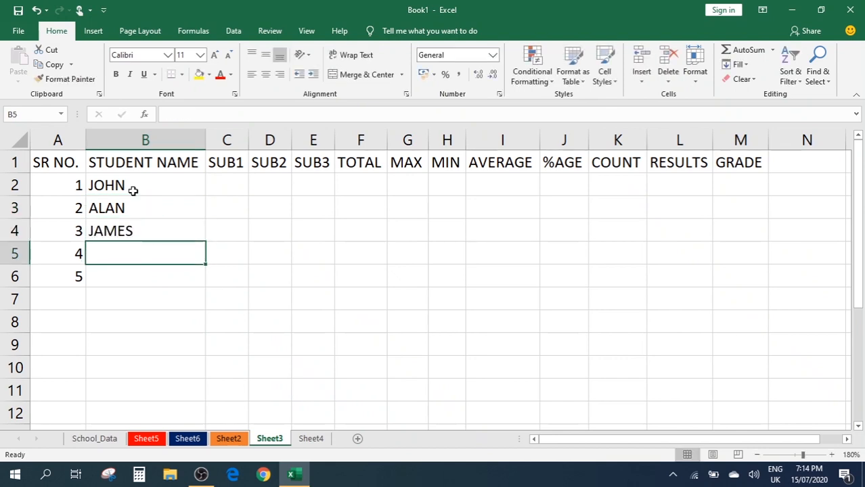
{"action": "type", "text": "HARRY"}
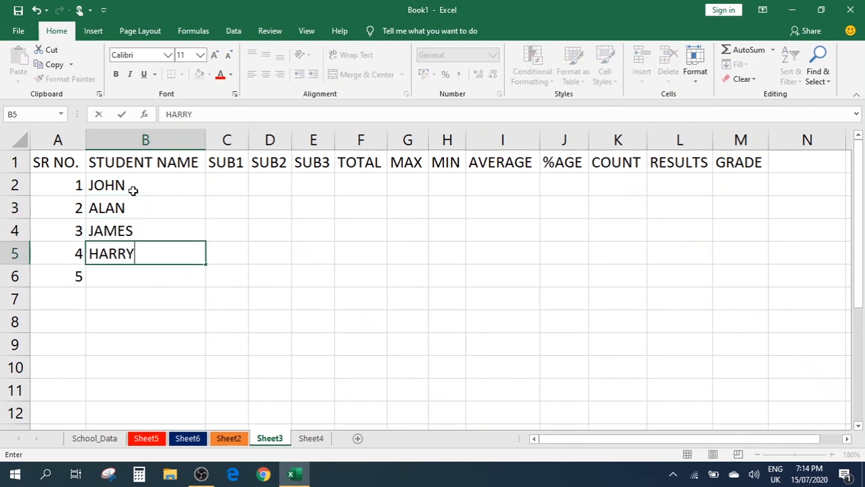
{"action": "key", "text": "Return"}
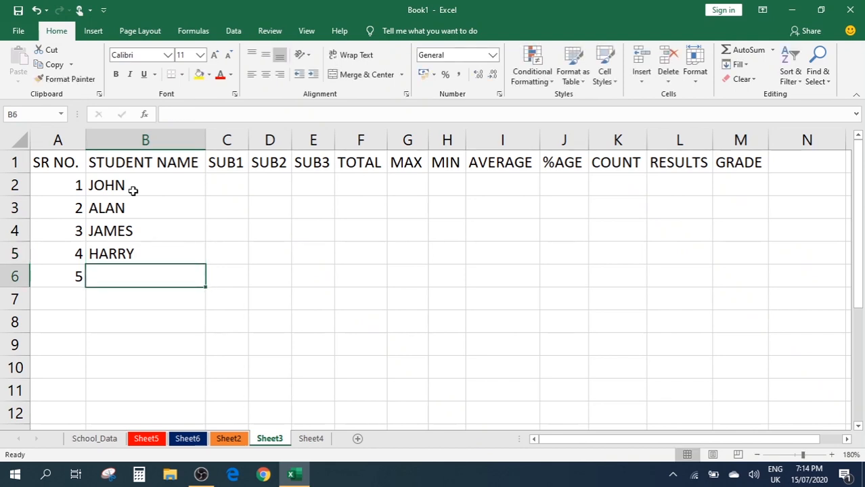
{"action": "type", "text": "WILLIAM"}
{"action": "key", "text": "Right"}
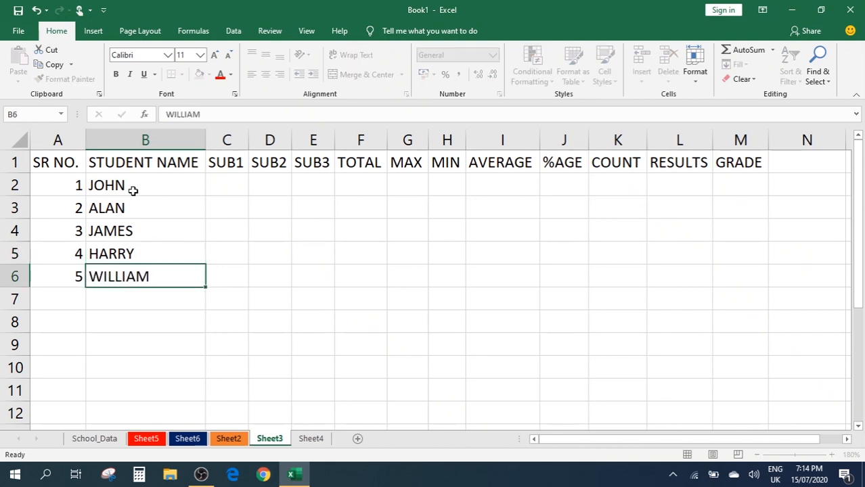
Select the empty marks range C2:E6 under the three subject headings
{"action": "key", "text": "Up"}
{"action": "key", "text": "Up"}
{"action": "key", "text": "Up"}
{"action": "key", "text": "Up"}
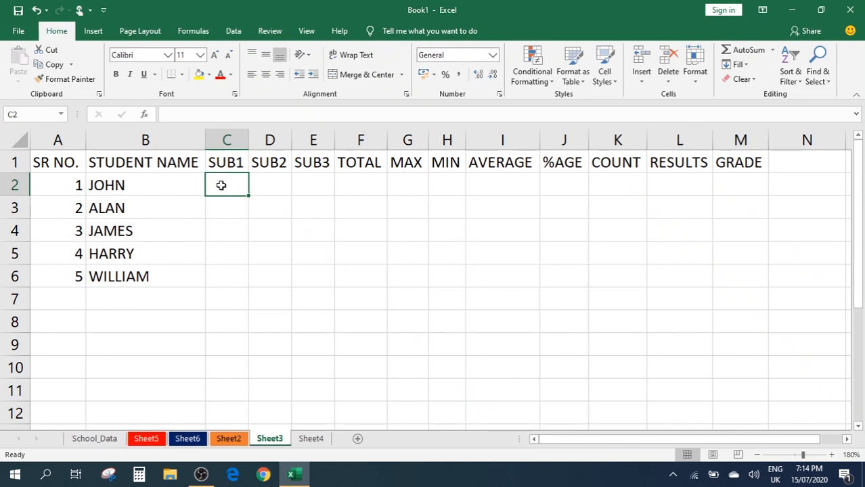
{"action": "left_click_drag", "start_coordinate": [222, 186], "coordinate": [326, 276]}
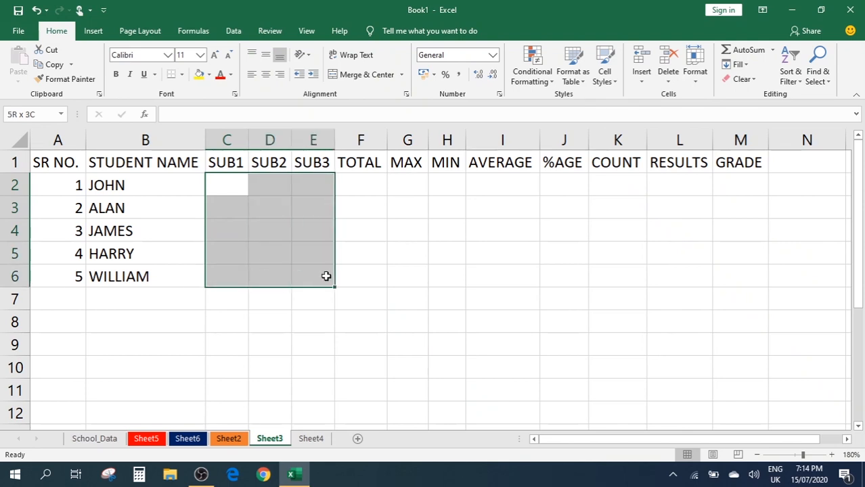
{"action": "left_click", "coordinate": [326, 276]}
{"action": "left_click_drag", "start_coordinate": [224, 187], "coordinate": [302, 279]}
{"action": "type", "text": "5"}
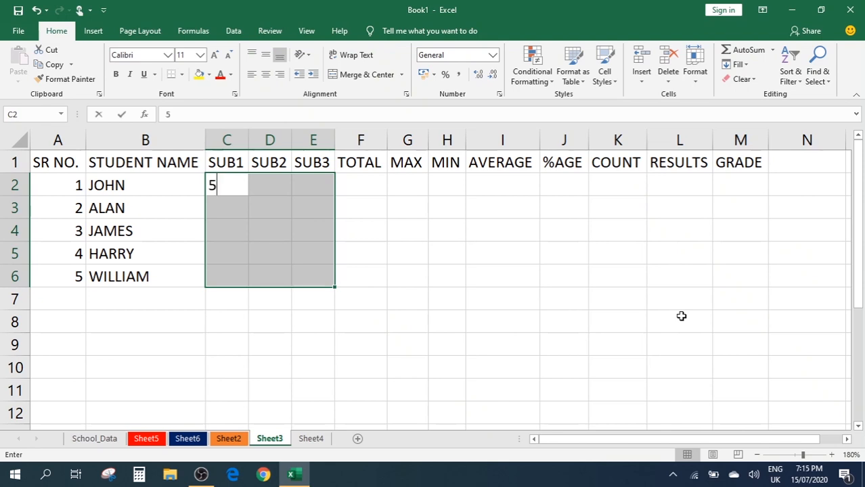
{"action": "type", "text": "4"}
{"action": "key", "text": "Down"}
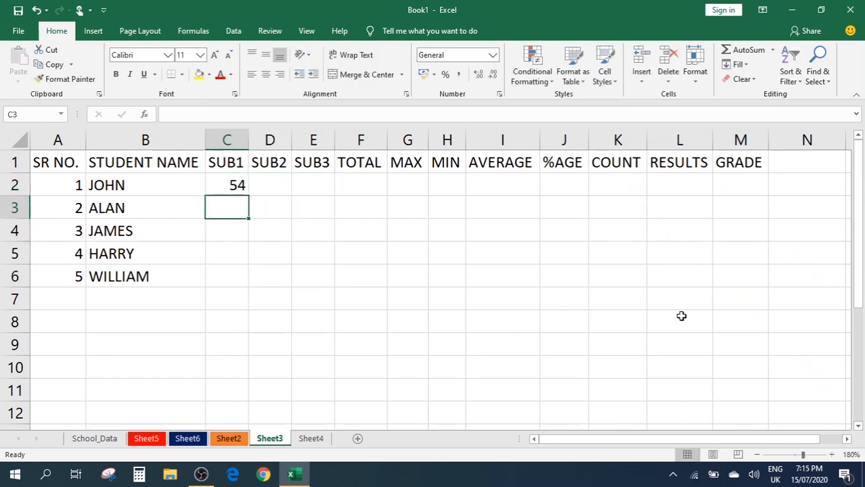
{"action": "key", "text": "ctrl+z"}
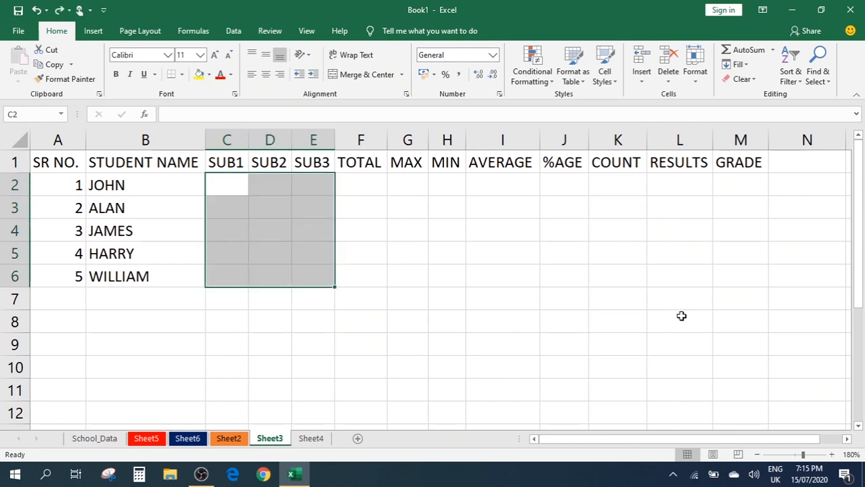
Enter the SUB1 marks 54, 65, 76, 34 and 23 in cells C2 to C6, keeping the marks range selected
{"action": "type", "text": "54"}
{"action": "key", "text": "Return"}
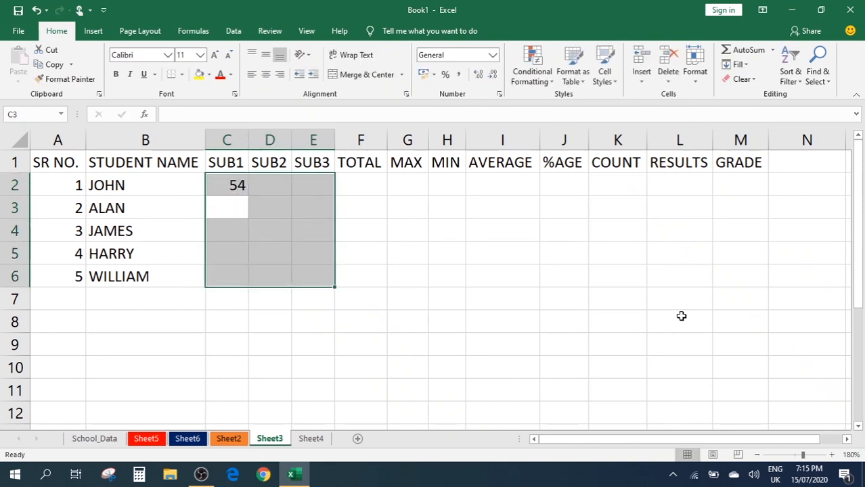
{"action": "type", "text": "65"}
{"action": "key", "text": "Return"}
{"action": "type", "text": "76"}
{"action": "key", "text": "Return"}
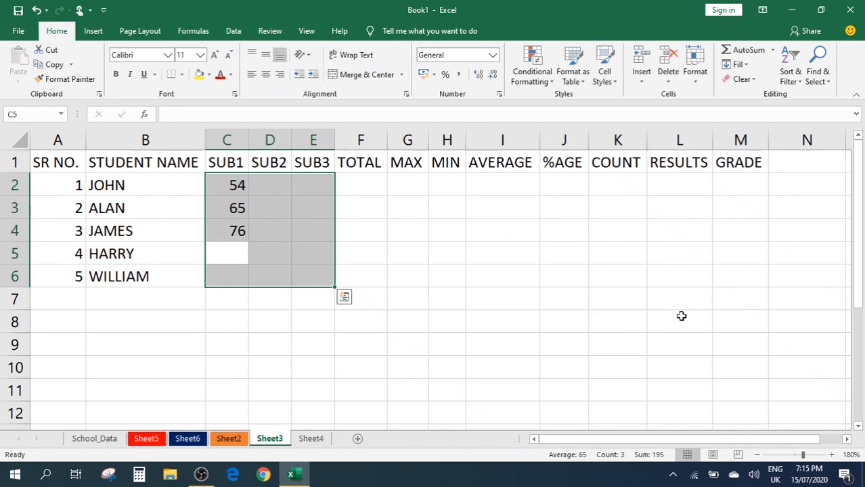
{"action": "type", "text": "34"}
{"action": "key", "text": "Return"}
{"action": "type", "text": "23"}
{"action": "key", "text": "Return"}
Enter the SUB2 marks 45, 34, 56, 78 and 43 in cells D2 to D6 within the selected range
{"action": "type", "text": "4"}
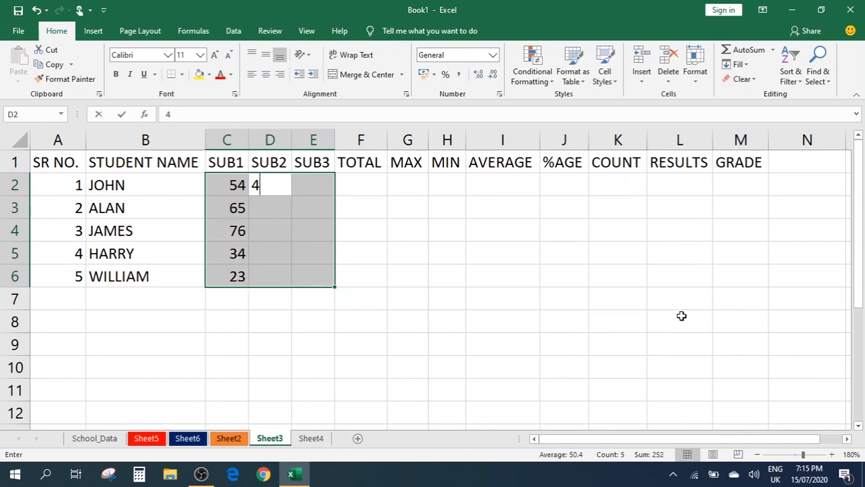
{"action": "type", "text": "5"}
{"action": "key", "text": "Return"}
{"action": "type", "text": "34"}
{"action": "key", "text": "Return"}
{"action": "type", "text": "56"}
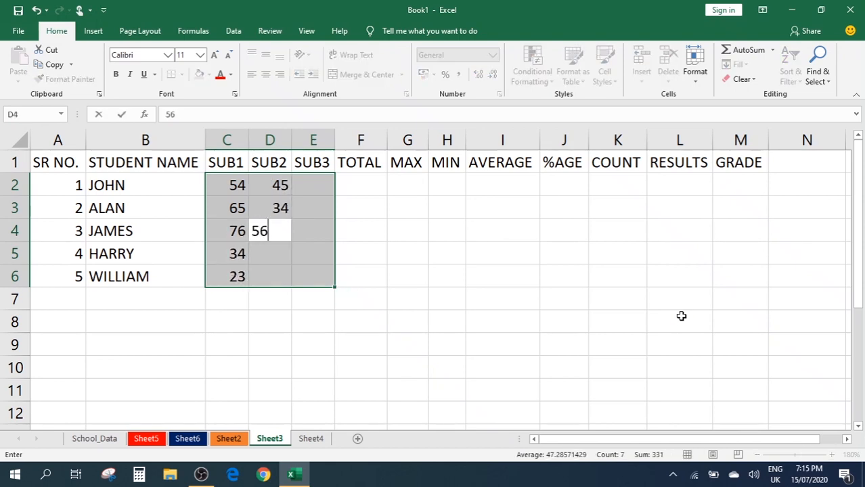
{"action": "key", "text": "Return"}
{"action": "type", "text": "78"}
{"action": "key", "text": "Return"}
{"action": "type", "text": "43"}
{"action": "key", "text": "Return"}
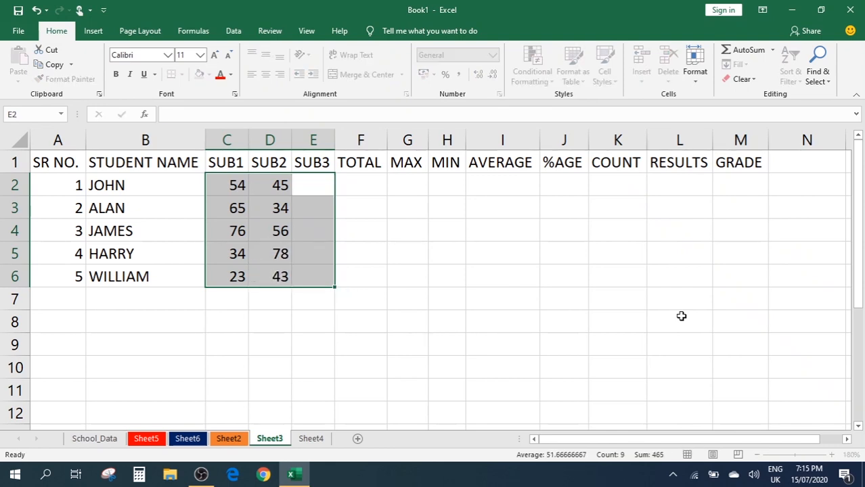
Enter the SUB3 marks 32, 54, 65, 76 and 54 in cells E2 to E6 within the selected range
{"action": "type", "text": "32"}
{"action": "key", "text": "Return"}
{"action": "type", "text": "54"}
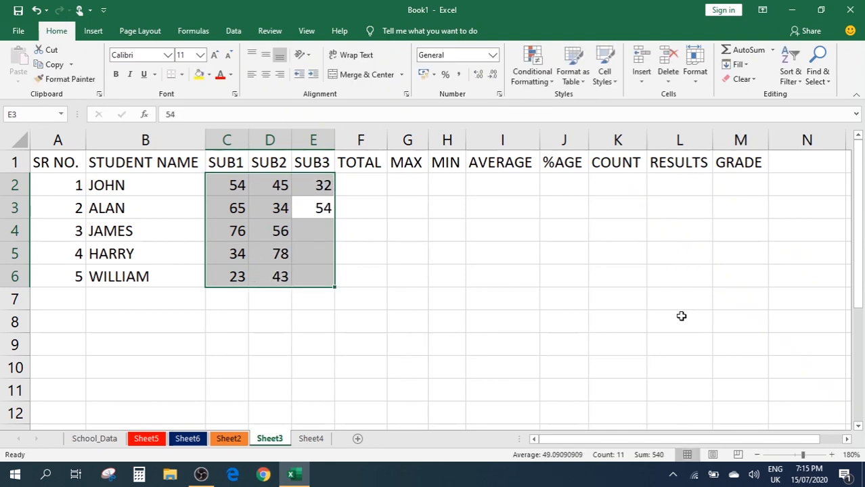
{"action": "key", "text": "Return"}
{"action": "type", "text": "65"}
{"action": "key", "text": "Return"}
{"action": "type", "text": "7"}
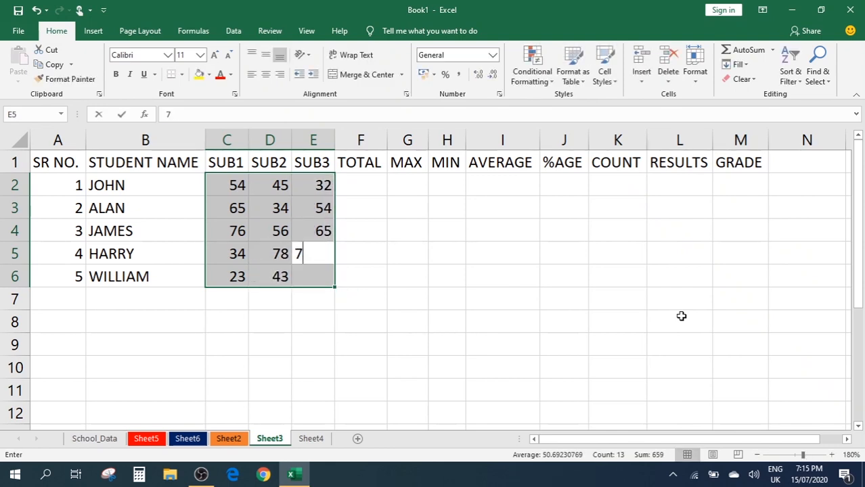
{"action": "type", "text": "6"}
{"action": "key", "text": "Return"}
{"action": "type", "text": "54"}
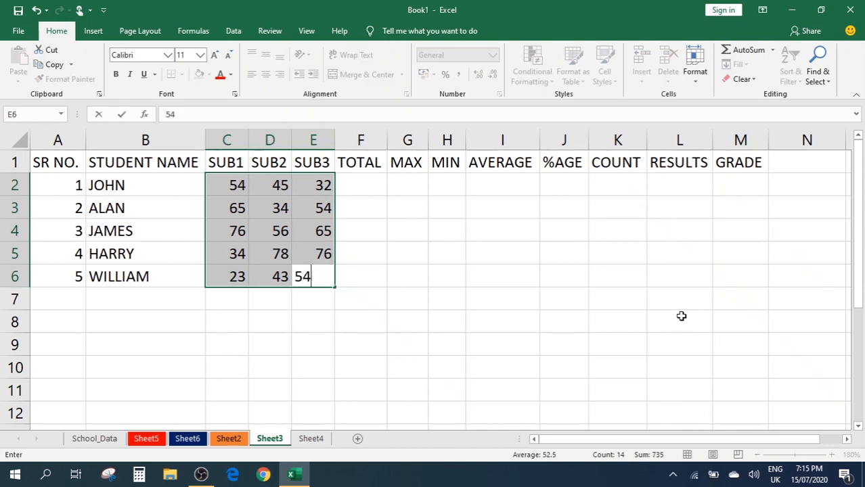
{"action": "key", "text": "Return"}
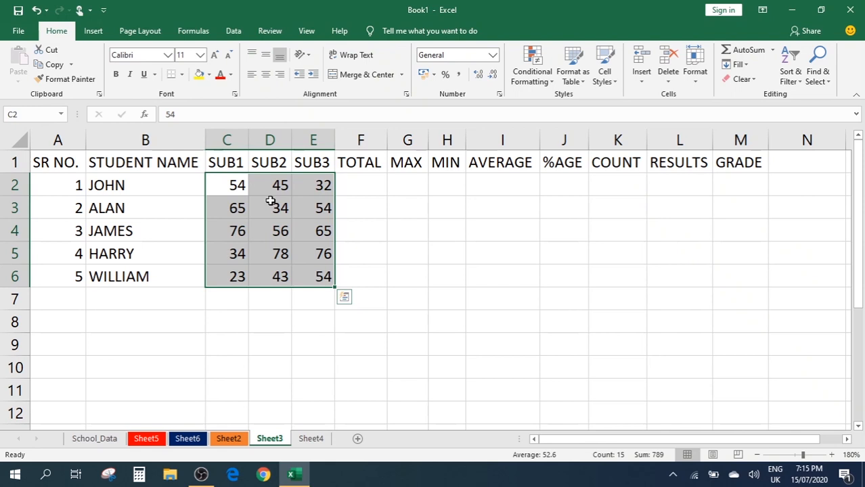
Undo the last SUB3 mark in cell E6 and enter 43 there instead
{"action": "key", "text": "Down"}
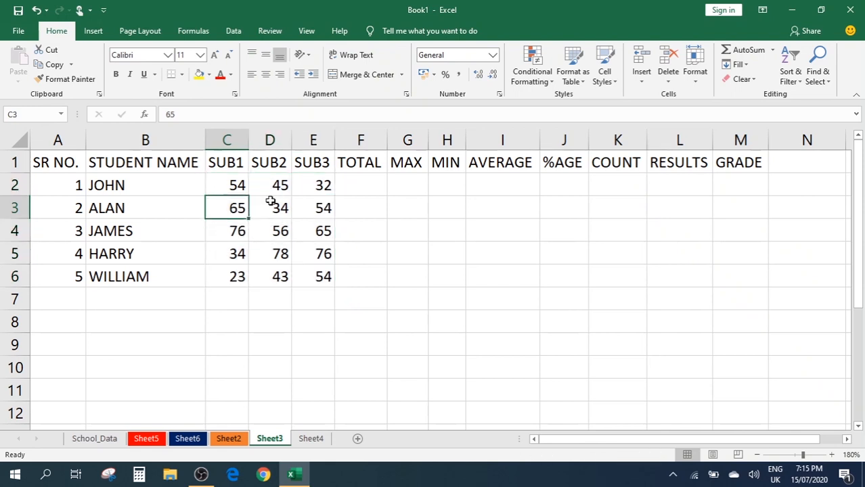
{"action": "key", "text": "Up"}
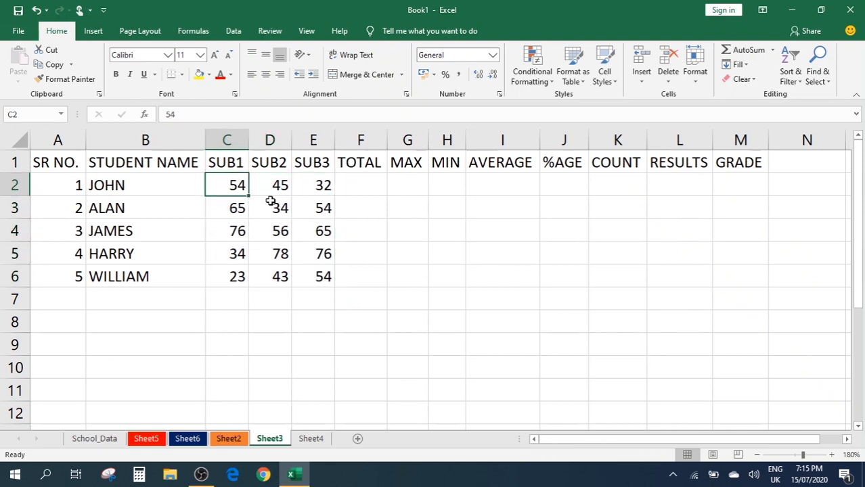
{"action": "key", "text": "ctrl+z"}
{"action": "key", "text": "ctrl+z"}
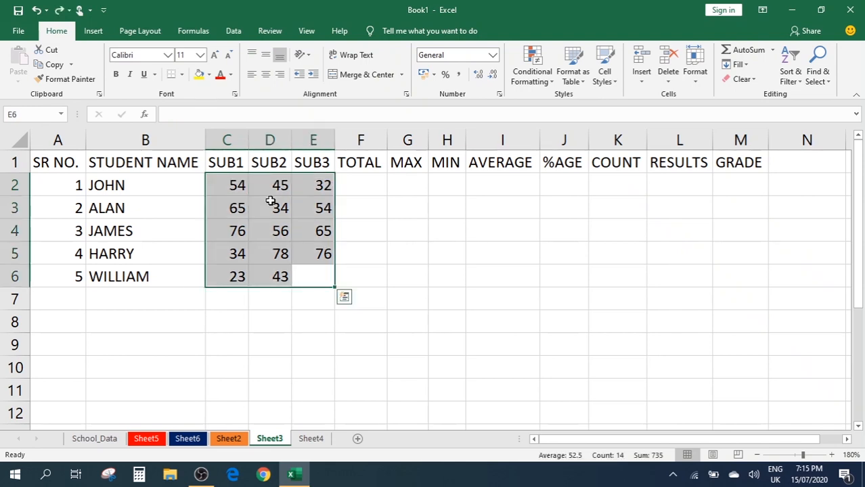
{"action": "type", "text": "43"}
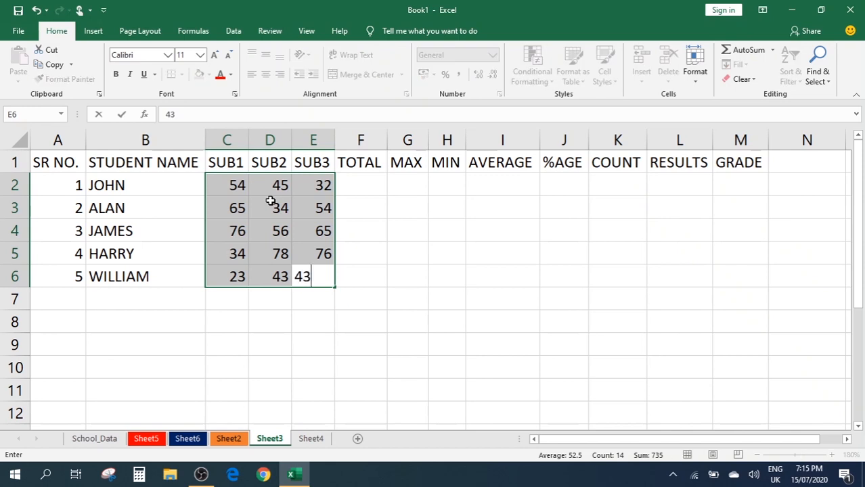
{"action": "key", "text": "Return"}
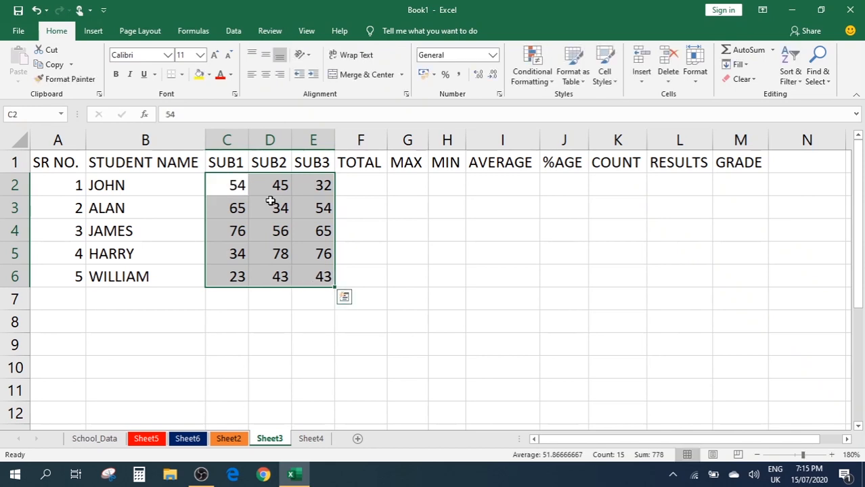
Cycle the active cell through the selected marks in C2:E6, column by column, to examine the order of movement
{"action": "key", "text": "Return"}
{"action": "key", "text": "Return"}
{"action": "key", "text": "Return"}
{"action": "key", "text": "Return"}
{"action": "key", "text": "Return"}
{"action": "key", "text": "Return"}
{"action": "key", "text": "Return"}
{"action": "key", "text": "Return"}
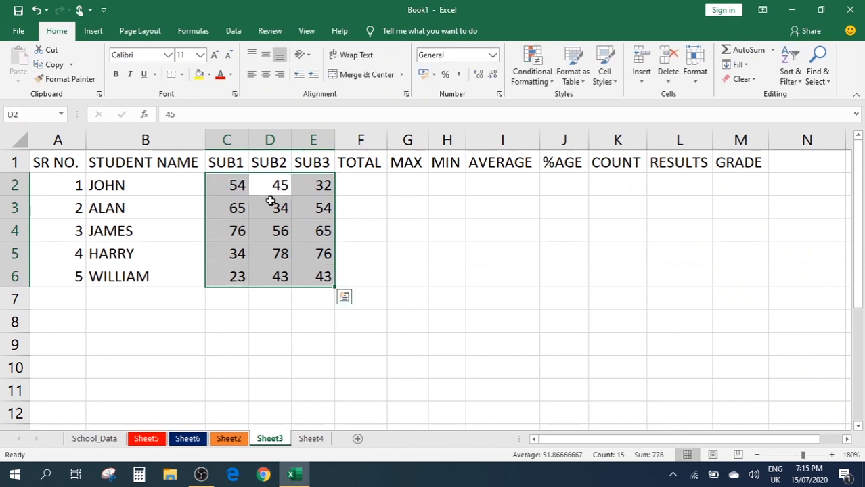
{"action": "key", "text": "Return"}
{"action": "key", "text": "Return"}
{"action": "key", "text": "Return"}
{"action": "key", "text": "Return"}
{"action": "key", "text": "Return"}
{"action": "key", "text": "Return"}
{"action": "key", "text": "Return"}
{"action": "key", "text": "Return"}
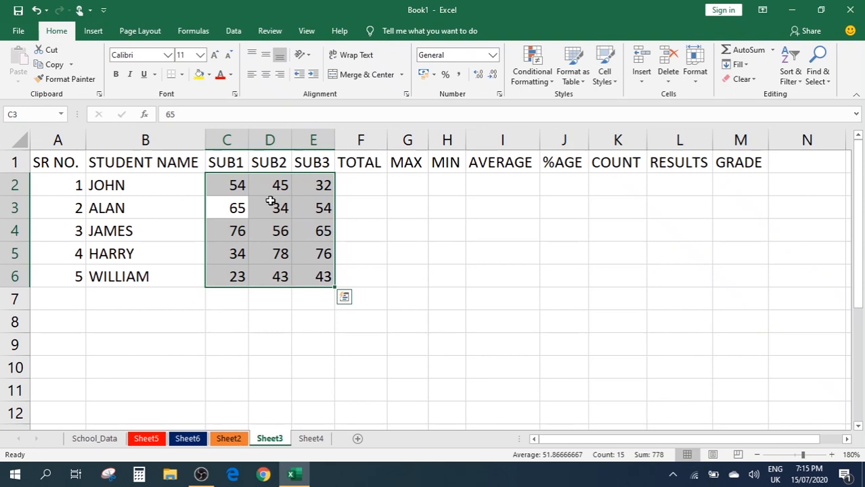
{"action": "key", "text": "Return"}
{"action": "key", "text": "Return"}
{"action": "key", "text": "Return"}
{"action": "key", "text": "Return"}
{"action": "key", "text": "Return"}
{"action": "key", "text": "Return"}
{"action": "key", "text": "Return"}
{"action": "key", "text": "Return"}
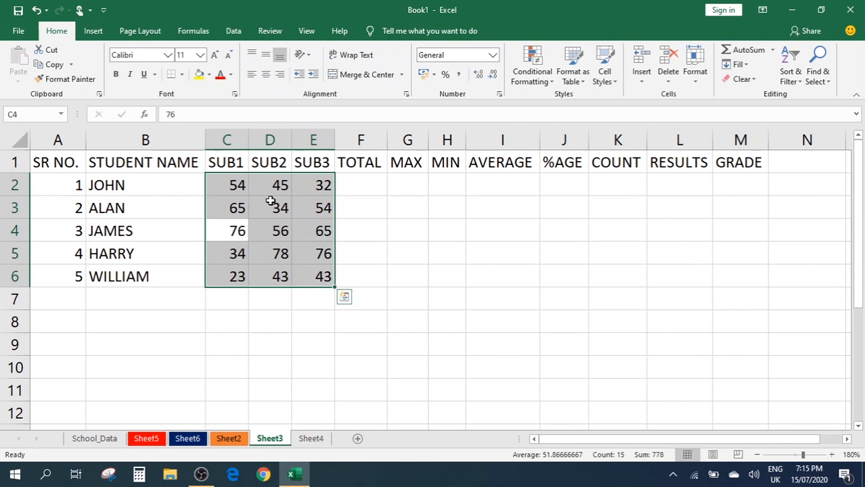
{"action": "key", "text": "Return"}
{"action": "key", "text": "Return"}
{"action": "key", "text": "Return"}
{"action": "key", "text": "Return"}
{"action": "key", "text": "Return"}
{"action": "key", "text": "Return"}
{"action": "key", "text": "Return"}
{"action": "key", "text": "Return"}
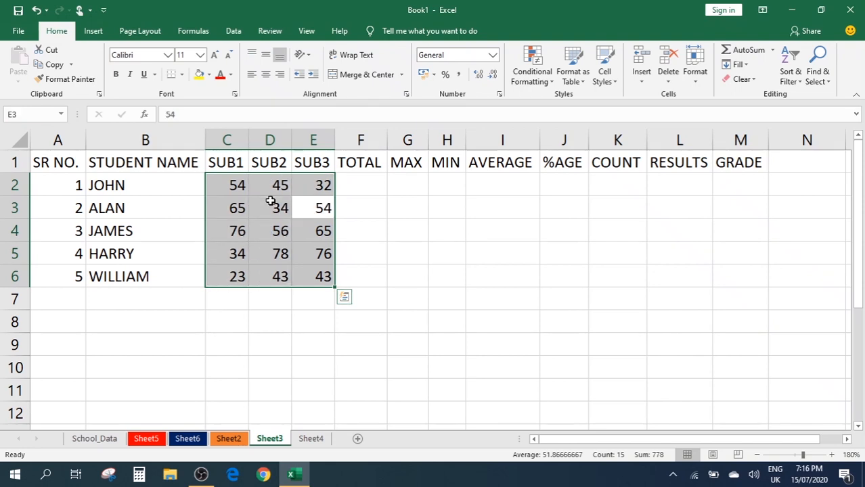
{"action": "key", "text": "Return"}
{"action": "key", "text": "Return"}
{"action": "key", "text": "Return"}
{"action": "key", "text": "Return"}
{"action": "key", "text": "Return"}
{"action": "key", "text": "Return"}
{"action": "key", "text": "Return"}
{"action": "key", "text": "Return"}
{"action": "key", "text": "Return"}
{"action": "key", "text": "Return"}
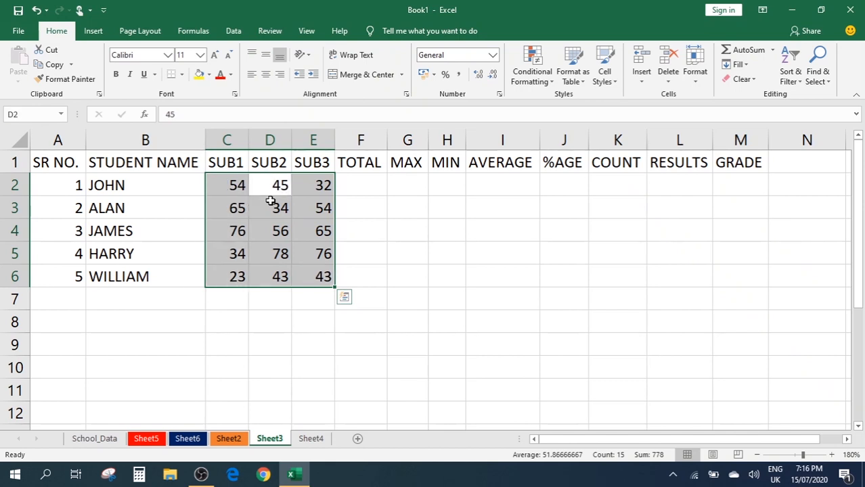
{"action": "key", "text": "Return"}
{"action": "key", "text": "Return"}
{"action": "key", "text": "Return"}
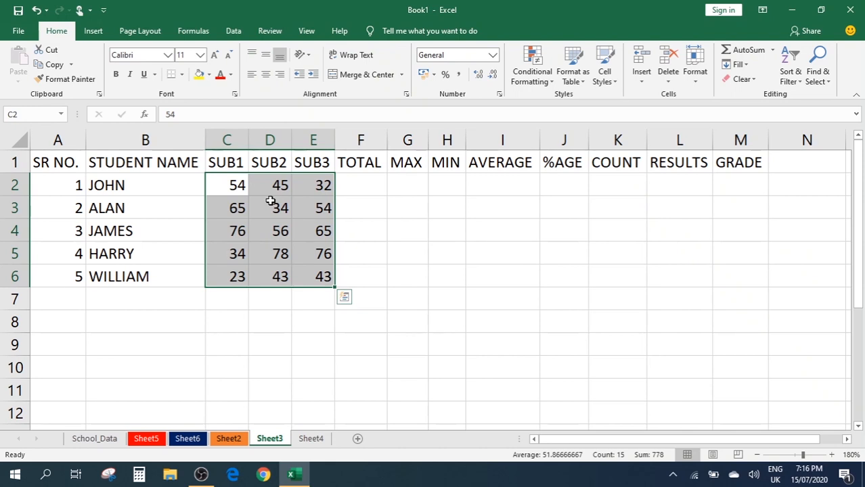
{"action": "key", "text": "Return"}
{"action": "key", "text": "Return"}
{"action": "key", "text": "Return"}
{"action": "key", "text": "Return"}
{"action": "key", "text": "Return"}
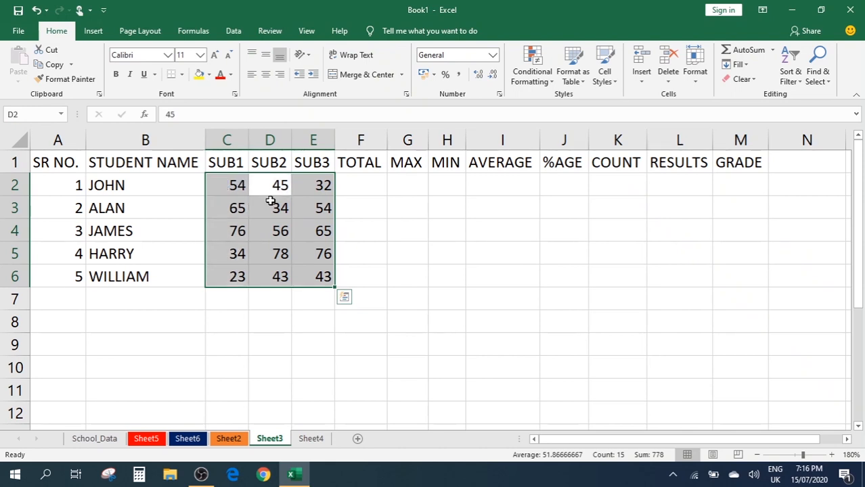
{"action": "key", "text": "Return"}
{"action": "key", "text": "Return"}
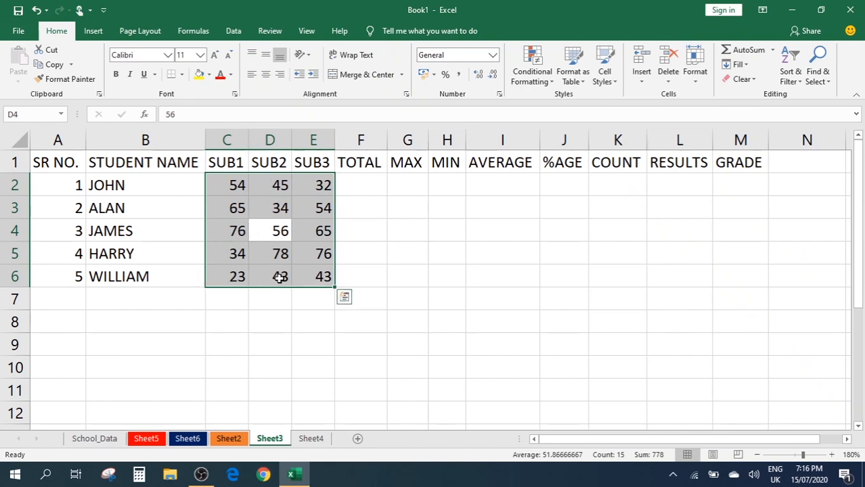
{"action": "key", "text": "Return"}
{"action": "key", "text": "Return"}
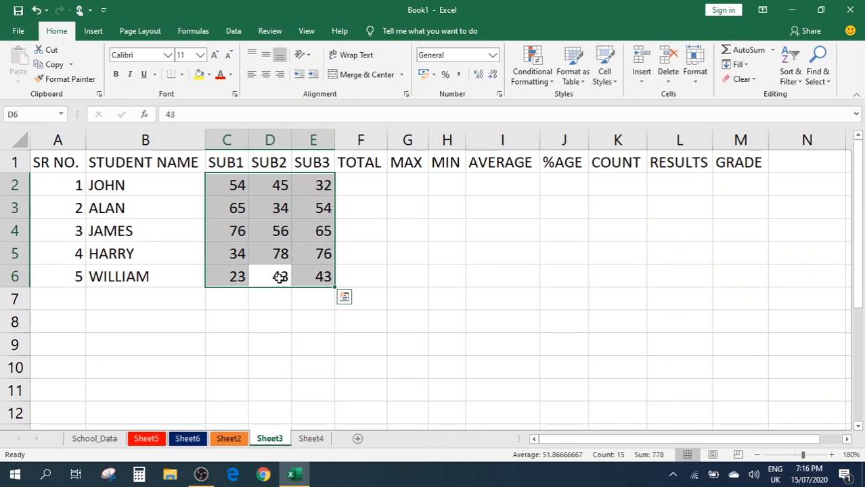
{"action": "key", "text": "Return"}
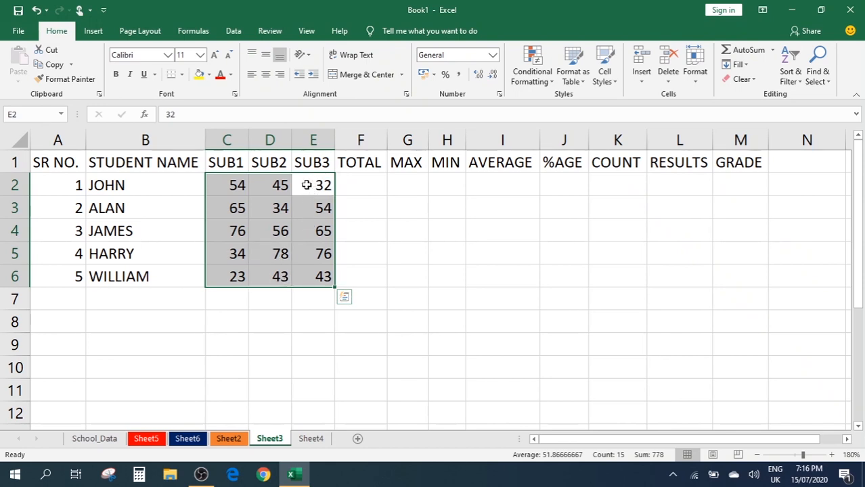
{"action": "key", "text": "Return"}
{"action": "key", "text": "Return"}
{"action": "key", "text": "Return"}
{"action": "key", "text": "Return"}
{"action": "key", "text": "Return"}
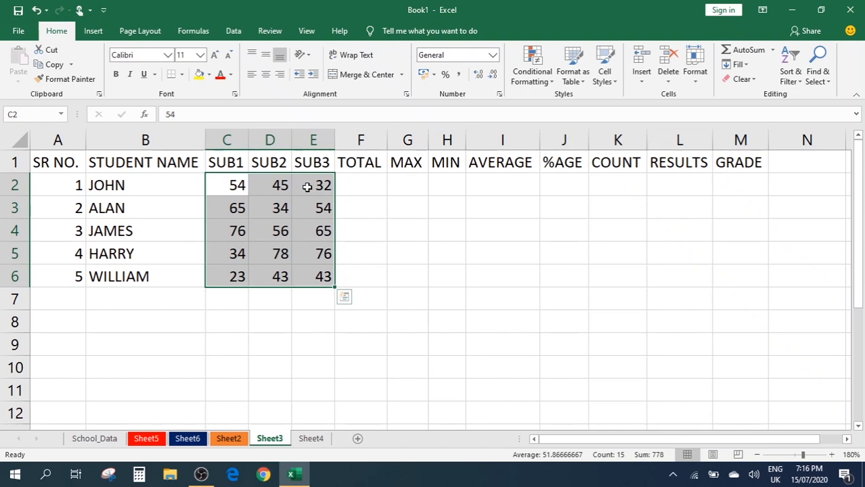
Total the first student's marks C2:E2 in cell F2 with AutoSum, and clear the cell again
{"action": "left_click", "coordinate": [365, 181]}
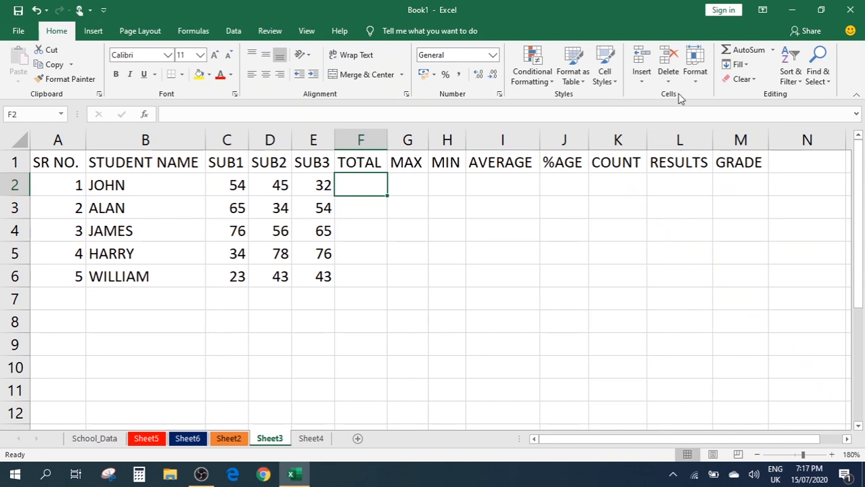
{"action": "left_click", "coordinate": [743, 54]}
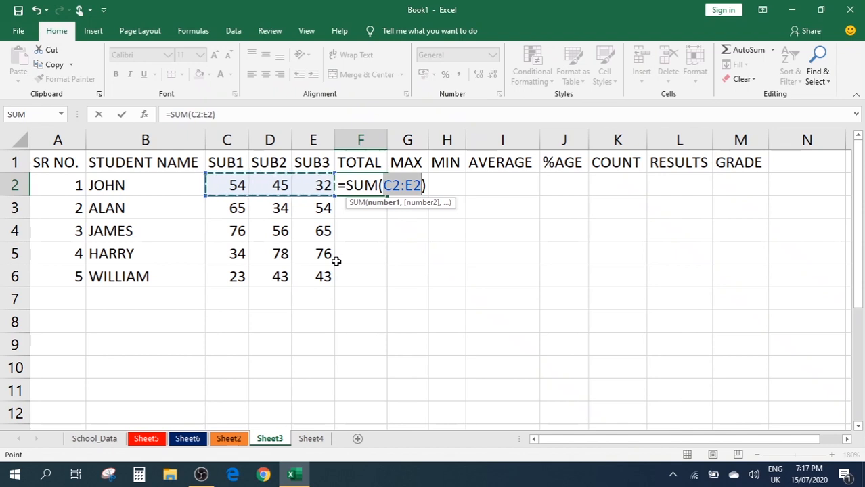
{"action": "key", "text": "Return"}
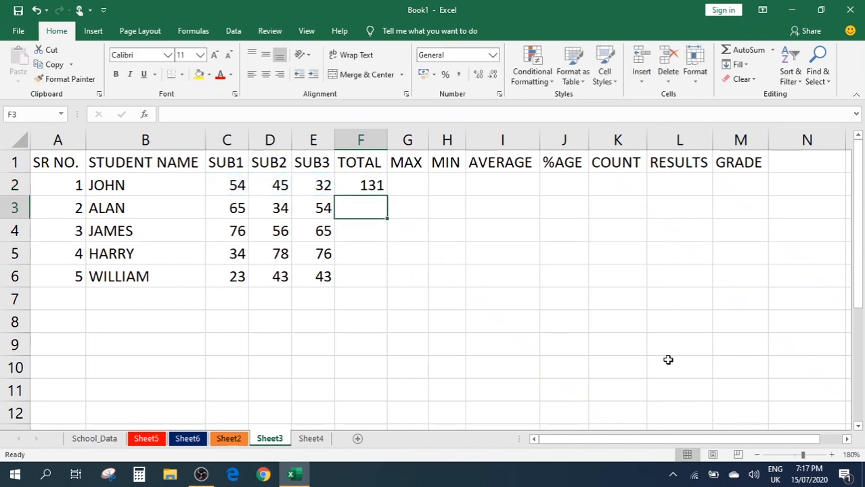
{"action": "left_click", "coordinate": [381, 189]}
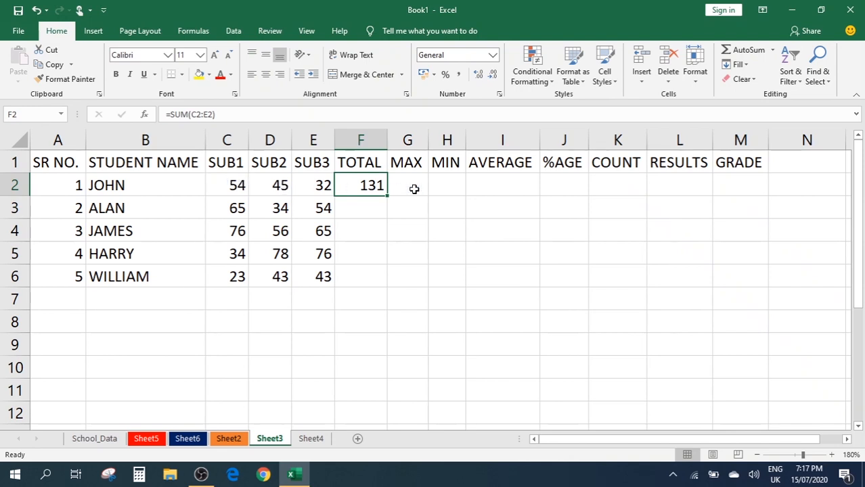
{"action": "key", "text": "Delete"}
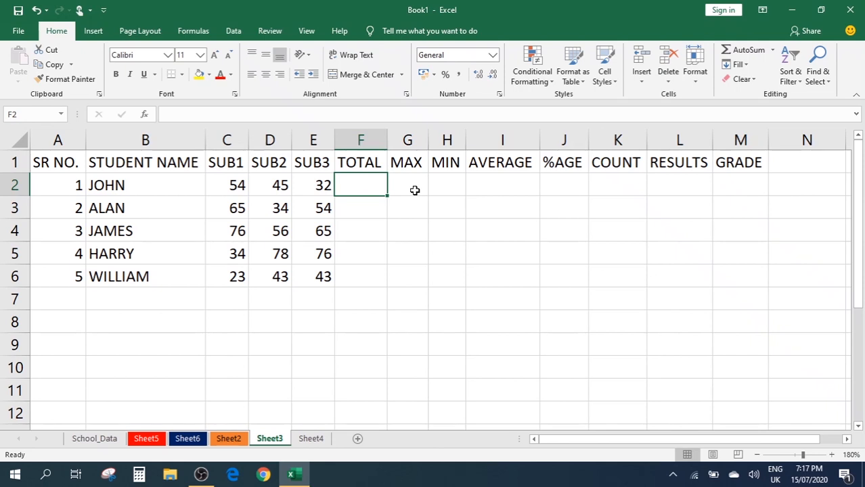
Select each student's SUB1 to SUB3 marks row by row to examine which cells need totalling
{"action": "left_click_drag", "start_coordinate": [218, 185], "coordinate": [303, 184]}
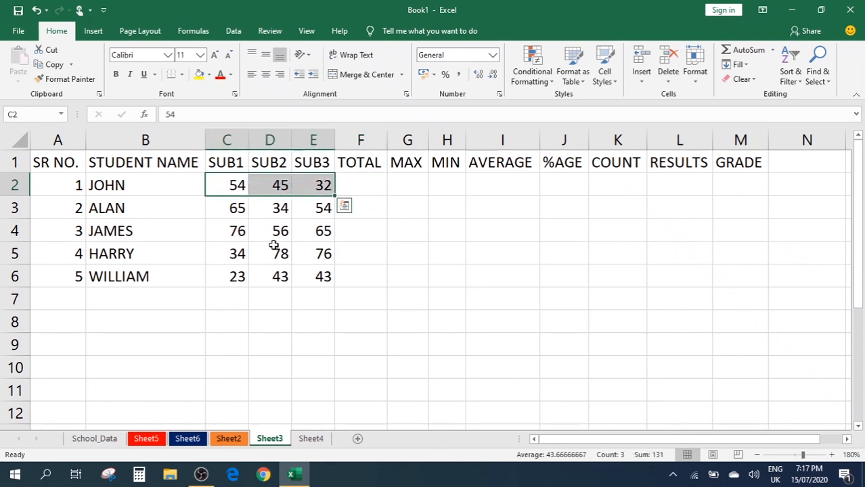
{"action": "left_click_drag", "start_coordinate": [236, 210], "coordinate": [319, 208]}
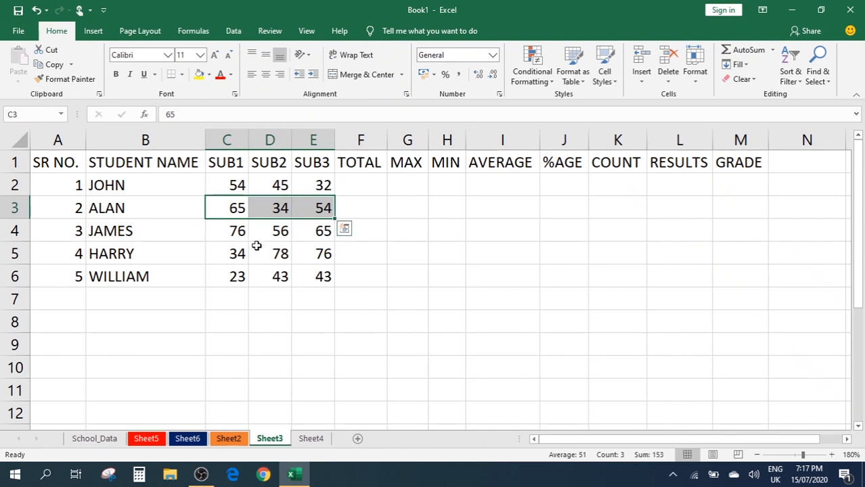
{"action": "left_click_drag", "start_coordinate": [230, 237], "coordinate": [312, 245]}
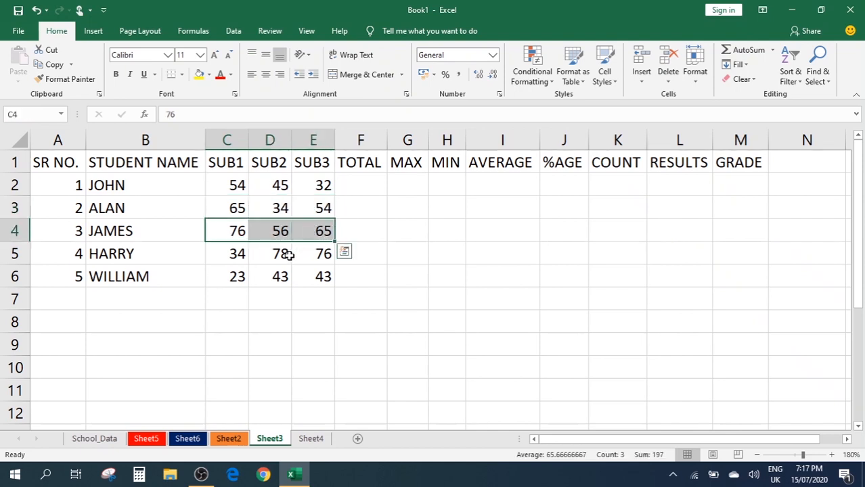
{"action": "left_click_drag", "start_coordinate": [239, 279], "coordinate": [309, 279]}
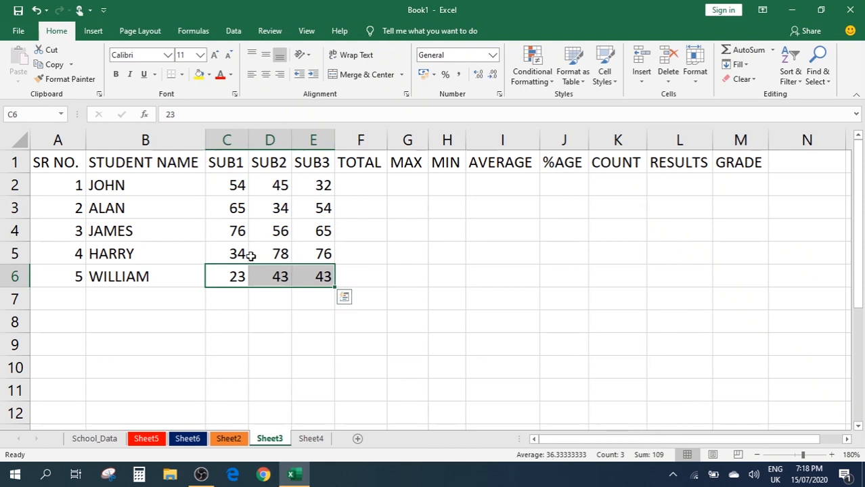
{"action": "left_click_drag", "start_coordinate": [217, 253], "coordinate": [320, 254]}
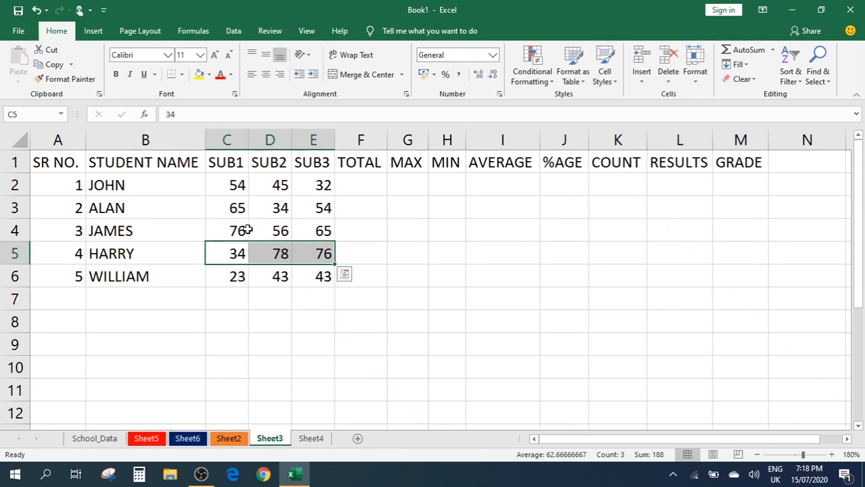
Enter the formula =54+45+32 in cell F2 to add up the first student's marks
{"action": "left_click", "coordinate": [348, 189]}
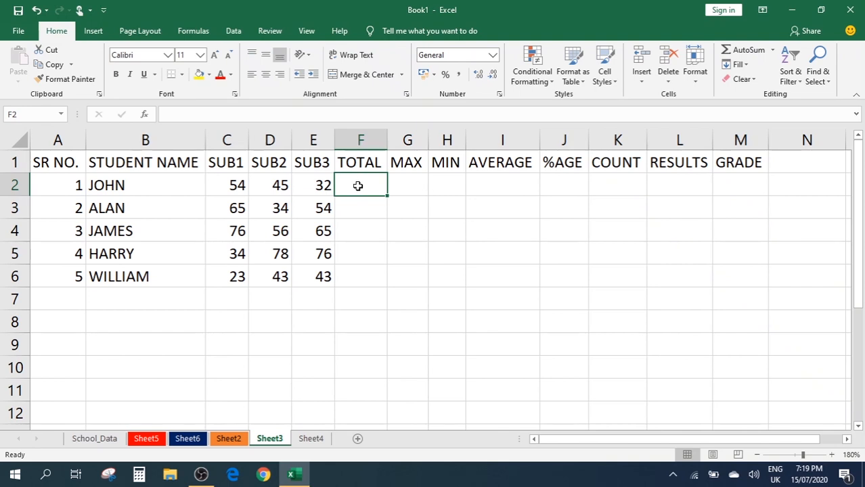
{"action": "type", "text": "="}
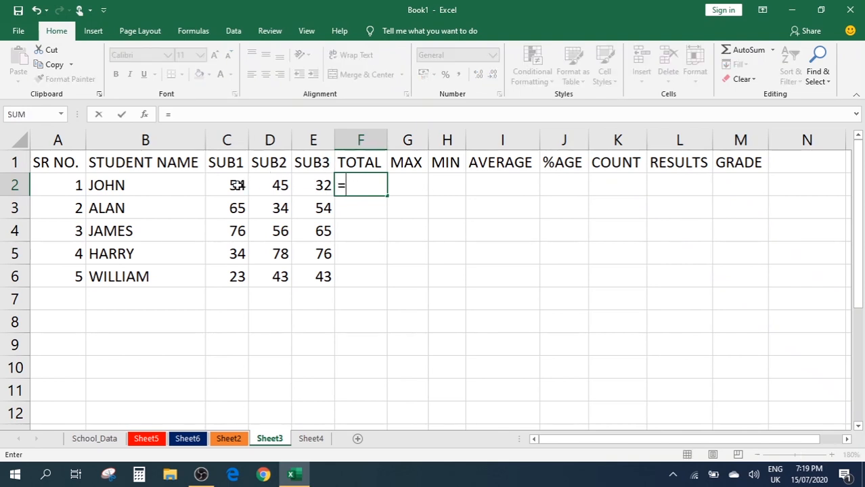
{"action": "type", "text": "54"}
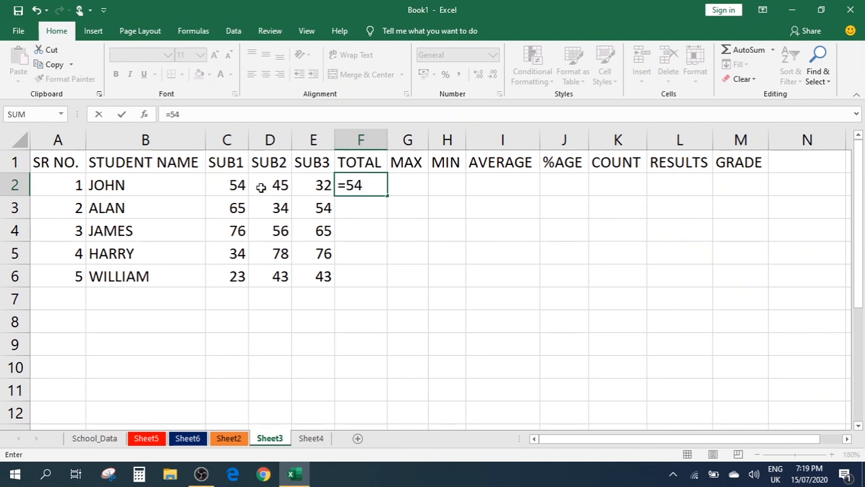
{"action": "type", "text": "+45+"}
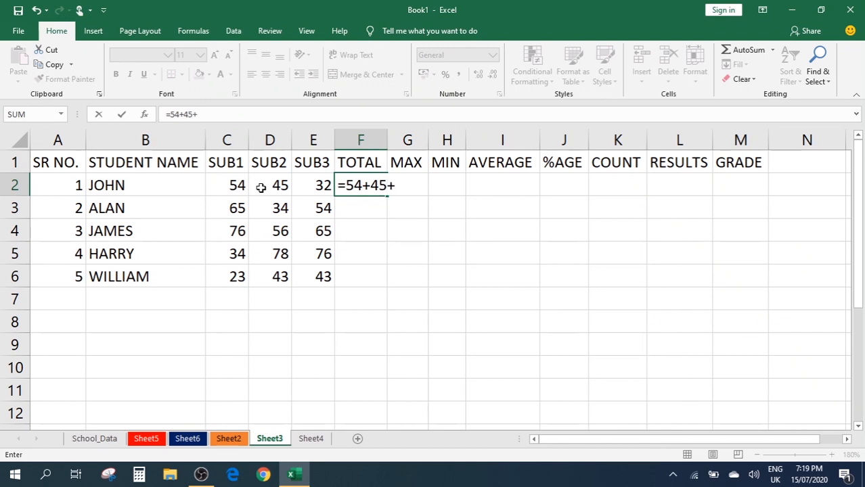
{"action": "type", "text": "32"}
{"action": "key", "text": "Return"}
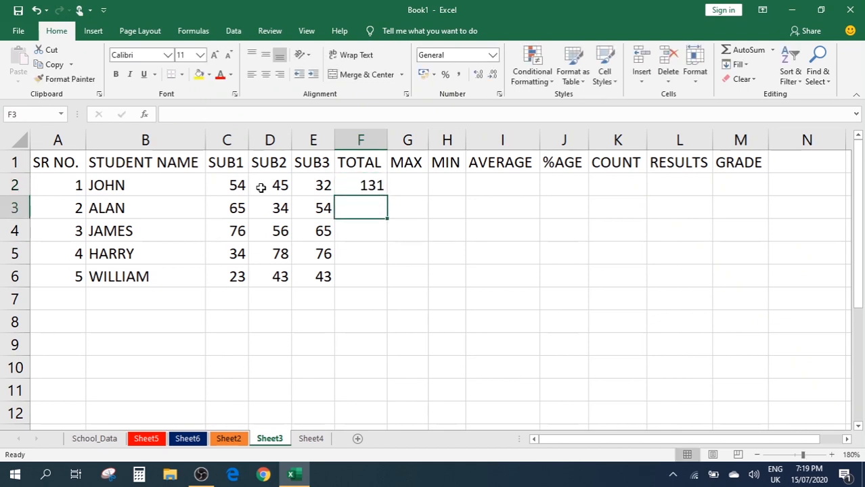
Review the formula made of typed numbers in cell F2 and clear it
{"action": "left_click", "coordinate": [382, 190]}
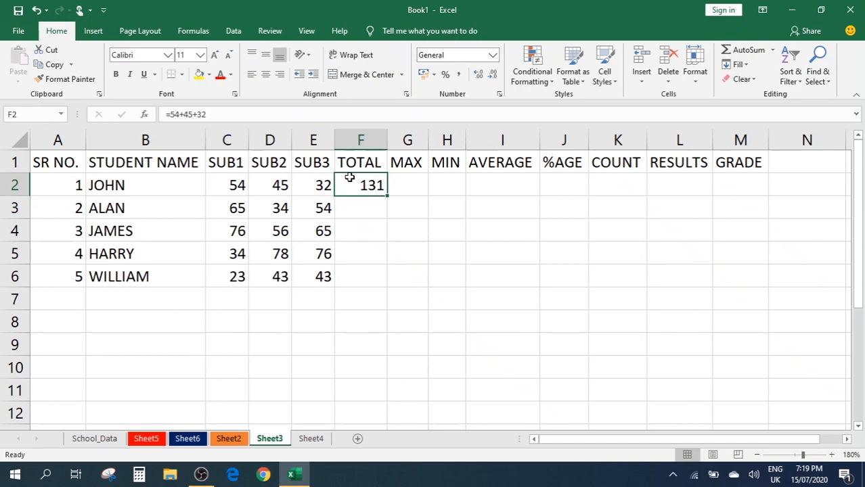
{"action": "left_click_drag", "start_coordinate": [212, 114], "coordinate": [166, 115]}
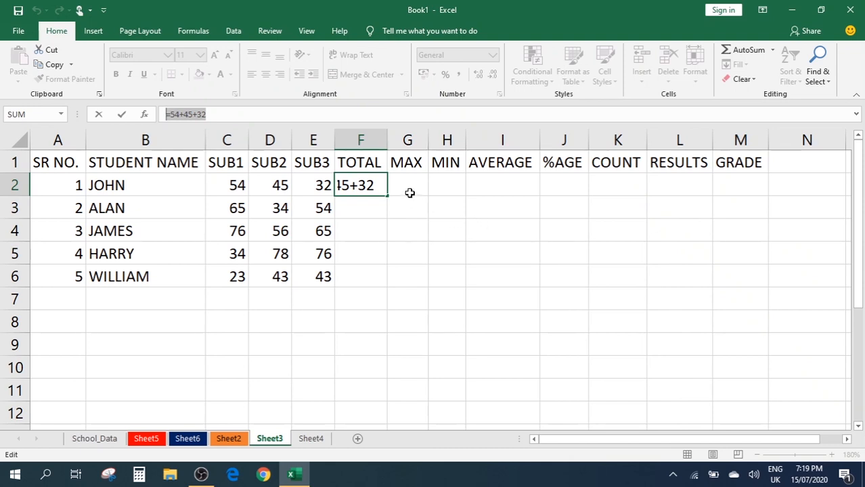
{"action": "key", "text": "BackSpace"}
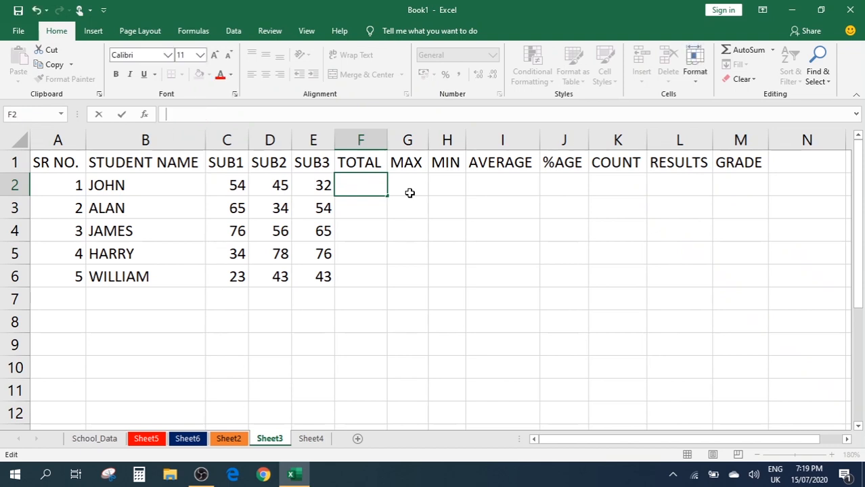
{"action": "key", "text": "Tab"}
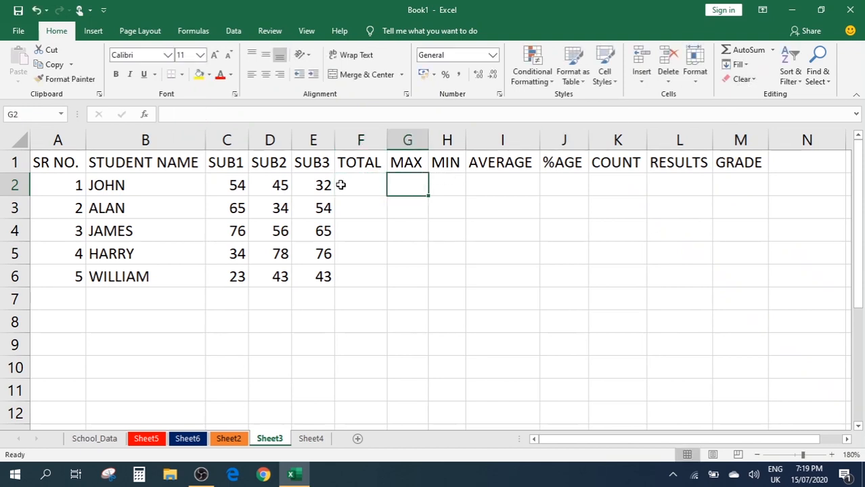
Total the first student's marks in cell F2 with AutoSum, using the formula =SUM(C2:E2)
{"action": "left_click", "coordinate": [339, 185]}
{"action": "left_click", "coordinate": [744, 50]}
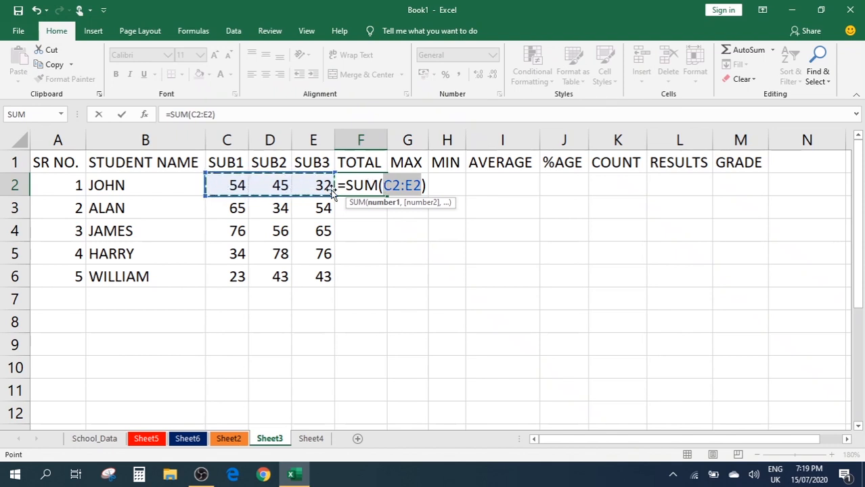
{"action": "key", "text": "Return"}
Fill the TOTAL formula from F2 down to F6, undo it and fill the range again, and inspect F3's formula
{"action": "left_click", "coordinate": [371, 184]}
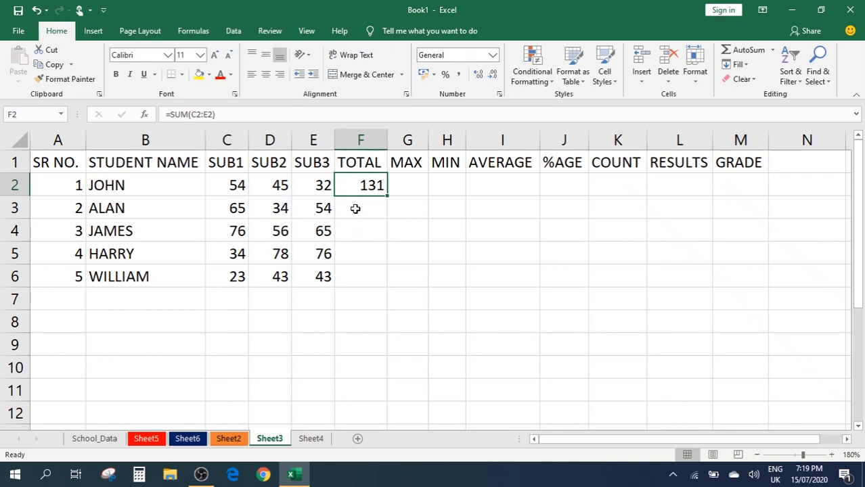
{"action": "double_click", "coordinate": [387, 195]}
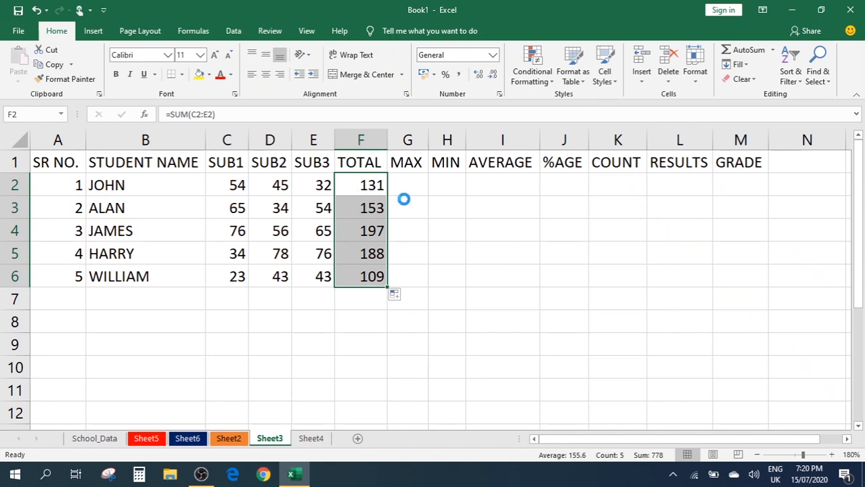
{"action": "key", "text": "ctrl+z"}
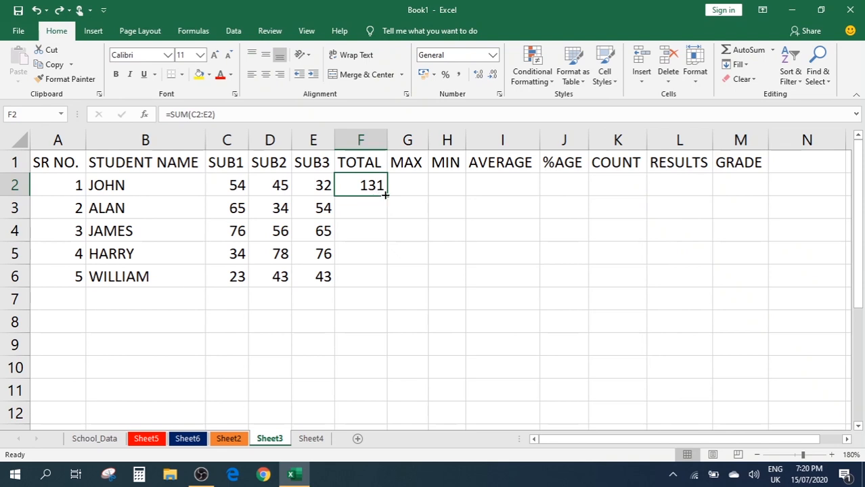
{"action": "left_click_drag", "start_coordinate": [385, 194], "coordinate": [379, 285]}
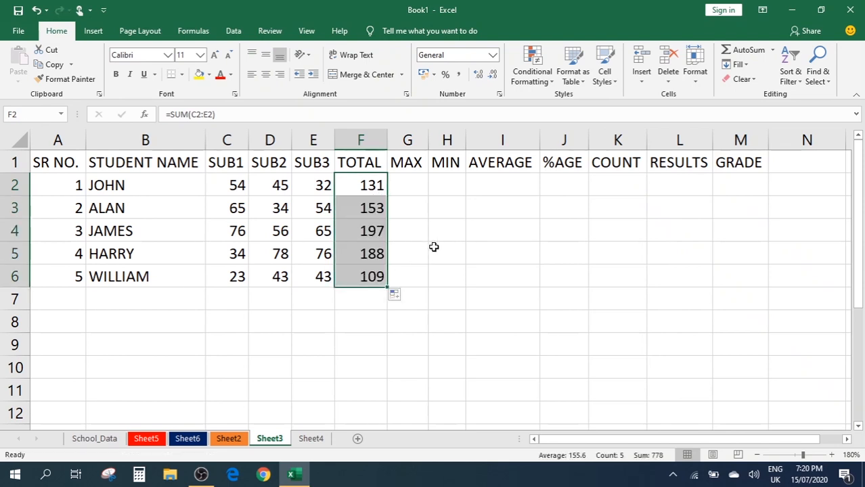
{"action": "left_click", "coordinate": [366, 205]}
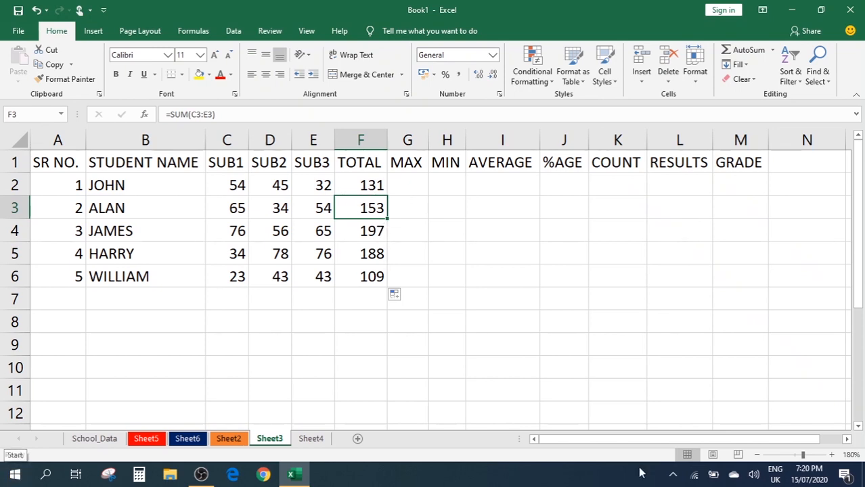
With cell G2 in the MAX column selected, examine the AutoSum function choices and the keyboard access hints for the Home commands
{"action": "left_click", "coordinate": [410, 181]}
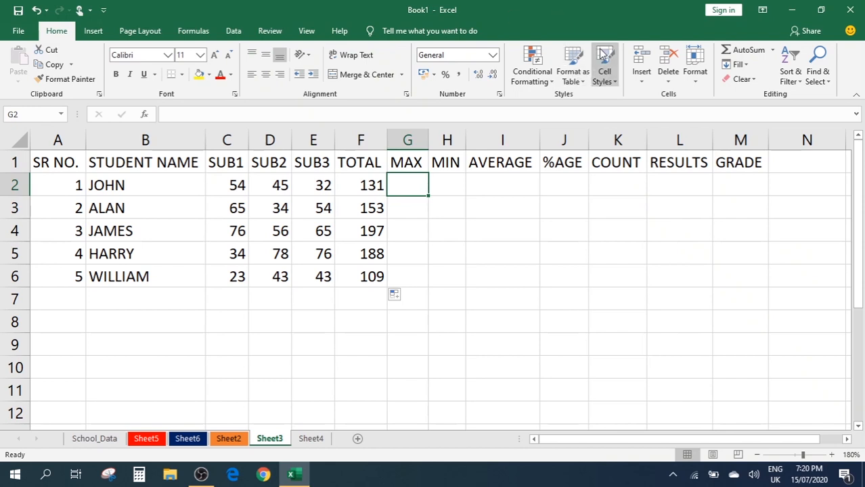
{"action": "left_click", "coordinate": [772, 54]}
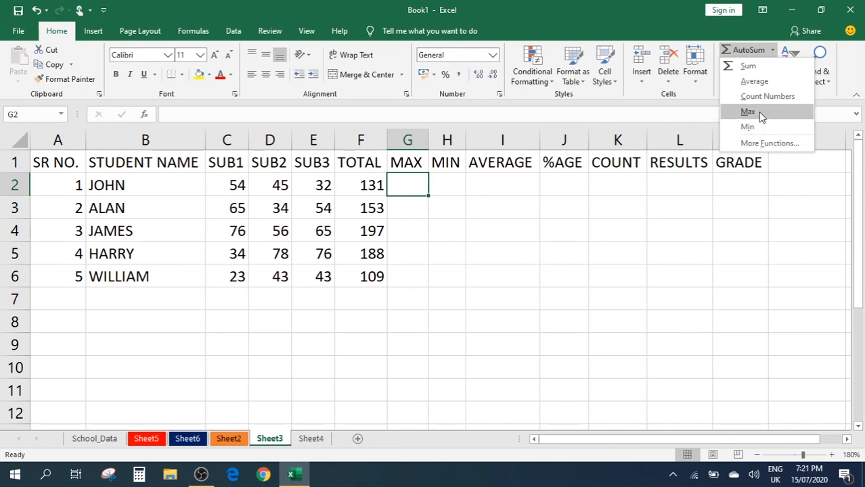
{"action": "left_click", "coordinate": [414, 216]}
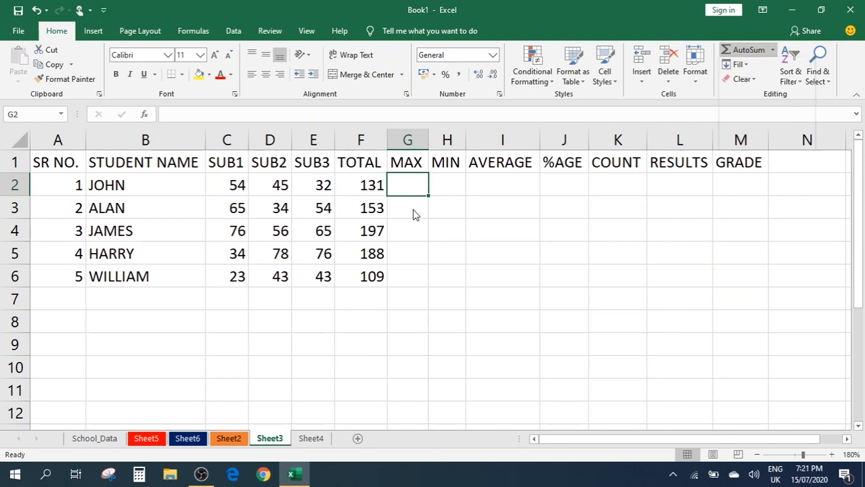
{"action": "left_click", "coordinate": [409, 205]}
{"action": "left_click", "coordinate": [410, 186]}
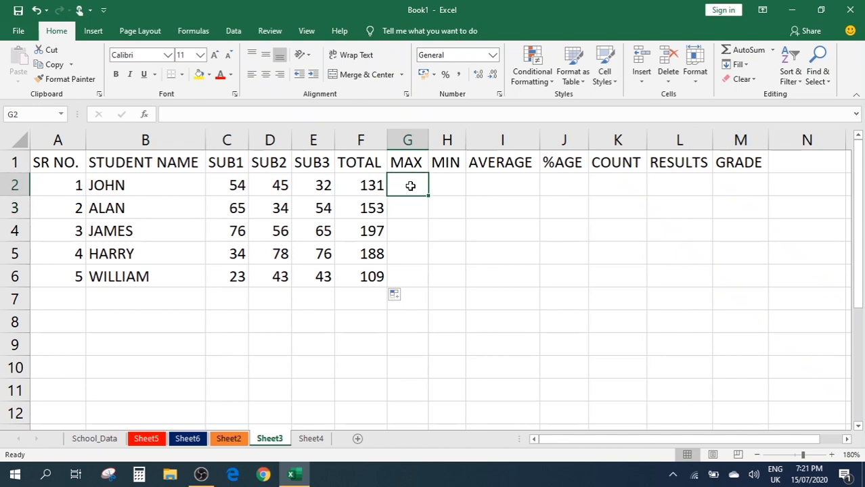
{"action": "key", "text": "alt"}
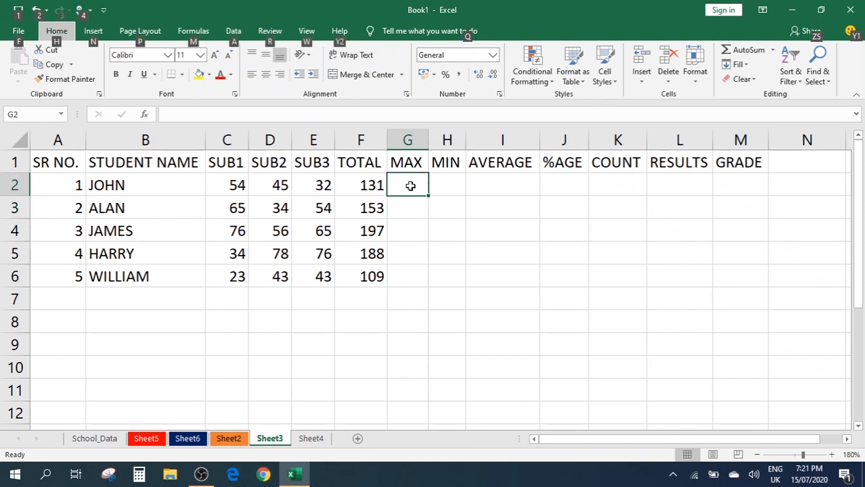
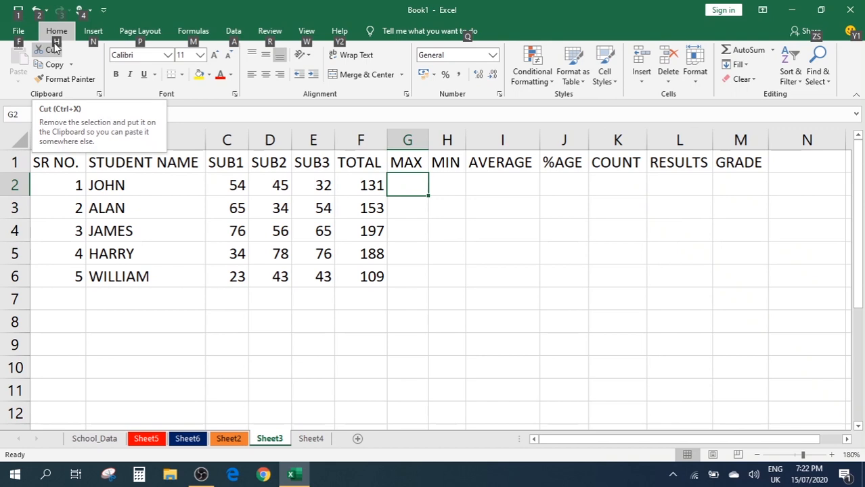
{"action": "key", "text": "h"}
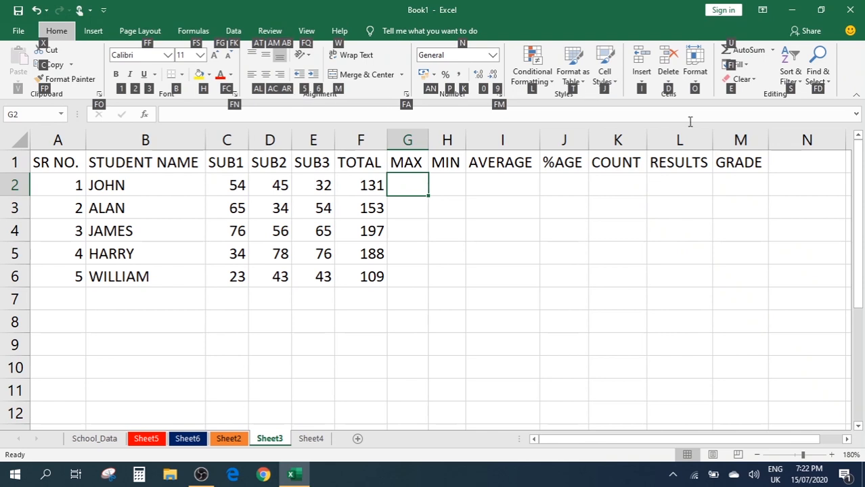
{"action": "left_click", "coordinate": [772, 51]}
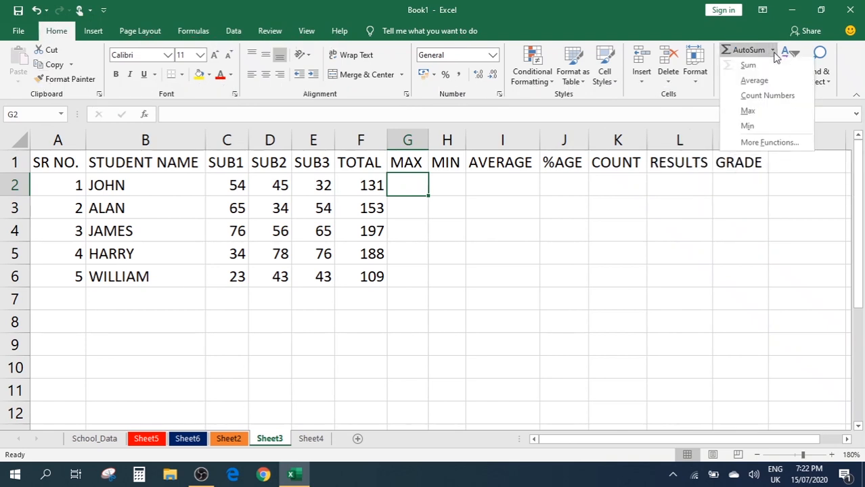
{"action": "left_click", "coordinate": [524, 237]}
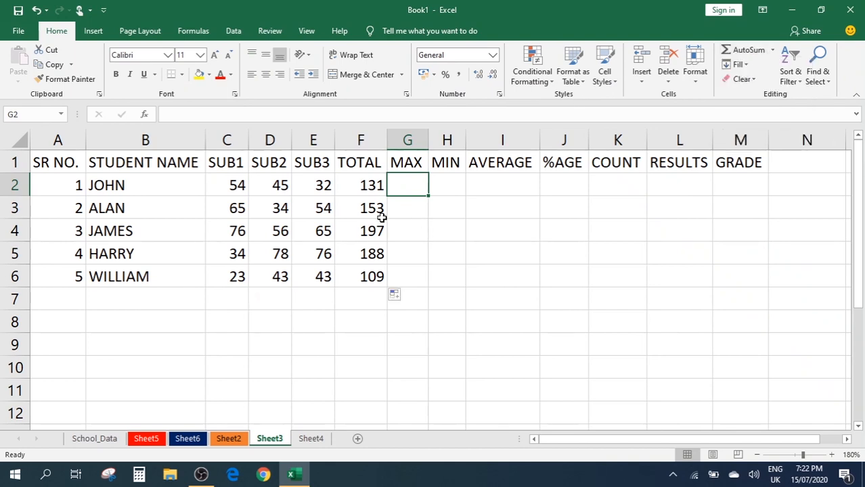
Calculate the first student's maximum in cell G2 with the AutoSum Max function over C2:F2 and fill the formula down to G6
{"action": "left_click", "coordinate": [381, 215]}
{"action": "left_click", "coordinate": [408, 202]}
{"action": "left_click", "coordinate": [406, 185]}
{"action": "key", "text": "alt"}
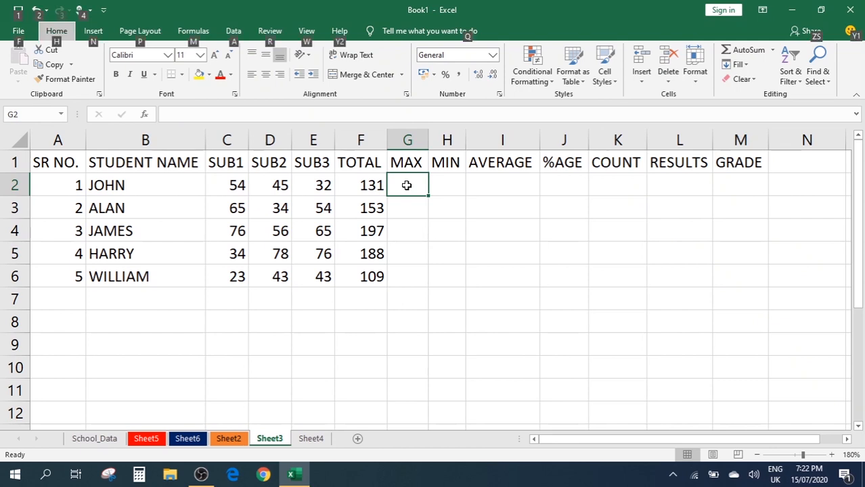
{"action": "key", "text": "h"}
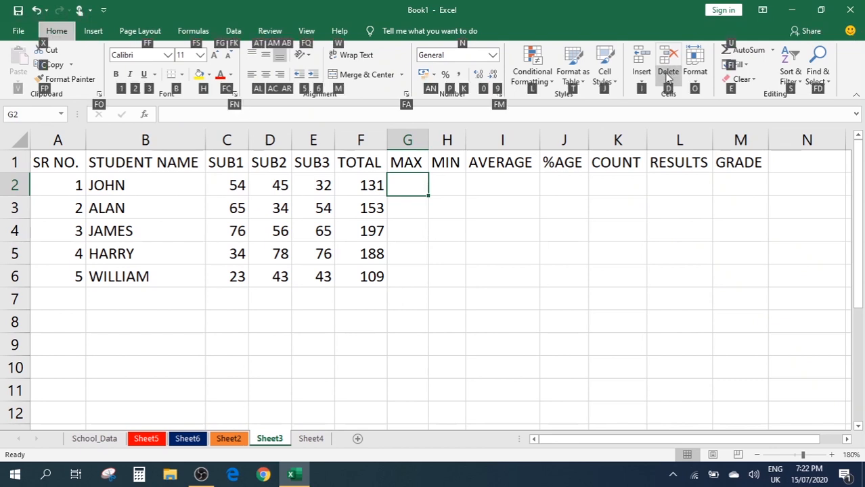
{"action": "key", "text": "u"}
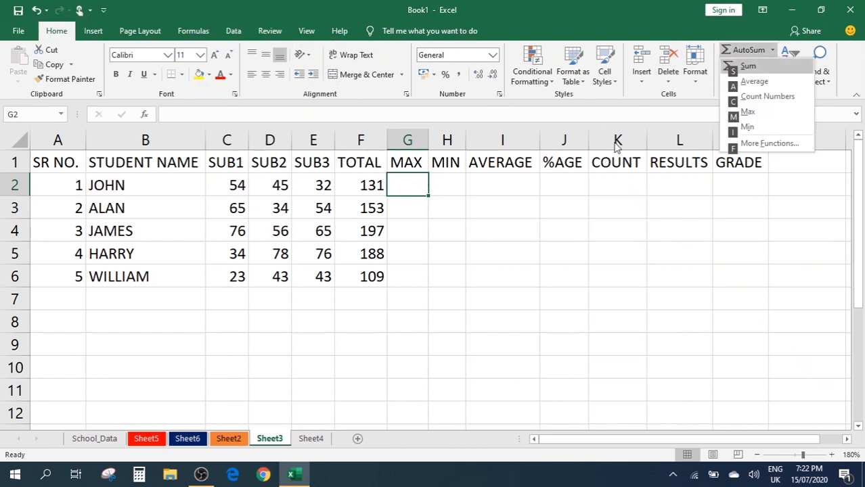
{"action": "left_click", "coordinate": [760, 114]}
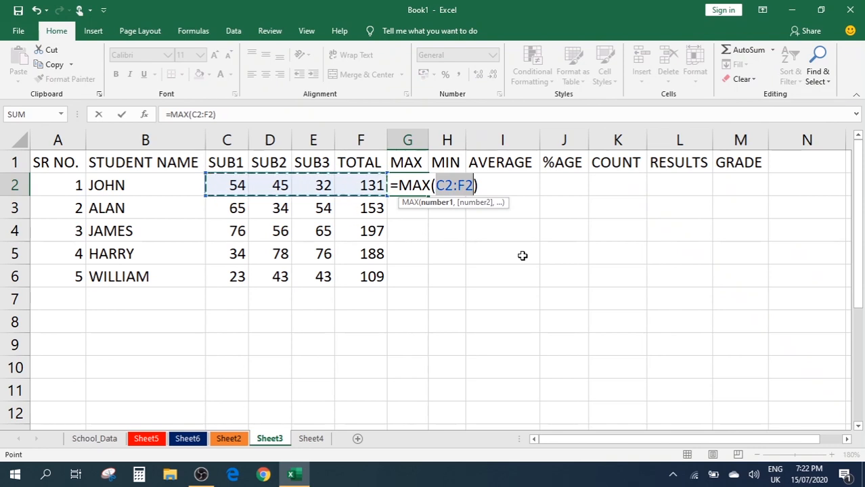
{"action": "key", "text": "Return"}
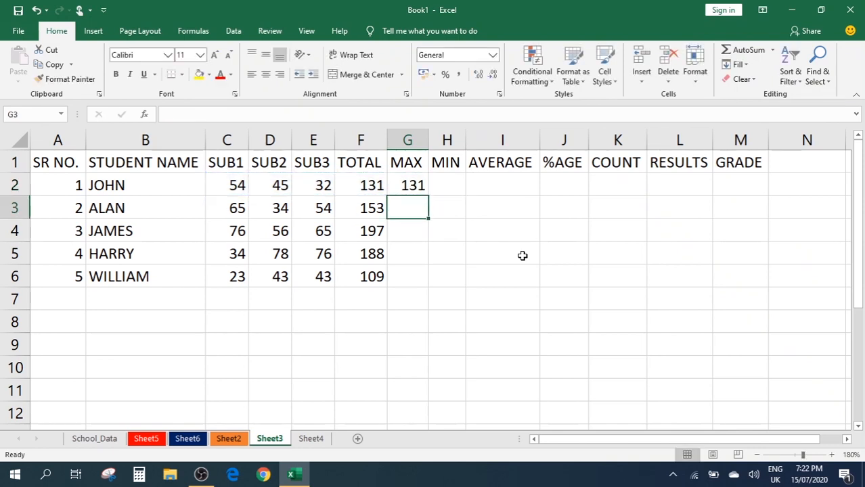
{"action": "left_click", "coordinate": [411, 187]}
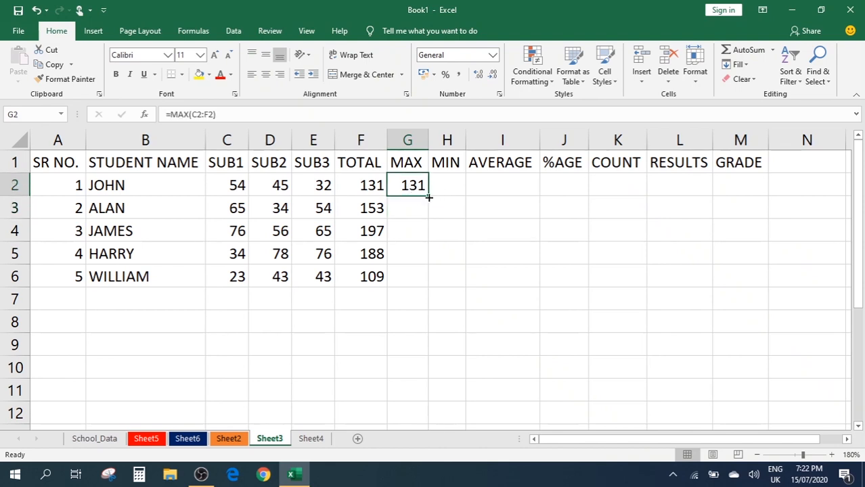
{"action": "left_click_drag", "start_coordinate": [428, 197], "coordinate": [416, 280]}
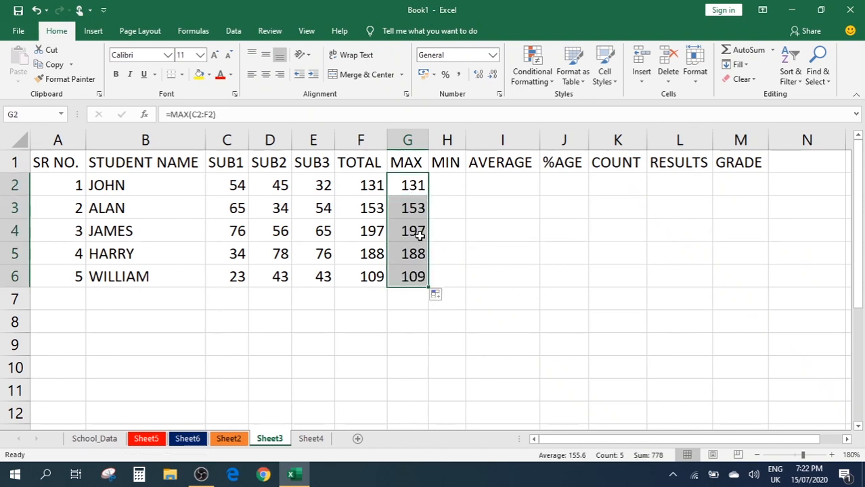
Calculate the first student's minimum in cell H2 with the AutoSum Min function over C2:G2 and fill the formula down to H6
{"action": "left_click", "coordinate": [441, 185]}
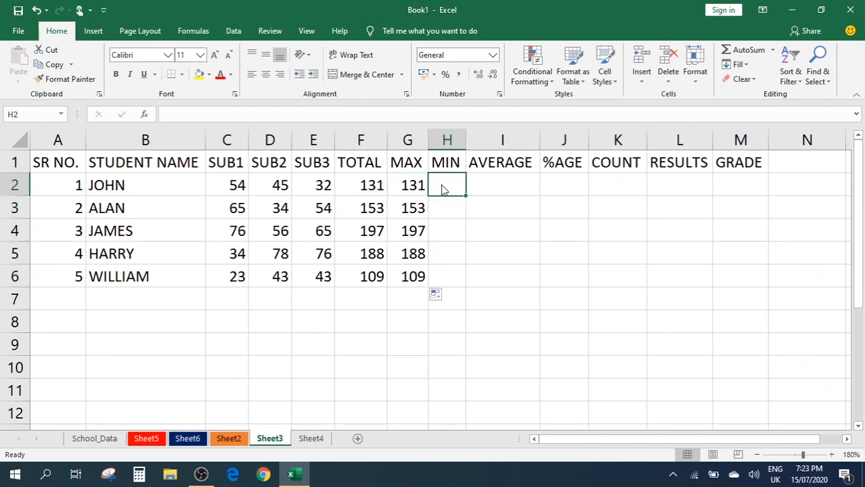
{"action": "key", "text": "alt"}
{"action": "key", "text": "h"}
{"action": "key", "text": "u"}
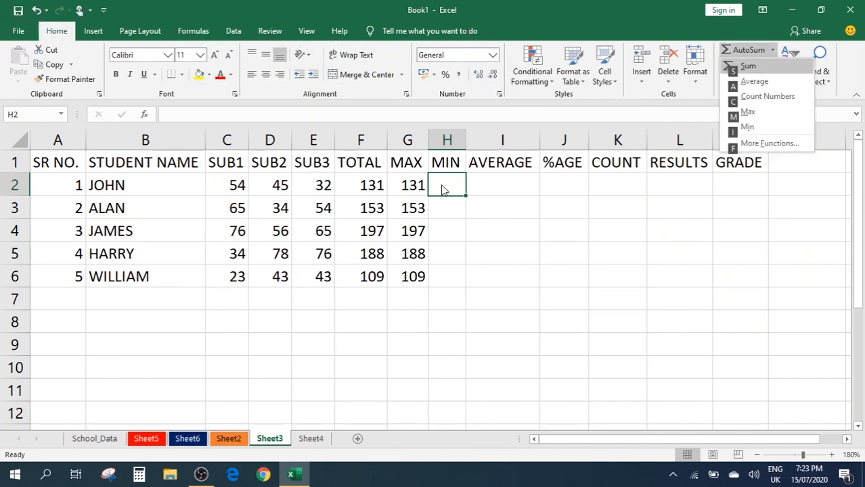
{"action": "key", "text": "i"}
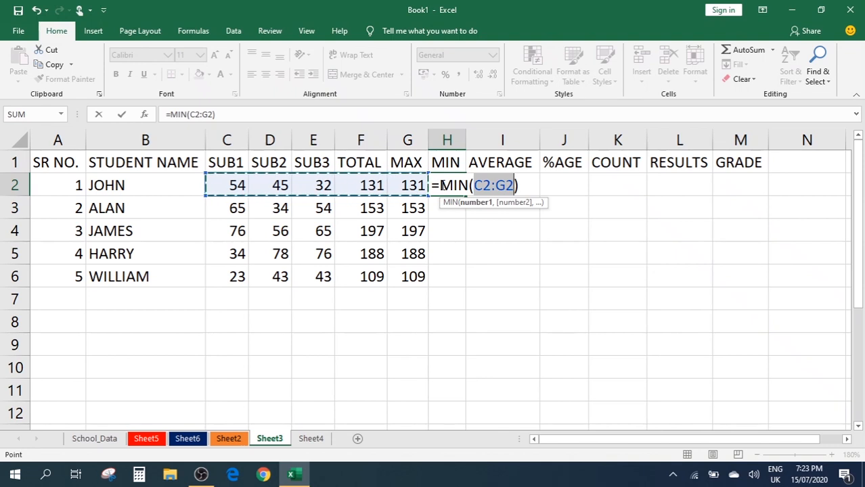
{"action": "key", "text": "Return"}
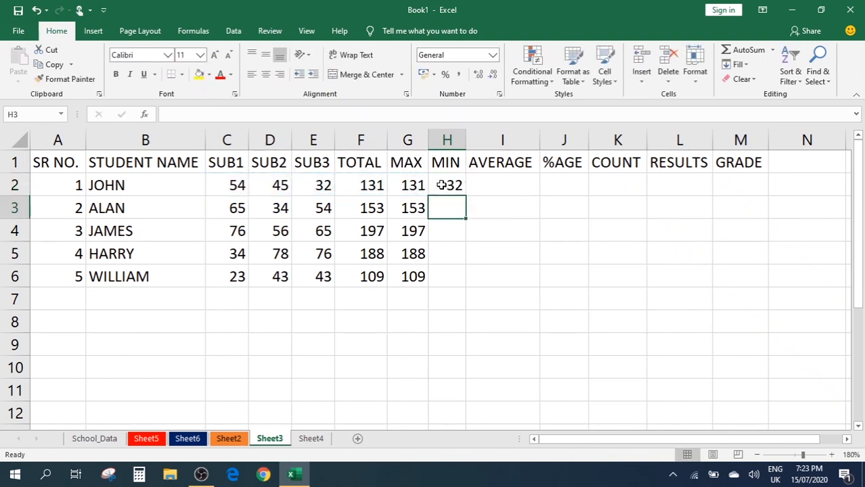
{"action": "left_click", "coordinate": [448, 187]}
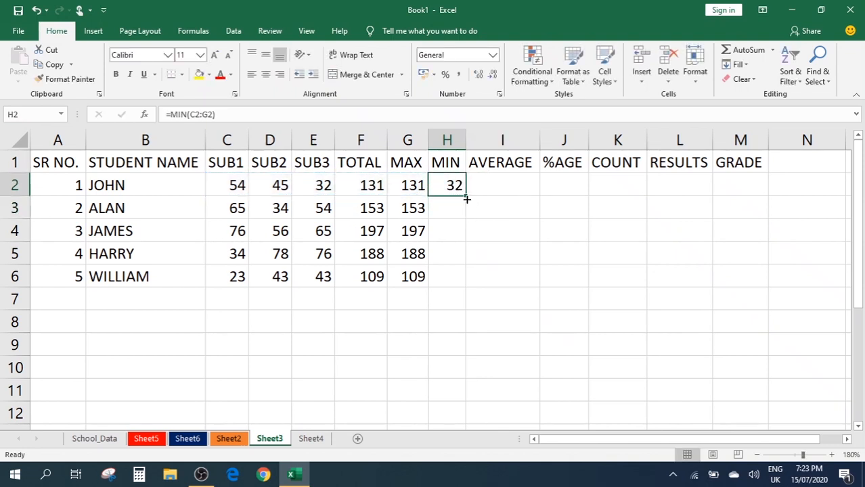
{"action": "left_click_drag", "start_coordinate": [466, 197], "coordinate": [467, 283]}
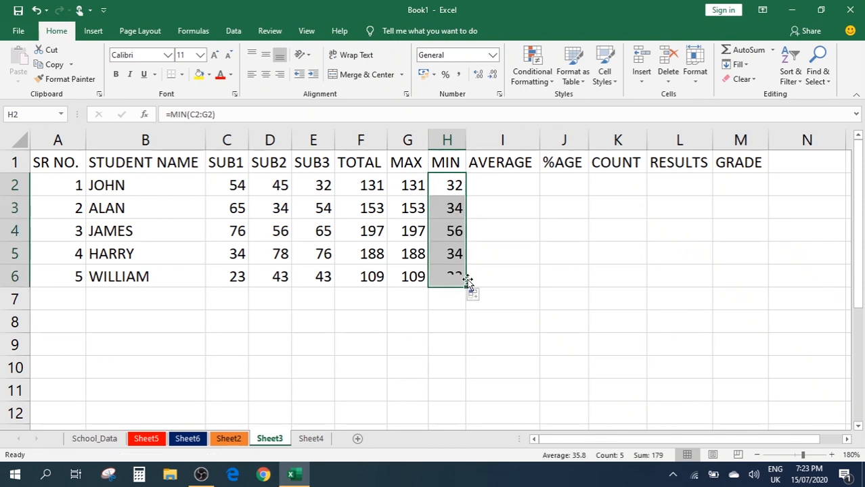
Calculate the first student's average in cell I2 with the AutoSum Average function over C2:H2 and fill the formula down to I6
{"action": "left_click", "coordinate": [499, 185]}
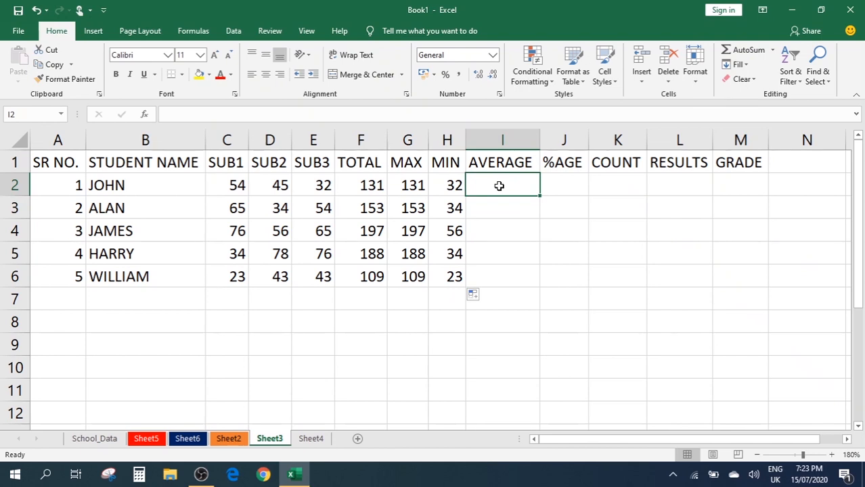
{"action": "key", "text": "alt"}
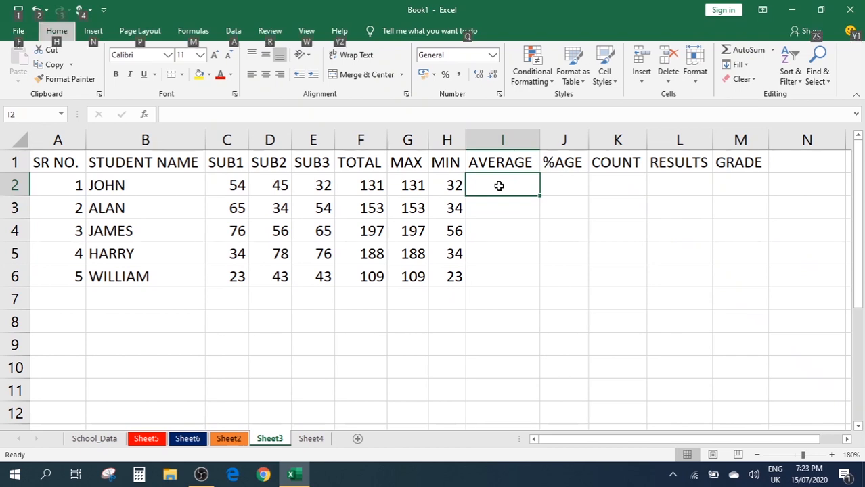
{"action": "key", "text": "h"}
{"action": "key", "text": "u"}
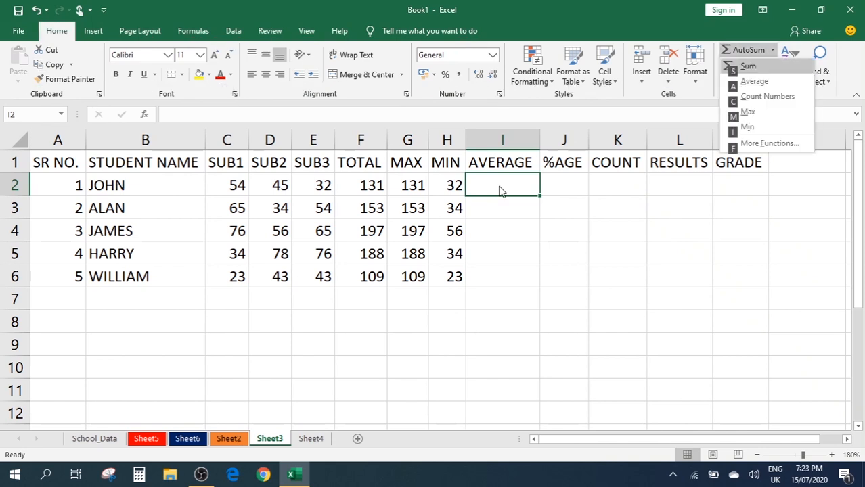
{"action": "key", "text": "a"}
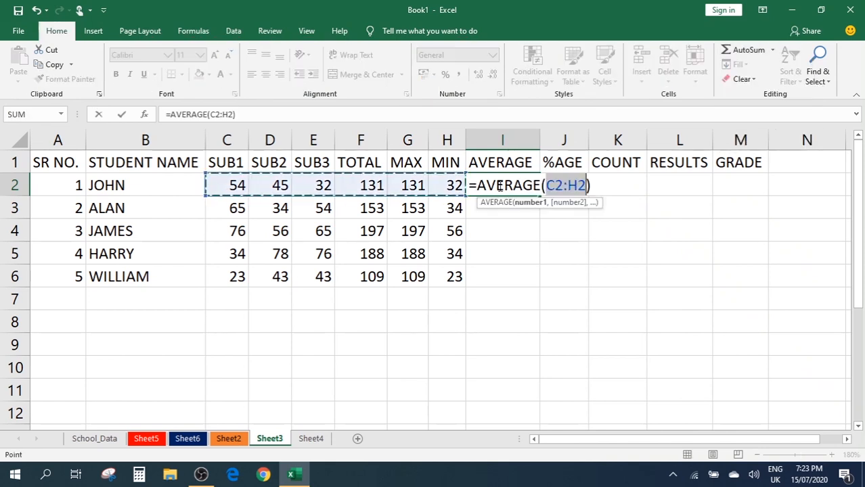
{"action": "key", "text": "Return"}
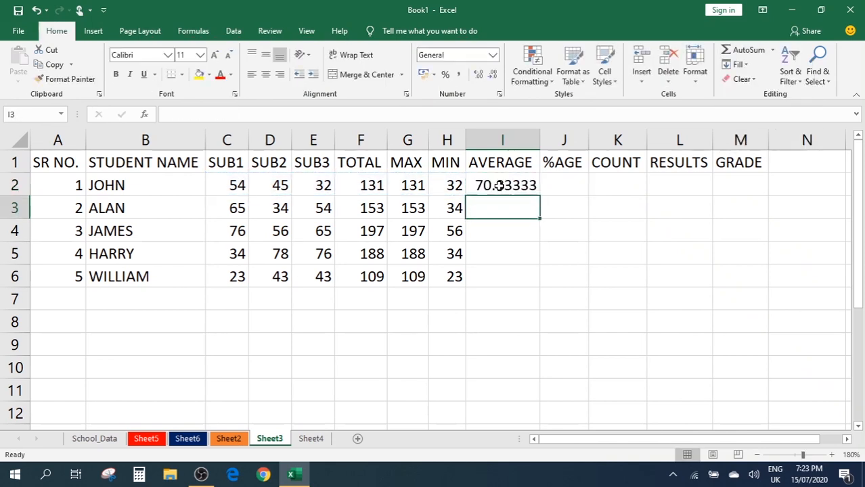
{"action": "left_click", "coordinate": [508, 187]}
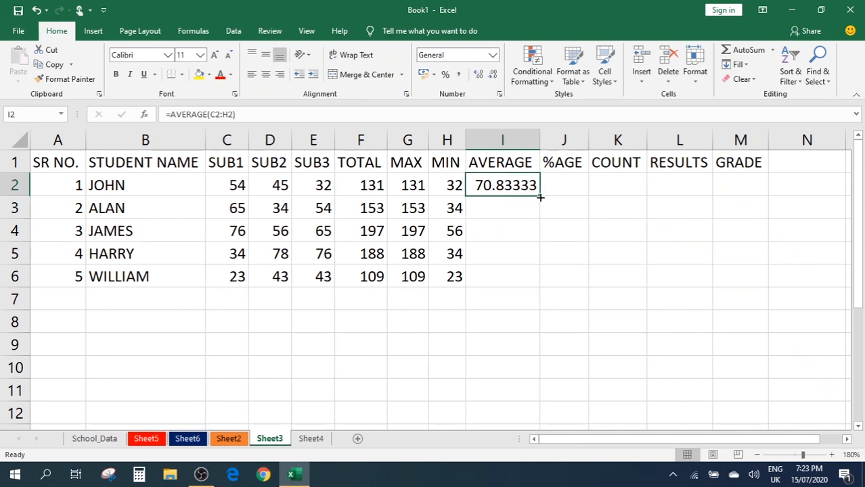
{"action": "left_click_drag", "start_coordinate": [540, 197], "coordinate": [536, 287]}
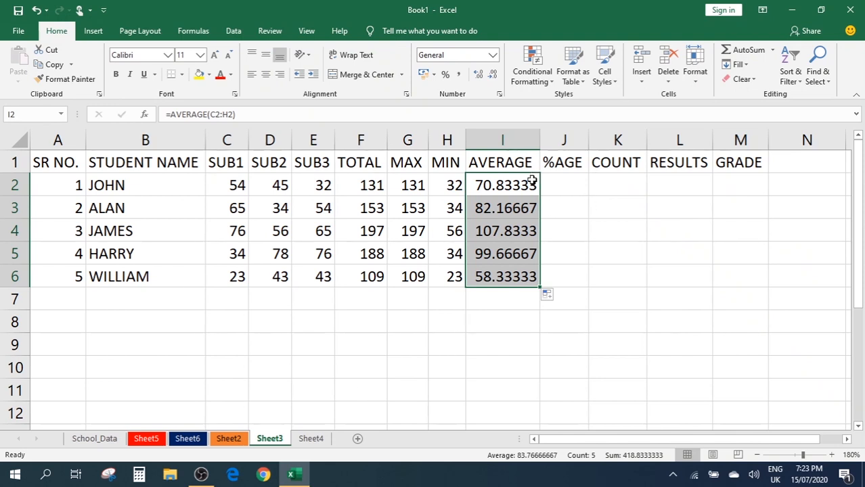
Widen the AVERAGE column to show more decimal digits of its values
{"action": "left_click", "coordinate": [566, 180]}
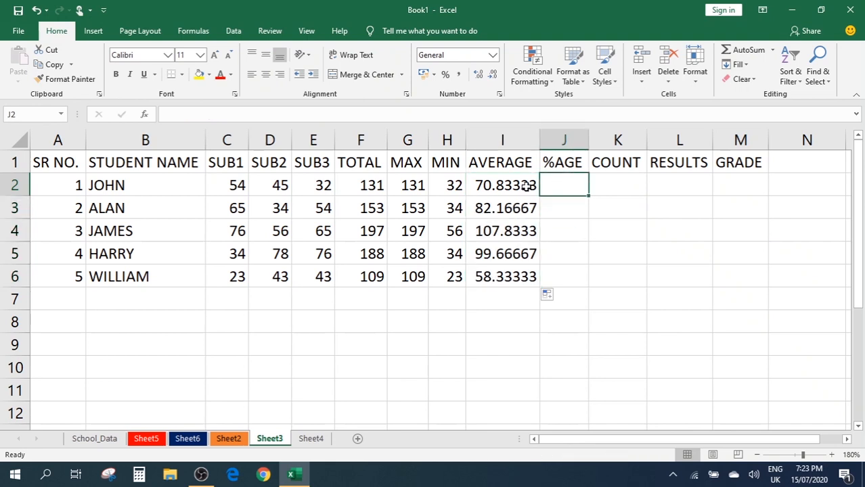
{"action": "left_click", "coordinate": [513, 188]}
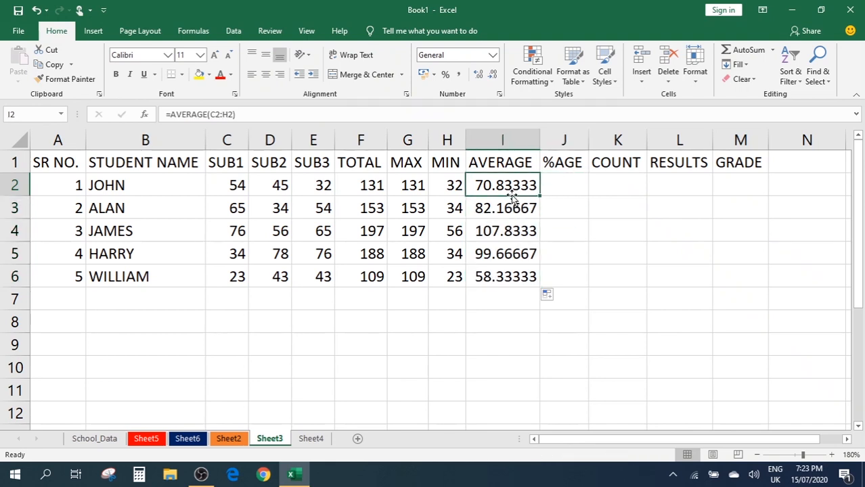
{"action": "left_click_drag", "start_coordinate": [540, 132], "coordinate": [559, 139]}
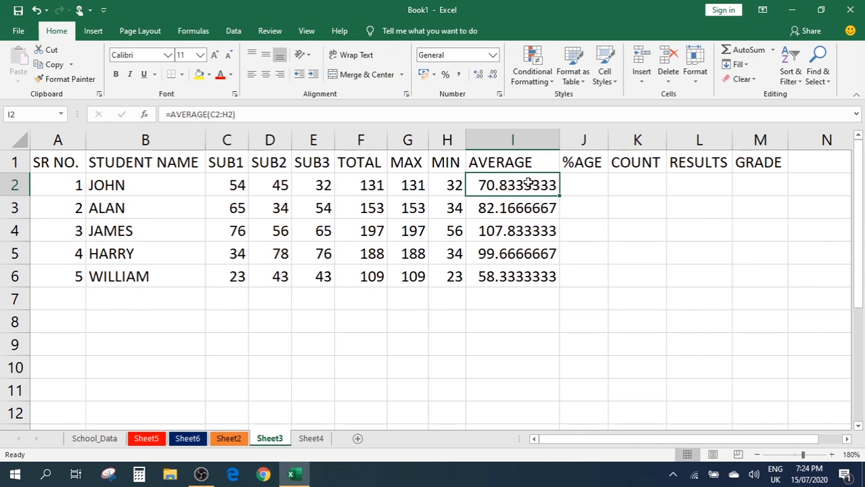
Format the averages in I2:I6 with two decimal places and fit the AVERAGE column's width to its contents
{"action": "left_click_drag", "start_coordinate": [528, 183], "coordinate": [521, 275]}
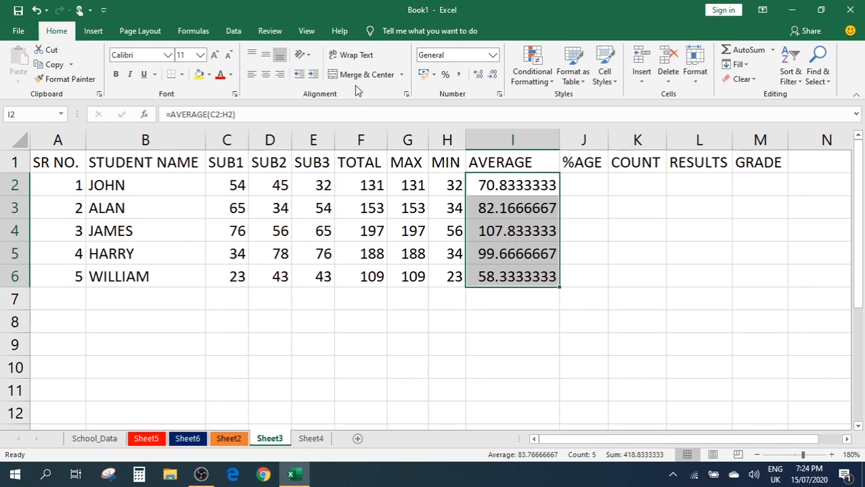
{"action": "left_click", "coordinate": [494, 74]}
{"action": "left_click", "coordinate": [494, 75]}
{"action": "left_click", "coordinate": [494, 74]}
{"action": "left_click", "coordinate": [494, 74]}
{"action": "left_click", "coordinate": [494, 74]}
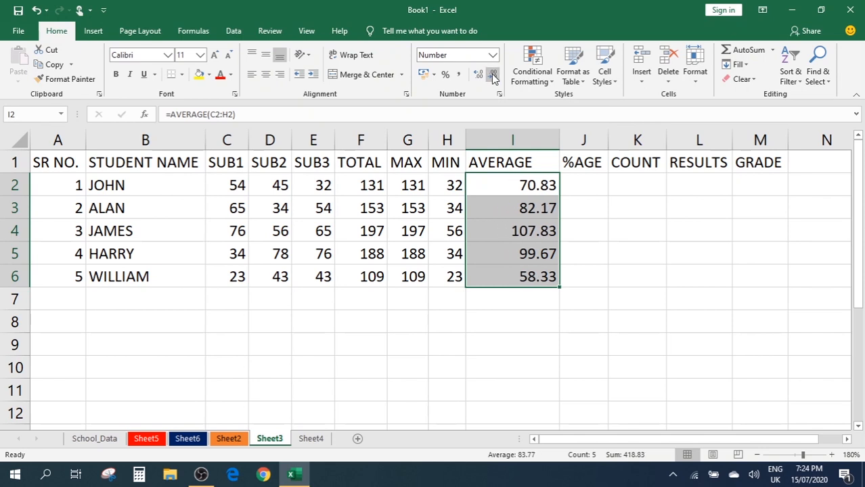
{"action": "left_click", "coordinate": [494, 74]}
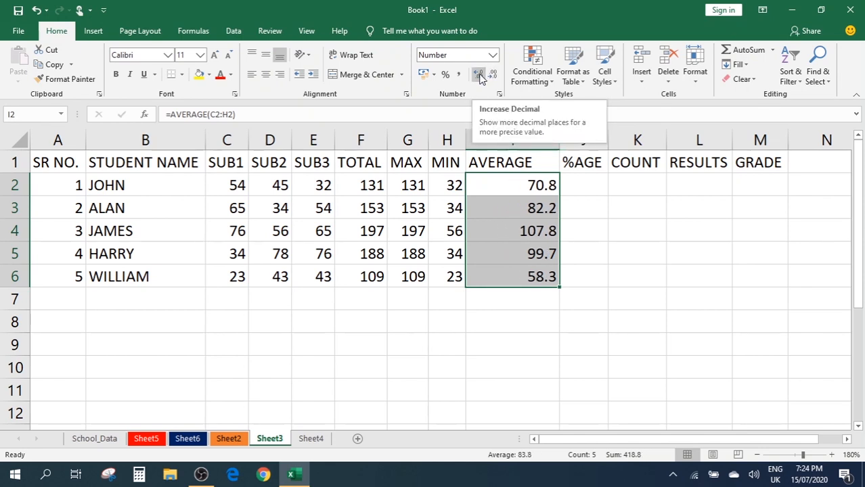
{"action": "left_click", "coordinate": [478, 75]}
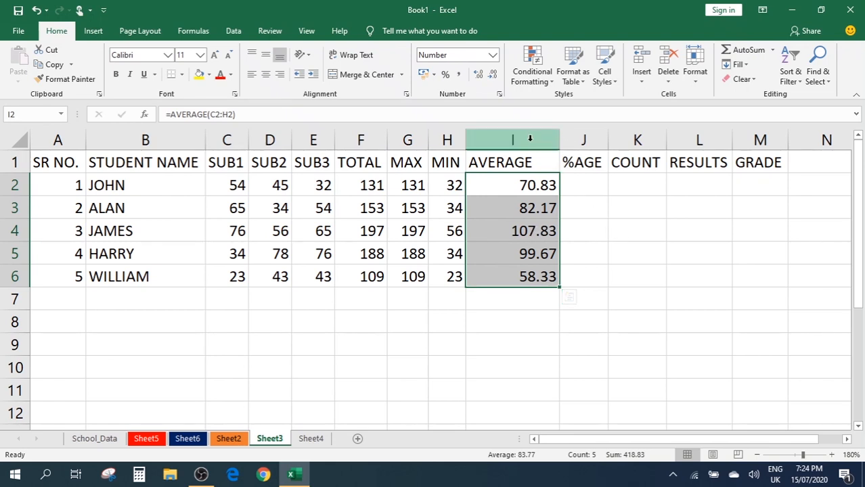
{"action": "left_click", "coordinate": [553, 139]}
{"action": "double_click", "coordinate": [553, 138]}
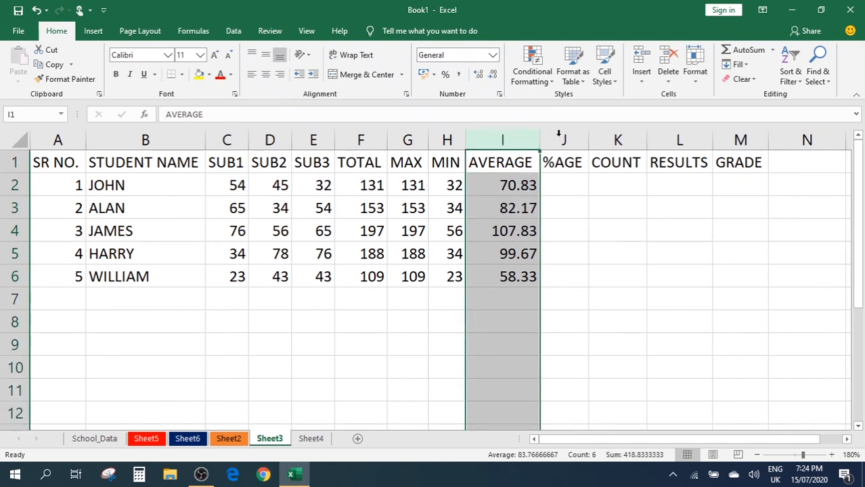
Calculate the first student's percentage in cell J2 with the formula =F2/300*100 and fill it down to J6
{"action": "left_click", "coordinate": [561, 185]}
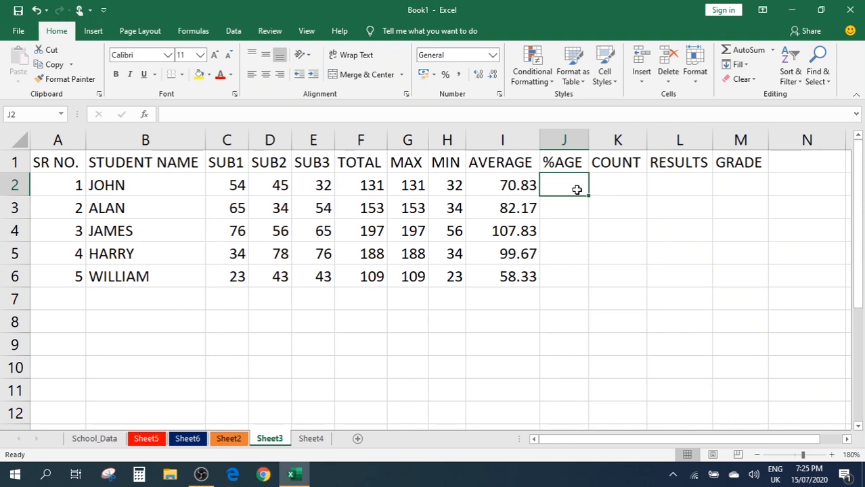
{"action": "type", "text": "="}
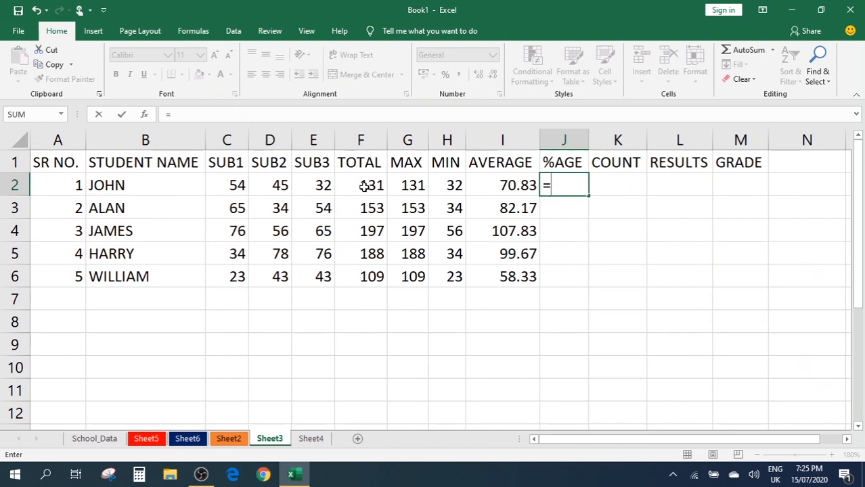
{"action": "left_click", "coordinate": [363, 187]}
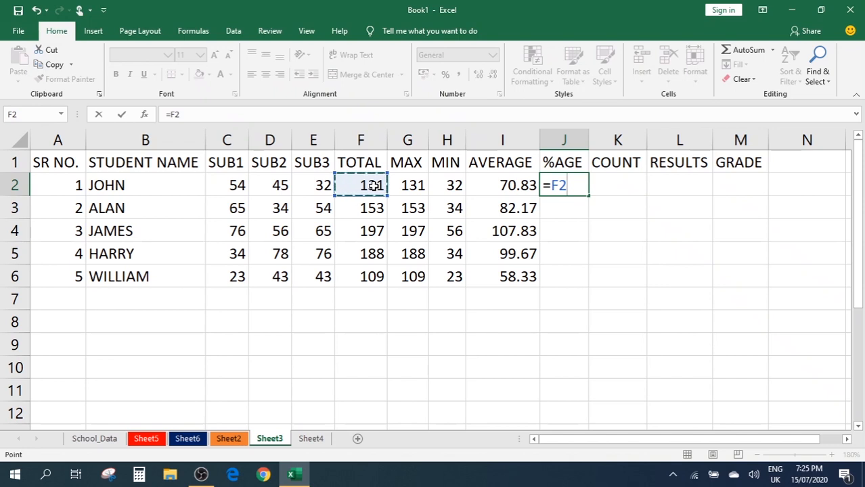
{"action": "type", "text": "?"}
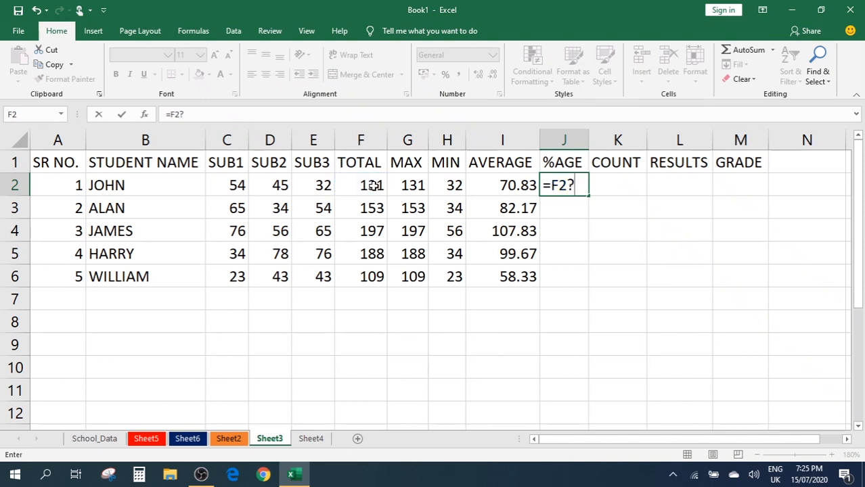
{"action": "key", "text": "BackSpace"}
{"action": "type", "text": "/"}
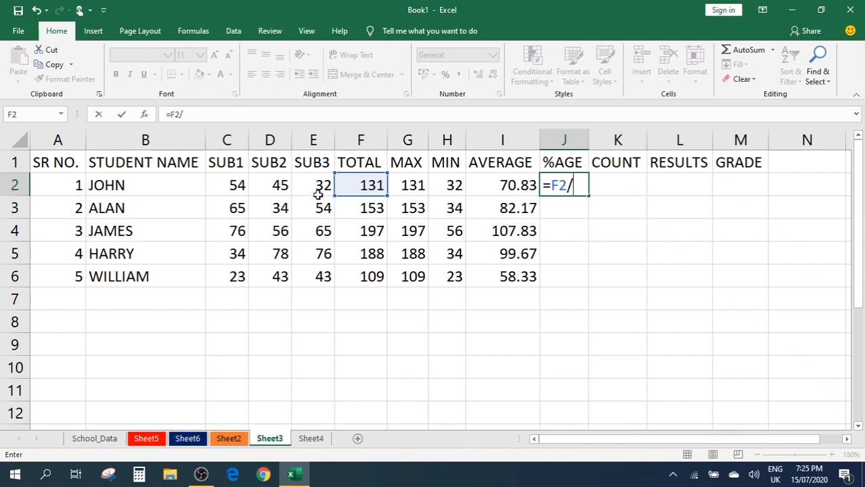
{"action": "type", "text": "300"}
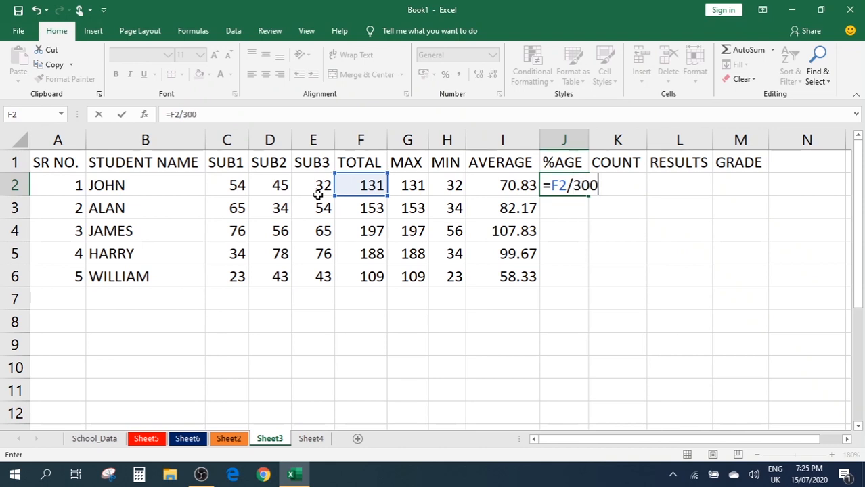
{"action": "type", "text": "*100"}
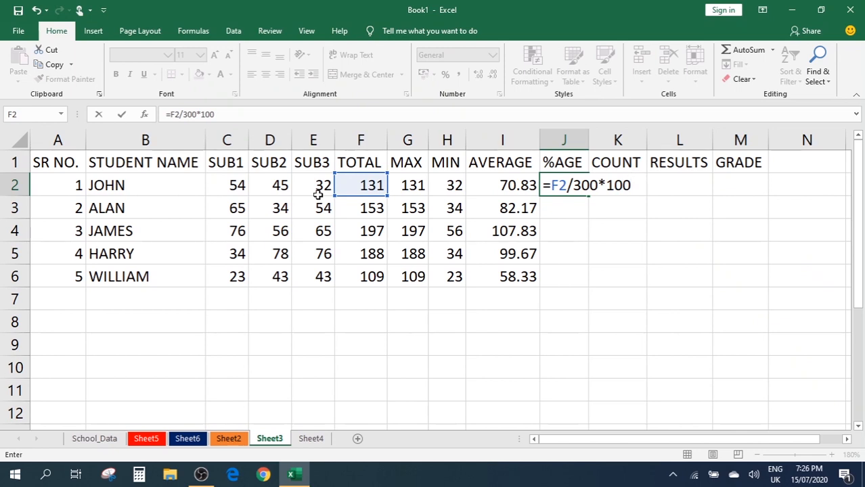
{"action": "key", "text": "Return"}
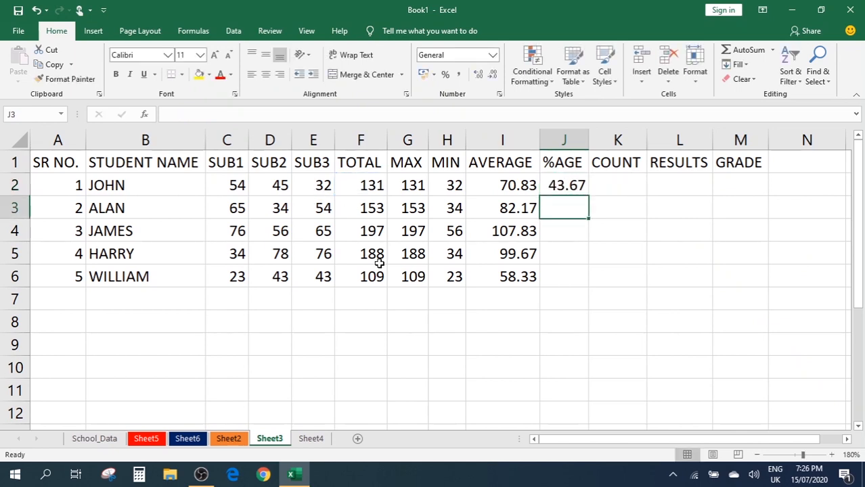
{"action": "left_click", "coordinate": [564, 187]}
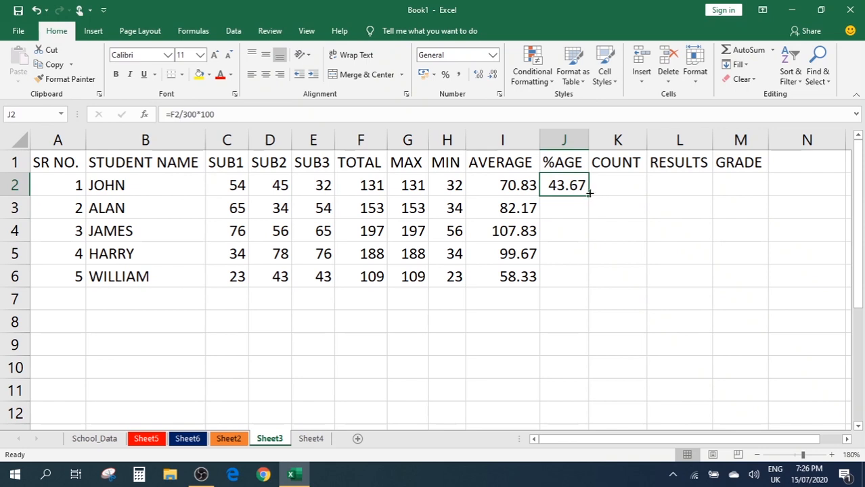
{"action": "double_click", "coordinate": [589, 197]}
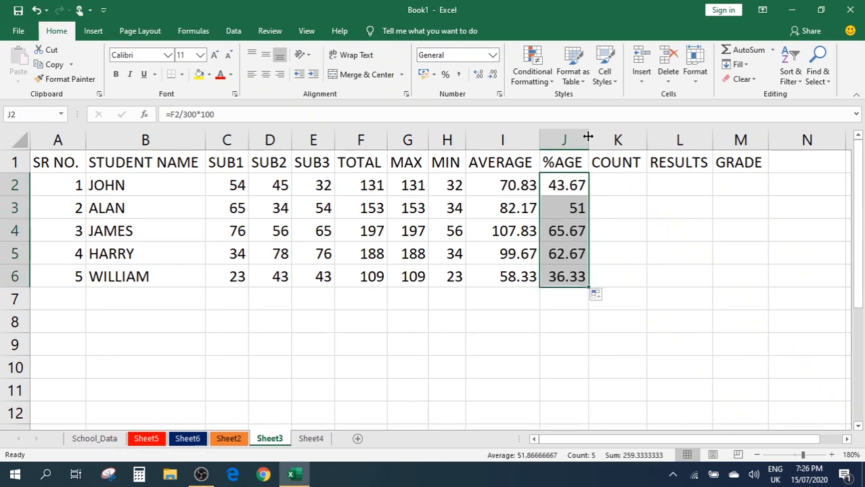
Format the percentages in J2:J6 with two decimal places and resize the %AGE column to fit its values
{"action": "left_click_drag", "start_coordinate": [589, 140], "coordinate": [630, 136]}
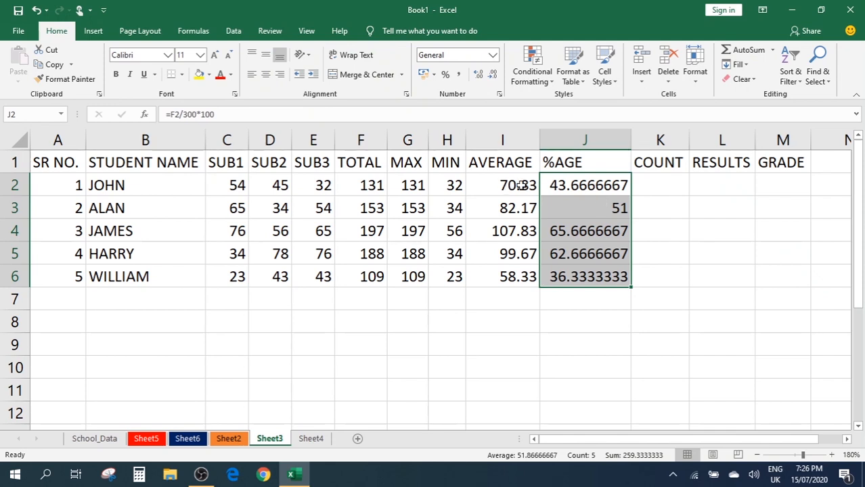
{"action": "left_click", "coordinate": [493, 77]}
{"action": "left_click", "coordinate": [493, 76]}
{"action": "left_click", "coordinate": [493, 77]}
{"action": "left_click", "coordinate": [493, 77]}
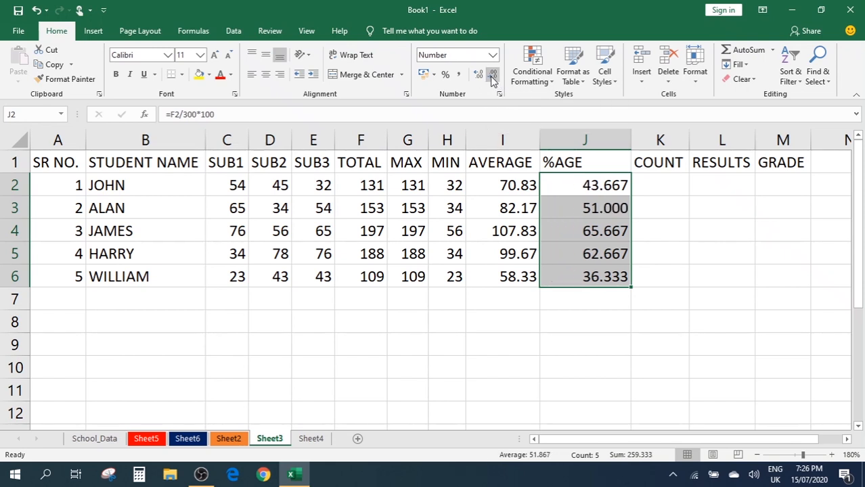
{"action": "left_click", "coordinate": [493, 76]}
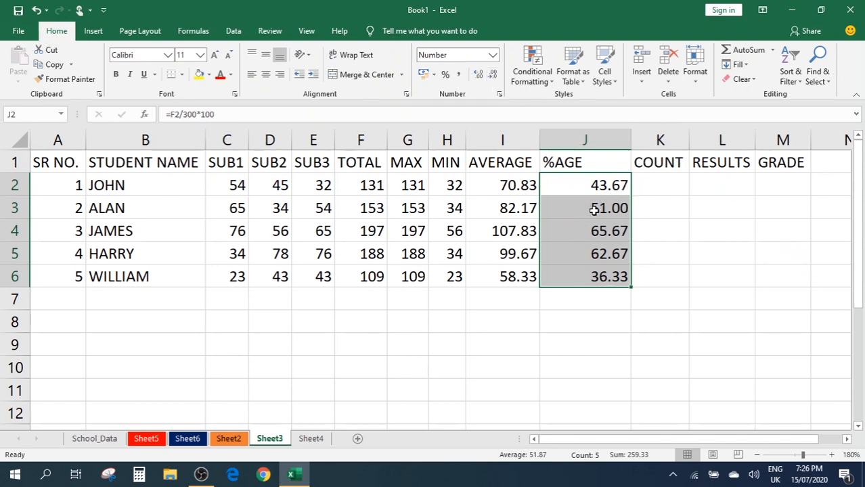
{"action": "left_click", "coordinate": [627, 140]}
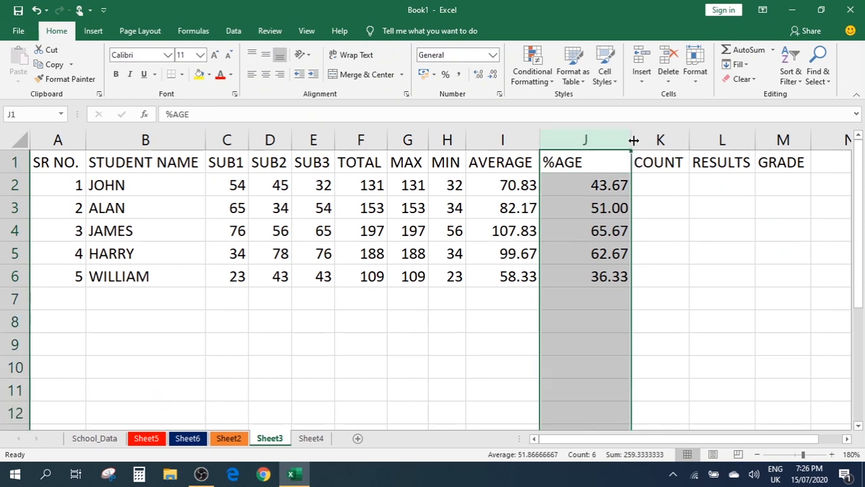
{"action": "left_click_drag", "start_coordinate": [631, 139], "coordinate": [591, 140]}
{"action": "left_click", "coordinate": [617, 195]}
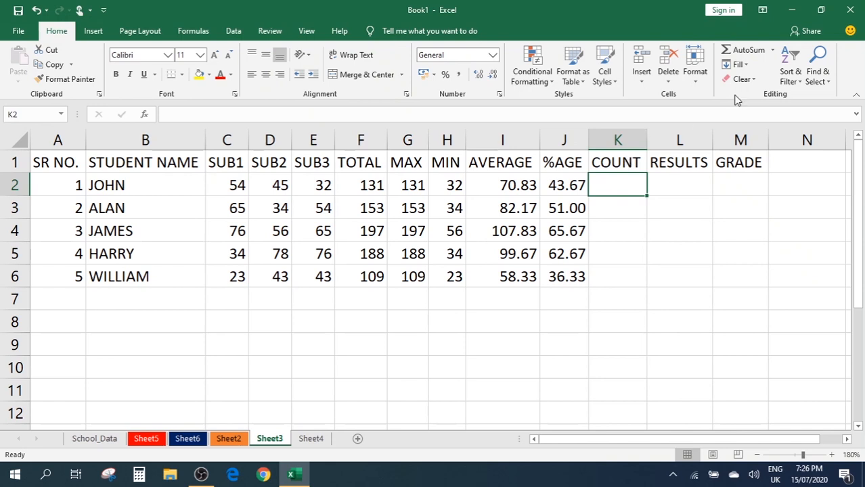
{"action": "left_click", "coordinate": [771, 51]}
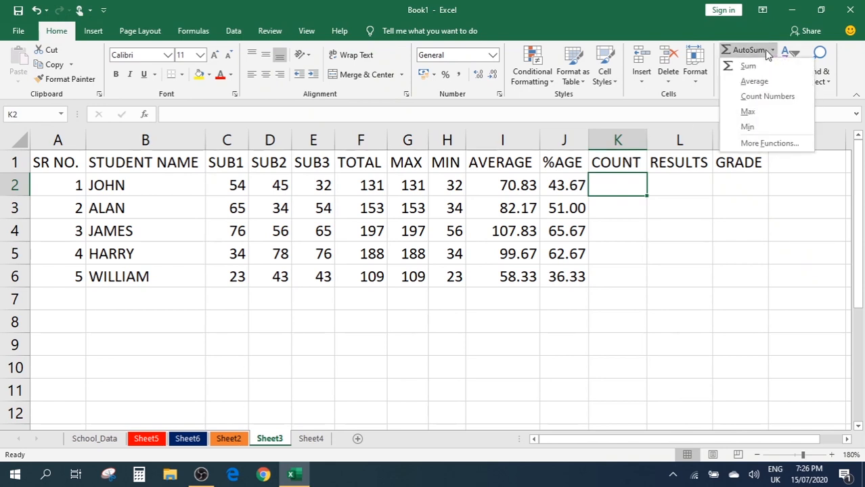
{"action": "left_click", "coordinate": [756, 97]}
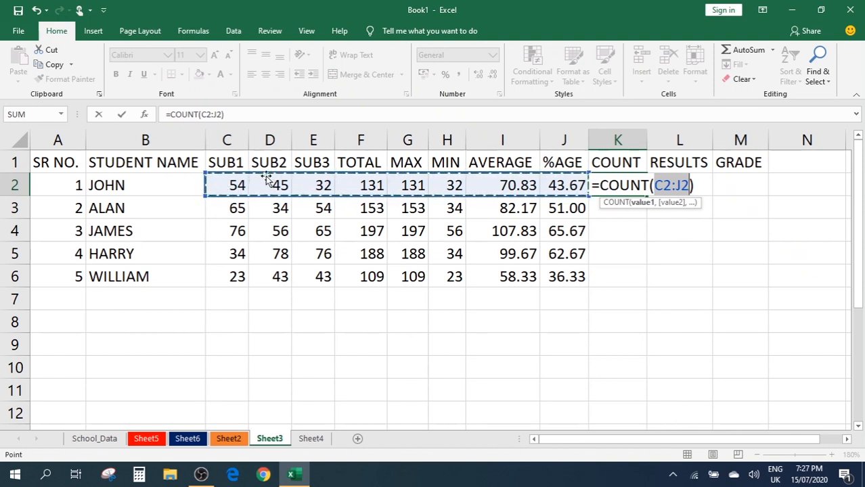
{"action": "left_click_drag", "start_coordinate": [228, 184], "coordinate": [309, 185]}
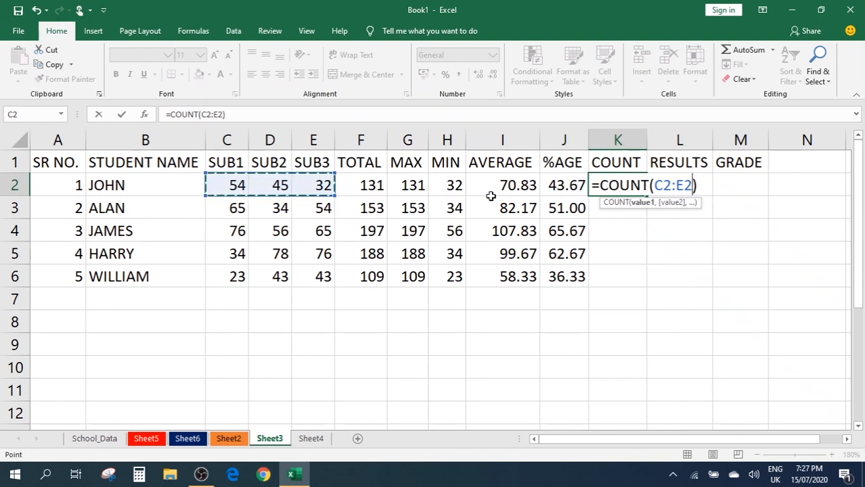
{"action": "key", "text": "ctrl+z"}
{"action": "key", "text": "ctrl+y"}
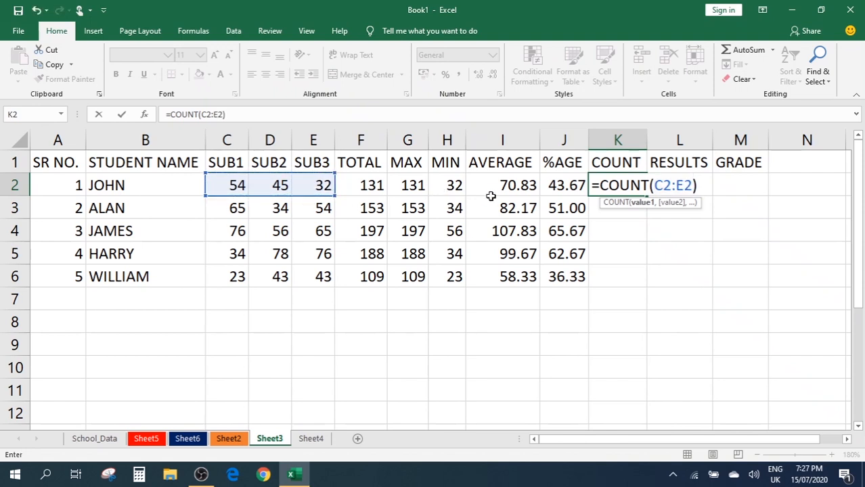
{"action": "key", "text": "ctrl+z"}
{"action": "key", "text": "ctrl+y"}
{"action": "key", "text": "ctrl+z"}
{"action": "key", "text": "ctrl+y"}
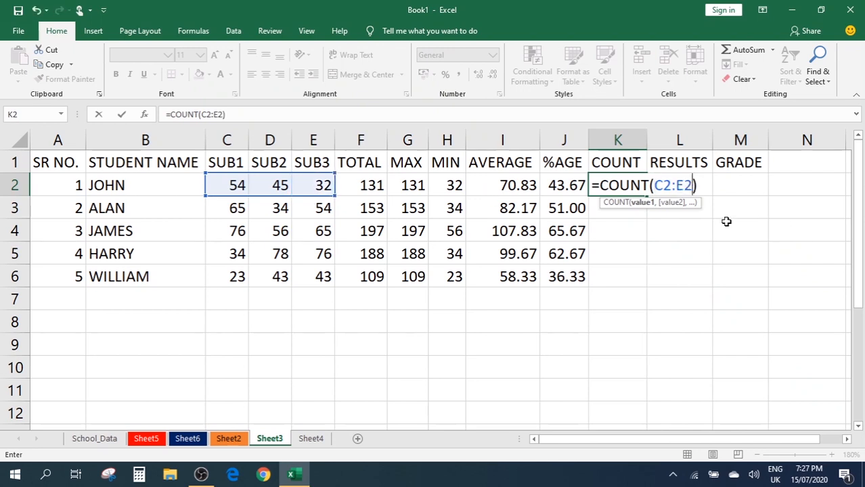
{"action": "left_click", "coordinate": [669, 236]}
{"action": "left_click", "coordinate": [624, 182]}
{"action": "key", "text": "Delete"}
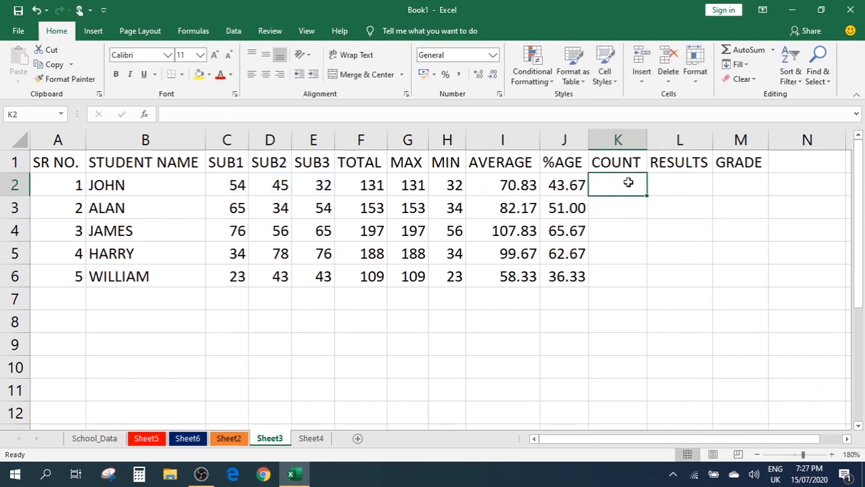
Count the first student's subject marks in cell K2 with AutoSum Count Numbers over C2:E2 and fill the formula down to K6
{"action": "left_click", "coordinate": [772, 50]}
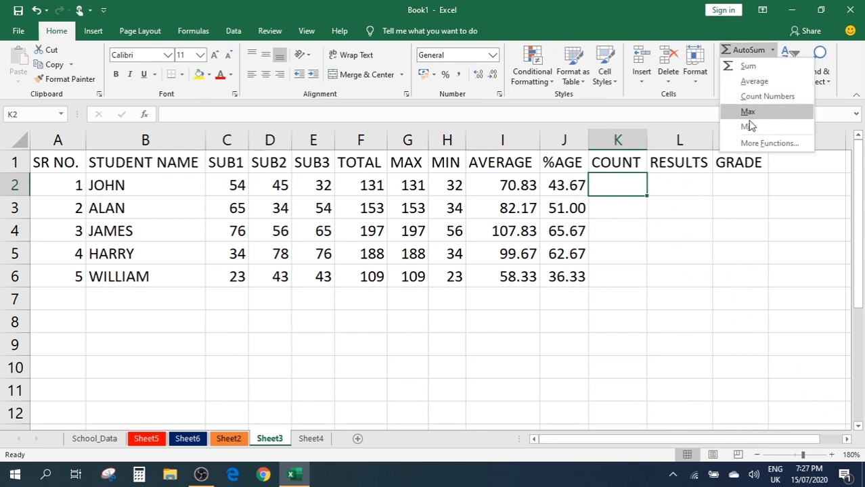
{"action": "left_click", "coordinate": [767, 96]}
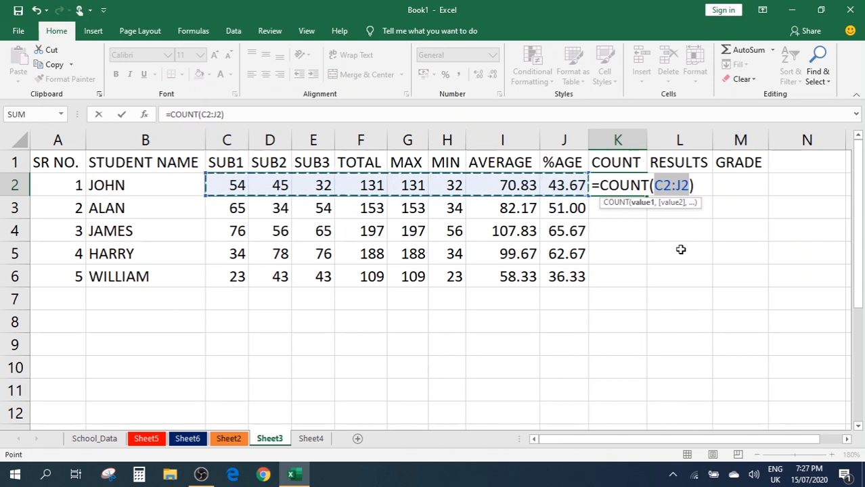
{"action": "key", "text": "shift+Left"}
{"action": "key", "text": "shift+Left"}
{"action": "key", "text": "shift+Left"}
{"action": "key", "text": "shift+Left"}
{"action": "key", "text": "shift+Left"}
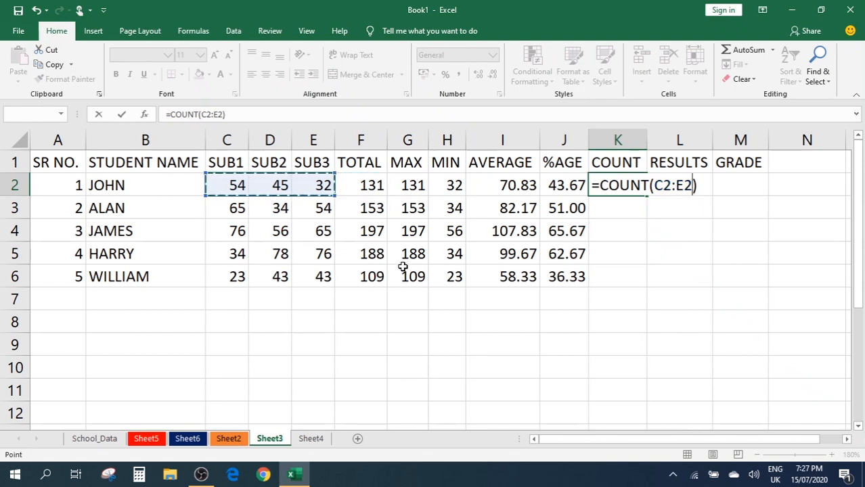
{"action": "key", "text": "Return"}
{"action": "left_click", "coordinate": [626, 188]}
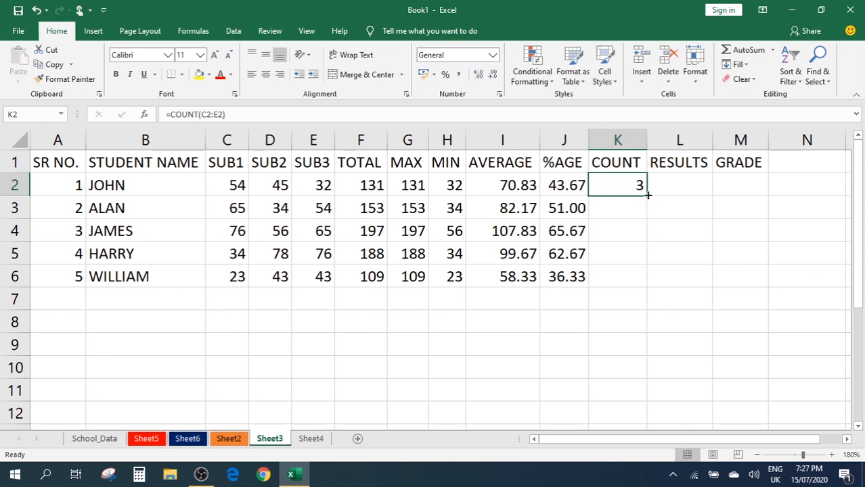
{"action": "left_click_drag", "start_coordinate": [648, 195], "coordinate": [646, 284]}
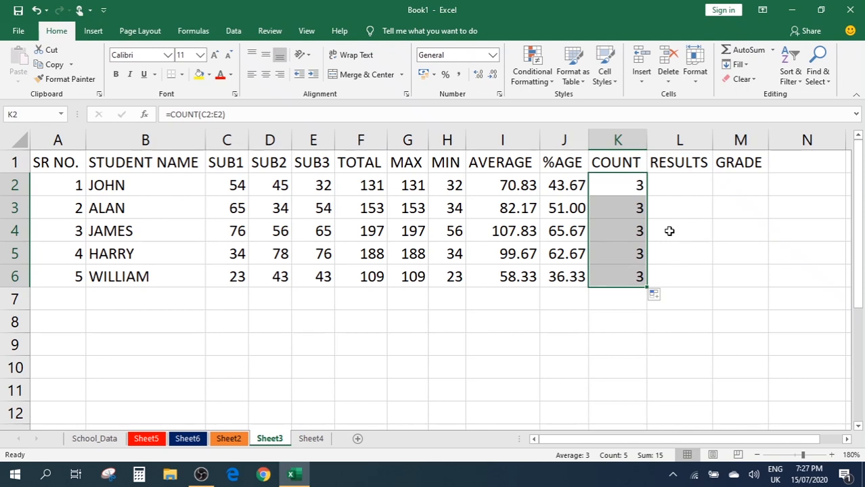
Review the first student's formulas and clear the maximum, minimum and average results in G2:I6
{"action": "left_click", "coordinate": [567, 184]}
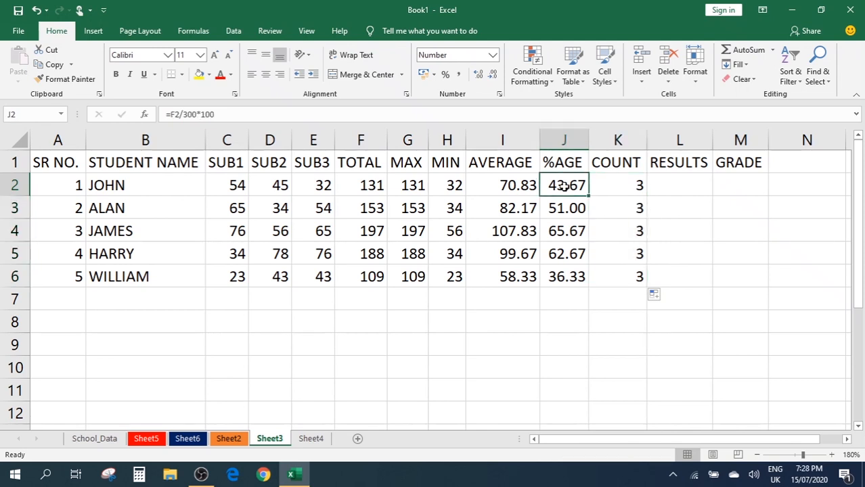
{"action": "left_click", "coordinate": [626, 183]}
{"action": "left_click", "coordinate": [518, 184]}
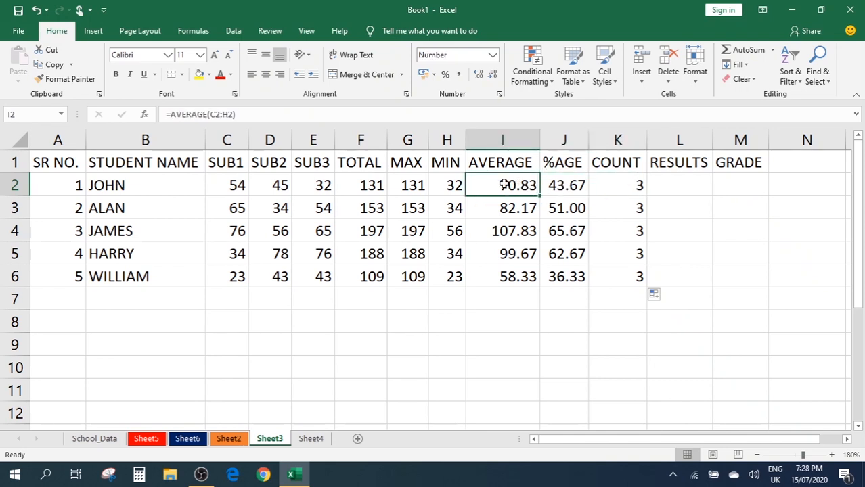
{"action": "left_click", "coordinate": [454, 185]}
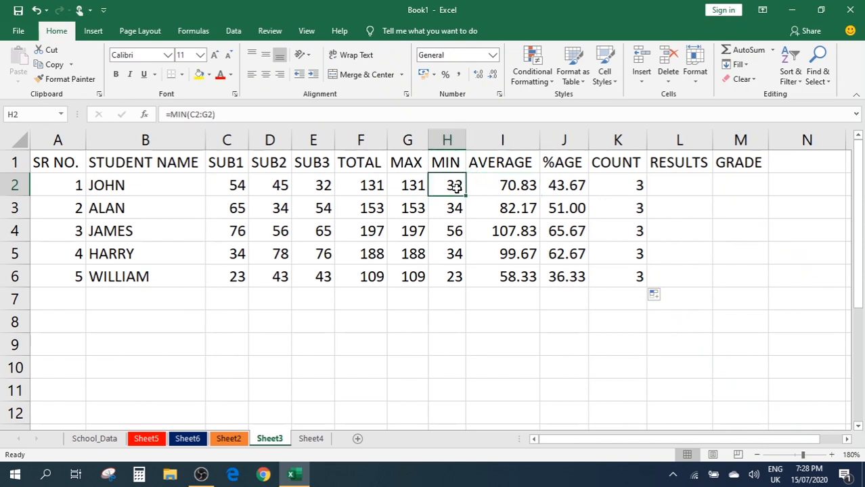
{"action": "left_click", "coordinate": [407, 190]}
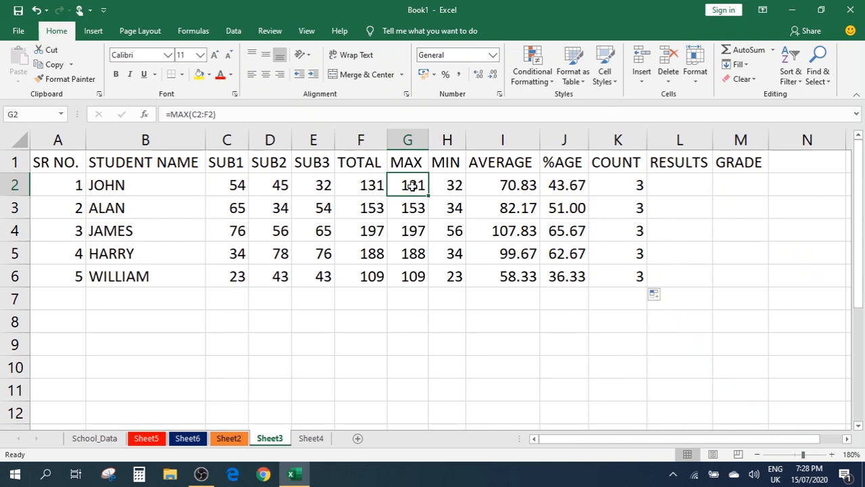
{"action": "left_click_drag", "start_coordinate": [413, 187], "coordinate": [474, 273]}
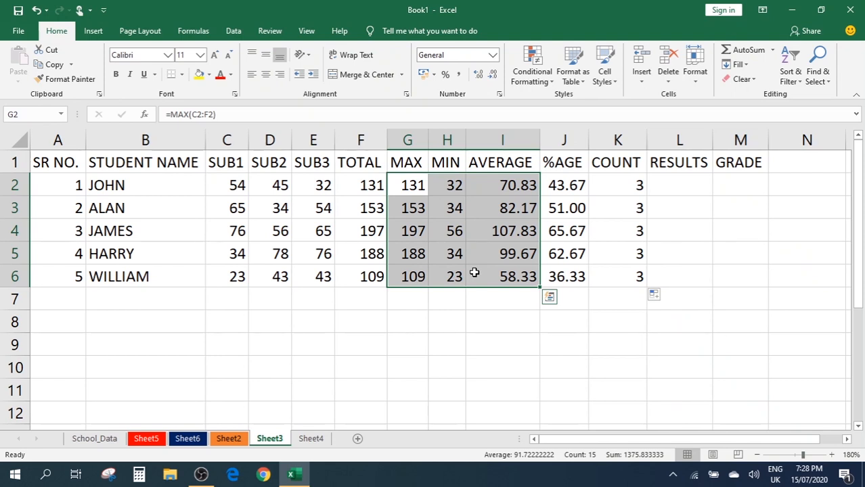
{"action": "key", "text": "Delete"}
Calculate the first student's maximum in cell G2 with the AutoSum Max function over only the subject marks C2:E2
{"action": "left_click", "coordinate": [410, 187]}
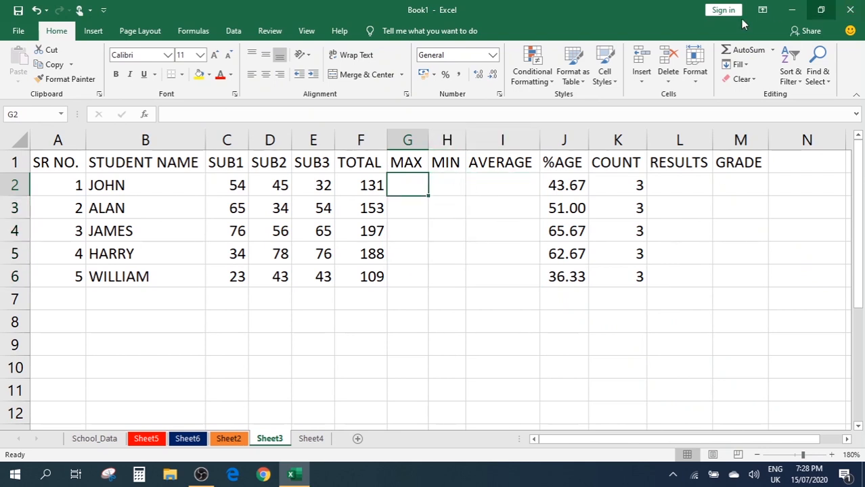
{"action": "left_click", "coordinate": [772, 51]}
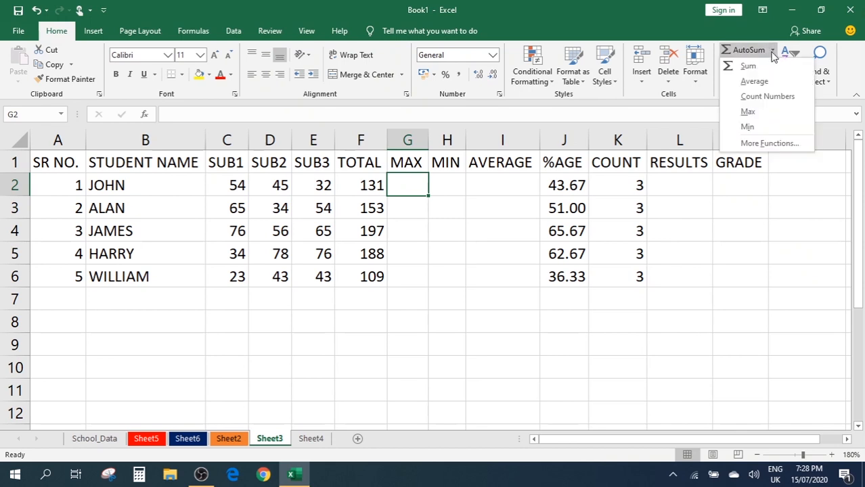
{"action": "left_click", "coordinate": [754, 113]}
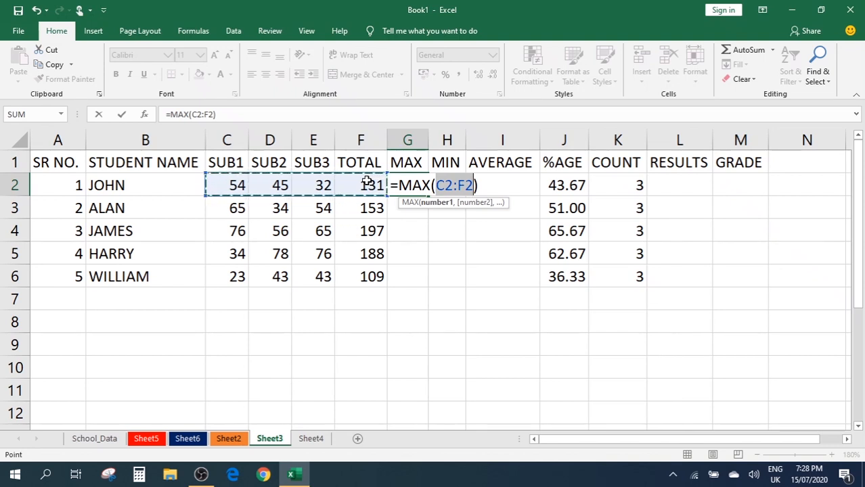
{"action": "key", "text": "shift+Left"}
{"action": "key", "text": "Return"}
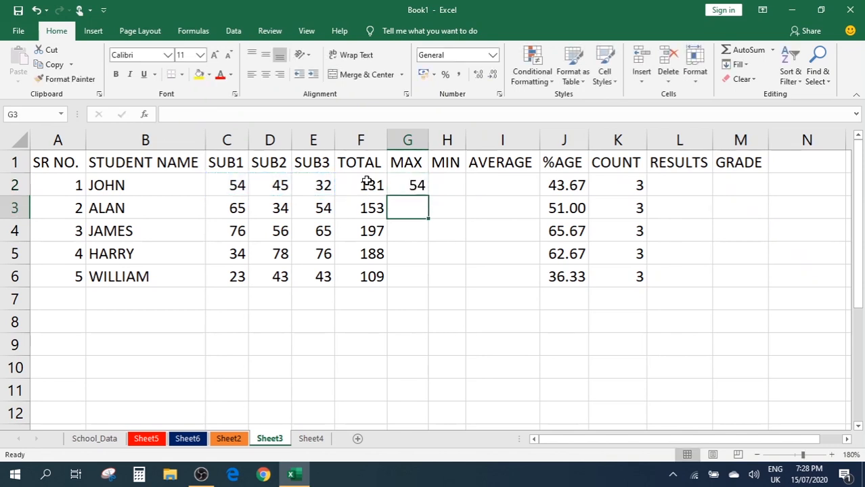
Fill the maximum formula from G2 down to G6 and undo the fill
{"action": "left_click", "coordinate": [406, 182]}
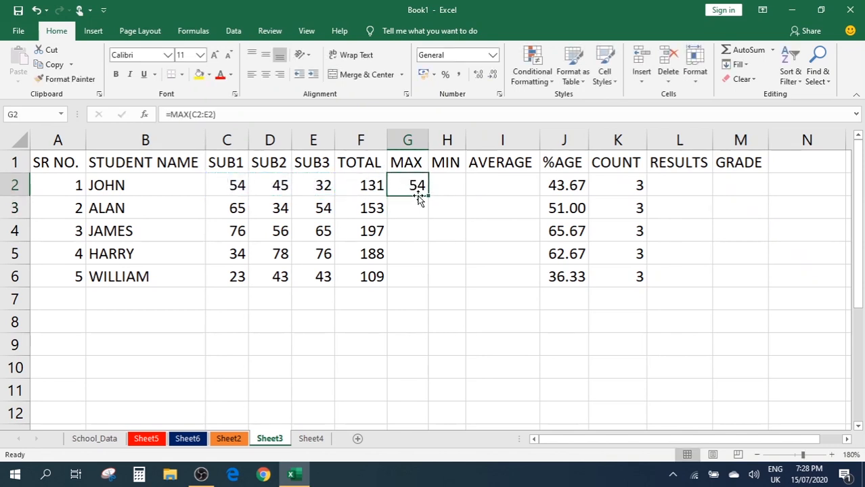
{"action": "double_click", "coordinate": [428, 196]}
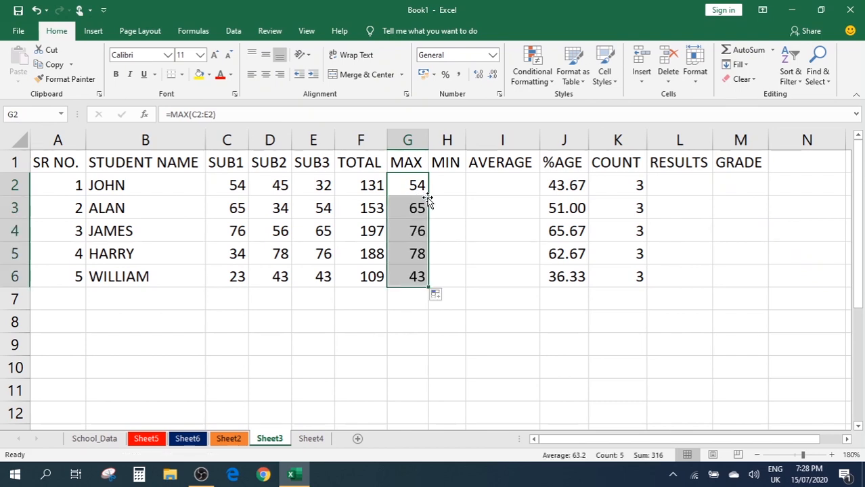
{"action": "key", "text": "ctrl+z"}
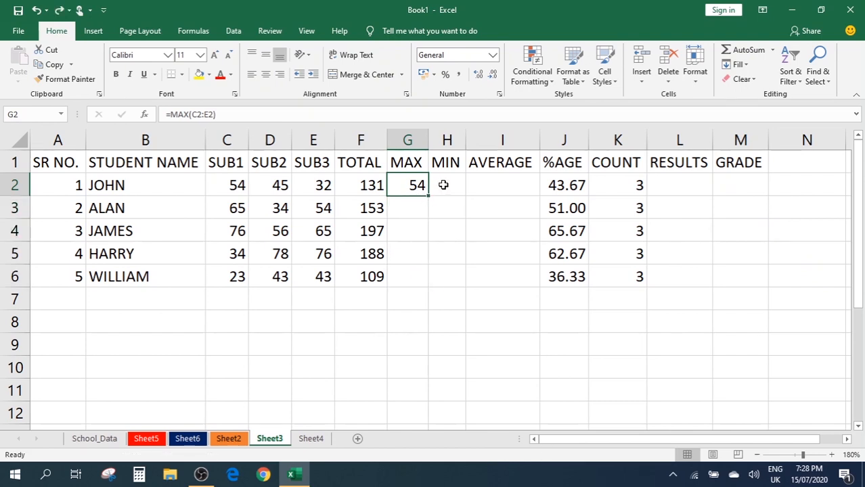
Calculate the first student's minimum in cell H2 with the AutoSum Min function over only the subject marks C2:E2
{"action": "left_click", "coordinate": [443, 186]}
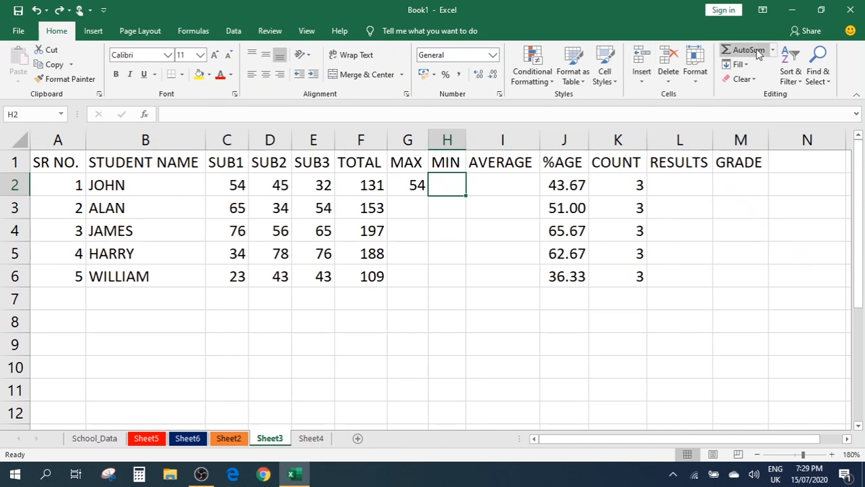
{"action": "left_click", "coordinate": [774, 50]}
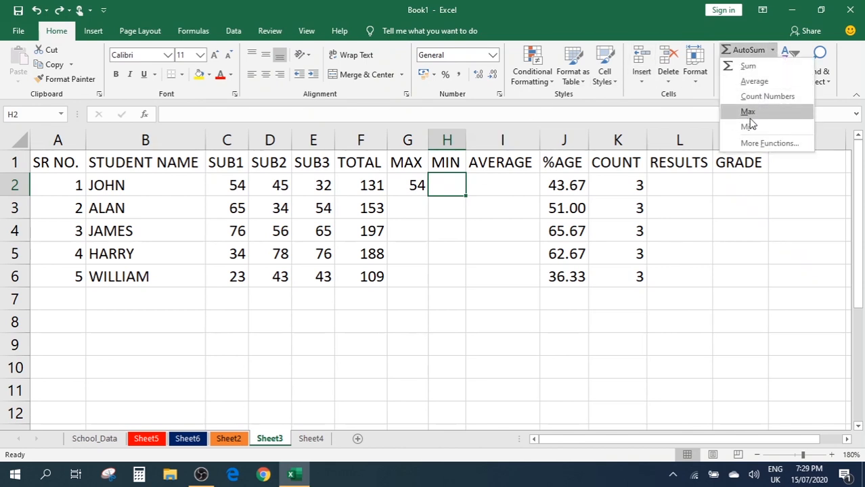
{"action": "left_click", "coordinate": [749, 127]}
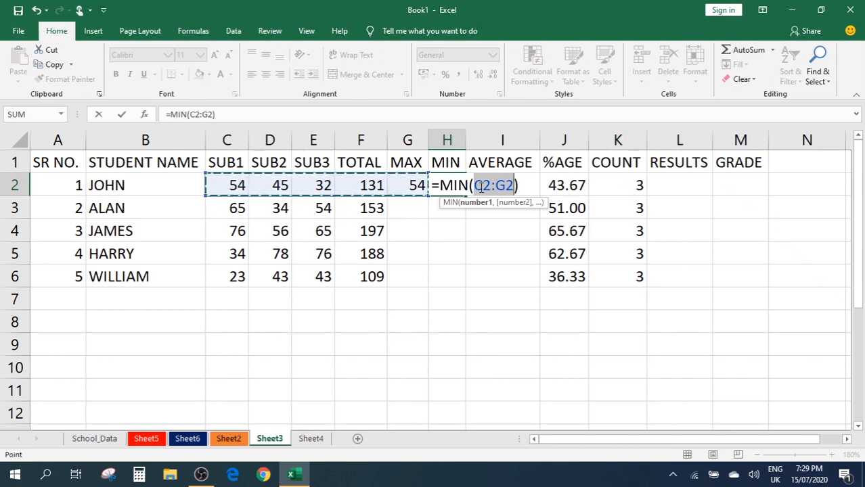
{"action": "key", "text": "shift+Left"}
{"action": "key", "text": "shift+Left"}
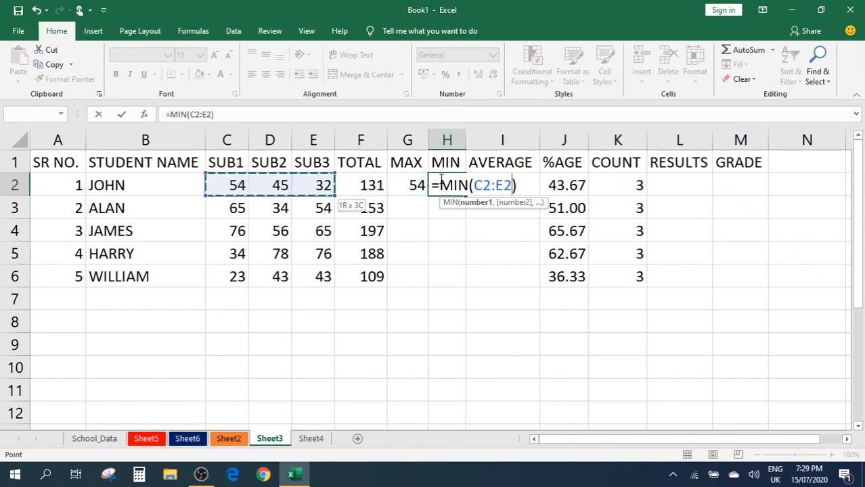
{"action": "key", "text": "Return"}
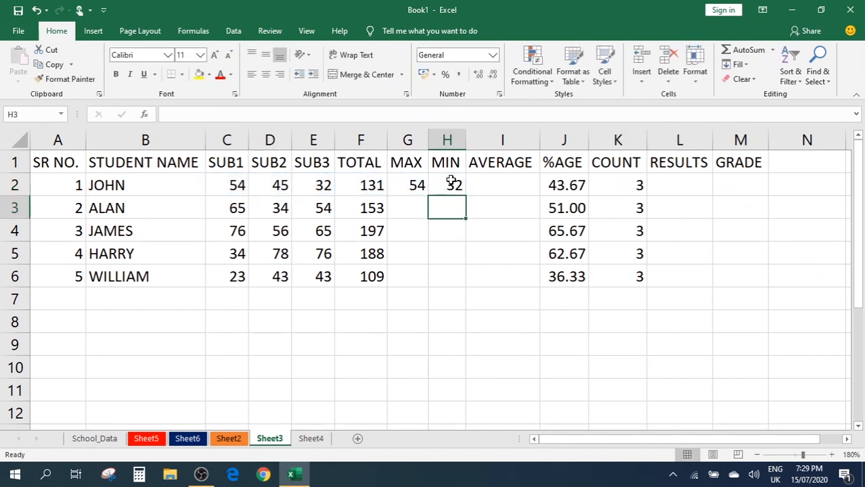
Calculate the first student's average in cell I2 with the AutoSum Average function over only the subject marks C2:E2
{"action": "left_click", "coordinate": [495, 184]}
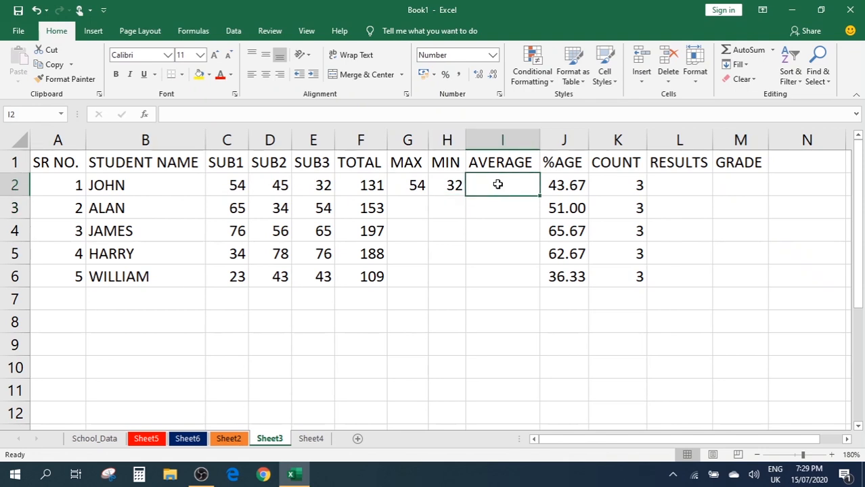
{"action": "left_click", "coordinate": [772, 51]}
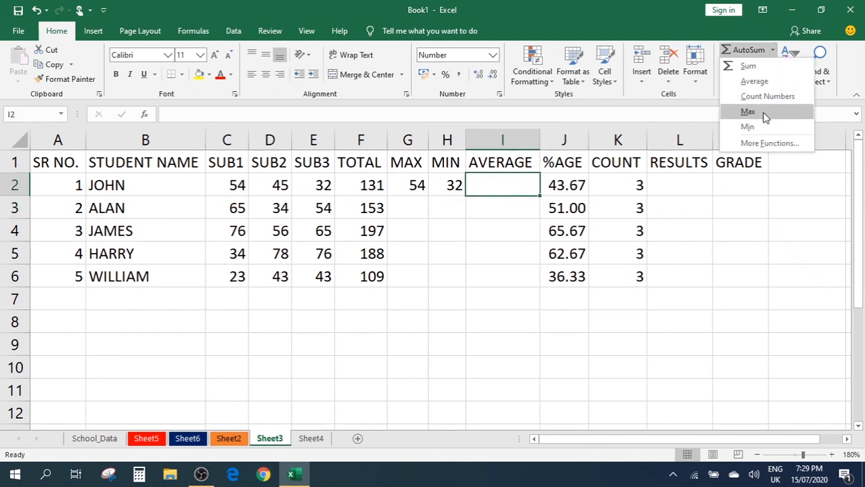
{"action": "left_click", "coordinate": [754, 81]}
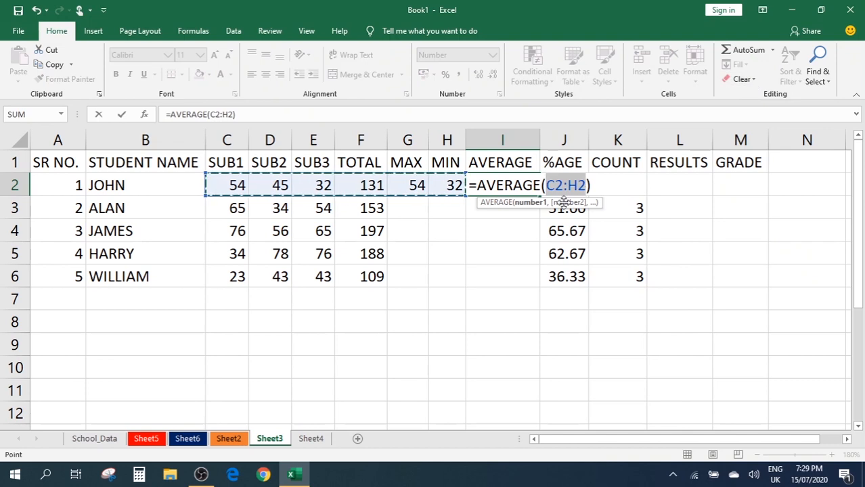
{"action": "key", "text": "shift+Left"}
{"action": "key", "text": "shift+Left"}
{"action": "key", "text": "shift+Left"}
{"action": "key", "text": "shift+Left"}
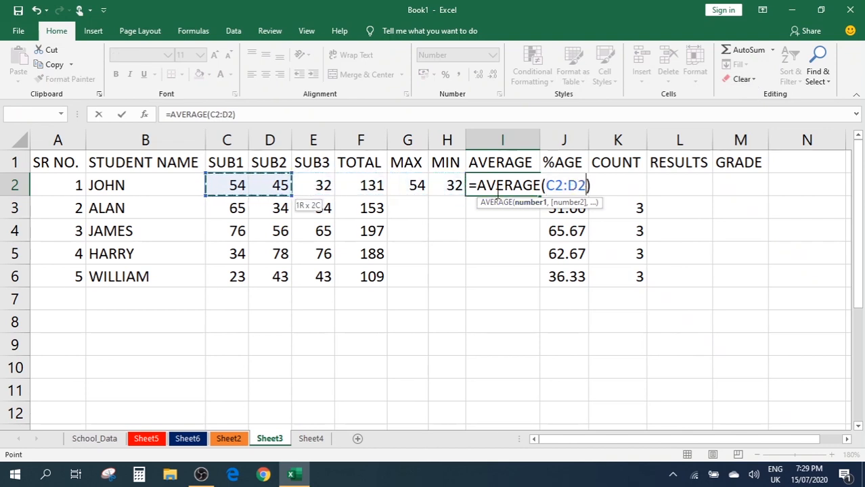
{"action": "key", "text": "shift+Right"}
{"action": "key", "text": "Return"}
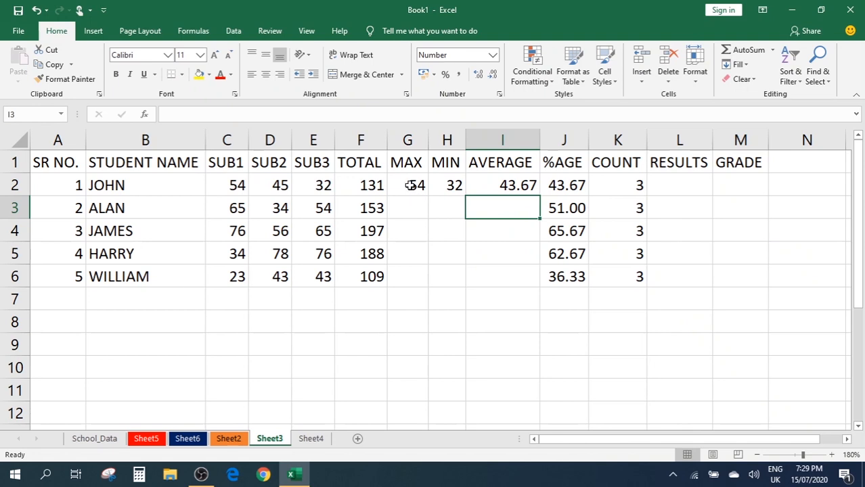
Fill the three formulas in G2:I2 together down to row 6 with the fill handle and undo the fill
{"action": "left_click_drag", "start_coordinate": [411, 186], "coordinate": [521, 190]}
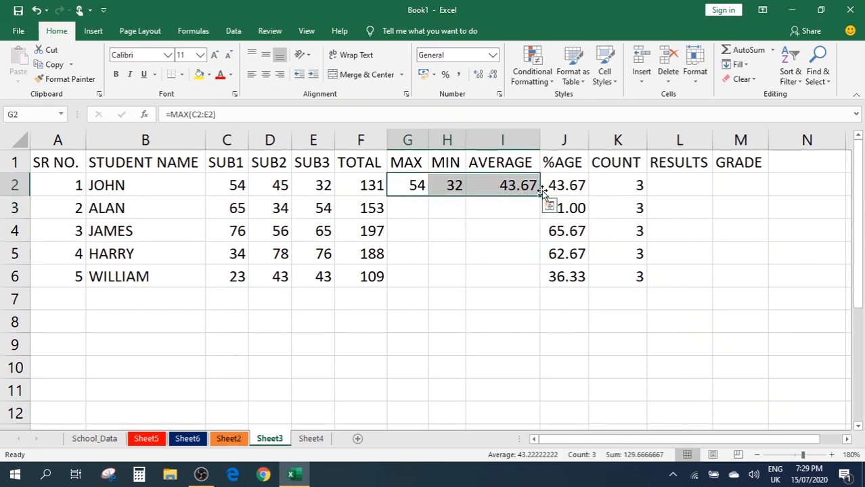
{"action": "left_click", "coordinate": [538, 197]}
{"action": "left_click_drag", "start_coordinate": [539, 197], "coordinate": [539, 287]}
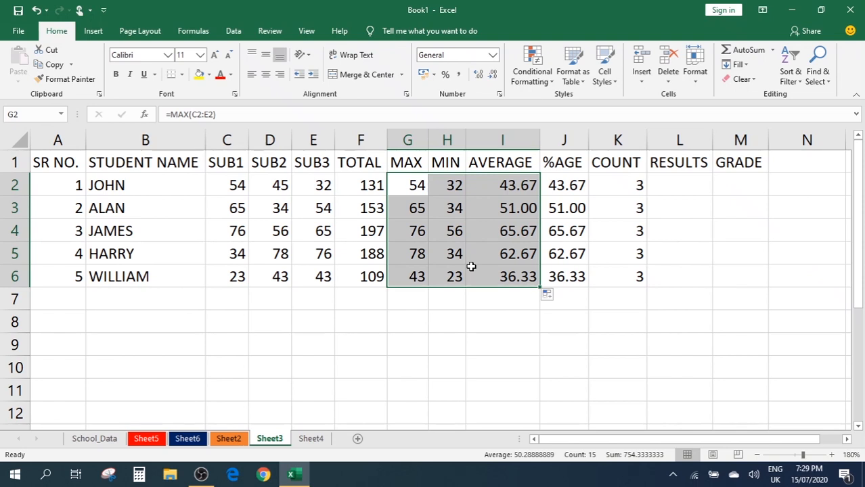
{"action": "key", "text": "ctrl+z"}
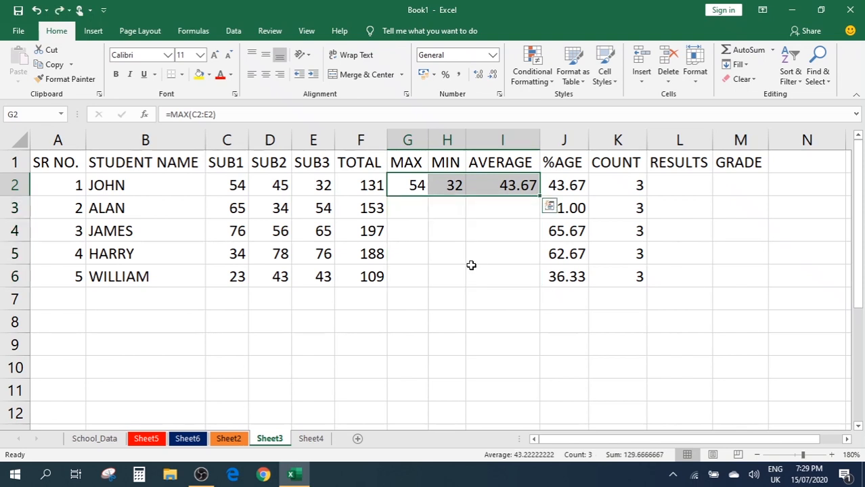
Extend the selection to G2:I6 and copy the maximum, minimum and average formulas down with Fill Down
{"action": "key", "text": "shift+Down"}
{"action": "key", "text": "shift+Down"}
{"action": "key", "text": "shift+Down"}
{"action": "key", "text": "shift+Down"}
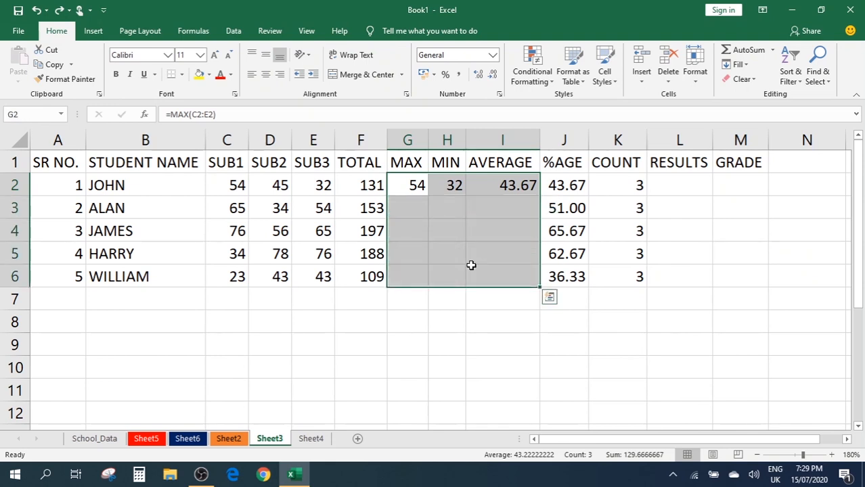
{"action": "key", "text": "ctrl+d"}
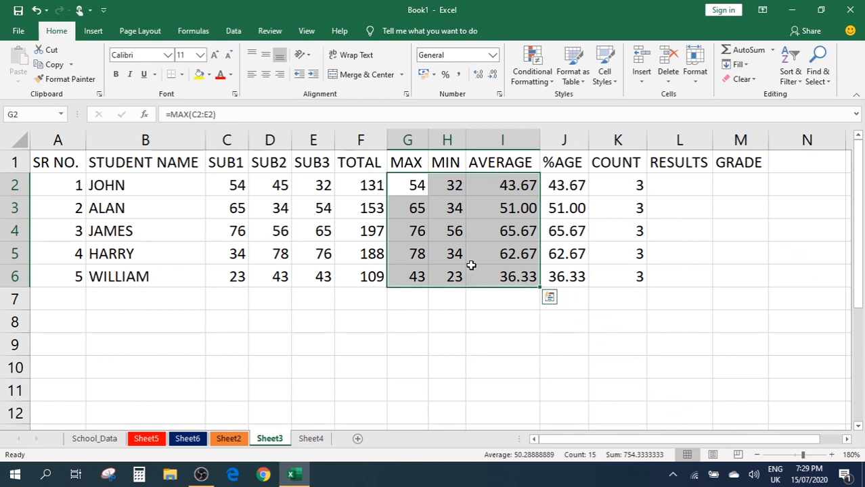
{"action": "left_click", "coordinate": [598, 205]}
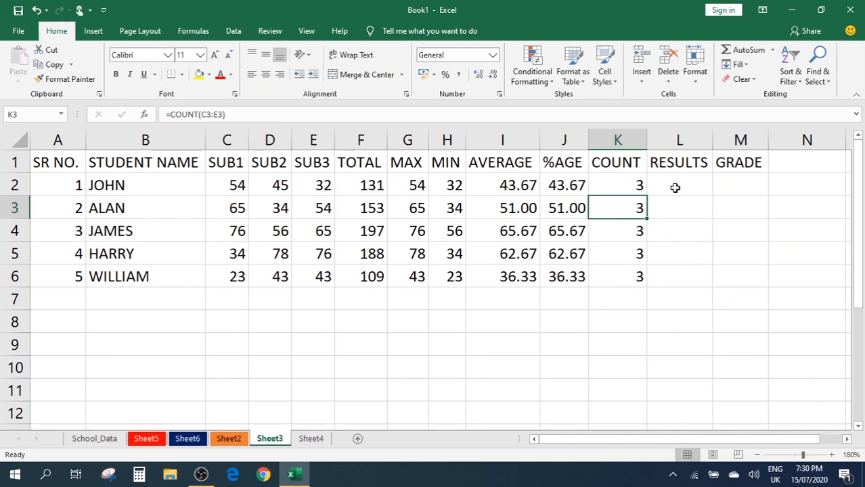
{"action": "left_click_drag", "start_coordinate": [675, 186], "coordinate": [722, 279]}
{"action": "left_click", "coordinate": [443, 303]}
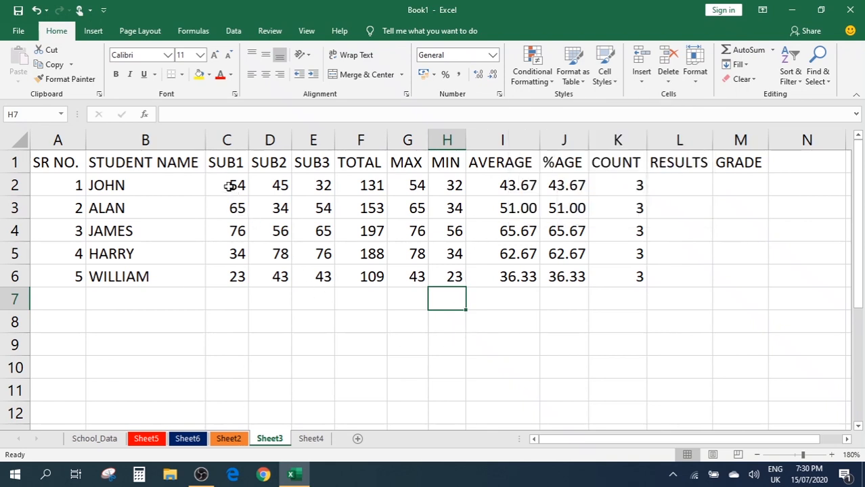
{"action": "left_click_drag", "start_coordinate": [229, 187], "coordinate": [369, 276]}
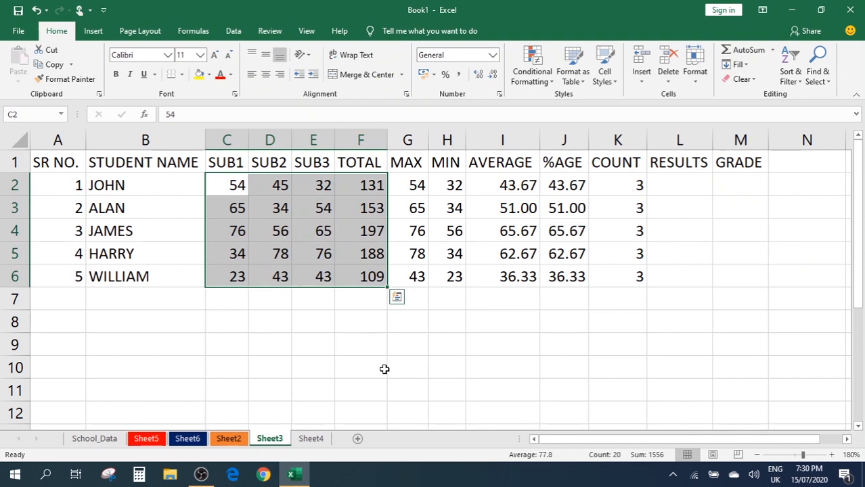
{"action": "left_click", "coordinate": [543, 83]}
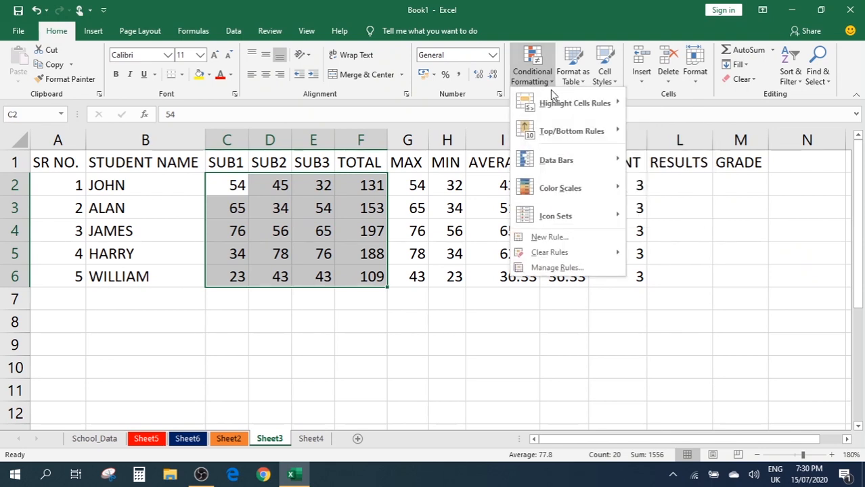
{"action": "mouse_move", "coordinate": [561, 109]}
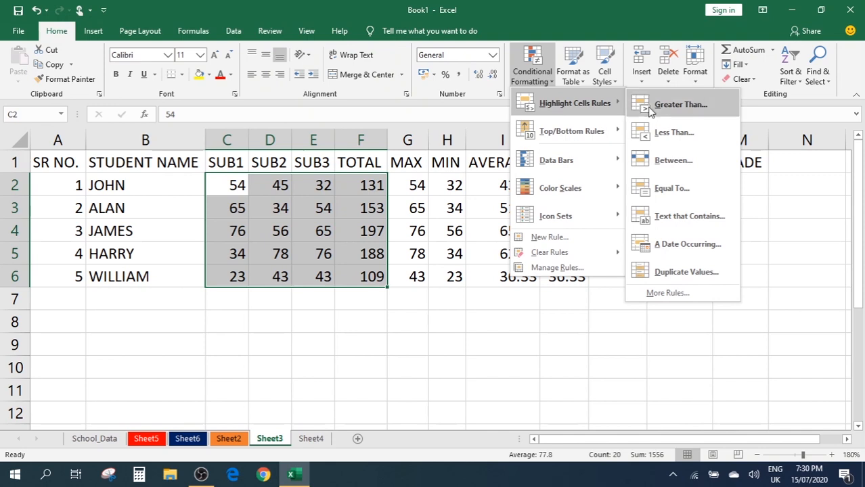
{"action": "mouse_move", "coordinate": [582, 131]}
{"action": "left_click", "coordinate": [681, 105]}
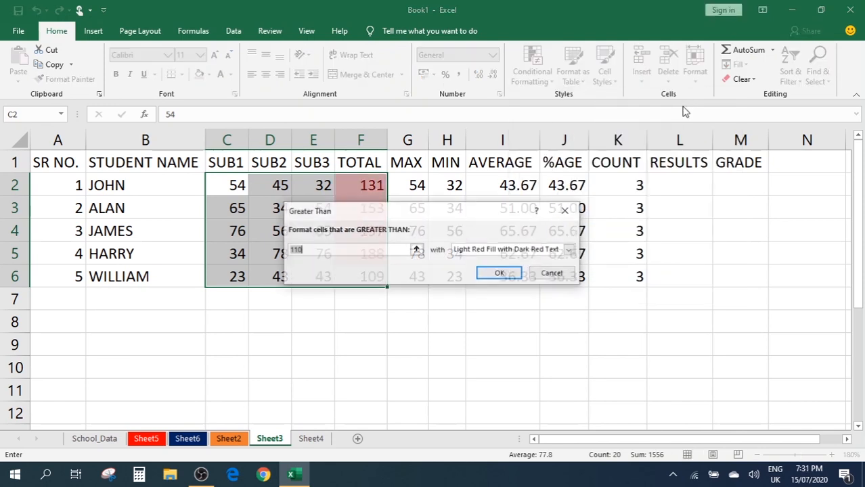
{"action": "left_click", "coordinate": [311, 252]}
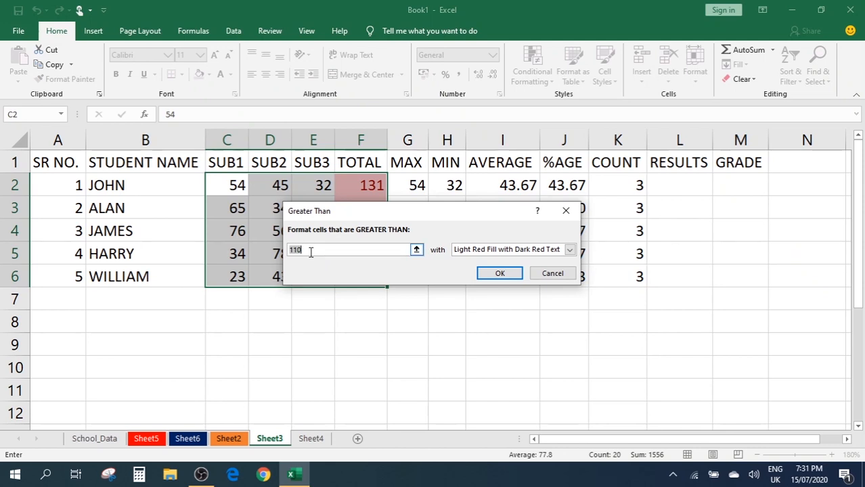
{"action": "left_click", "coordinate": [566, 214]}
{"action": "left_click", "coordinate": [354, 196]}
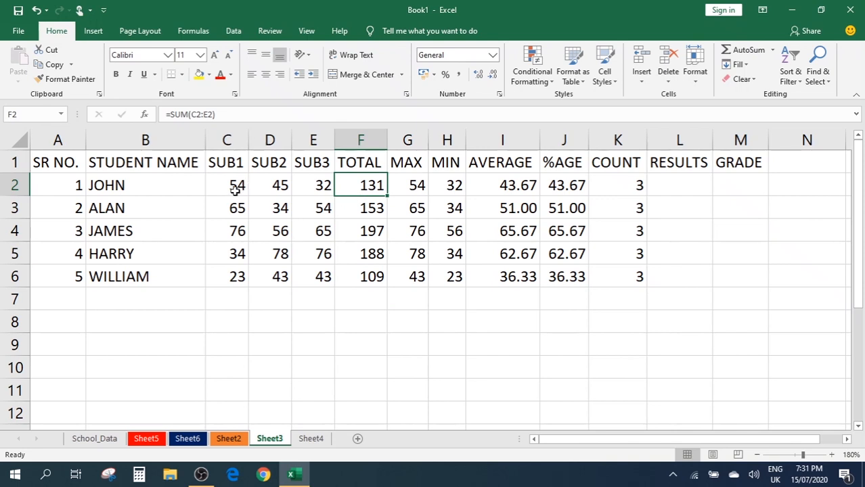
Start a Greater Than conditional formatting rule for the subject marks C2:E6 with 35 as the threshold
{"action": "left_click_drag", "start_coordinate": [235, 190], "coordinate": [297, 266]}
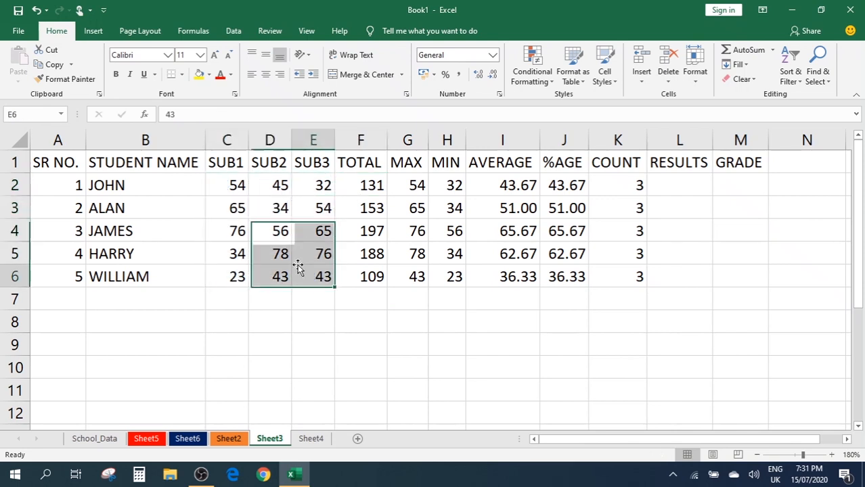
{"action": "left_click", "coordinate": [298, 268]}
{"action": "left_click_drag", "start_coordinate": [228, 187], "coordinate": [317, 271]}
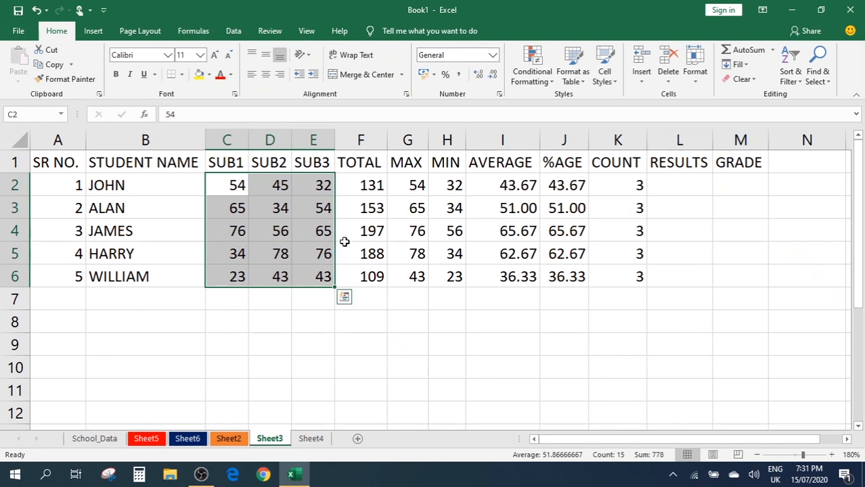
{"action": "left_click", "coordinate": [532, 78]}
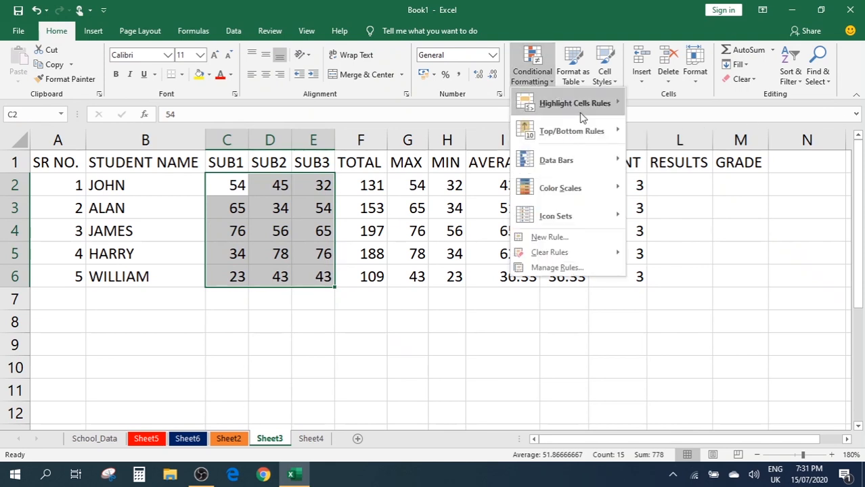
{"action": "left_click", "coordinate": [676, 105]}
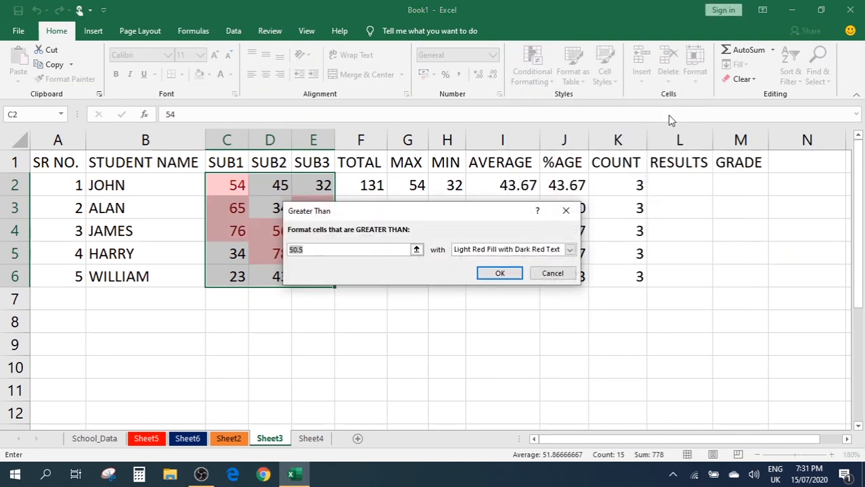
{"action": "left_click", "coordinate": [371, 254]}
{"action": "key", "text": "BackSpace"}
{"action": "key", "text": "BackSpace"}
{"action": "key", "text": "BackSpace"}
{"action": "key", "text": "BackSpace"}
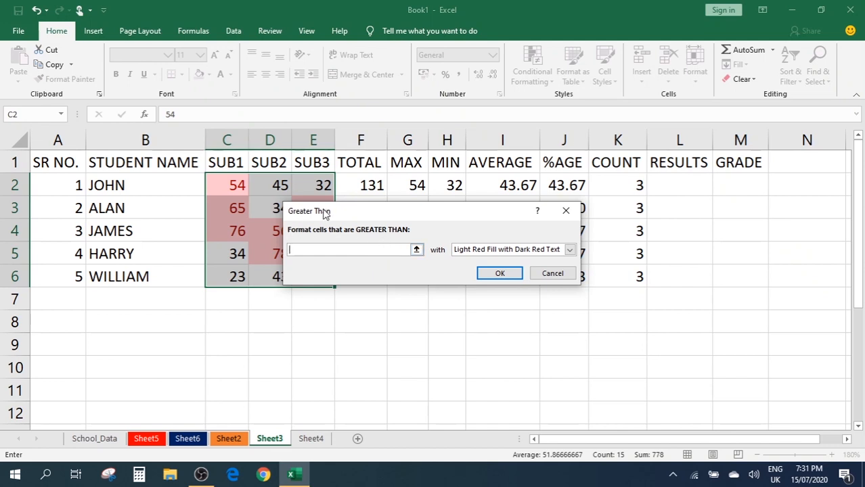
{"action": "type", "text": "35"}
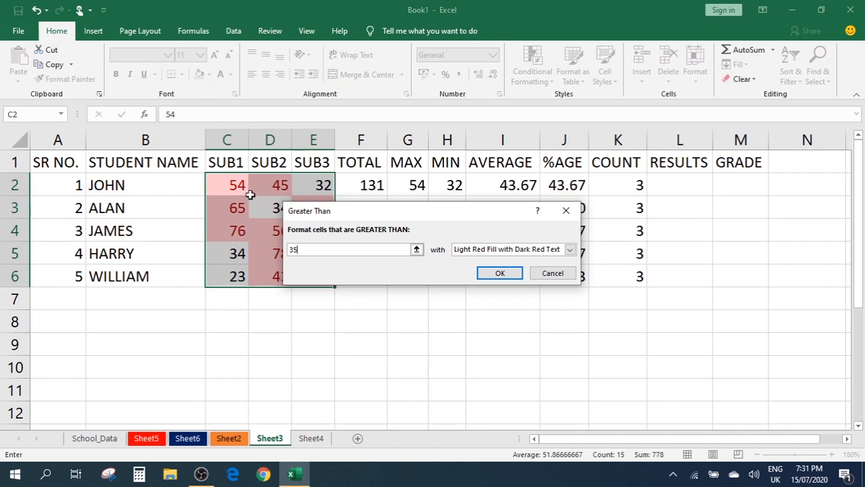
Preview the Green Fill with Dark Green Text, Light Red Fill, Red Text and Red Border formats for the Greater Than rule
{"action": "left_click", "coordinate": [498, 251]}
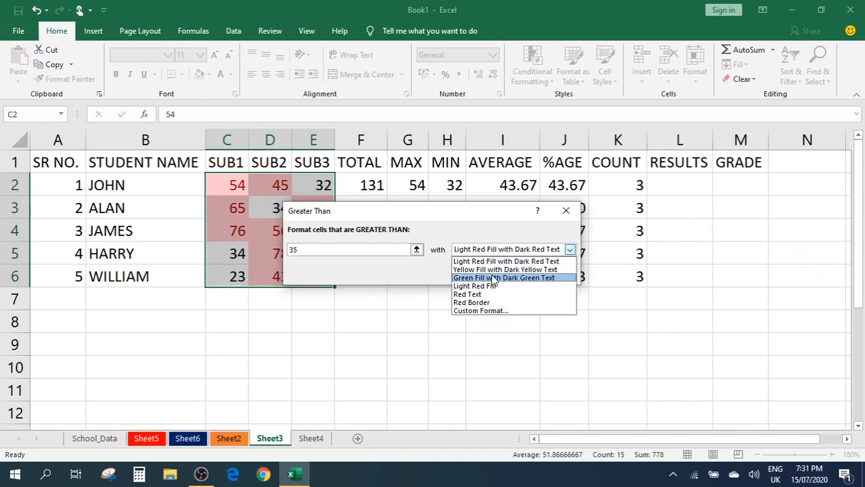
{"action": "key", "text": "Escape"}
{"action": "key", "text": "Down"}
{"action": "key", "text": "Down"}
{"action": "left_click", "coordinate": [487, 250]}
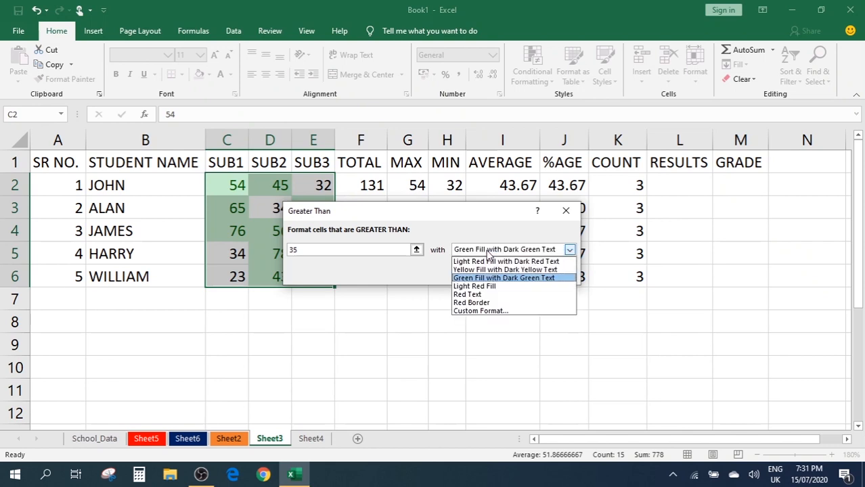
{"action": "left_click", "coordinate": [473, 286]}
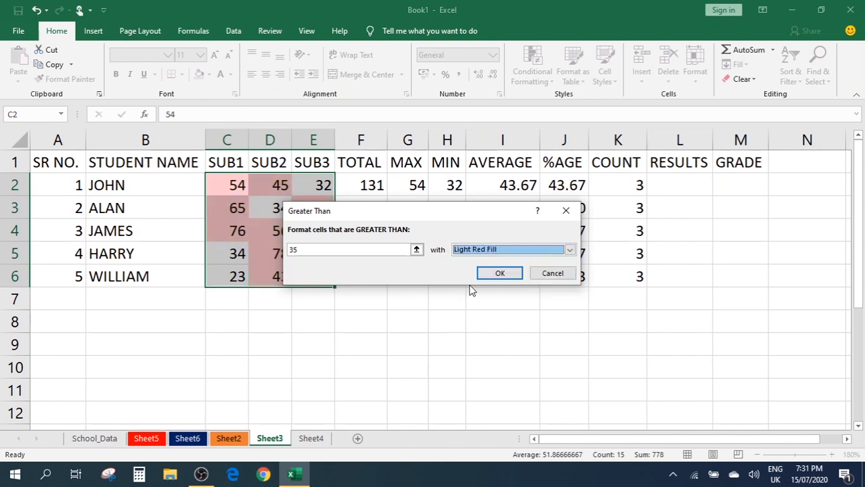
{"action": "left_click", "coordinate": [478, 250]}
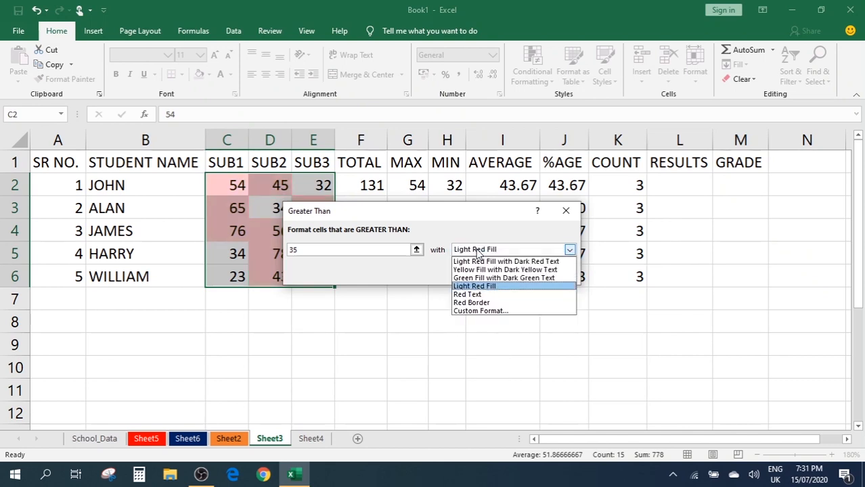
{"action": "left_click", "coordinate": [473, 295]}
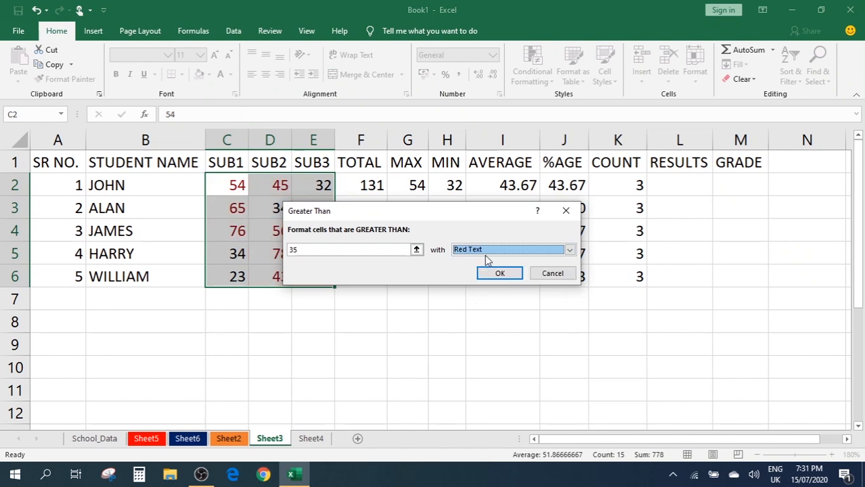
{"action": "left_click", "coordinate": [485, 253]}
{"action": "left_click", "coordinate": [473, 304]}
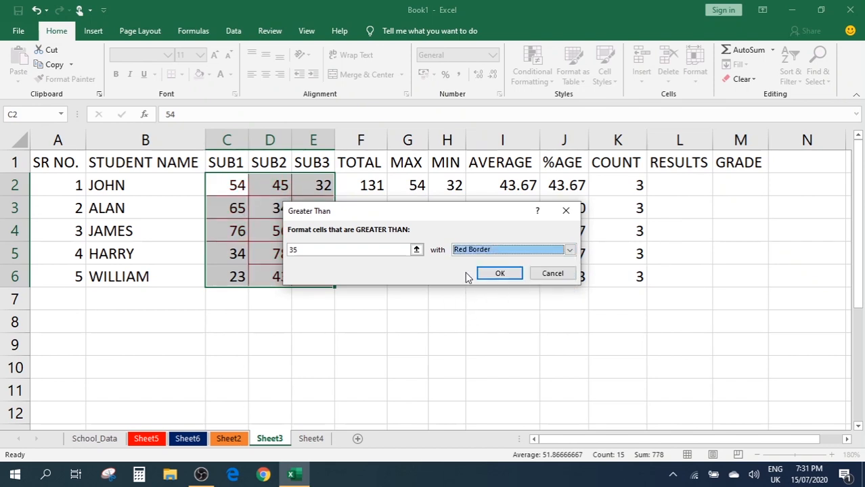
{"action": "left_click", "coordinate": [479, 252]}
{"action": "left_click", "coordinate": [475, 286]}
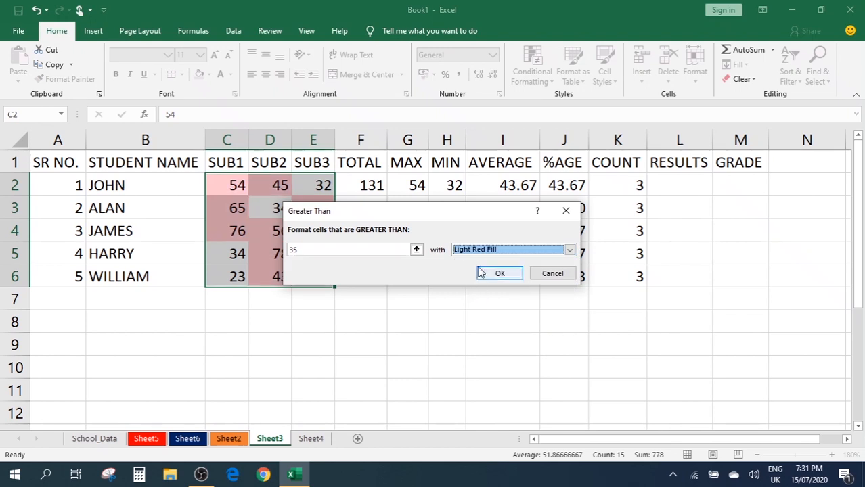
{"action": "left_click", "coordinate": [479, 251]}
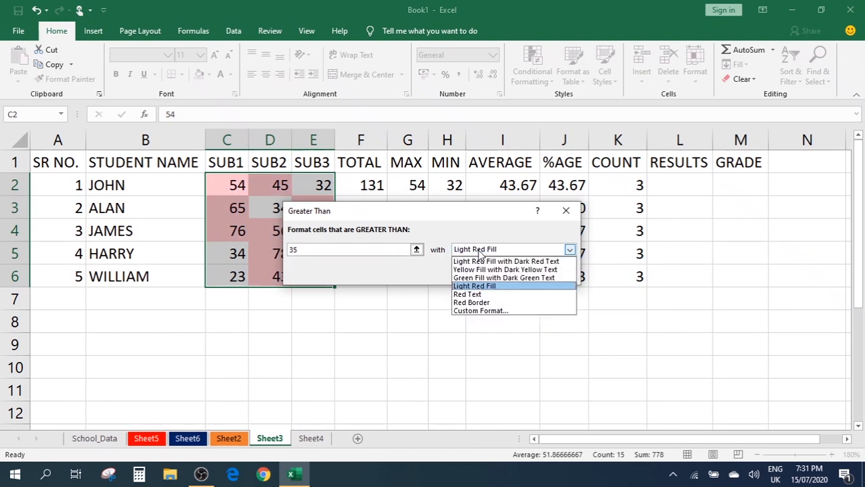
{"action": "left_click", "coordinate": [485, 311]}
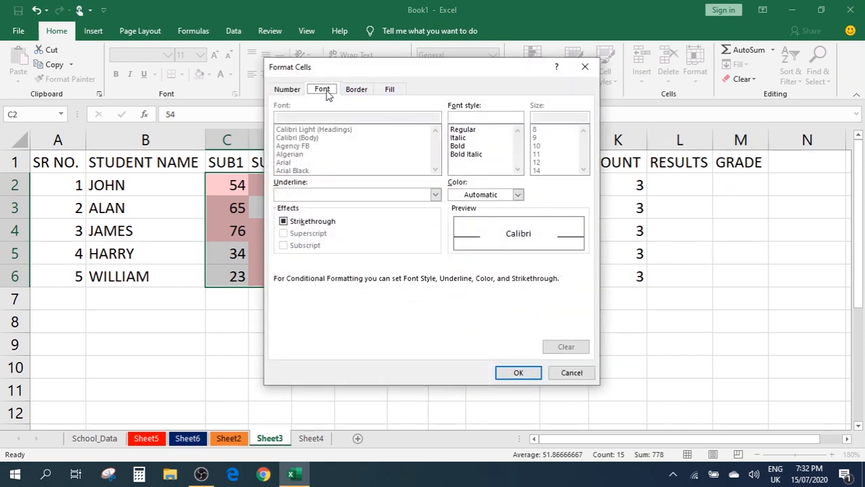
{"action": "left_click", "coordinate": [393, 89]}
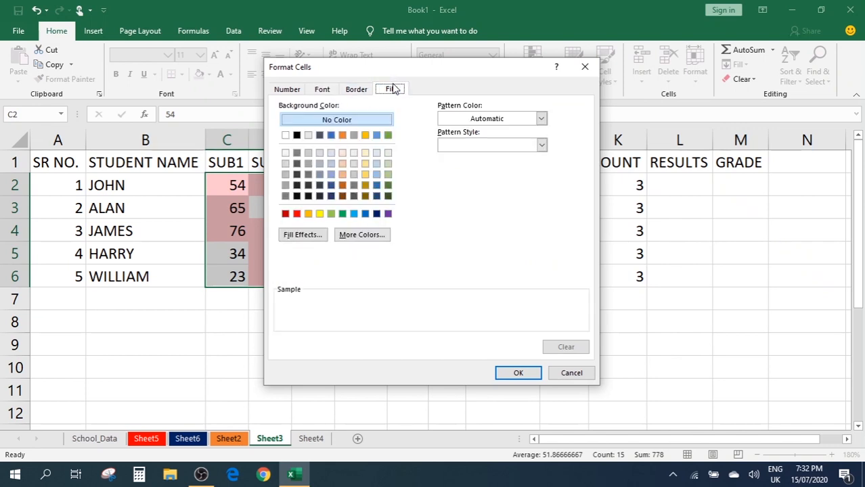
{"action": "left_click", "coordinate": [326, 89]}
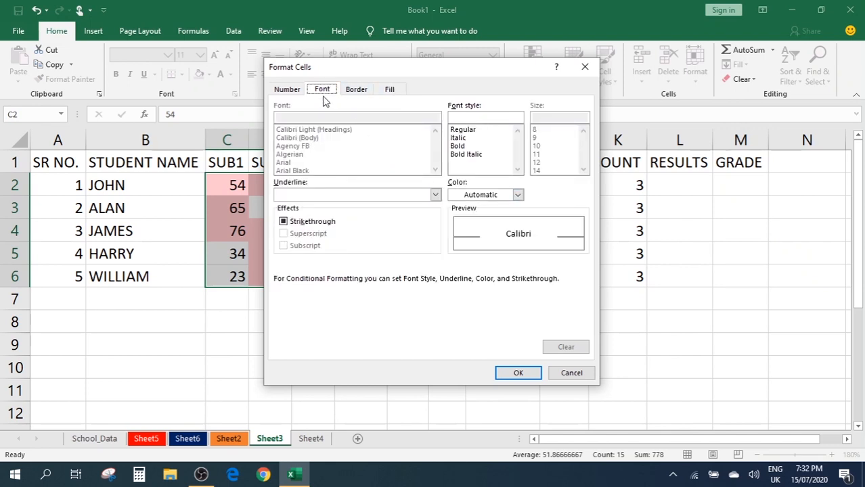
{"action": "left_click", "coordinate": [491, 195]}
{"action": "left_click", "coordinate": [491, 195]}
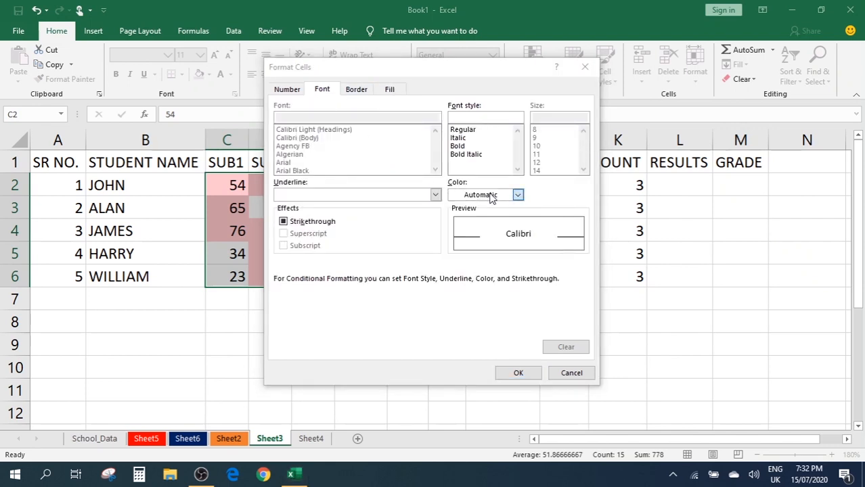
{"action": "left_click", "coordinate": [574, 374]}
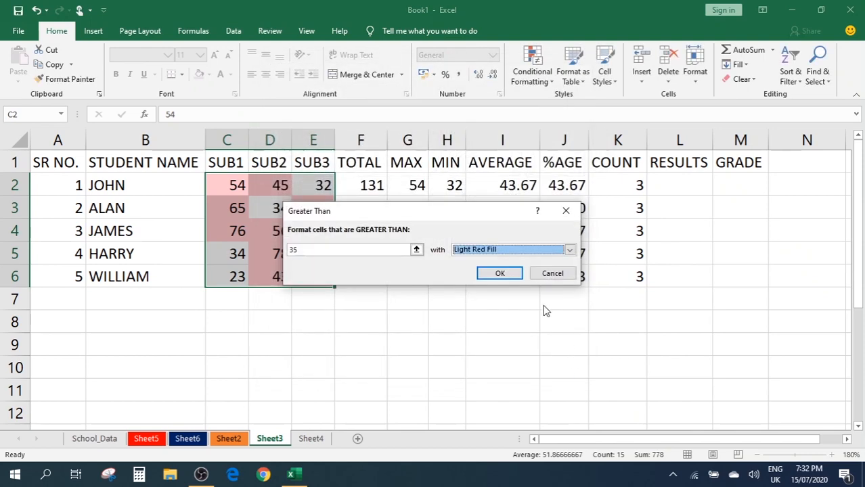
{"action": "left_click", "coordinate": [563, 210]}
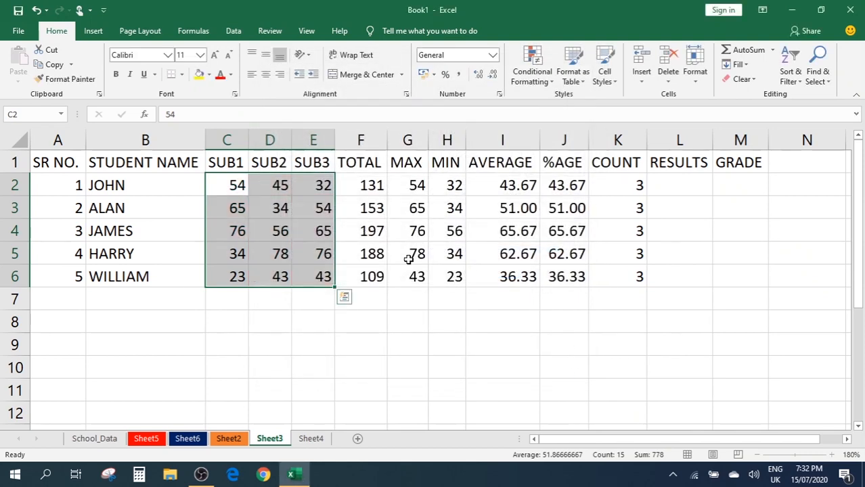
Highlight the subject marks in C2:E6 that are greater than 70 using Green Fill with Dark Green Text
{"action": "left_click", "coordinate": [278, 215]}
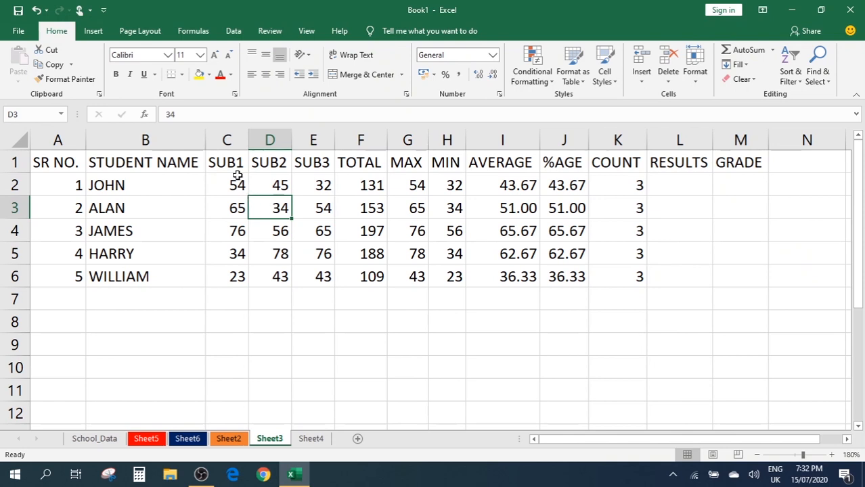
{"action": "left_click_drag", "start_coordinate": [236, 181], "coordinate": [326, 277]}
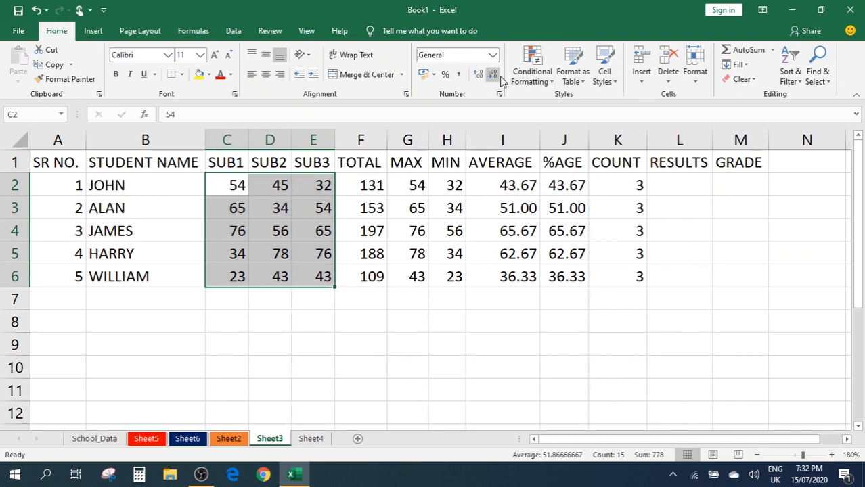
{"action": "left_click", "coordinate": [534, 74]}
{"action": "mouse_move", "coordinate": [586, 111]}
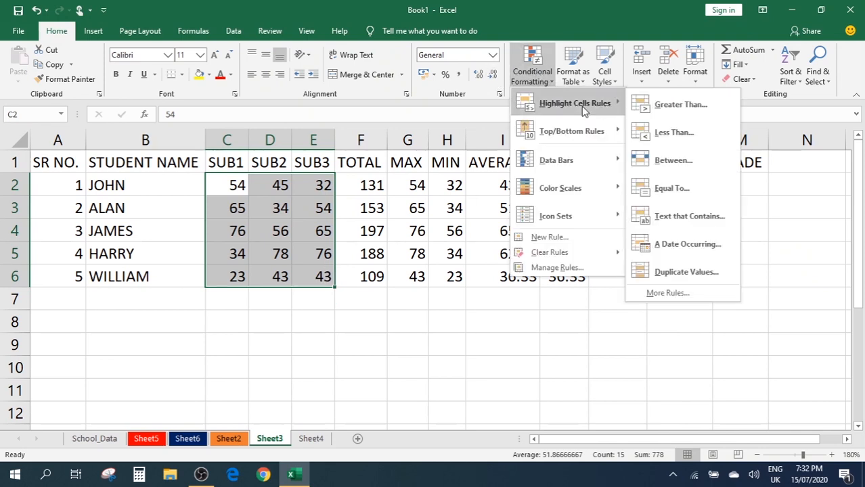
{"action": "left_click", "coordinate": [673, 100]}
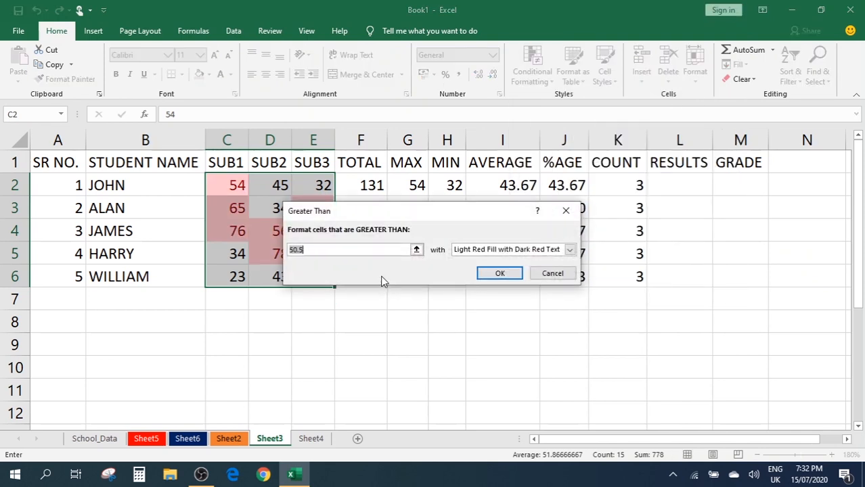
{"action": "type", "text": "70"}
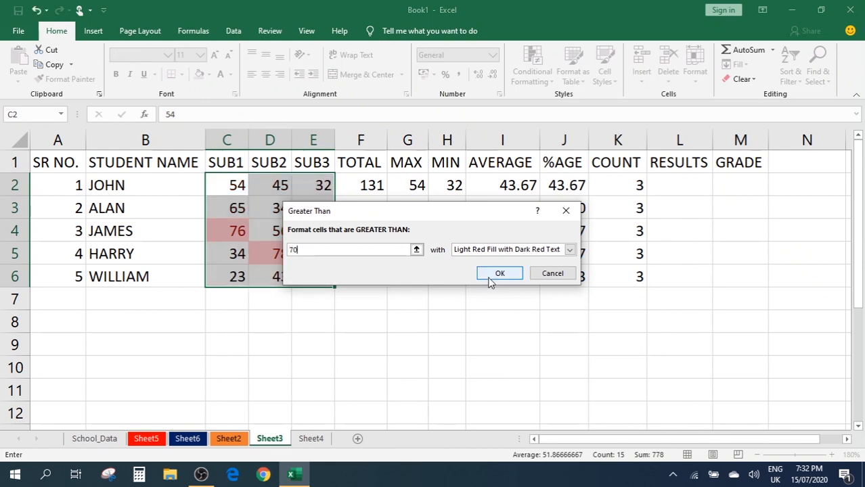
{"action": "left_click", "coordinate": [505, 252]}
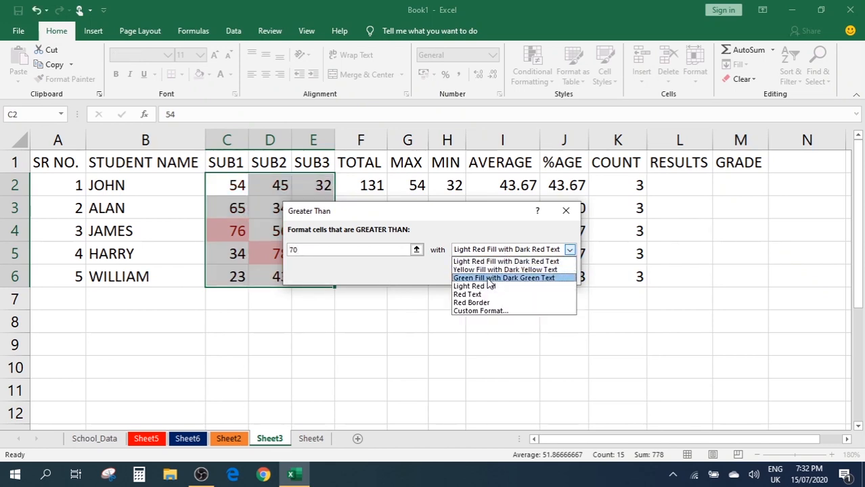
{"action": "left_click", "coordinate": [488, 278]}
{"action": "left_click", "coordinate": [500, 272]}
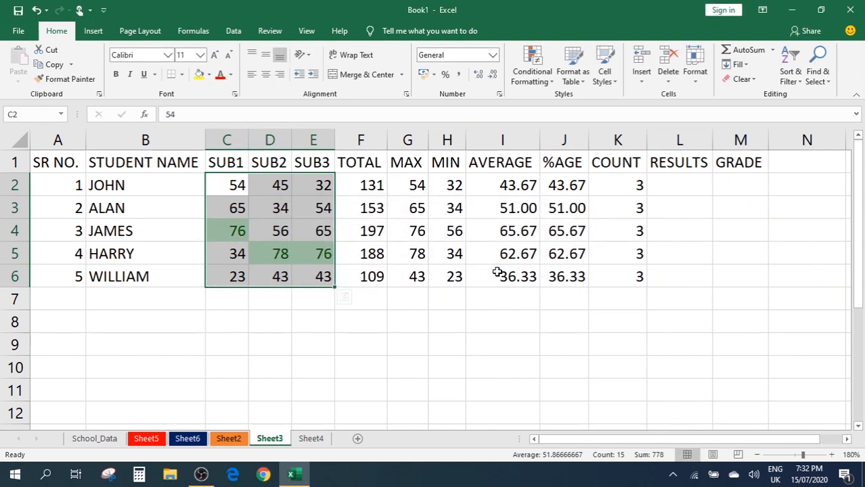
Add a highlight rule to C2:E6 that shows marks less than 35 in Red Text
{"action": "left_click", "coordinate": [538, 77]}
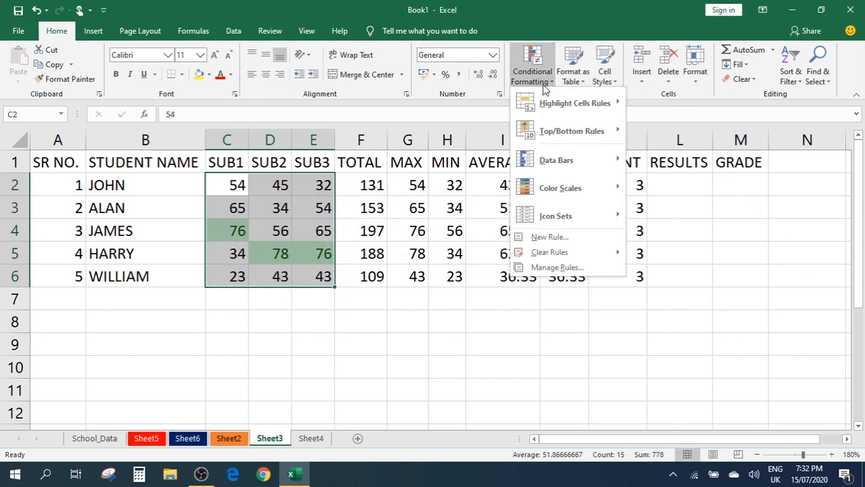
{"action": "mouse_move", "coordinate": [568, 105]}
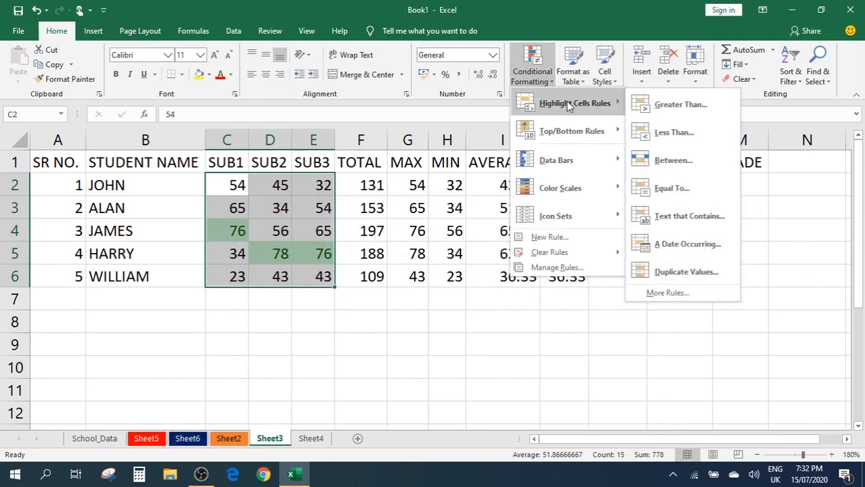
{"action": "left_click", "coordinate": [672, 134]}
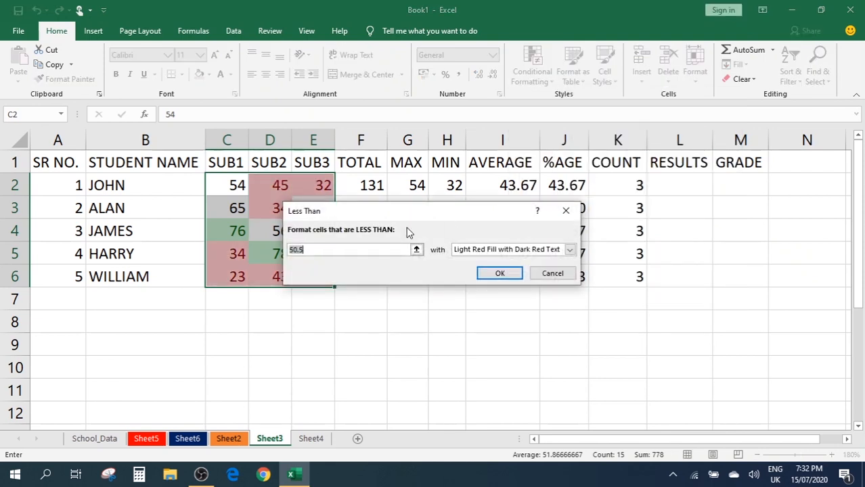
{"action": "type", "text": "35"}
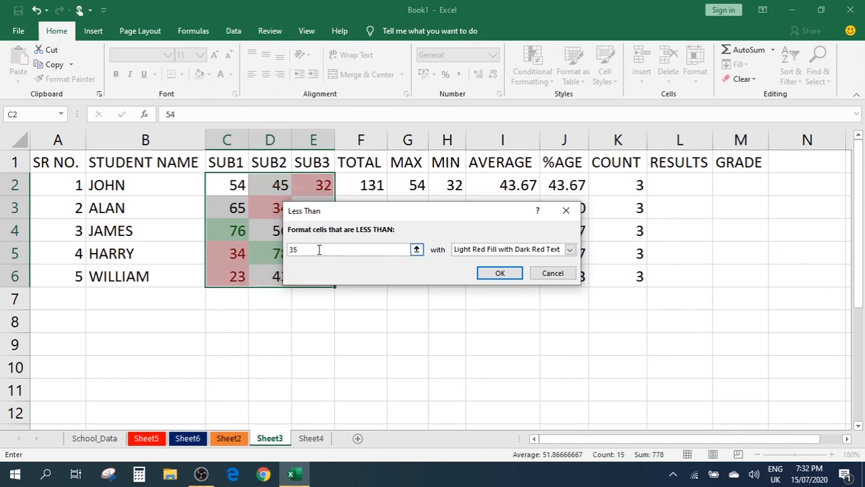
{"action": "left_click", "coordinate": [488, 250]}
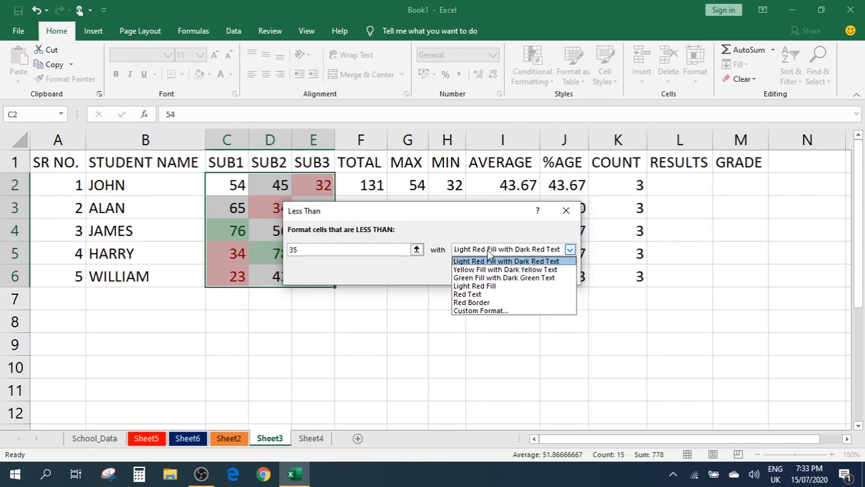
{"action": "left_click", "coordinate": [474, 286]}
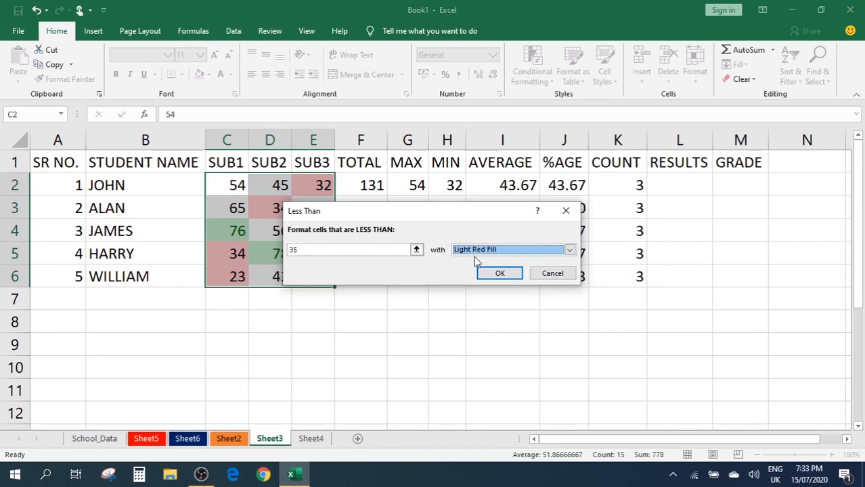
{"action": "left_click", "coordinate": [475, 252]}
{"action": "left_click", "coordinate": [464, 294]}
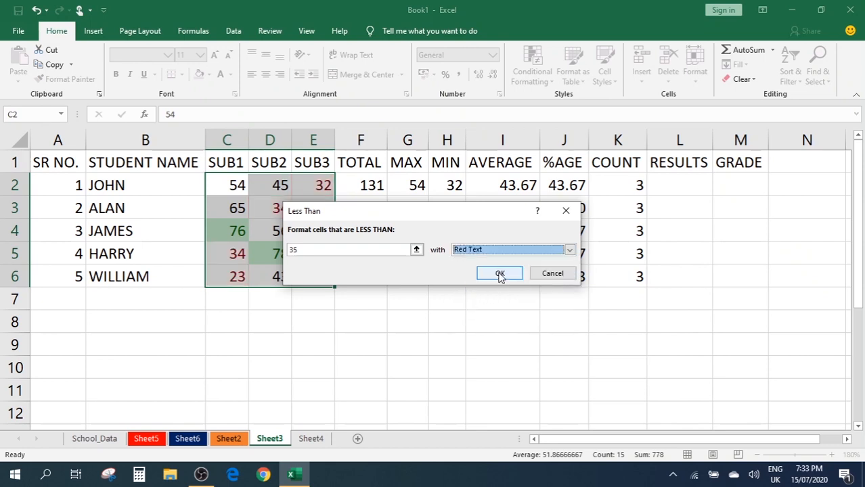
{"action": "left_click", "coordinate": [499, 275]}
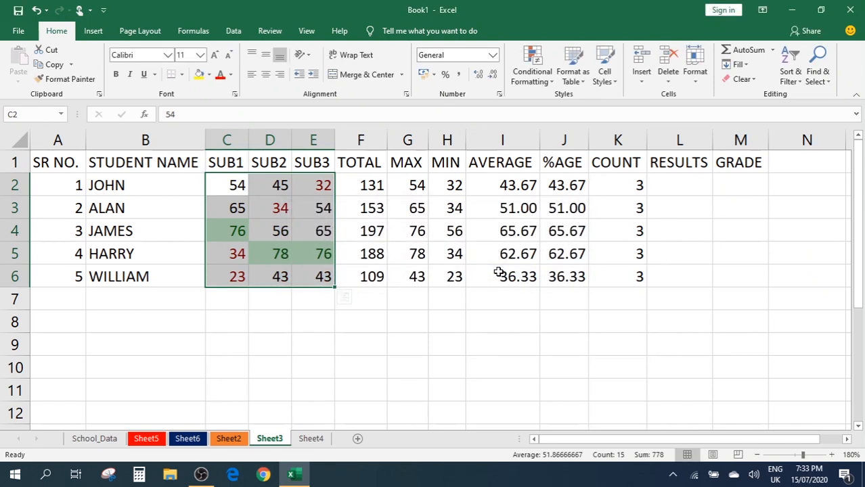
{"action": "left_click", "coordinate": [536, 84]}
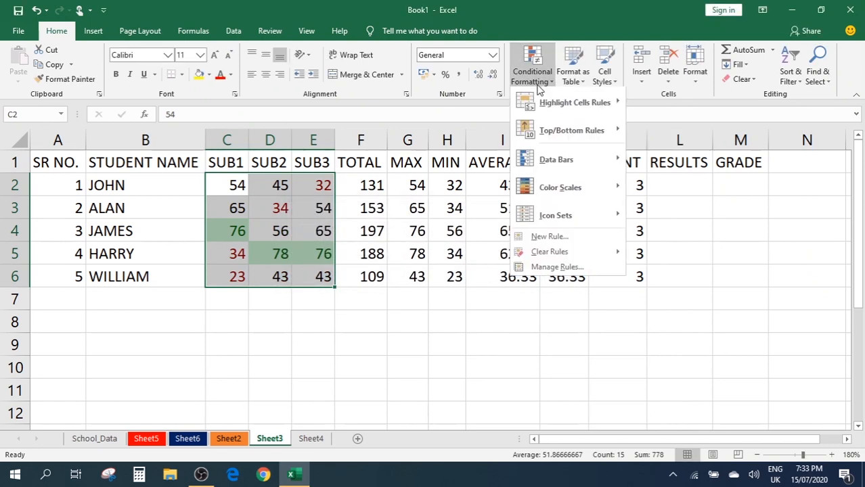
{"action": "mouse_move", "coordinate": [586, 107]}
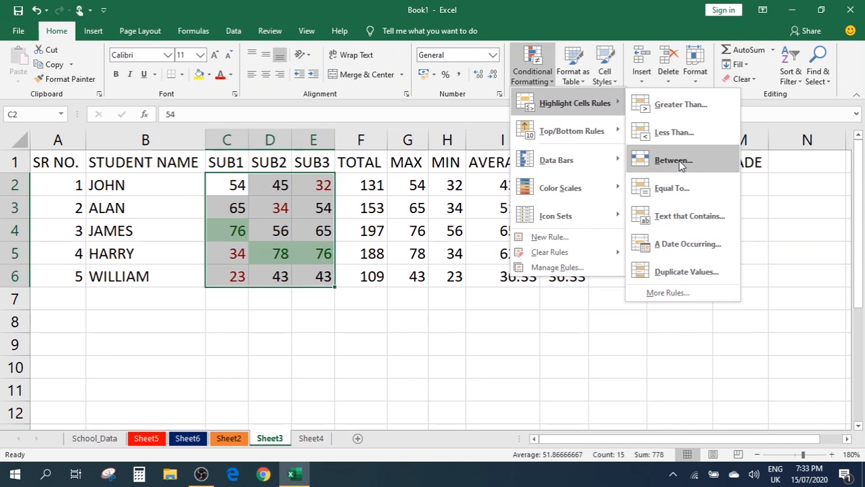
{"action": "left_click", "coordinate": [352, 350]}
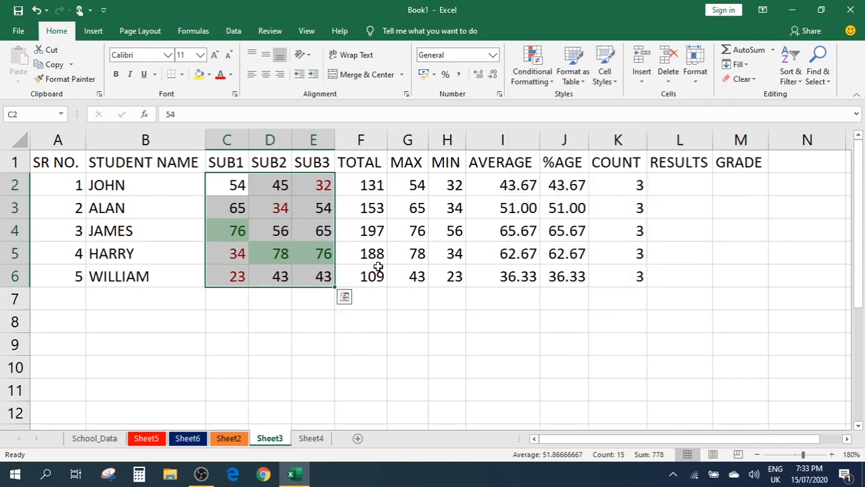
Highlight the totals in F2:F6 that are between 150 and 200 using Yellow Fill with Dark Yellow Text
{"action": "left_click", "coordinate": [383, 203]}
{"action": "left_click_drag", "start_coordinate": [367, 180], "coordinate": [377, 270]}
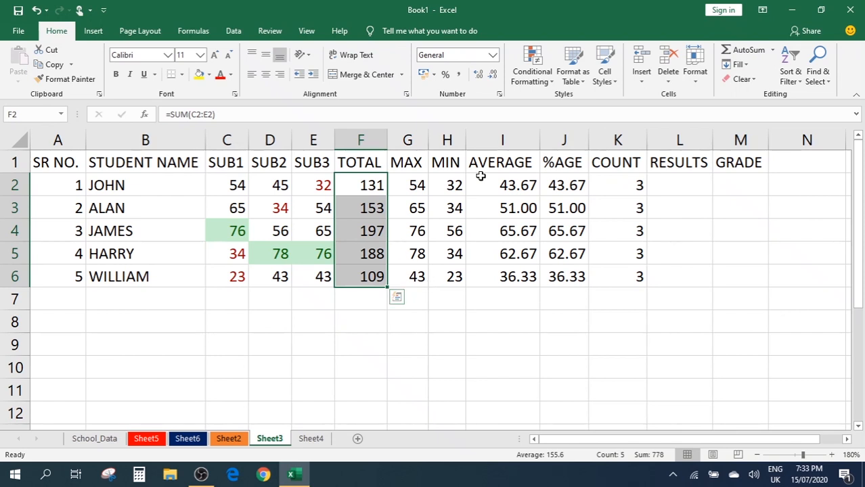
{"action": "left_click", "coordinate": [535, 74]}
{"action": "mouse_move", "coordinate": [568, 105]}
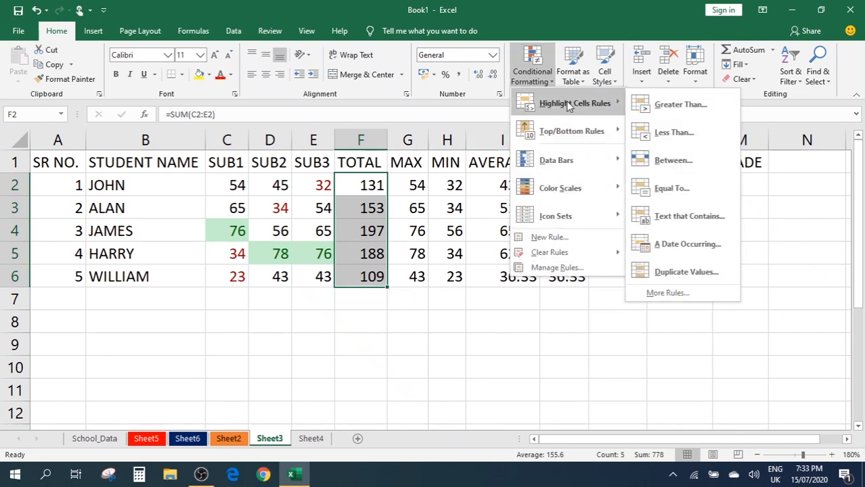
{"action": "left_click", "coordinate": [681, 163]}
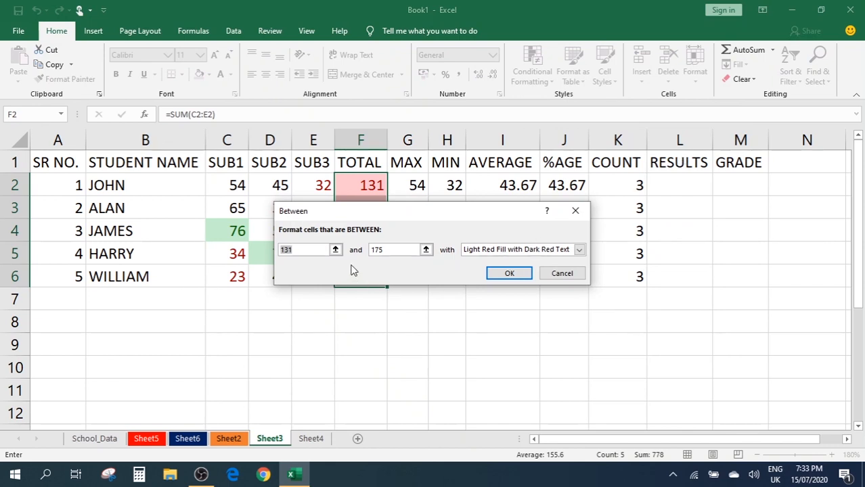
{"action": "type", "text": "150"}
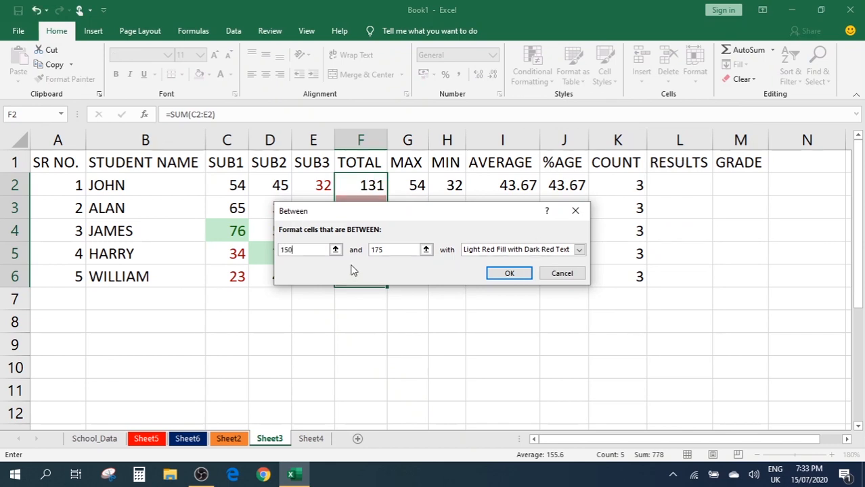
{"action": "key", "text": "Tab"}
{"action": "type", "text": "200"}
{"action": "left_click", "coordinate": [542, 251]}
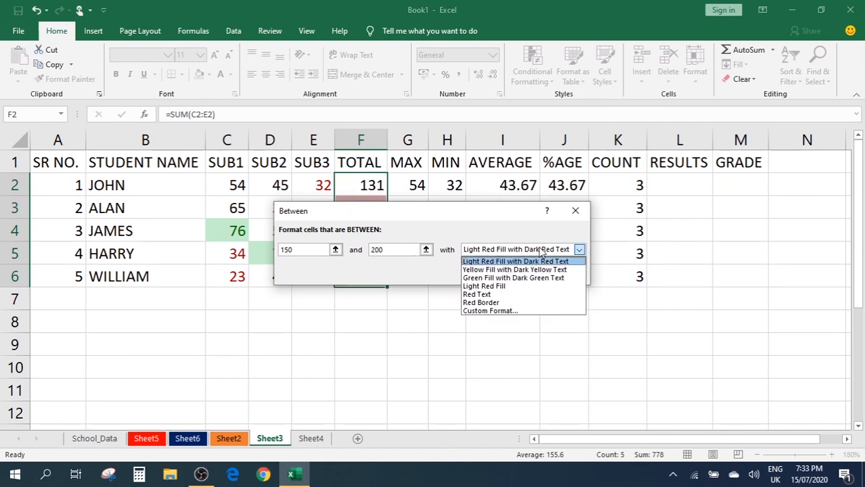
{"action": "left_click", "coordinate": [495, 270]}
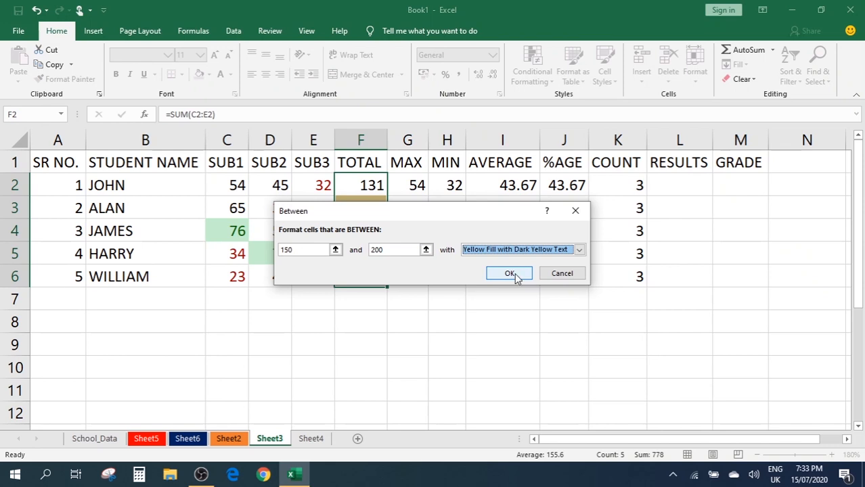
{"action": "left_click", "coordinate": [510, 274]}
{"action": "left_click", "coordinate": [393, 226]}
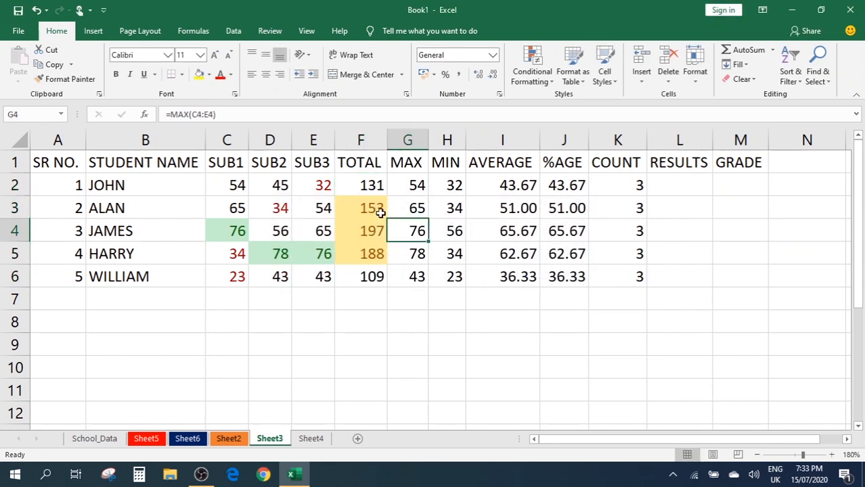
{"action": "left_click", "coordinate": [376, 217]}
{"action": "left_click_drag", "start_coordinate": [377, 219], "coordinate": [363, 250]}
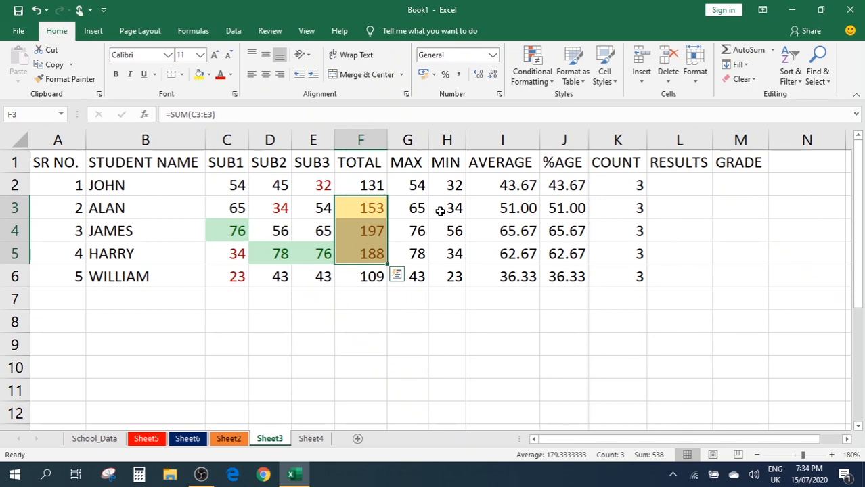
{"action": "left_click", "coordinate": [532, 71]}
{"action": "mouse_move", "coordinate": [599, 107]}
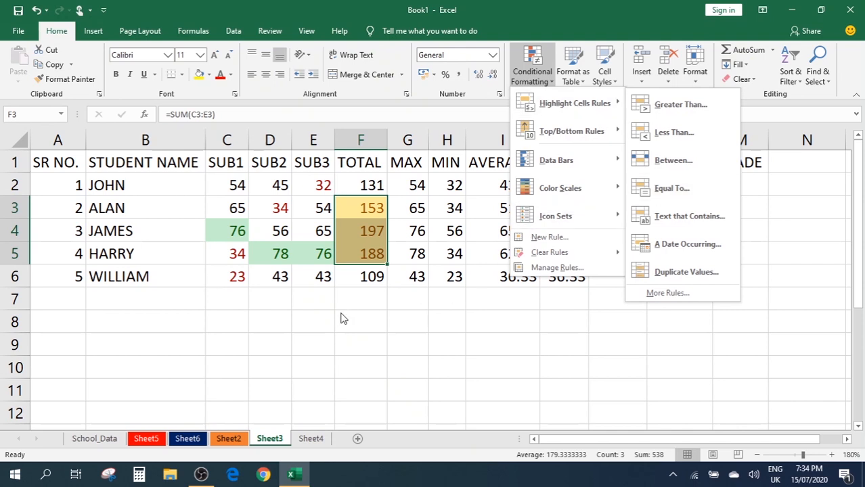
{"action": "key", "text": "Escape"}
{"action": "key", "text": "Escape"}
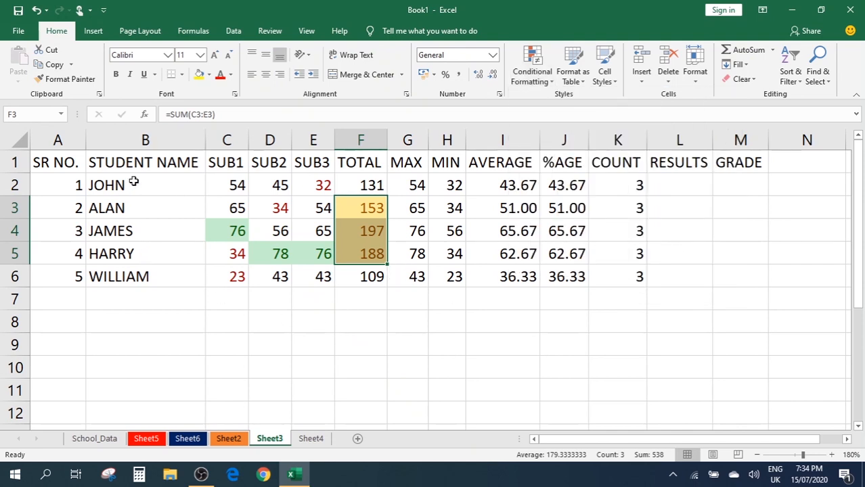
Highlight the student name in B2:B6 that equals the third student's name, using an Equal To rule with Red Border
{"action": "left_click_drag", "start_coordinate": [134, 181], "coordinate": [131, 275]}
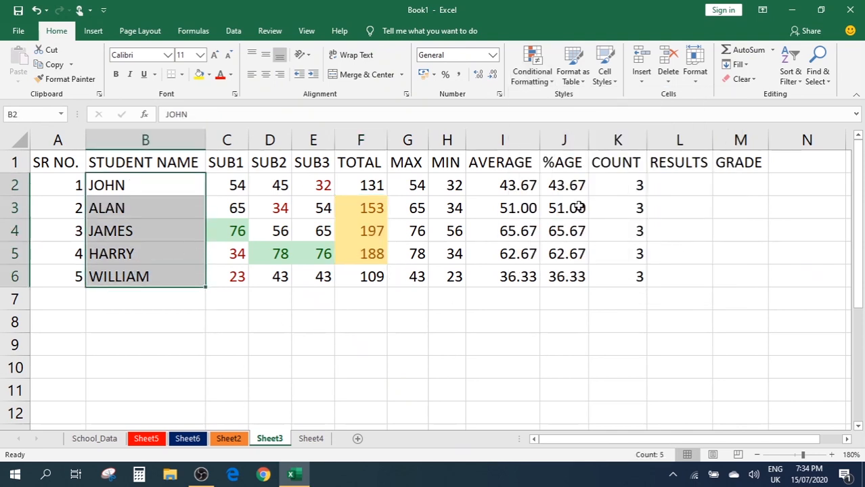
{"action": "left_click", "coordinate": [532, 68]}
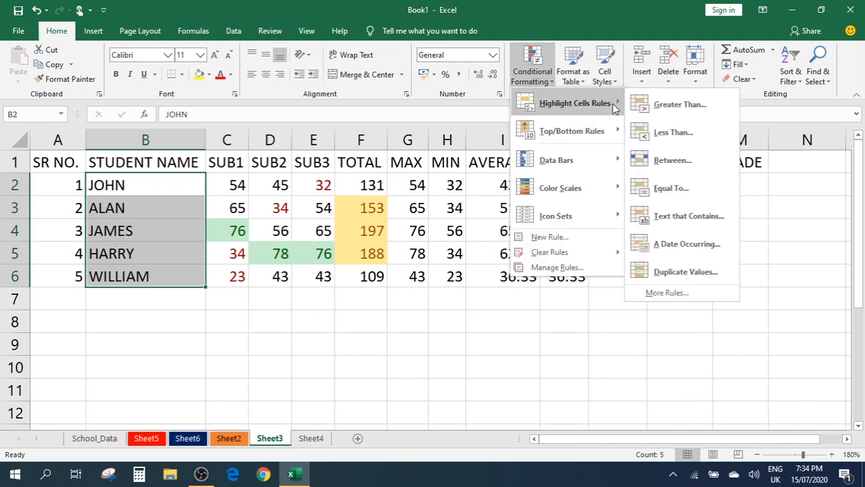
{"action": "left_click", "coordinate": [710, 191]}
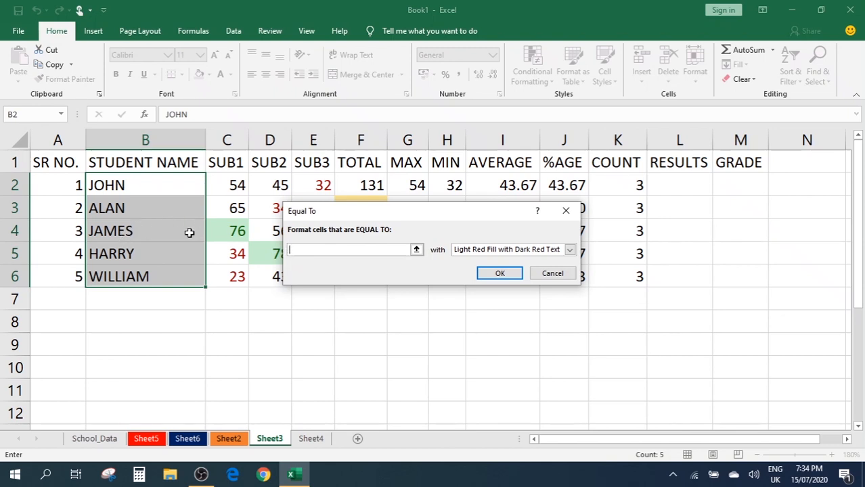
{"action": "type", "text": "JAMES"}
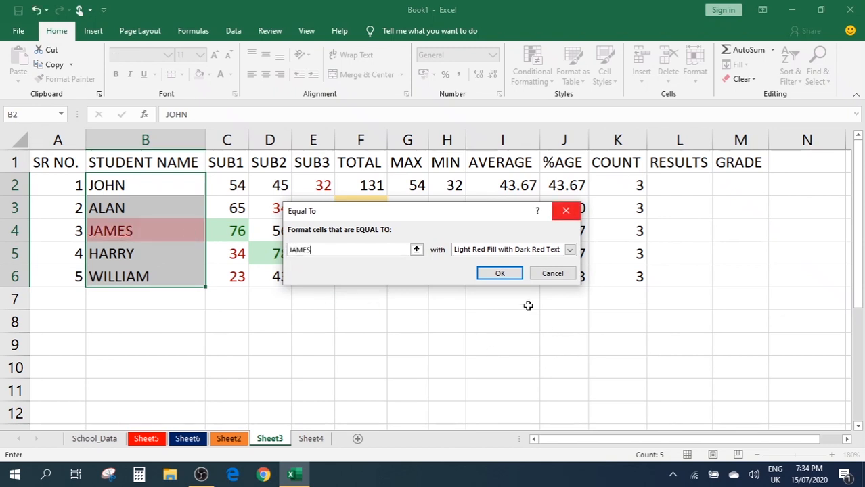
{"action": "left_click", "coordinate": [489, 251]}
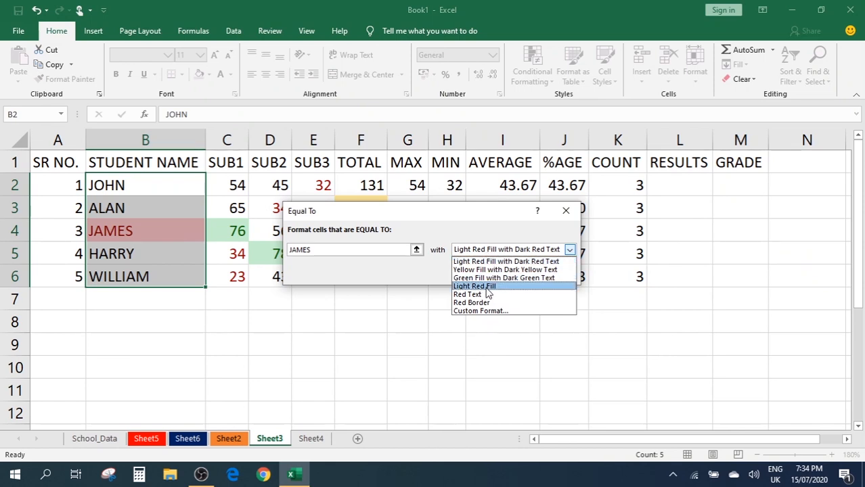
{"action": "left_click", "coordinate": [474, 303]}
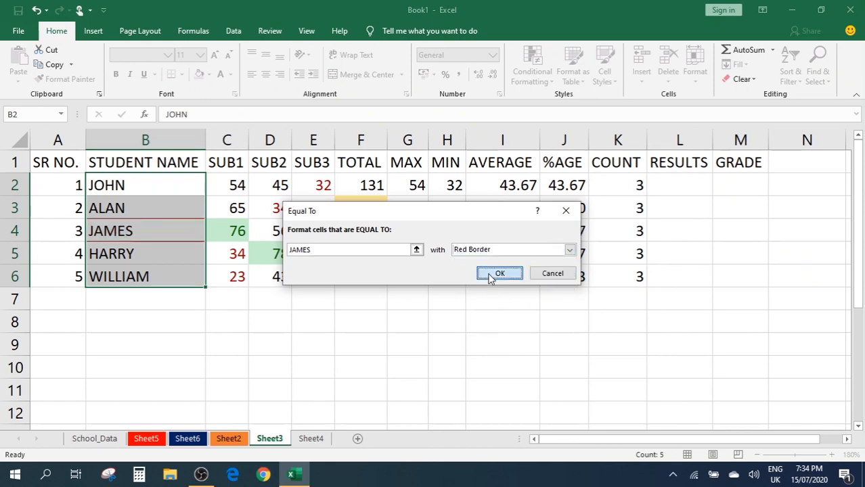
{"action": "left_click", "coordinate": [492, 279]}
{"action": "left_click", "coordinate": [270, 344]}
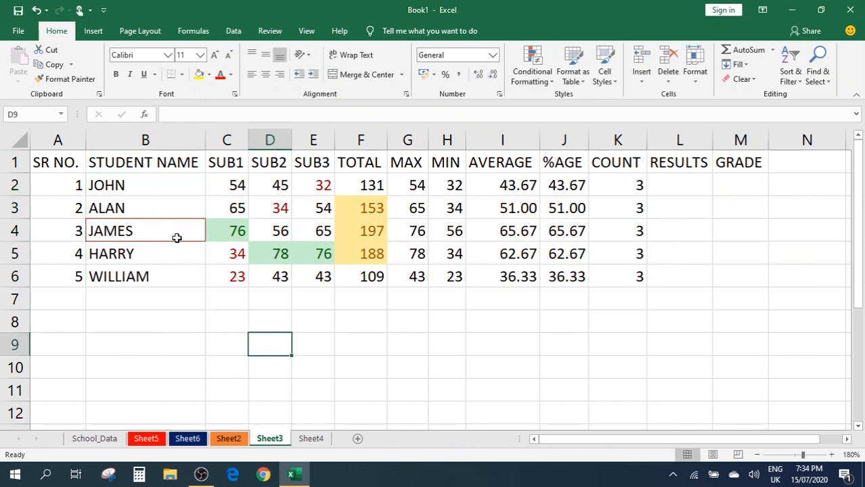
{"action": "left_click", "coordinate": [148, 183]}
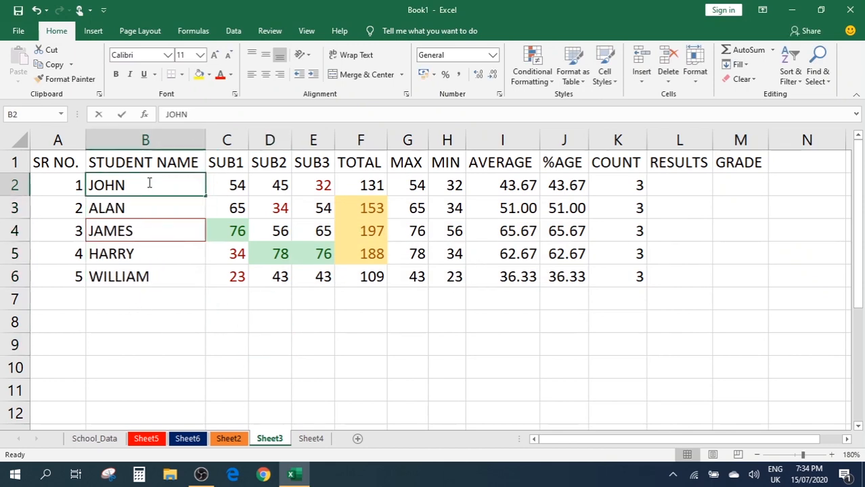
{"action": "key", "text": "F2"}
{"action": "left_click", "coordinate": [237, 234]}
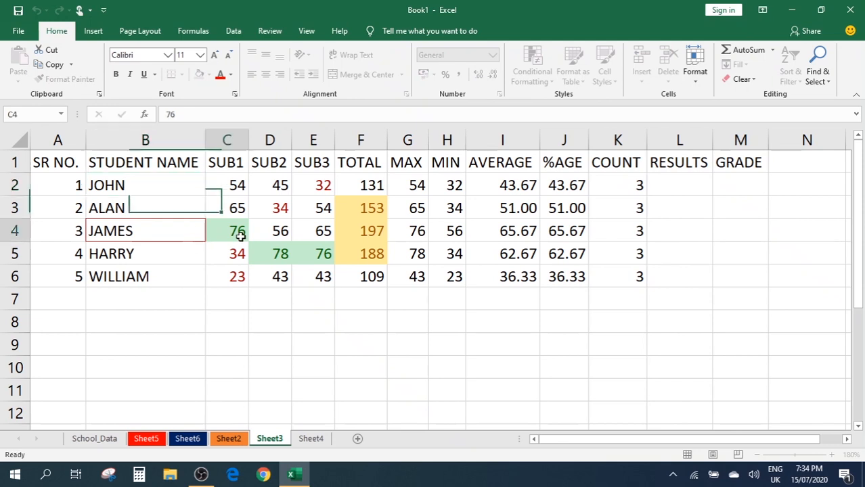
{"action": "left_click_drag", "start_coordinate": [149, 188], "coordinate": [134, 267]}
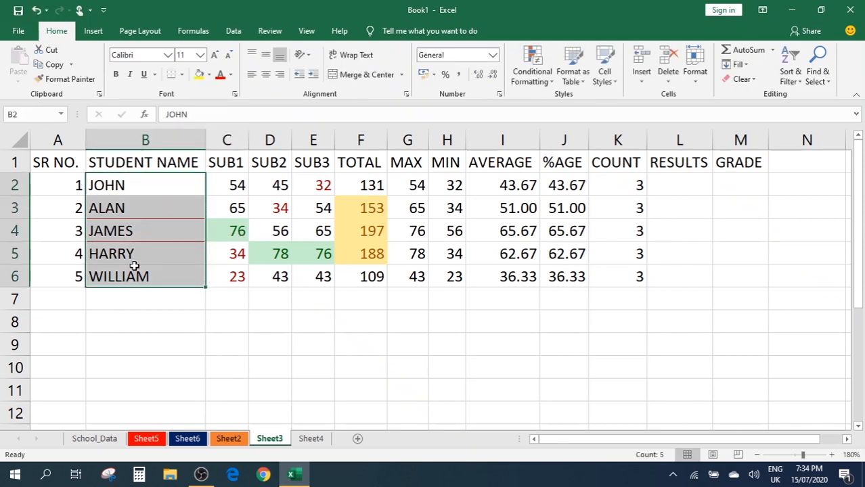
{"action": "left_click", "coordinate": [134, 271]}
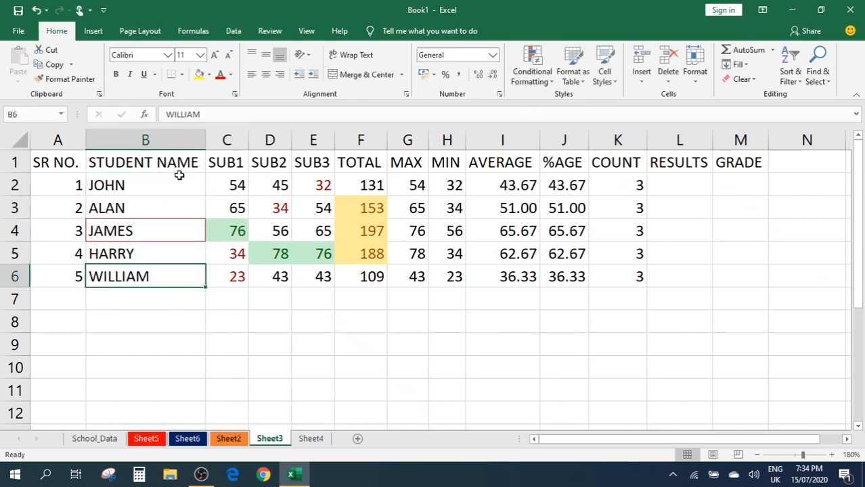
{"action": "left_click", "coordinate": [143, 200]}
Try a Text That Contains highlight rule for the letter H on the student names in B2:B6, and discard it
{"action": "left_click_drag", "start_coordinate": [146, 187], "coordinate": [144, 273]}
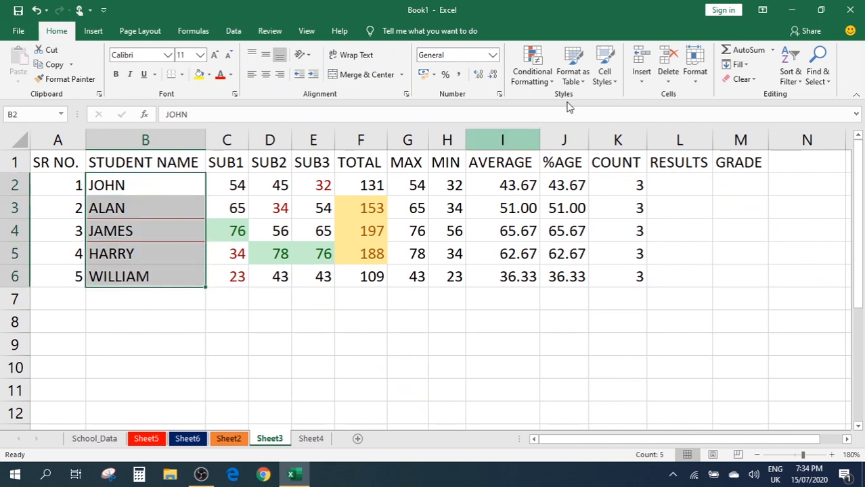
{"action": "left_click", "coordinate": [554, 82]}
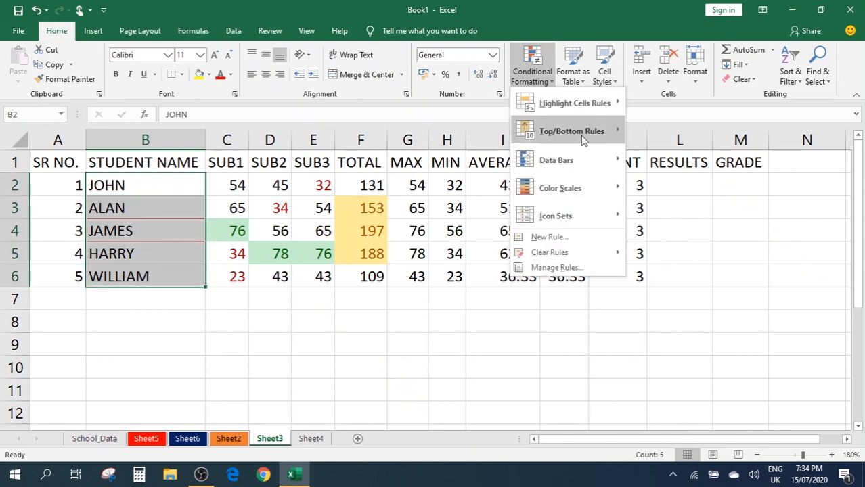
{"action": "mouse_move", "coordinate": [612, 105]}
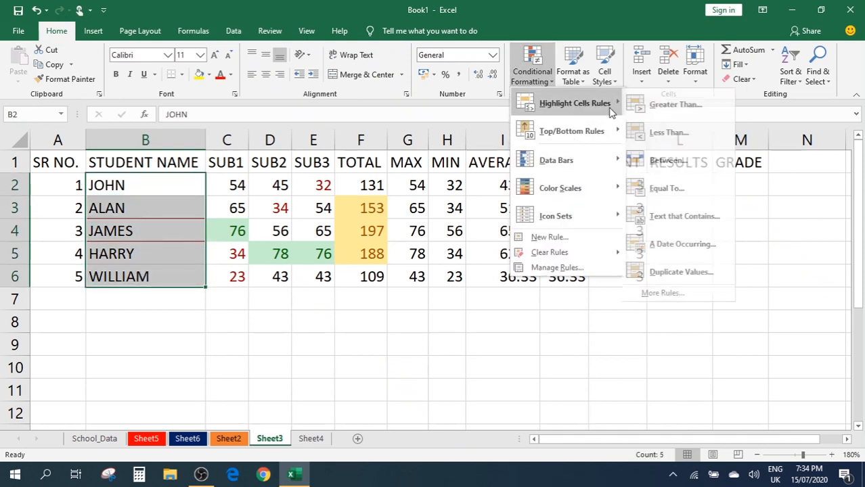
{"action": "left_click", "coordinate": [678, 216]}
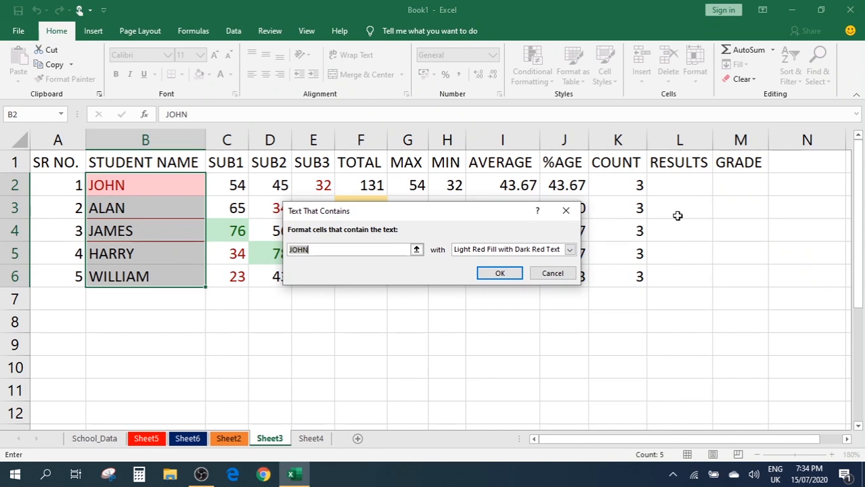
{"action": "type", "text": "H"}
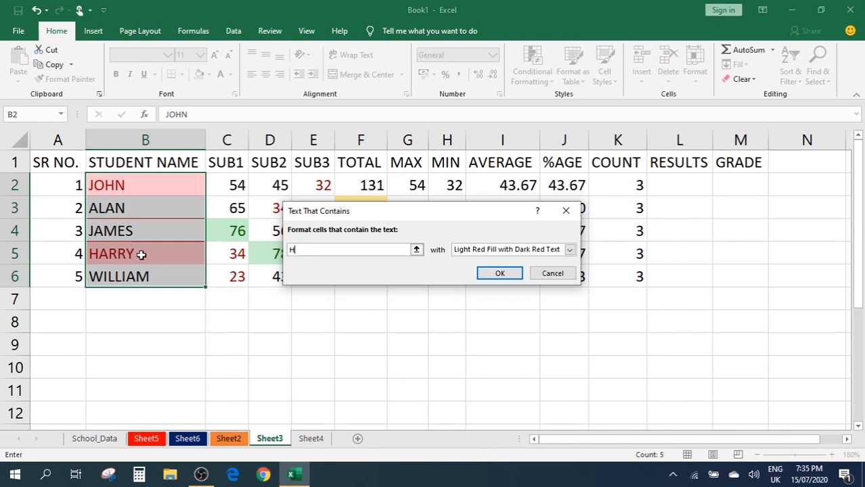
{"action": "left_click", "coordinate": [565, 210]}
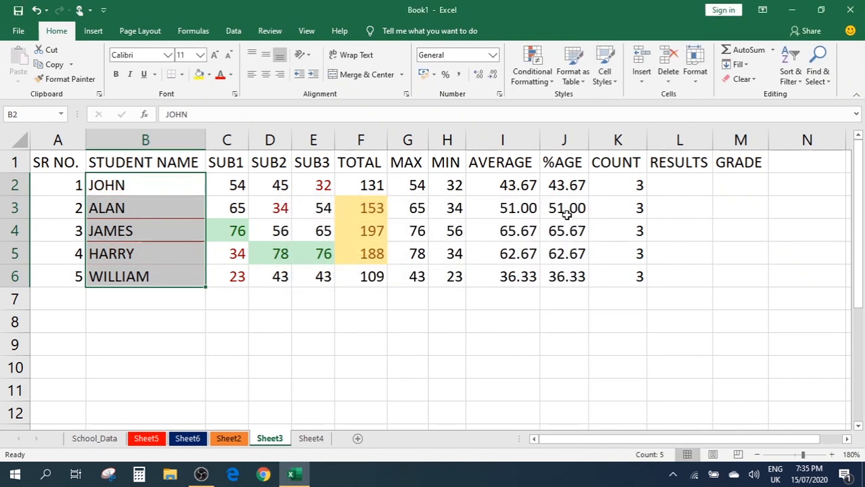
{"action": "left_click", "coordinate": [532, 67]}
{"action": "mouse_move", "coordinate": [603, 139]}
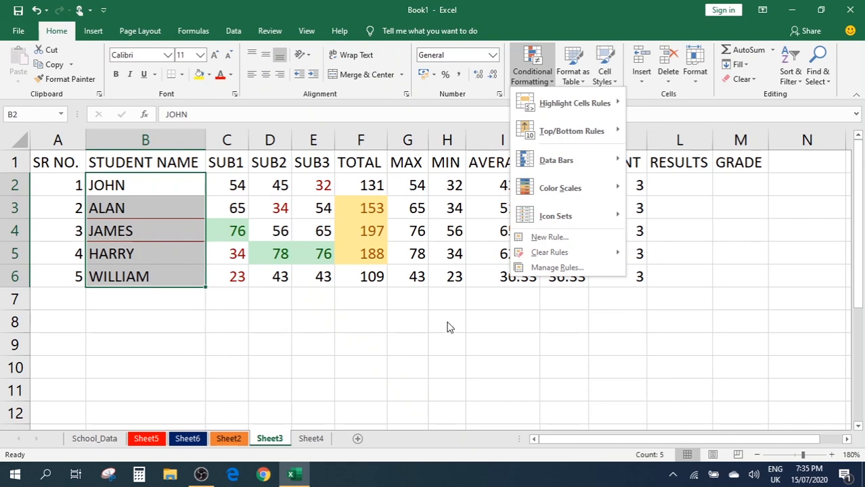
{"action": "scroll", "coordinate": [447, 328], "scroll_direction": "down", "scroll_amount": 4}
{"action": "scroll", "coordinate": [446, 307], "scroll_direction": "up", "scroll_amount": 4}
{"action": "left_click", "coordinate": [168, 342]}
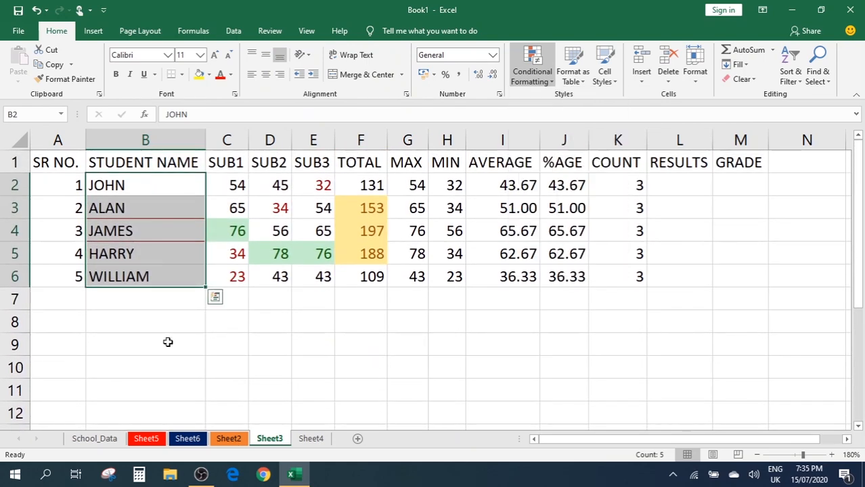
Enter the date 15-07-2020 in B9 and fill the daily date series down to B12
{"action": "left_click", "coordinate": [169, 343]}
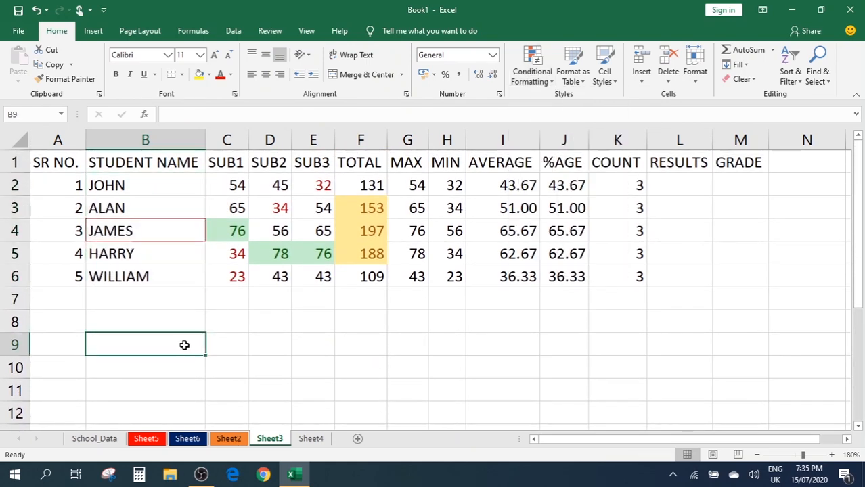
{"action": "type", "text": "15"}
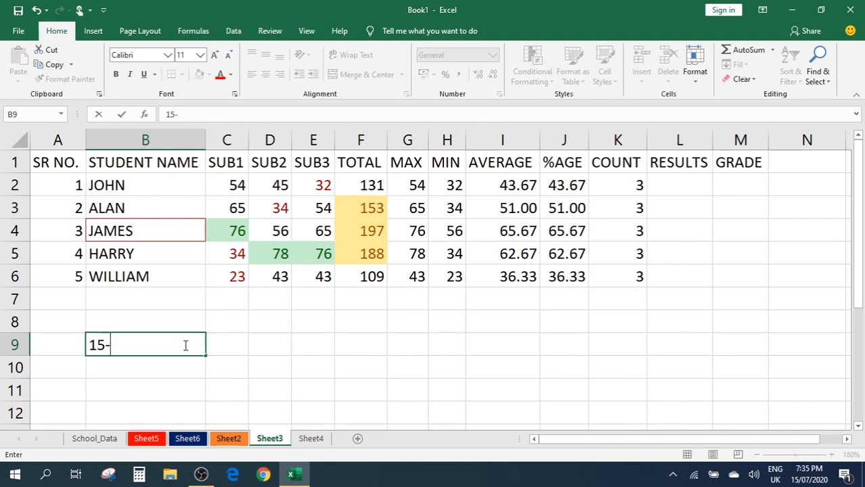
{"action": "type", "text": "-07-2020"}
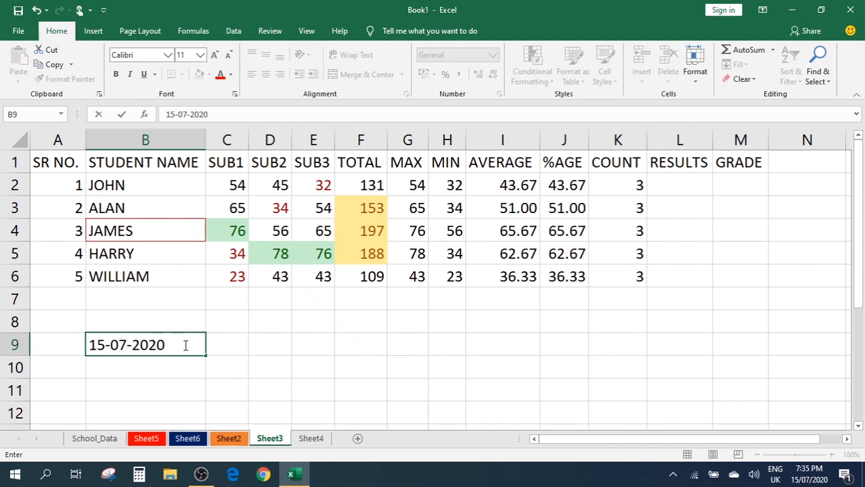
{"action": "key", "text": "Tab"}
{"action": "left_click", "coordinate": [185, 345]}
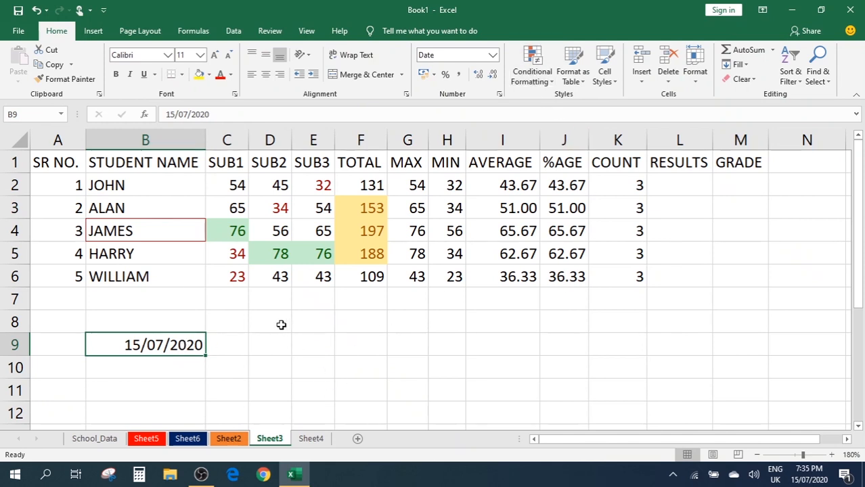
{"action": "left_click", "coordinate": [223, 349]}
{"action": "left_click", "coordinate": [186, 349]}
{"action": "left_click_drag", "start_coordinate": [204, 356], "coordinate": [211, 417]}
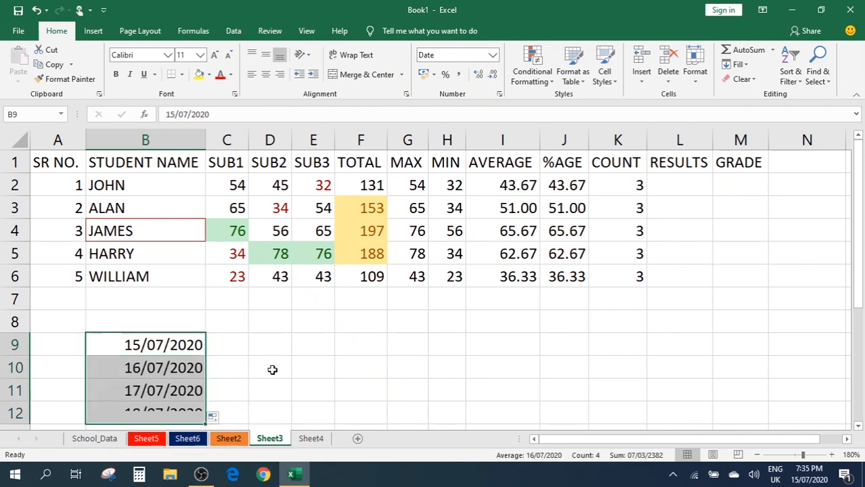
Try a date-occurring highlight rule on B9:B12 with Today, Tomorrow and This week, and discard it
{"action": "left_click", "coordinate": [533, 66]}
{"action": "mouse_move", "coordinate": [591, 124]}
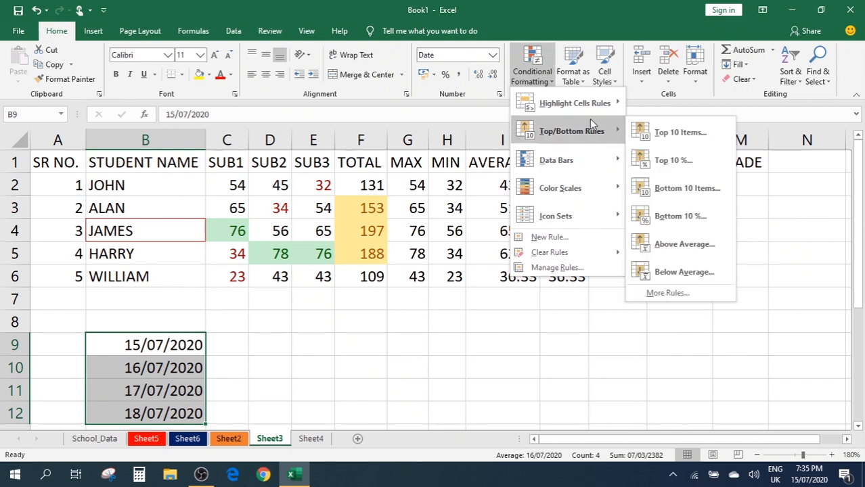
{"action": "mouse_move", "coordinate": [582, 103]}
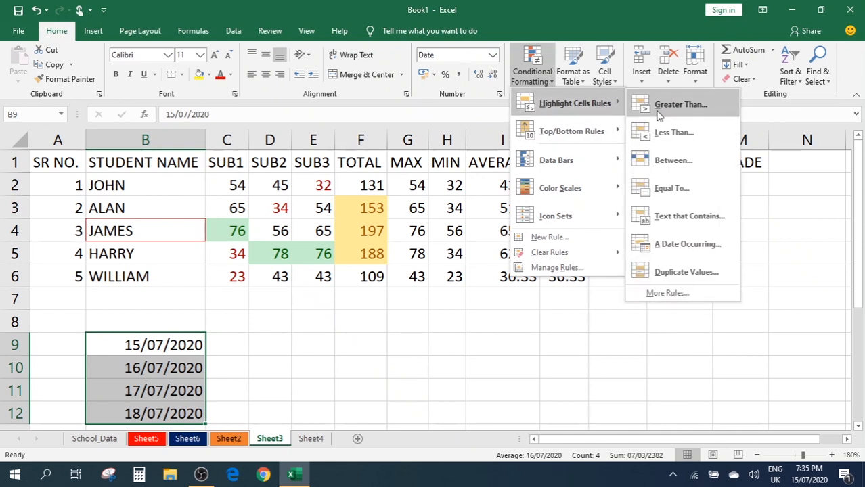
{"action": "left_click", "coordinate": [682, 246]}
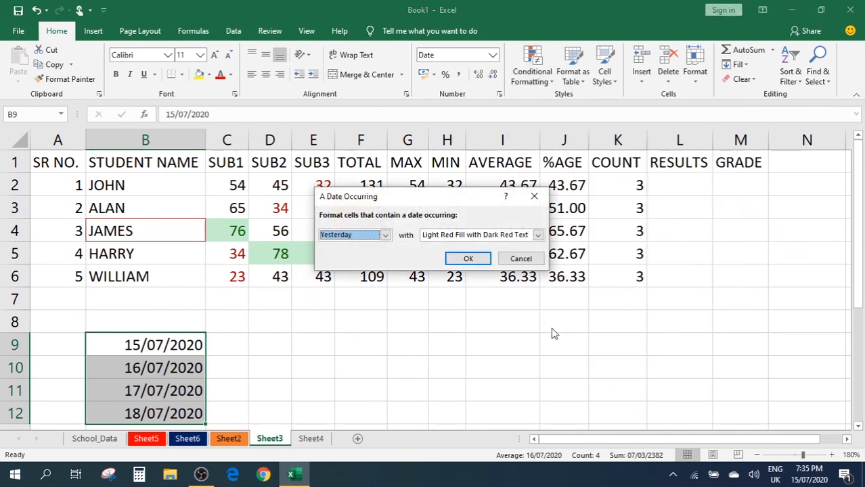
{"action": "left_click", "coordinate": [385, 235]}
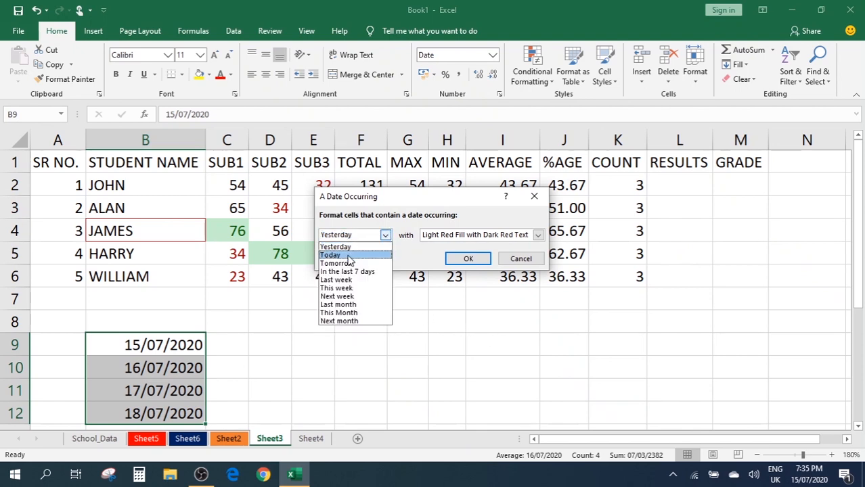
{"action": "left_click", "coordinate": [349, 256]}
{"action": "left_click", "coordinate": [388, 234]}
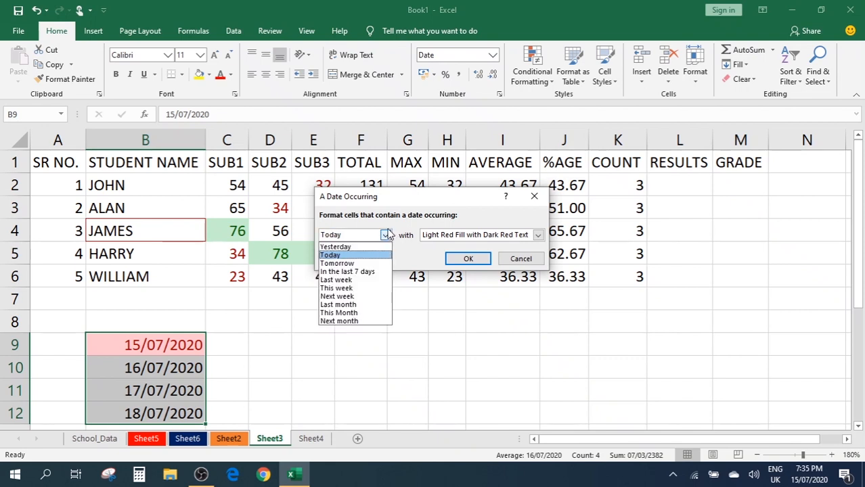
{"action": "left_click", "coordinate": [343, 263]}
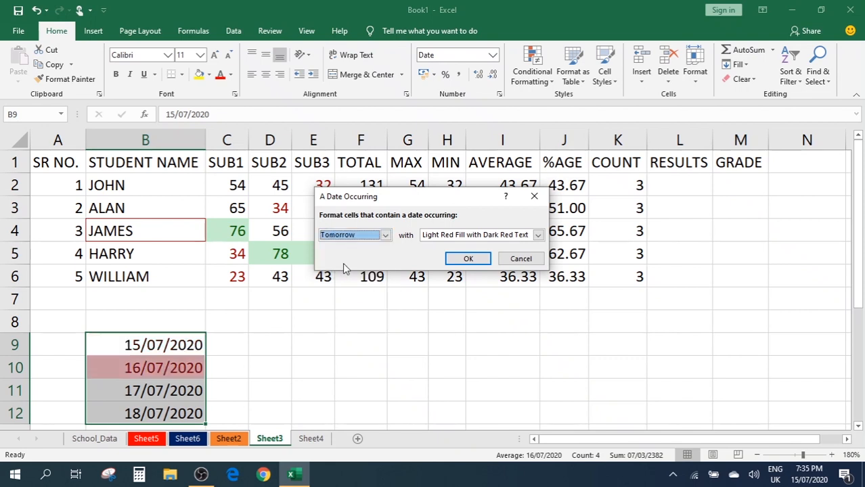
{"action": "left_click", "coordinate": [387, 238]}
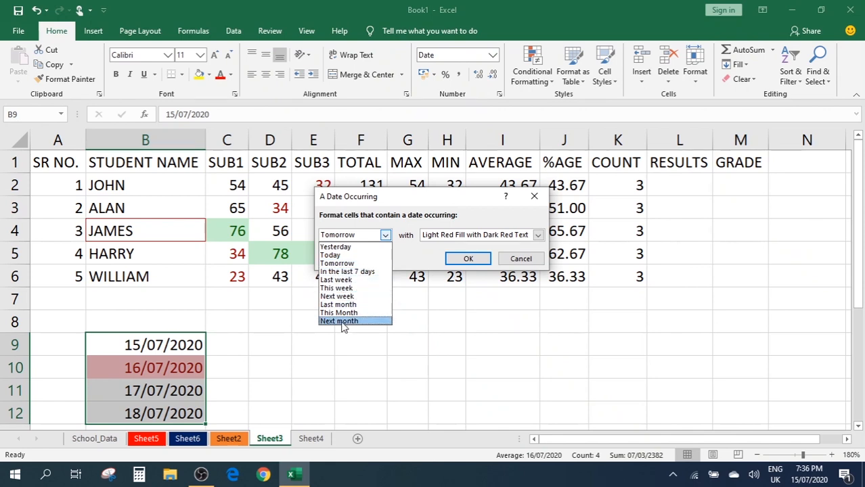
{"action": "left_click", "coordinate": [336, 289]}
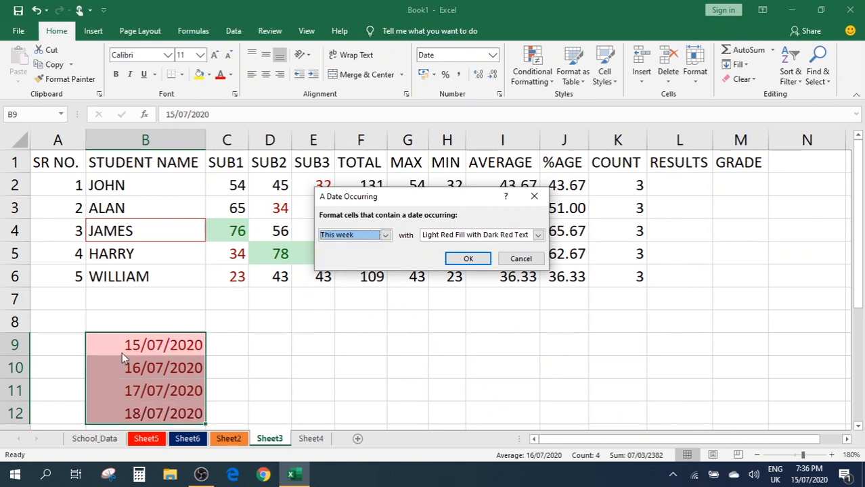
{"action": "left_click", "coordinate": [385, 236]}
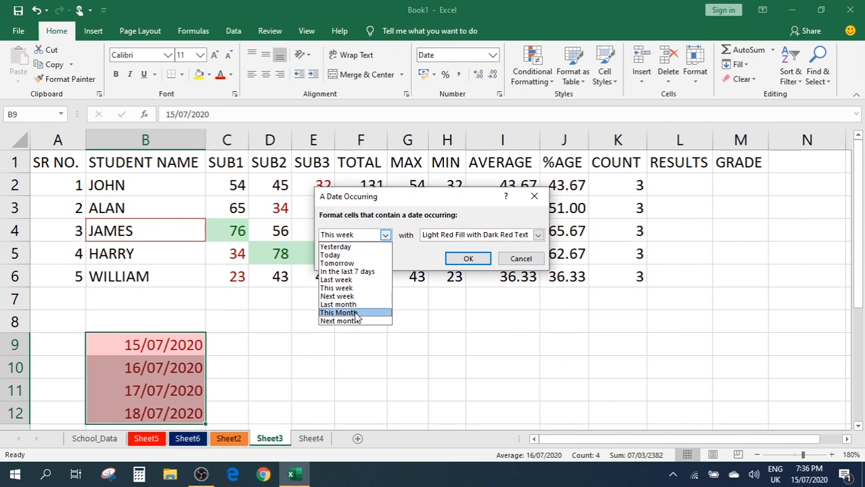
{"action": "left_click", "coordinate": [385, 235]}
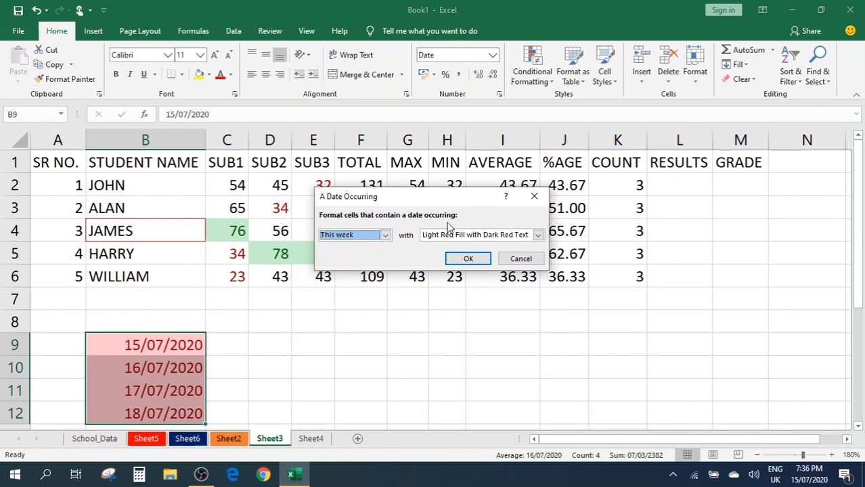
{"action": "left_click", "coordinate": [534, 196]}
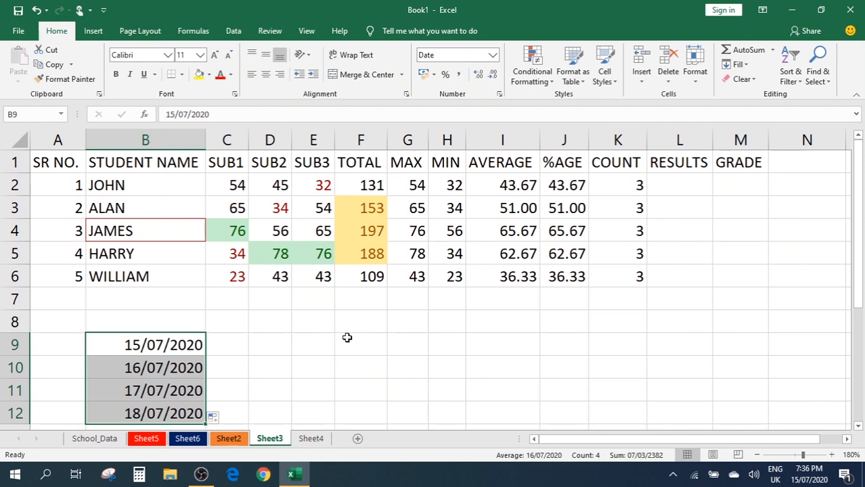
Delete the sample dates from B9:B12 and look through the highlight cells rules
{"action": "key", "text": "Delete"}
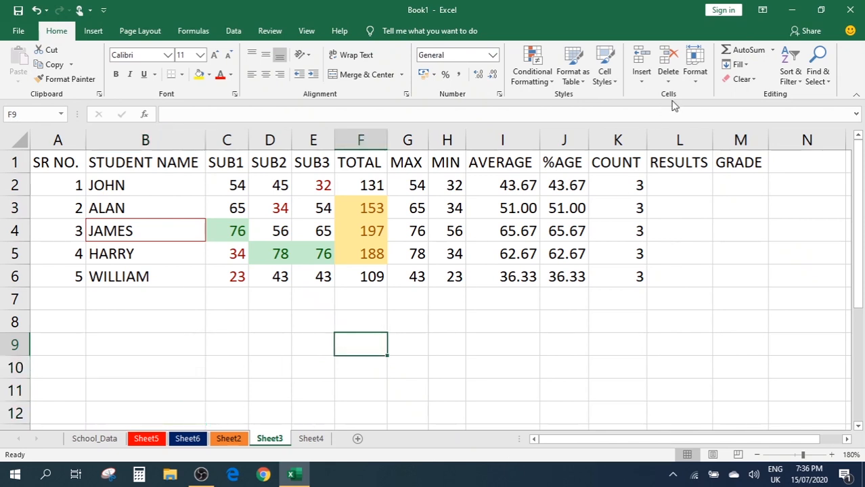
{"action": "left_click", "coordinate": [532, 88]}
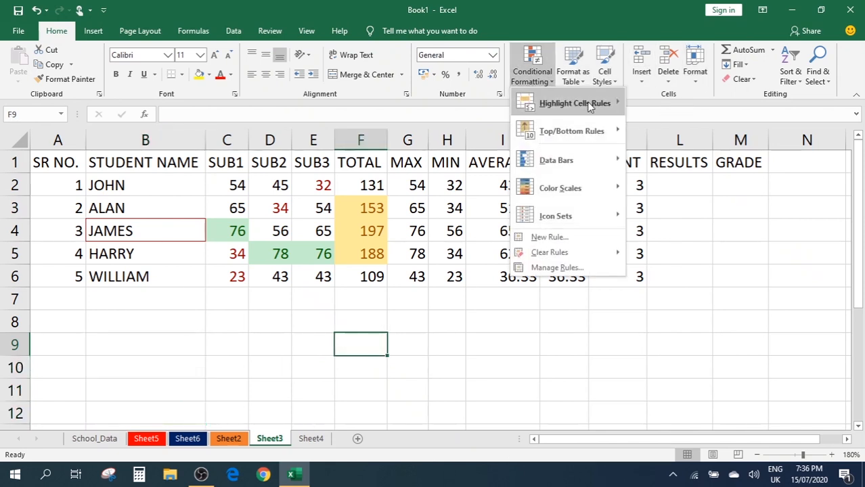
{"action": "mouse_move", "coordinate": [587, 103]}
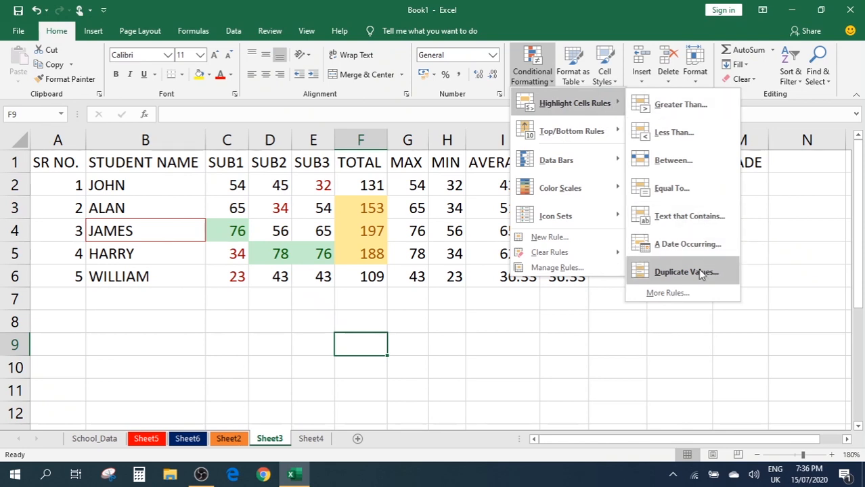
{"action": "left_click", "coordinate": [191, 353]}
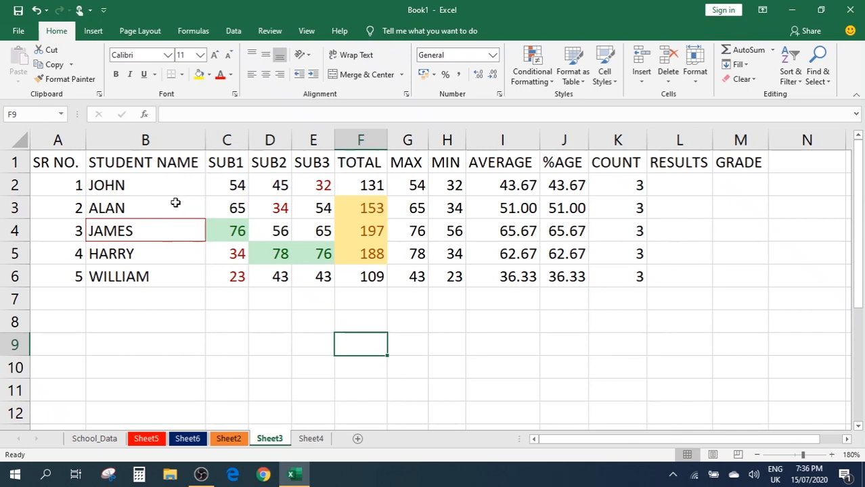
Highlight duplicate values in the whole student name column B with Light Red Fill with Dark Red Text
{"action": "left_click", "coordinate": [165, 138]}
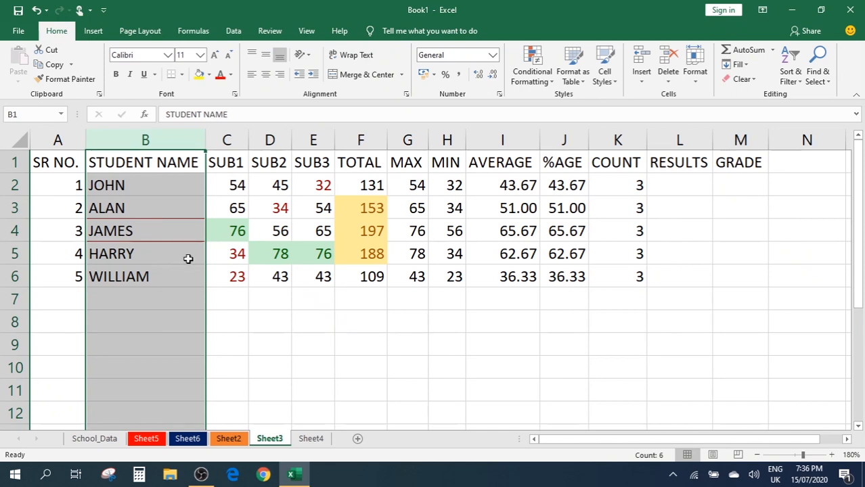
{"action": "left_click", "coordinate": [532, 67]}
{"action": "mouse_move", "coordinate": [597, 109]}
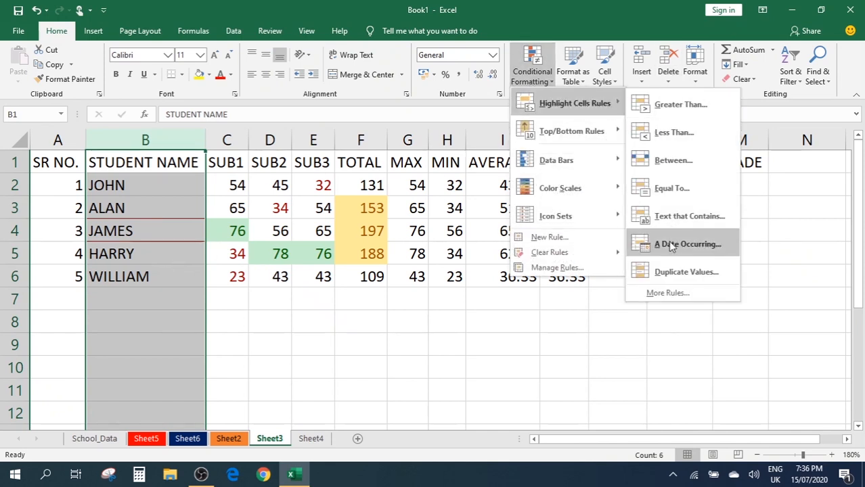
{"action": "left_click", "coordinate": [677, 268]}
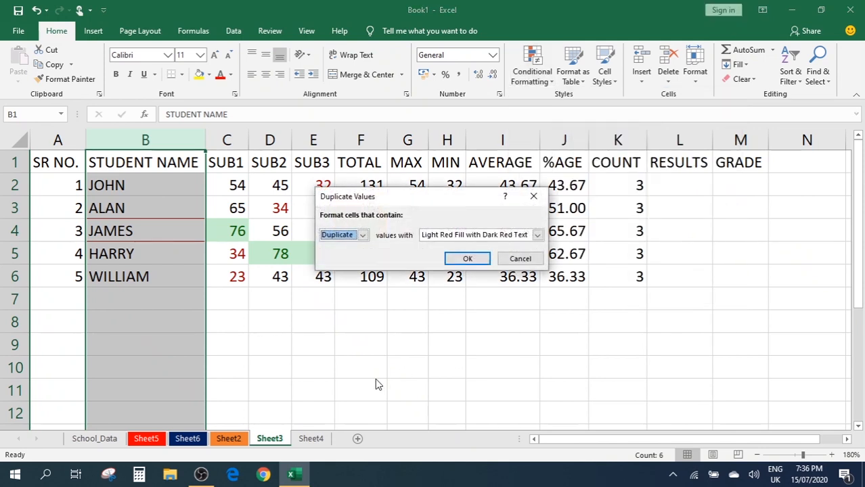
{"action": "left_click", "coordinate": [362, 236]}
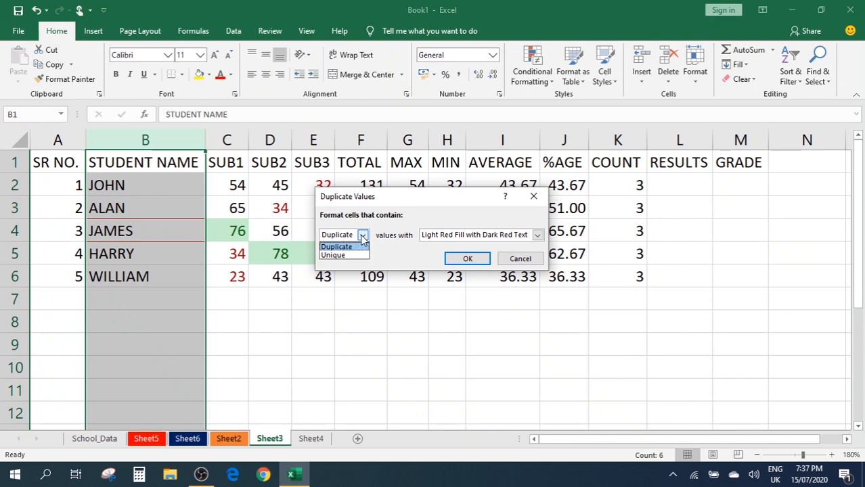
{"action": "left_click", "coordinate": [363, 236]}
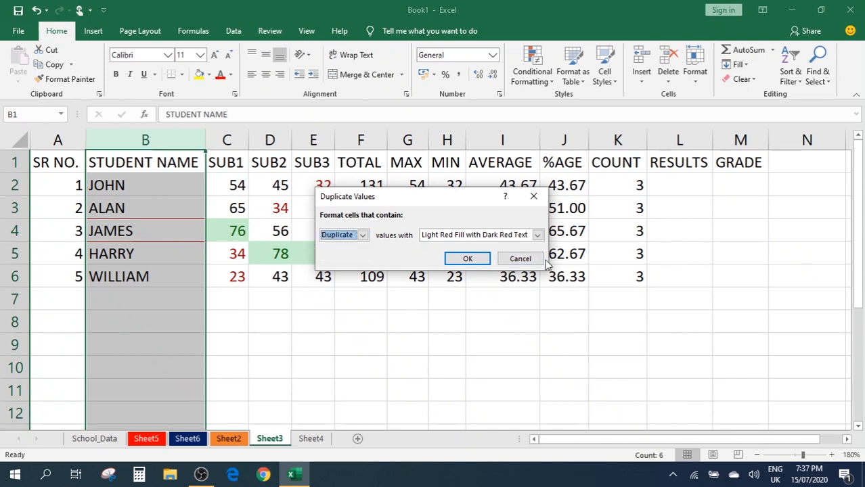
{"action": "left_click", "coordinate": [470, 259]}
Test the duplicate rule in B8 by entering the second student's name, a name not in the list, and the first student's name
{"action": "left_click", "coordinate": [115, 325]}
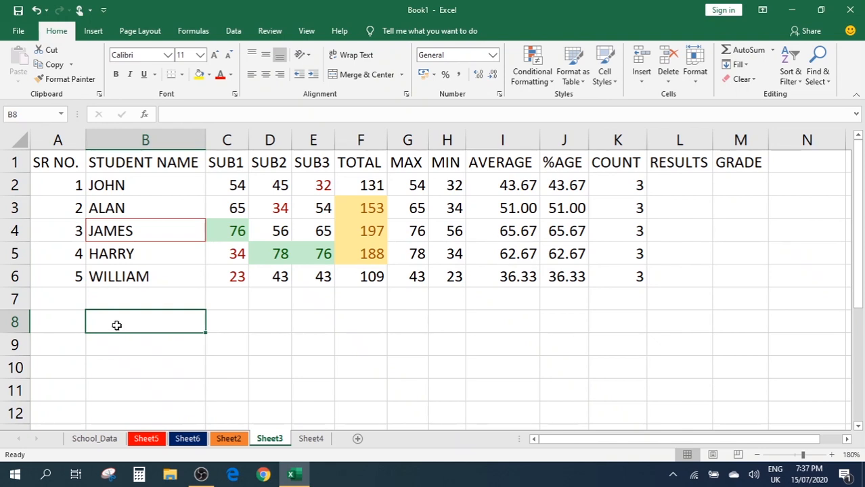
{"action": "type", "text": "ALAN"}
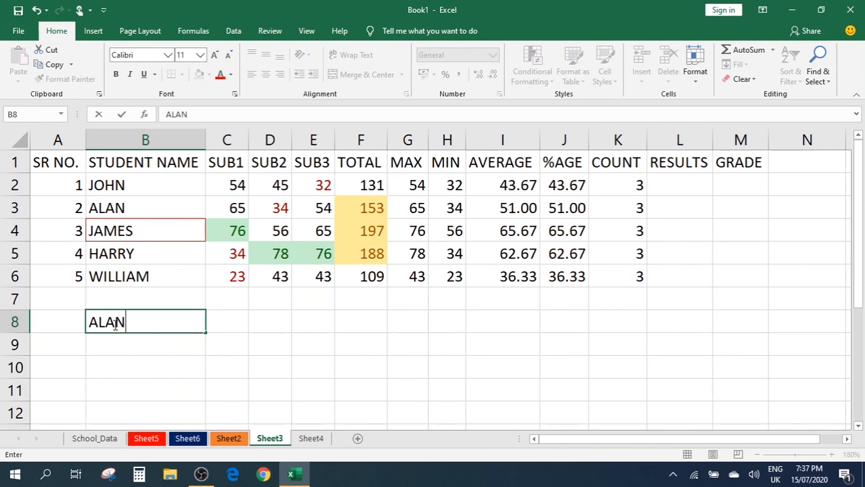
{"action": "key", "text": "Tab"}
{"action": "left_click", "coordinate": [115, 324]}
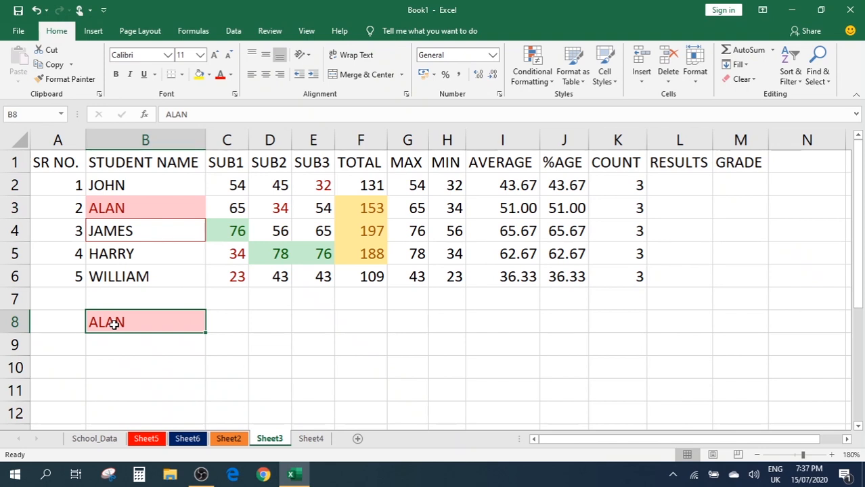
{"action": "type", "text": "HENRY"}
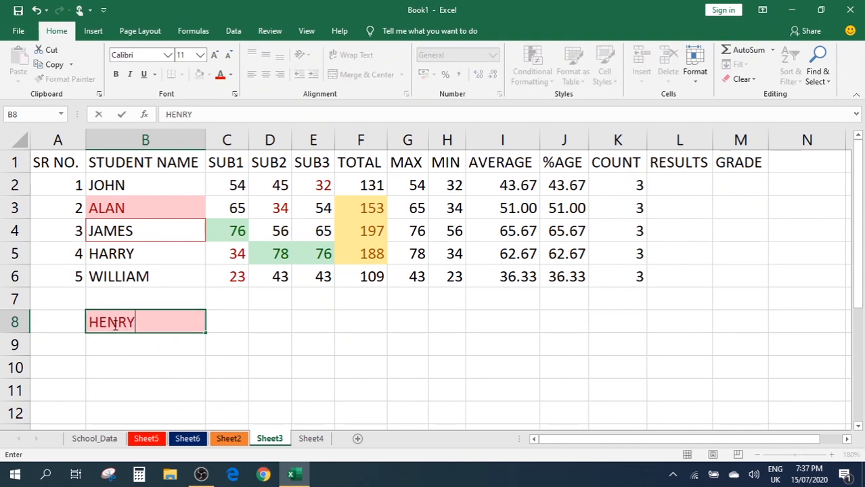
{"action": "key", "text": "Tab"}
{"action": "left_click", "coordinate": [114, 324]}
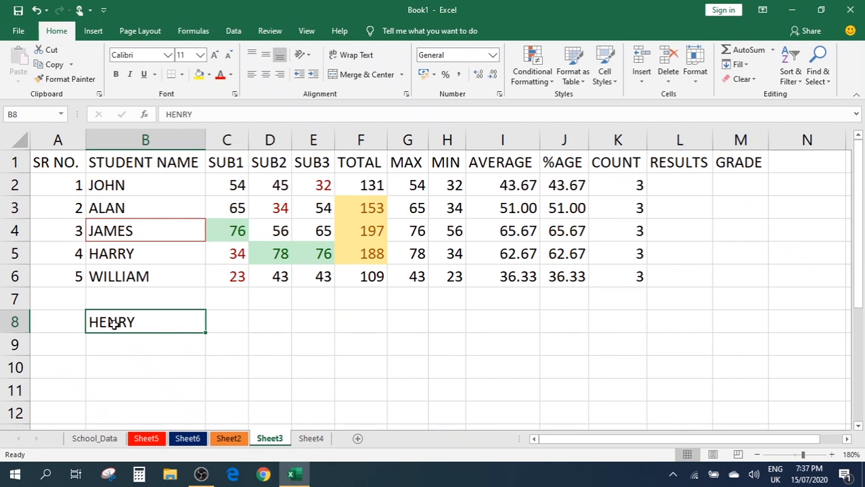
{"action": "type", "text": "JOHN"}
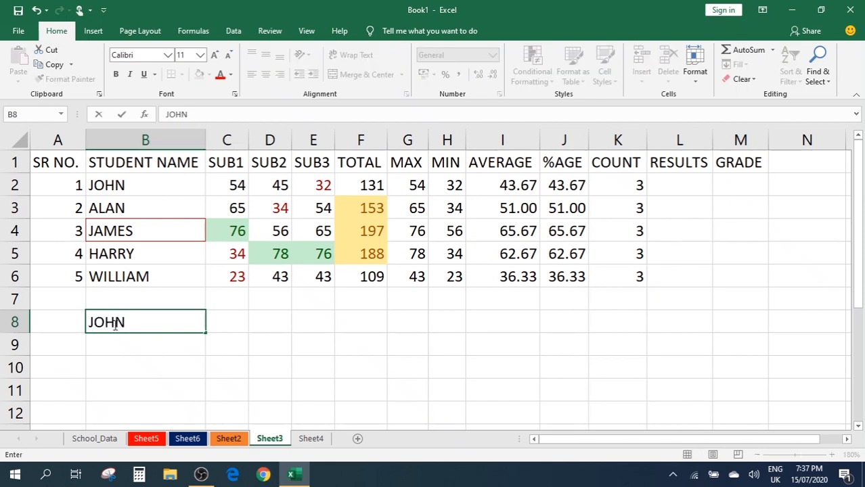
{"action": "key", "text": "Tab"}
{"action": "left_click", "coordinate": [115, 324]}
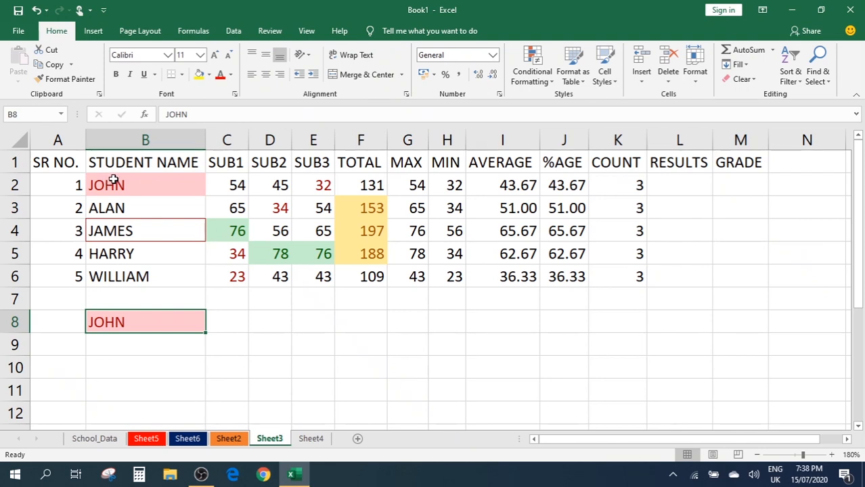
Undo the test names in B8 and the duplicate values rule, and clear the sample dates from B9:B12
{"action": "key", "text": "ctrl+z"}
{"action": "key", "text": "ctrl+z"}
{"action": "key", "text": "ctrl+z"}
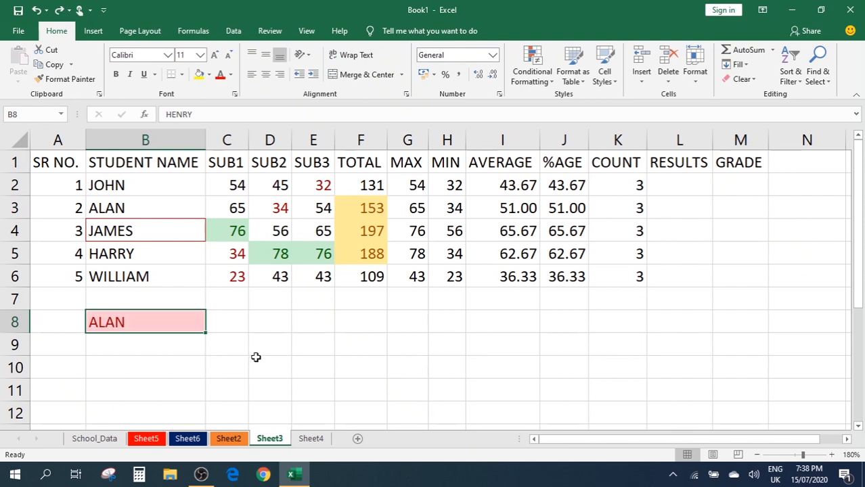
{"action": "key", "text": "ctrl+z"}
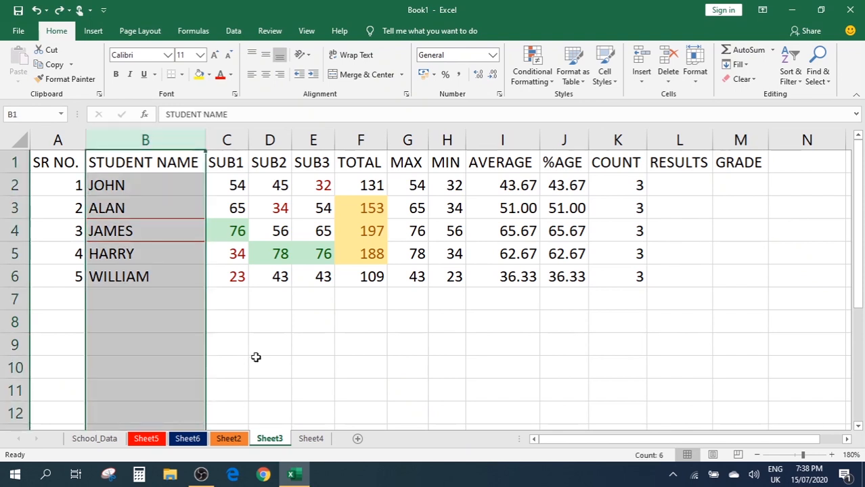
{"action": "key", "text": "ctrl+z"}
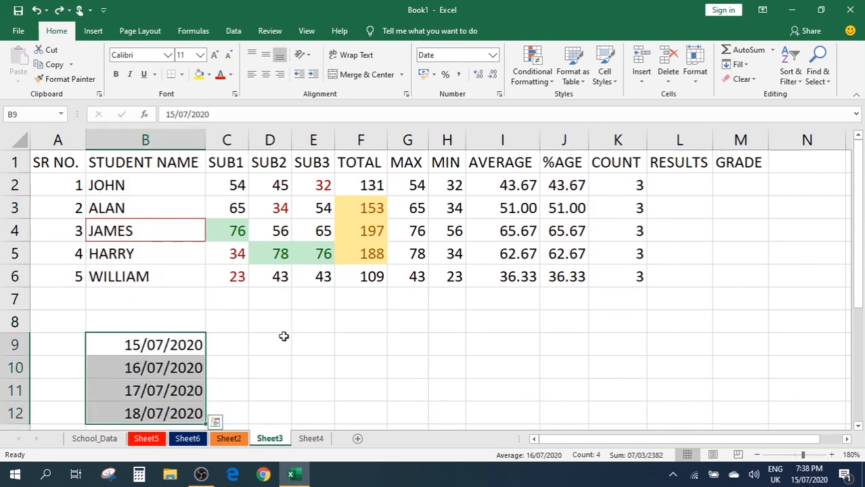
{"action": "key", "text": "Delete"}
{"action": "left_click", "coordinate": [308, 325]}
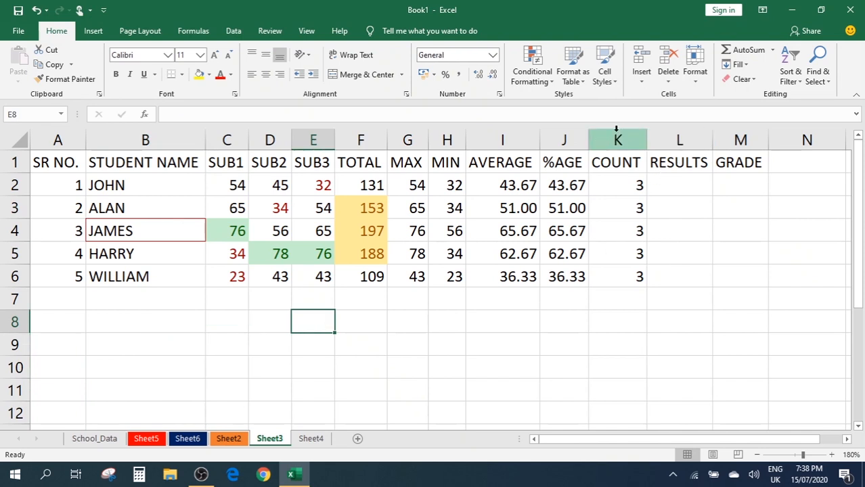
Try a Top 10 Items rule with Light Red Fill with Dark Red Text on the subject marks in C2:E6, and discard it
{"action": "left_click", "coordinate": [533, 77]}
{"action": "mouse_move", "coordinate": [552, 135]}
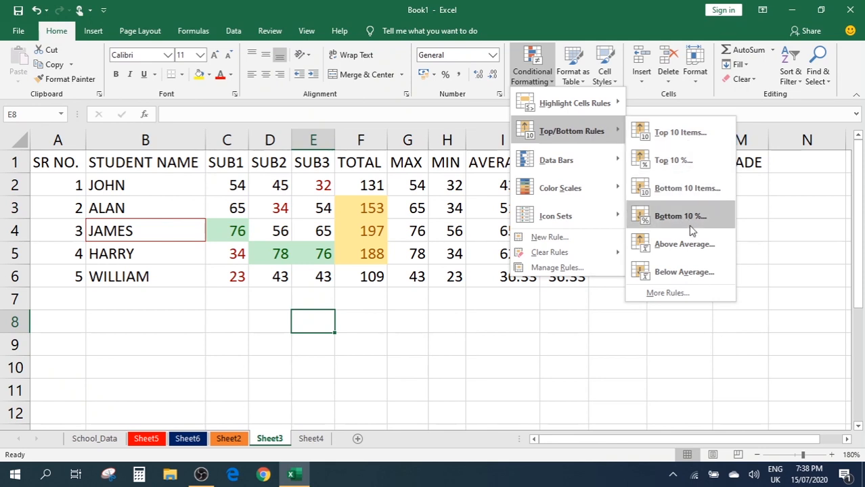
{"action": "left_click", "coordinate": [379, 339]}
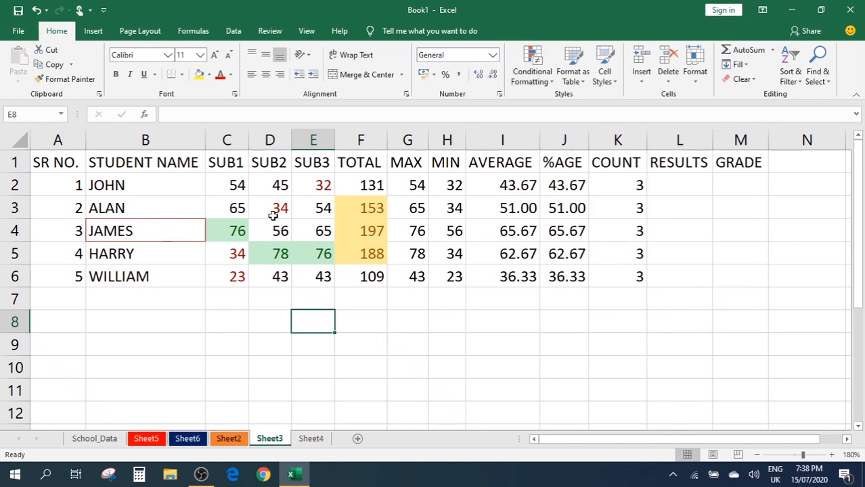
{"action": "left_click_drag", "start_coordinate": [237, 185], "coordinate": [325, 277]}
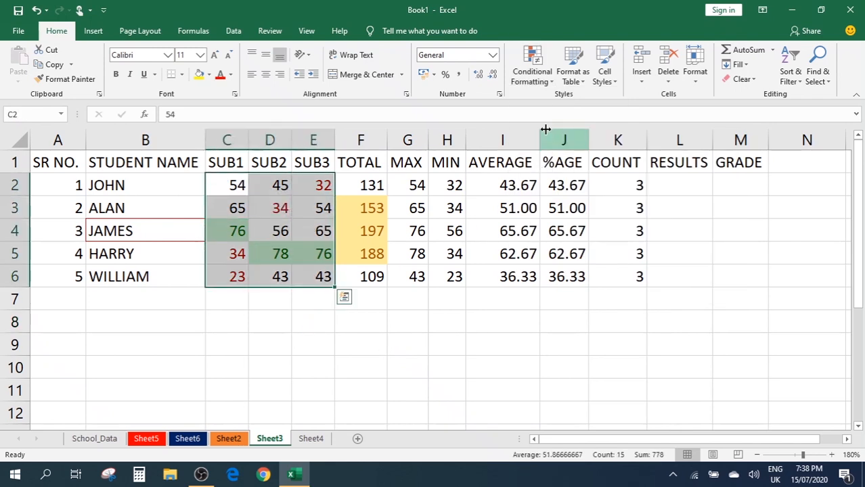
{"action": "left_click", "coordinate": [546, 79]}
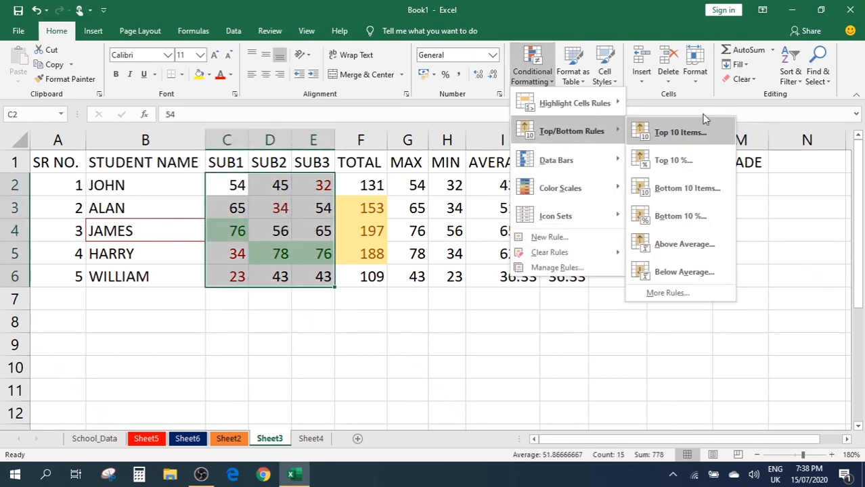
{"action": "left_click", "coordinate": [685, 138]}
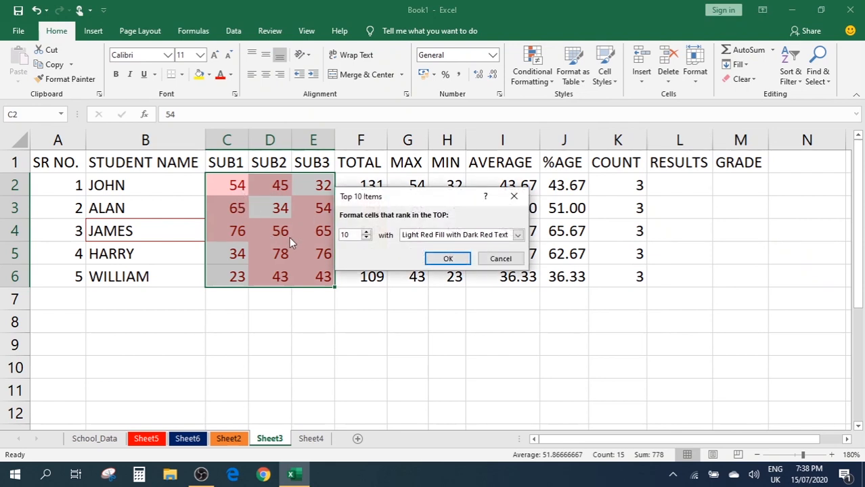
{"action": "left_click", "coordinate": [514, 196]}
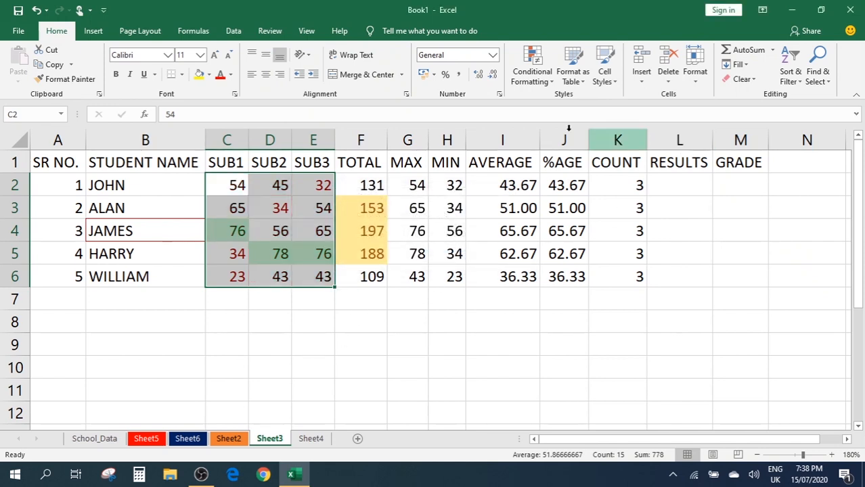
{"action": "left_click", "coordinate": [534, 84]}
{"action": "mouse_move", "coordinate": [556, 170]}
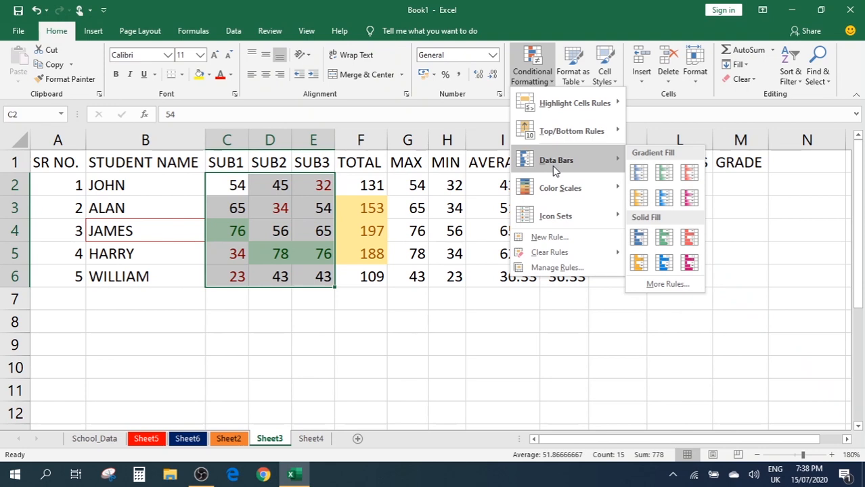
{"action": "left_click", "coordinate": [354, 387]}
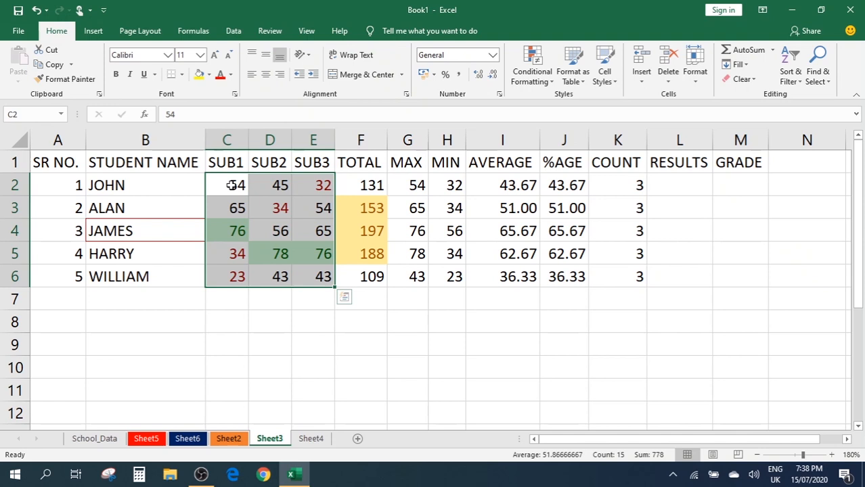
Clear the conditional formatting rules from the student names, marks and totals in B2:F6 only
{"action": "left_click_drag", "start_coordinate": [120, 188], "coordinate": [382, 276]}
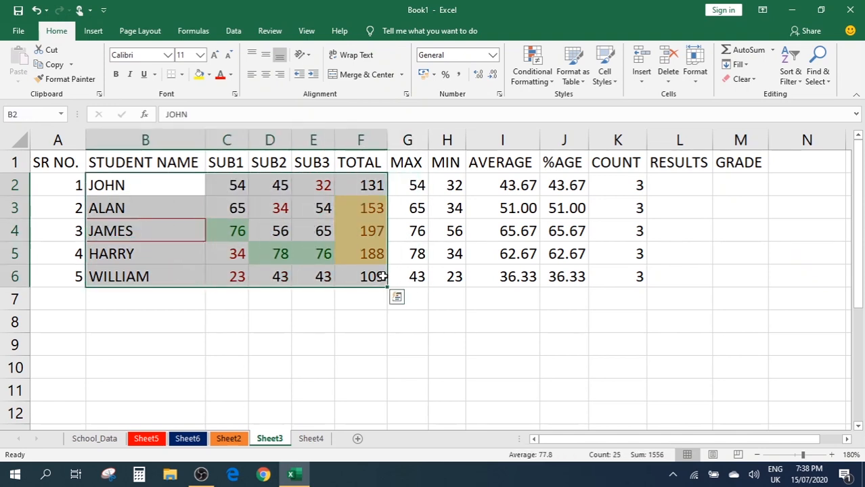
{"action": "left_click", "coordinate": [549, 82]}
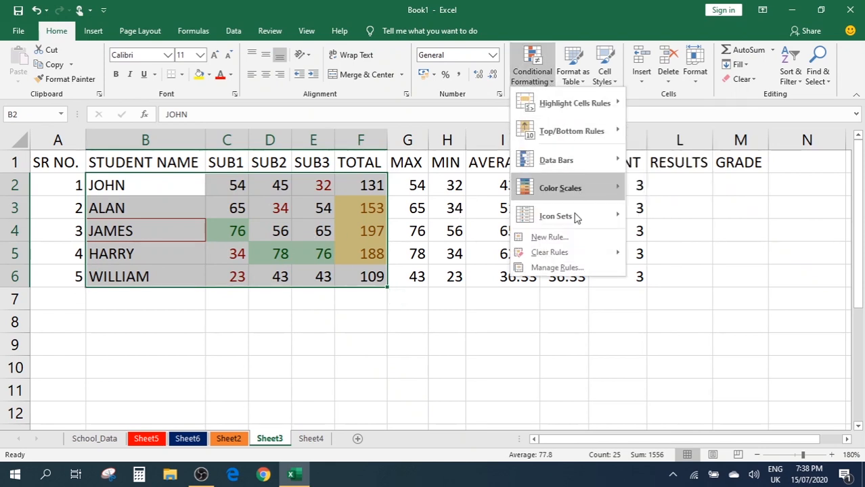
{"action": "mouse_move", "coordinate": [564, 260]}
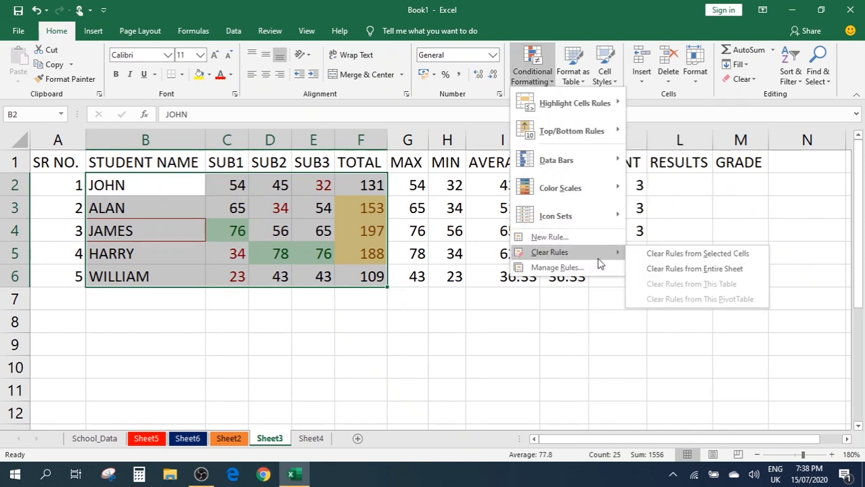
{"action": "left_click", "coordinate": [704, 254]}
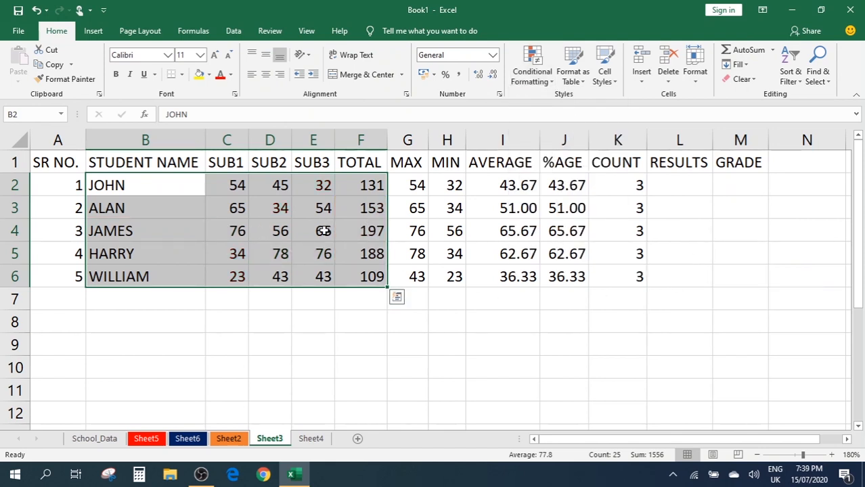
{"action": "left_click", "coordinate": [437, 207]}
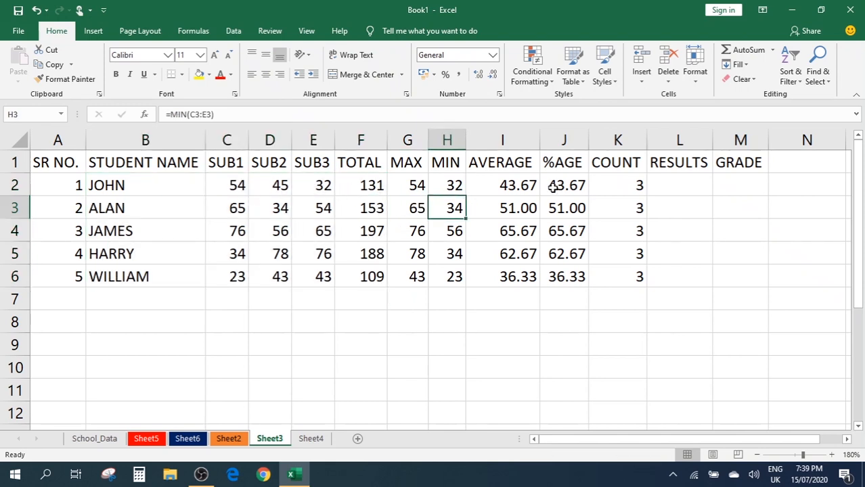
Apply light blue Solid Fill data bars to the subject marks in C2:E6
{"action": "left_click", "coordinate": [539, 74]}
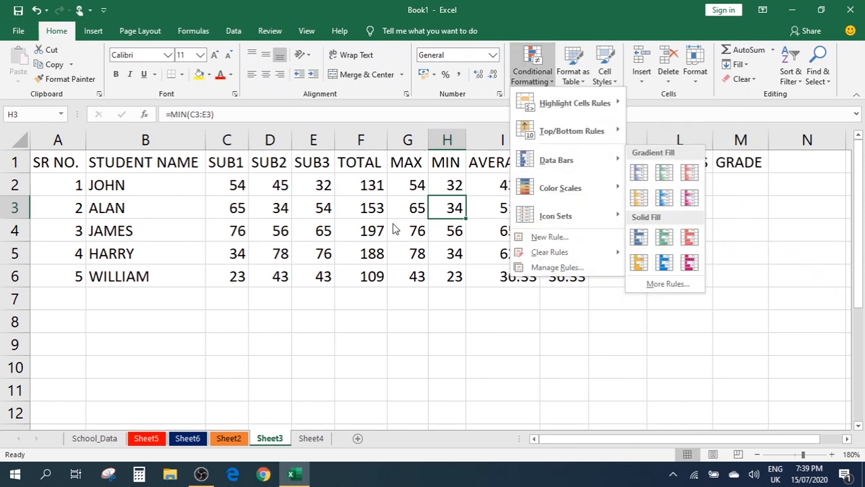
{"action": "left_click", "coordinate": [257, 187]}
{"action": "left_click_drag", "start_coordinate": [235, 187], "coordinate": [311, 283]}
{"action": "left_click", "coordinate": [545, 73]}
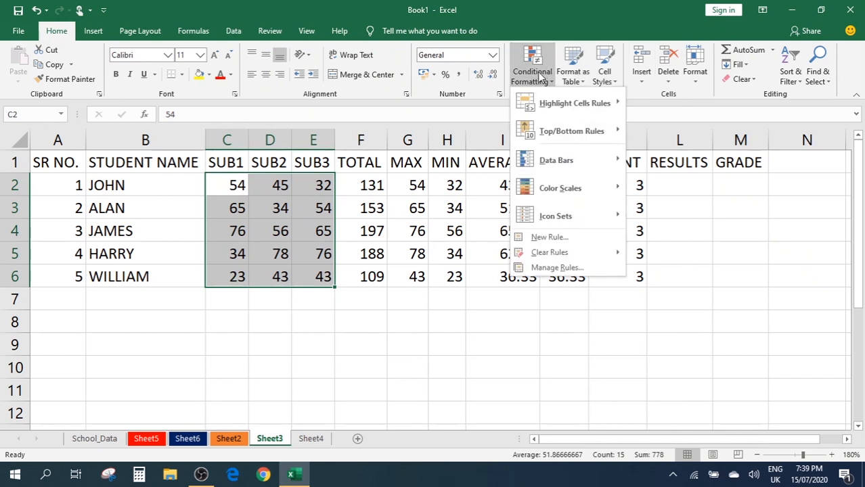
{"action": "mouse_move", "coordinate": [556, 161]}
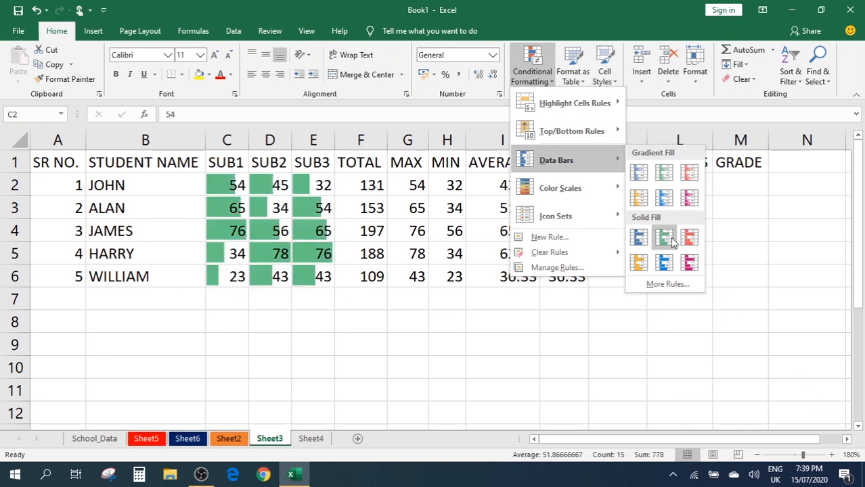
{"action": "left_click", "coordinate": [665, 265]}
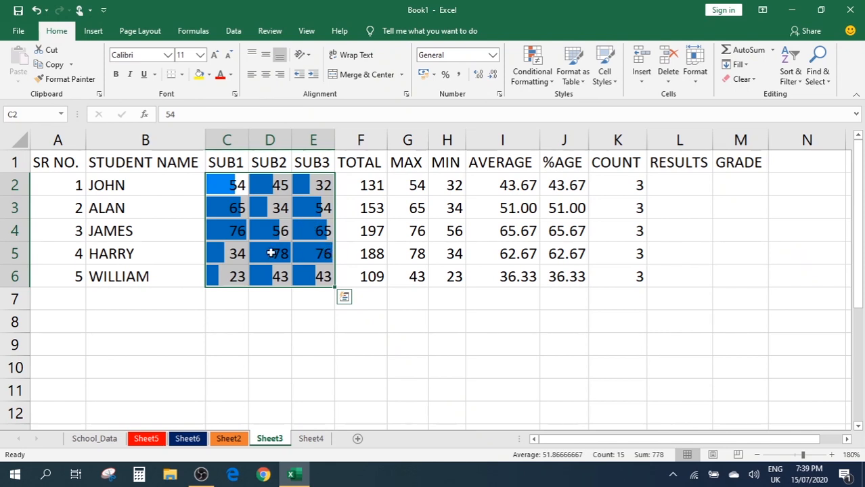
Test the data bars by changing the SUB2 mark in D3 to 78
{"action": "left_click", "coordinate": [268, 207]}
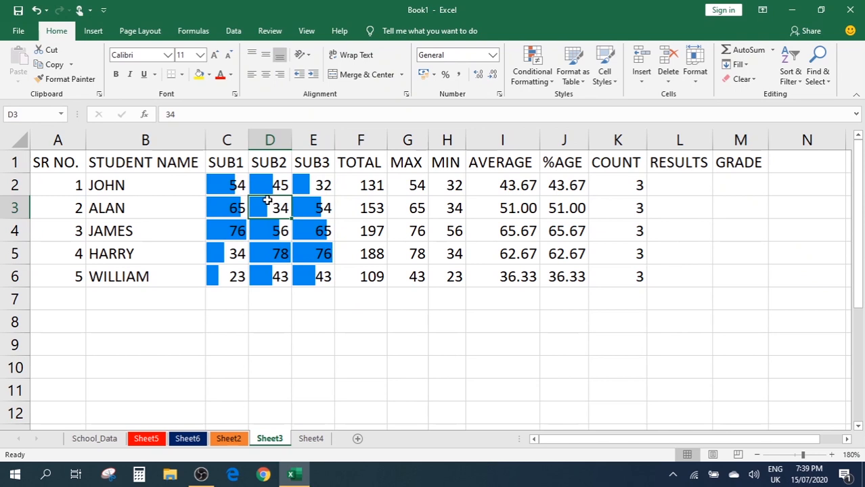
{"action": "type", "text": "78"}
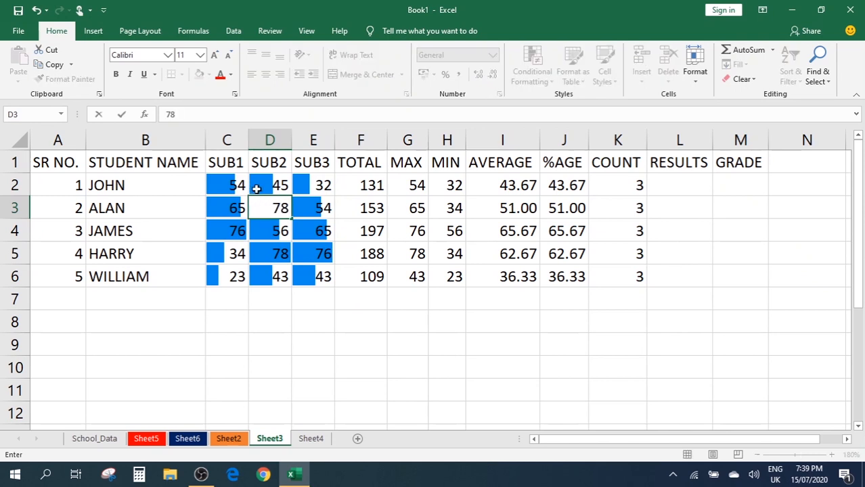
{"action": "key", "text": "Tab"}
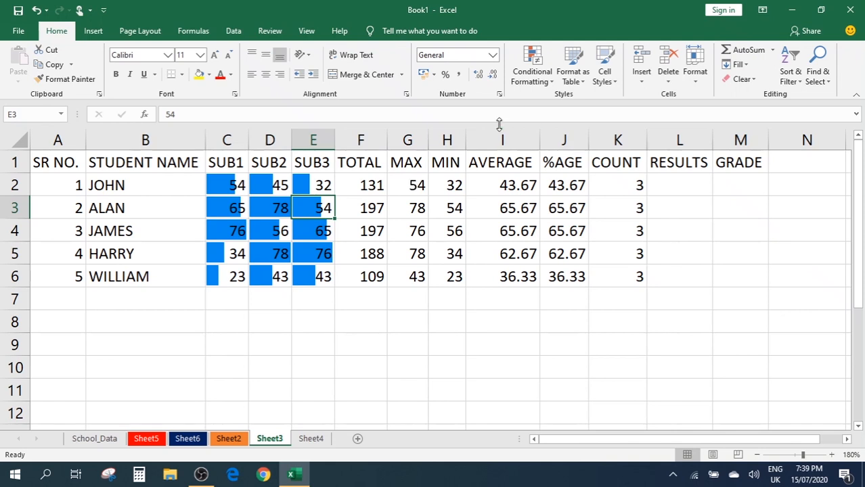
Undo the test mark in D3 and the data bars on the subject marks
{"action": "left_click", "coordinate": [533, 80]}
{"action": "mouse_move", "coordinate": [580, 161]}
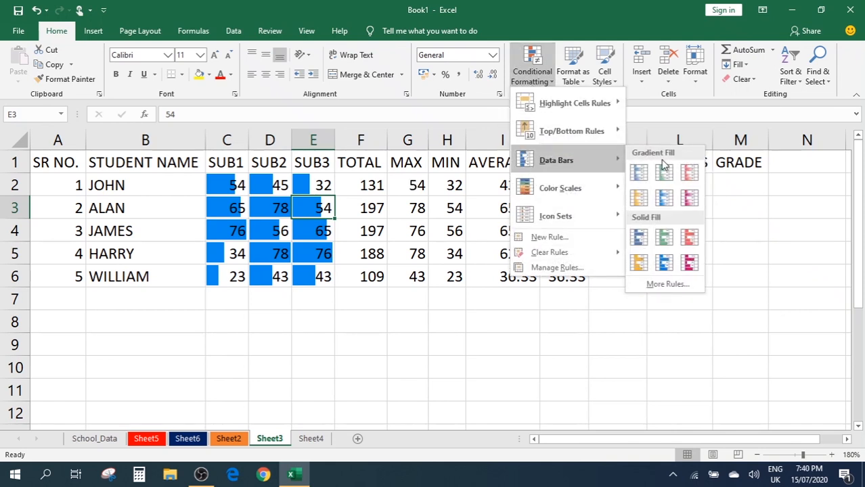
{"action": "mouse_move", "coordinate": [571, 193]}
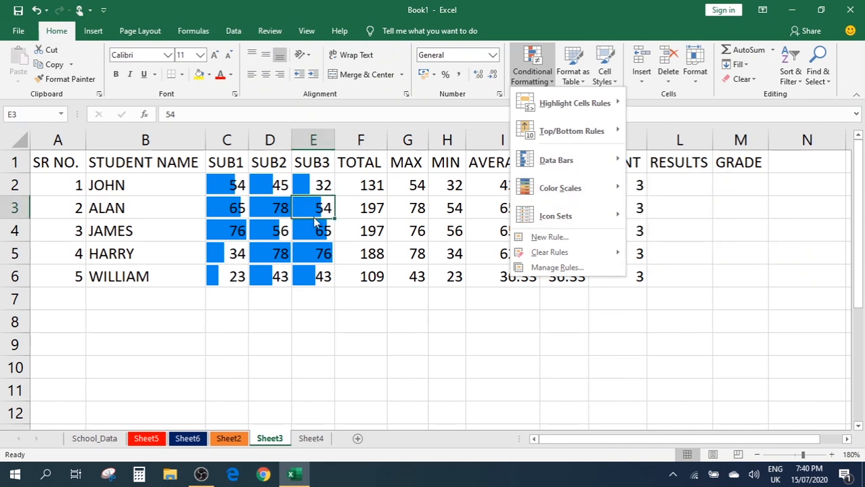
{"action": "left_click", "coordinate": [288, 249]}
{"action": "key", "text": "ctrl+z"}
{"action": "key", "text": "ctrl+z"}
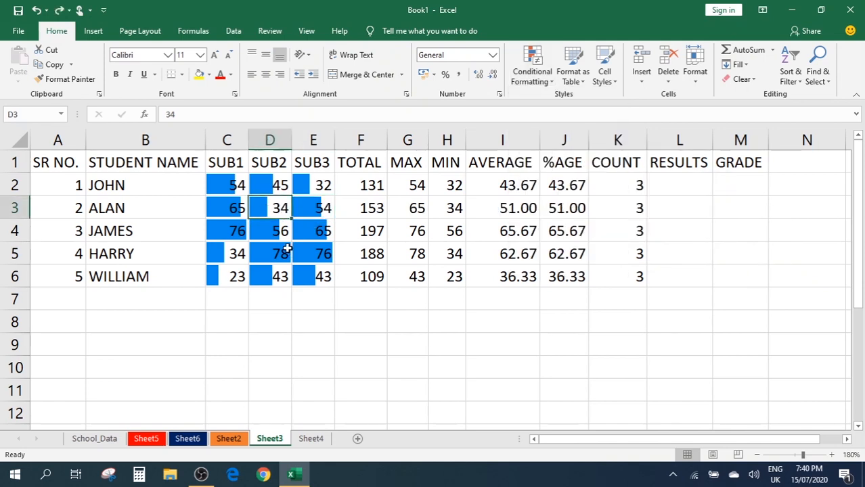
Apply the 5 Ratings icon set to the subject marks in C2:E6
{"action": "left_click", "coordinate": [546, 70]}
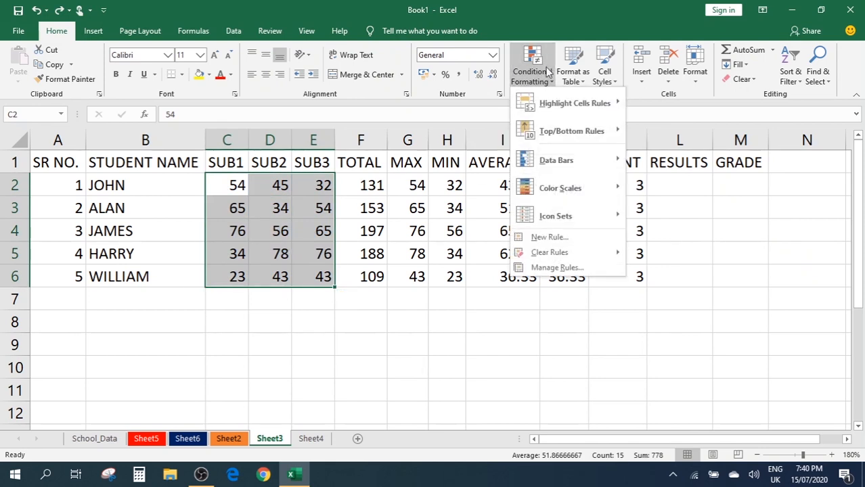
{"action": "mouse_move", "coordinate": [586, 193]}
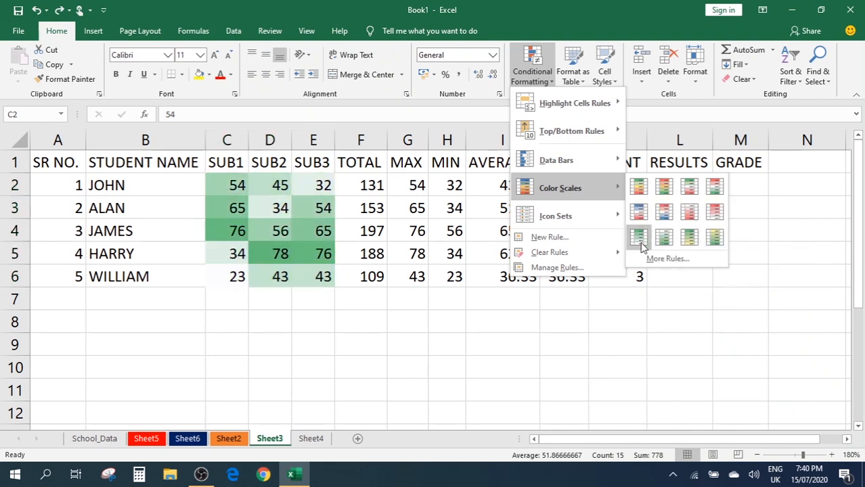
{"action": "mouse_move", "coordinate": [574, 216]}
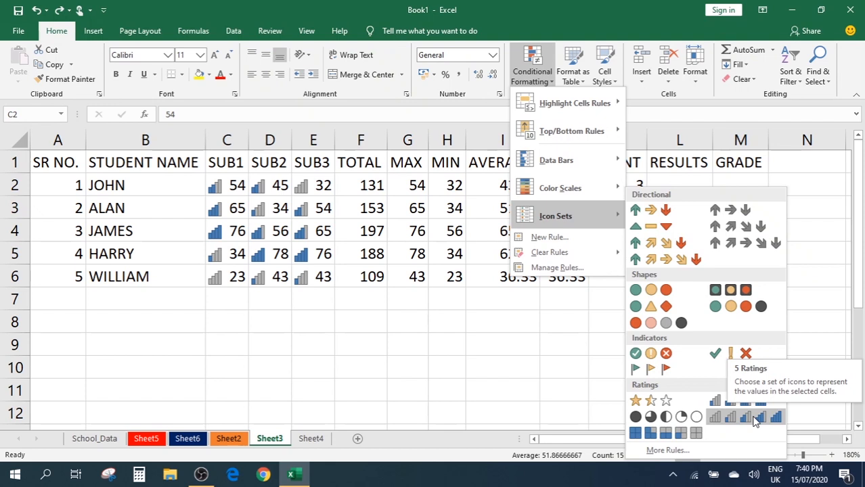
{"action": "left_click", "coordinate": [756, 418]}
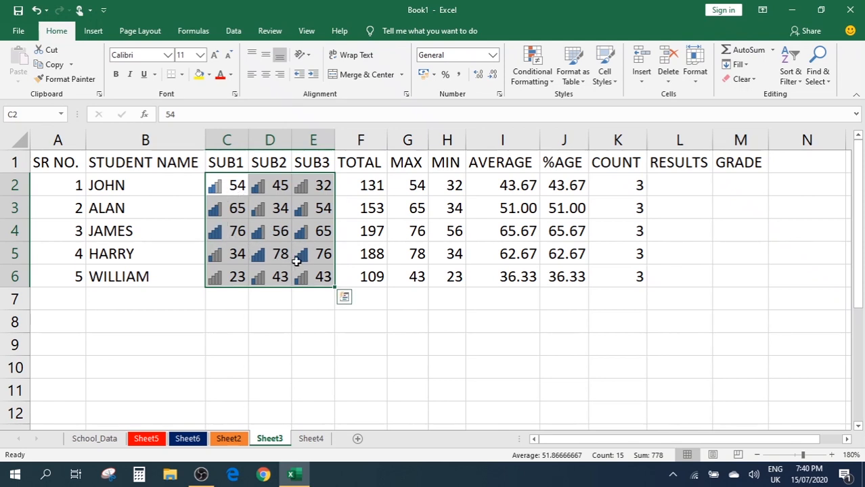
Test the icon set by changing the SUB1 mark in C6 to 34 and to 65, and undo both test marks
{"action": "left_click", "coordinate": [230, 277]}
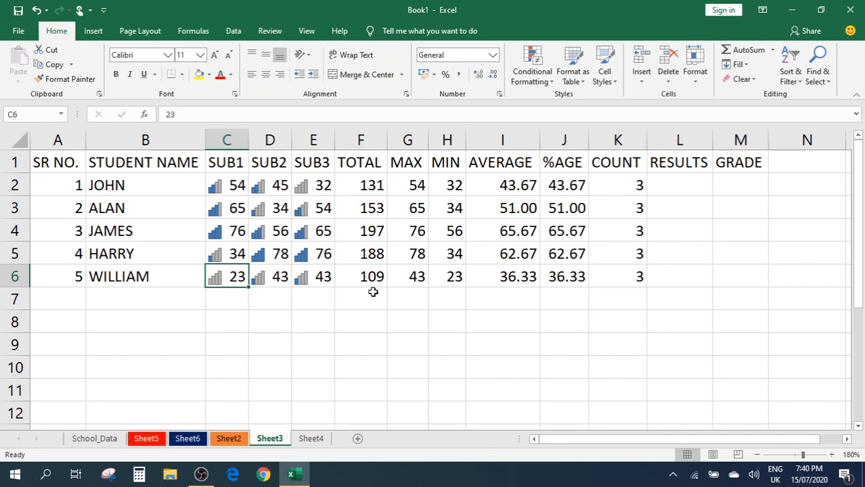
{"action": "type", "text": "34"}
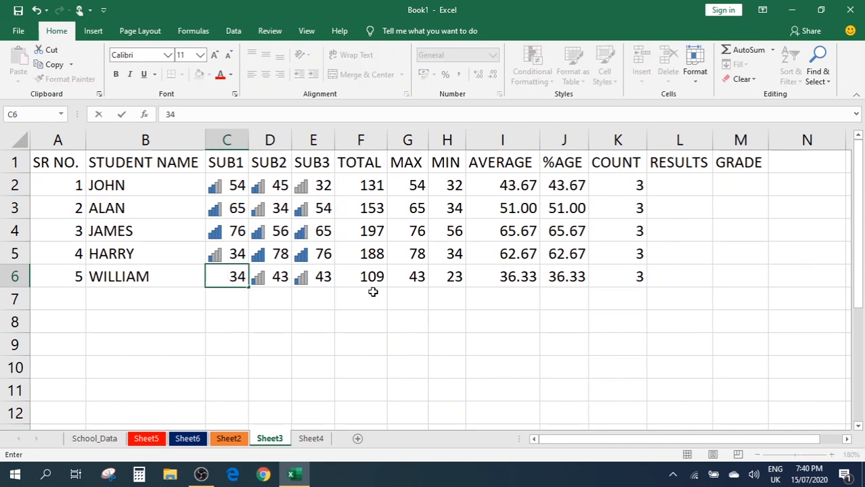
{"action": "key", "text": "Tab"}
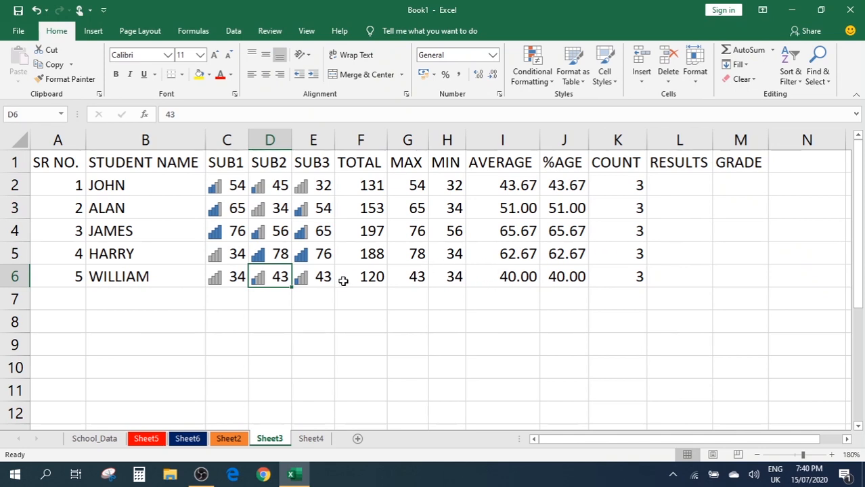
{"action": "left_click", "coordinate": [220, 277]}
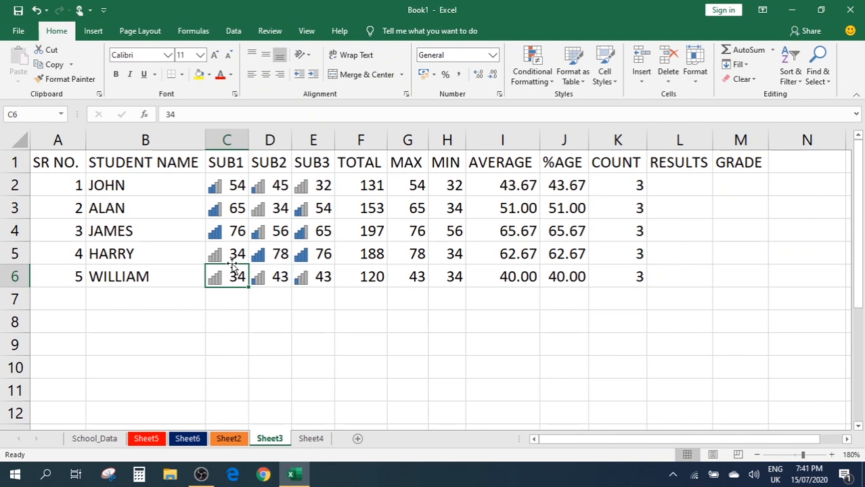
{"action": "type", "text": "65"}
{"action": "key", "text": "Tab"}
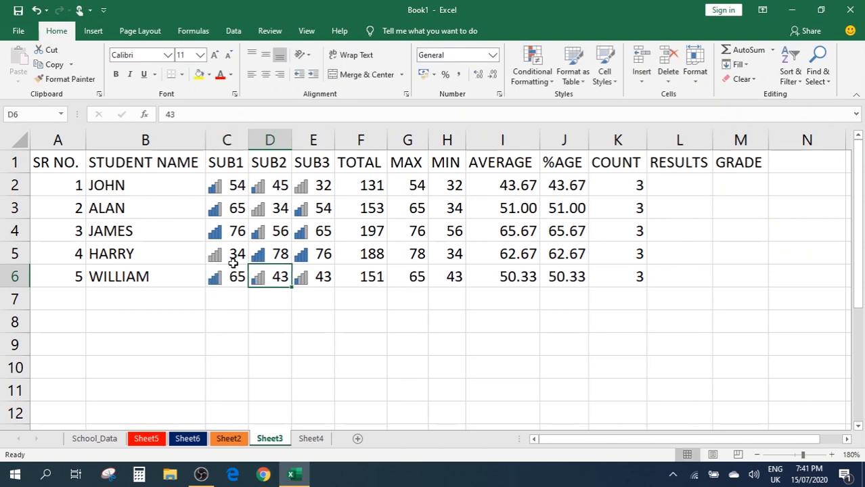
{"action": "left_click", "coordinate": [234, 267]}
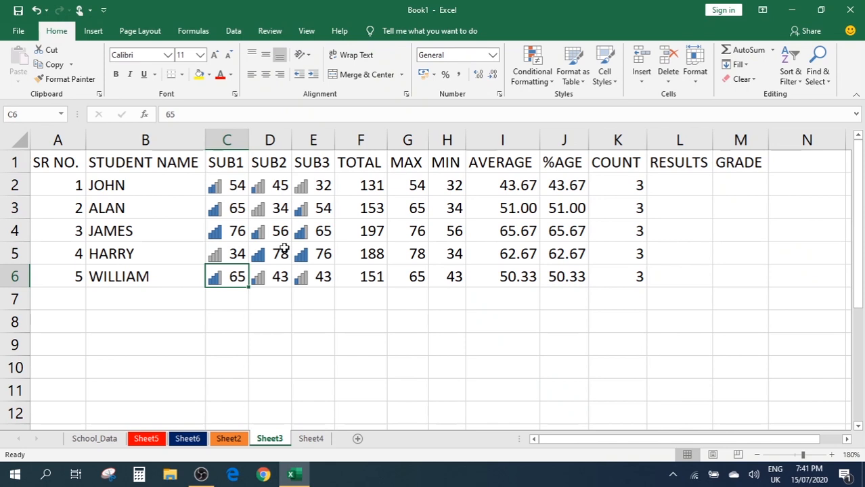
{"action": "key", "text": "ctrl+z"}
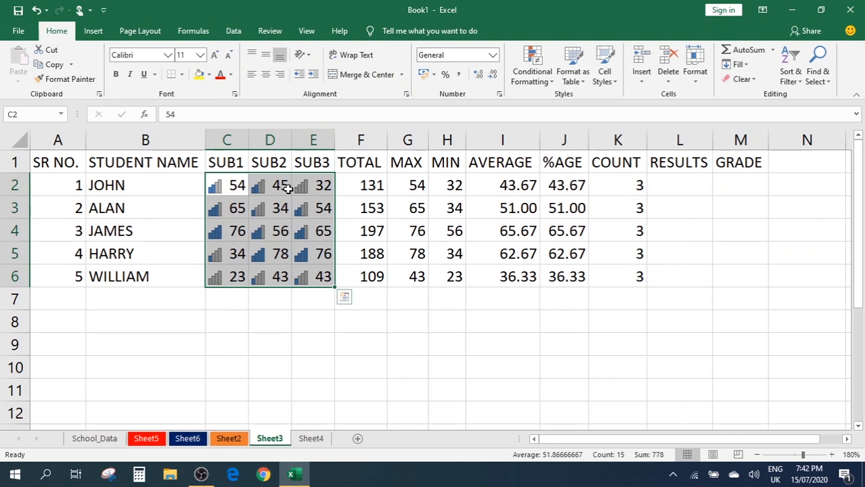
Hide the numbers in C2:E6 with the custom number format ;; so only the rating icons show
{"action": "left_click", "coordinate": [499, 95]}
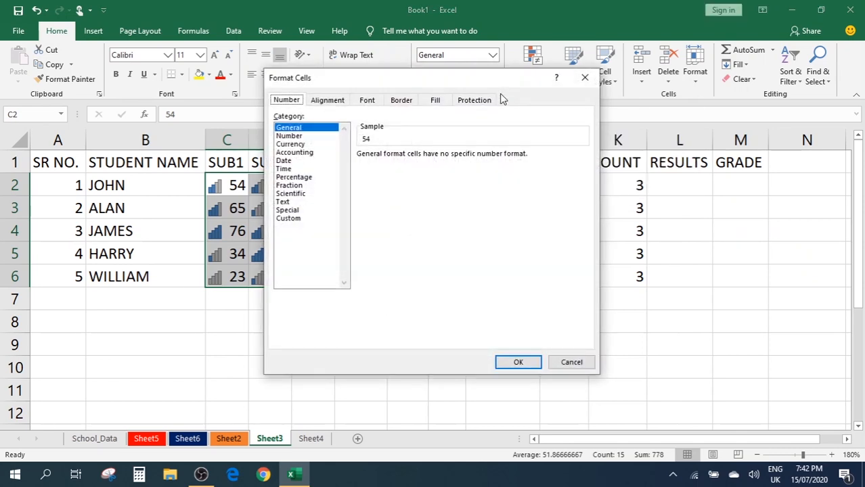
{"action": "left_click", "coordinate": [292, 220]}
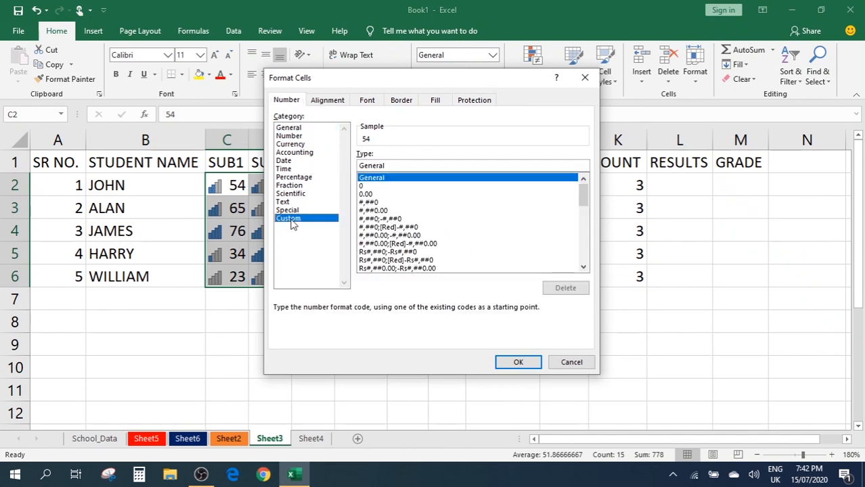
{"action": "double_click", "coordinate": [384, 163]}
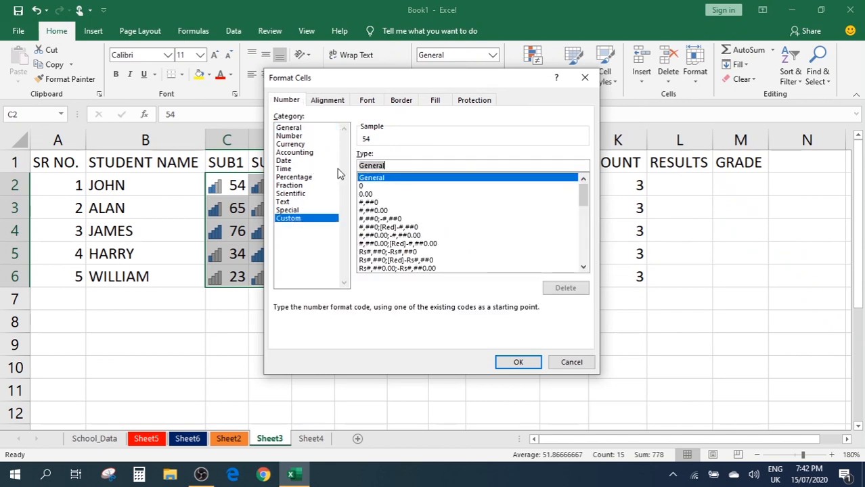
{"action": "type", "text": ";"}
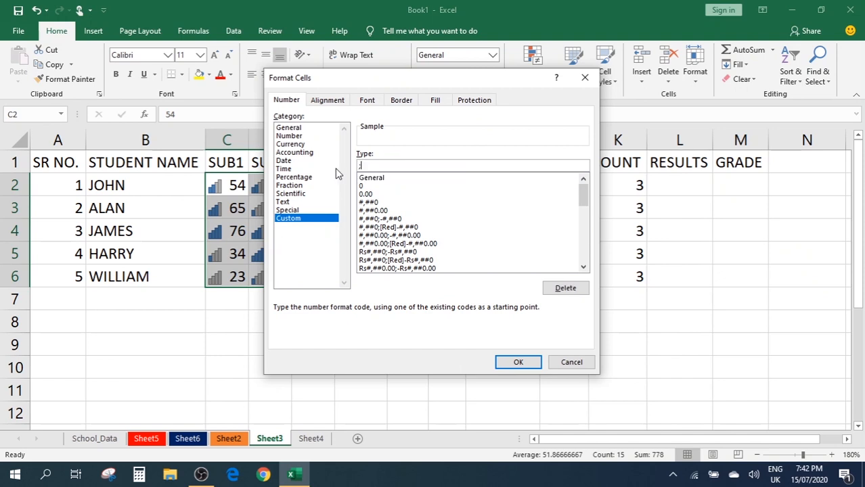
{"action": "left_click", "coordinate": [524, 363]}
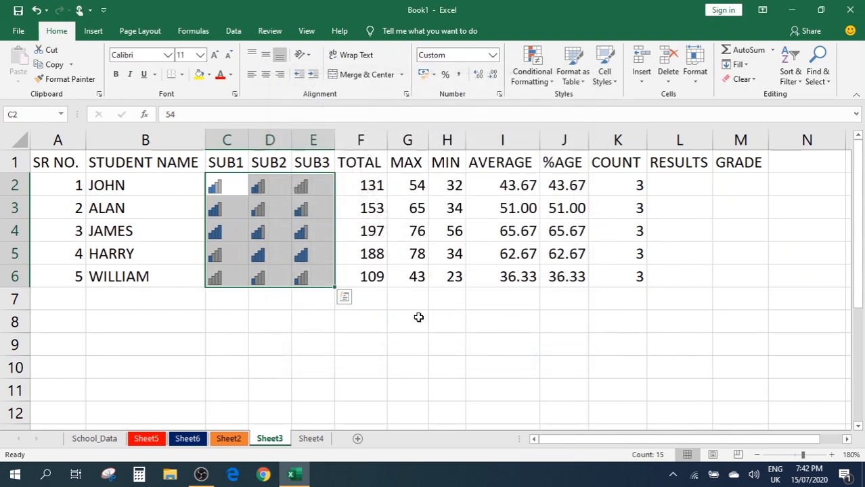
Test the icon-only cells by changing the SUB3 mark in E2 to 55
{"action": "left_click", "coordinate": [320, 237]}
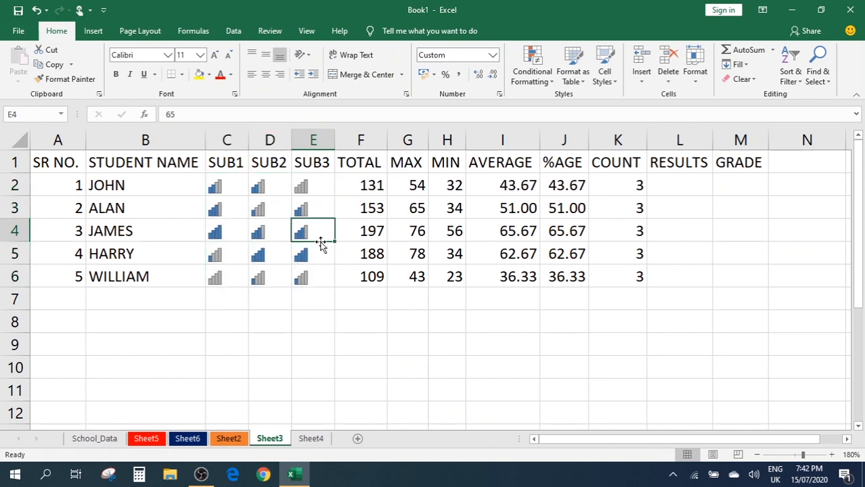
{"action": "left_click", "coordinate": [320, 186]}
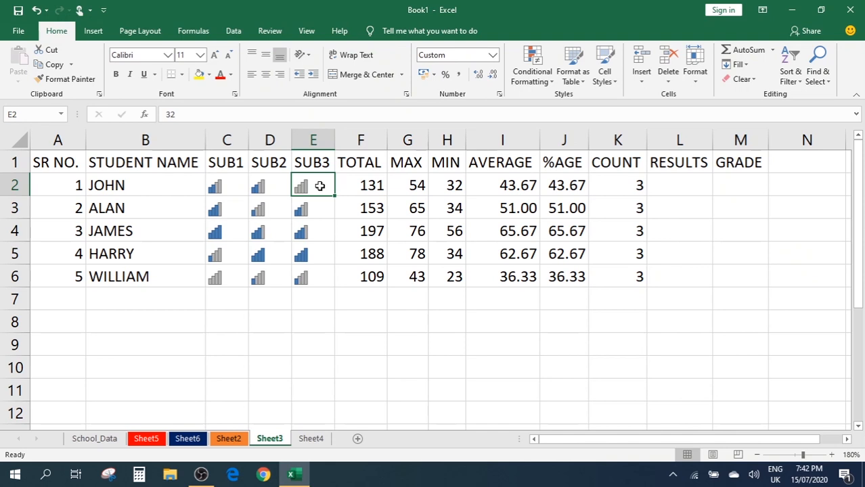
{"action": "type", "text": "55"}
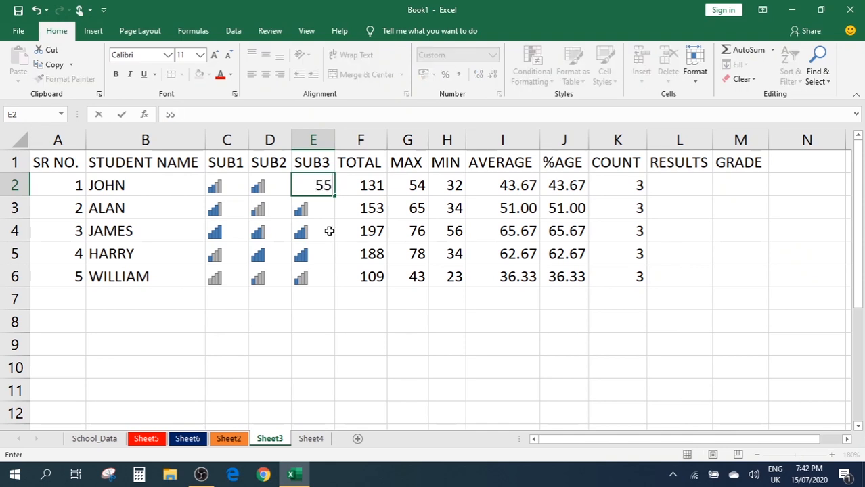
{"action": "key", "text": "Return"}
{"action": "left_click", "coordinate": [304, 186]}
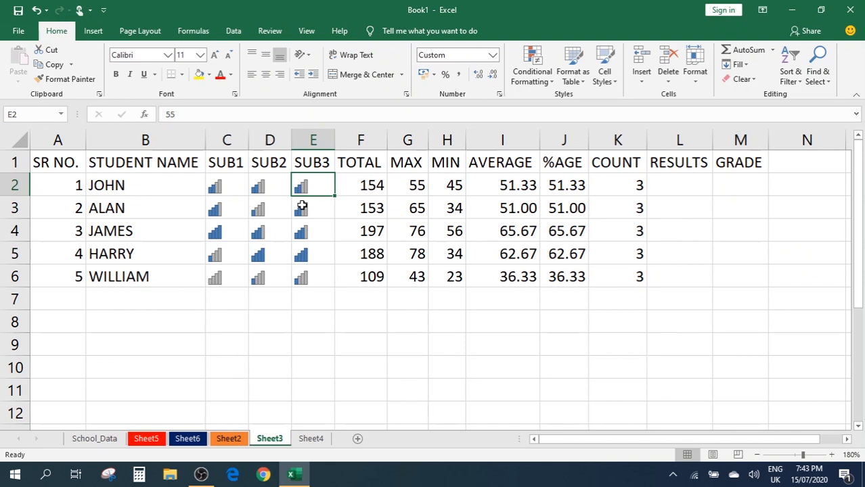
Review the custom number format of E2, and undo the test mark and the hidden-number format on the subject marks
{"action": "left_click", "coordinate": [499, 94]}
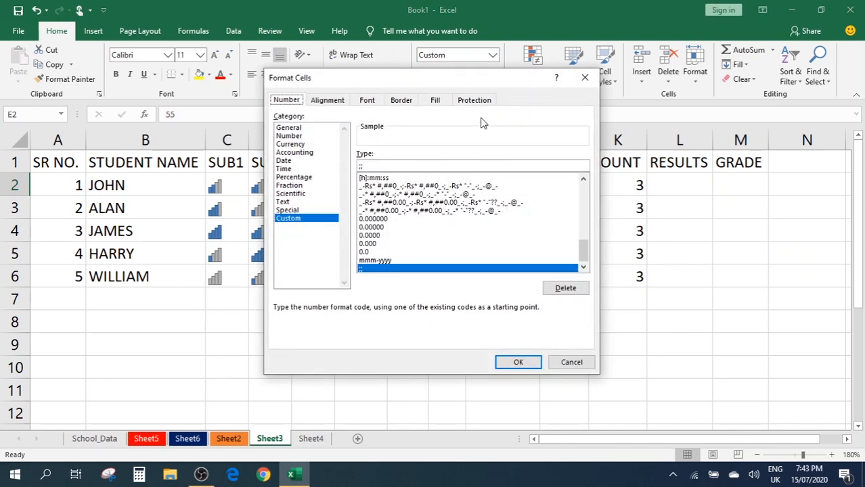
{"action": "left_click", "coordinate": [587, 78]}
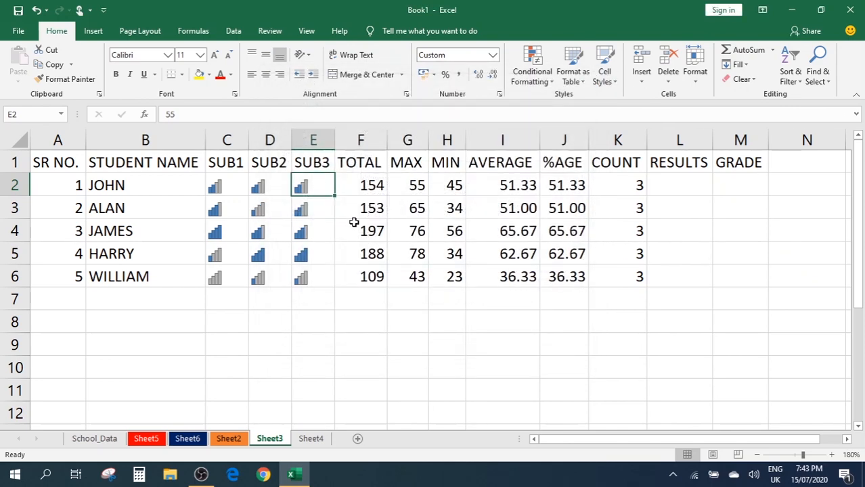
{"action": "key", "text": "ctrl+z"}
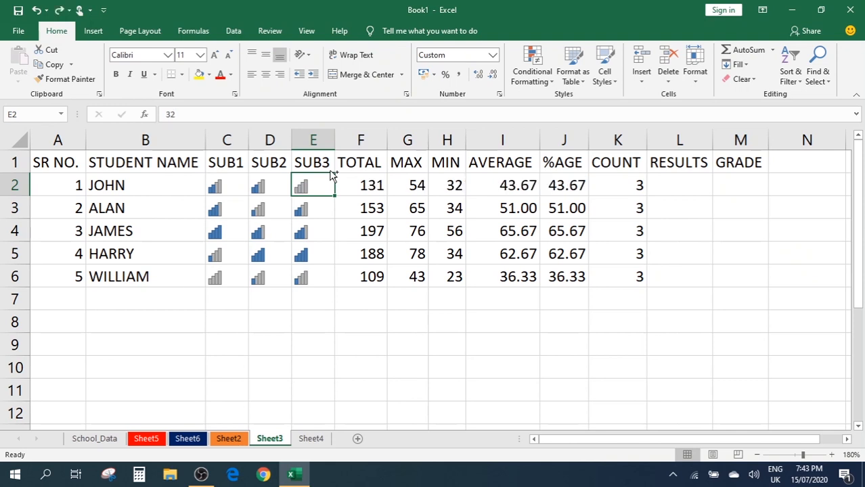
{"action": "key", "text": "ctrl+z"}
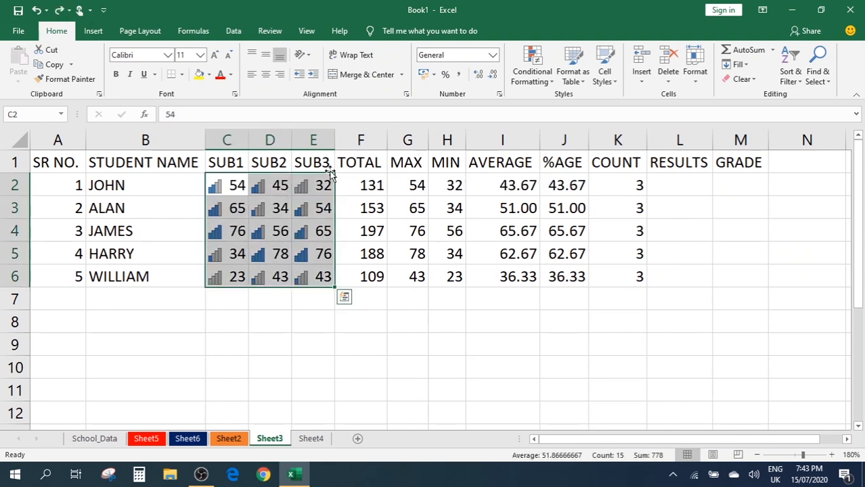
{"action": "left_click", "coordinate": [435, 249]}
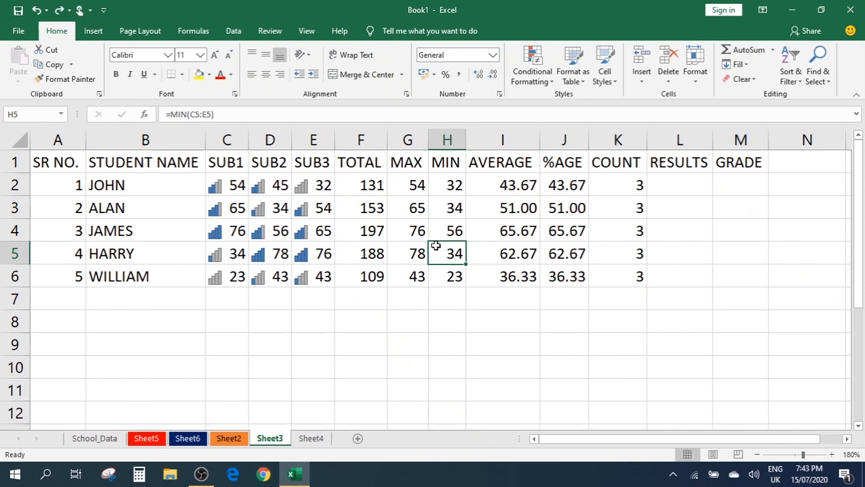
{"action": "left_click", "coordinate": [535, 76]}
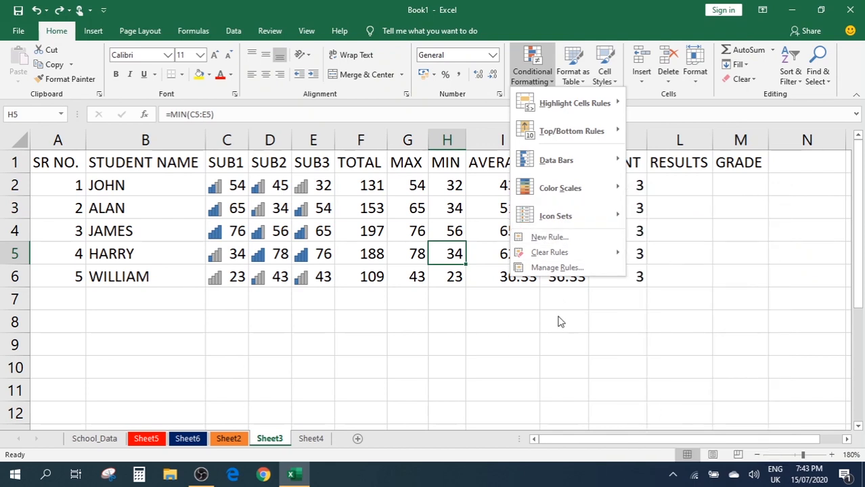
{"action": "left_click", "coordinate": [398, 319]}
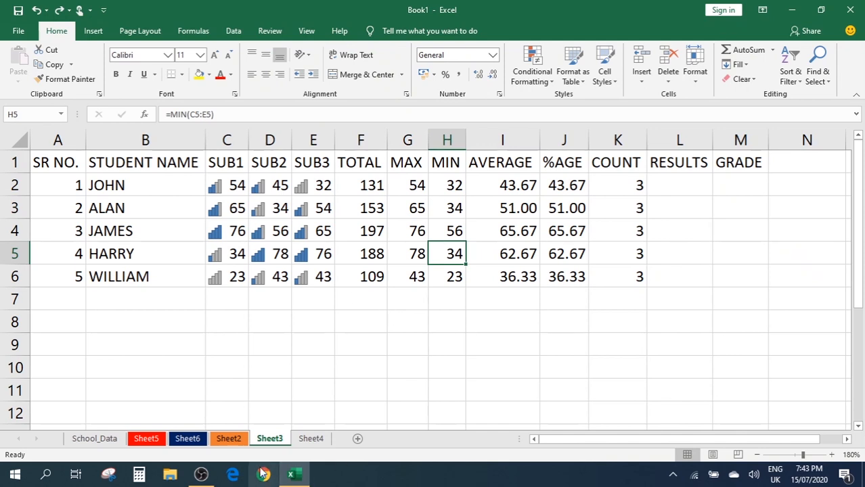
{"action": "left_click", "coordinate": [201, 474]}
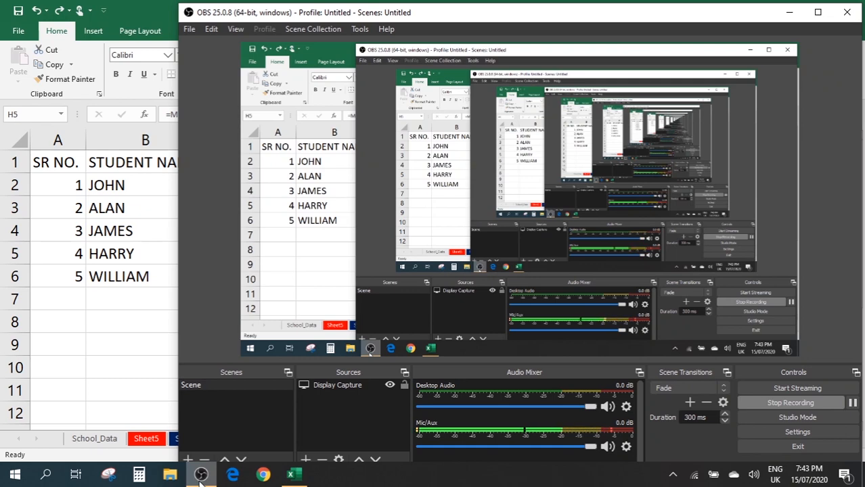
{"action": "left_click", "coordinate": [200, 474]}
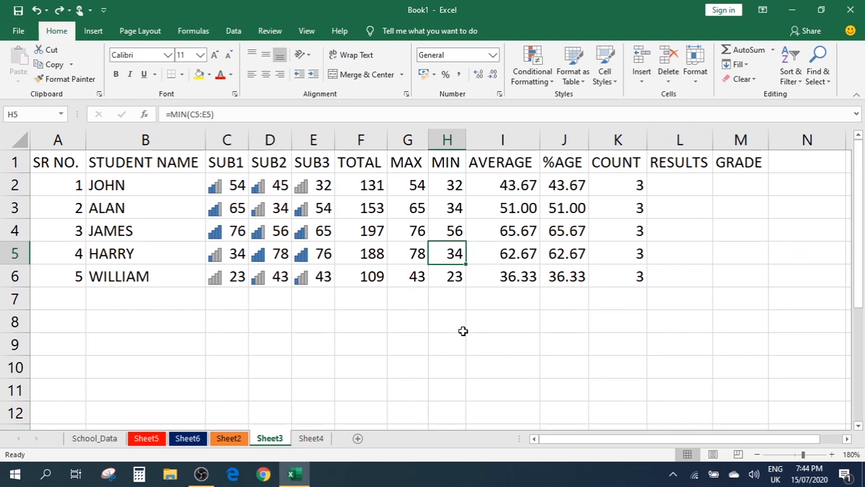
{"action": "left_click", "coordinate": [231, 35]}
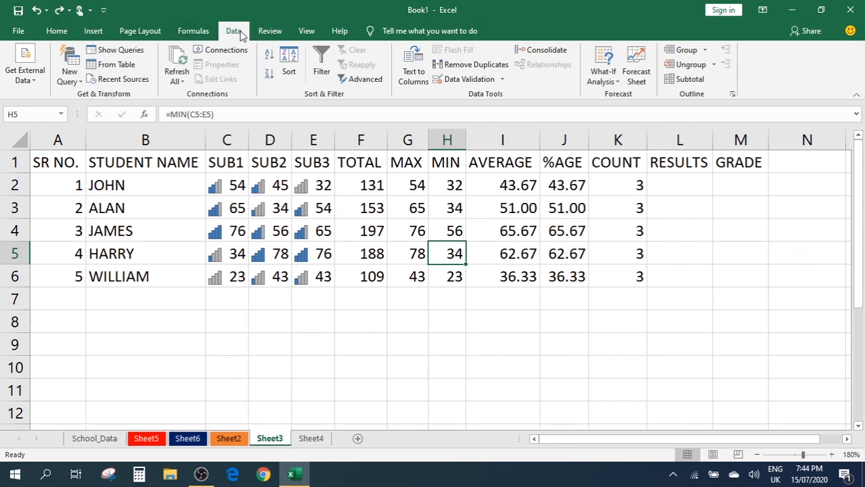
{"action": "left_click", "coordinate": [194, 31]}
{"action": "left_click", "coordinate": [140, 31]}
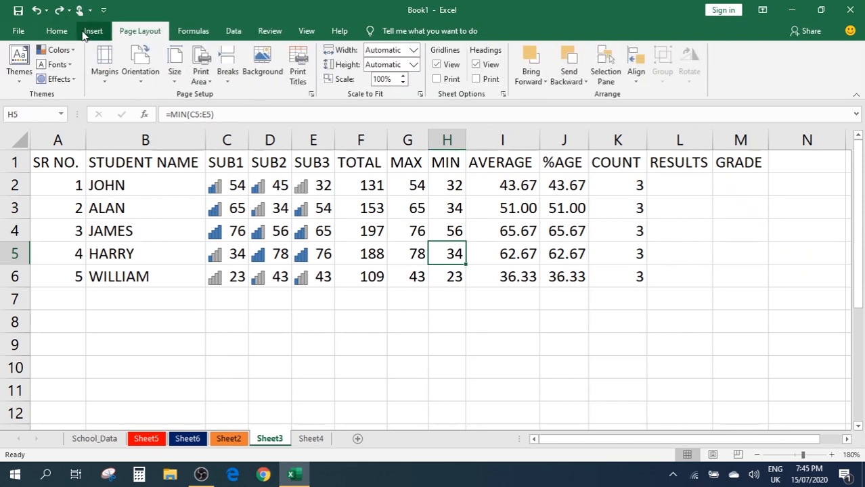
{"action": "left_click", "coordinate": [83, 34]}
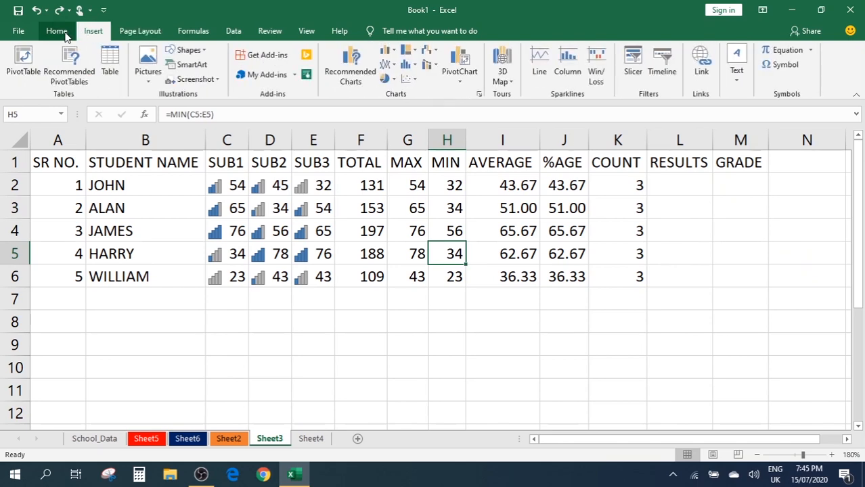
{"action": "left_click", "coordinate": [60, 33]}
{"action": "left_click", "coordinate": [86, 32]}
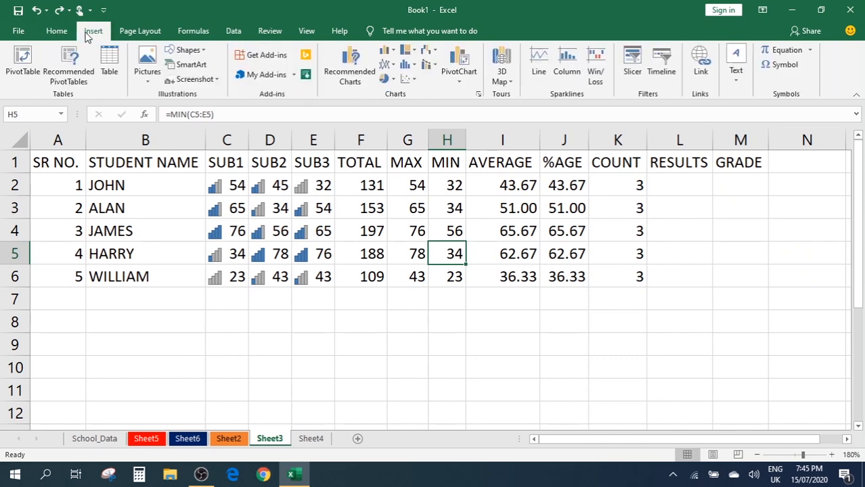
{"action": "left_click", "coordinate": [61, 34]}
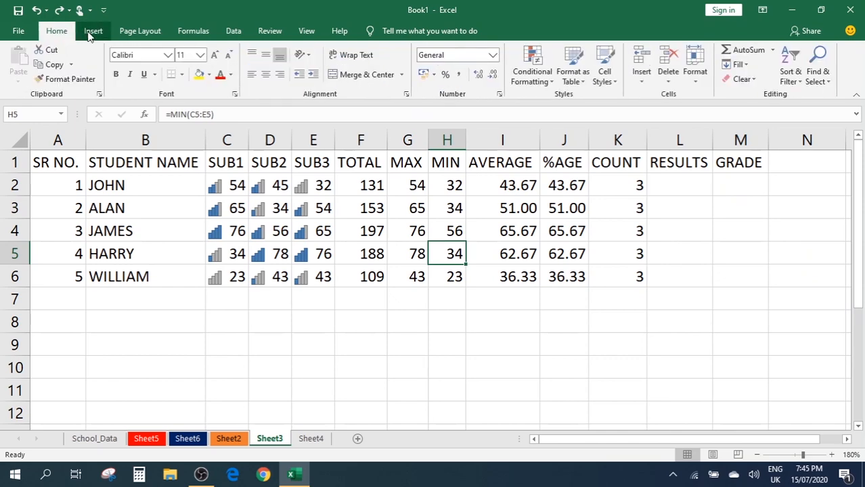
{"action": "left_click", "coordinate": [94, 31]}
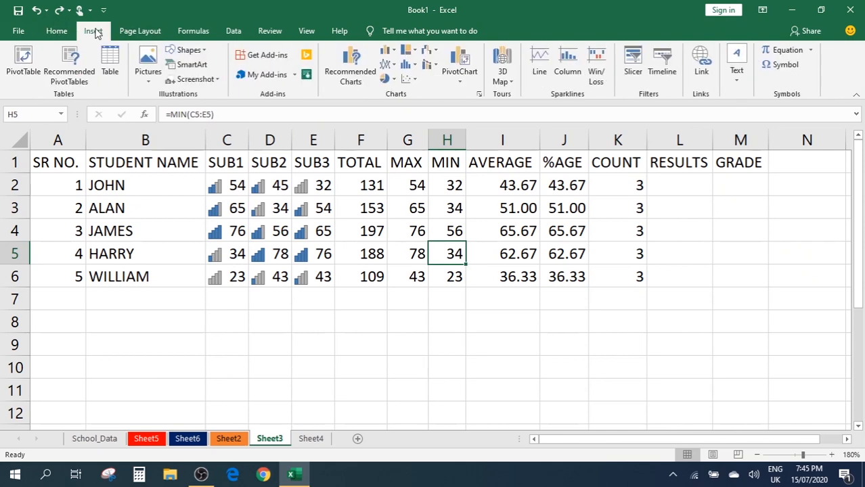
{"action": "left_click", "coordinate": [56, 32]}
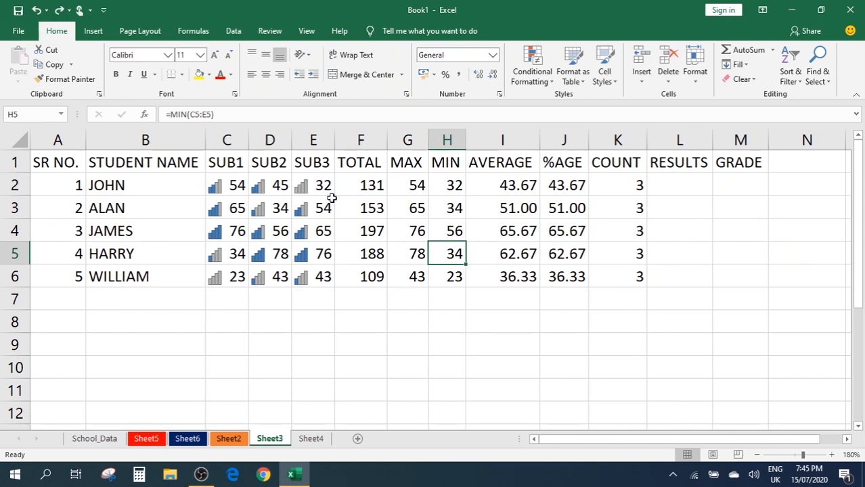
{"action": "left_click", "coordinate": [580, 83]}
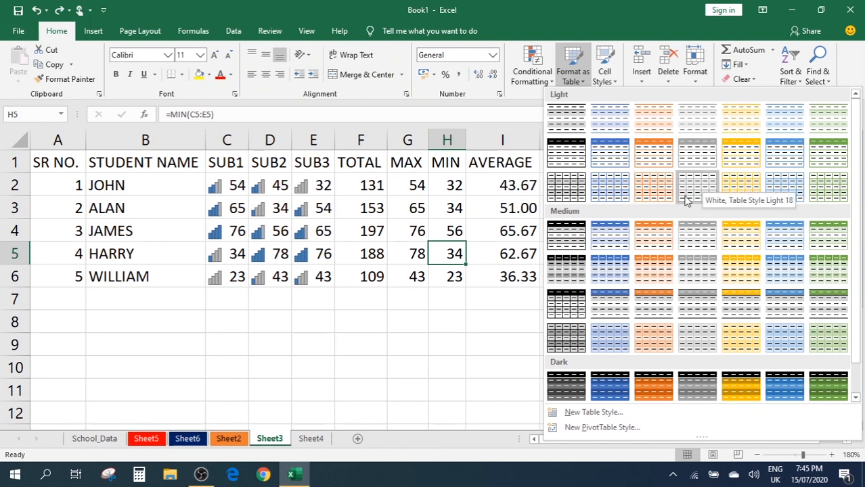
{"action": "left_click", "coordinate": [486, 211]}
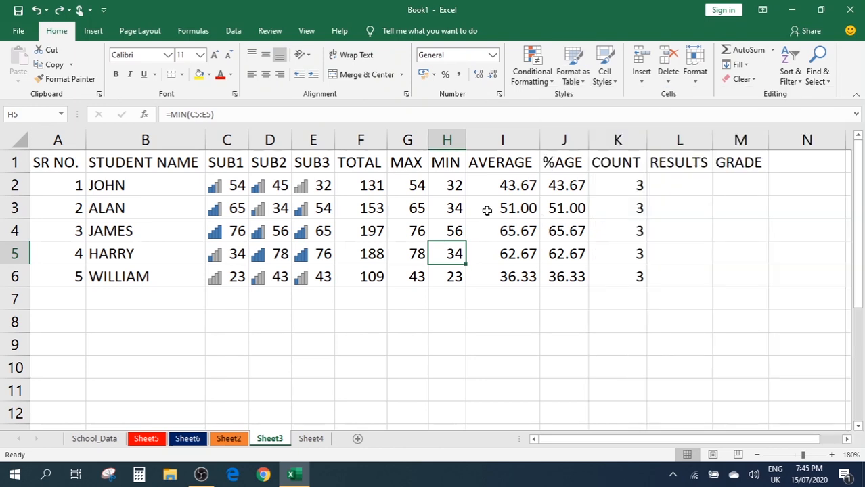
{"action": "left_click", "coordinate": [95, 35]}
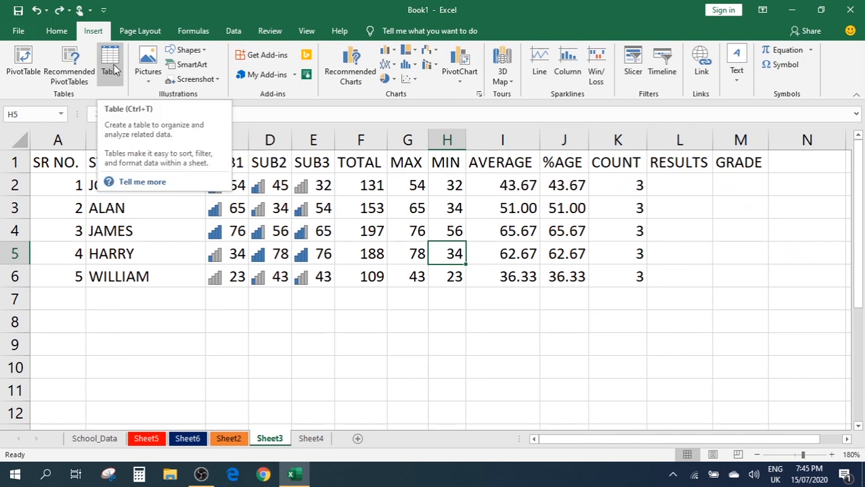
{"action": "left_click", "coordinate": [57, 31]}
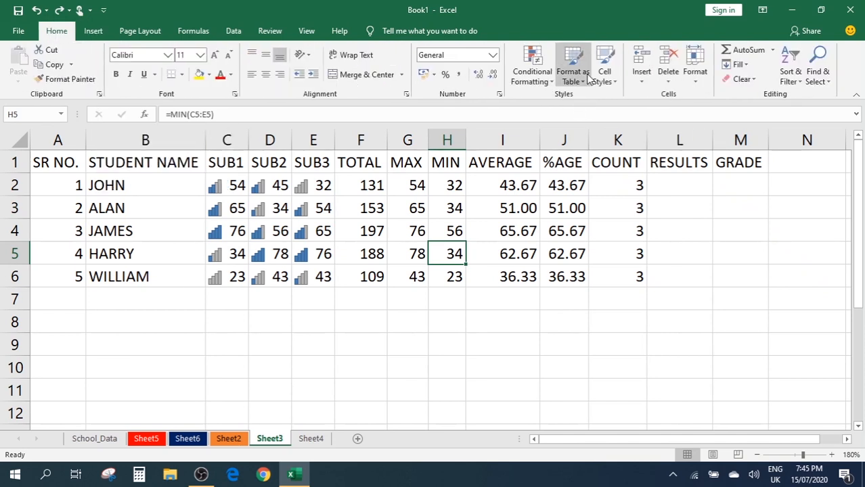
Format the results range A1:M6 as a table with headers, using the light blue banded style in the second Medium row
{"action": "left_click_drag", "start_coordinate": [61, 165], "coordinate": [743, 279]}
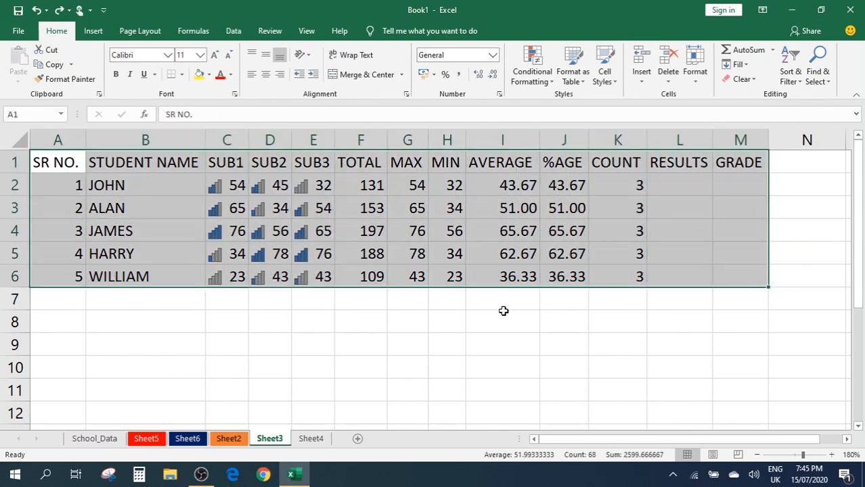
{"action": "left_click", "coordinate": [579, 80]}
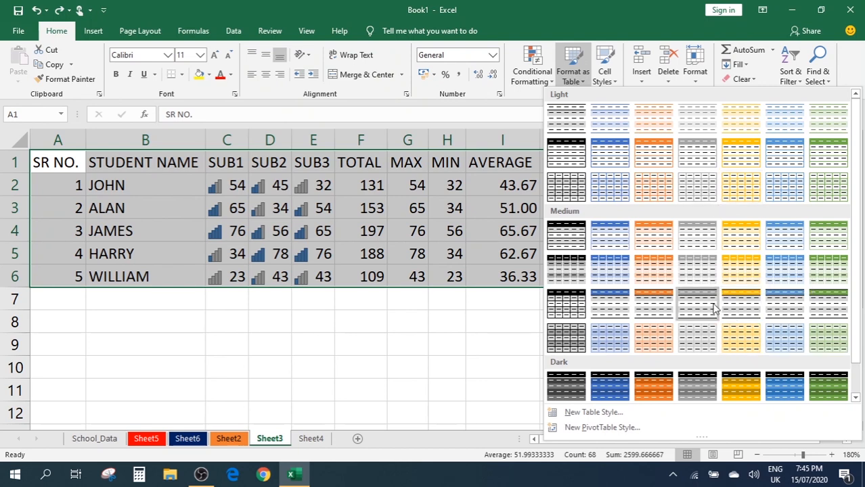
{"action": "left_click", "coordinate": [797, 280]}
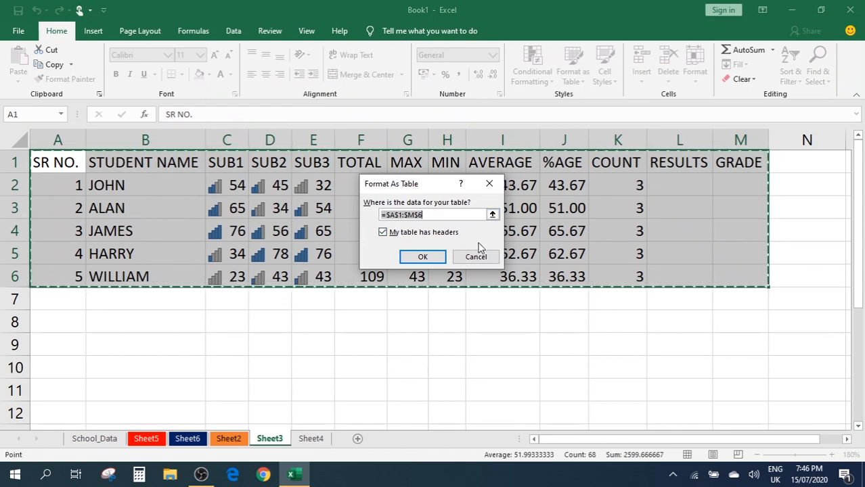
{"action": "left_click", "coordinate": [422, 257]}
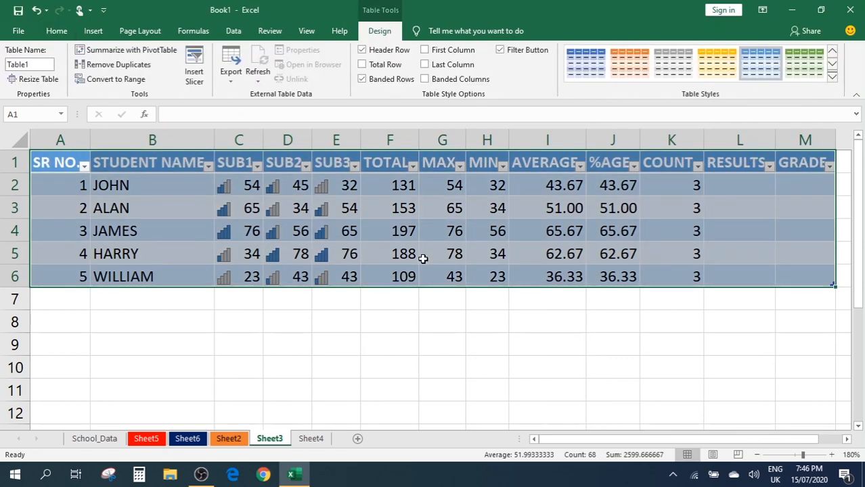
{"action": "left_click", "coordinate": [454, 231]}
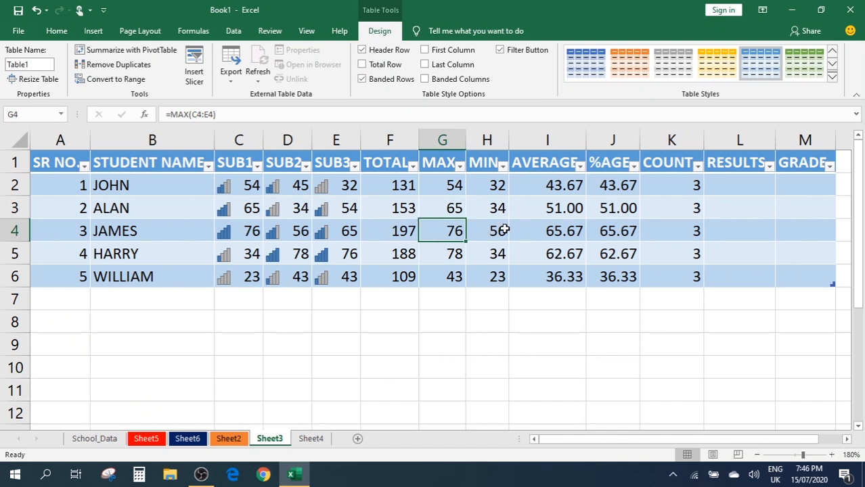
Look over the sorting and text filter options of the STUDENT NAME column
{"action": "left_click", "coordinate": [209, 168]}
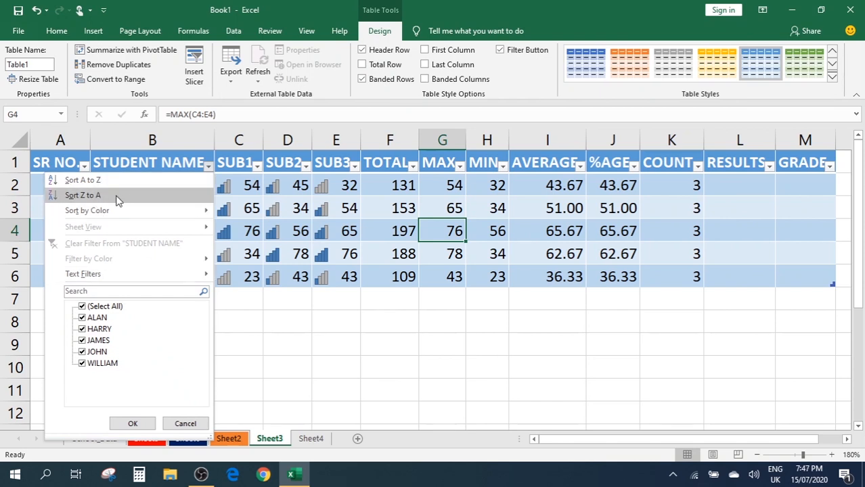
{"action": "mouse_move", "coordinate": [124, 276]}
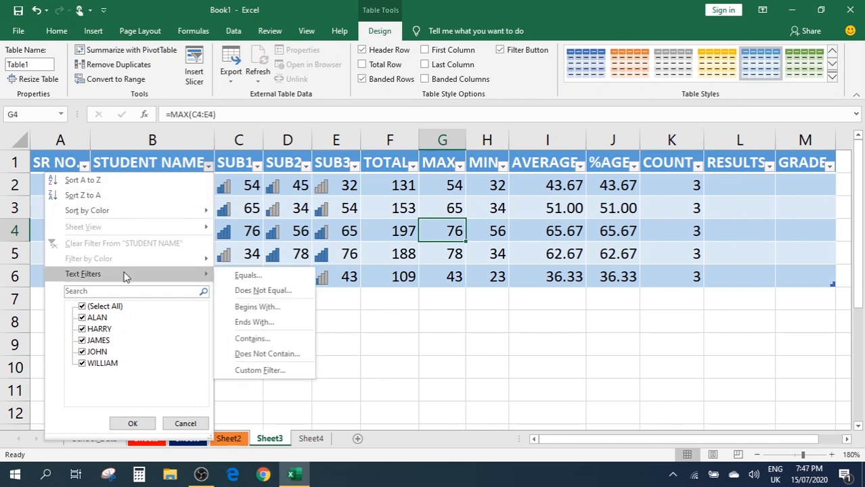
{"action": "left_click", "coordinate": [345, 230]}
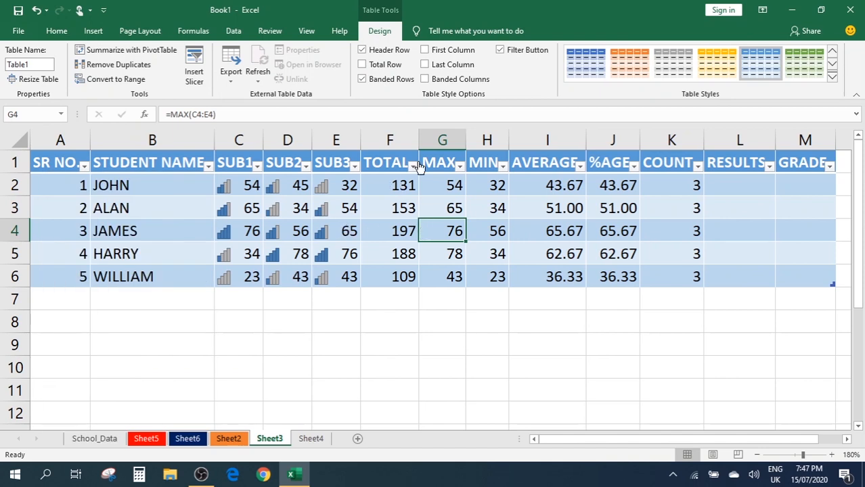
Clear the TOTAL values in F2:F6 and recalculate the column with =SUM(Table1[@[SUB1]:[SUB3]]) entered in F2
{"action": "left_click_drag", "start_coordinate": [397, 185], "coordinate": [402, 276]}
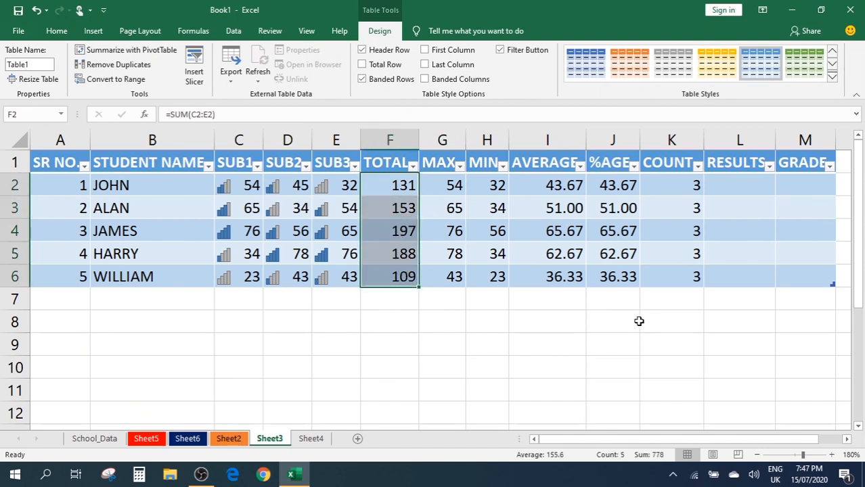
{"action": "key", "text": "Delete"}
{"action": "left_click", "coordinate": [388, 186]}
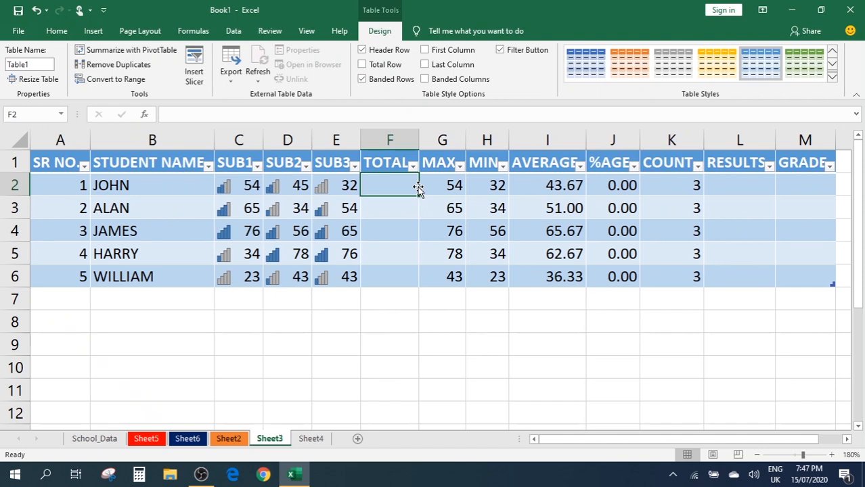
{"action": "key", "text": "alt+equal"}
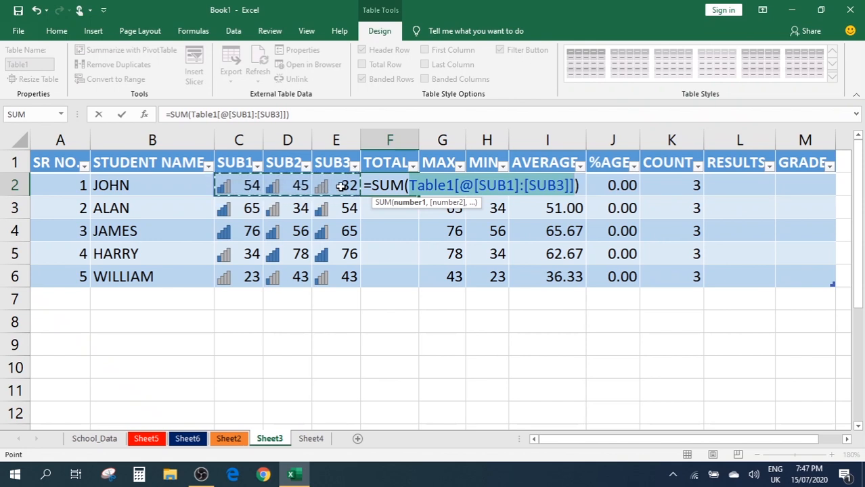
{"action": "key", "text": "Return"}
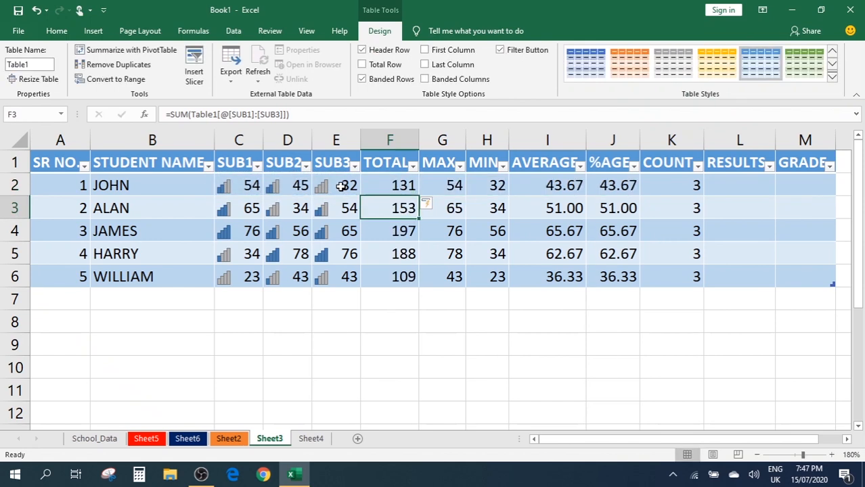
{"action": "left_click", "coordinate": [399, 187]}
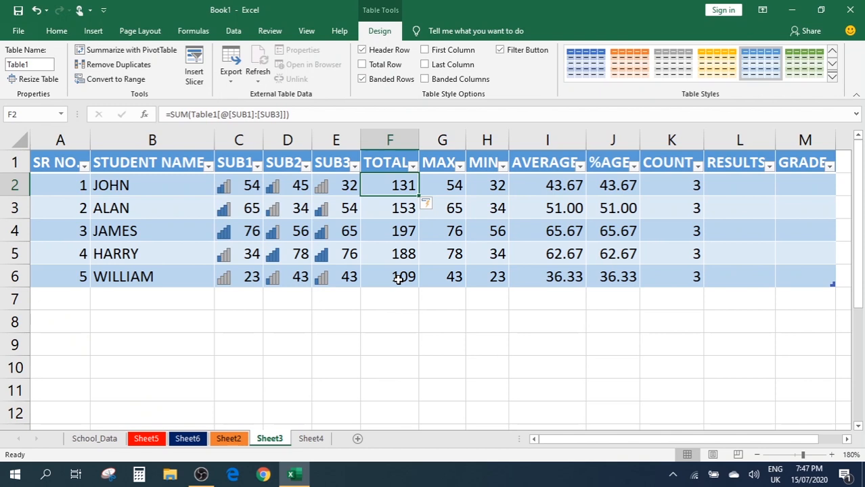
Extend the table with a new row by entering serial number 6 in A7
{"action": "left_click", "coordinate": [75, 299]}
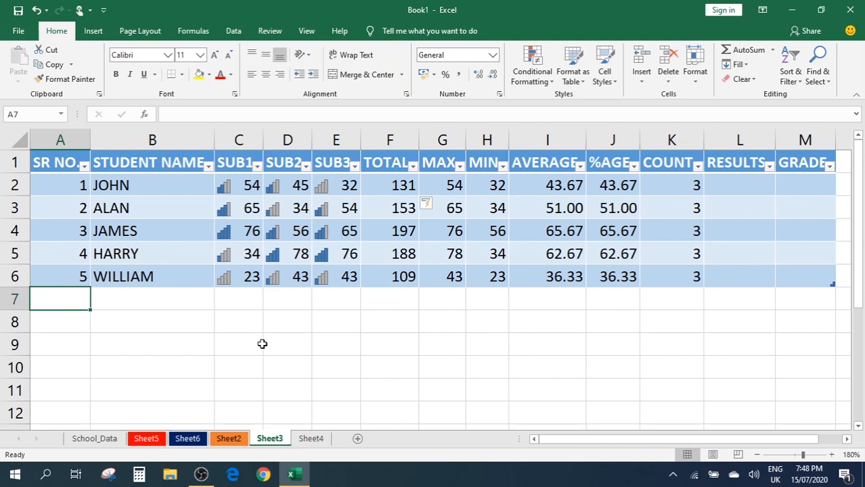
{"action": "type", "text": "6"}
{"action": "key", "text": "Return"}
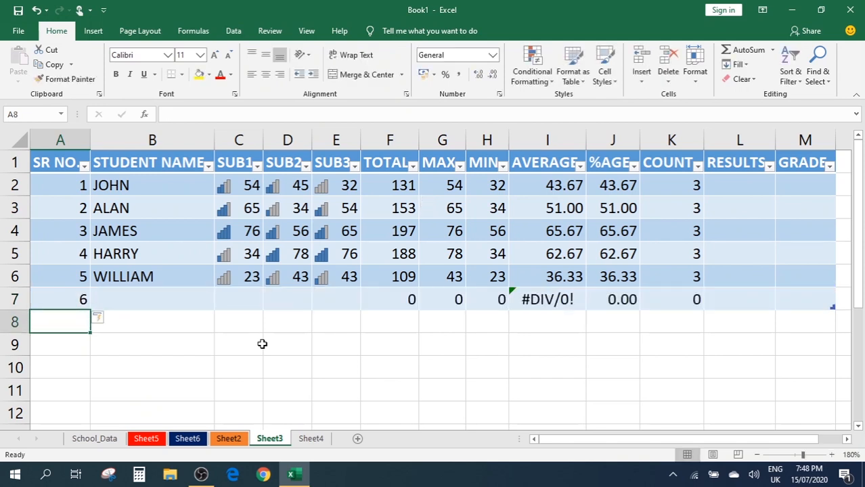
{"action": "key", "text": "Up"}
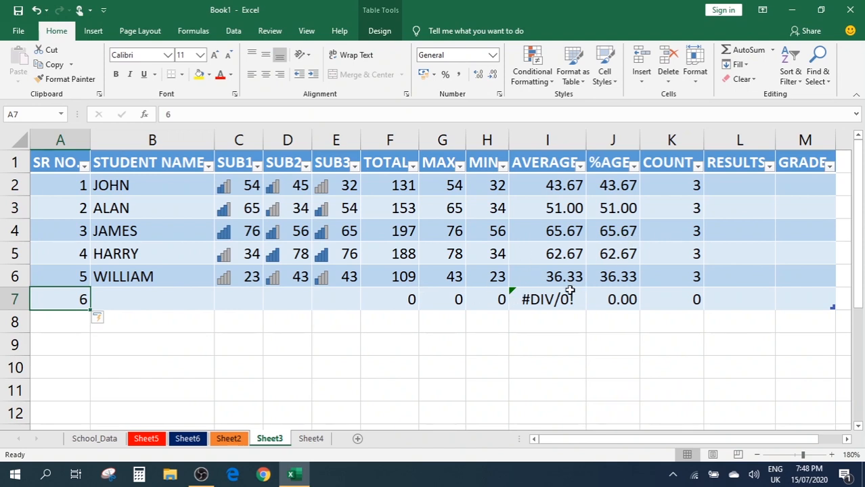
Enter the sixth student's name in uppercase in B7 of the STUDENT NAME column
{"action": "left_click", "coordinate": [158, 302]}
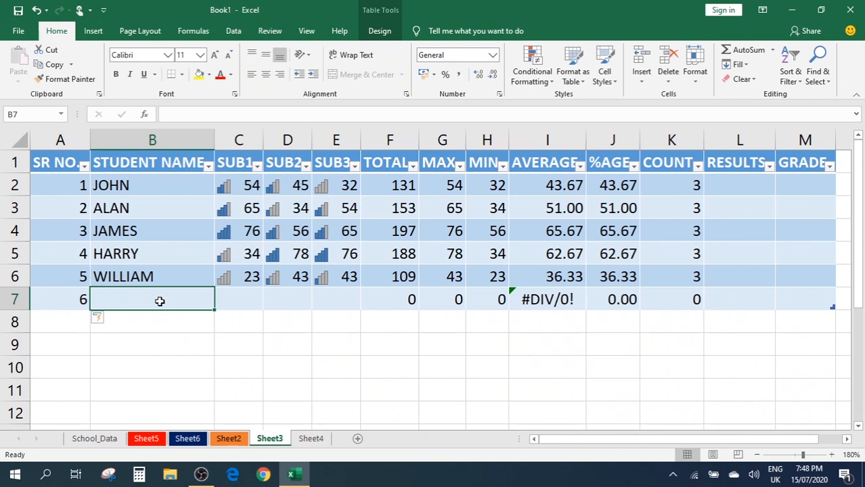
{"action": "type", "text": "kEVIN"}
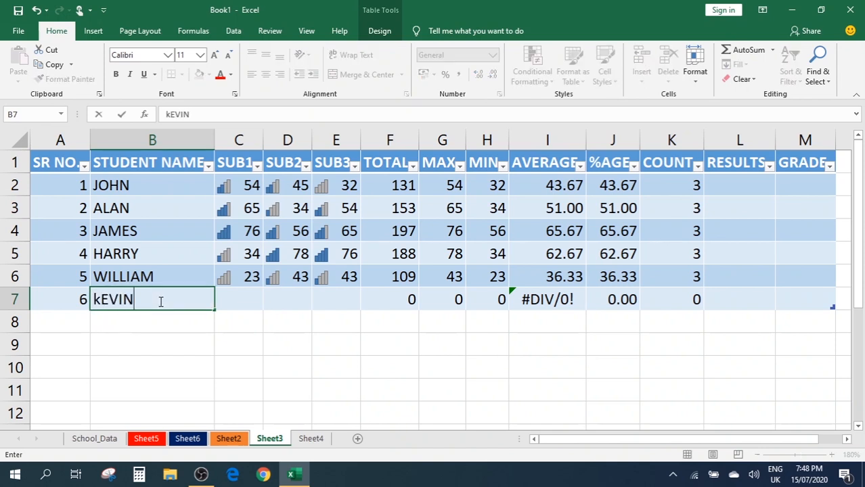
{"action": "key", "text": "BackSpace"}
{"action": "key", "text": "BackSpace"}
{"action": "key", "text": "BackSpace"}
{"action": "key", "text": "BackSpace"}
{"action": "key", "text": "BackSpace"}
{"action": "type", "text": "K"}
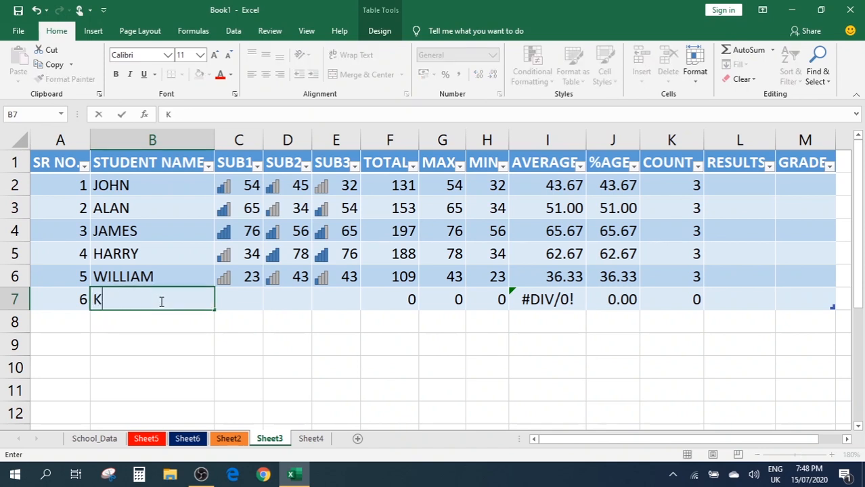
{"action": "type", "text": "EEVIN"}
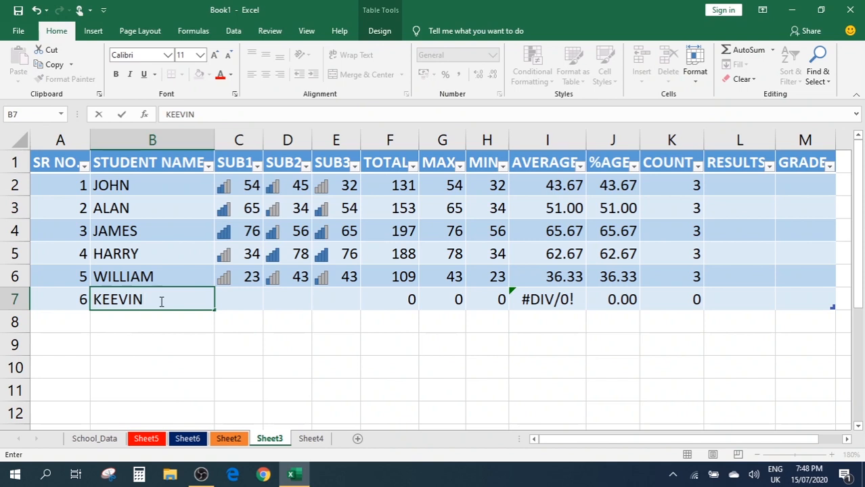
{"action": "key", "text": "BackSpace"}
{"action": "key", "text": "BackSpace"}
{"action": "key", "text": "BackSpace"}
{"action": "key", "text": "BackSpace"}
{"action": "type", "text": "VIN"}
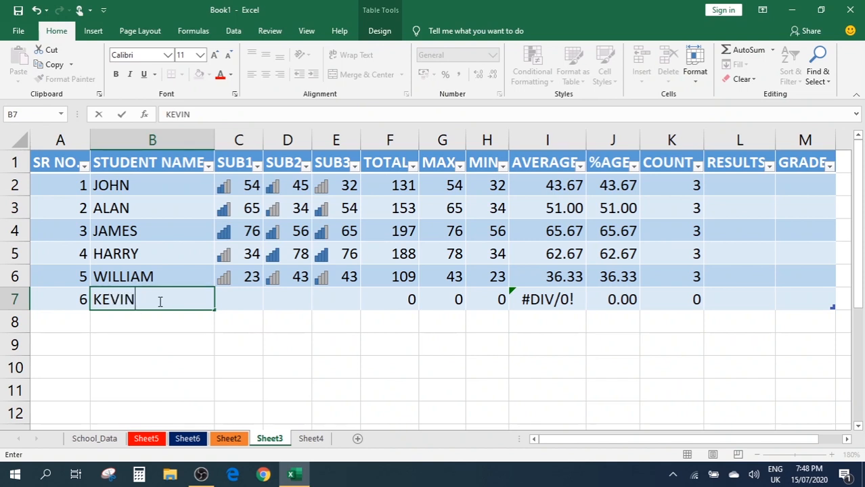
{"action": "key", "text": "Tab"}
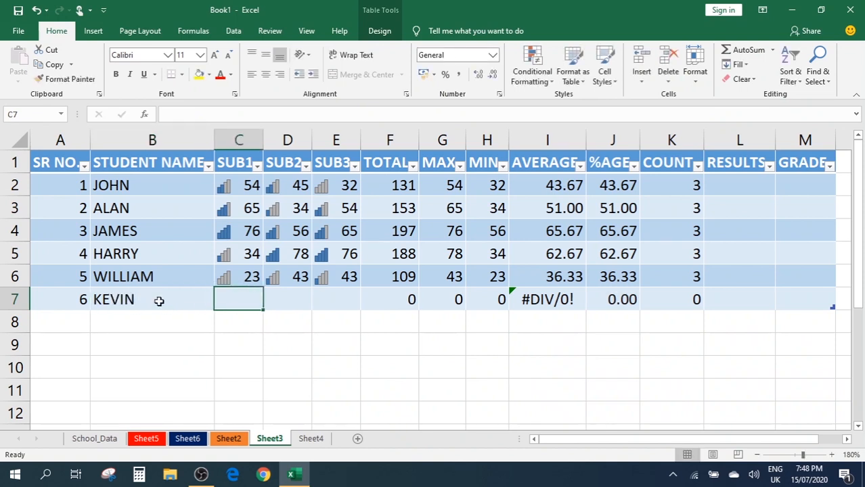
Enter the sixth student's marks in row 7: 43 for SUB1, 54 for SUB2 and 32 for SUB3
{"action": "type", "text": "43"}
{"action": "key", "text": "Tab"}
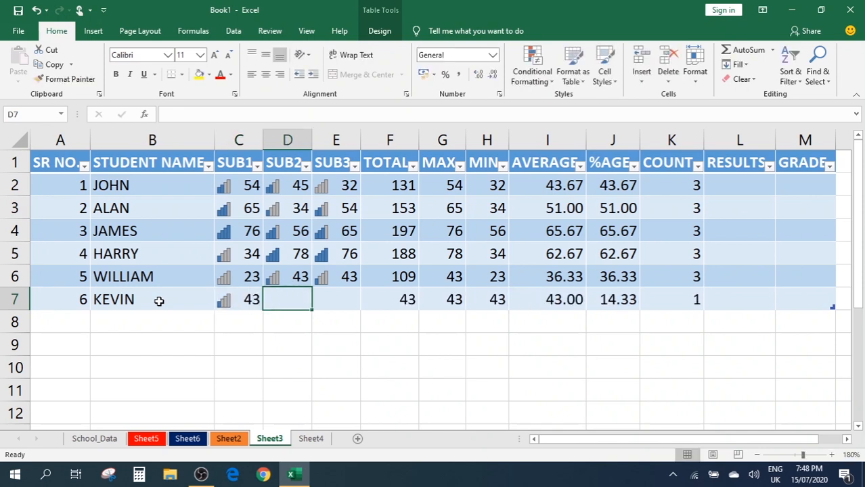
{"action": "type", "text": "54"}
{"action": "key", "text": "Tab"}
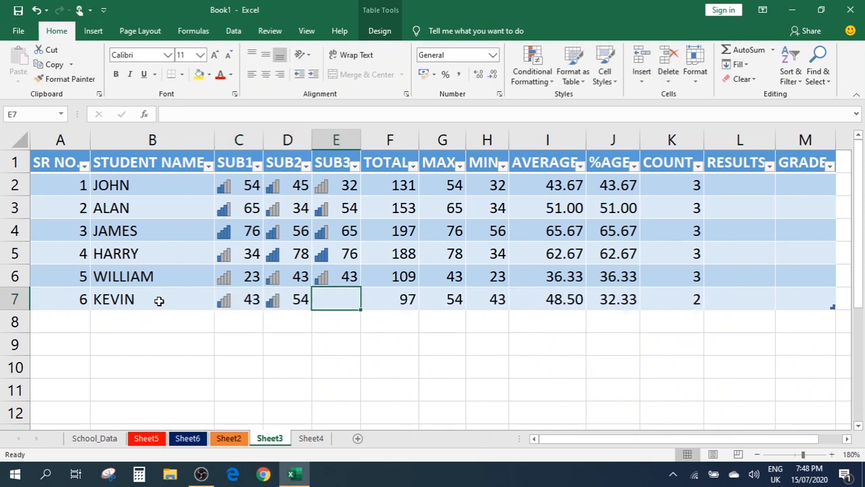
{"action": "type", "text": "32"}
{"action": "key", "text": "Tab"}
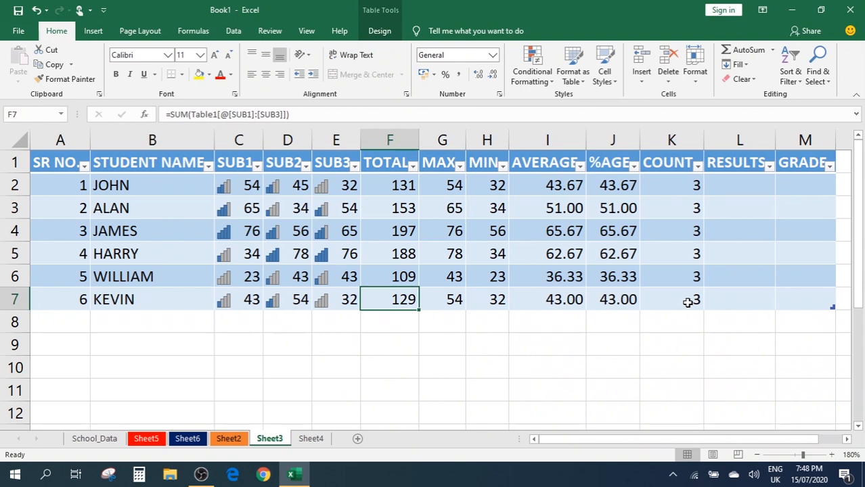
Look over the STUDENT NAME column's filter list, including the entry for the added student
{"action": "left_click", "coordinate": [650, 257]}
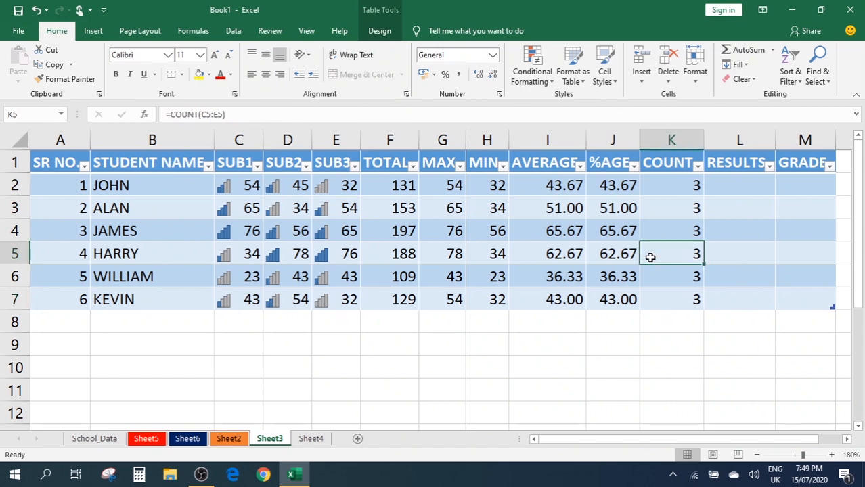
{"action": "left_click", "coordinate": [208, 167]}
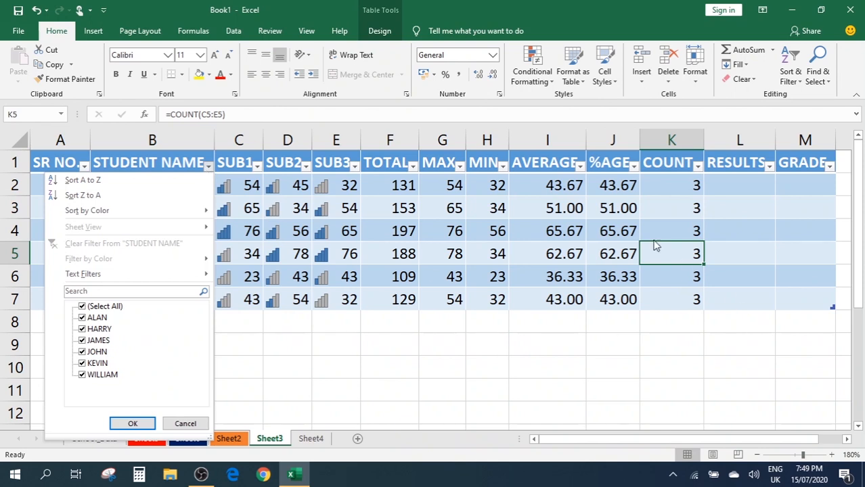
{"action": "left_click", "coordinate": [575, 228]}
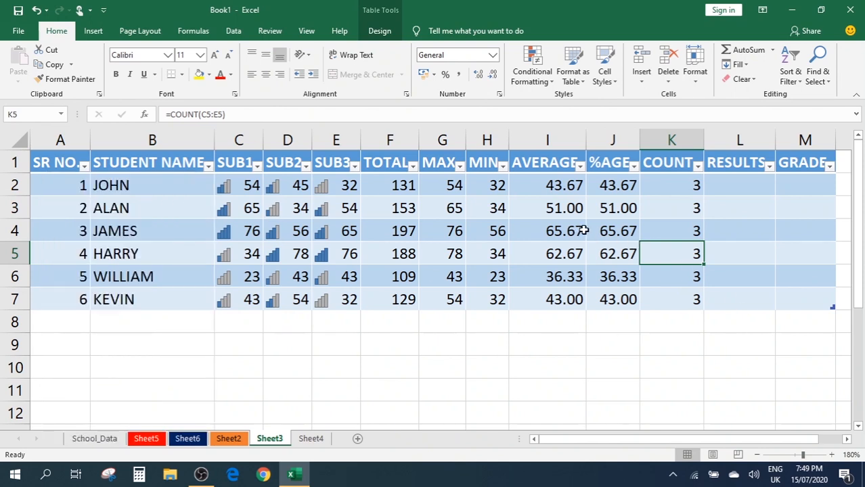
{"action": "left_click", "coordinate": [207, 166]}
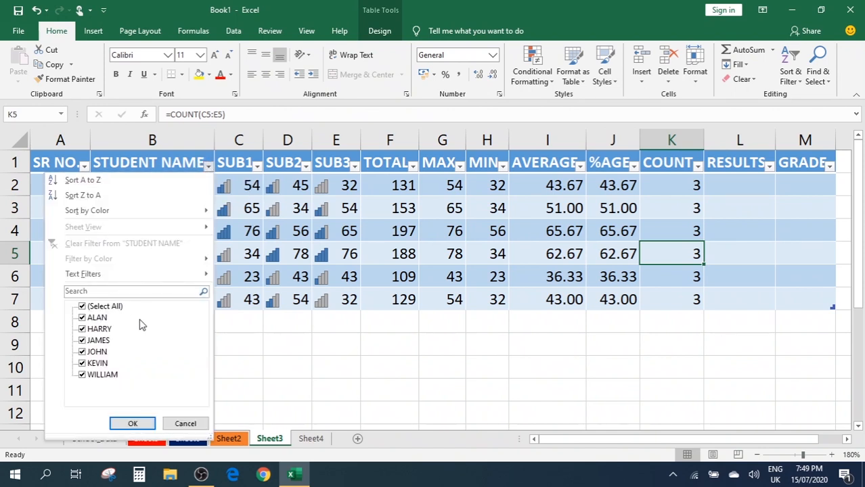
{"action": "key", "text": "Escape"}
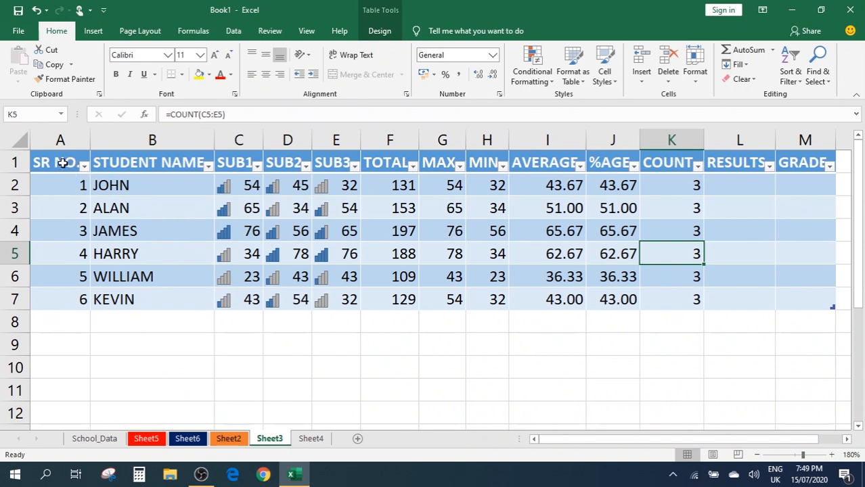
Convert the results table A1:M7 back to a normal range
{"action": "left_click_drag", "start_coordinate": [62, 163], "coordinate": [800, 301]}
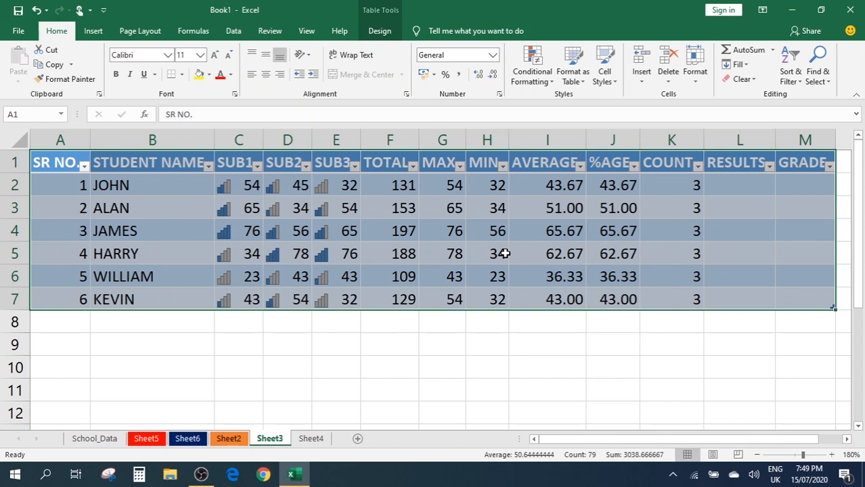
{"action": "left_click", "coordinate": [381, 32]}
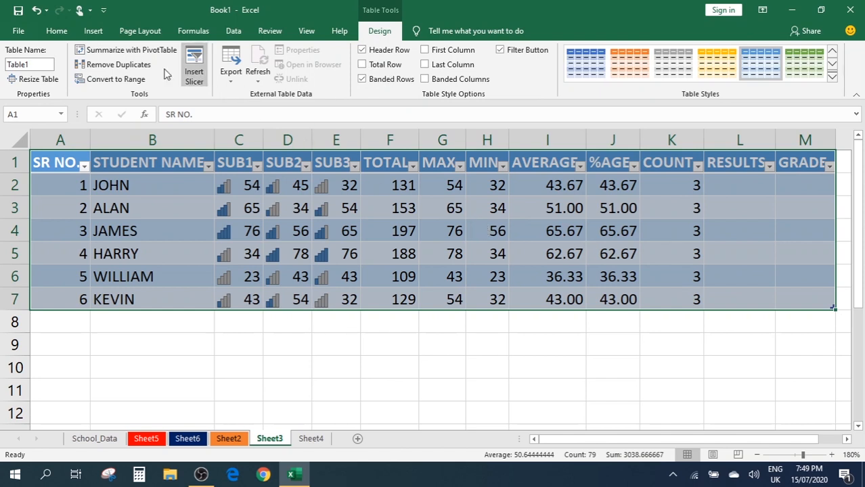
{"action": "left_click", "coordinate": [105, 81]}
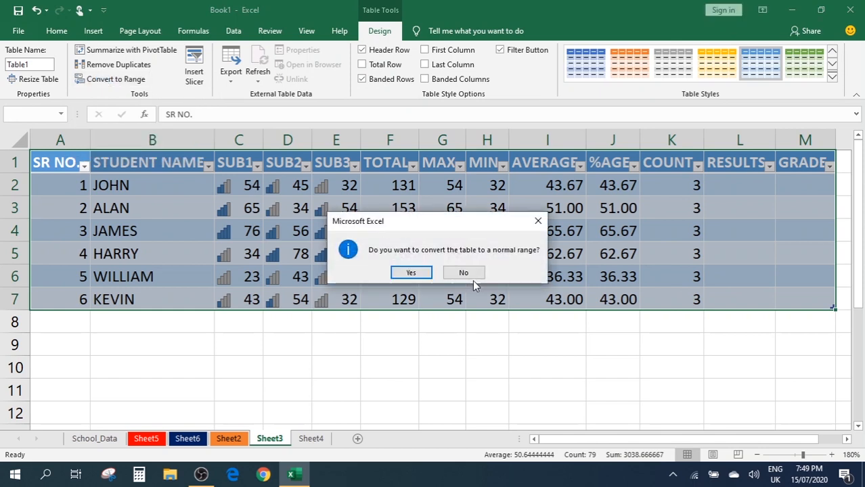
{"action": "left_click", "coordinate": [411, 272]}
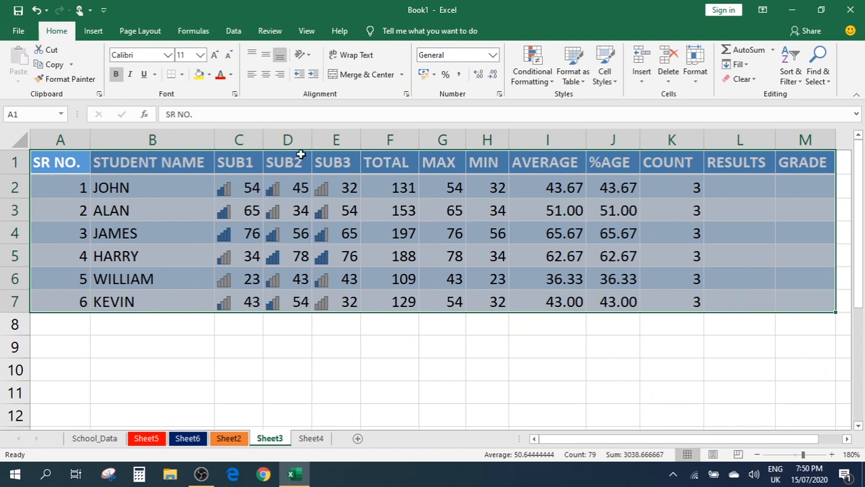
Clear all formats from the results range A1:M7, keeping its contents
{"action": "left_click", "coordinate": [232, 32]}
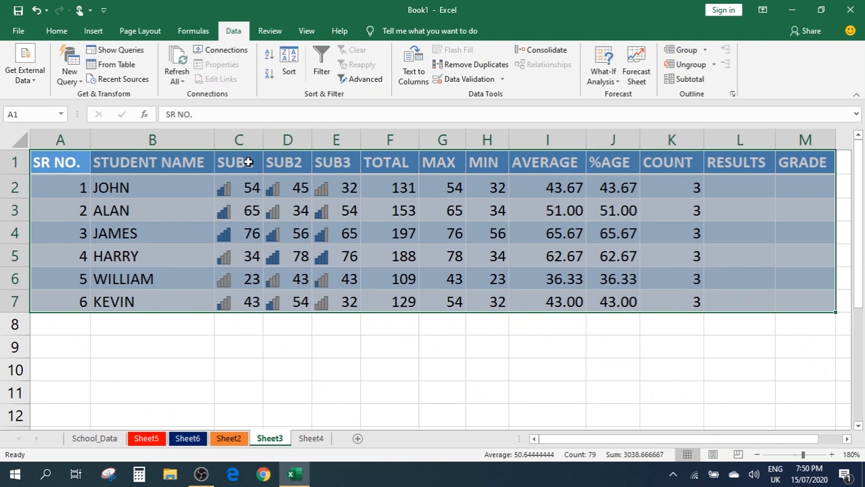
{"action": "left_click", "coordinate": [54, 30]}
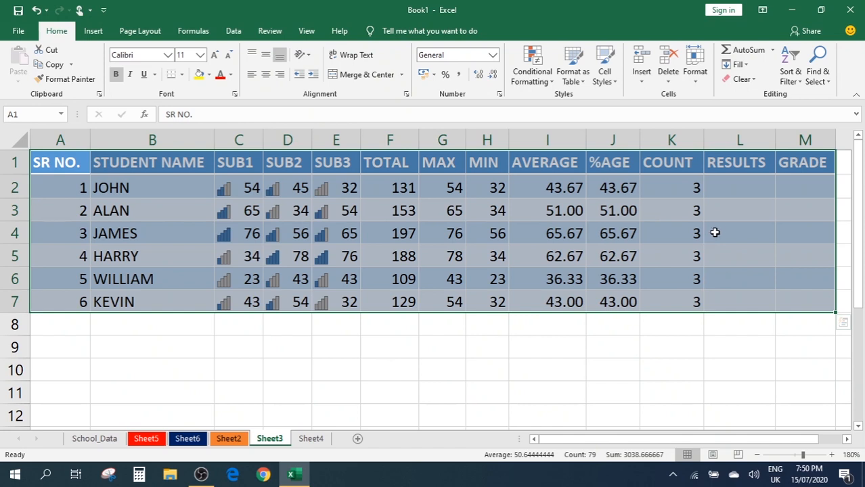
{"action": "left_click", "coordinate": [752, 80]}
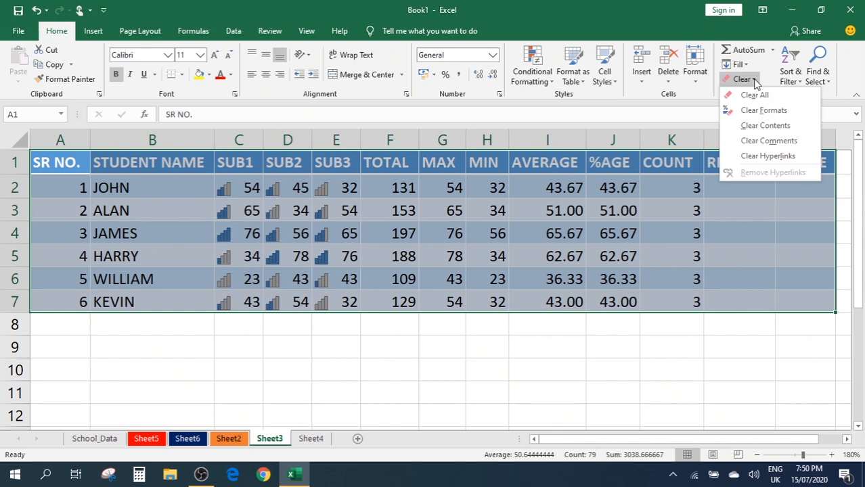
{"action": "left_click", "coordinate": [777, 117]}
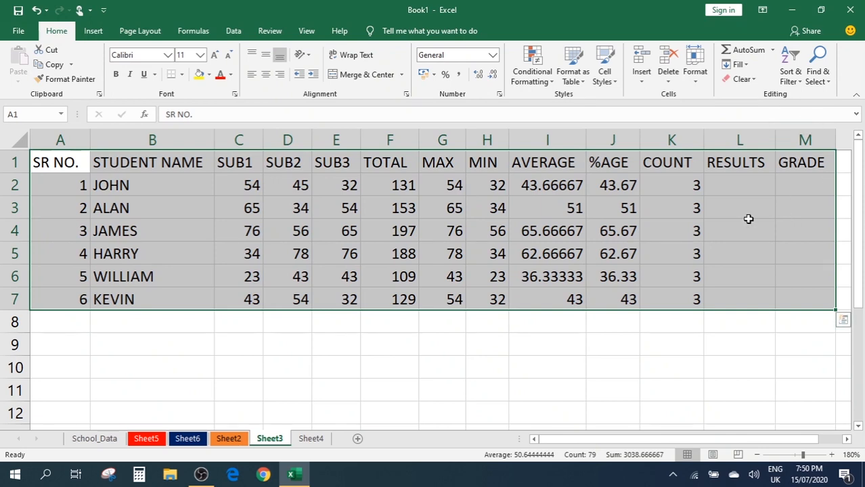
{"action": "left_click", "coordinate": [749, 222]}
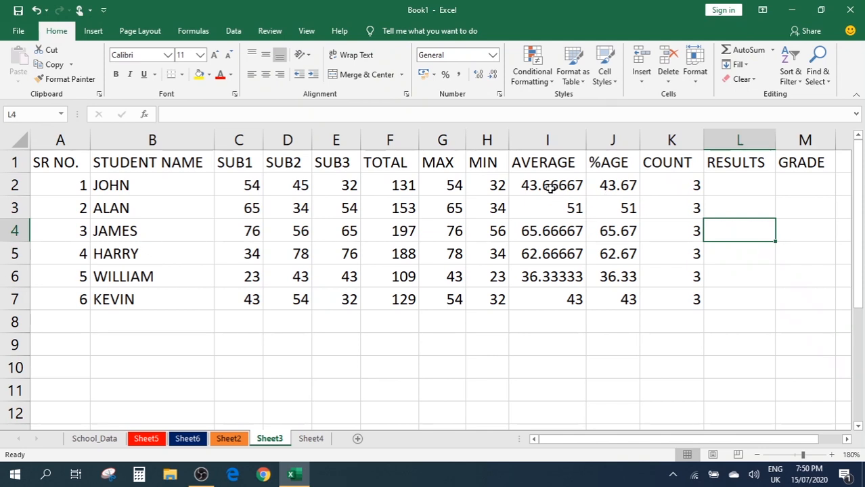
Show the AVERAGE and %AGE values in I2:J7 with two decimal places and fit column J's width to them
{"action": "left_click_drag", "start_coordinate": [551, 188], "coordinate": [603, 297]}
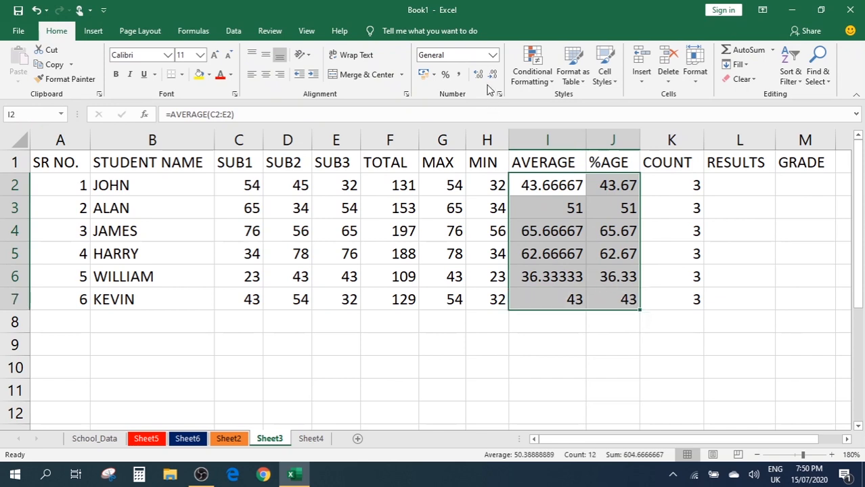
{"action": "left_click", "coordinate": [494, 75]}
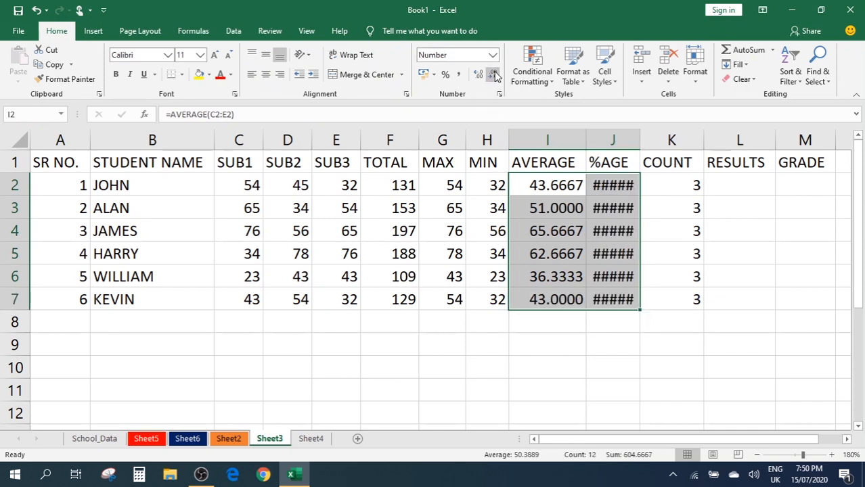
{"action": "left_click_drag", "start_coordinate": [639, 140], "coordinate": [647, 140]}
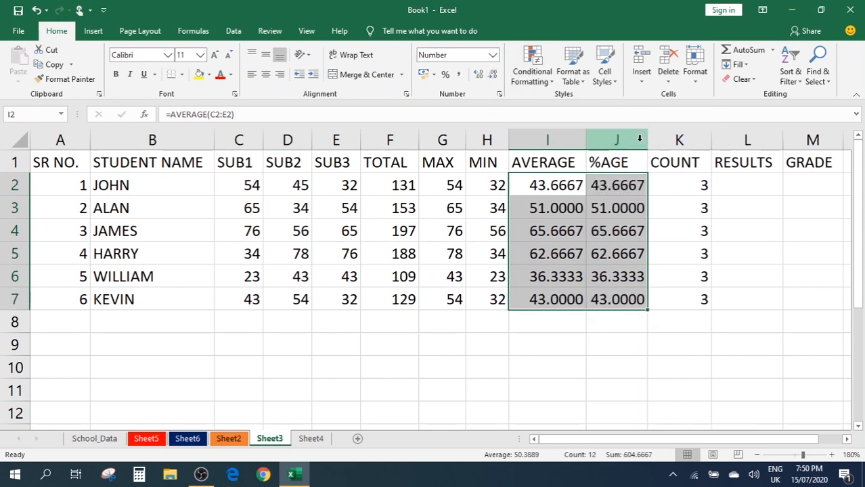
{"action": "left_click", "coordinate": [494, 73]}
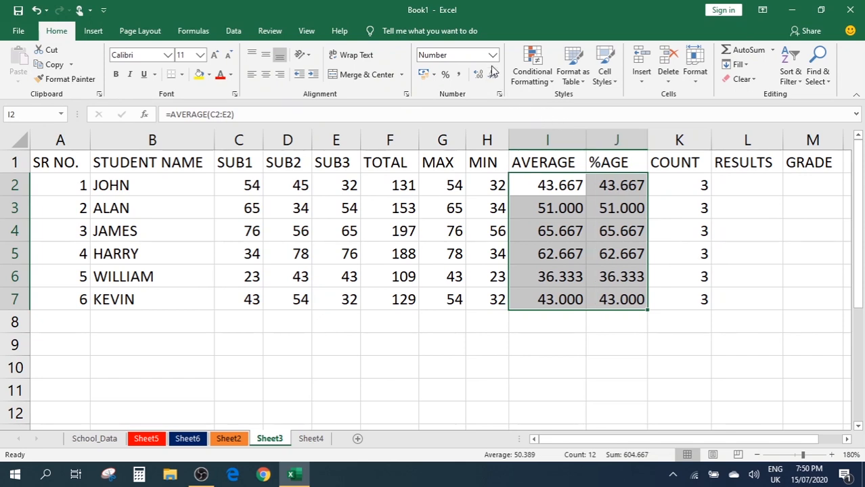
{"action": "left_click", "coordinate": [493, 74]}
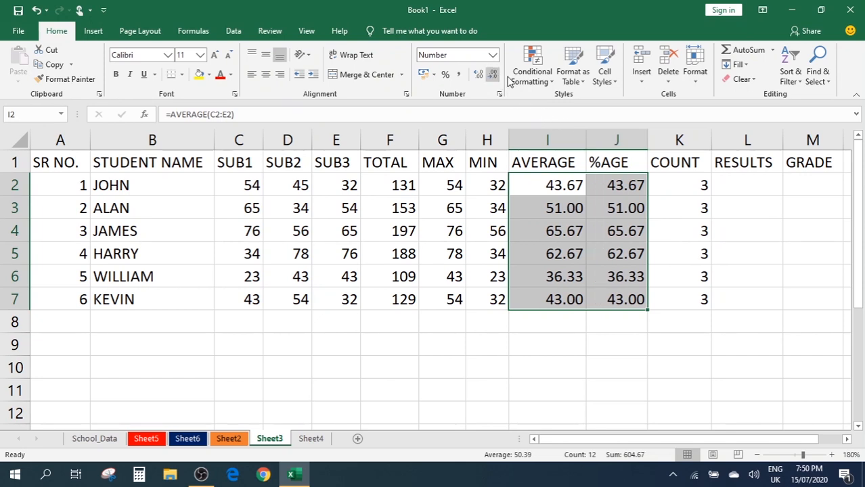
{"action": "left_click_drag", "start_coordinate": [647, 140], "coordinate": [634, 140]}
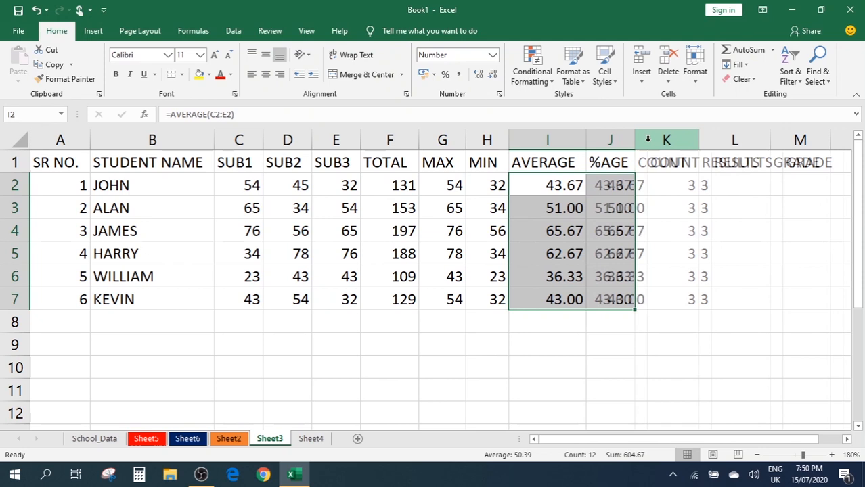
{"action": "left_click", "coordinate": [689, 231]}
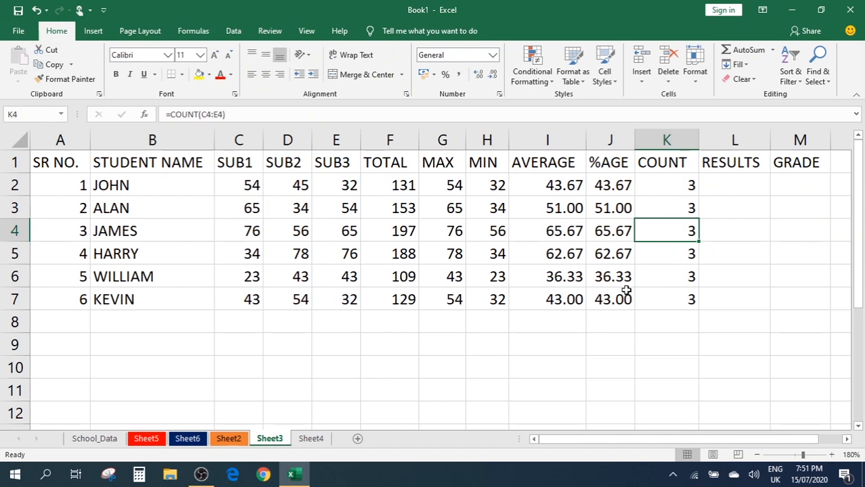
Turn on filtering for the headers of the results range A1:M7
{"action": "left_click_drag", "start_coordinate": [71, 162], "coordinate": [784, 299]}
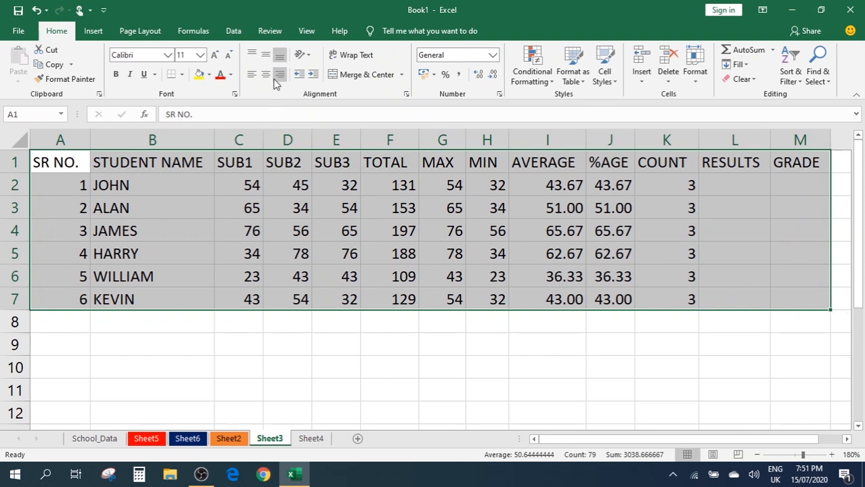
{"action": "left_click", "coordinate": [232, 31]}
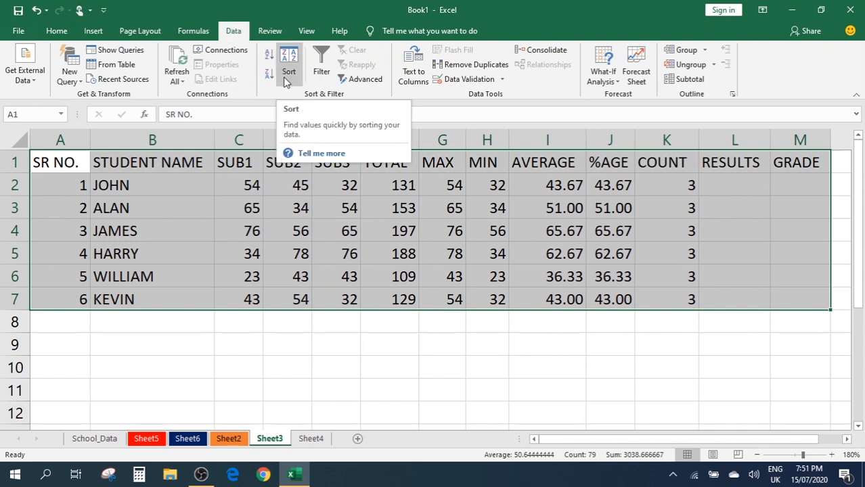
{"action": "left_click", "coordinate": [318, 65]}
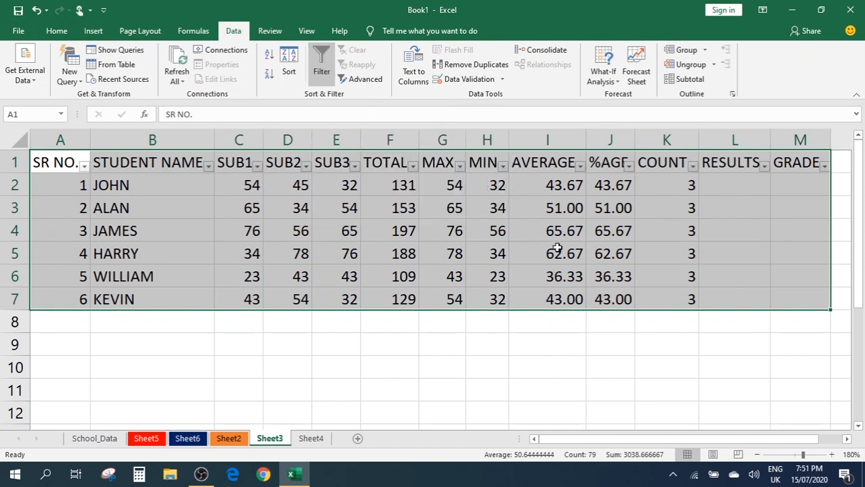
{"action": "left_click", "coordinate": [611, 228]}
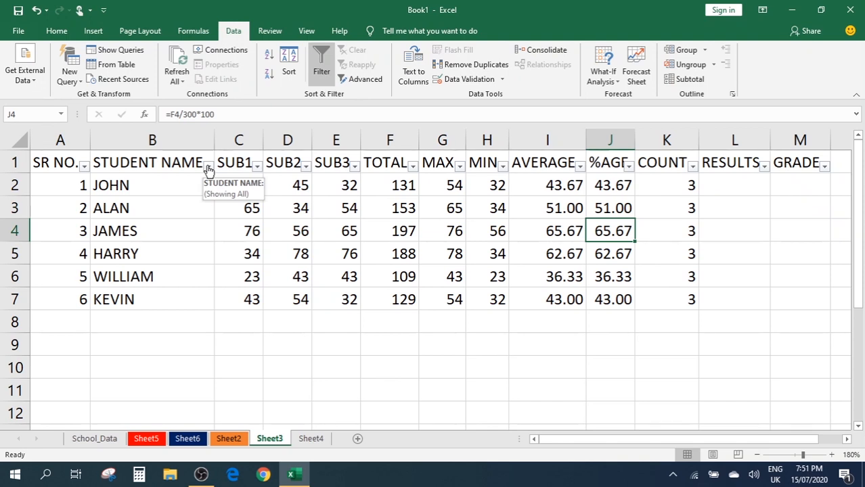
Filter the STUDENT NAME column to show only the students with SR NO. 1 and 3
{"action": "left_click", "coordinate": [257, 166]}
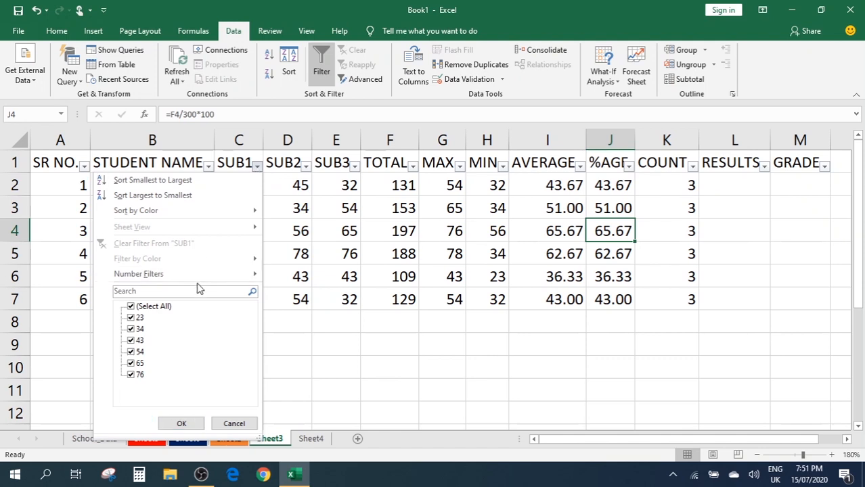
{"action": "left_click", "coordinate": [182, 424]}
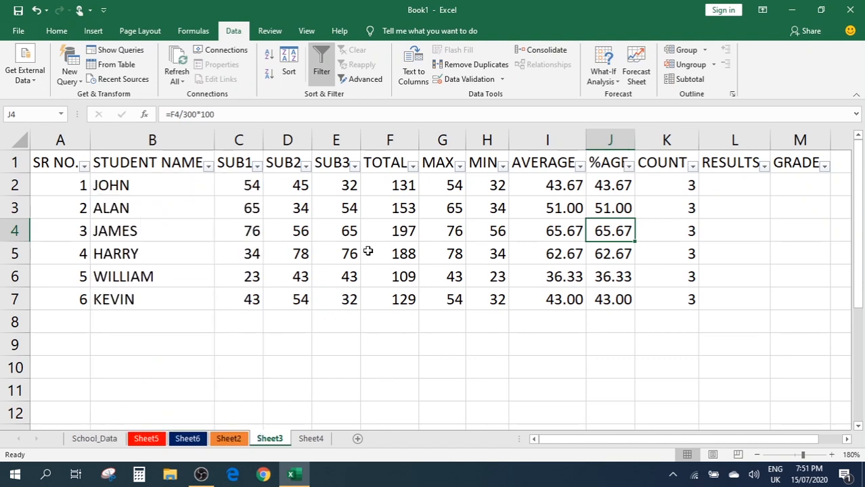
{"action": "left_click", "coordinate": [209, 166]}
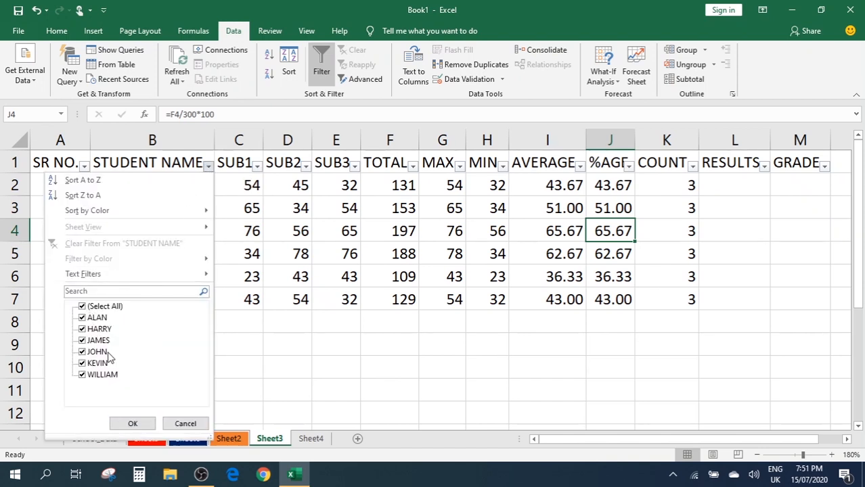
{"action": "left_click", "coordinate": [84, 307]}
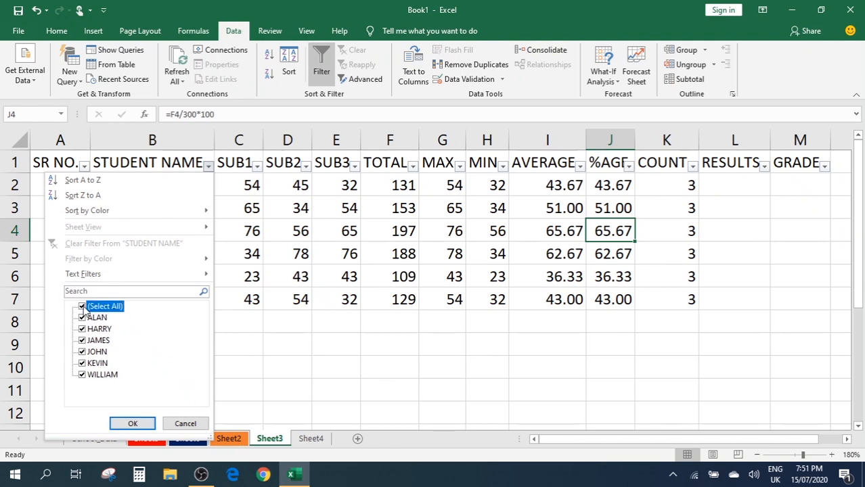
{"action": "left_click", "coordinate": [82, 341]}
{"action": "left_click", "coordinate": [82, 352]}
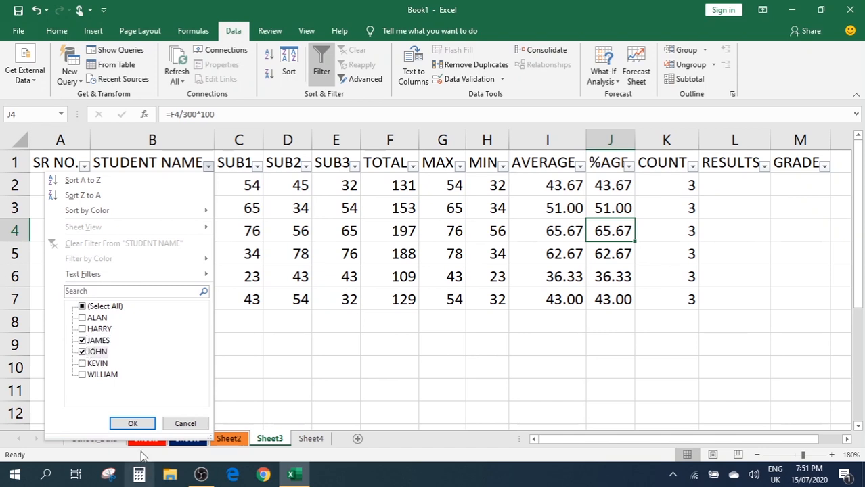
{"action": "left_click", "coordinate": [134, 424]}
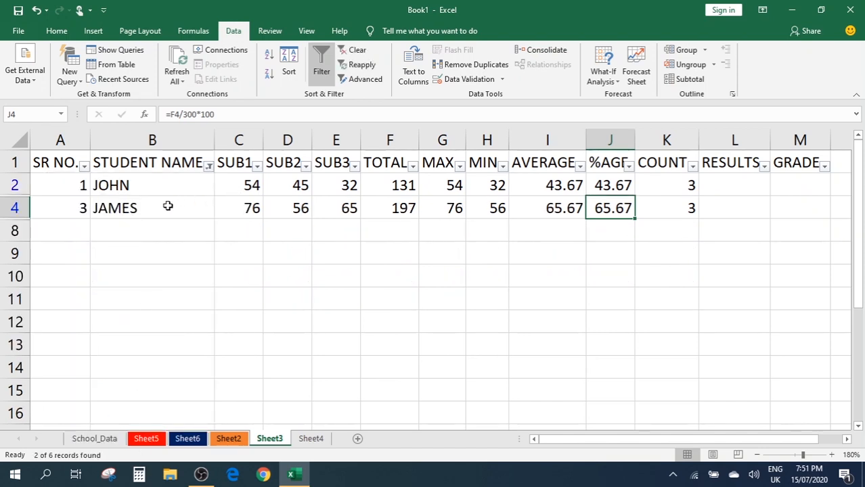
Show all students again by reselecting every name in the STUDENT NAME filter
{"action": "left_click", "coordinate": [208, 168]}
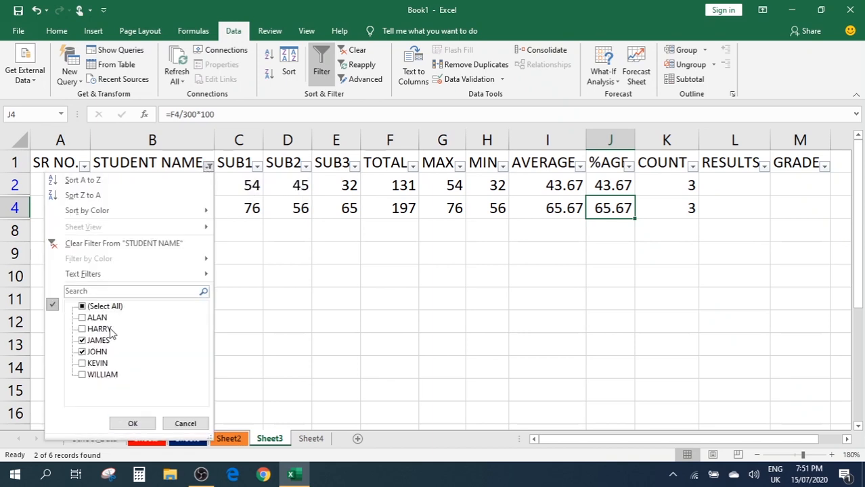
{"action": "left_click", "coordinate": [95, 308]}
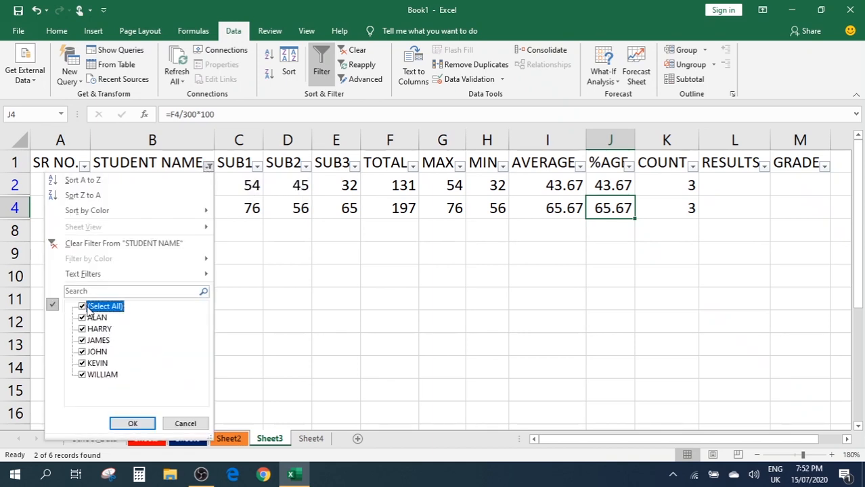
{"action": "left_click", "coordinate": [128, 424]}
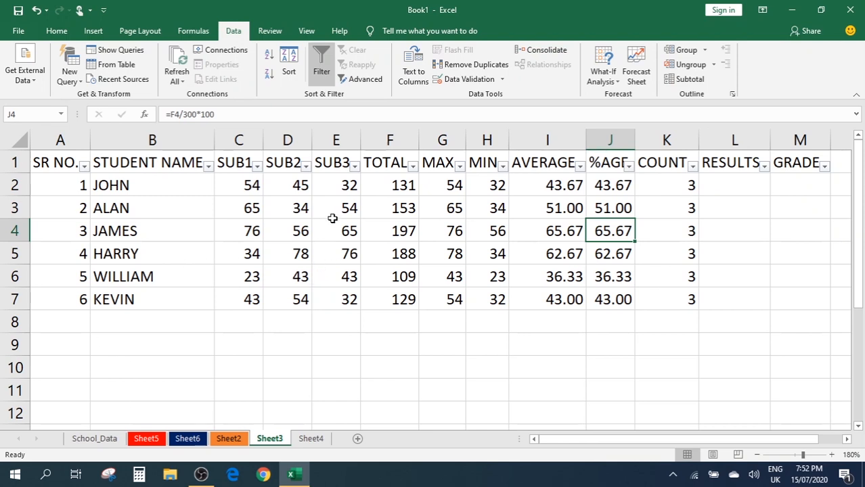
{"action": "left_click", "coordinate": [302, 243]}
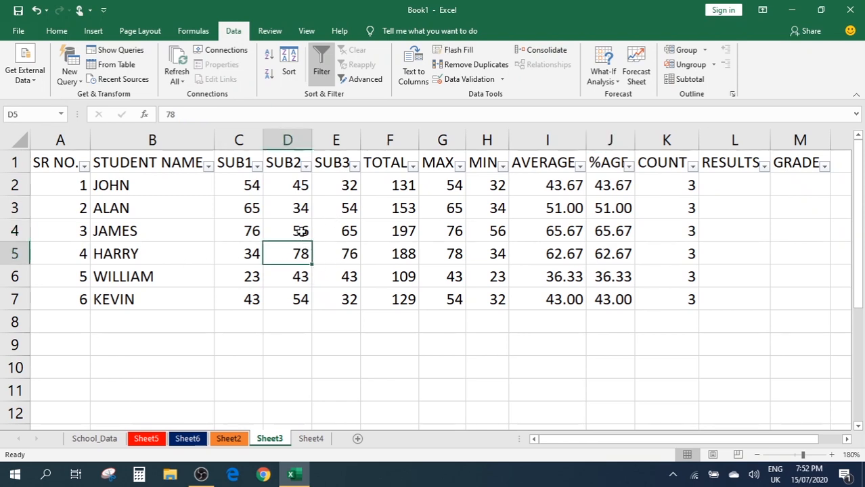
Apply an Equals text filter to the STUDENT NAME column, entering the name of the student with SR NO. 3
{"action": "left_click", "coordinate": [208, 168]}
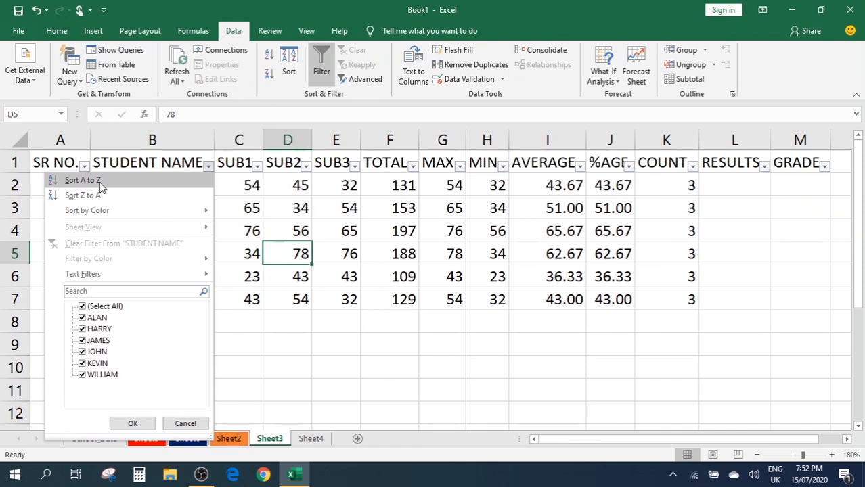
{"action": "mouse_move", "coordinate": [109, 212]}
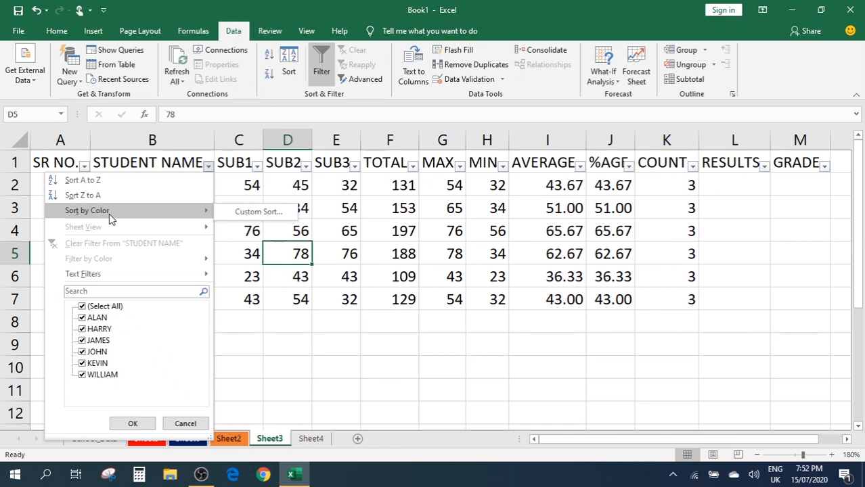
{"action": "mouse_move", "coordinate": [110, 278]}
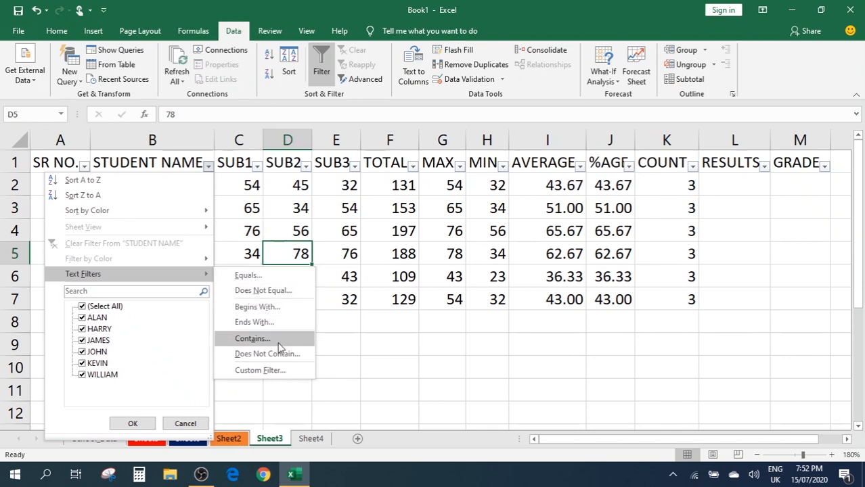
{"action": "left_click", "coordinate": [265, 277]}
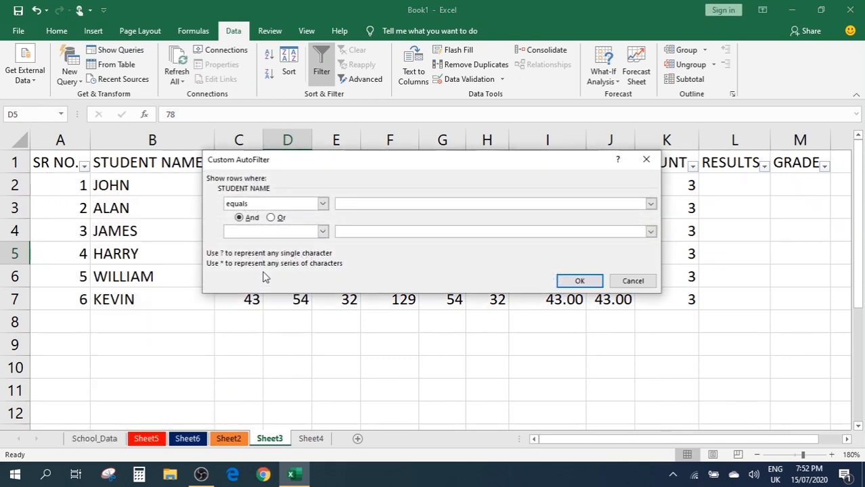
{"action": "type", "text": "JAMES"}
{"action": "left_click", "coordinate": [574, 281]}
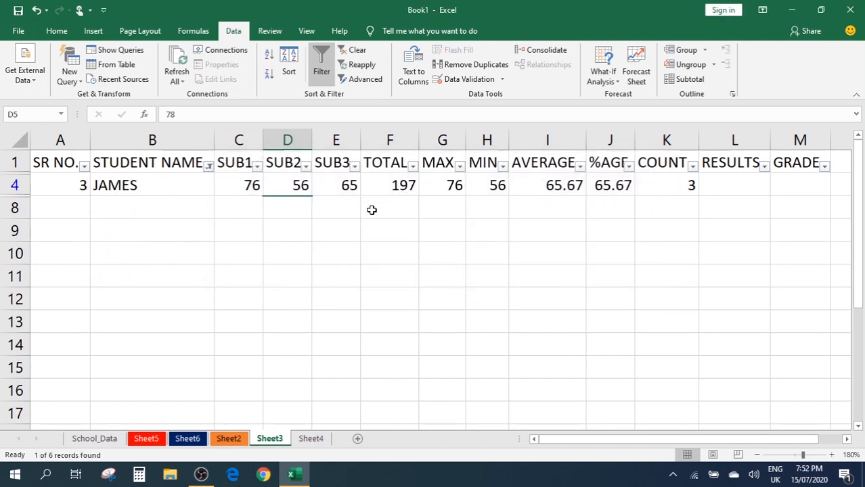
Remove the Equals condition from the STUDENT NAME column by including all names
{"action": "left_click", "coordinate": [209, 166]}
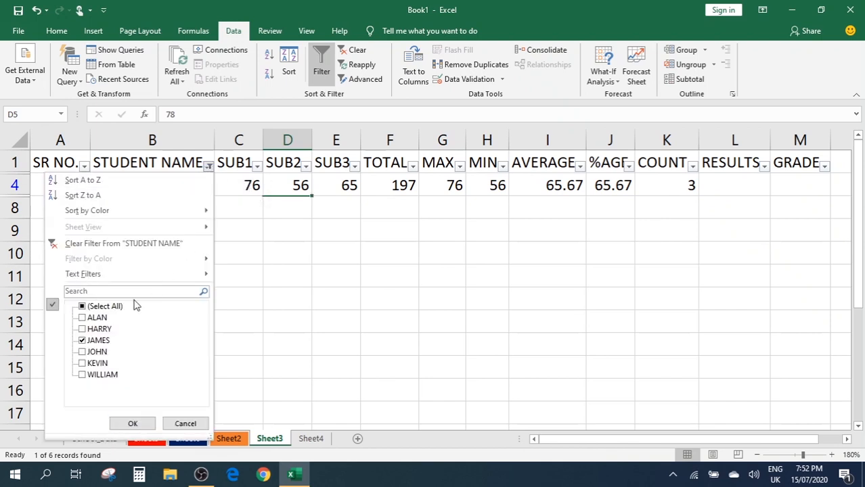
{"action": "left_click", "coordinate": [95, 308]}
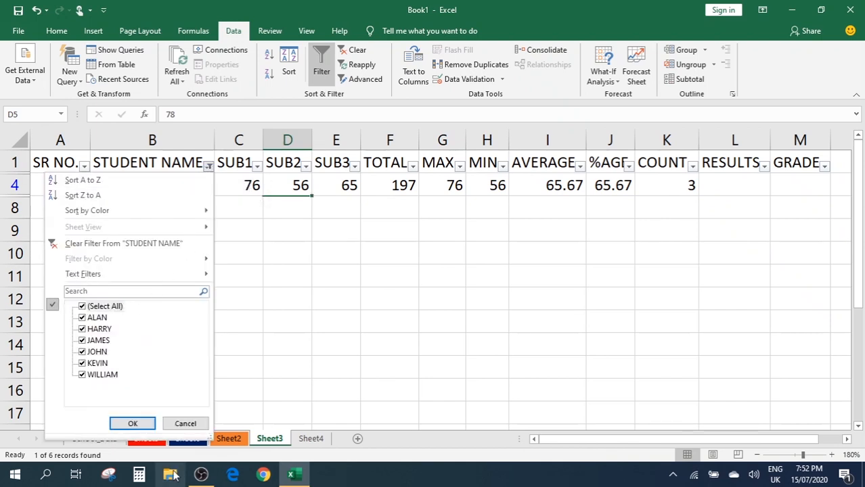
{"action": "left_click", "coordinate": [134, 425]}
Examine the custom Sort options for the results data without applying a sort
{"action": "left_click", "coordinate": [166, 248]}
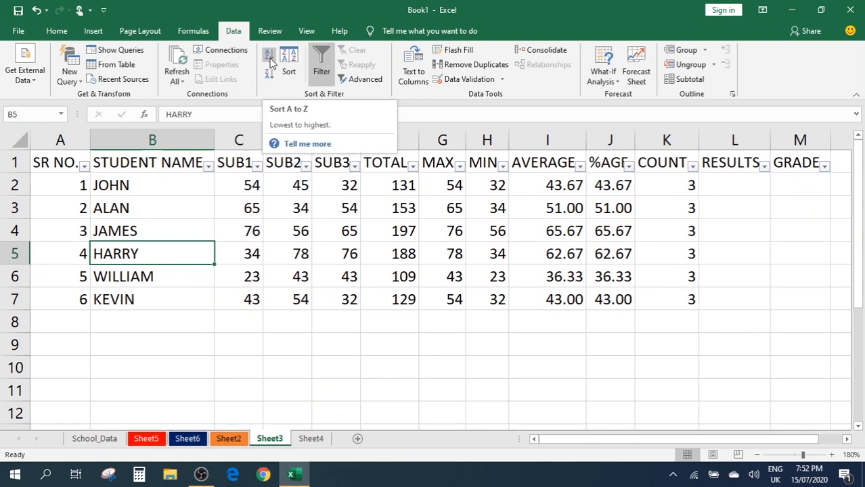
{"action": "left_click", "coordinate": [290, 64]}
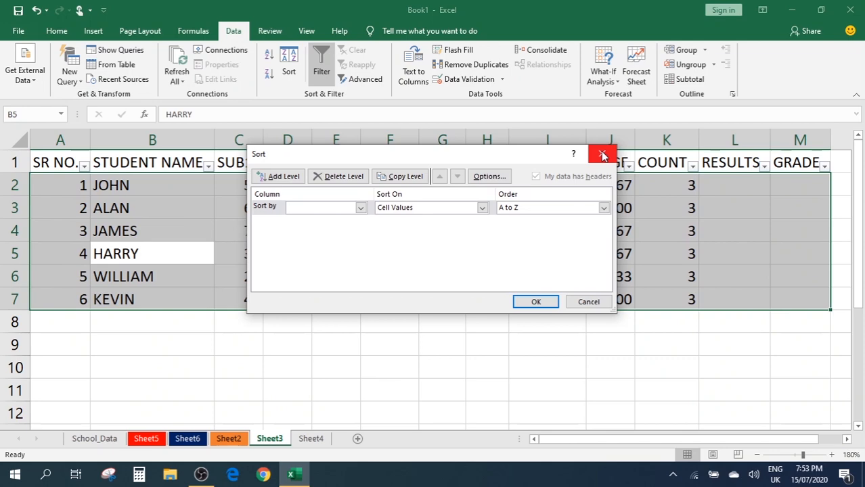
{"action": "left_click", "coordinate": [602, 155]}
{"action": "left_click", "coordinate": [478, 241]}
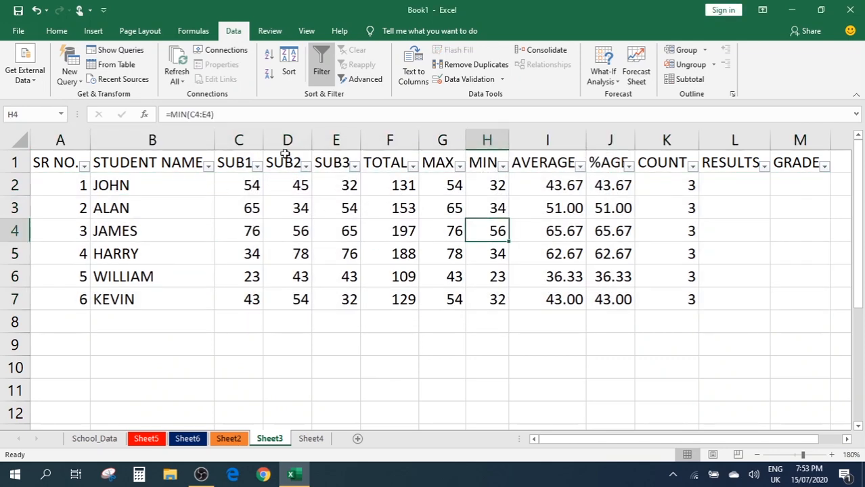
Turn off filtering for the results range A1:M7
{"action": "left_click_drag", "start_coordinate": [59, 161], "coordinate": [798, 303]}
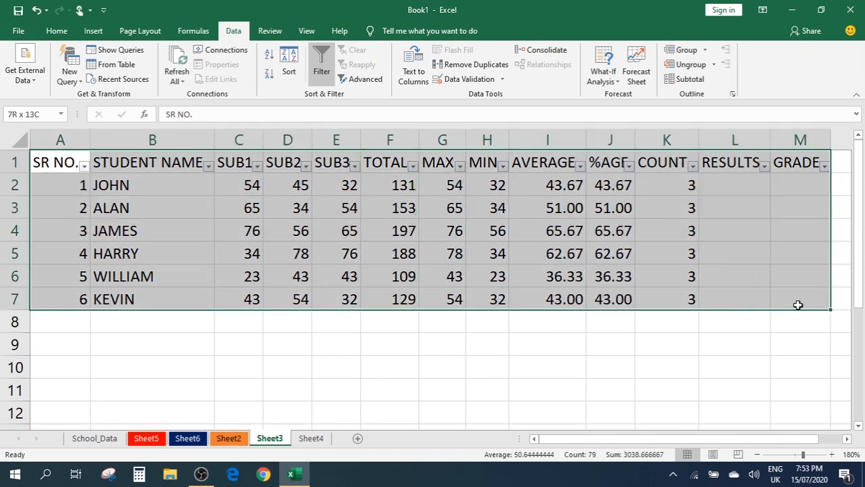
{"action": "left_click", "coordinate": [324, 76]}
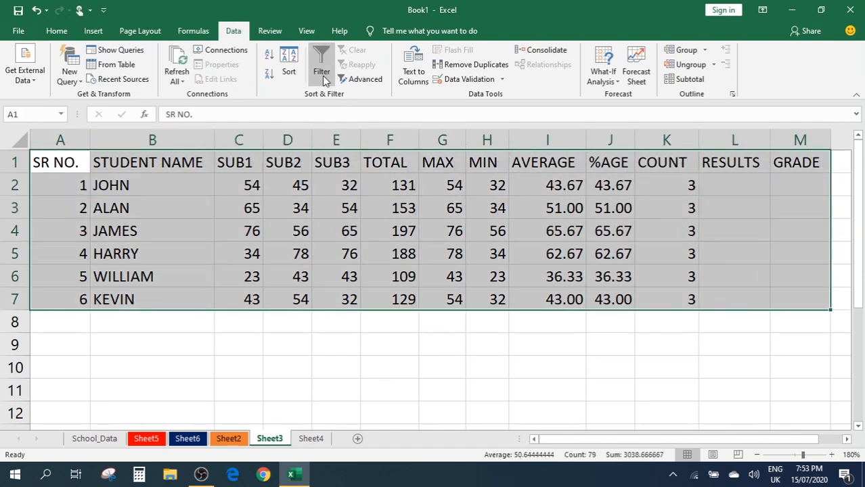
{"action": "left_click", "coordinate": [429, 216]}
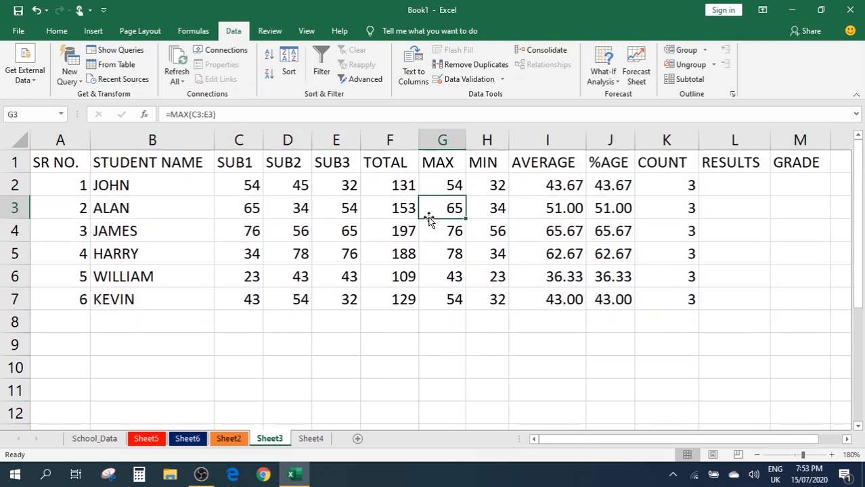
Open the recommended charts for the student names and SUB1 to SUB3 marks in B1:E7
{"action": "left_click", "coordinate": [58, 31]}
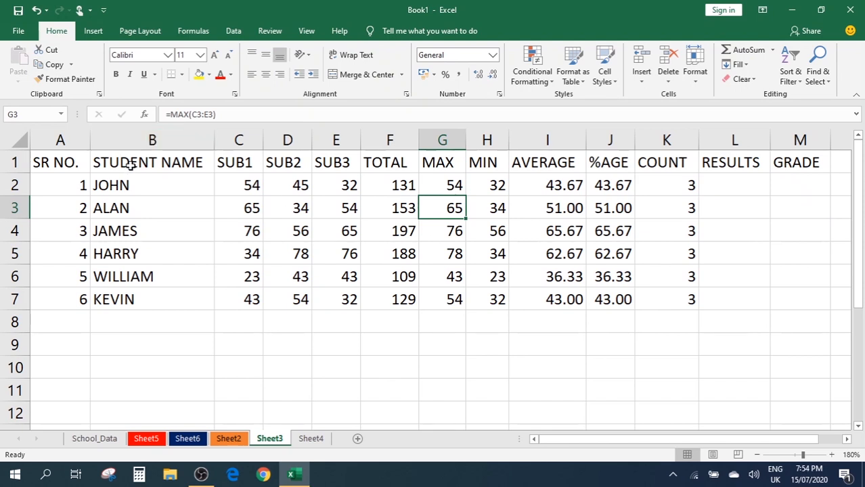
{"action": "left_click_drag", "start_coordinate": [131, 166], "coordinate": [332, 303]}
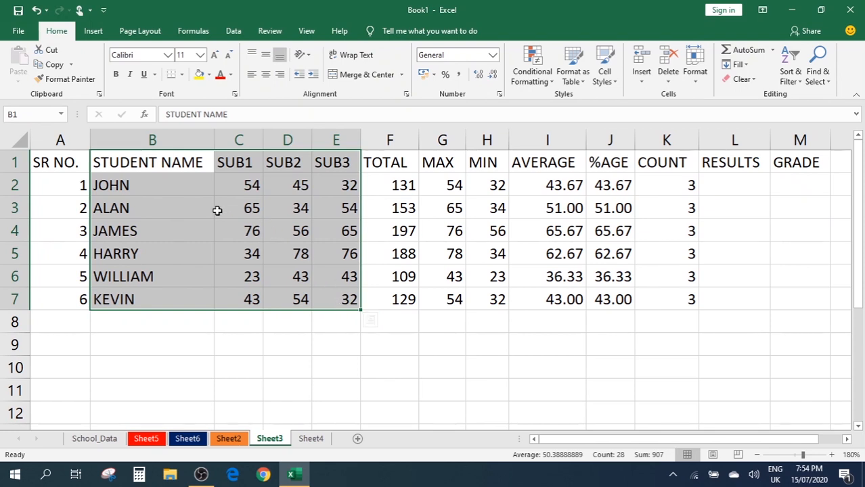
{"action": "left_click", "coordinate": [95, 31]}
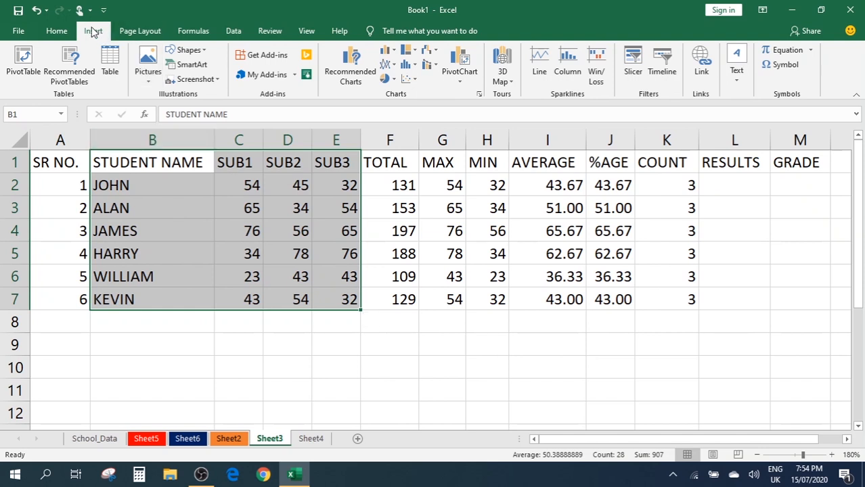
{"action": "left_click", "coordinate": [358, 80]}
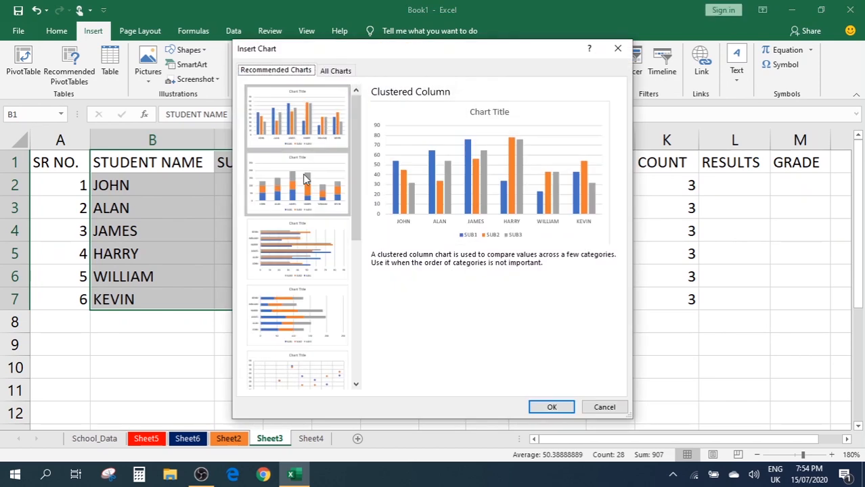
Examine the recommended charts for the student marks and preview the Column and Line chart types
{"action": "scroll", "coordinate": [286, 318], "scroll_direction": "down", "scroll_amount": 5}
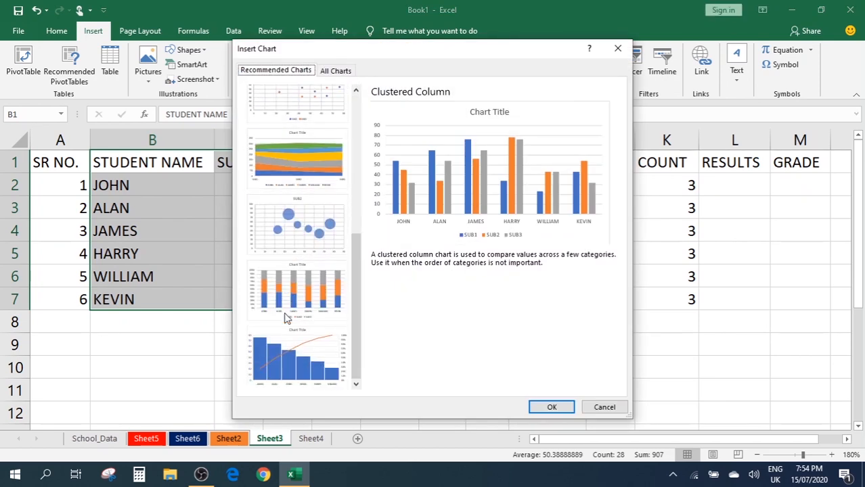
{"action": "scroll", "coordinate": [289, 170], "scroll_direction": "up", "scroll_amount": 5}
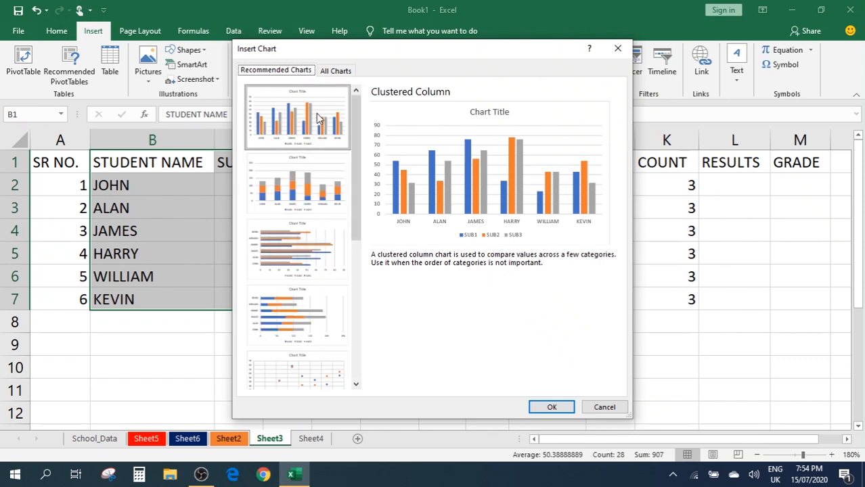
{"action": "left_click", "coordinate": [337, 73]}
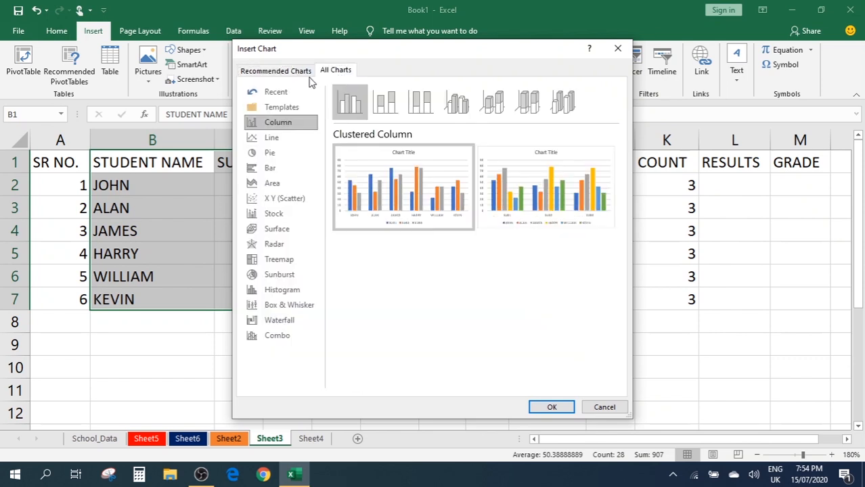
{"action": "left_click", "coordinate": [270, 138]}
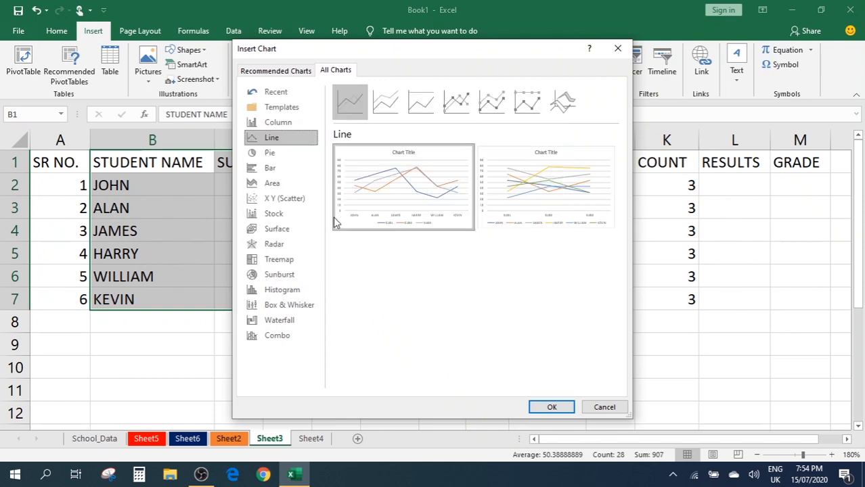
{"action": "left_click", "coordinate": [272, 70]}
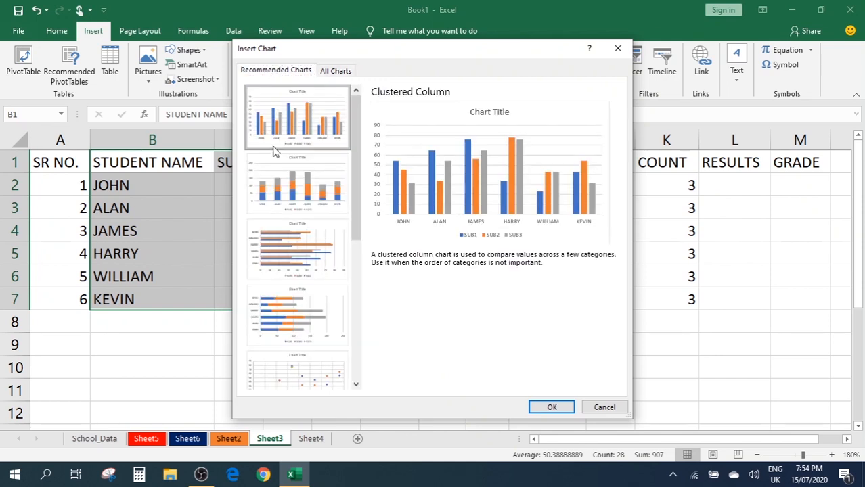
{"action": "scroll", "coordinate": [288, 280], "scroll_direction": "down", "scroll_amount": 5}
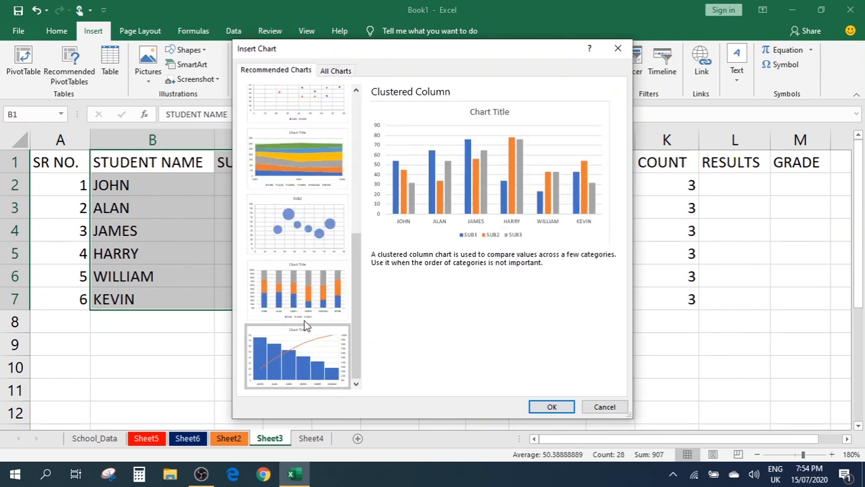
{"action": "scroll", "coordinate": [294, 203], "scroll_direction": "up", "scroll_amount": 5}
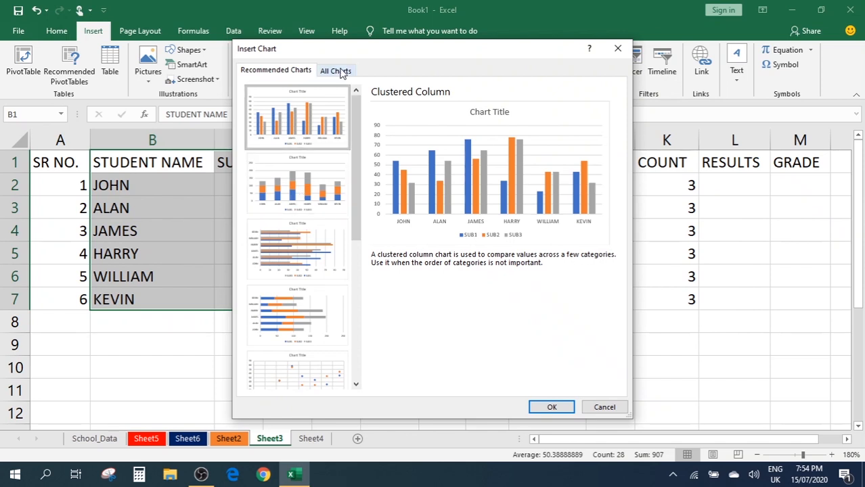
Preview the Histogram, Radar, Pie, Line, Column and Waterfall chart types, and leave the chart selection without inserting one
{"action": "left_click", "coordinate": [336, 71]}
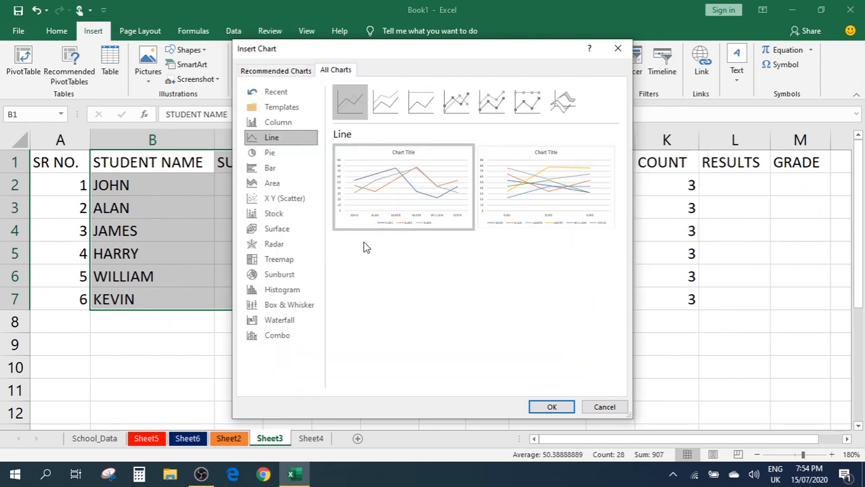
{"action": "left_click", "coordinate": [275, 291]}
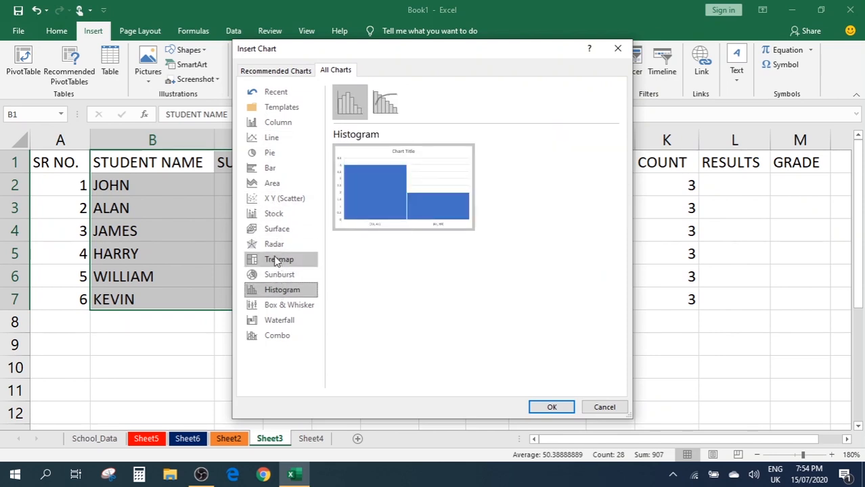
{"action": "left_click", "coordinate": [274, 244]}
{"action": "left_click", "coordinate": [283, 153]}
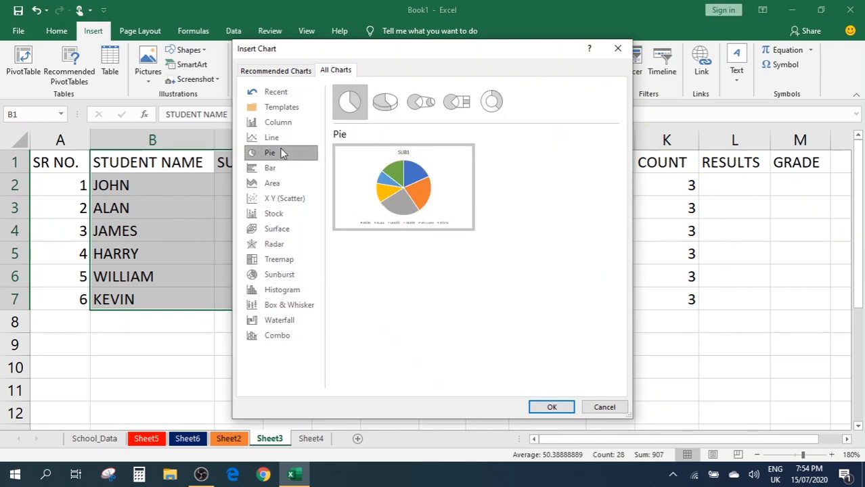
{"action": "left_click", "coordinate": [276, 137]}
{"action": "left_click", "coordinate": [277, 123]}
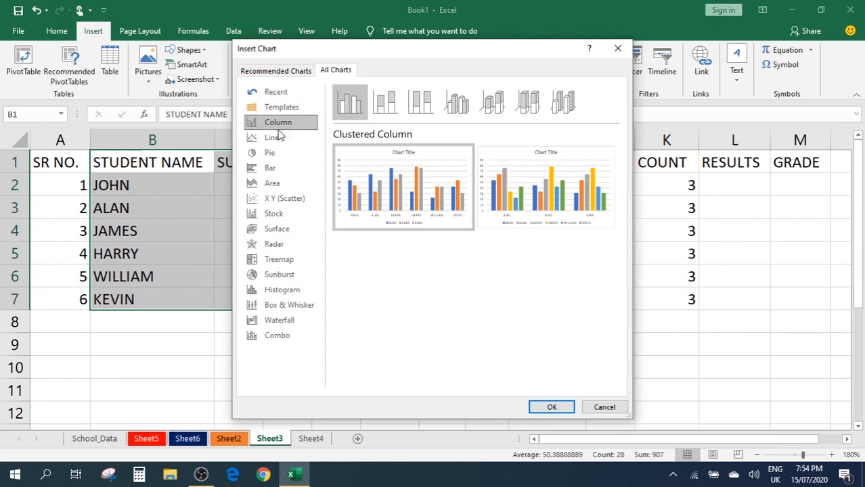
{"action": "left_click", "coordinate": [283, 293]}
{"action": "left_click", "coordinate": [290, 319]}
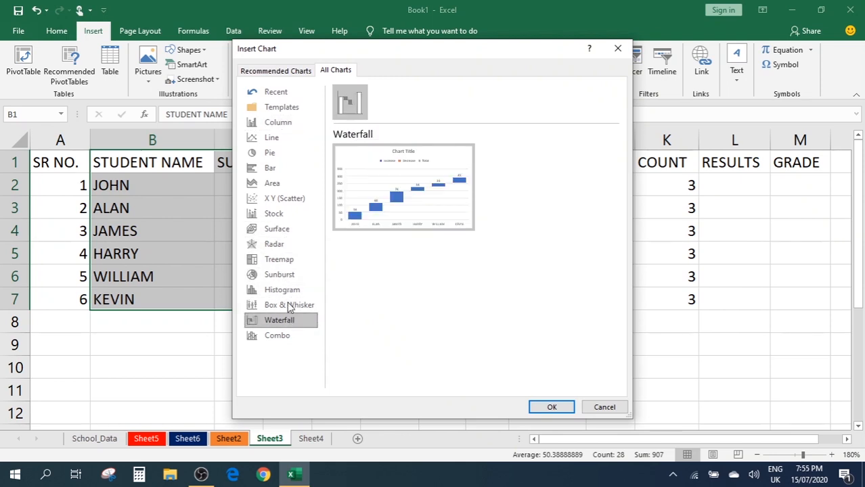
{"action": "left_click", "coordinate": [288, 139]}
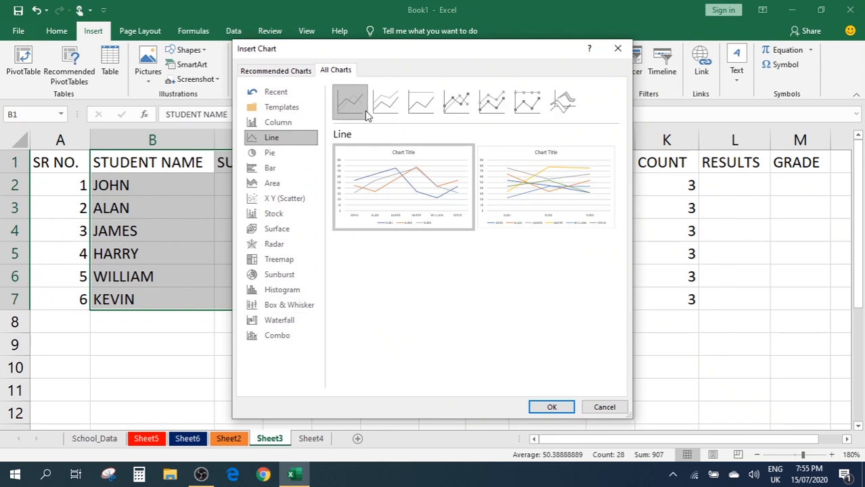
{"action": "left_click", "coordinate": [275, 71]}
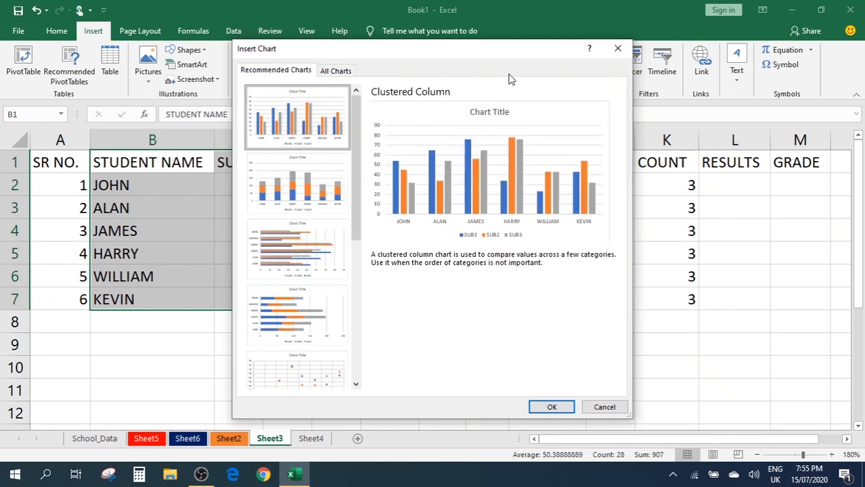
{"action": "left_click", "coordinate": [616, 50]}
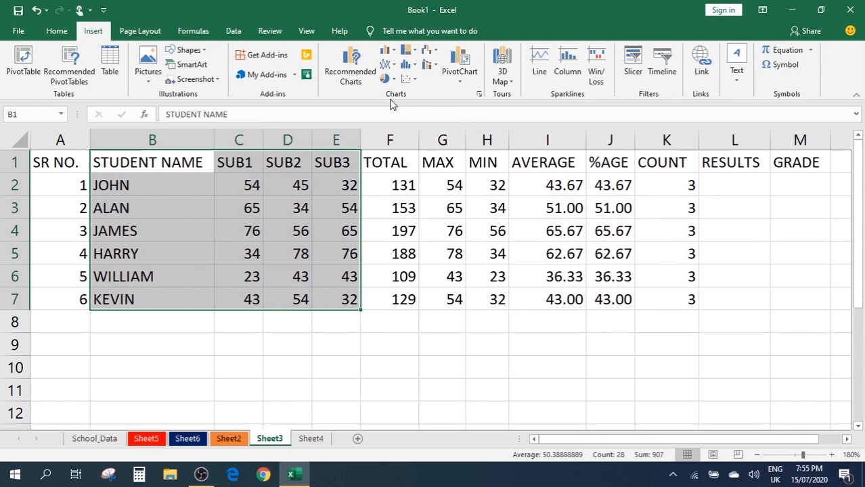
Try a 2-D clustered column chart of the selected student marks on Sheet3, review it down to its legend, and remove it
{"action": "left_click", "coordinate": [398, 50]}
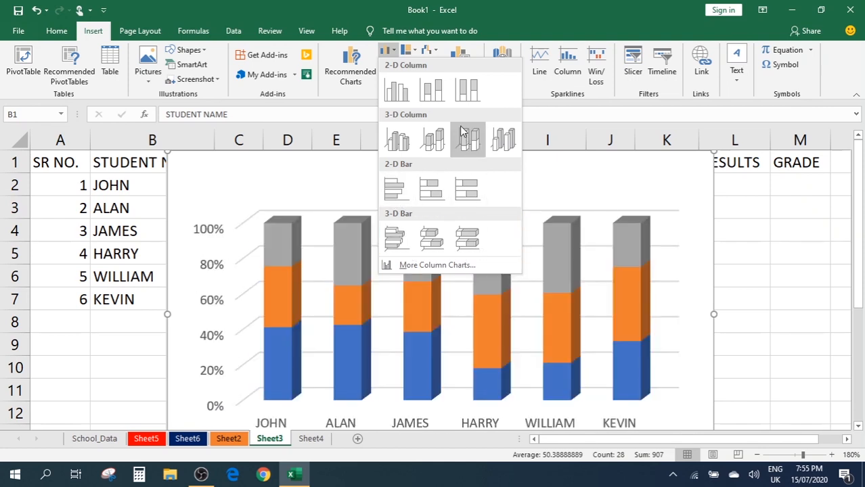
{"action": "left_click", "coordinate": [401, 98]}
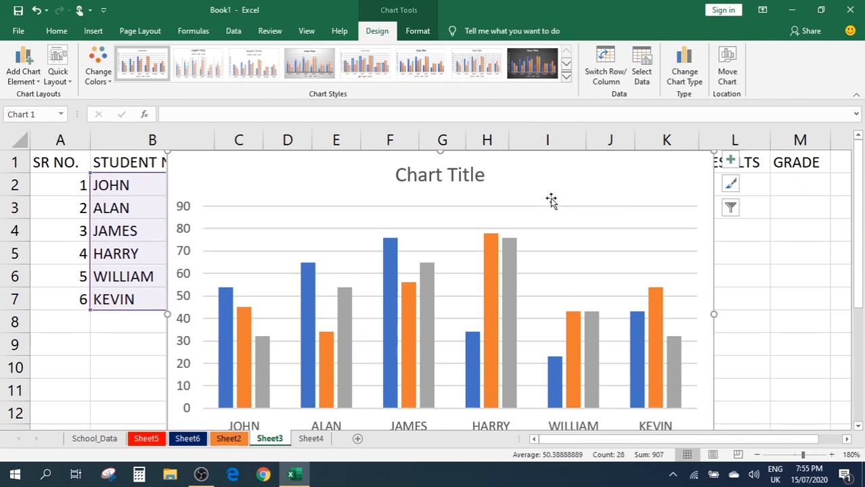
{"action": "scroll", "coordinate": [551, 189], "scroll_direction": "down", "scroll_amount": 2}
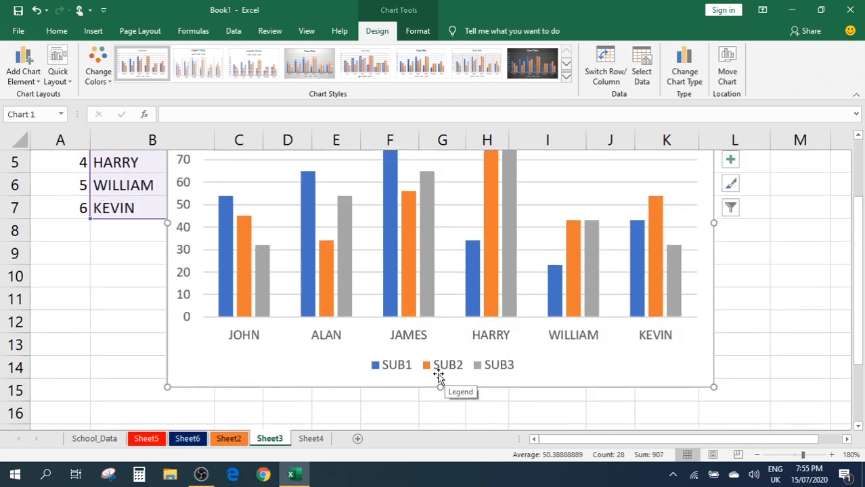
{"action": "scroll", "coordinate": [440, 376], "scroll_direction": "up", "scroll_amount": 2}
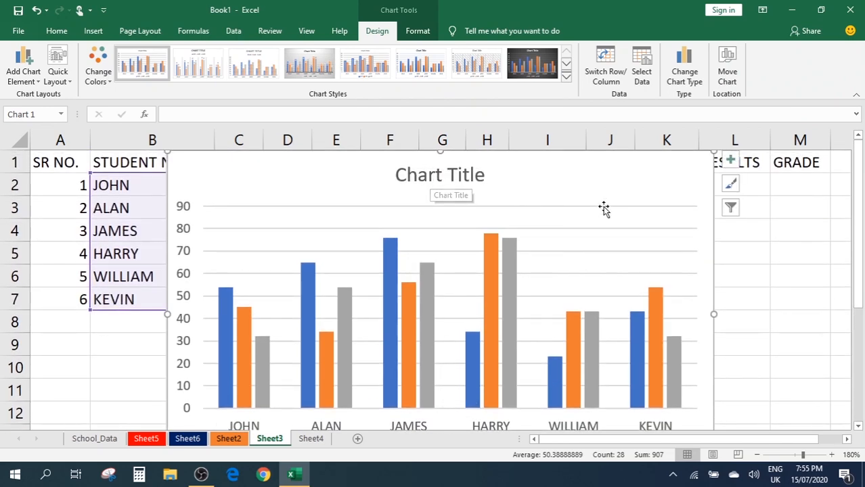
{"action": "scroll", "coordinate": [589, 210], "scroll_direction": "down", "scroll_amount": 2}
{"action": "mouse_move", "coordinate": [499, 272]}
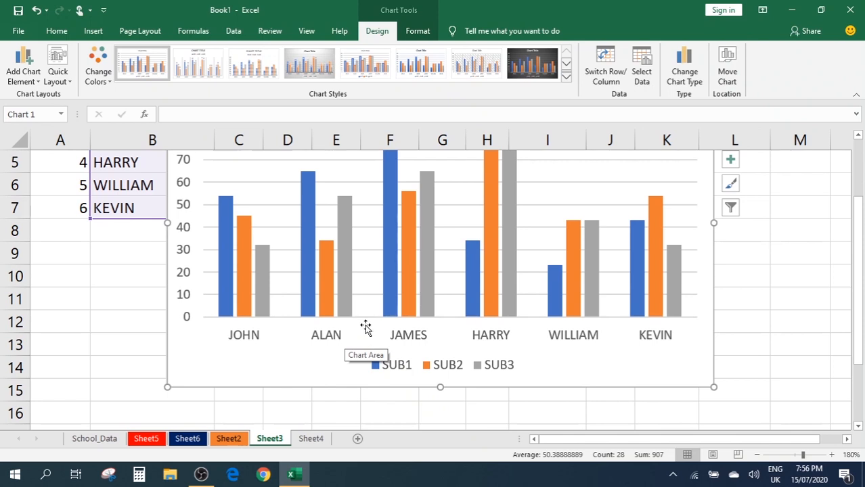
{"action": "scroll", "coordinate": [367, 329], "scroll_direction": "up", "scroll_amount": 2}
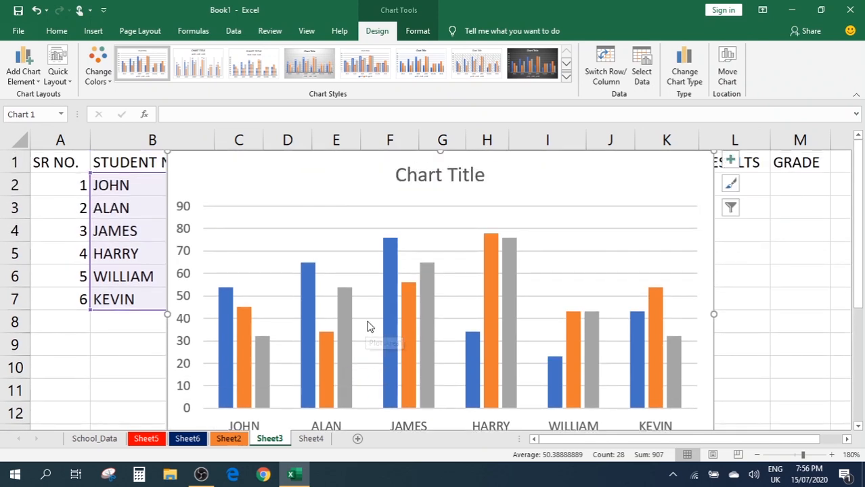
{"action": "mouse_move", "coordinate": [387, 314]}
{"action": "key", "text": "Delete"}
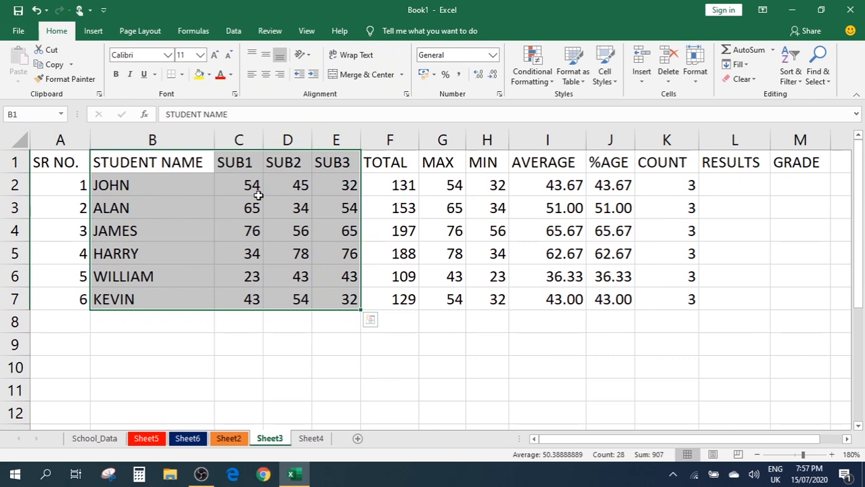
Create a separate chart sheet from the marks in B1:E7 and place it before School_Data
{"action": "key", "text": "F11"}
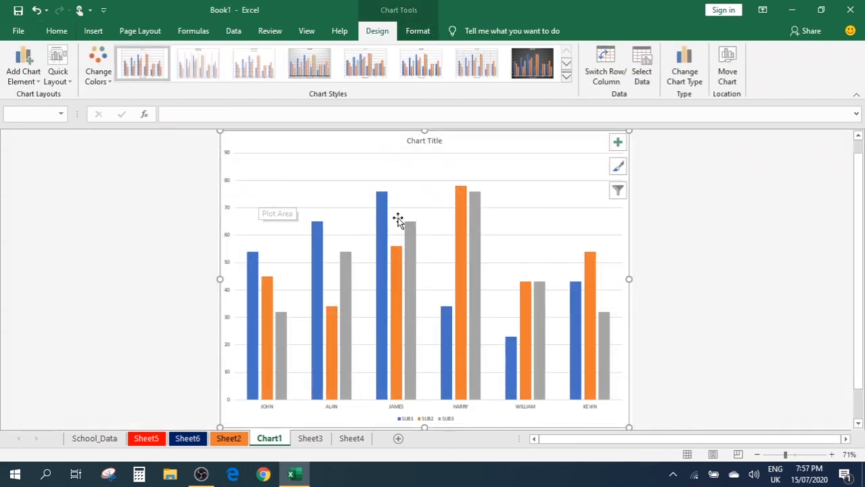
{"action": "left_click_drag", "start_coordinate": [283, 437], "coordinate": [117, 451]}
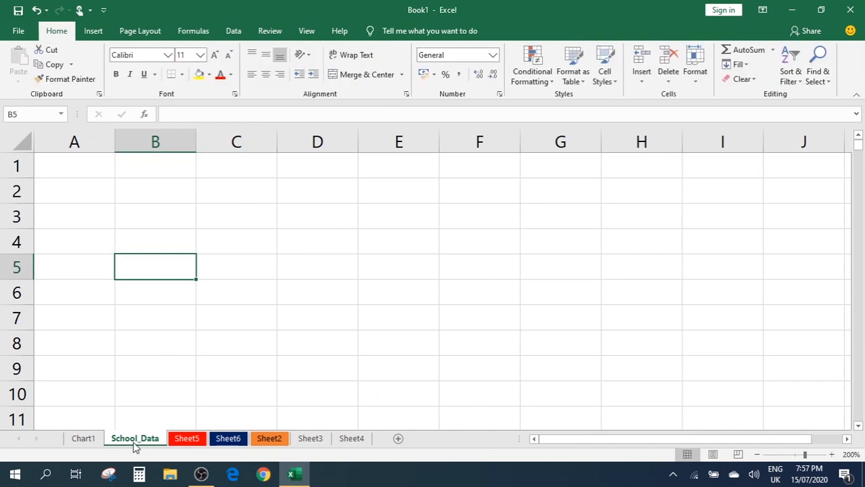
Find the student results on Sheet3 and move that sheet directly after Chart1
{"action": "left_click", "coordinate": [189, 446]}
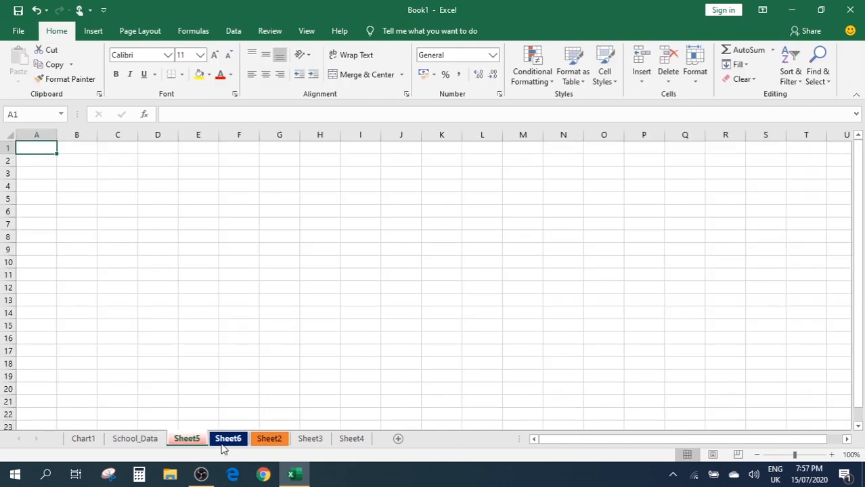
{"action": "left_click", "coordinate": [223, 440]}
{"action": "left_click", "coordinate": [270, 440]}
{"action": "left_click", "coordinate": [310, 440]}
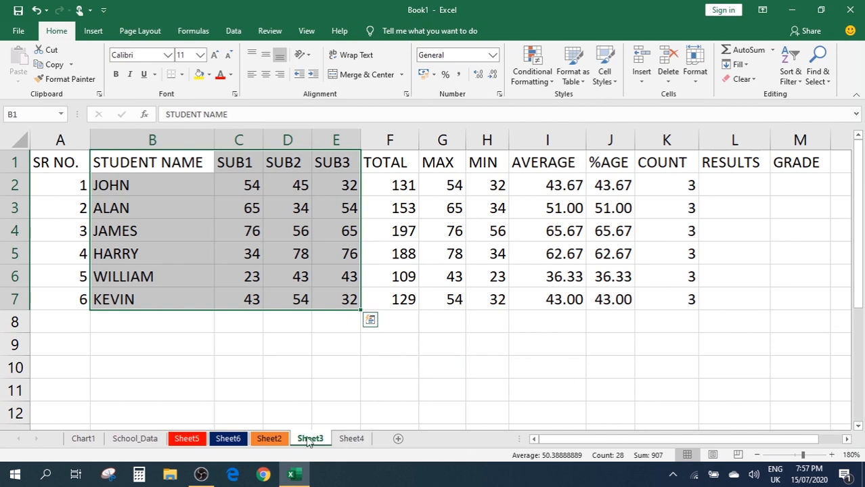
{"action": "left_click_drag", "start_coordinate": [308, 440], "coordinate": [143, 438]}
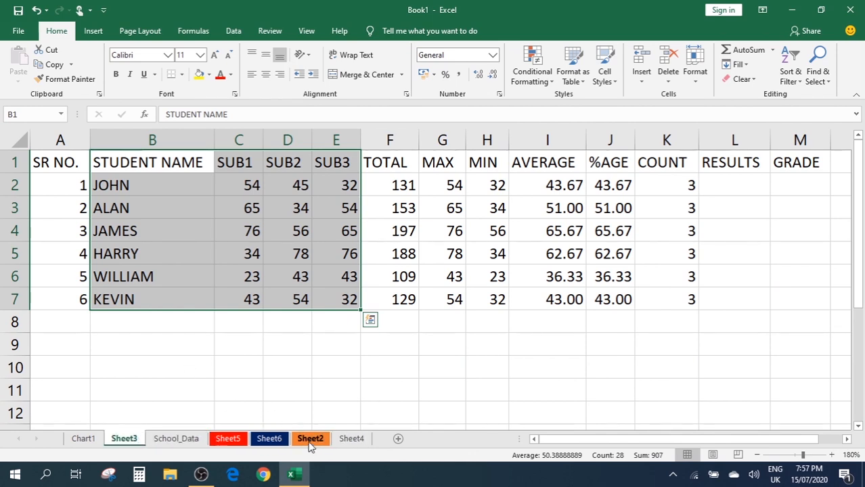
Move Sheet4 to sit between School_Data and Sheet5
{"action": "left_click", "coordinate": [310, 440]}
{"action": "left_click", "coordinate": [351, 440]}
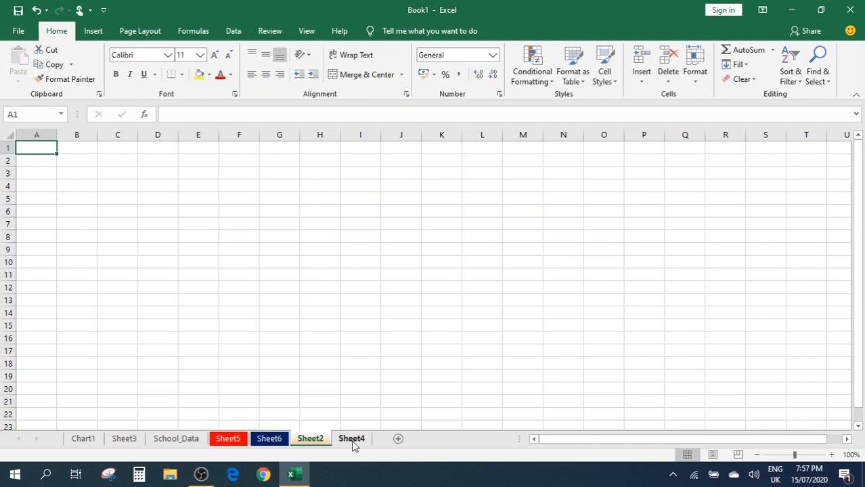
{"action": "left_click_drag", "start_coordinate": [351, 440], "coordinate": [258, 434]}
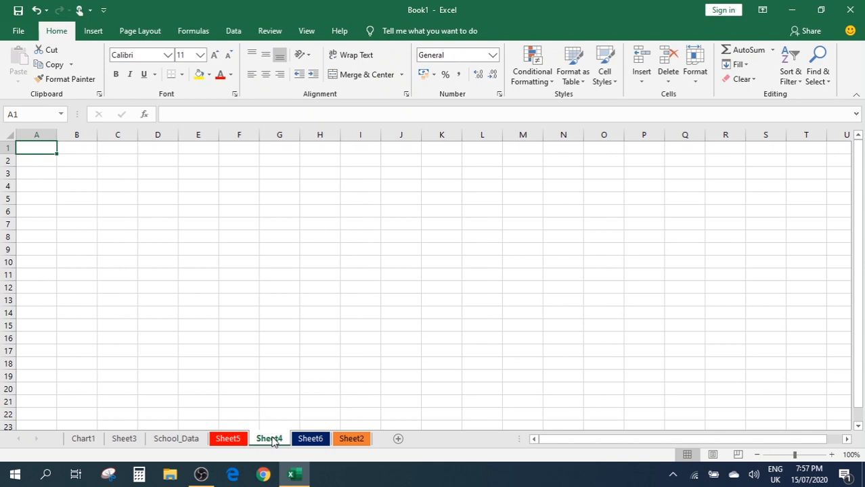
{"action": "left_click_drag", "start_coordinate": [273, 441], "coordinate": [222, 441]}
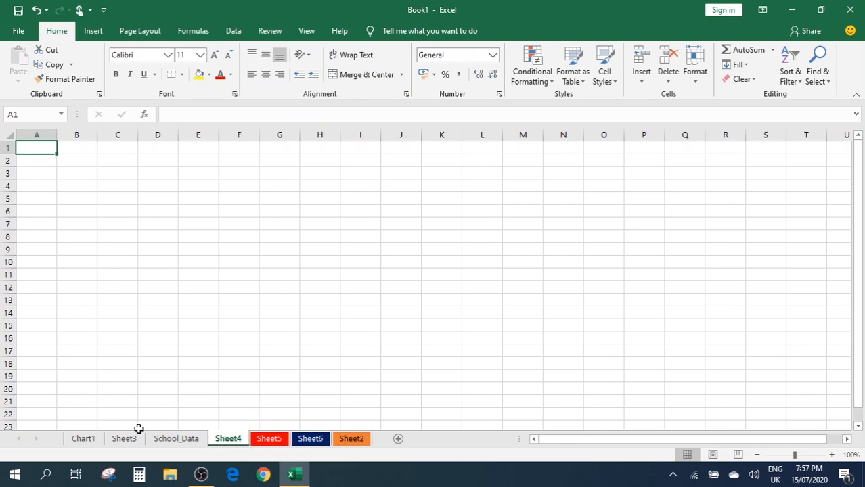
Compare the column chart on Chart1 with the student marks on Sheet3, ending on the chart's plot area
{"action": "left_click", "coordinate": [122, 440]}
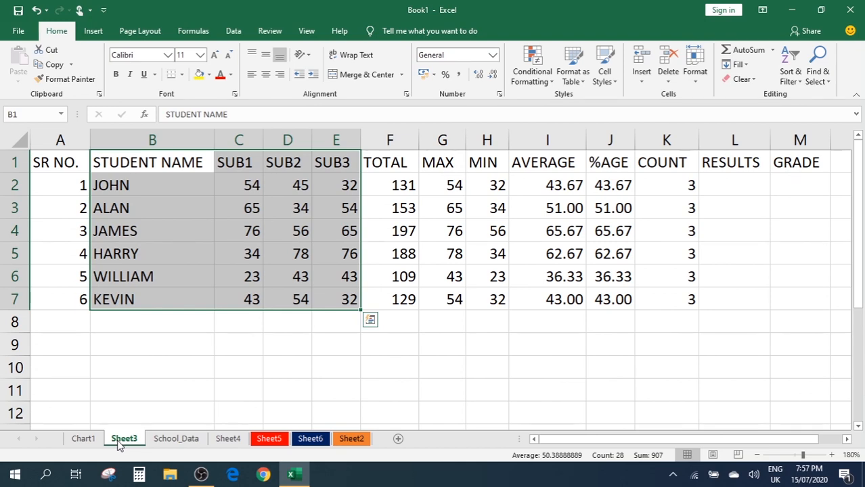
{"action": "left_click", "coordinate": [86, 440]}
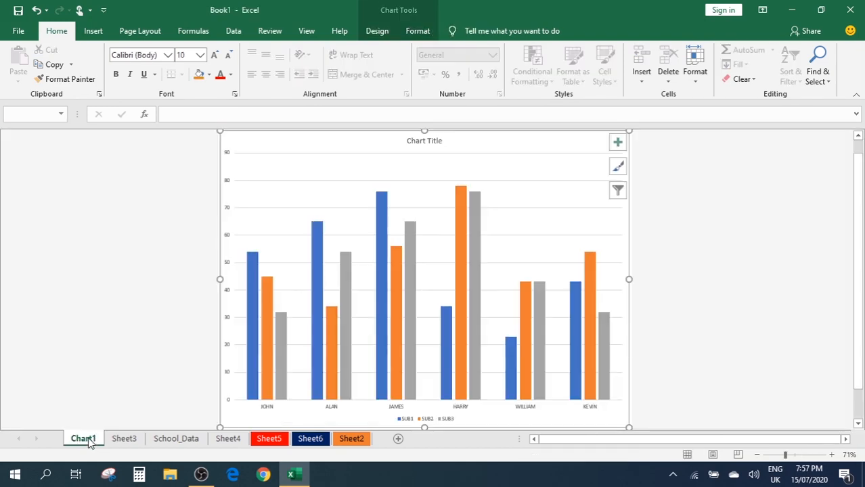
{"action": "left_click", "coordinate": [129, 439]}
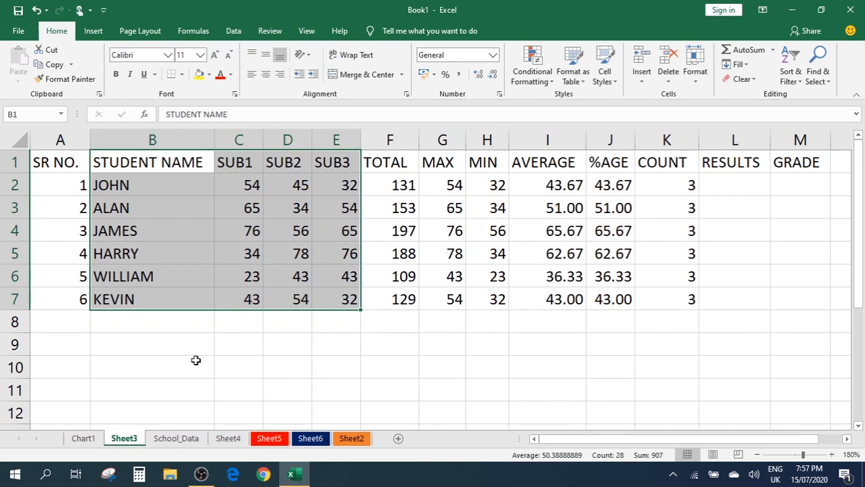
{"action": "left_click", "coordinate": [83, 439]}
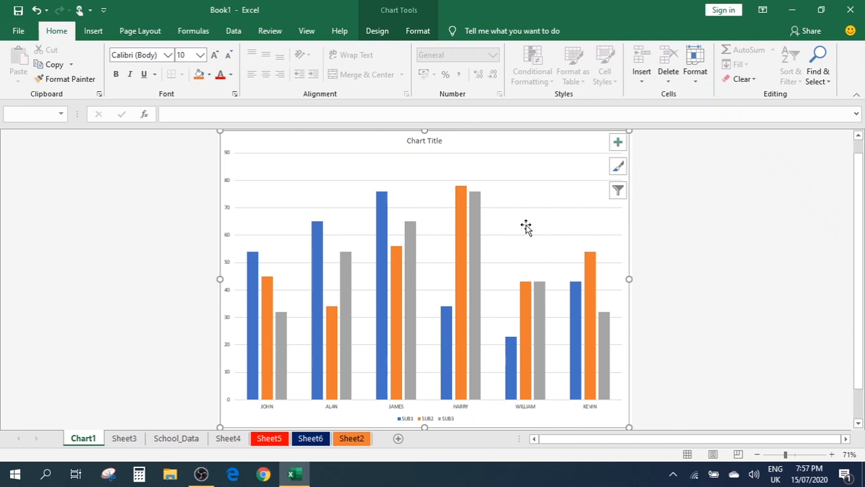
{"action": "left_click", "coordinate": [526, 226]}
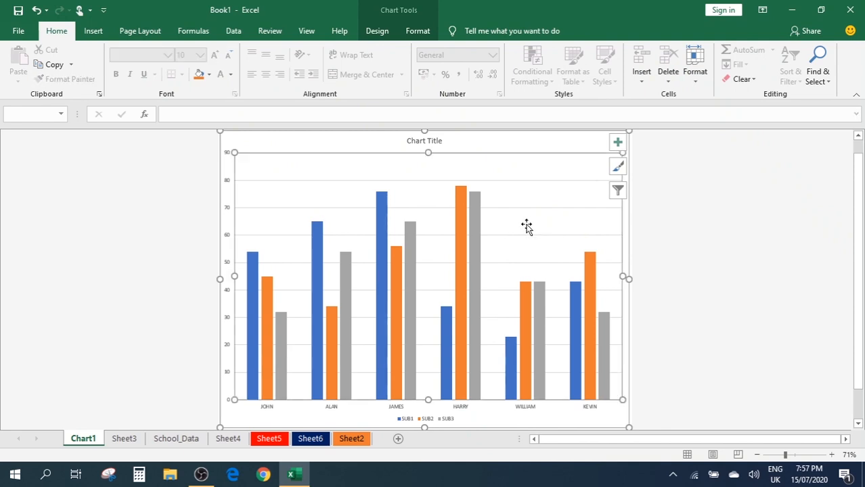
Examine the column chart on Chart1 at several zoom levels, including its columns, student names and subject legend, ending at 100% zoom
{"action": "left_click", "coordinate": [832, 454]}
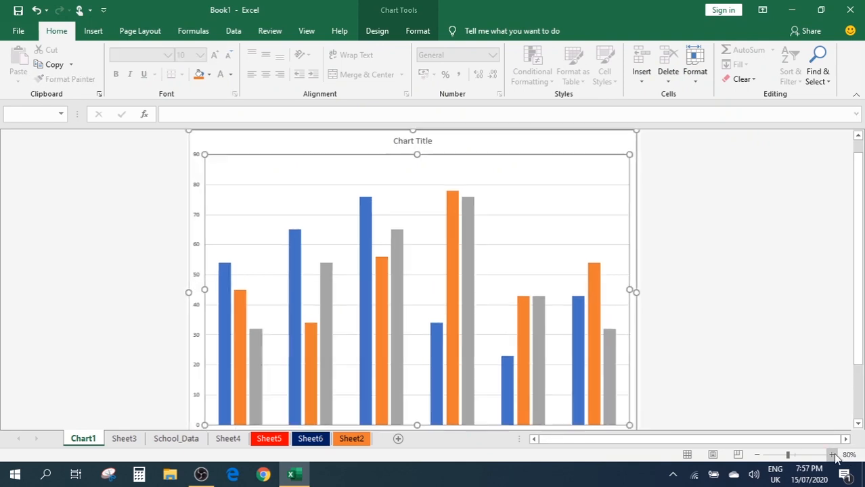
{"action": "left_click", "coordinate": [832, 455]}
{"action": "left_click", "coordinate": [832, 455]}
{"action": "scroll", "coordinate": [752, 333], "scroll_direction": "down", "scroll_amount": 3}
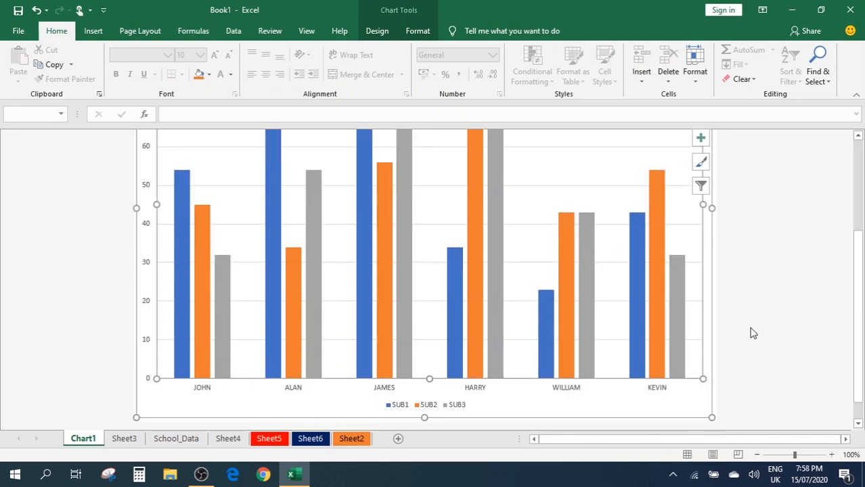
{"action": "scroll", "coordinate": [752, 333], "scroll_direction": "up", "scroll_amount": 1}
{"action": "scroll", "coordinate": [815, 429], "scroll_direction": "down", "scroll_amount": 2}
{"action": "left_click", "coordinate": [832, 454]}
{"action": "left_click", "coordinate": [831, 455]}
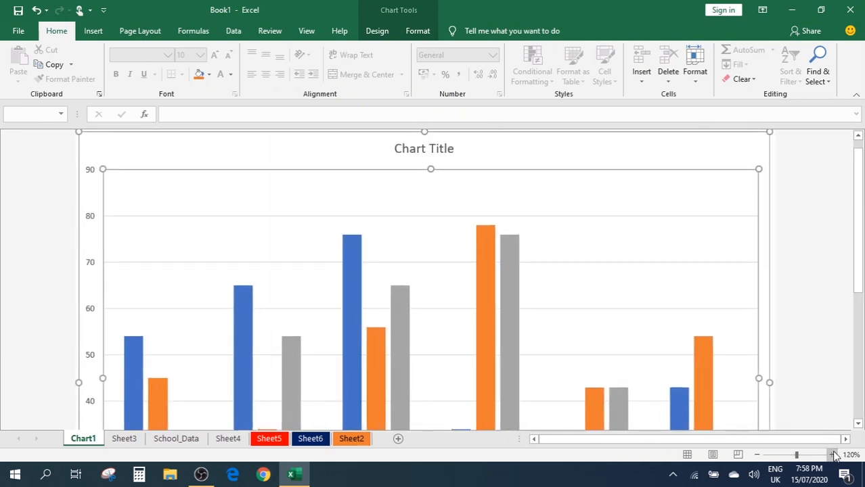
{"action": "left_click", "coordinate": [832, 455]}
{"action": "left_click", "coordinate": [832, 455]}
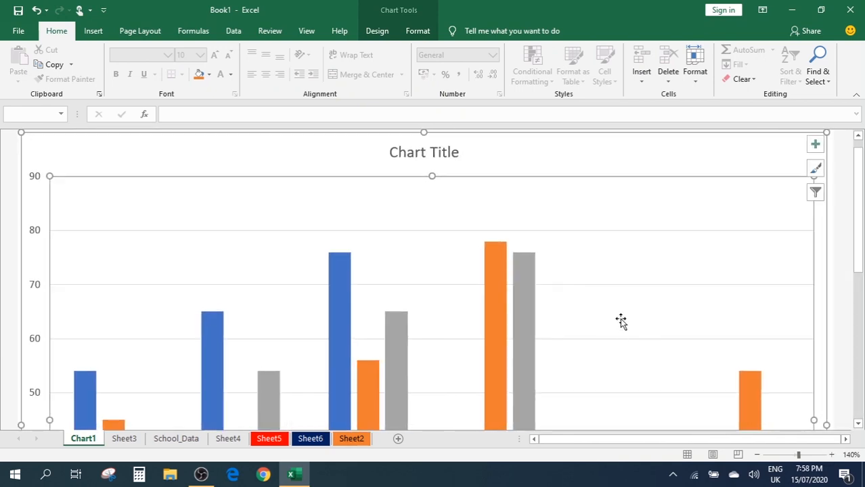
{"action": "scroll", "coordinate": [535, 307], "scroll_direction": "down", "scroll_amount": 2}
{"action": "scroll", "coordinate": [533, 304], "scroll_direction": "up", "scroll_amount": 1}
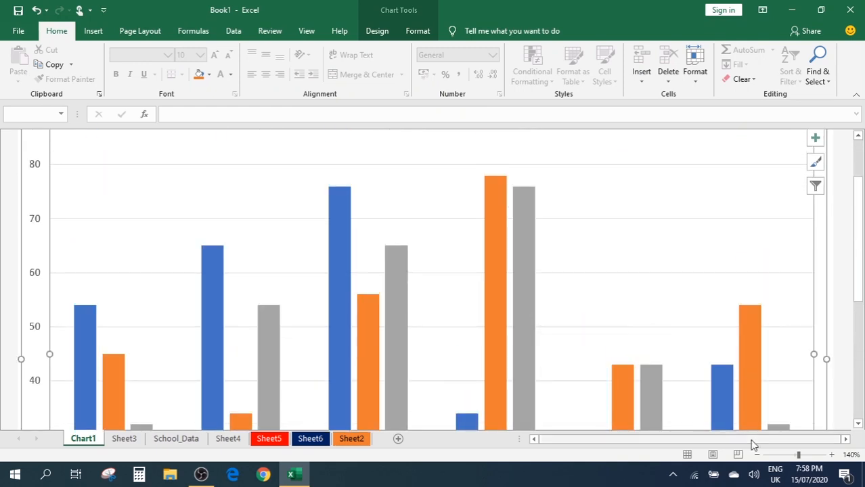
{"action": "left_click", "coordinate": [756, 455]}
{"action": "left_click", "coordinate": [756, 455]}
{"action": "left_click", "coordinate": [756, 455]}
{"action": "left_click", "coordinate": [756, 455]}
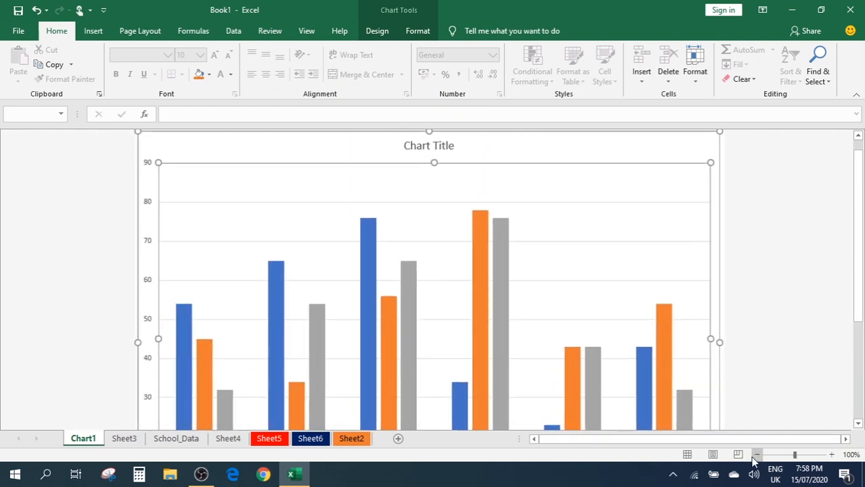
{"action": "scroll", "coordinate": [467, 210], "scroll_direction": "down", "scroll_amount": 3}
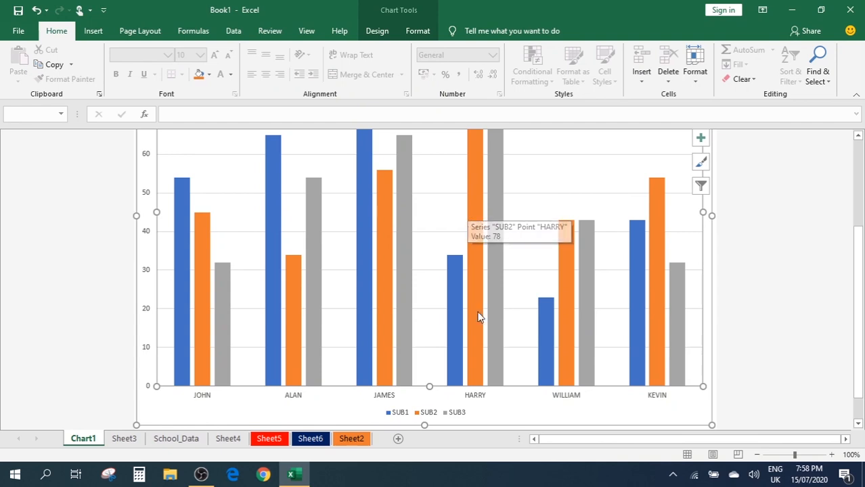
{"action": "left_click", "coordinate": [439, 413]}
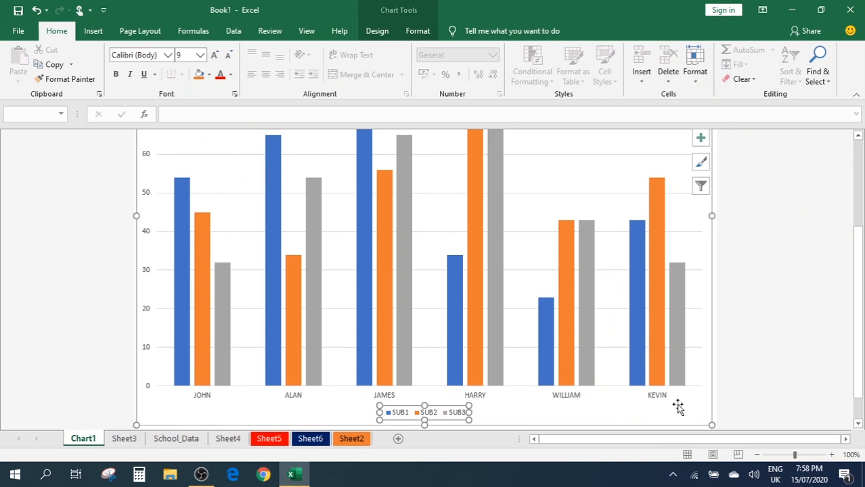
{"action": "scroll", "coordinate": [151, 328], "scroll_direction": "up", "scroll_amount": 4}
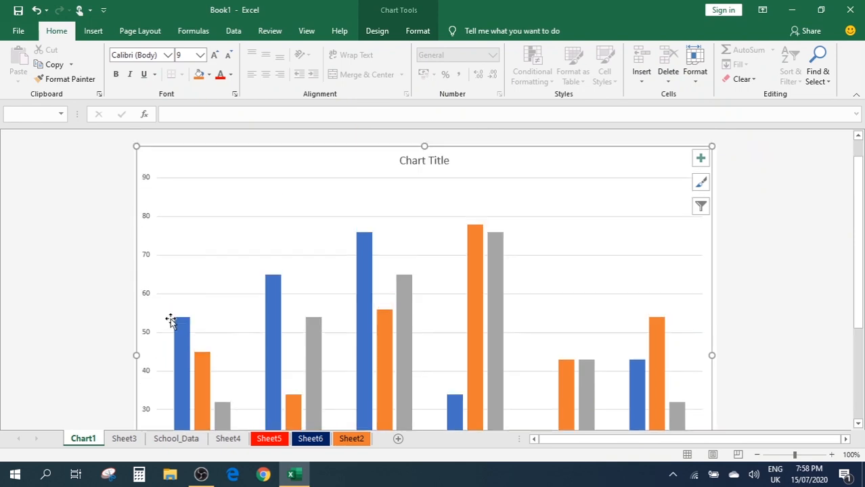
Replace the placeholder chart title on Chart1 with STUDENTS DATA
{"action": "left_click", "coordinate": [428, 160]}
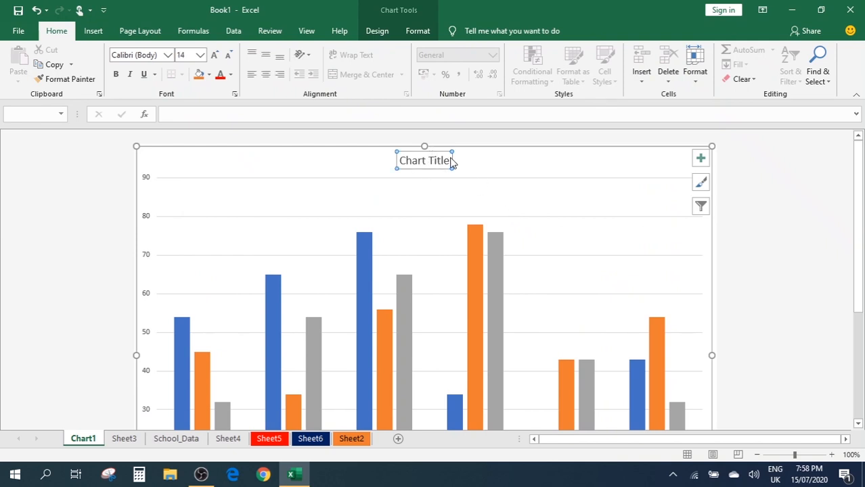
{"action": "left_click", "coordinate": [450, 161]}
{"action": "left_click_drag", "start_coordinate": [446, 161], "coordinate": [404, 162]}
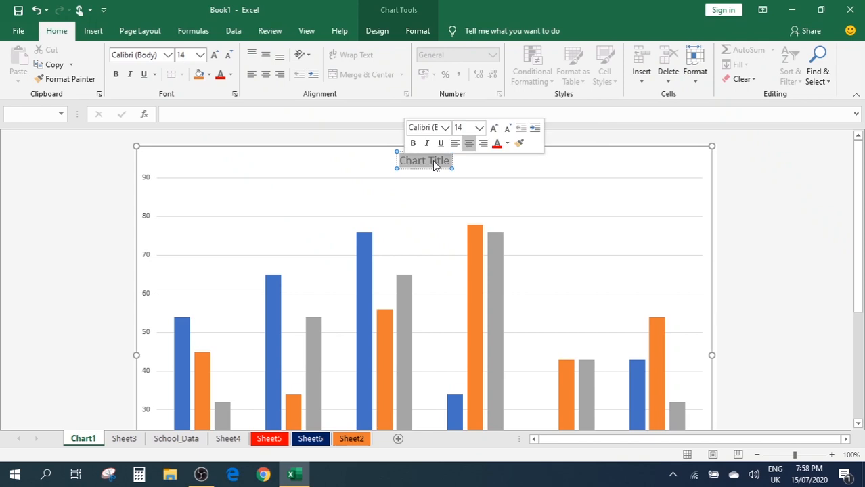
{"action": "type", "text": "sTUDENY"}
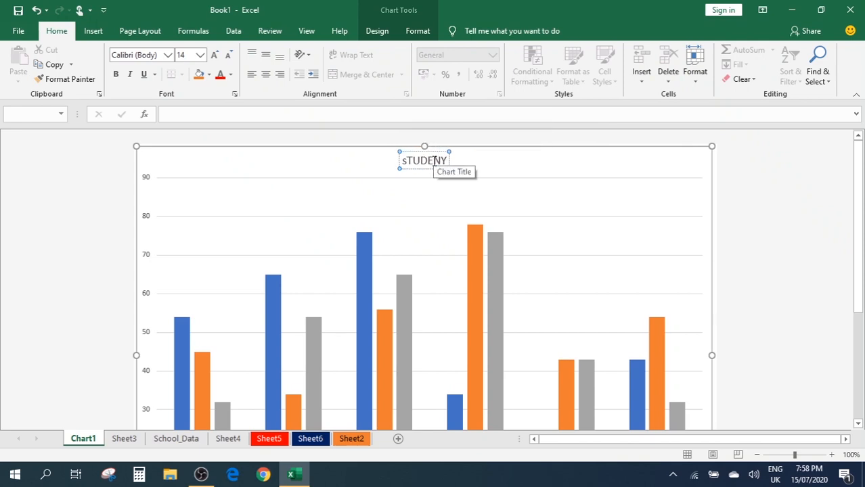
{"action": "key", "text": "BackSpace"}
{"action": "key", "text": "BackSpace"}
{"action": "key", "text": "BackSpace"}
{"action": "key", "text": "BackSpace"}
{"action": "key", "text": "BackSpace"}
{"action": "key", "text": "BackSpace"}
{"action": "key", "text": "BackSpace"}
{"action": "type", "text": "ST"}
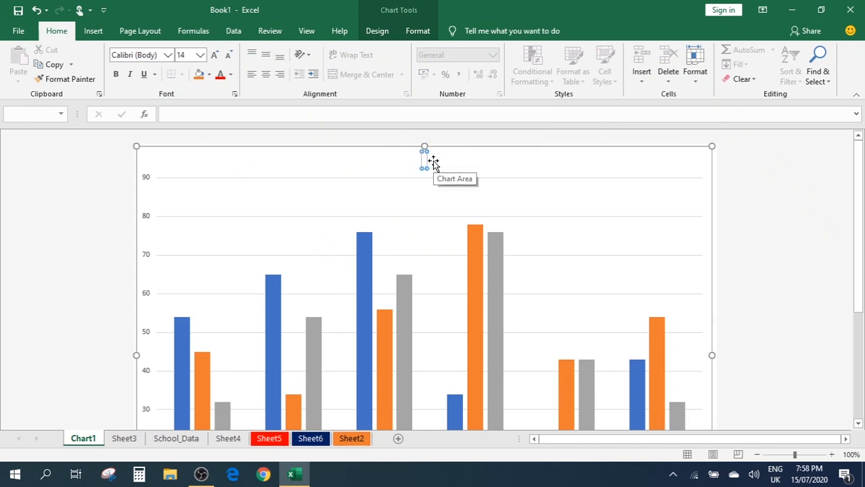
{"action": "type", "text": "UDENTS"}
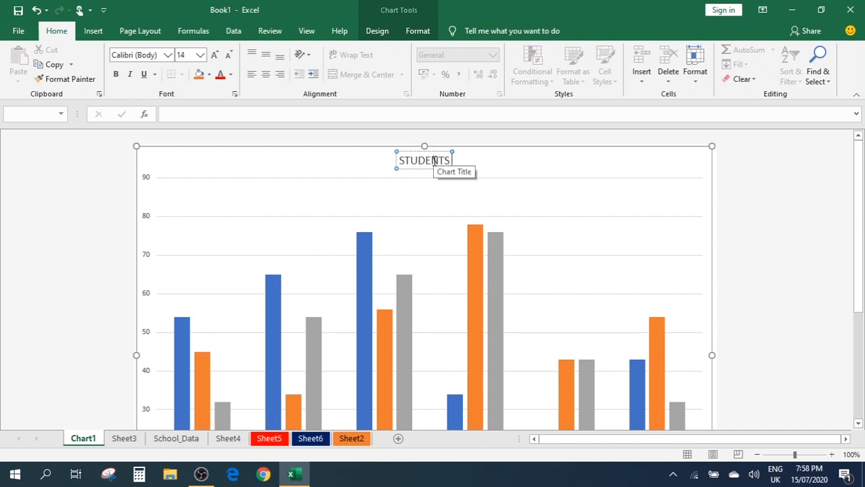
{"action": "type", "text": " DATA"}
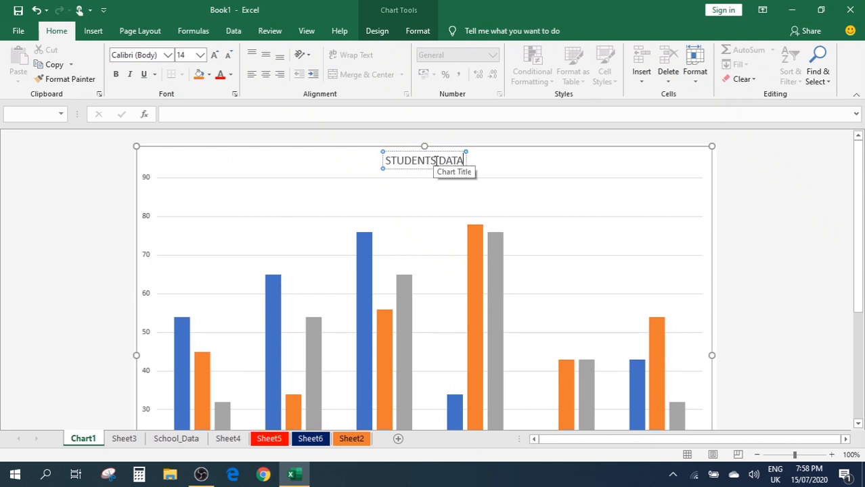
{"action": "left_click", "coordinate": [584, 193]}
Make the chart title bold and set its font colour to the darker orange theme shade
{"action": "left_click", "coordinate": [463, 162]}
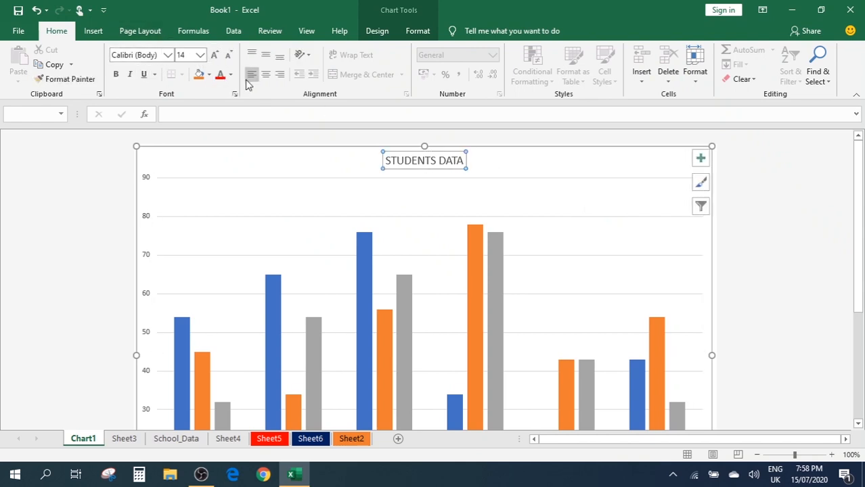
{"action": "left_click", "coordinate": [117, 74]}
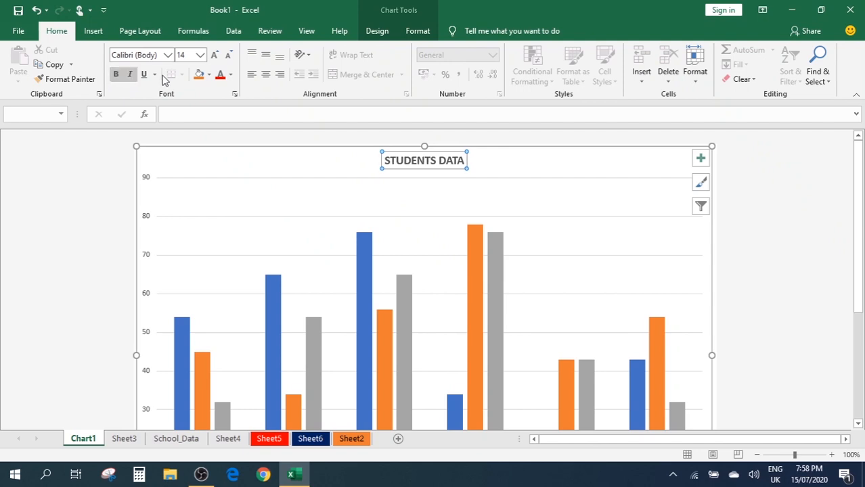
{"action": "left_click", "coordinate": [220, 75]}
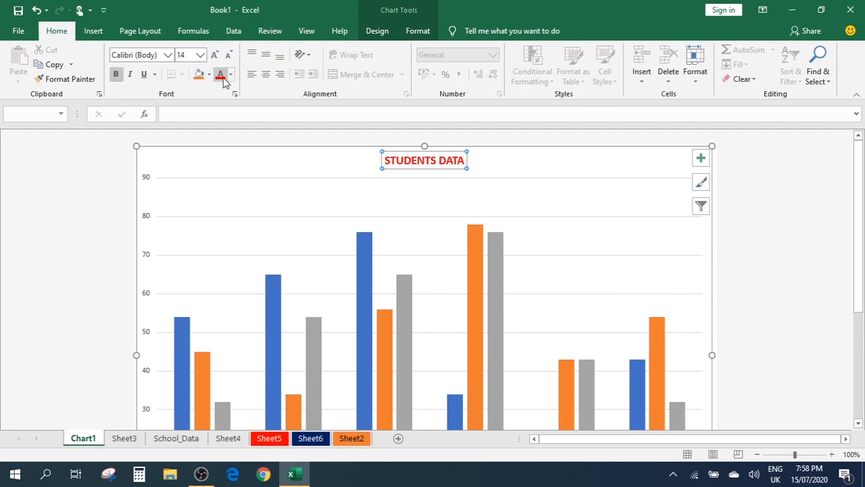
{"action": "left_click", "coordinate": [230, 75]}
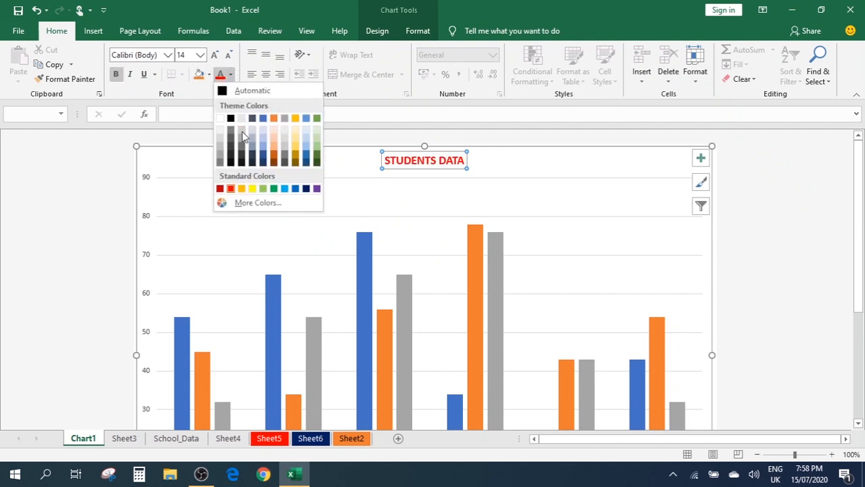
{"action": "left_click", "coordinate": [275, 189]}
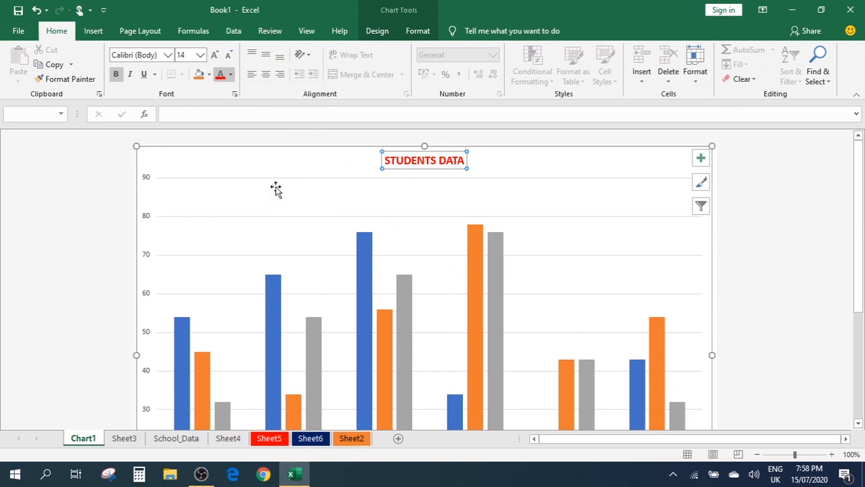
{"action": "left_click", "coordinate": [231, 75]}
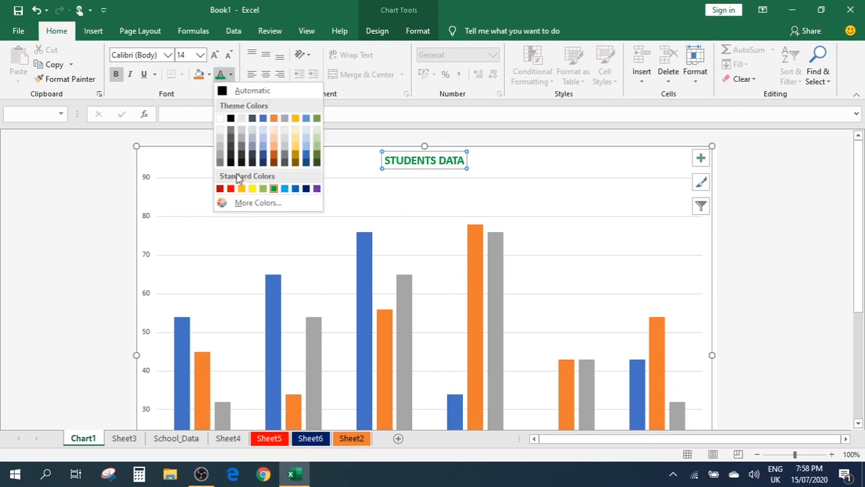
{"action": "left_click", "coordinate": [274, 159]}
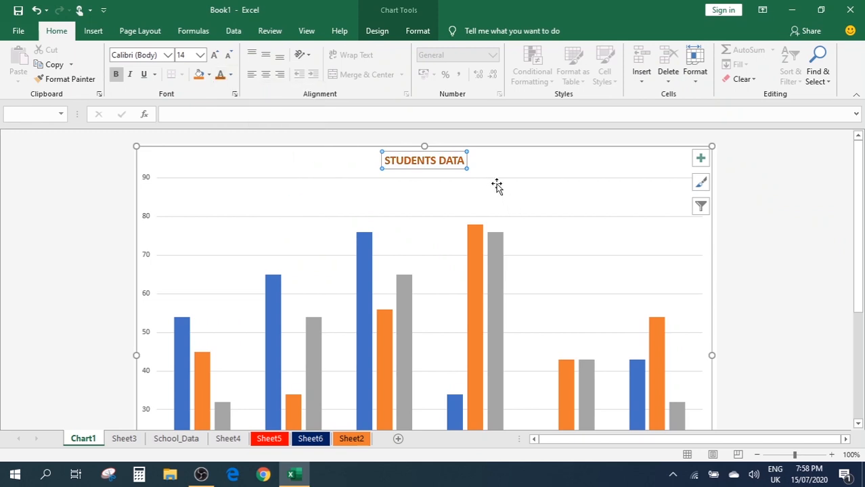
{"action": "left_click", "coordinate": [492, 178]}
Enlarge the text of the subject legend below the chart to font size 20
{"action": "scroll", "coordinate": [488, 175], "scroll_direction": "down", "scroll_amount": 5}
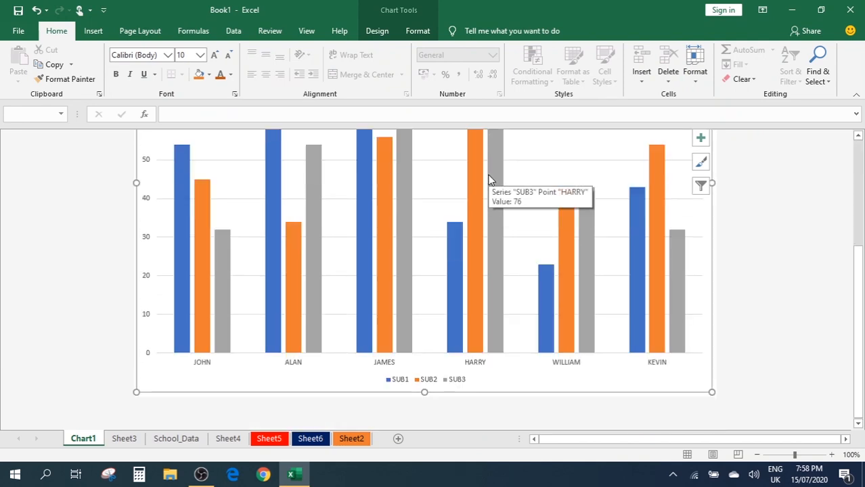
{"action": "left_click", "coordinate": [407, 383]}
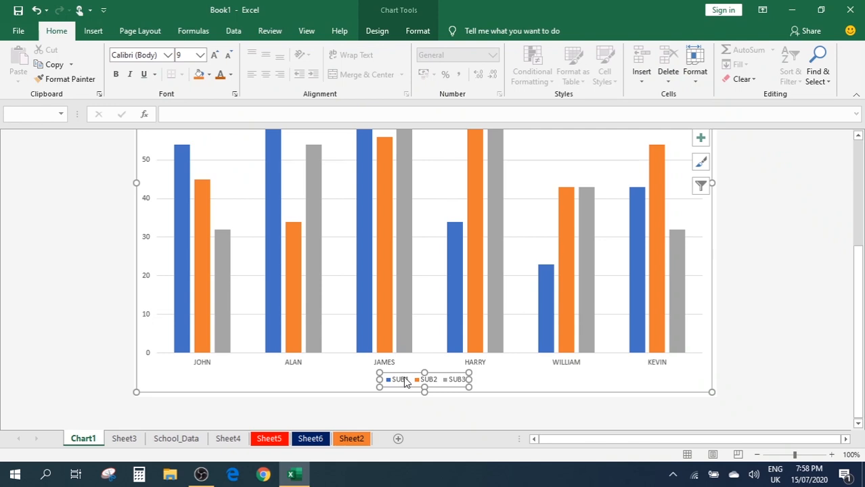
{"action": "left_click", "coordinate": [212, 56]}
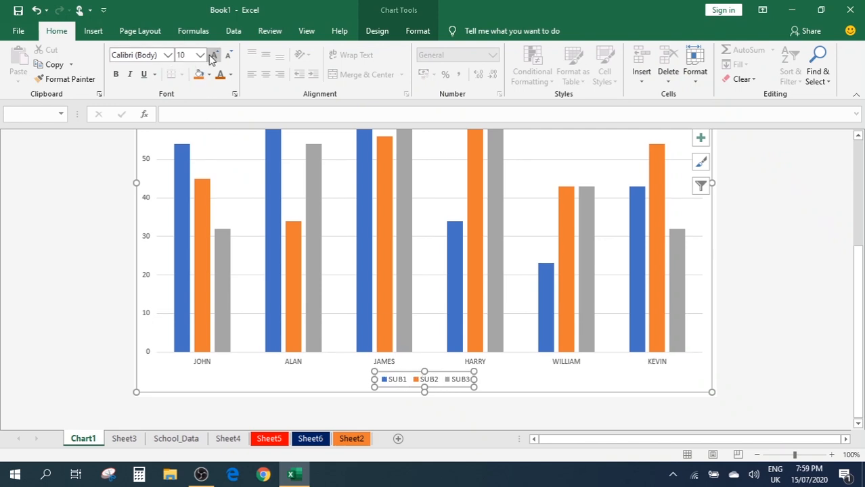
{"action": "left_click", "coordinate": [213, 55]}
{"action": "left_click", "coordinate": [212, 56]}
{"action": "left_click", "coordinate": [213, 56]}
{"action": "left_click", "coordinate": [213, 56]}
{"action": "left_click", "coordinate": [212, 56]}
{"action": "left_click", "coordinate": [213, 56]}
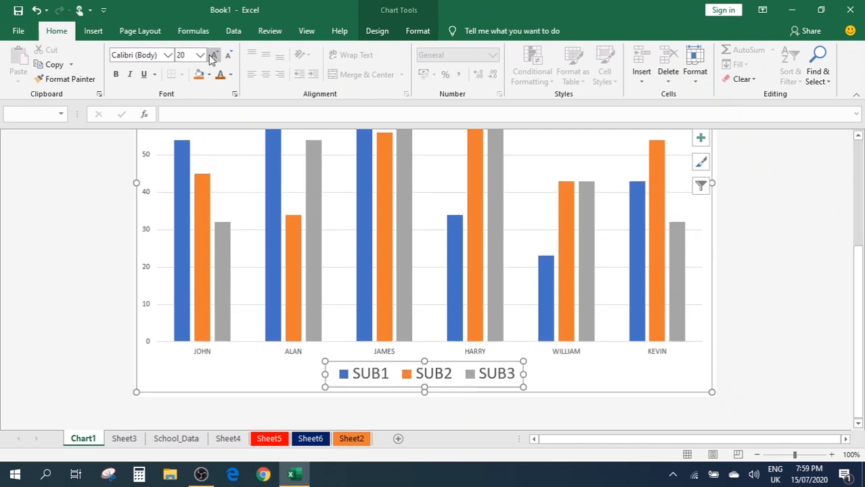
Give the legend bold text in the automatic black colour on an orange fill
{"action": "left_click", "coordinate": [221, 76]}
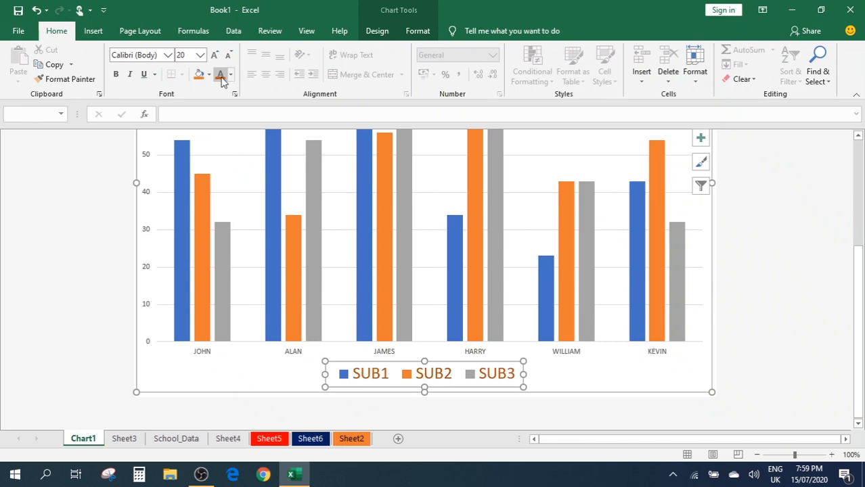
{"action": "left_click", "coordinate": [231, 75]}
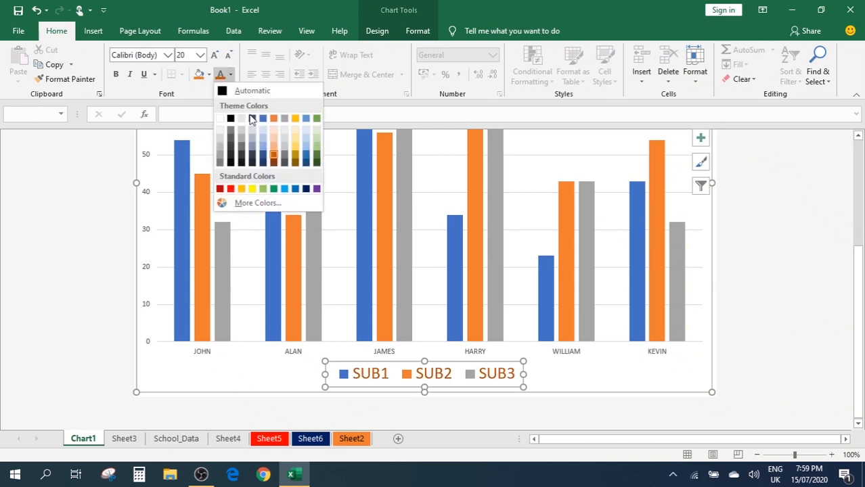
{"action": "left_click", "coordinate": [226, 93]}
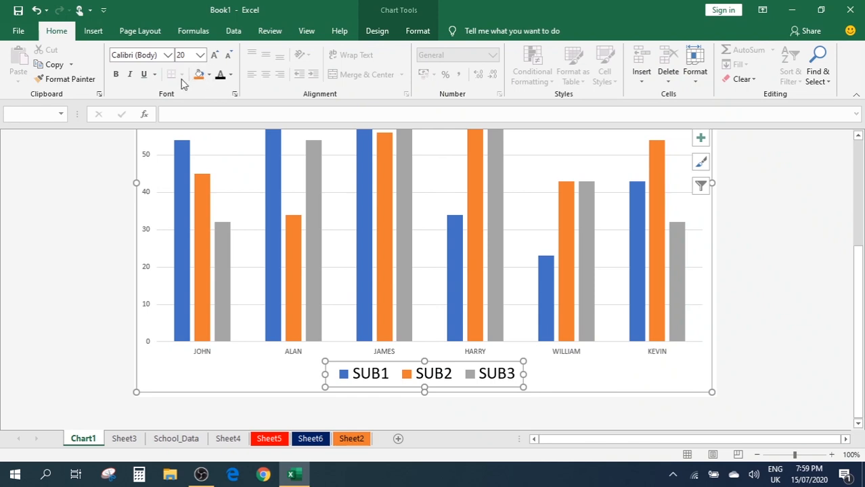
{"action": "left_click", "coordinate": [198, 75]}
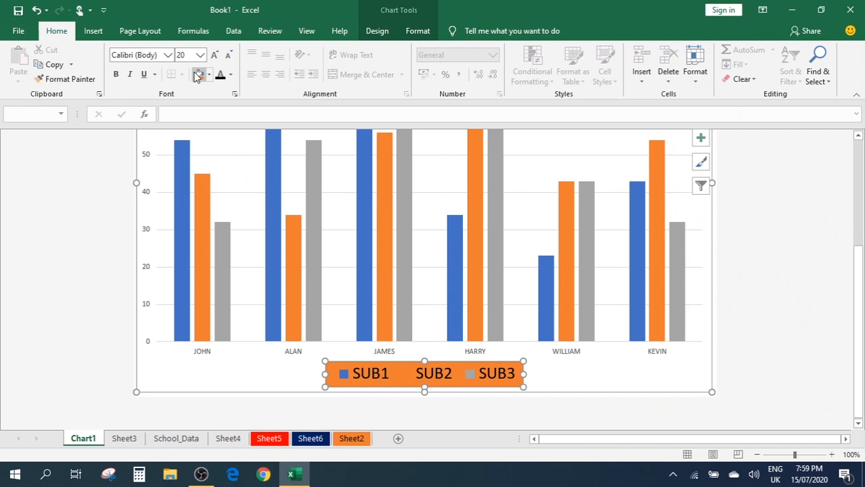
{"action": "left_click", "coordinate": [116, 76]}
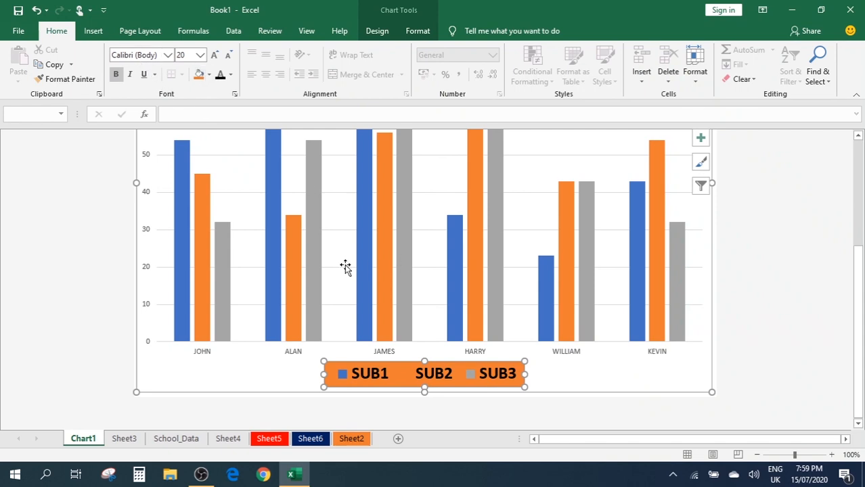
Move the legend up into the plot area, over the ALAN and JAMES columns, and leave the whole legend selected
{"action": "left_click", "coordinate": [384, 352]}
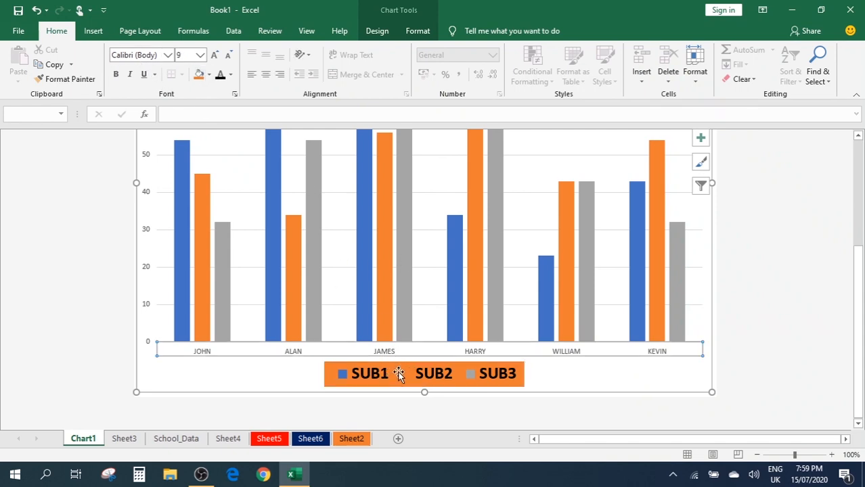
{"action": "scroll", "coordinate": [440, 406], "scroll_direction": "up", "scroll_amount": 1}
{"action": "scroll", "coordinate": [425, 406], "scroll_direction": "up", "scroll_amount": 1}
{"action": "scroll", "coordinate": [420, 405], "scroll_direction": "down", "scroll_amount": 2}
{"action": "left_click_drag", "start_coordinate": [400, 373], "coordinate": [320, 180]}
{"action": "scroll", "coordinate": [320, 179], "scroll_direction": "up", "scroll_amount": 5}
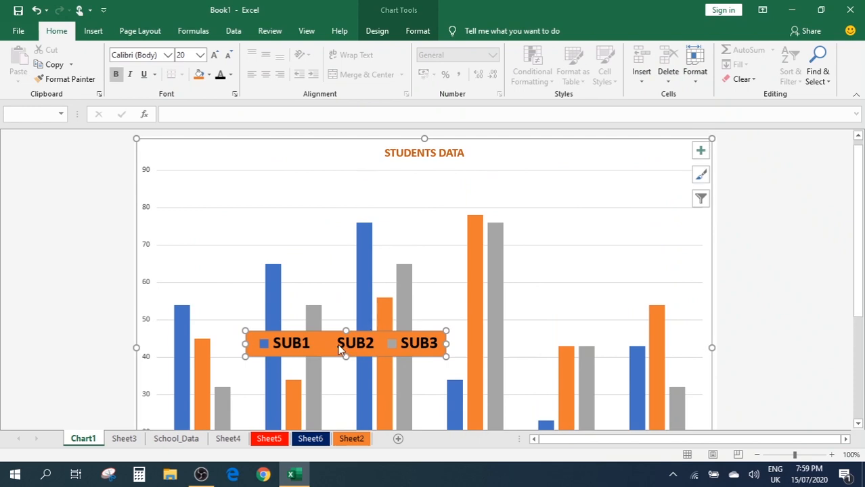
{"action": "left_click", "coordinate": [329, 346]}
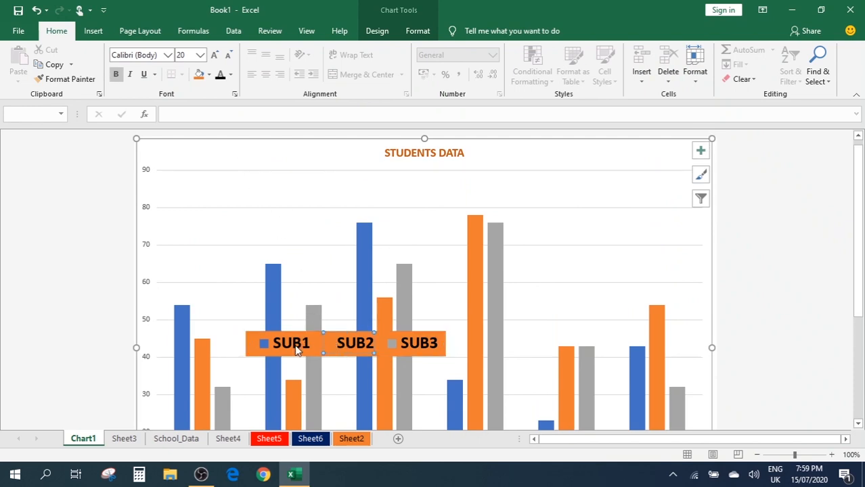
{"action": "left_click", "coordinate": [324, 339]}
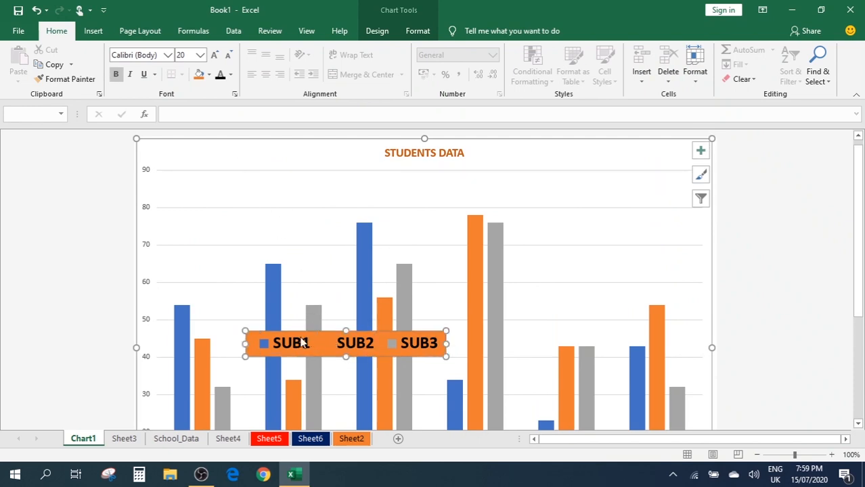
Move the legend to the upper edge of the plot area, centred just below the STUDENTS DATA title
{"action": "left_click_drag", "start_coordinate": [329, 337], "coordinate": [411, 167]}
{"action": "left_click", "coordinate": [650, 224]}
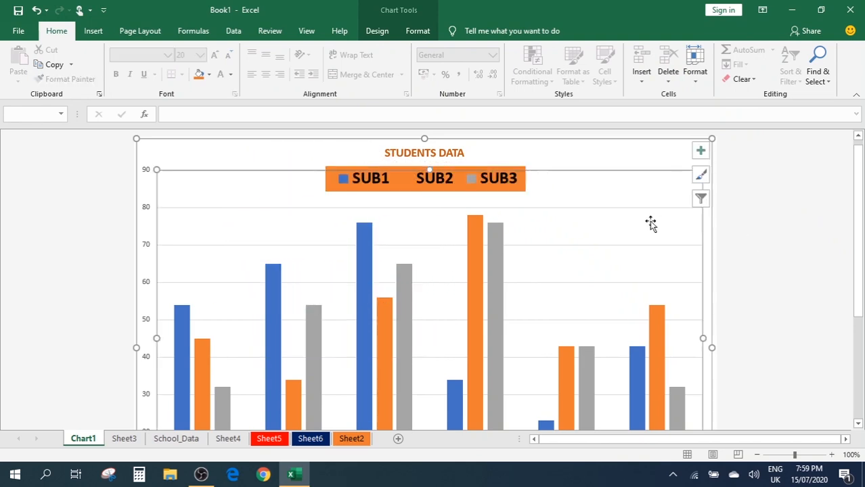
{"action": "scroll", "coordinate": [620, 251], "scroll_direction": "down", "scroll_amount": 4}
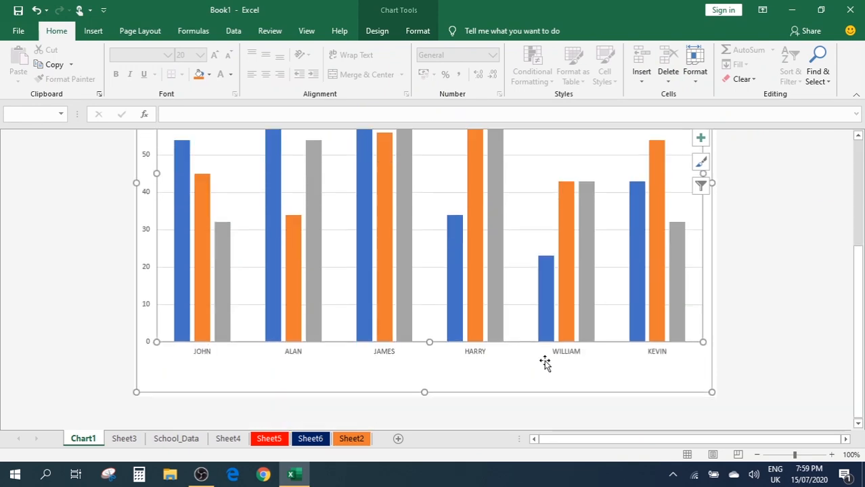
{"action": "scroll", "coordinate": [543, 359], "scroll_direction": "up", "scroll_amount": 4}
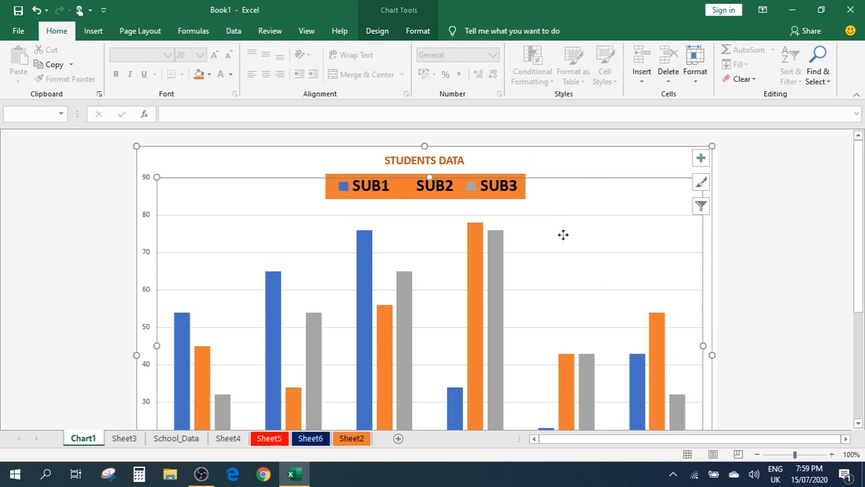
Apply the chart style with the dark grey gradient background to the STUDENTS DATA chart
{"action": "left_click", "coordinate": [377, 34]}
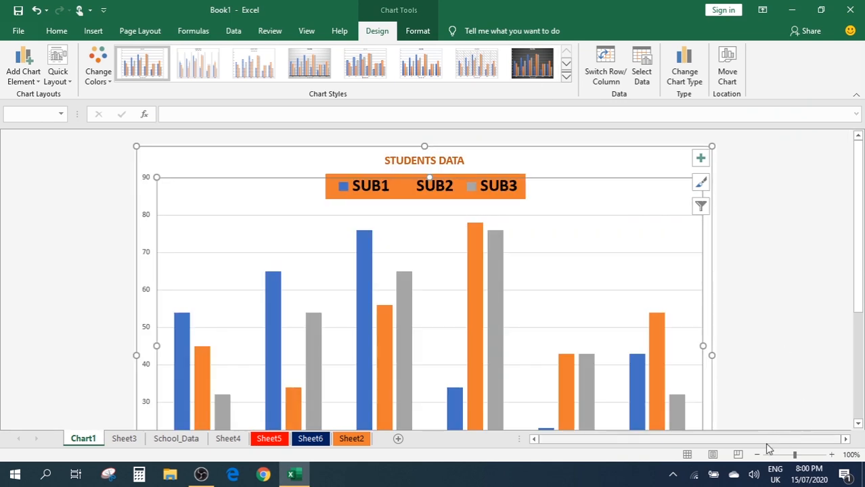
{"action": "left_click", "coordinate": [758, 455]}
{"action": "left_click", "coordinate": [757, 455]}
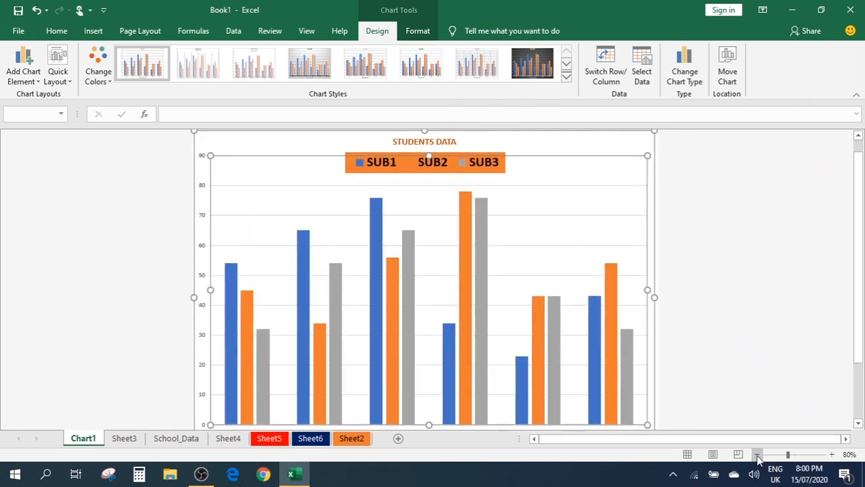
{"action": "left_click", "coordinate": [653, 132]}
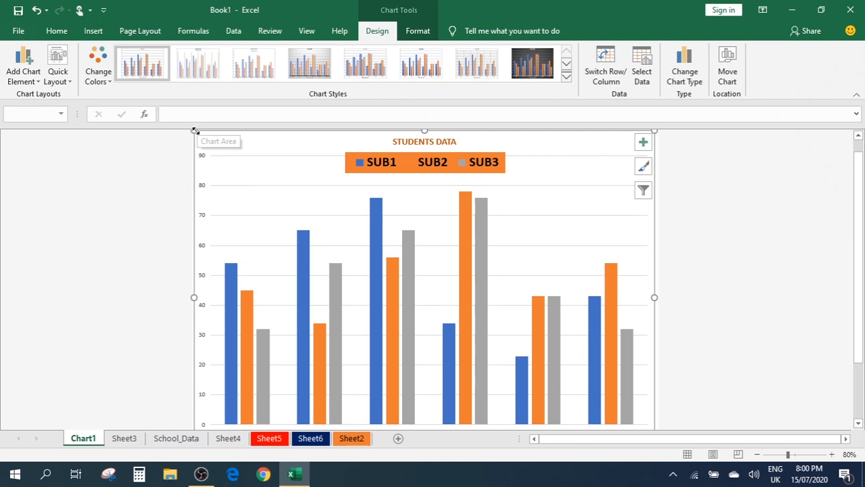
{"action": "left_click", "coordinate": [835, 303]}
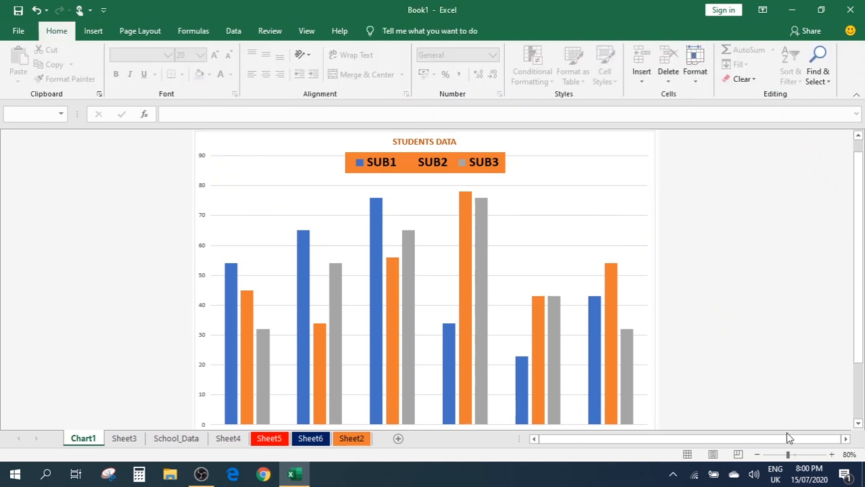
{"action": "left_click", "coordinate": [535, 279]}
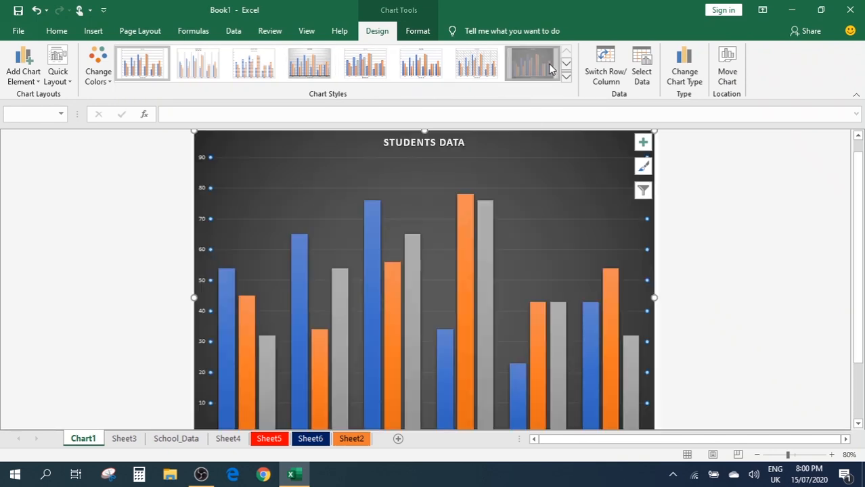
{"action": "left_click", "coordinate": [550, 67]}
{"action": "scroll", "coordinate": [498, 191], "scroll_direction": "down", "scroll_amount": 2}
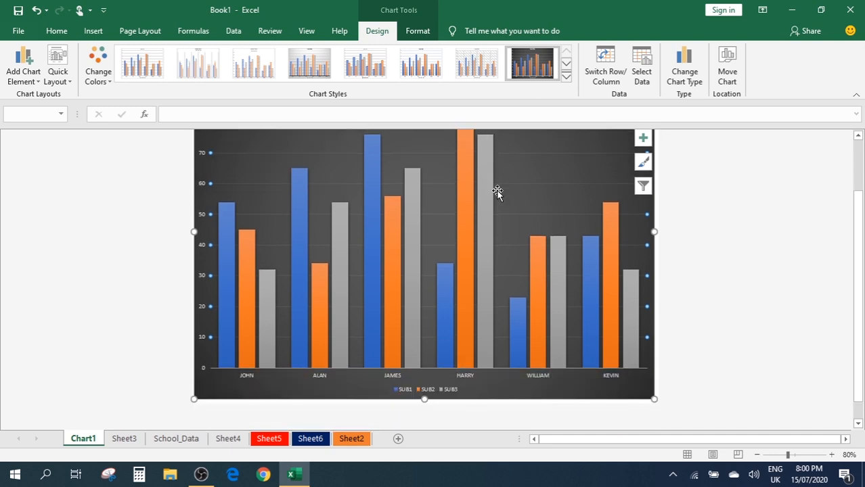
{"action": "scroll", "coordinate": [563, 320], "scroll_direction": "up", "scroll_amount": 1}
{"action": "scroll", "coordinate": [503, 306], "scroll_direction": "up", "scroll_amount": 1}
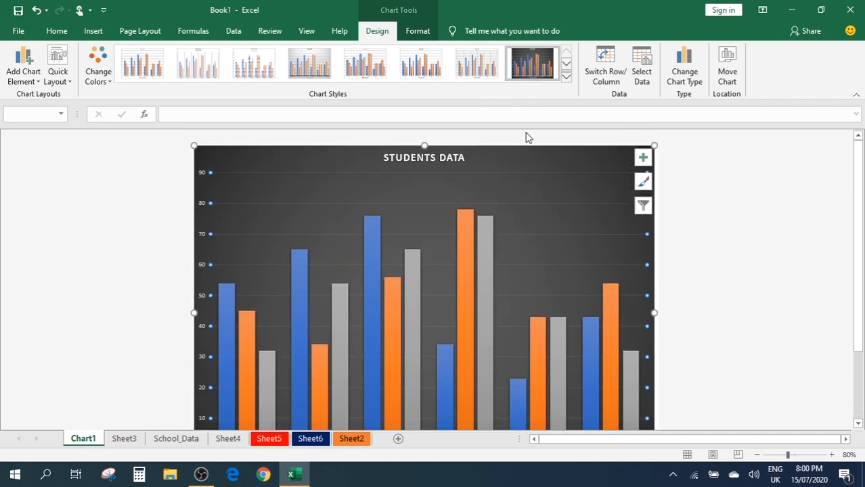
{"action": "scroll", "coordinate": [537, 257], "scroll_direction": "down", "scroll_amount": 1}
{"action": "scroll", "coordinate": [536, 257], "scroll_direction": "down", "scroll_amount": 1}
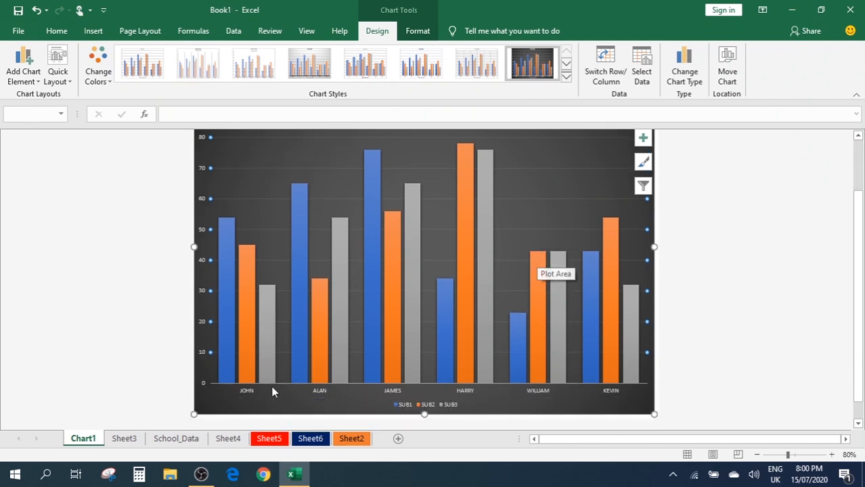
{"action": "scroll", "coordinate": [480, 383], "scroll_direction": "up", "scroll_amount": 1}
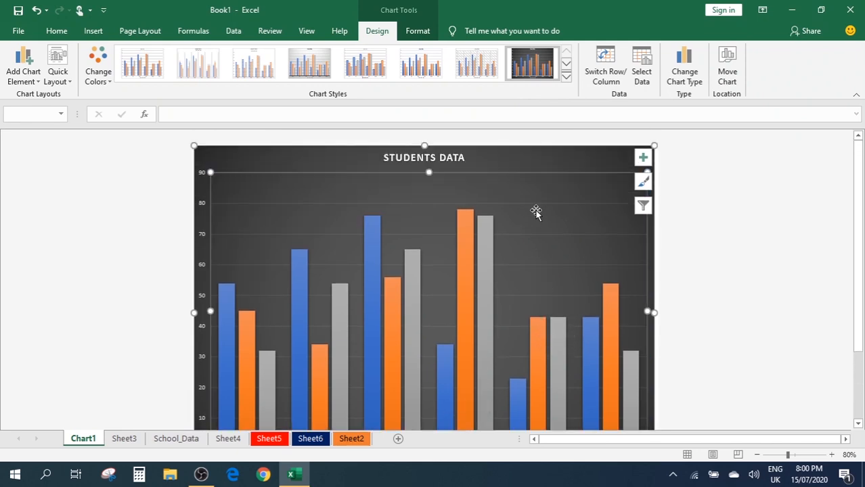
Change the chart's colours to the fourth Colorful palette, giving green, blue and gold columns
{"action": "left_click", "coordinate": [98, 74]}
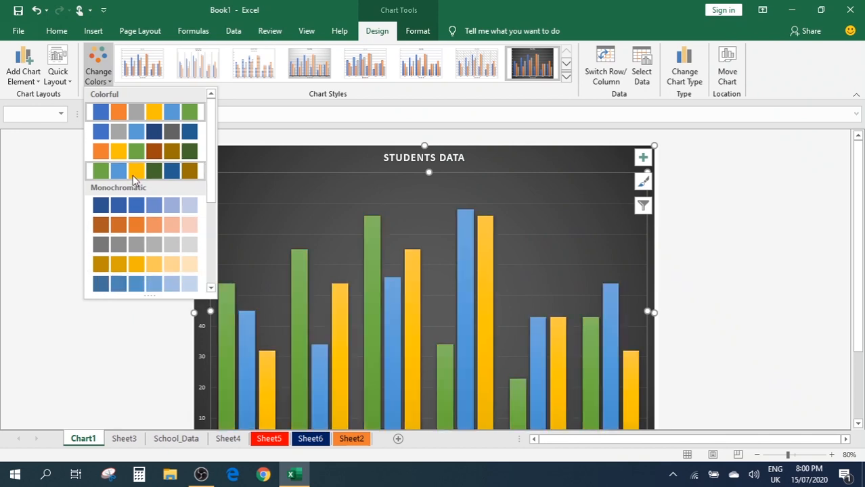
{"action": "left_click", "coordinate": [133, 176]}
{"action": "scroll", "coordinate": [315, 201], "scroll_direction": "down", "scroll_amount": 1}
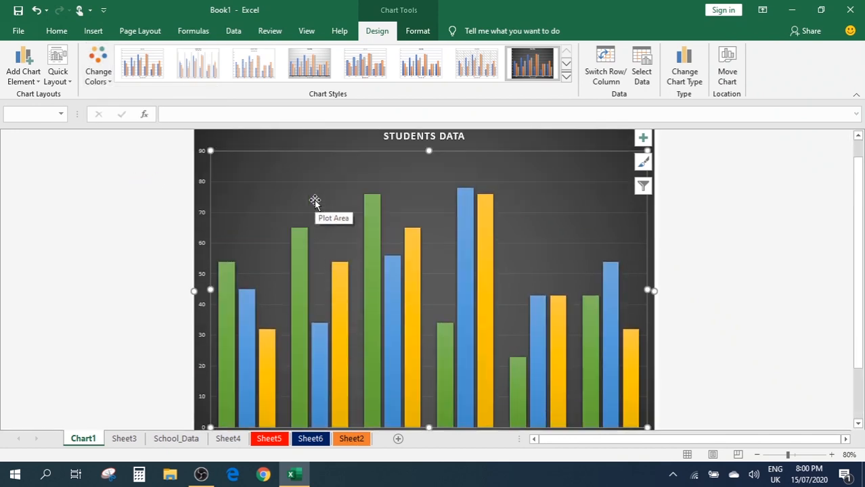
{"action": "scroll", "coordinate": [315, 201], "scroll_direction": "up", "scroll_amount": 1}
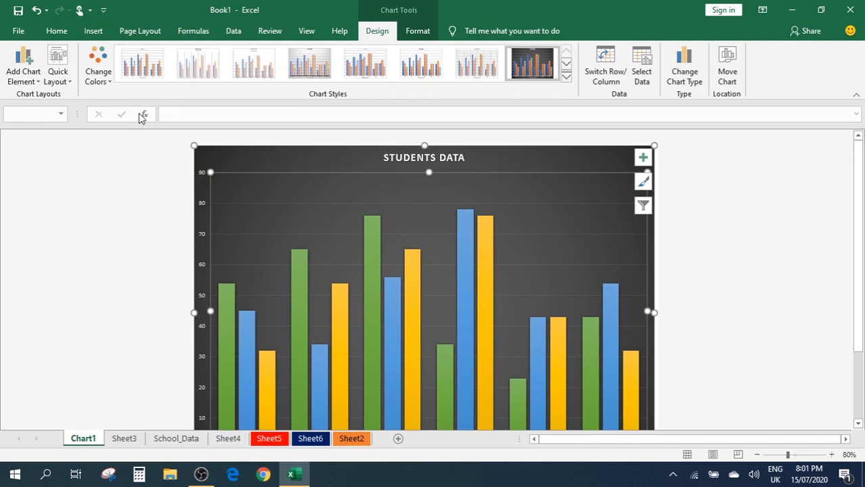
Apply quick layout Layout 2, with the legend at the top and data labels at the outside end of the columns
{"action": "left_click", "coordinate": [68, 79]}
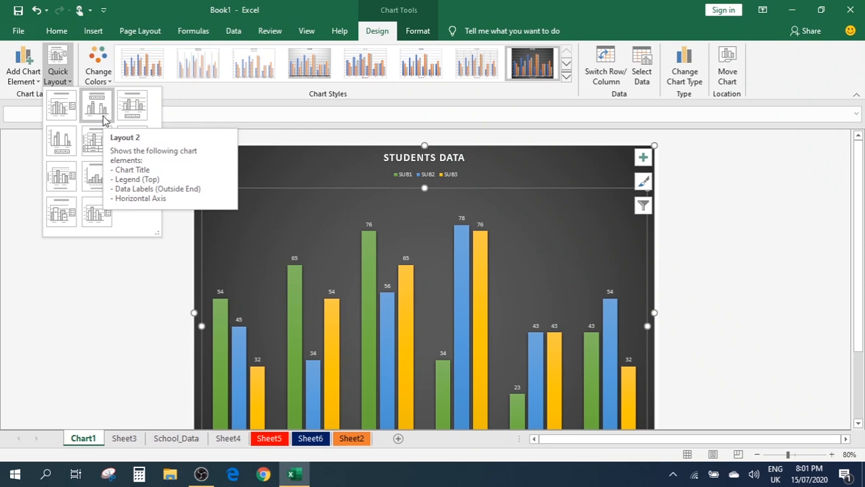
{"action": "left_click", "coordinate": [103, 119]}
{"action": "scroll", "coordinate": [335, 230], "scroll_direction": "down", "scroll_amount": 2}
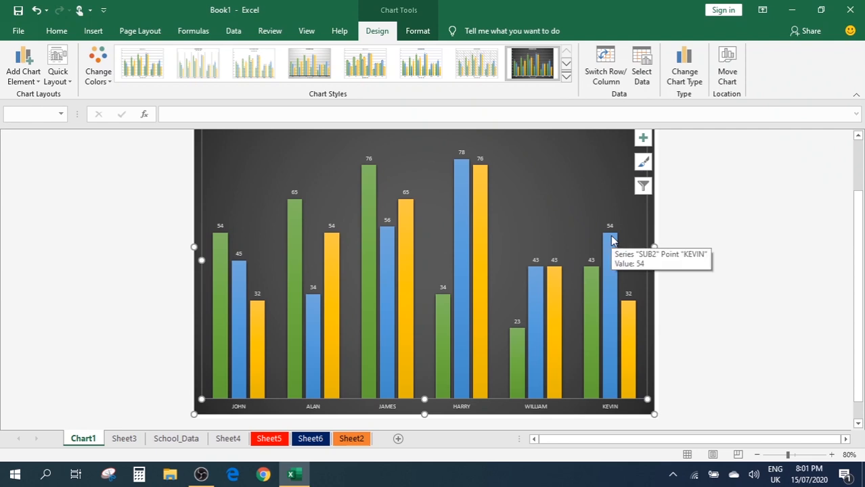
{"action": "scroll", "coordinate": [536, 230], "scroll_direction": "up", "scroll_amount": 2}
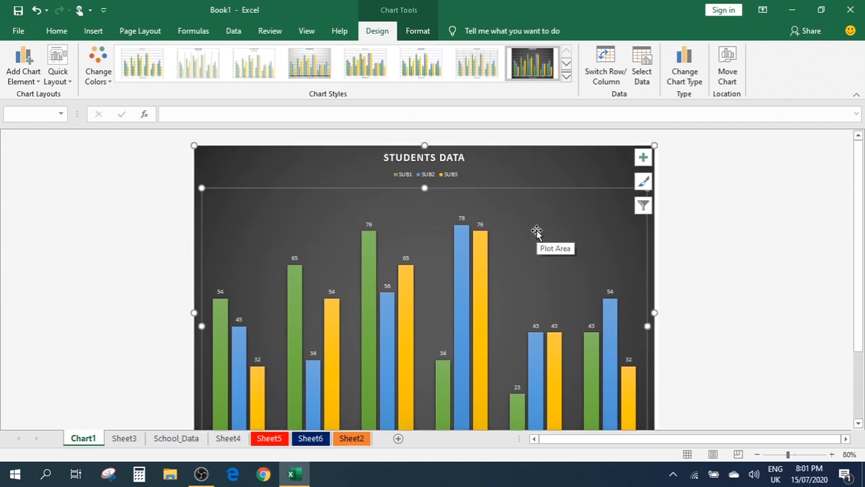
Add the primary vertical axis back to the chart
{"action": "left_click", "coordinate": [37, 81]}
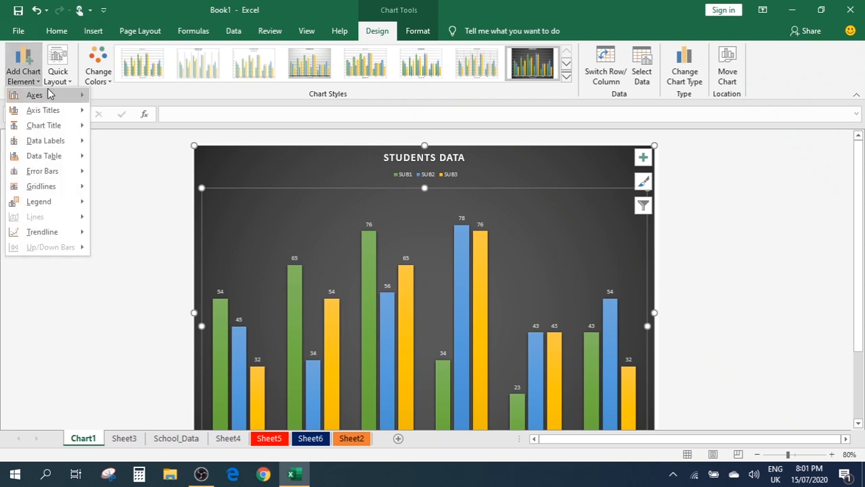
{"action": "mouse_move", "coordinate": [49, 95]}
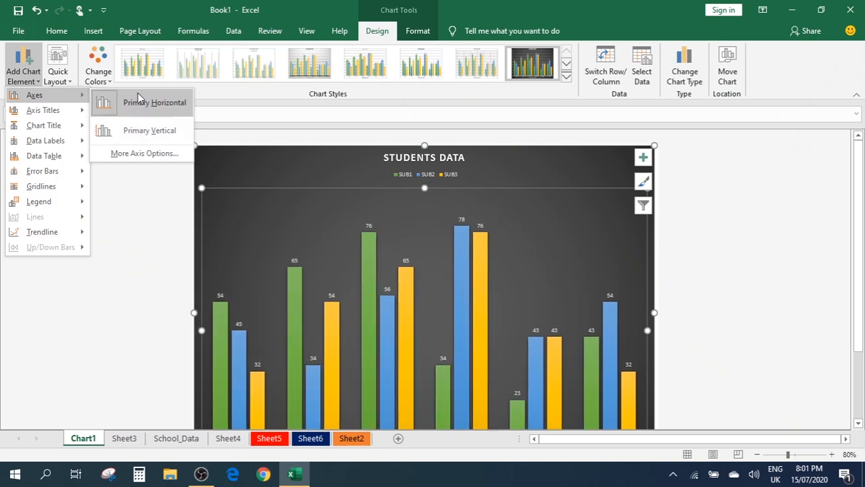
{"action": "left_click", "coordinate": [132, 131]}
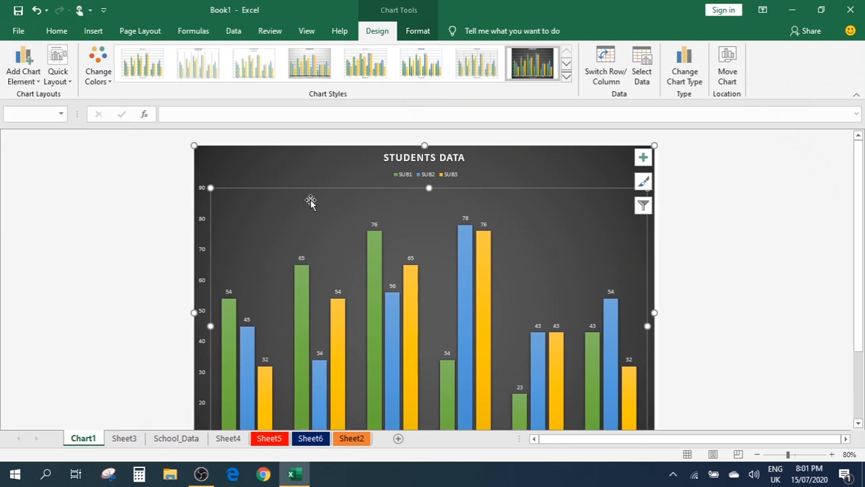
{"action": "scroll", "coordinate": [311, 203], "scroll_direction": "down", "scroll_amount": 3}
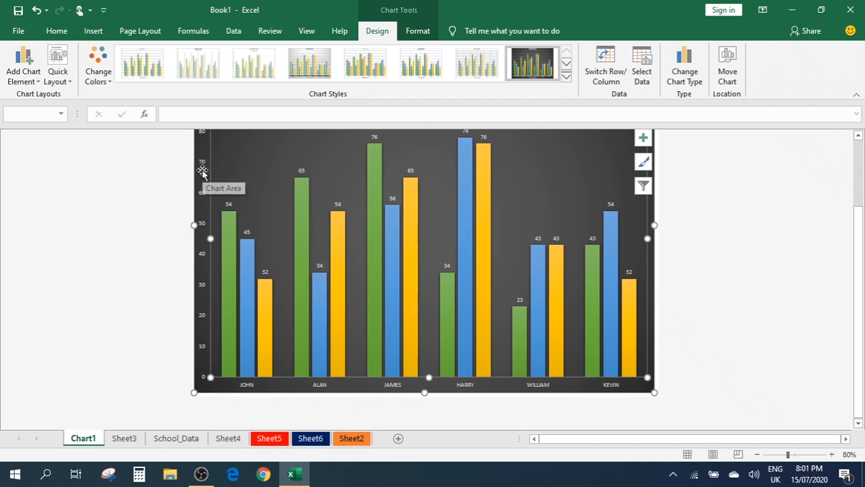
{"action": "scroll", "coordinate": [359, 222], "scroll_direction": "up", "scroll_amount": 3}
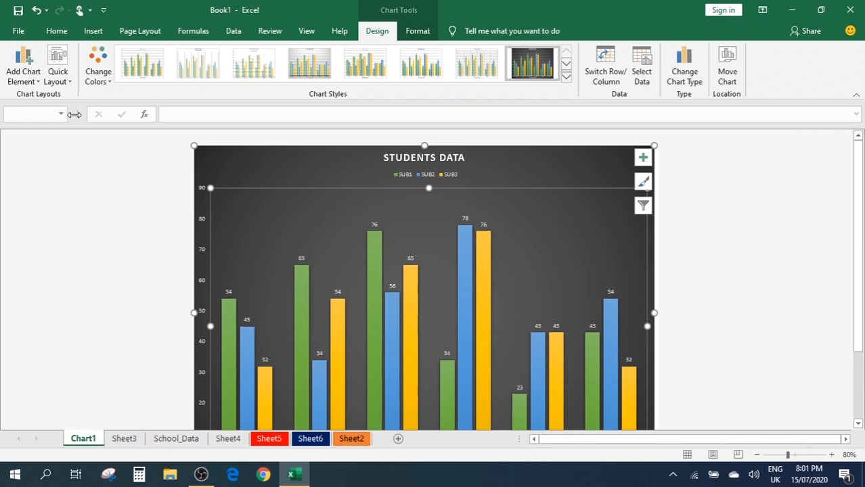
Add a primary vertical axis title to the chart
{"action": "left_click", "coordinate": [23, 73]}
{"action": "mouse_move", "coordinate": [56, 114]}
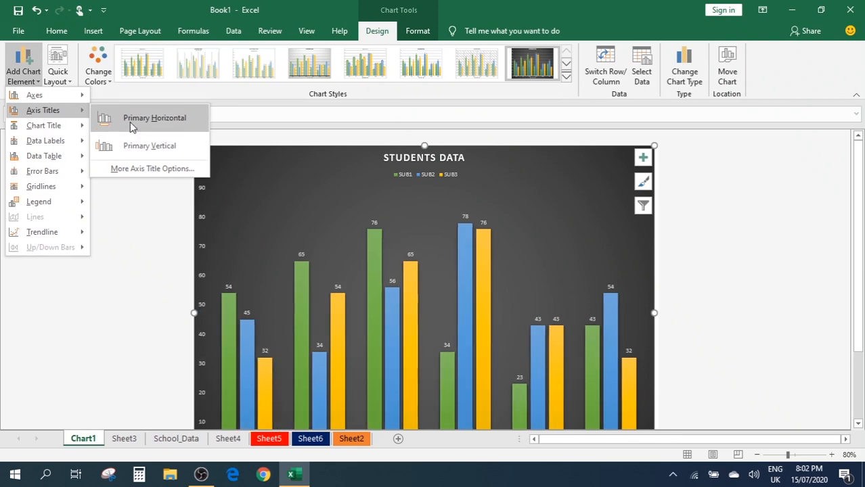
{"action": "left_click", "coordinate": [139, 146]}
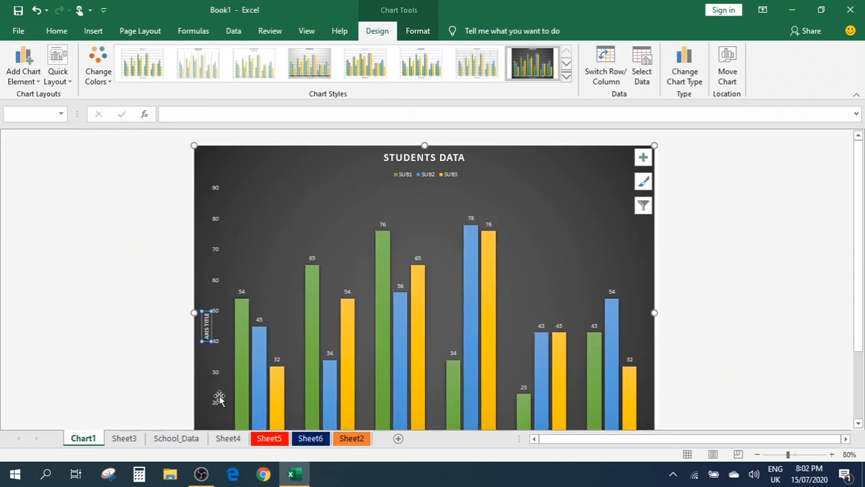
Select the vertical axis title's text and enlarge it to font size 20
{"action": "left_click", "coordinate": [209, 329]}
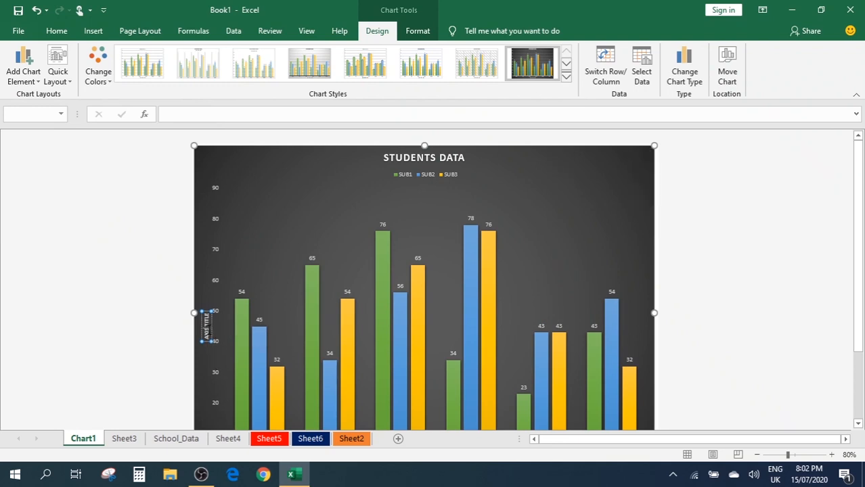
{"action": "triple_click", "coordinate": [208, 330]}
{"action": "left_click", "coordinate": [57, 31]}
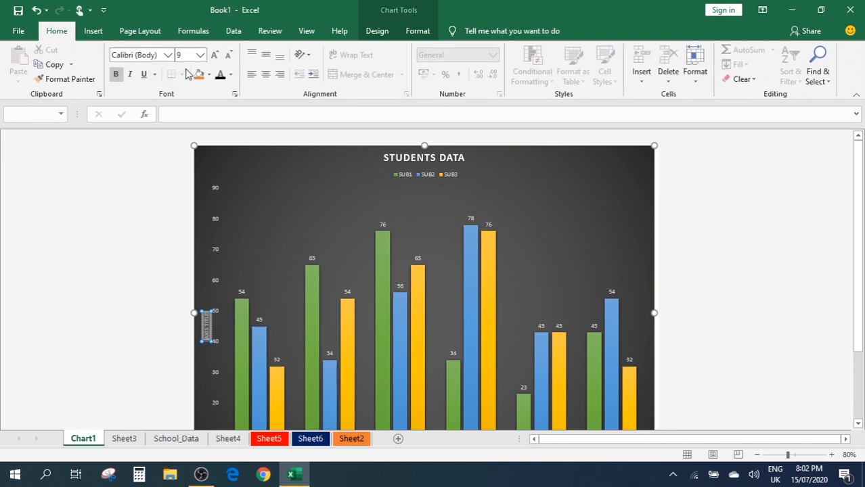
{"action": "left_click", "coordinate": [215, 55]}
{"action": "left_click", "coordinate": [214, 55]}
{"action": "left_click", "coordinate": [214, 55]}
{"action": "left_click", "coordinate": [215, 54]}
{"action": "left_click", "coordinate": [214, 55]}
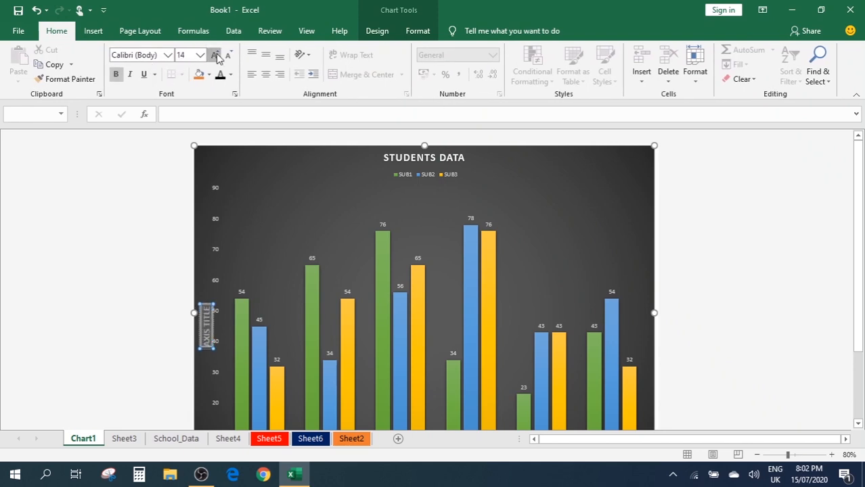
{"action": "left_click", "coordinate": [214, 54]}
{"action": "left_click", "coordinate": [215, 55]}
{"action": "left_click", "coordinate": [214, 55]}
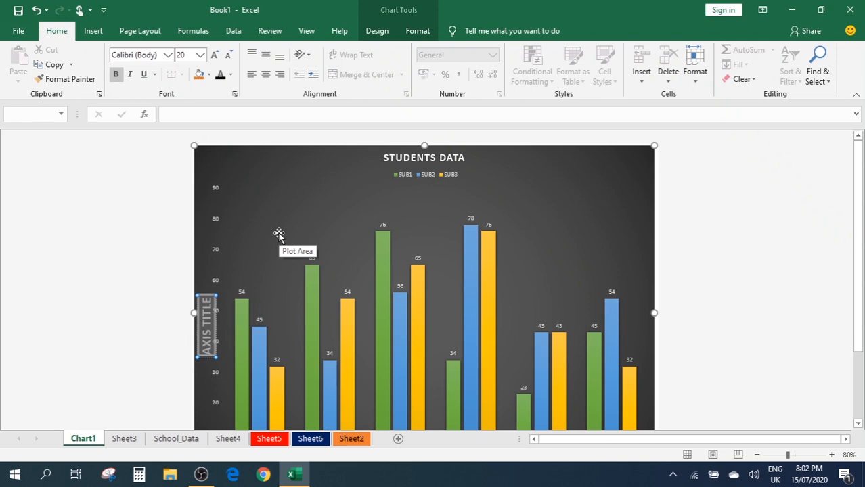
{"action": "type", "text": "VALUES"}
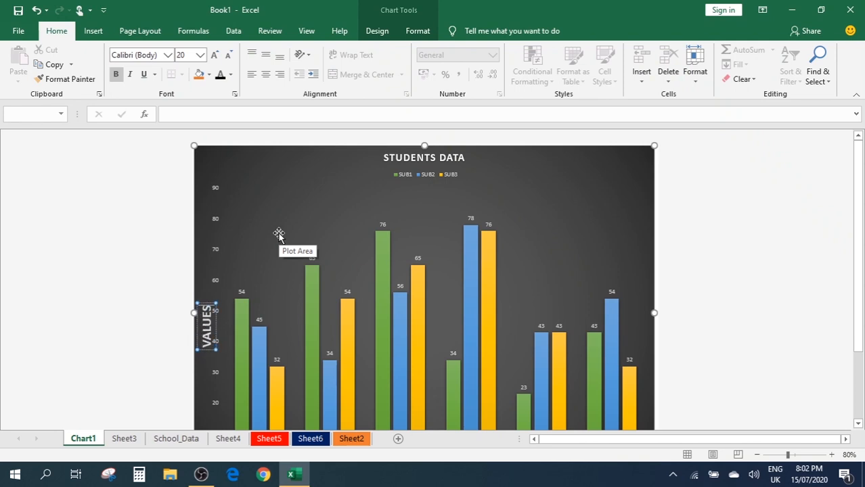
{"action": "key", "text": "BackSpace"}
{"action": "key", "text": "BackSpace"}
{"action": "key", "text": "BackSpace"}
{"action": "key", "text": "BackSpace"}
{"action": "key", "text": "BackSpace"}
{"action": "key", "text": "BackSpace"}
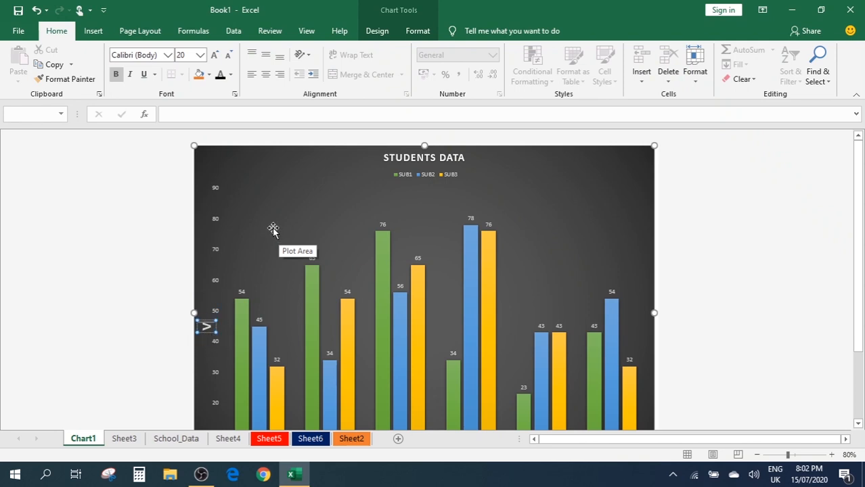
Enter MARKS as the vertical axis title and return to the plot area
{"action": "type", "text": "MARKS"}
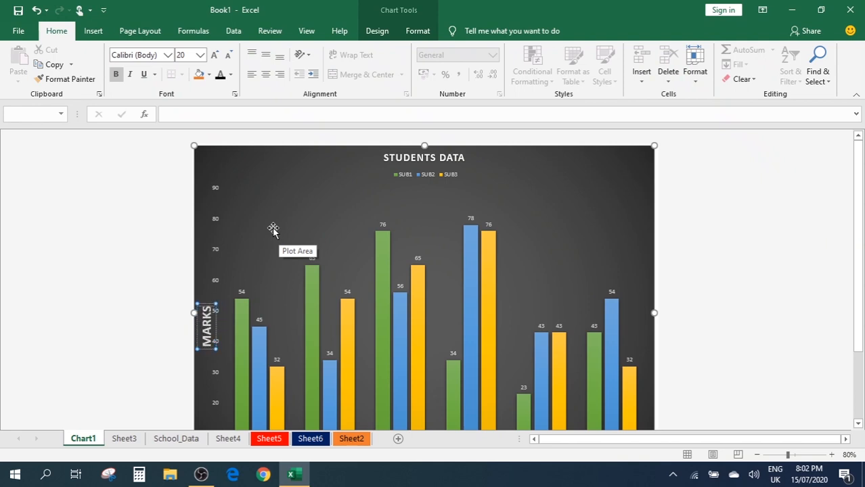
{"action": "left_click", "coordinate": [535, 260]}
{"action": "scroll", "coordinate": [598, 245], "scroll_direction": "down", "scroll_amount": 2}
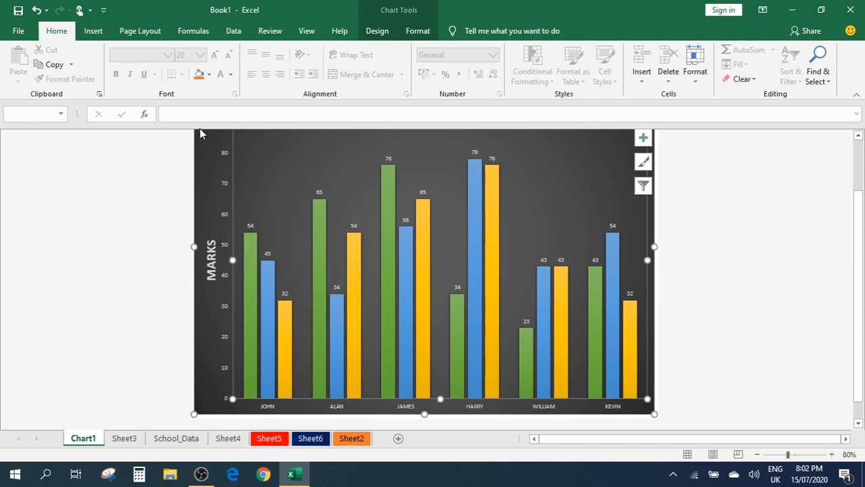
Add a primary horizontal axis title to the chart and enter SUBJECTS as its text
{"action": "left_click", "coordinate": [406, 232]}
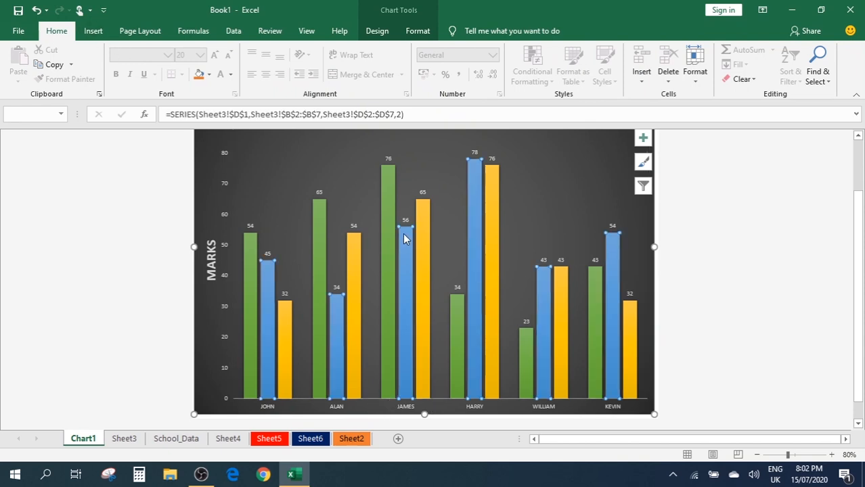
{"action": "left_click", "coordinate": [377, 30]}
{"action": "left_click", "coordinate": [23, 68]}
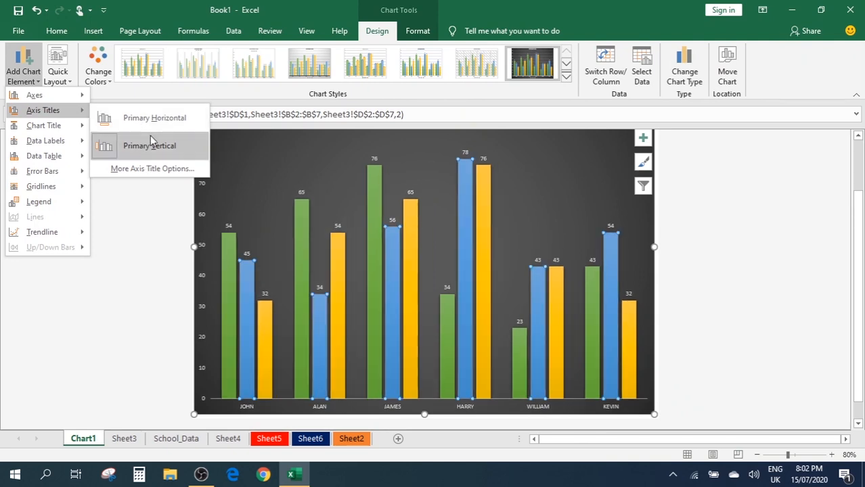
{"action": "left_click", "coordinate": [147, 122]}
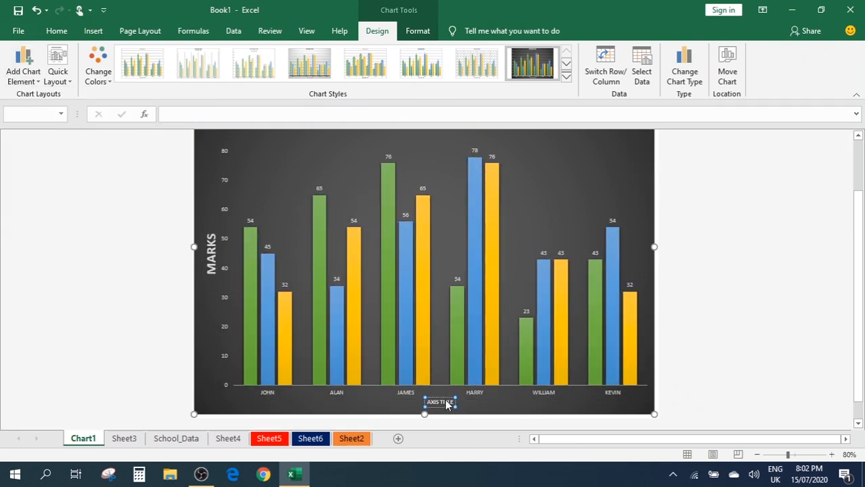
{"action": "triple_click", "coordinate": [446, 405]}
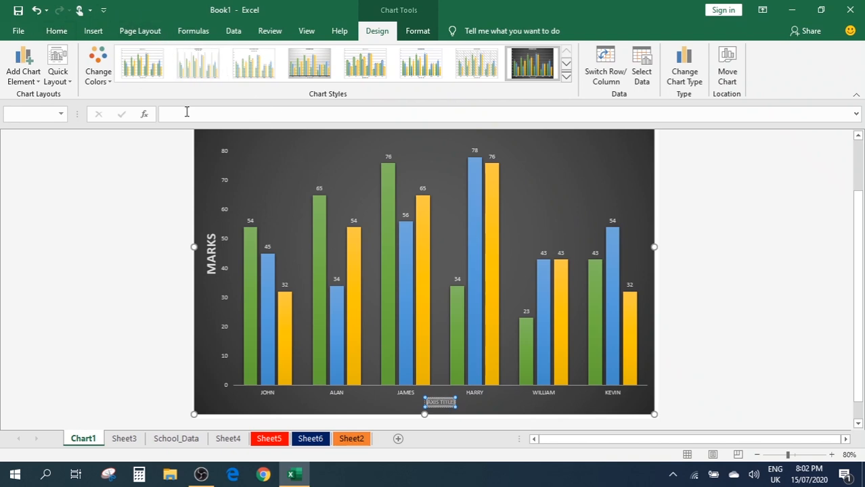
{"action": "type", "text": "SU"}
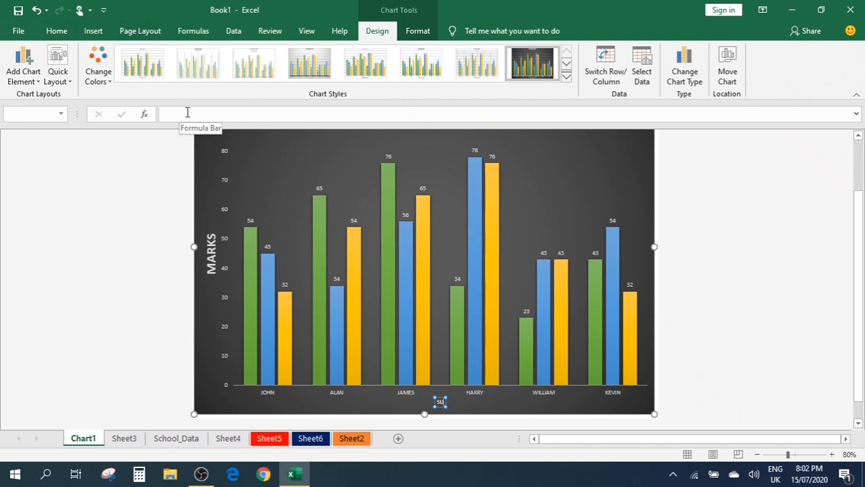
{"action": "type", "text": "BJECTS"}
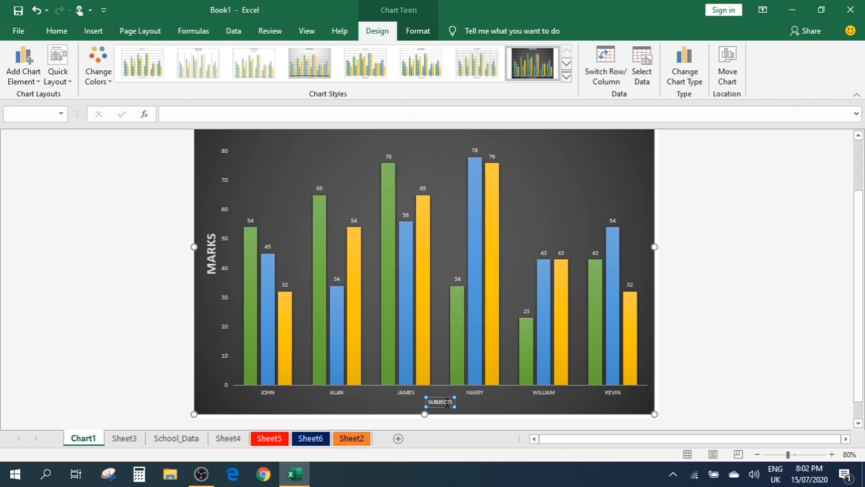
Select the horizontal axis title's text and enlarge it to font size 24
{"action": "left_click", "coordinate": [56, 31]}
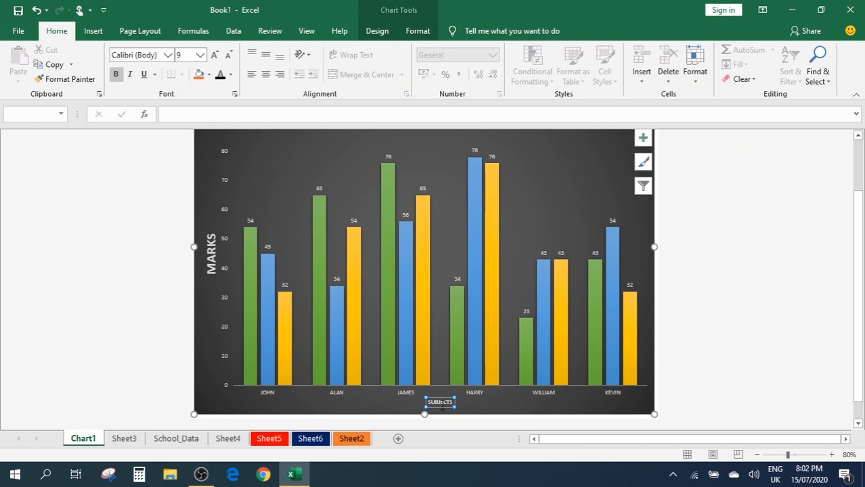
{"action": "left_click", "coordinate": [443, 405]}
{"action": "key", "text": "ctrl+a"}
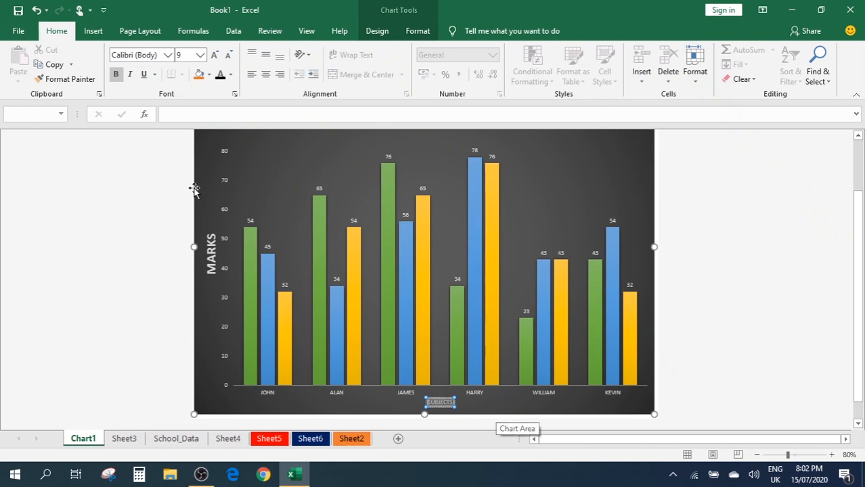
{"action": "left_click", "coordinate": [214, 55]}
{"action": "left_click", "coordinate": [214, 55]}
{"action": "left_click", "coordinate": [214, 55]}
{"action": "left_click", "coordinate": [215, 55]}
{"action": "left_click", "coordinate": [214, 55]}
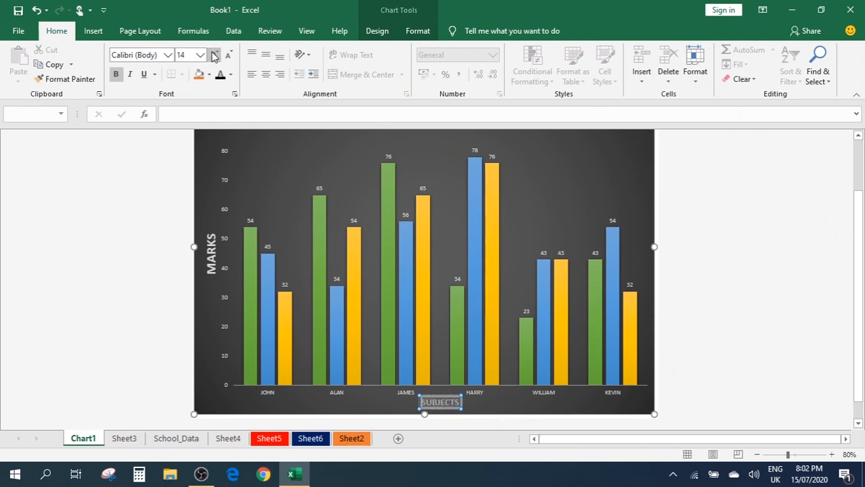
{"action": "left_click", "coordinate": [215, 55]}
{"action": "left_click", "coordinate": [214, 55]}
{"action": "left_click", "coordinate": [215, 55]}
{"action": "left_click", "coordinate": [215, 55]}
{"action": "left_click", "coordinate": [215, 55]}
{"action": "left_click", "coordinate": [742, 193]}
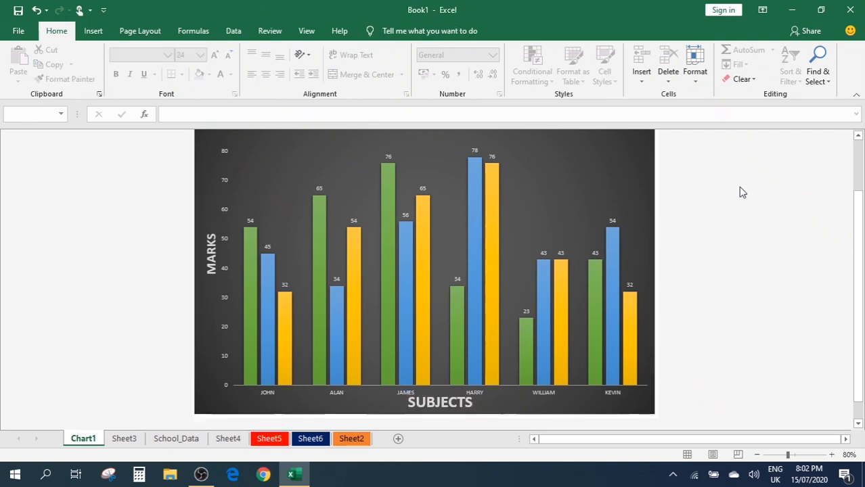
{"action": "left_click", "coordinate": [533, 239]}
{"action": "scroll", "coordinate": [533, 240], "scroll_direction": "up", "scroll_amount": 1}
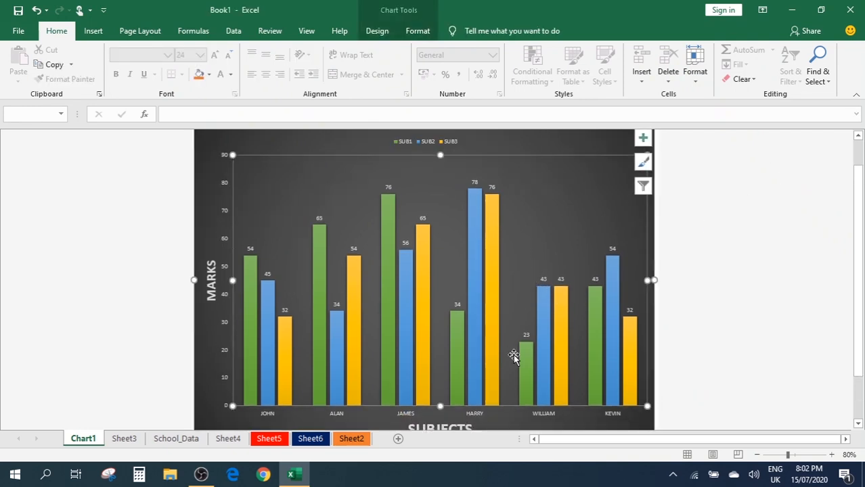
{"action": "scroll", "coordinate": [487, 406], "scroll_direction": "down", "scroll_amount": 2}
{"action": "scroll", "coordinate": [474, 291], "scroll_direction": "up", "scroll_amount": 2}
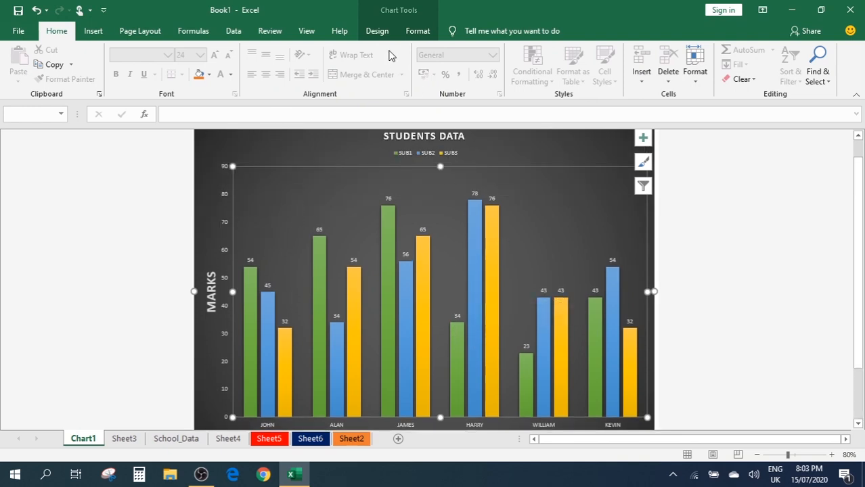
Examine the chart title placement choices and the detailed title formatting options, closing them without changing the title
{"action": "left_click", "coordinate": [375, 31]}
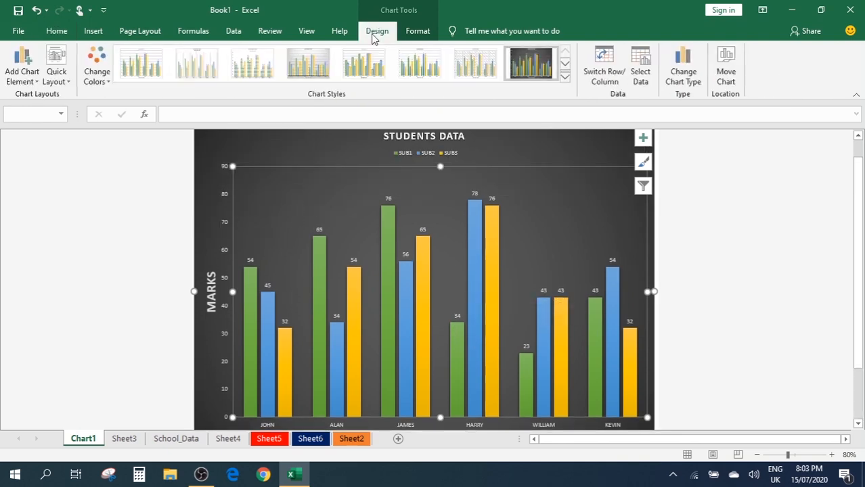
{"action": "left_click", "coordinate": [22, 78]}
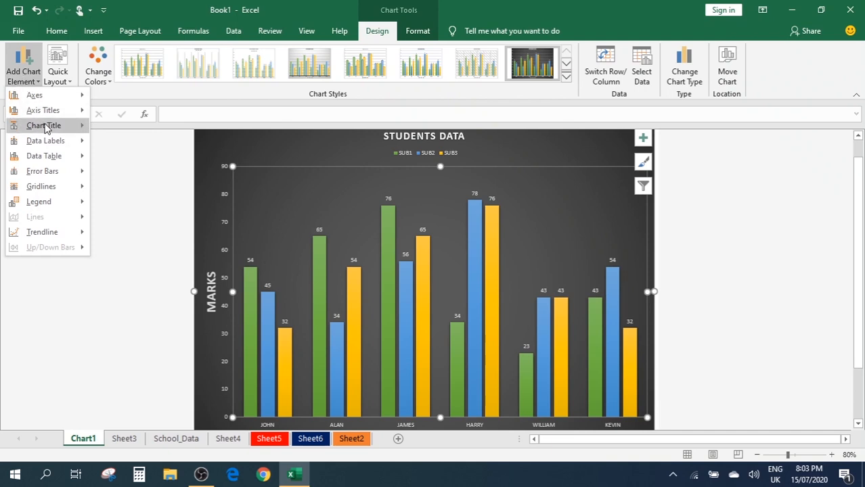
{"action": "mouse_move", "coordinate": [46, 129]}
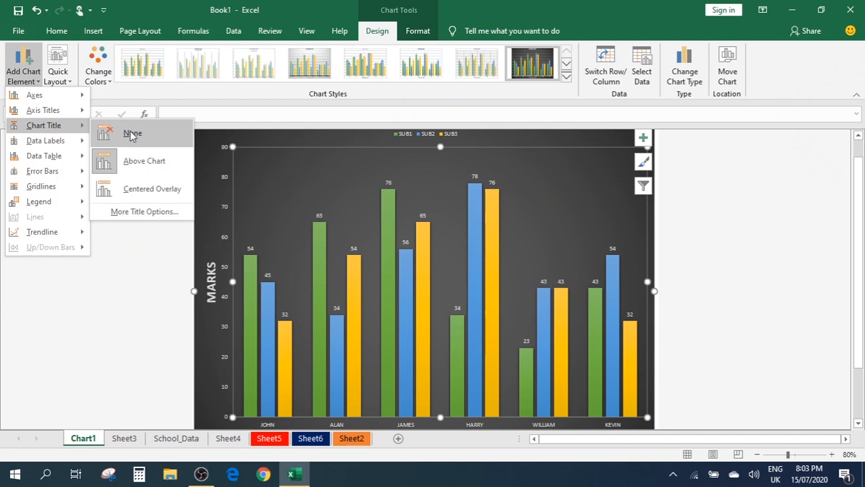
{"action": "left_click", "coordinate": [140, 214]}
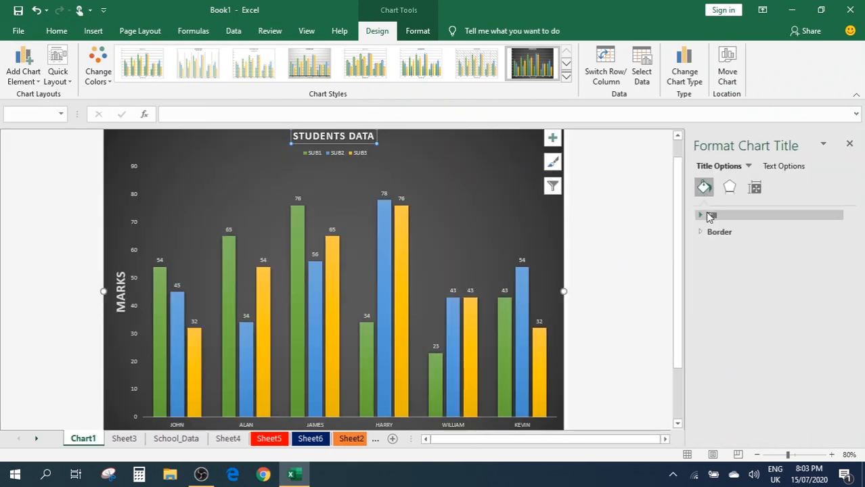
{"action": "left_click", "coordinate": [850, 146]}
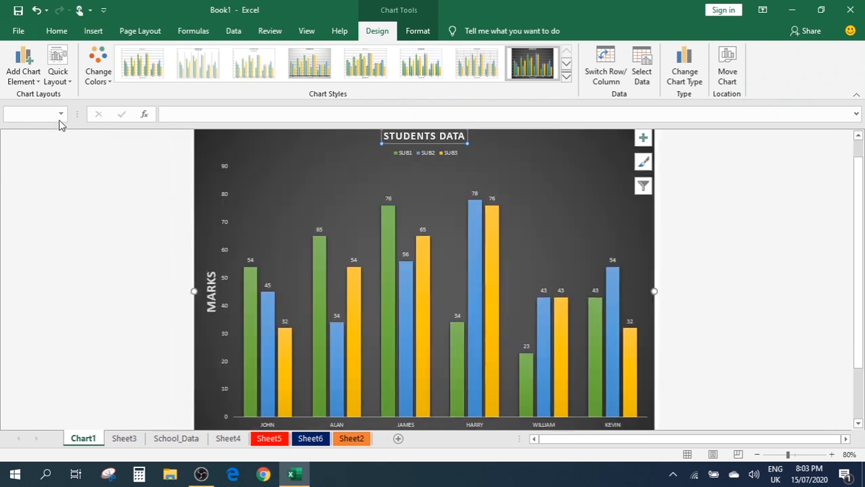
Set the chart's data labels to the Inside Base position
{"action": "left_click", "coordinate": [24, 80]}
{"action": "mouse_move", "coordinate": [65, 146]}
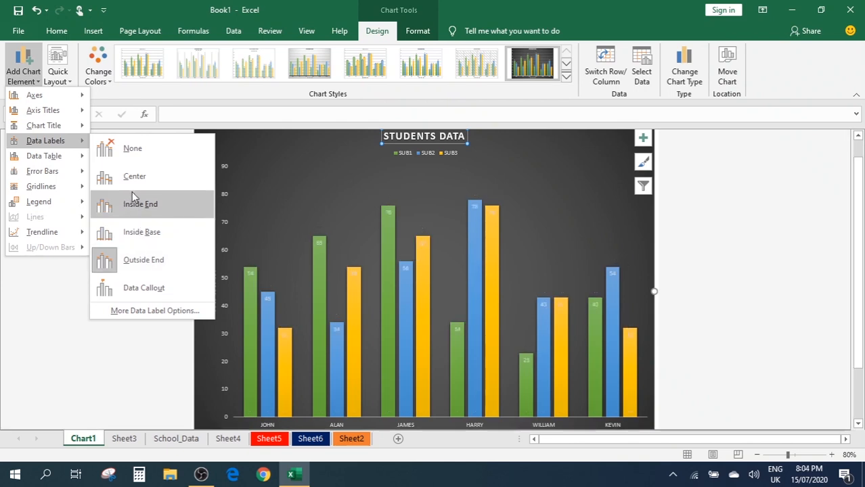
{"action": "left_click", "coordinate": [134, 232]}
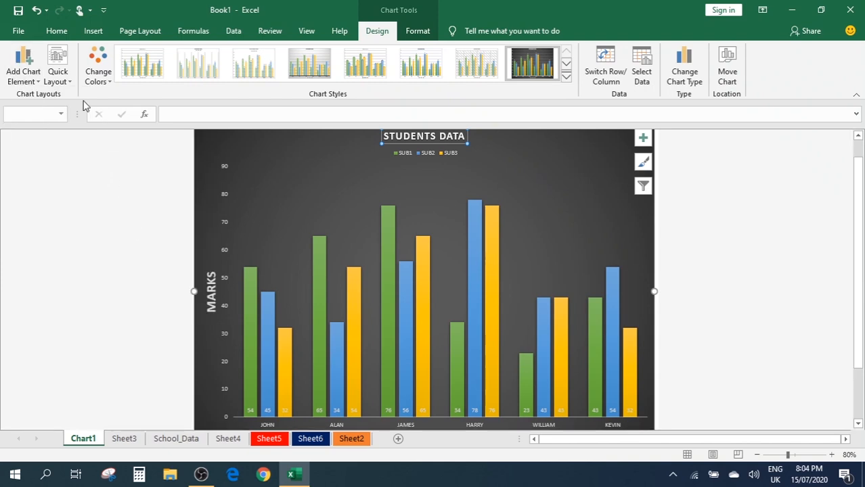
Examine the data table, error bar, gridline, legend and trendline options for the chart without applying any
{"action": "left_click", "coordinate": [27, 83]}
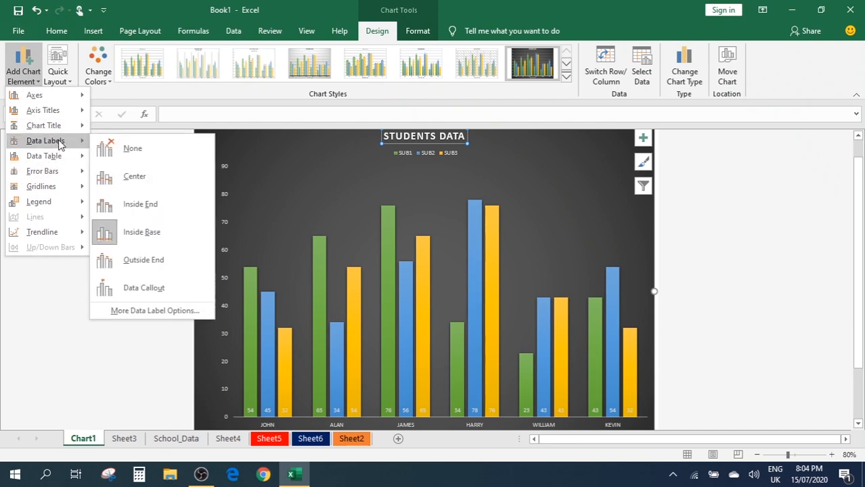
{"action": "mouse_move", "coordinate": [49, 163]}
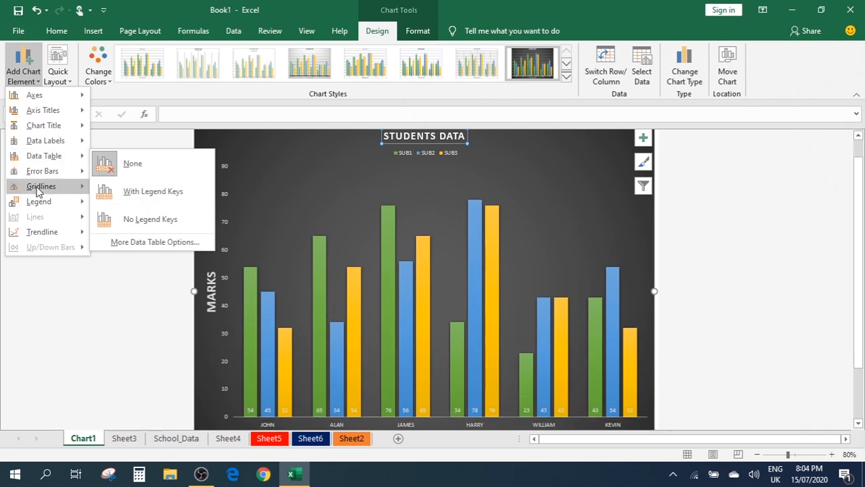
{"action": "mouse_move", "coordinate": [42, 177]}
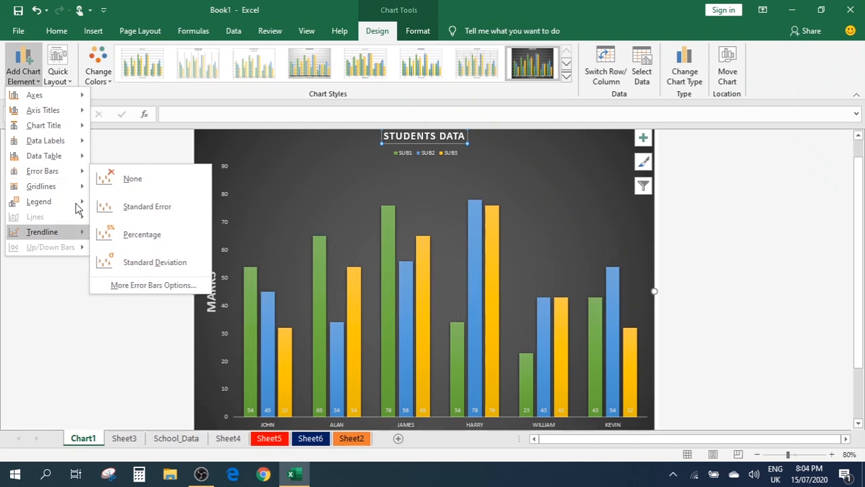
{"action": "mouse_move", "coordinate": [58, 190]}
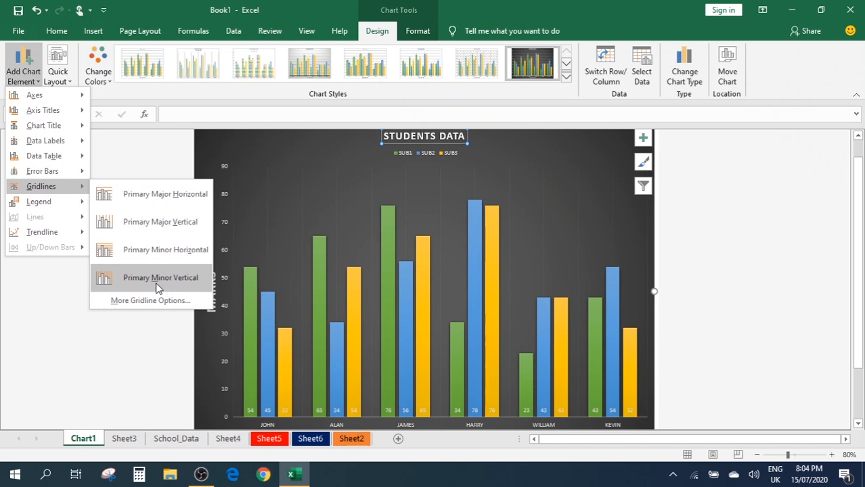
{"action": "mouse_move", "coordinate": [43, 205]}
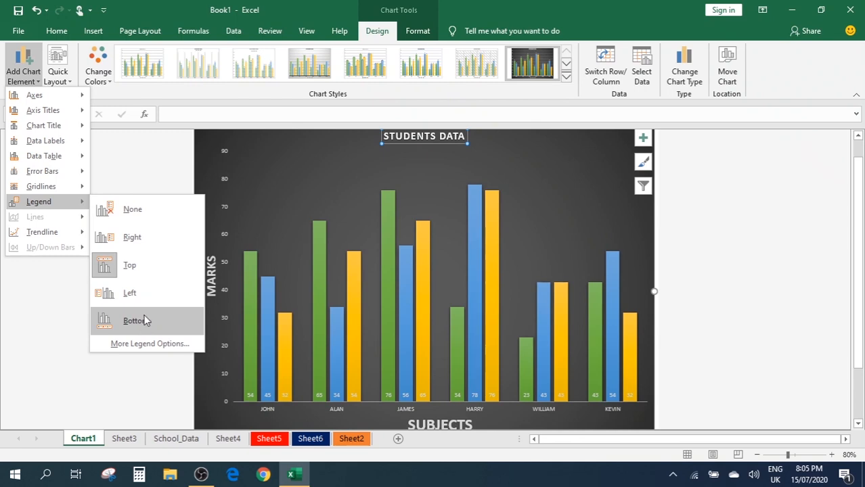
{"action": "mouse_move", "coordinate": [44, 229]}
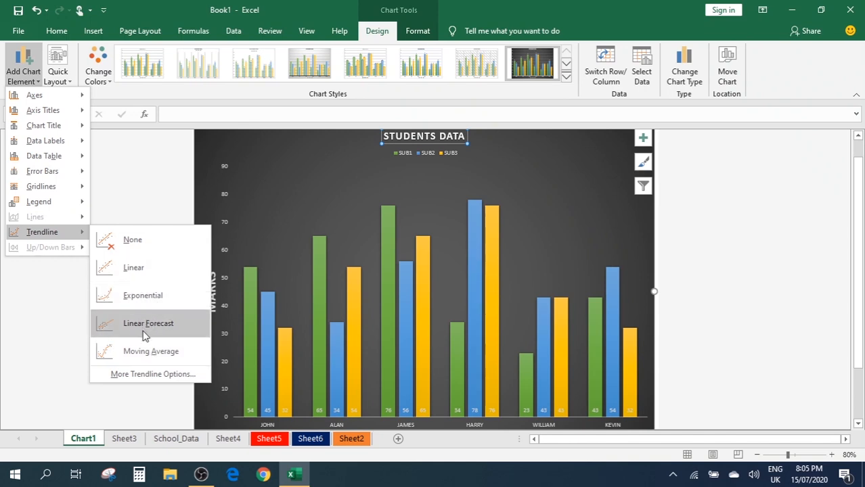
{"action": "left_click", "coordinate": [50, 275]}
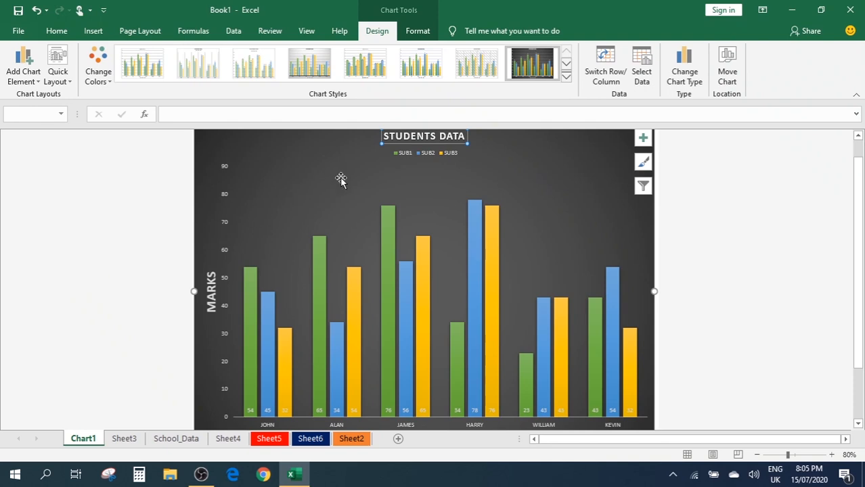
Try switching the chart's rows and columns back and forth between grouping by student and by subject
{"action": "left_click", "coordinate": [608, 74]}
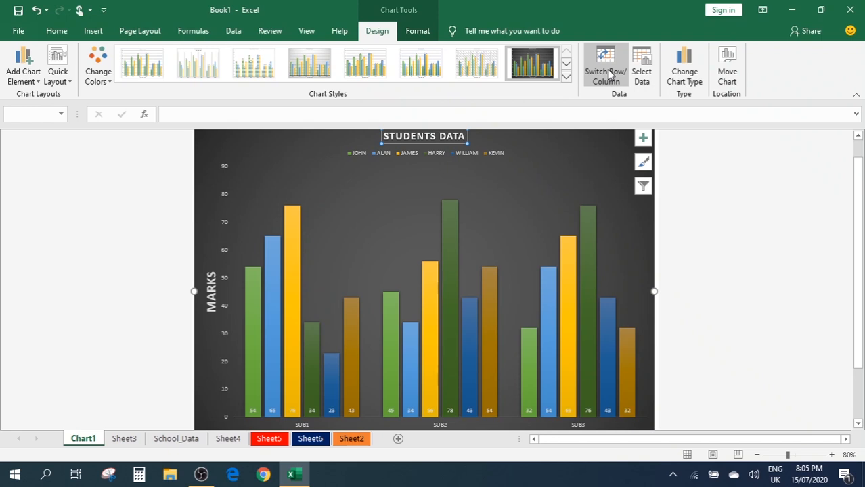
{"action": "left_click", "coordinate": [608, 74]}
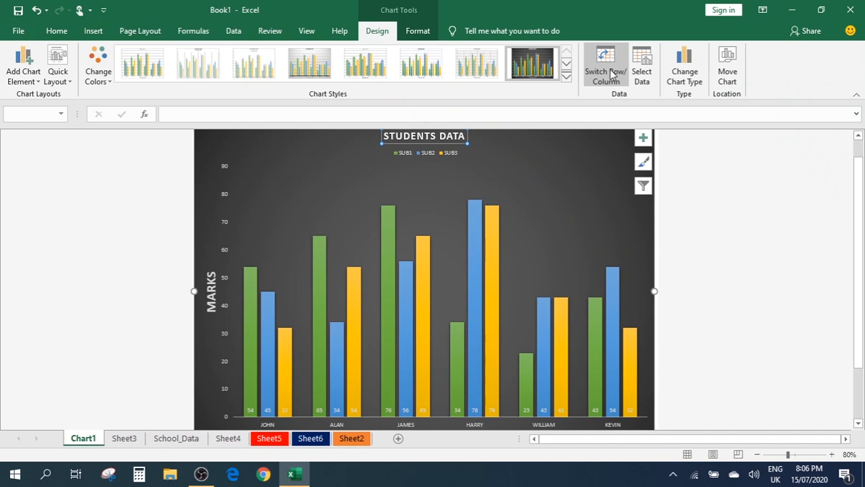
{"action": "left_click", "coordinate": [607, 75]}
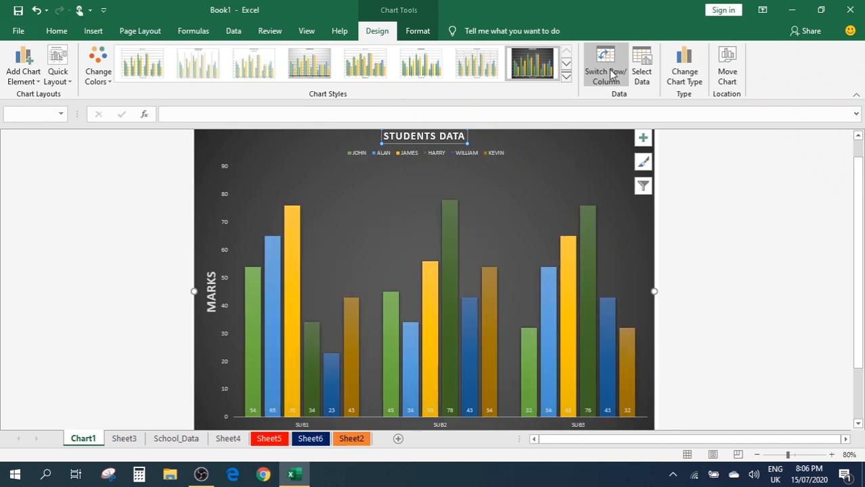
{"action": "left_click", "coordinate": [611, 74]}
{"action": "left_click", "coordinate": [610, 75]}
{"action": "left_click", "coordinate": [610, 74]}
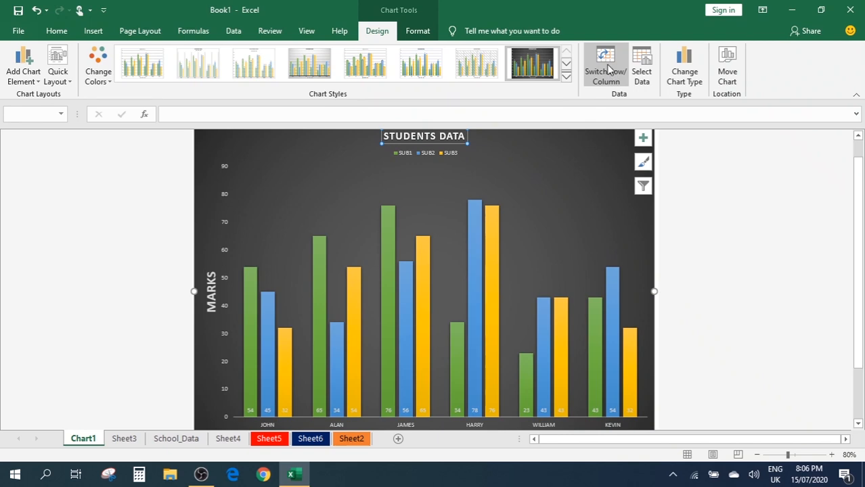
Try selecting Sheet3!$B$1:$H$6 as the chart data range, cancel, and check the source table on Sheet3 before returning to Chart1
{"action": "left_click", "coordinate": [642, 75]}
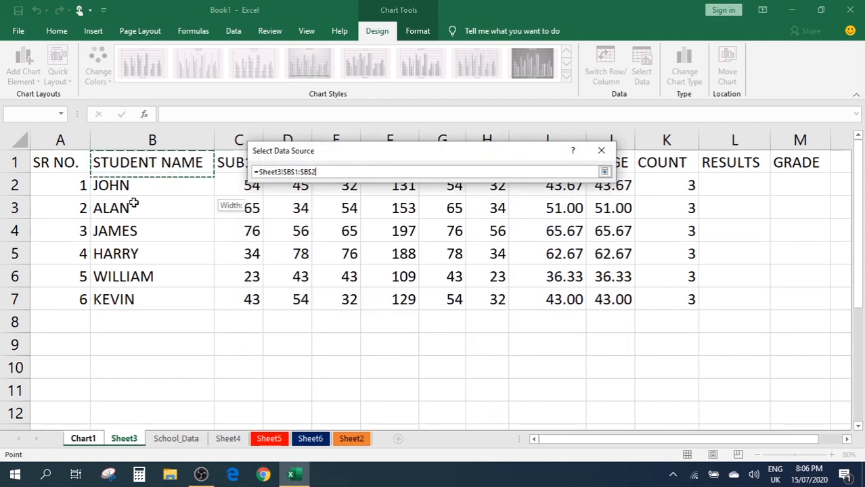
{"action": "left_click_drag", "start_coordinate": [126, 163], "coordinate": [487, 279]}
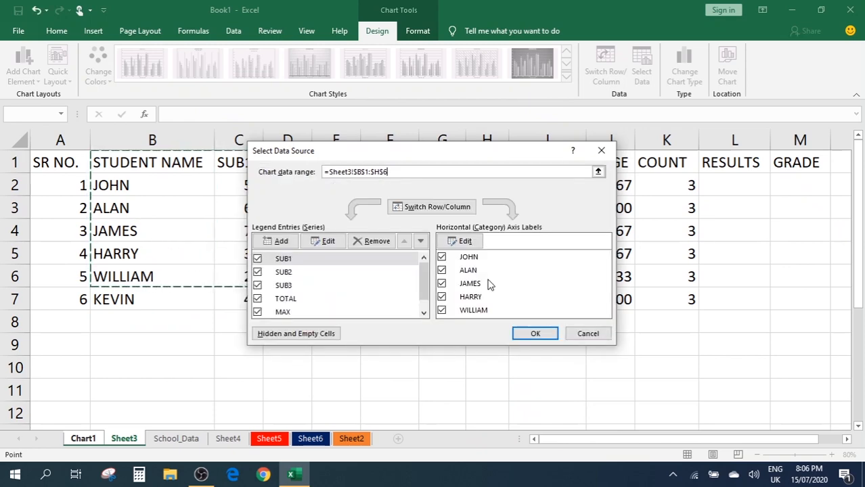
{"action": "left_click", "coordinate": [601, 150]}
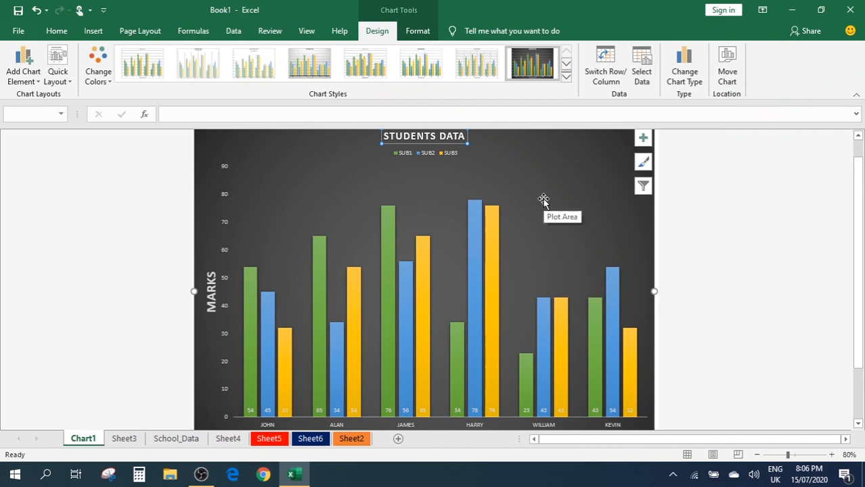
{"action": "left_click", "coordinate": [125, 439]}
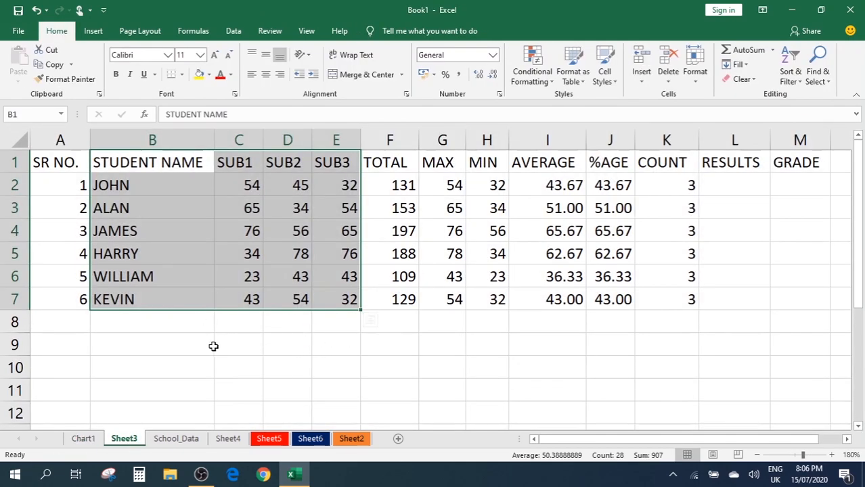
{"action": "left_click", "coordinate": [86, 440]}
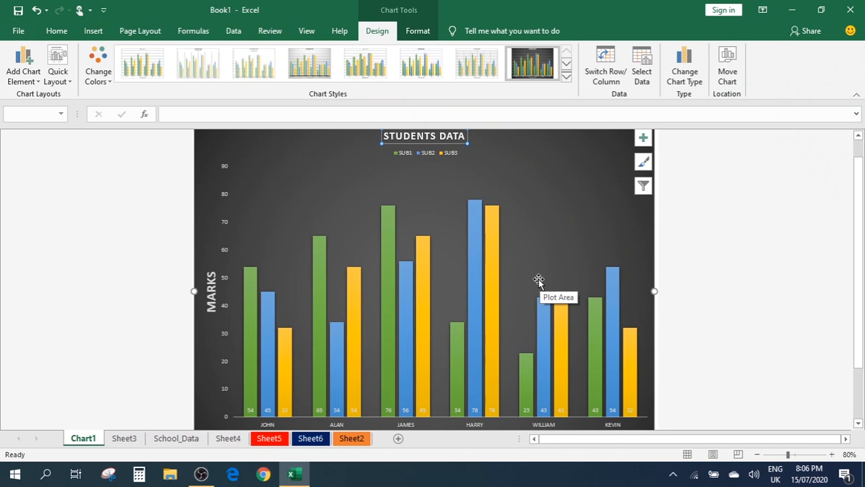
Open the chart type choices for the column chart
{"action": "left_click", "coordinate": [682, 81]}
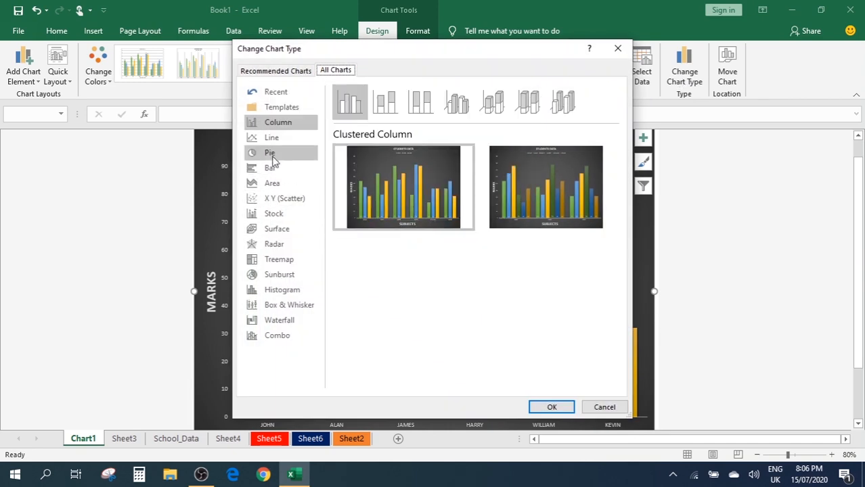
Preview the Line, Pie, Bar and Column chart types for the students chart without applying any of them
{"action": "left_click", "coordinate": [269, 153]}
{"action": "left_click", "coordinate": [274, 139]}
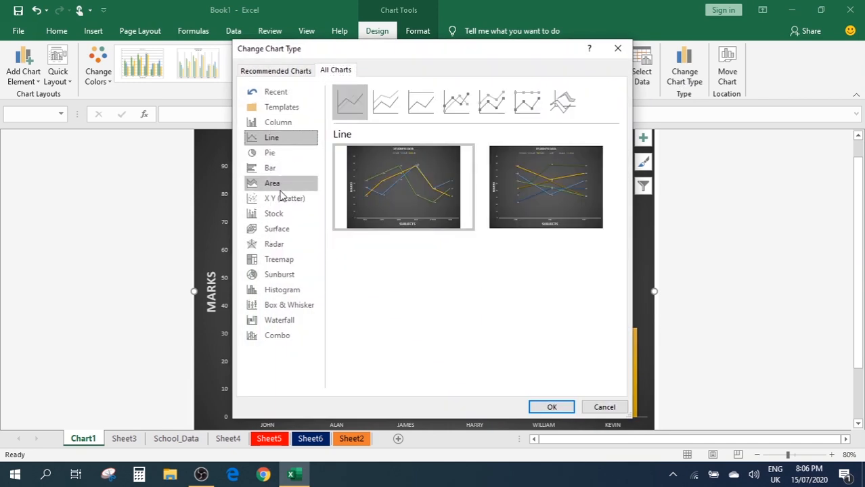
{"action": "left_click", "coordinate": [275, 154]}
{"action": "left_click", "coordinate": [274, 168]}
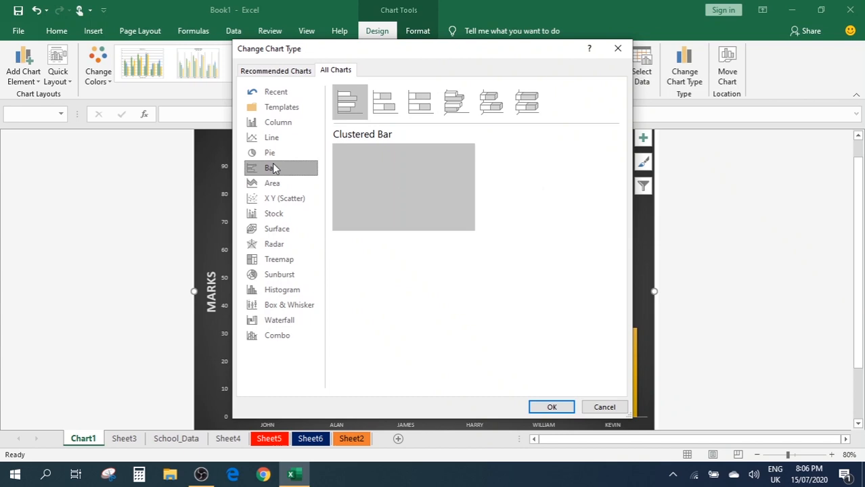
{"action": "left_click", "coordinate": [278, 123]}
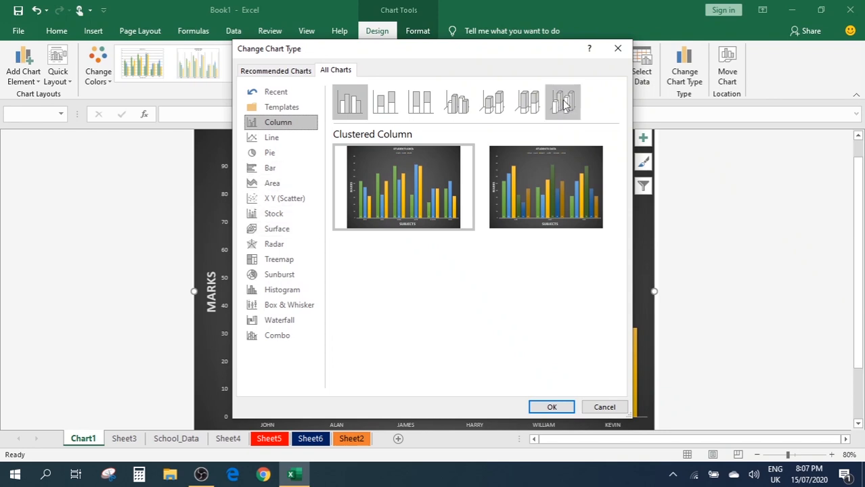
{"action": "left_click", "coordinate": [617, 48]}
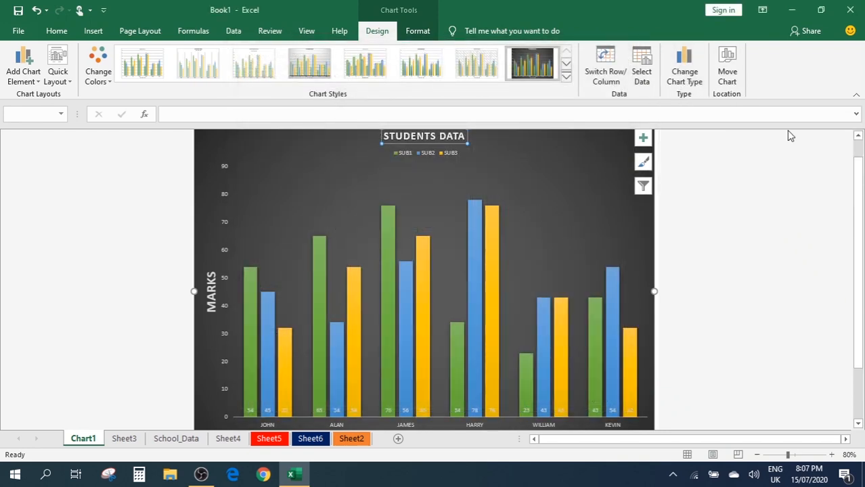
Move the students chart from its own chart sheet into Sheet3 as an embedded object
{"action": "left_click", "coordinate": [728, 76]}
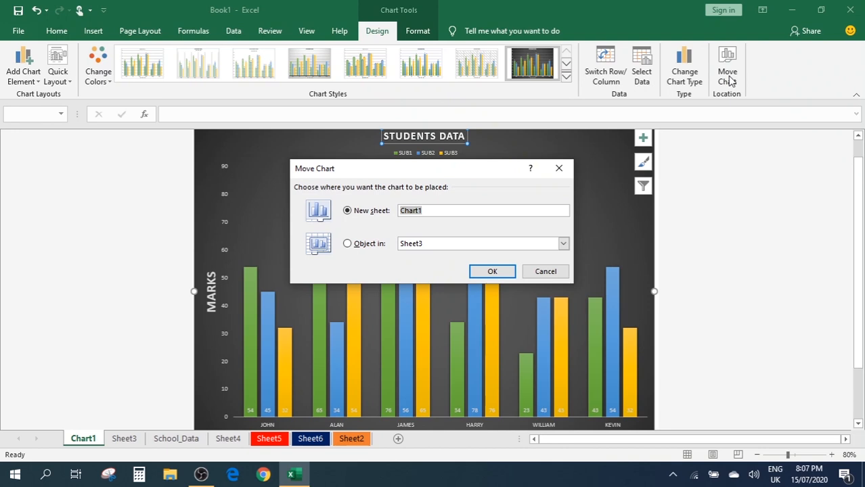
{"action": "left_click", "coordinate": [358, 247]}
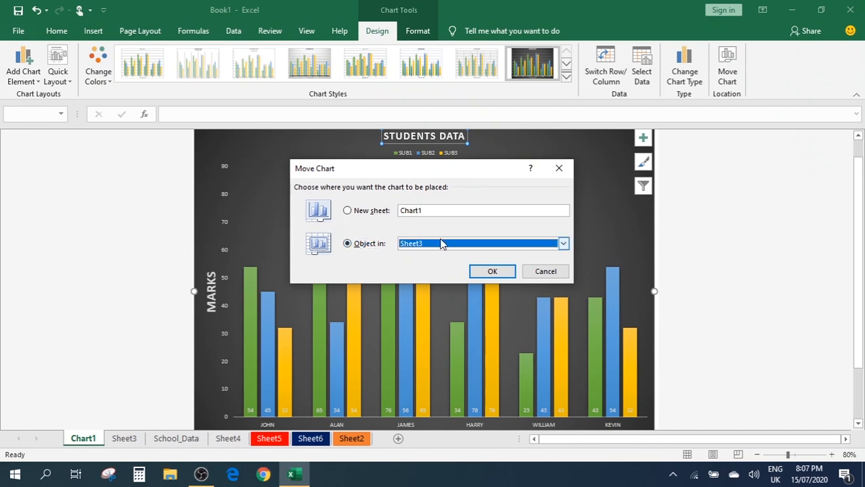
{"action": "left_click", "coordinate": [442, 246]}
{"action": "left_click", "coordinate": [437, 255]}
{"action": "left_click", "coordinate": [487, 270]}
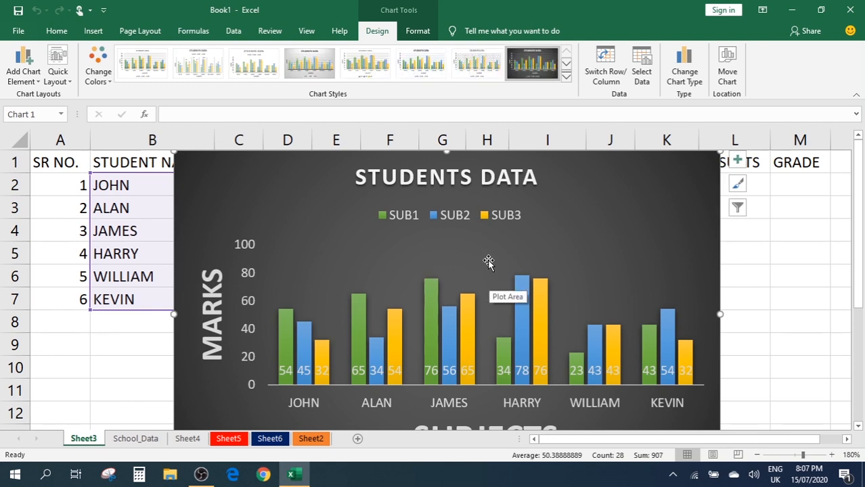
Examine the embedded chart on Sheet3, from its title and plot area down to the horizontal axis title
{"action": "left_click", "coordinate": [488, 259]}
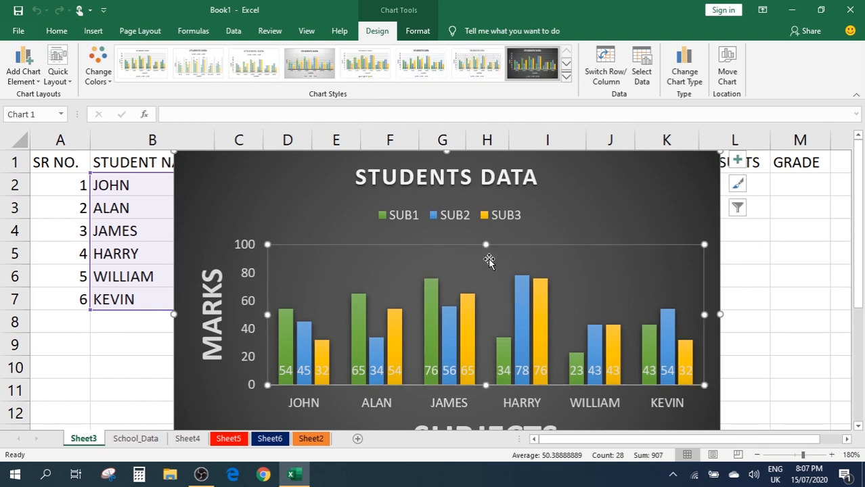
{"action": "left_click", "coordinate": [567, 203]}
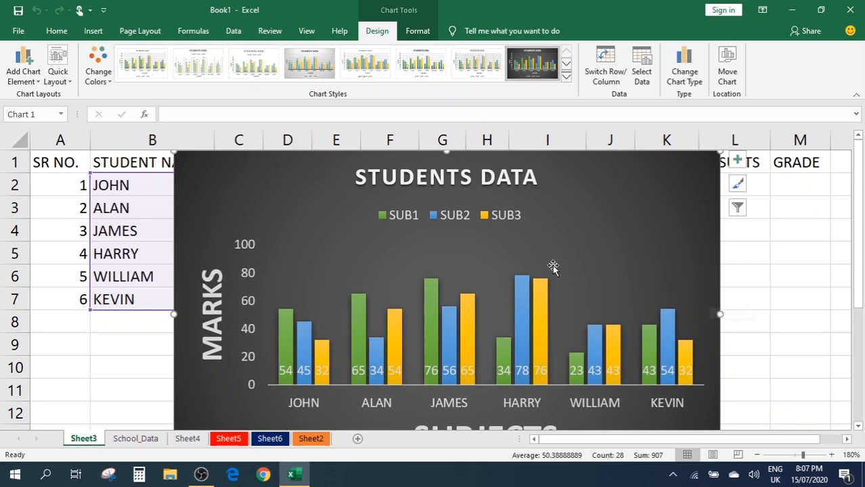
{"action": "scroll", "coordinate": [576, 253], "scroll_direction": "down", "scroll_amount": 3}
{"action": "scroll", "coordinate": [575, 253], "scroll_direction": "up", "scroll_amount": 3}
{"action": "scroll", "coordinate": [576, 253], "scroll_direction": "down", "scroll_amount": 3}
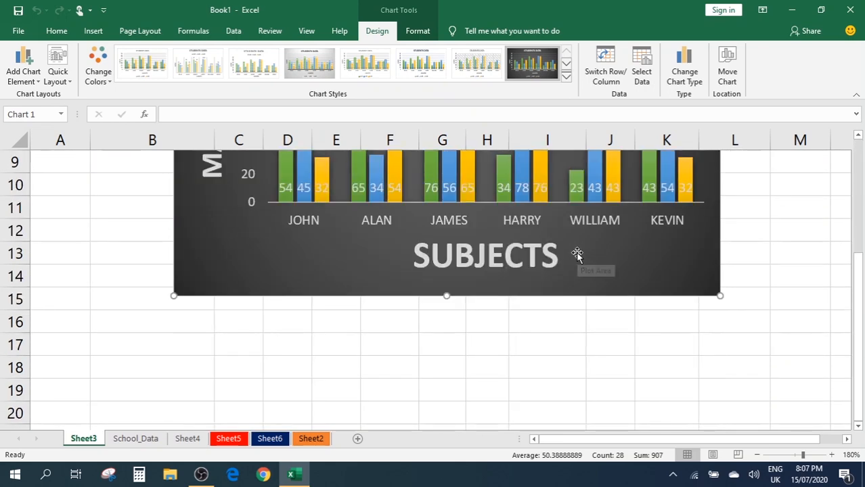
{"action": "scroll", "coordinate": [574, 252], "scroll_direction": "up", "scroll_amount": 3}
{"action": "left_click", "coordinate": [595, 253]}
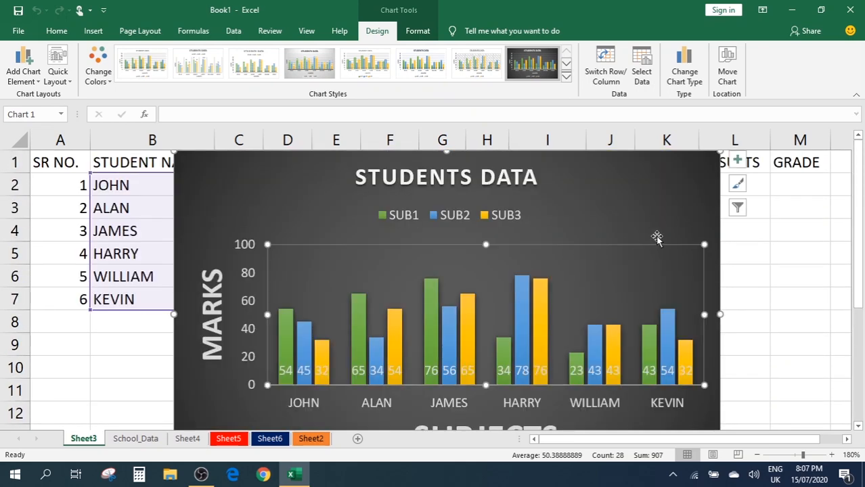
{"action": "left_click", "coordinate": [648, 205]}
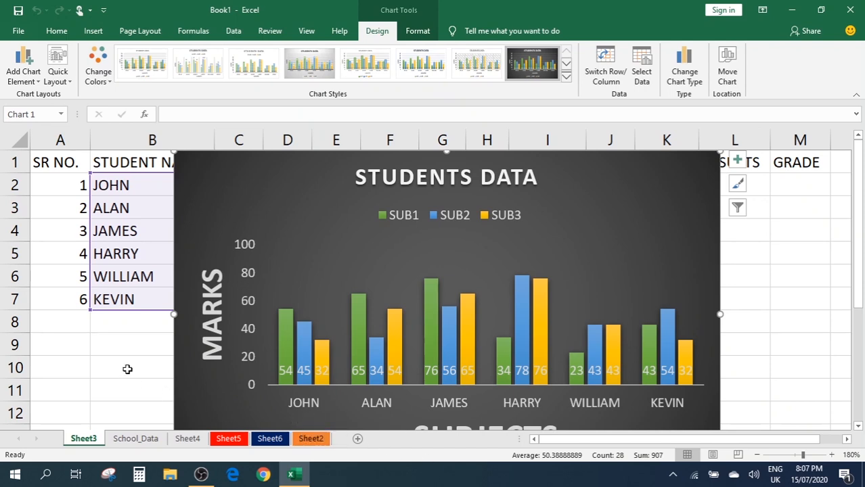
{"action": "key", "text": "ctrl+q"}
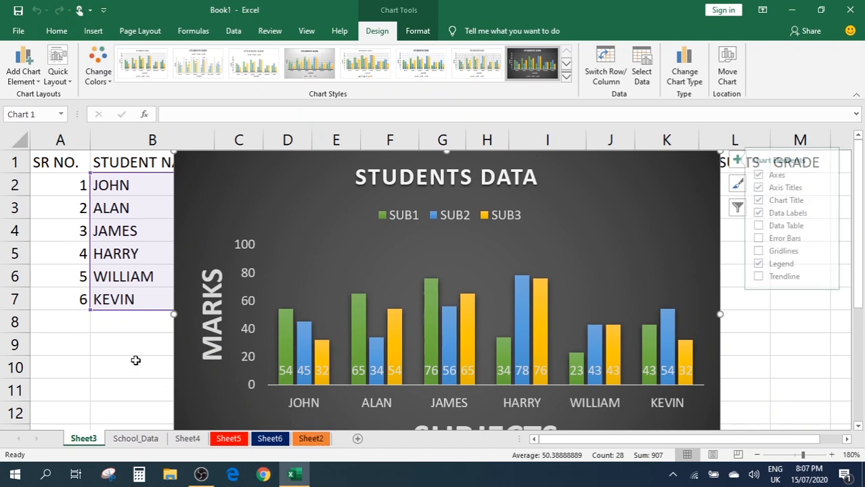
{"action": "left_click", "coordinate": [772, 351]}
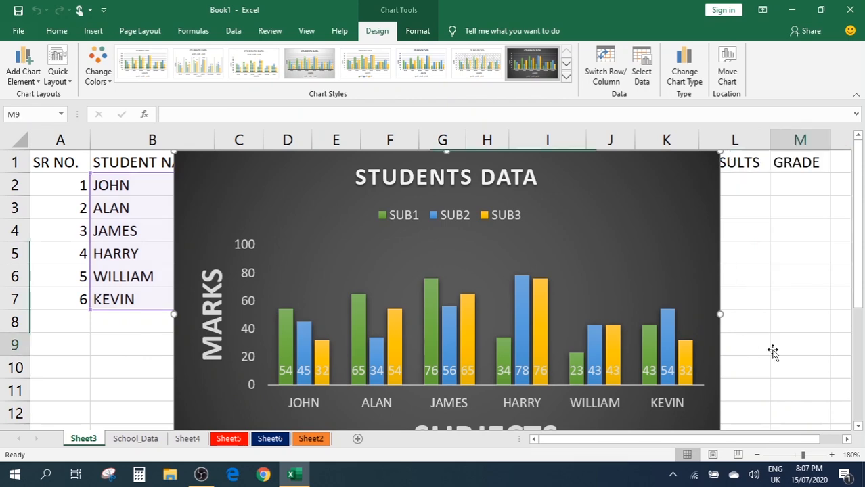
Delete the whole STUDENTS DATA chart from Sheet3
{"action": "left_click", "coordinate": [521, 285]}
{"action": "left_click", "coordinate": [575, 250]}
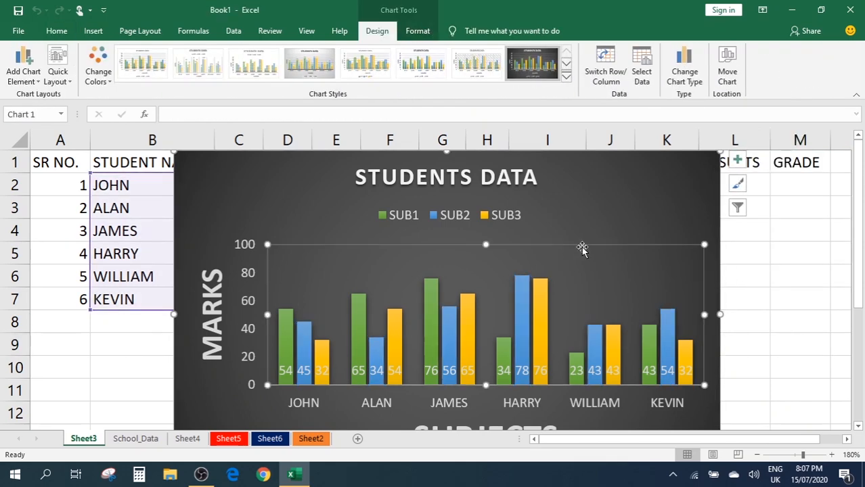
{"action": "left_click", "coordinate": [620, 211]}
{"action": "key", "text": "Delete"}
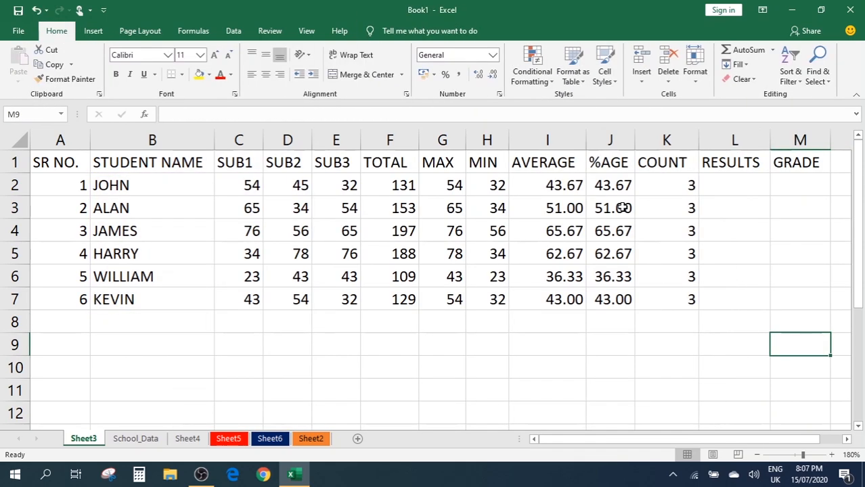
Examine the RESULTS and GRADE columns of the student table, rows 2 to 7
{"action": "left_click", "coordinate": [500, 351]}
{"action": "left_click", "coordinate": [271, 372]}
{"action": "left_click", "coordinate": [386, 369]}
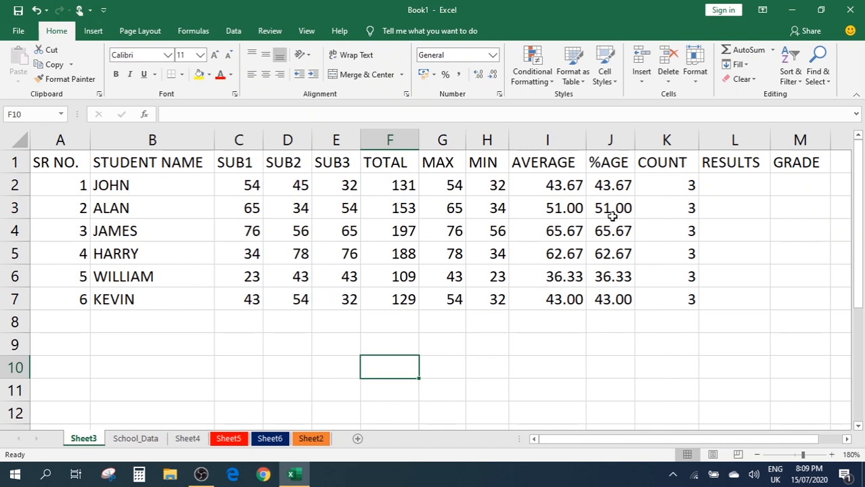
{"action": "left_click", "coordinate": [728, 185]}
{"action": "left_click_drag", "start_coordinate": [746, 197], "coordinate": [771, 293]}
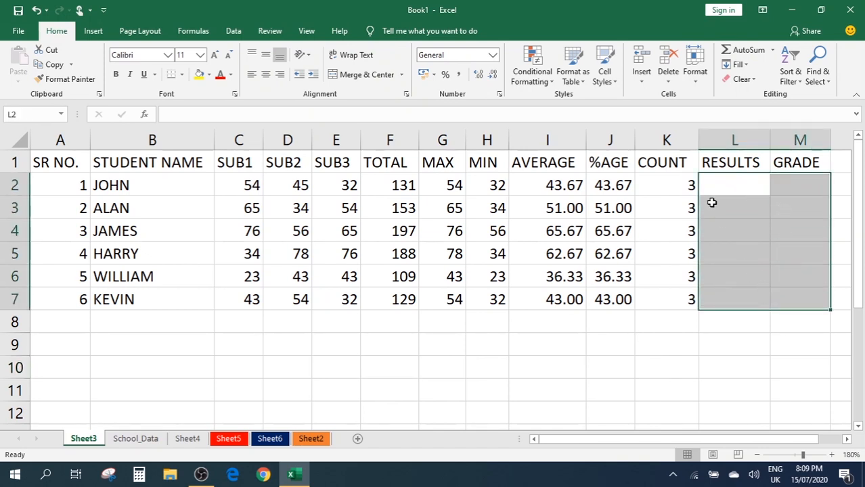
{"action": "left_click", "coordinate": [729, 180]}
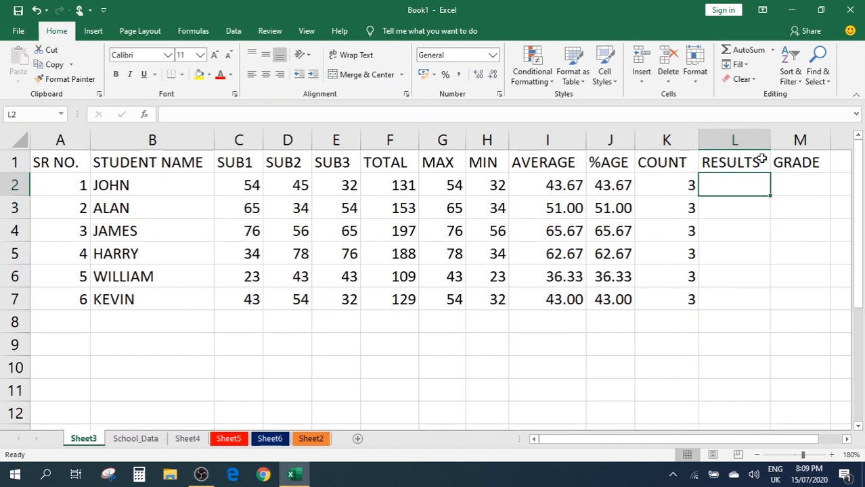
{"action": "left_click", "coordinate": [731, 163]}
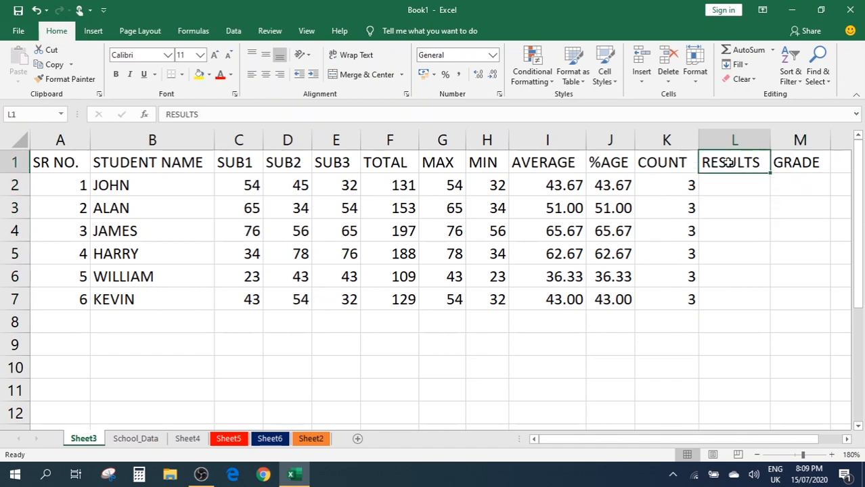
{"action": "left_click", "coordinate": [729, 183]}
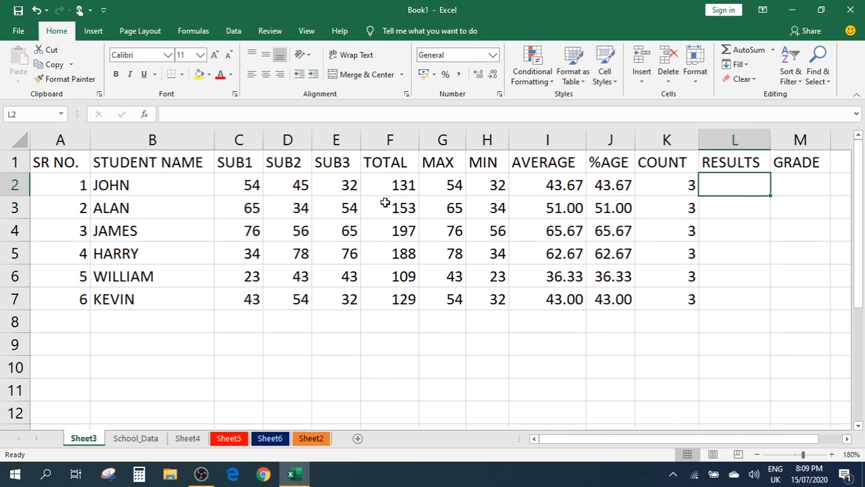
Start a list of IF function variants below the table with IF in D10 and IF..AND in D11
{"action": "left_click", "coordinate": [300, 368]}
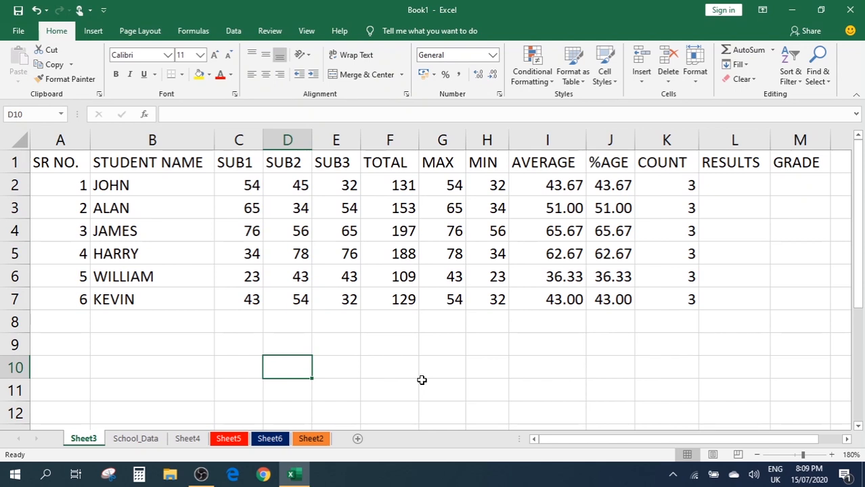
{"action": "type", "text": "IF"}
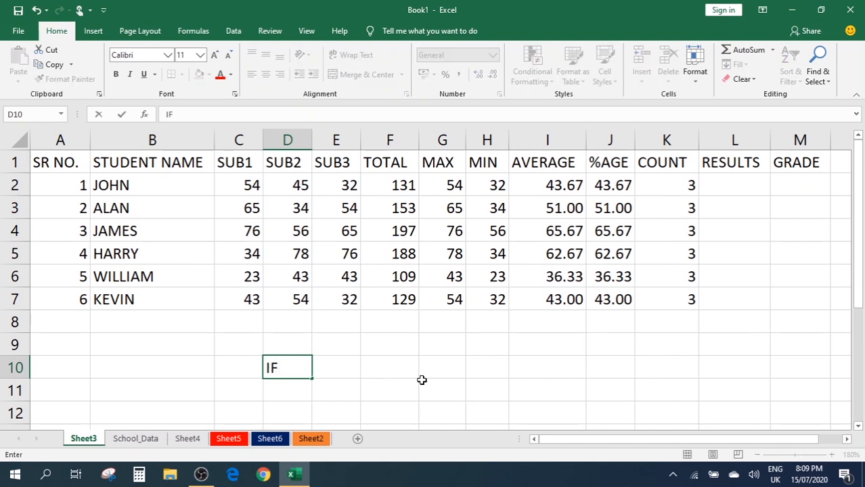
{"action": "key", "text": "Return"}
{"action": "type", "text": "IF..AND"}
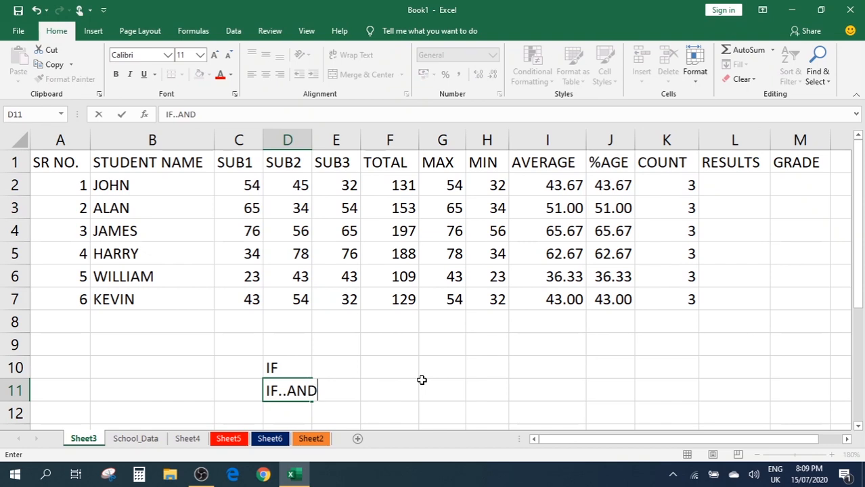
{"action": "key", "text": "Return"}
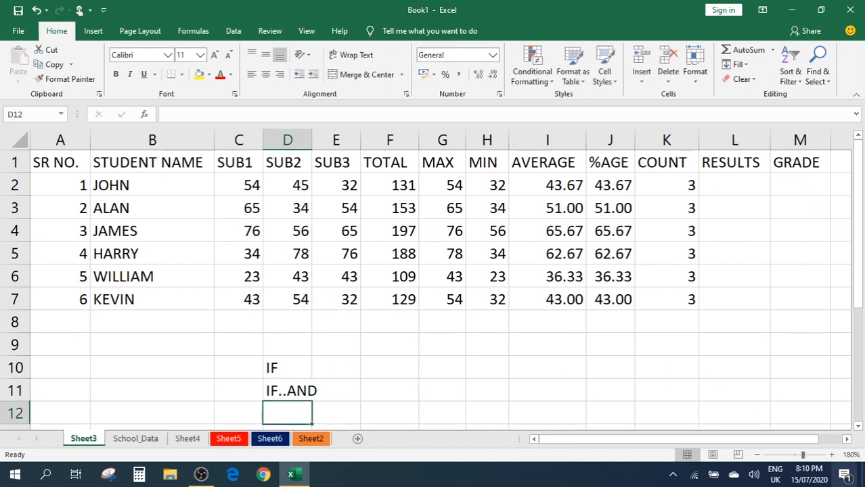
Complete the list of IF variants with IF..OR in D12 and IF..IF in D13
{"action": "left_click", "coordinate": [758, 455]}
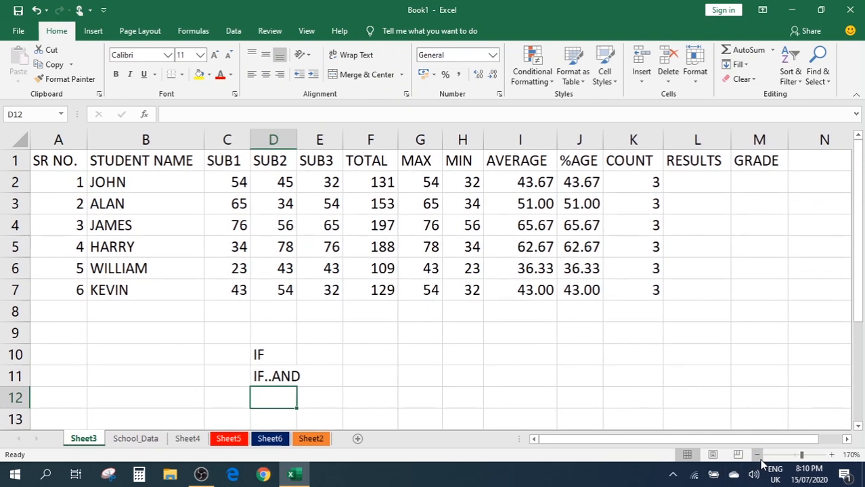
{"action": "left_click", "coordinate": [758, 455]}
{"action": "left_click", "coordinate": [758, 456]}
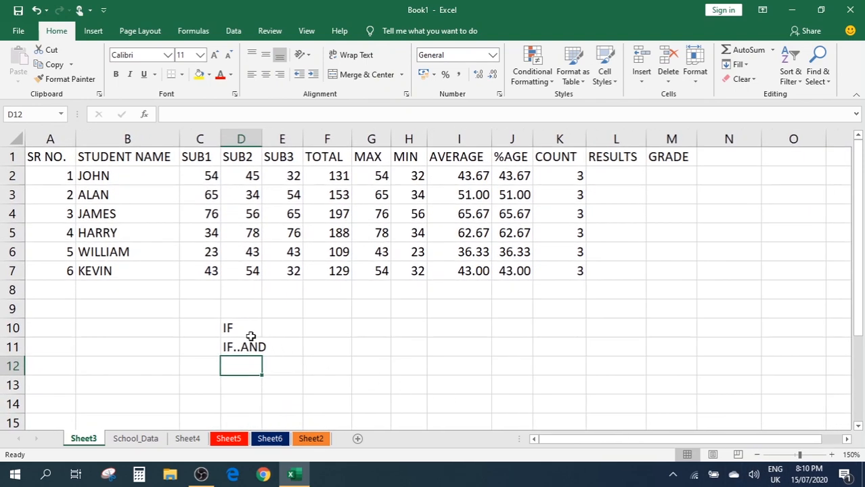
{"action": "type", "text": "IF..OR"}
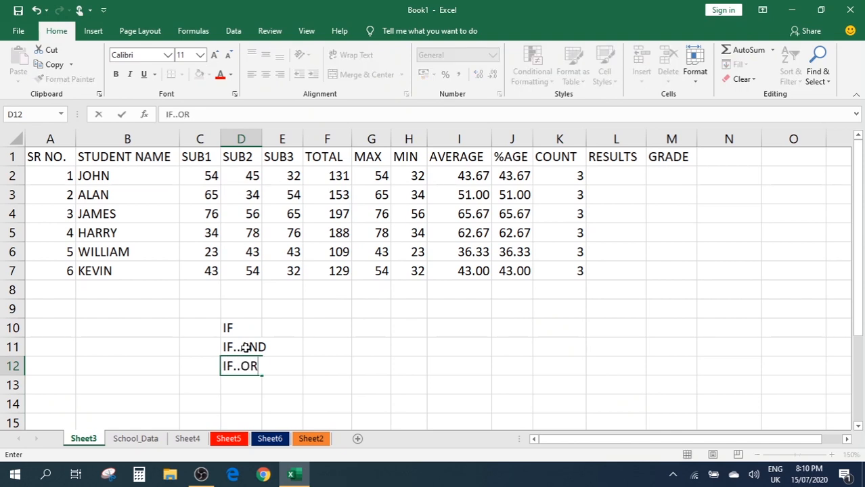
{"action": "key", "text": "Return"}
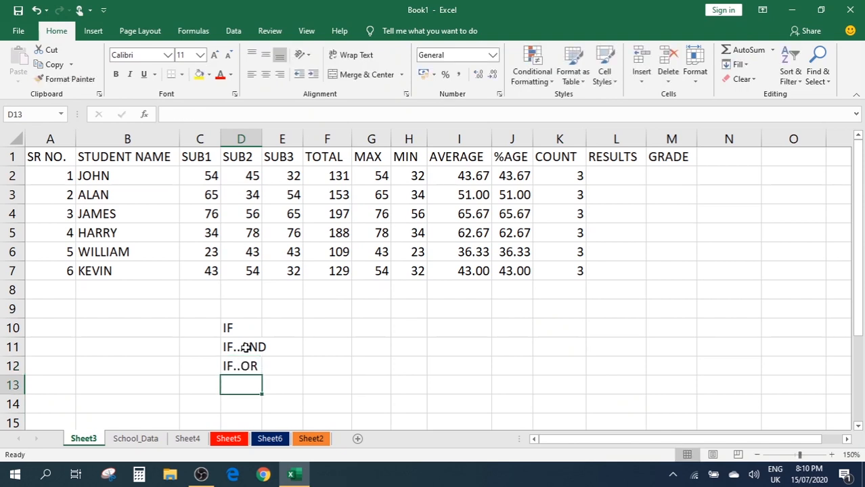
{"action": "type", "text": "IF"}
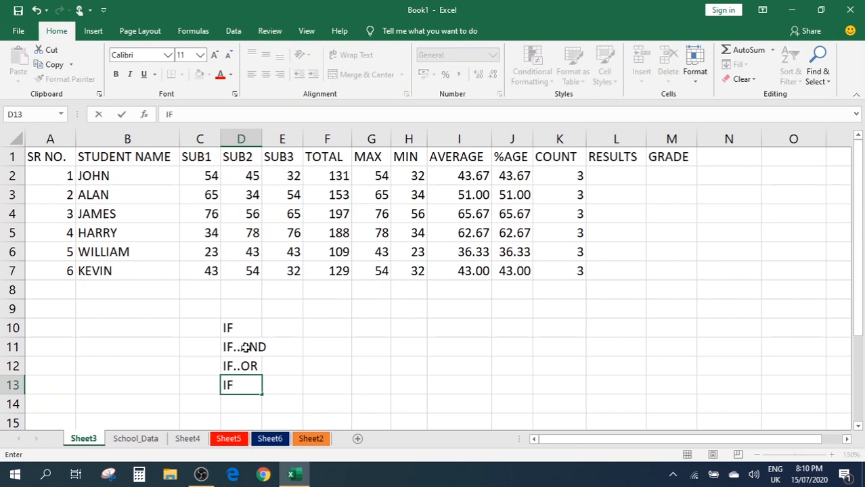
{"action": "type", "text": "..IF"}
{"action": "left_click_drag", "start_coordinate": [239, 331], "coordinate": [250, 389]}
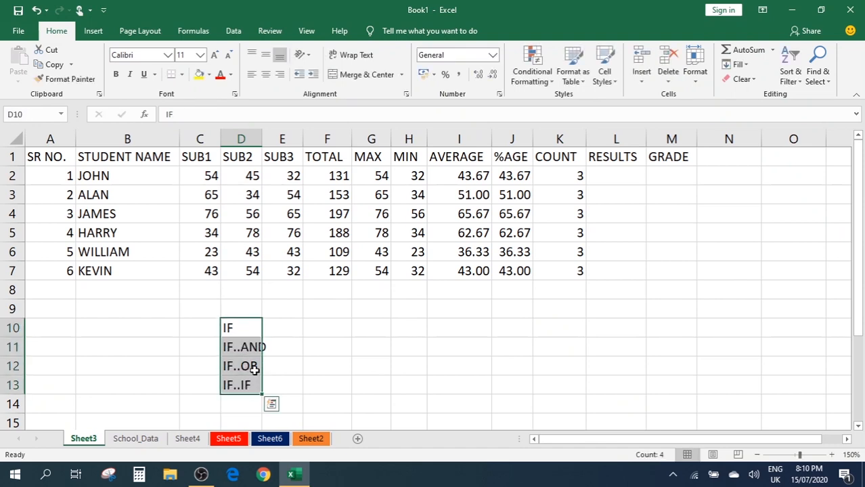
{"action": "left_click", "coordinate": [402, 339]}
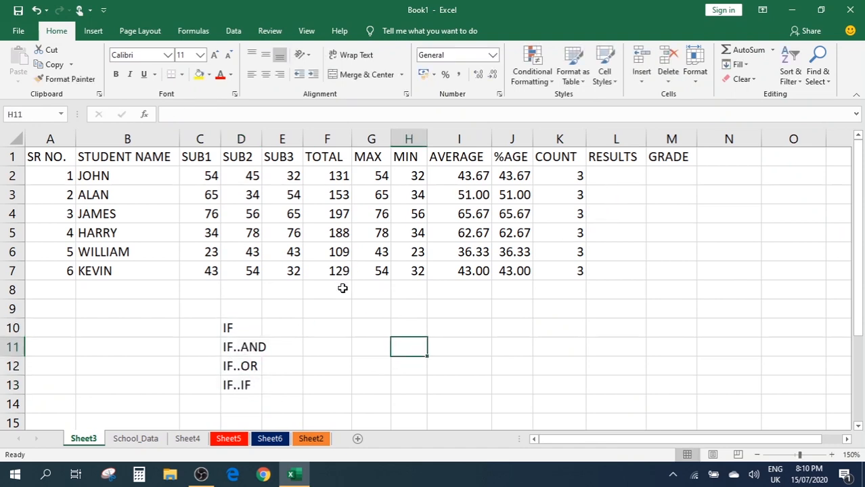
{"action": "left_click", "coordinate": [608, 177]}
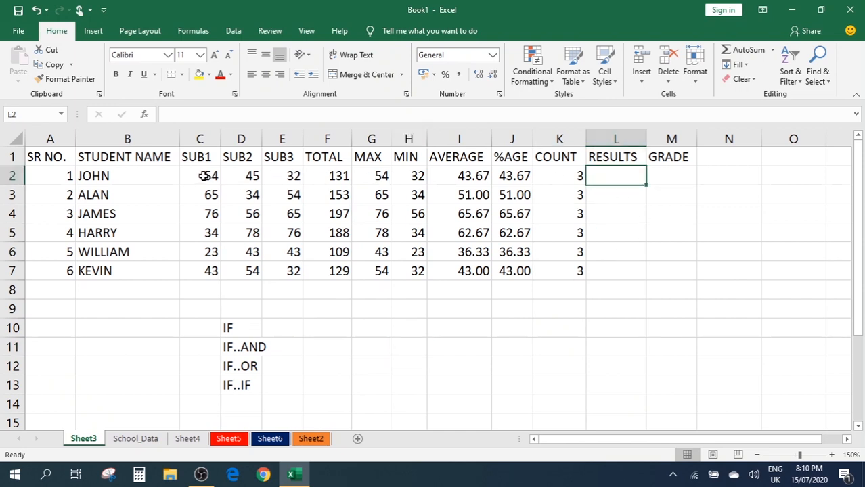
{"action": "left_click_drag", "start_coordinate": [204, 176], "coordinate": [266, 186]}
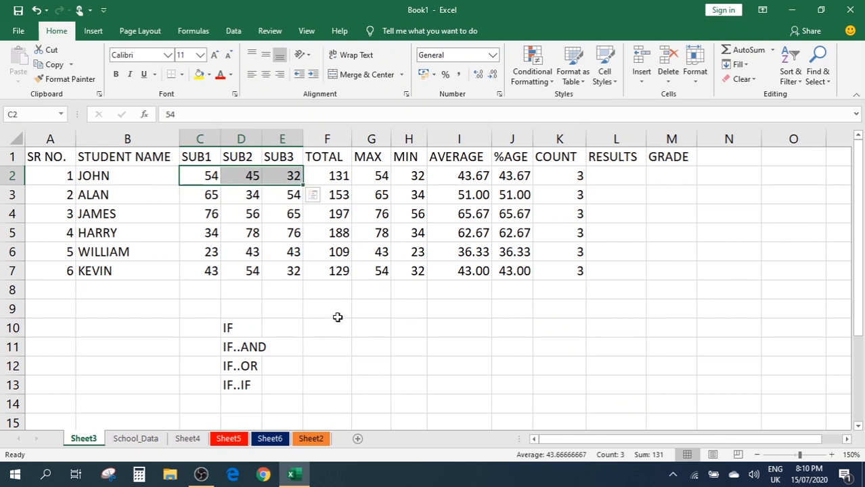
{"action": "left_click", "coordinate": [379, 308]}
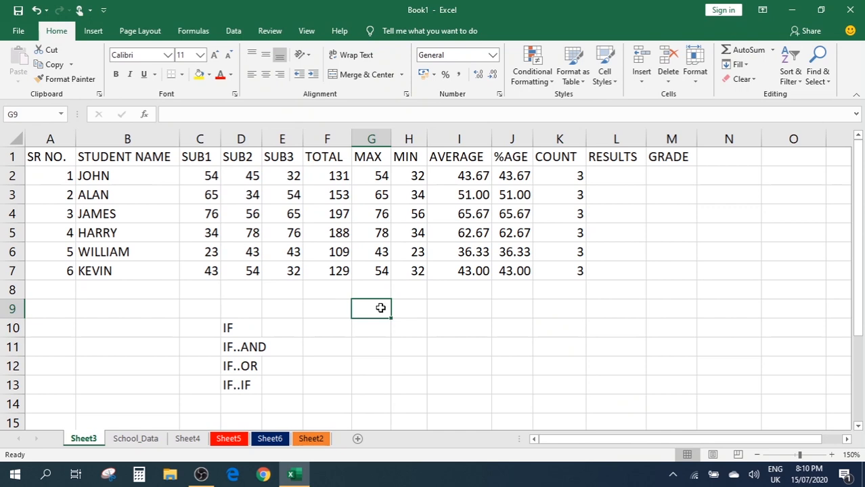
Enter the heading MATHS in cell G9
{"action": "type", "text": "mATHS"}
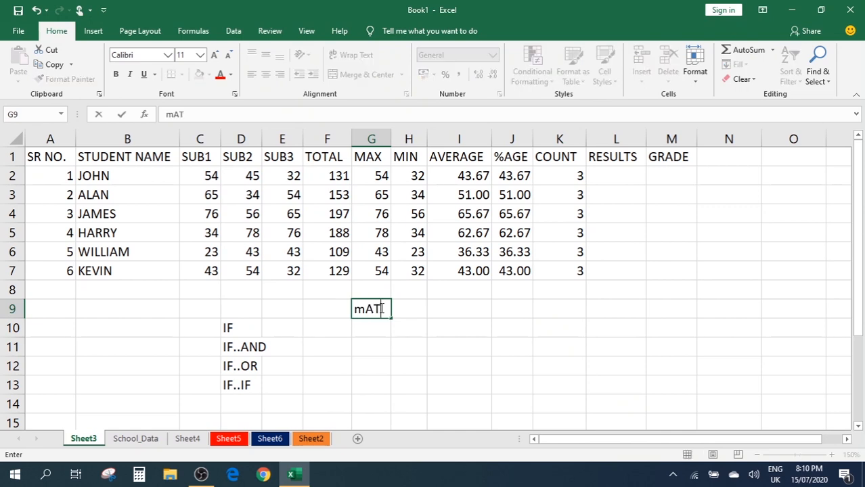
{"action": "key", "text": "BackSpace"}
{"action": "key", "text": "BackSpace"}
{"action": "key", "text": "BackSpace"}
{"action": "key", "text": "BackSpace"}
{"action": "key", "text": "BackSpace"}
{"action": "type", "text": "MATHS"}
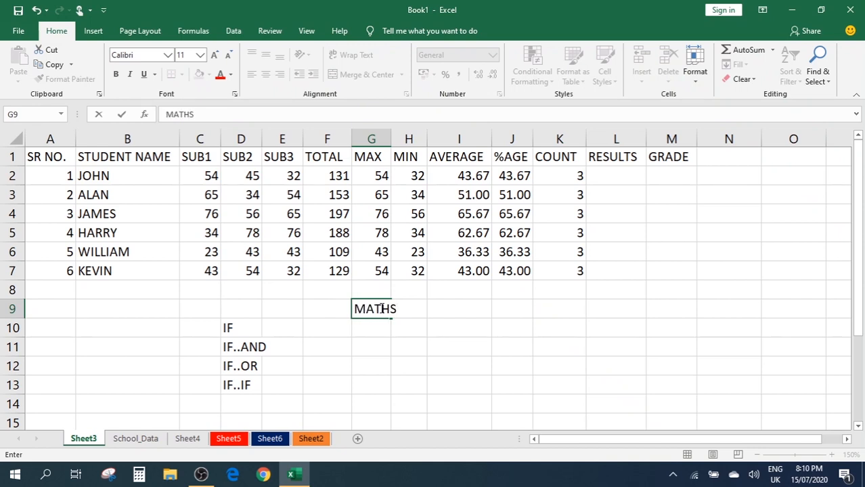
{"action": "key", "text": "Return"}
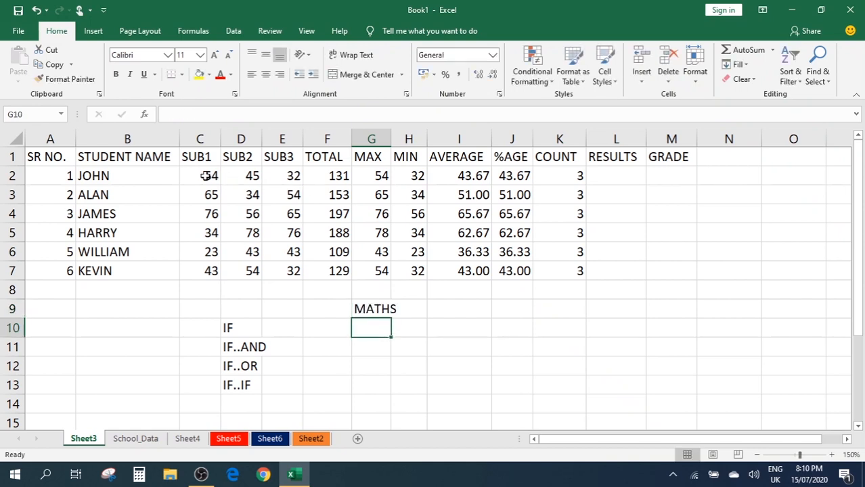
Enter the sample mark 53 in G10 under the MATHS heading
{"action": "left_click_drag", "start_coordinate": [205, 176], "coordinate": [279, 177]}
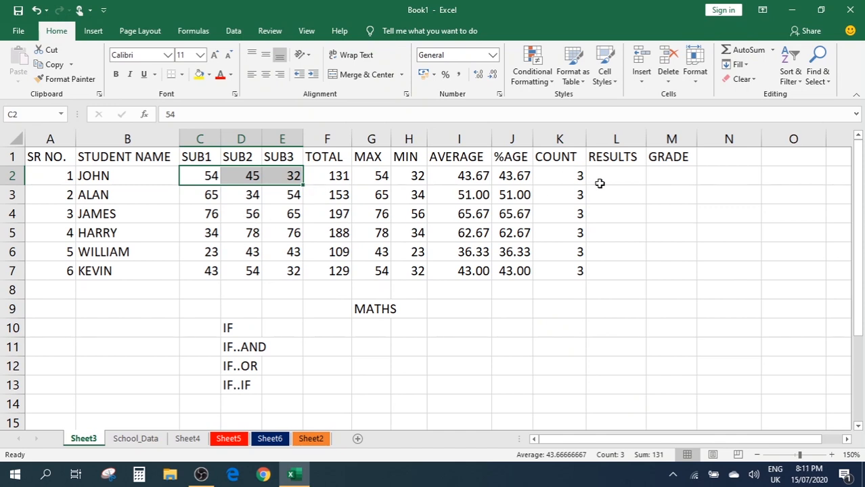
{"action": "left_click", "coordinate": [620, 177]}
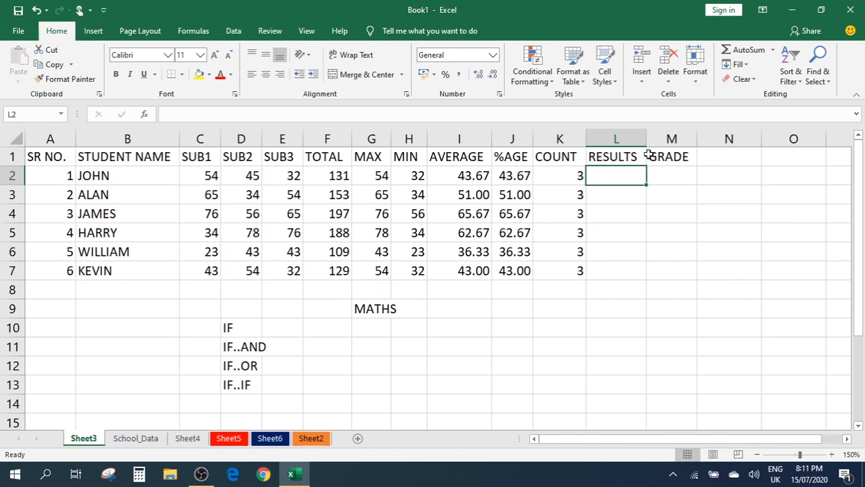
{"action": "left_click", "coordinate": [369, 331]}
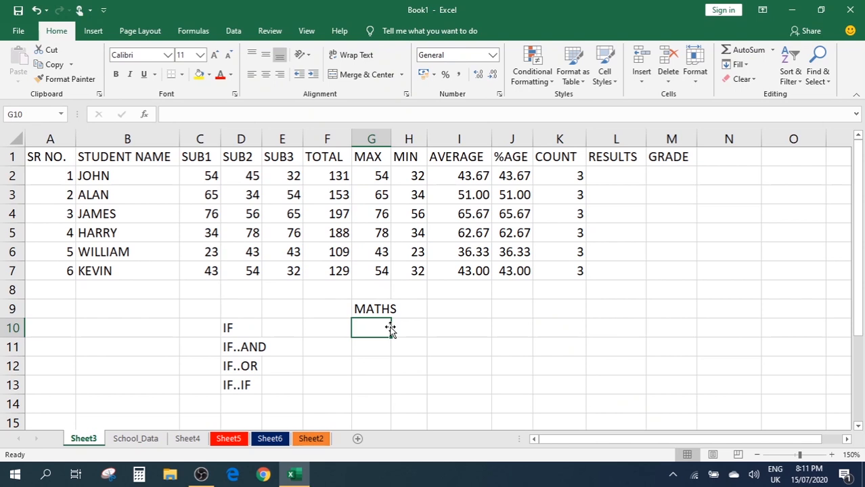
{"action": "type", "text": "53"}
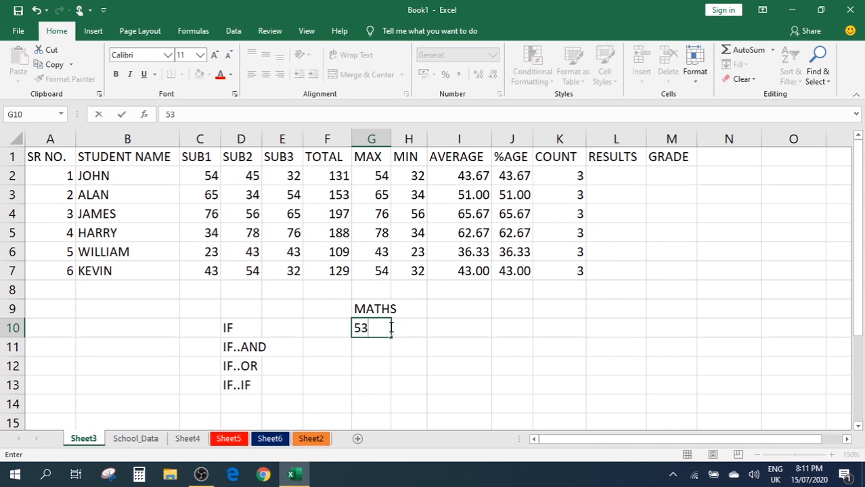
{"action": "key", "text": "Tab"}
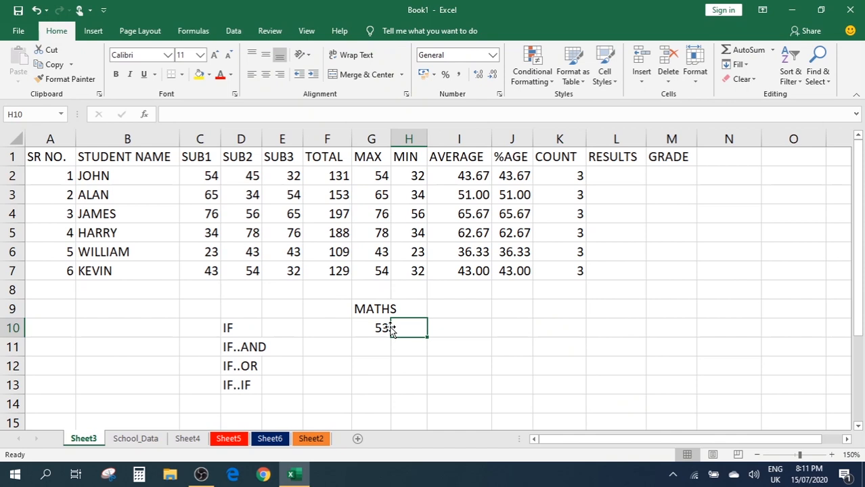
Start an IF formula in H10 with the logical test G10>=35
{"action": "type", "text": "="}
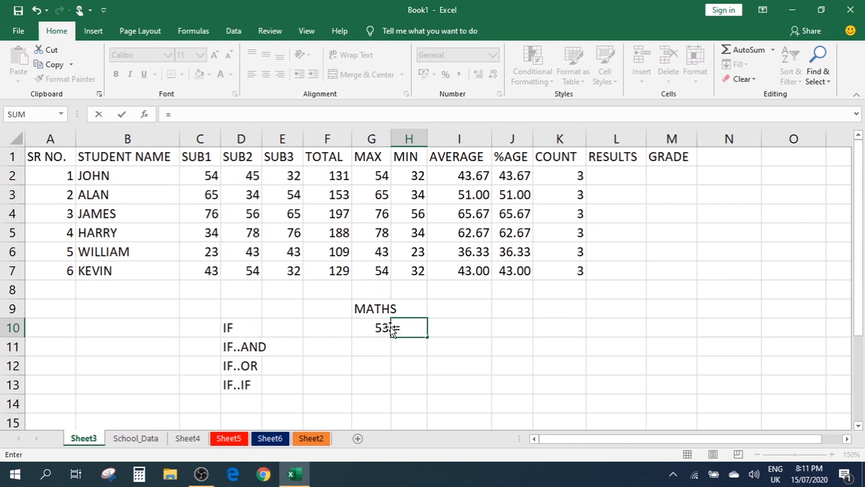
{"action": "type", "text": "IF"}
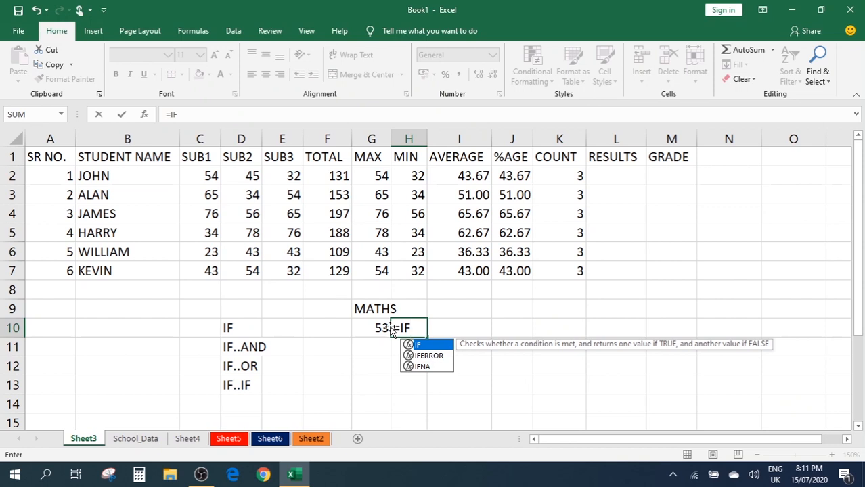
{"action": "type", "text": "("}
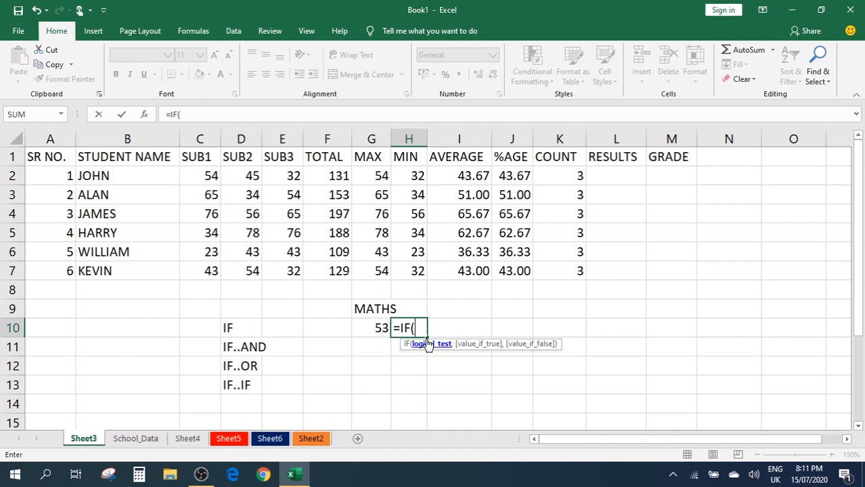
{"action": "key", "text": "BackSpace"}
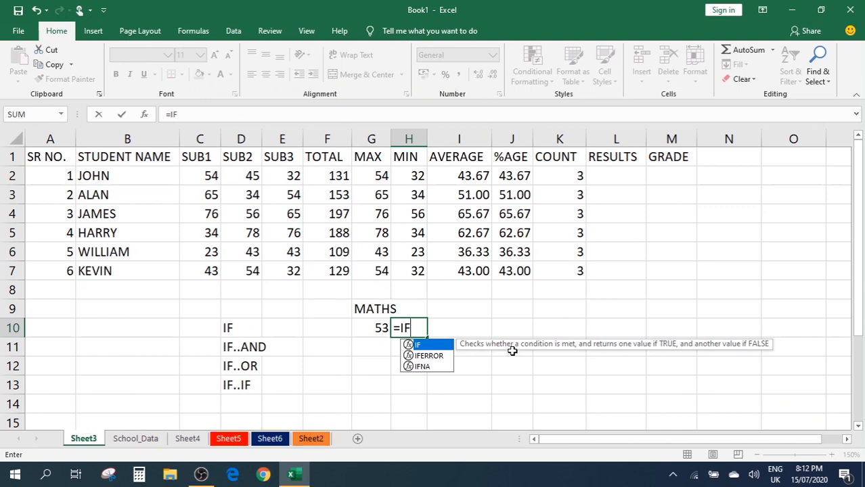
{"action": "type", "text": "("}
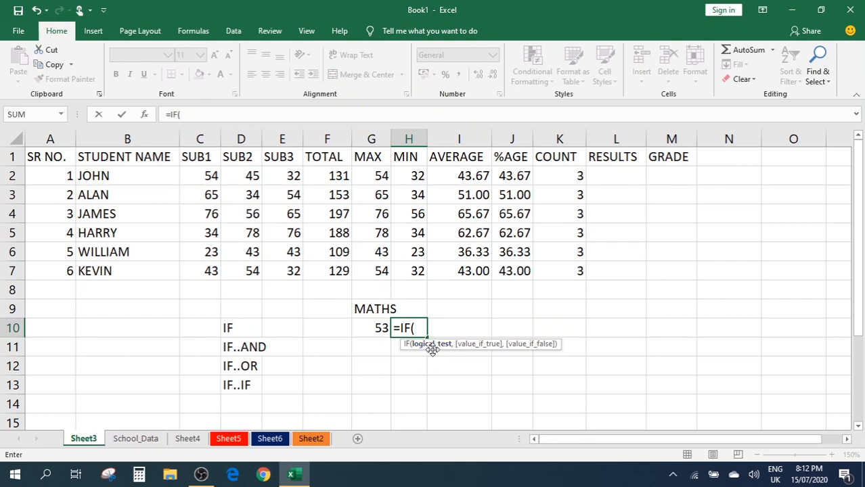
{"action": "left_click", "coordinate": [380, 329]}
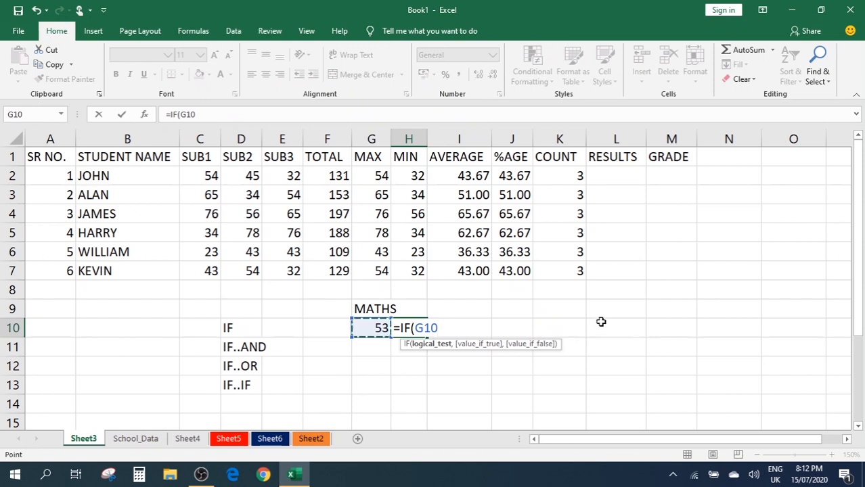
{"action": "type", "text": ">=35"}
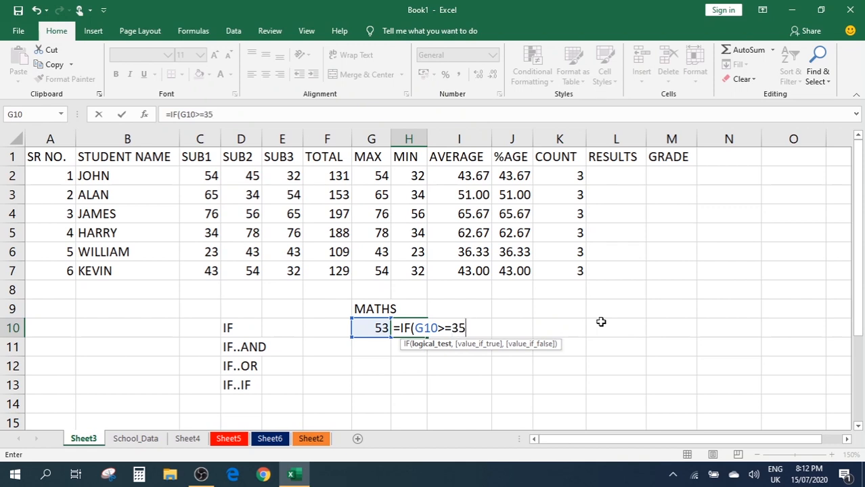
Complete the H10 formula with "PASS" as the value if true and "FAIL" as the value if false
{"action": "type", "text": ","}
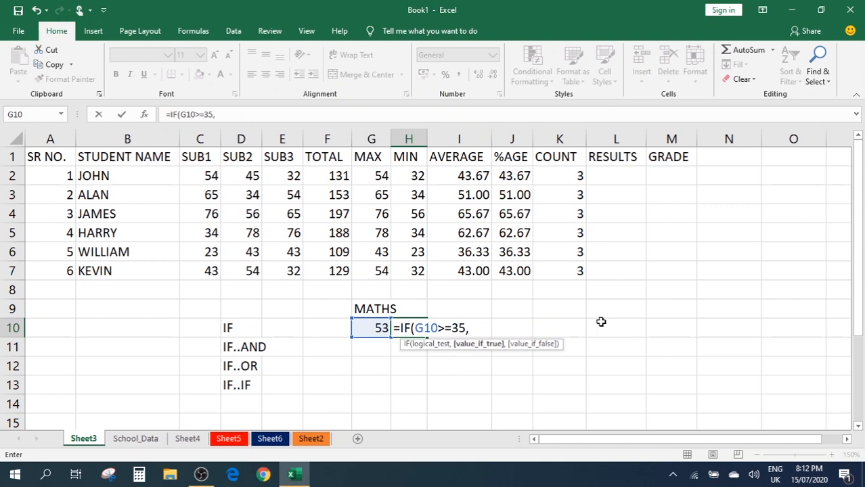
{"action": "type", "text": "@"}
{"action": "key", "text": "BackSpace"}
{"action": "type", "text": "\"PASS"}
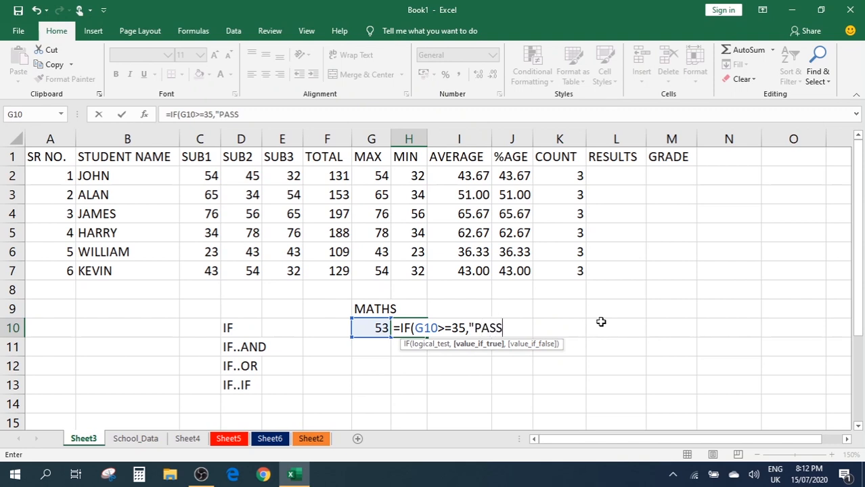
{"action": "type", "text": "\",\"FAI"}
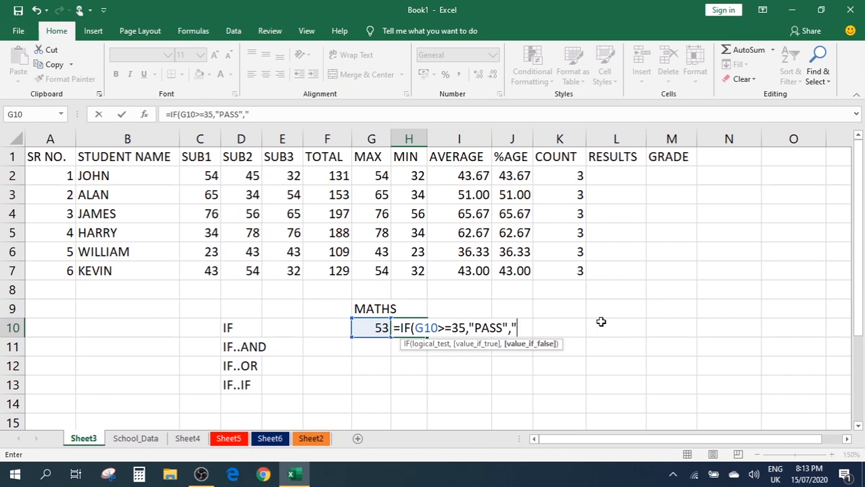
{"action": "type", "text": "L\""}
{"action": "key", "text": "Return"}
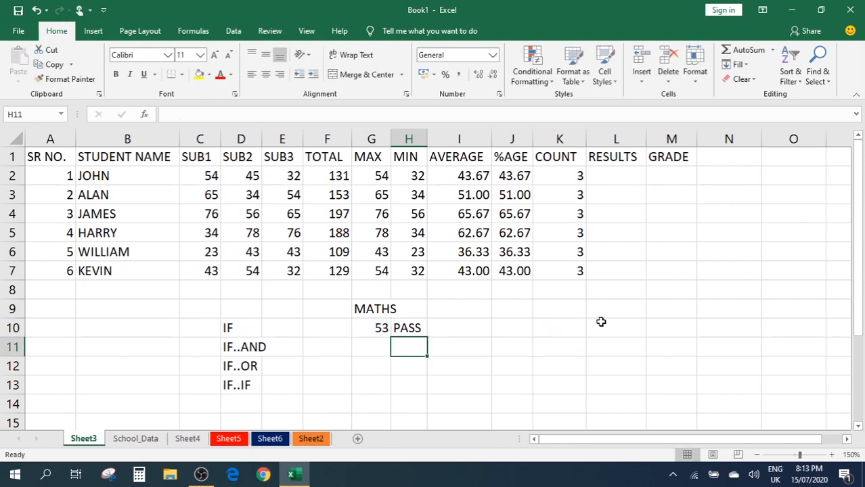
Examine the H10 formula and its G10 mark, the IF..AND entry, and the three subject marks in rows 2 and 3
{"action": "left_click", "coordinate": [409, 328]}
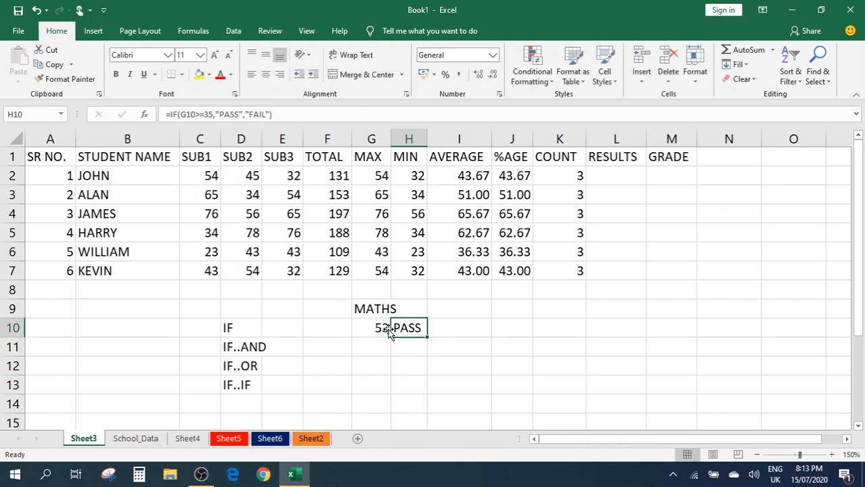
{"action": "left_click", "coordinate": [377, 329]}
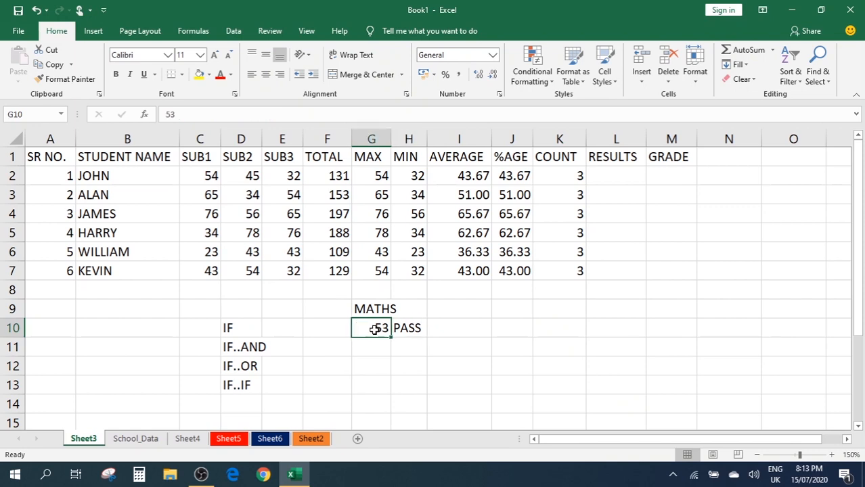
{"action": "left_click", "coordinate": [414, 327]}
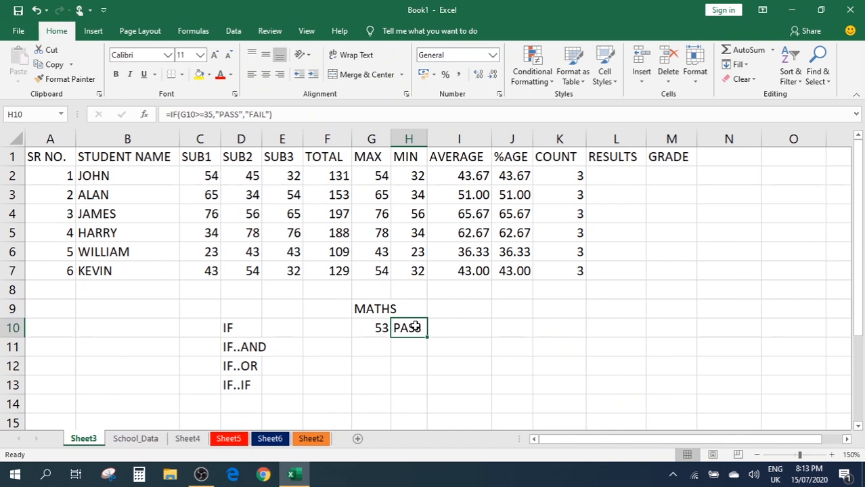
{"action": "left_click", "coordinate": [234, 345]}
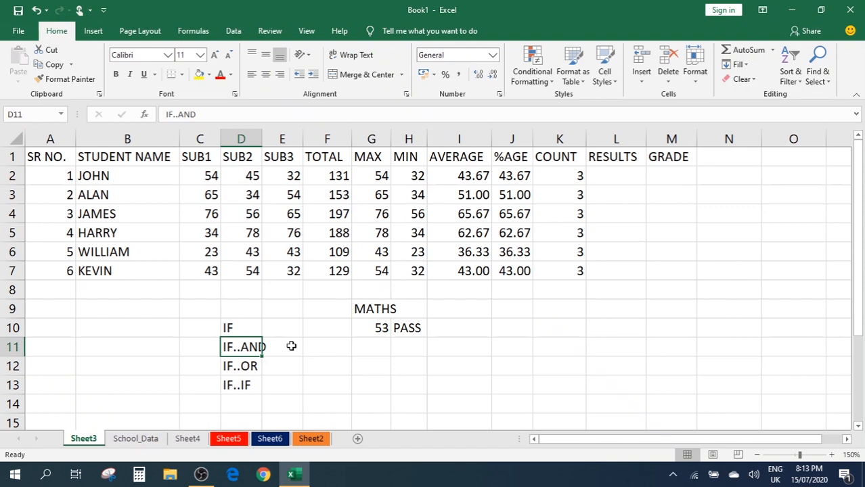
{"action": "left_click_drag", "start_coordinate": [206, 175], "coordinate": [270, 180]}
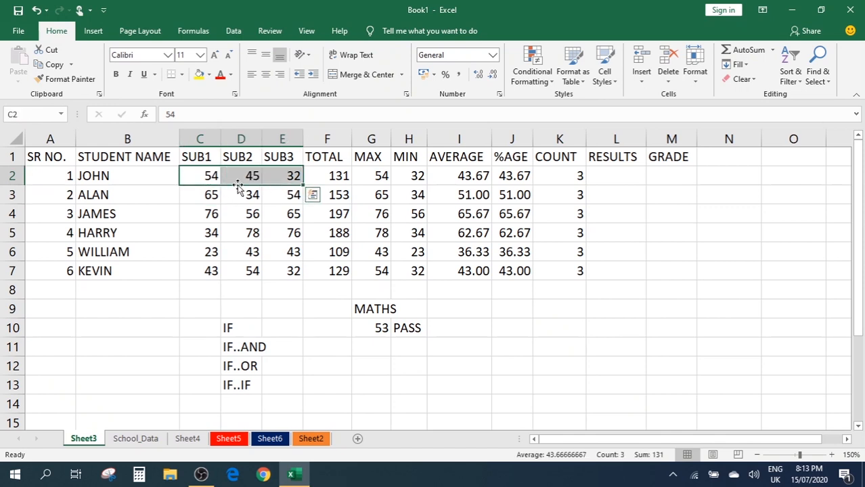
{"action": "left_click", "coordinate": [381, 328]}
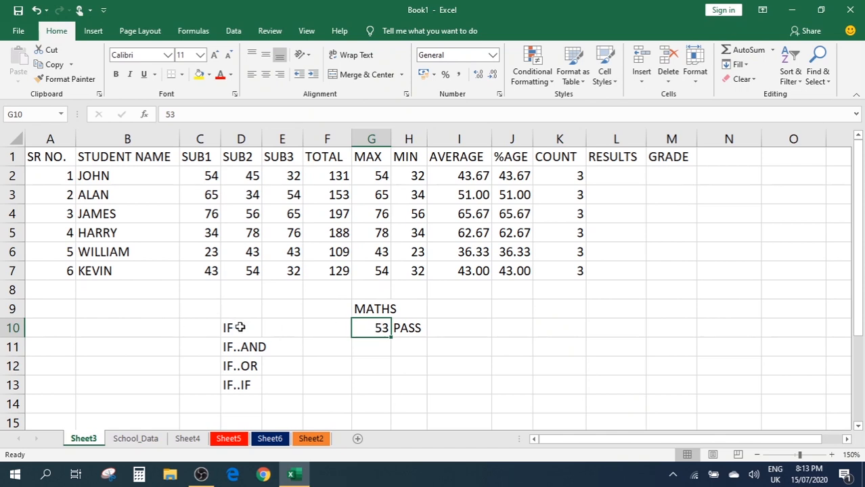
{"action": "left_click_drag", "start_coordinate": [211, 194], "coordinate": [288, 196]}
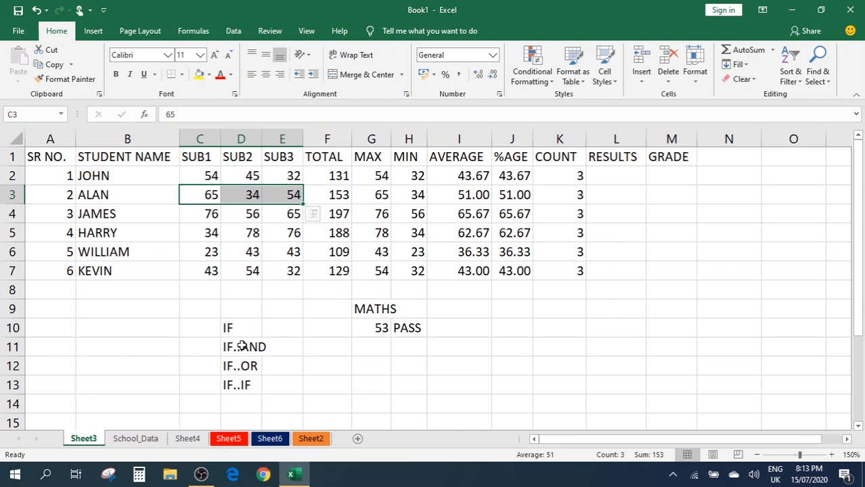
Start an IF formula with a nested AND in L2 under RESULTS, using C2>=35 as the first condition
{"action": "left_click", "coordinate": [615, 174]}
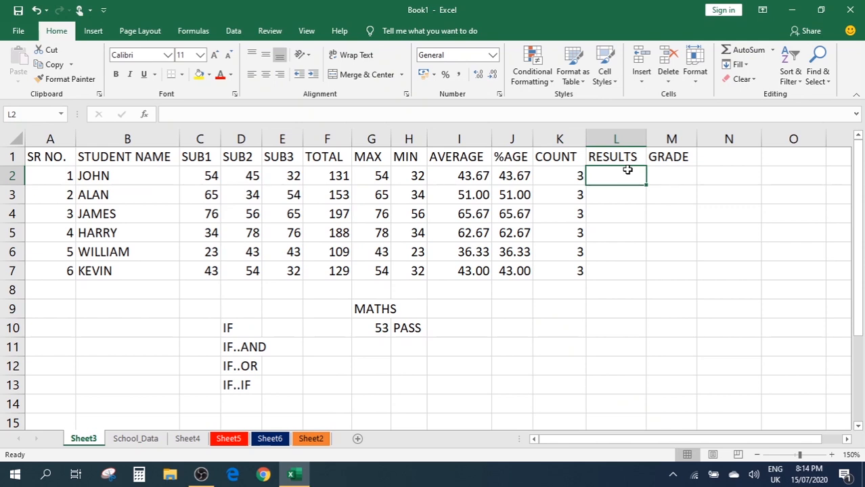
{"action": "type", "text": "="}
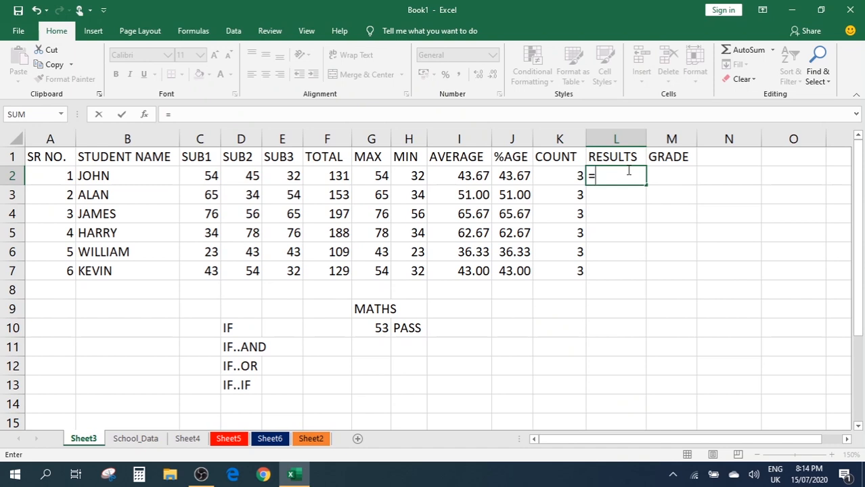
{"action": "type", "text": "IF"}
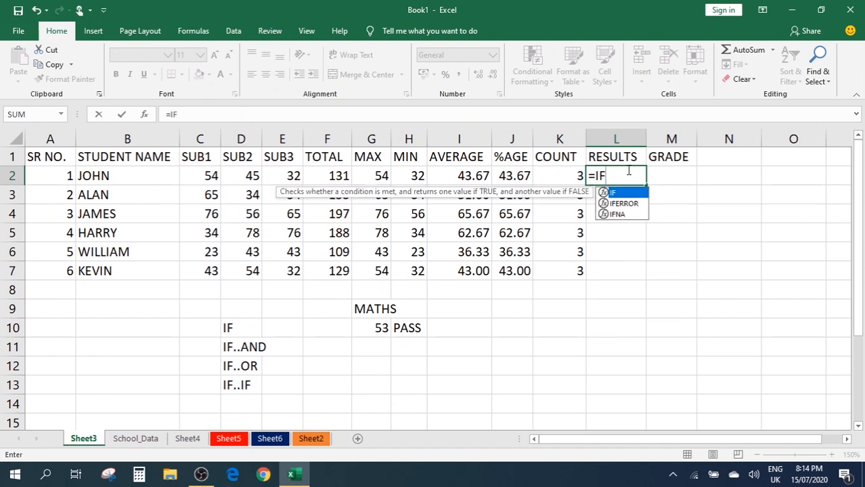
{"action": "type", "text": "(AND"}
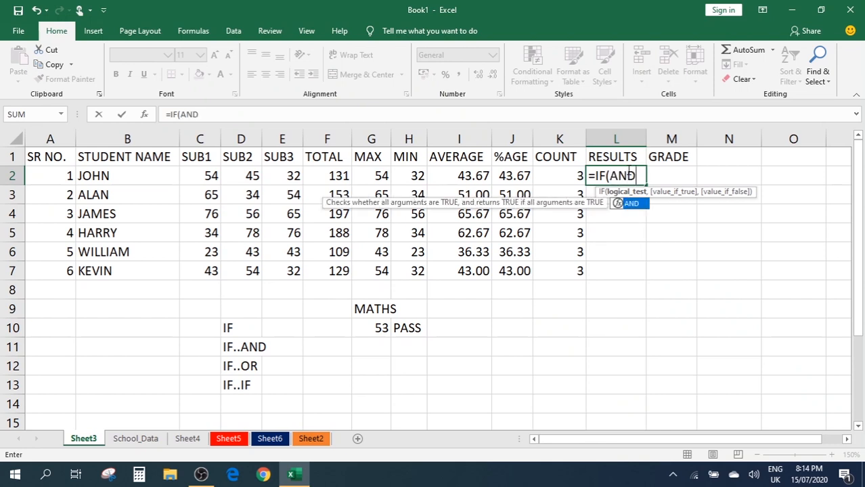
{"action": "type", "text": "("}
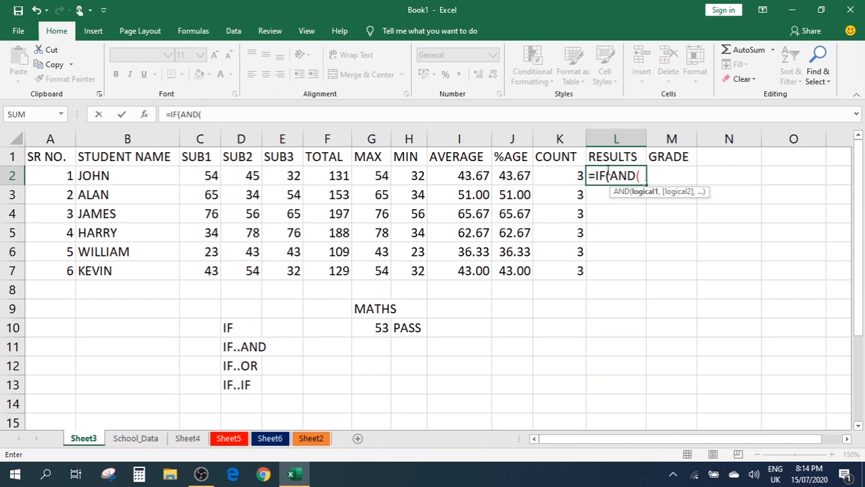
{"action": "left_click", "coordinate": [213, 176]}
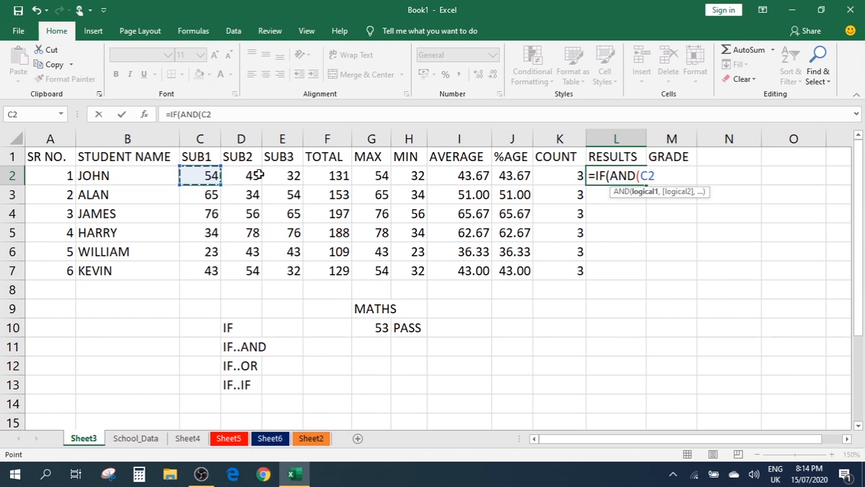
{"action": "type", "text": ">=35"}
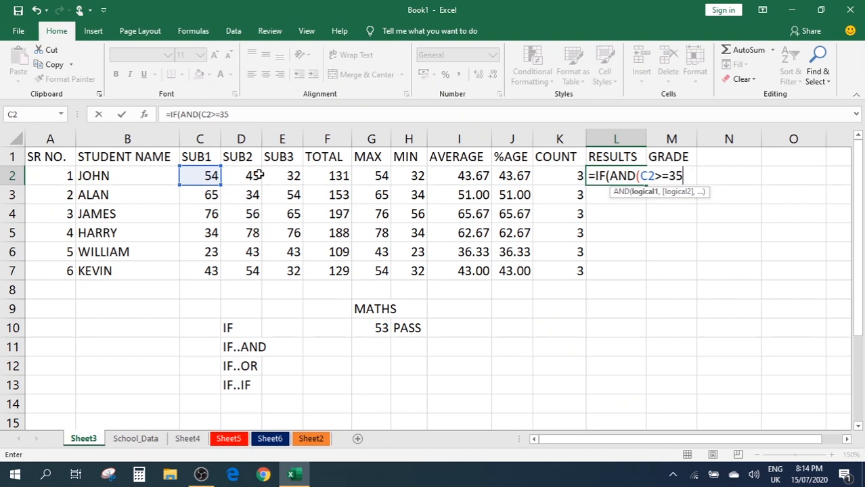
{"action": "type", "text": ","}
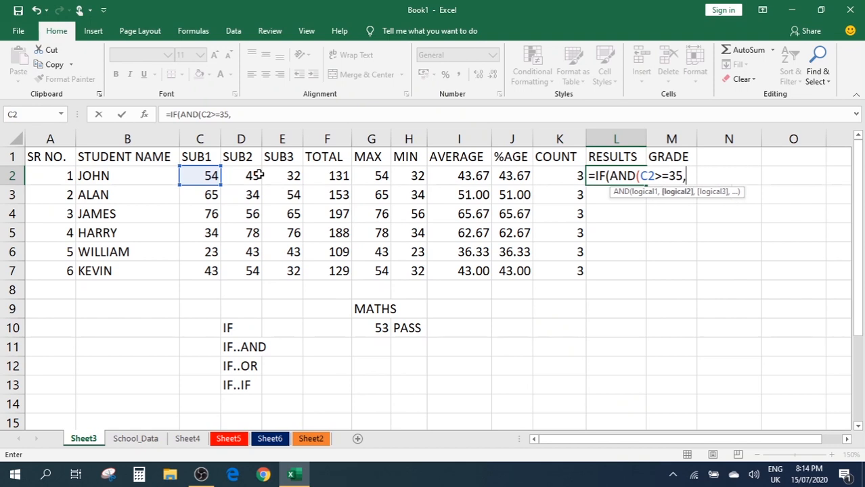
Add the conditions D2>=35 and E2>=35 to the AND test in the L2 formula and close the AND
{"action": "left_click", "coordinate": [251, 176]}
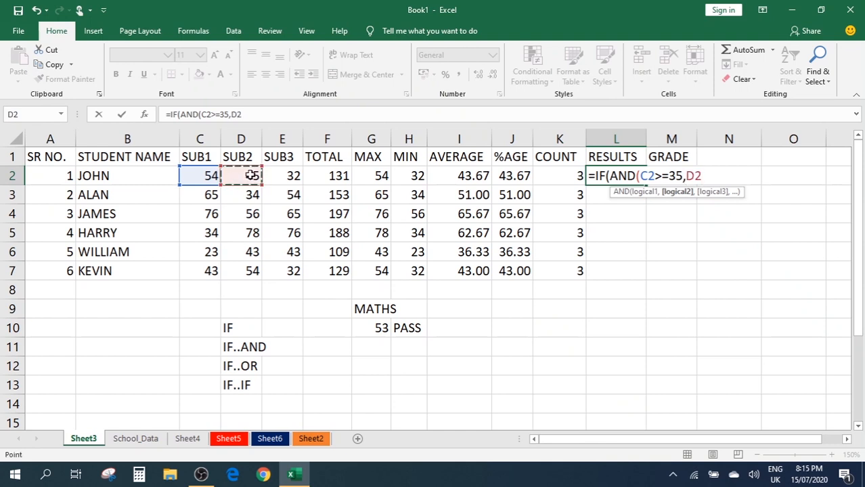
{"action": "type", "text": ">=35"}
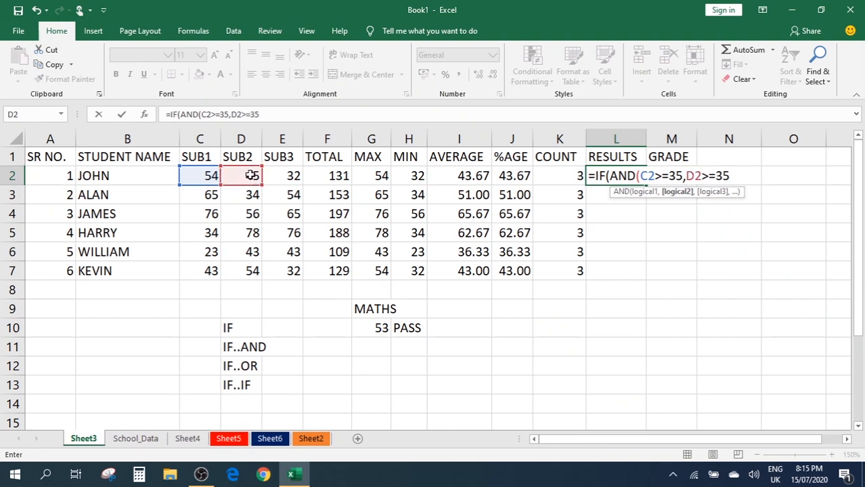
{"action": "type", "text": ","}
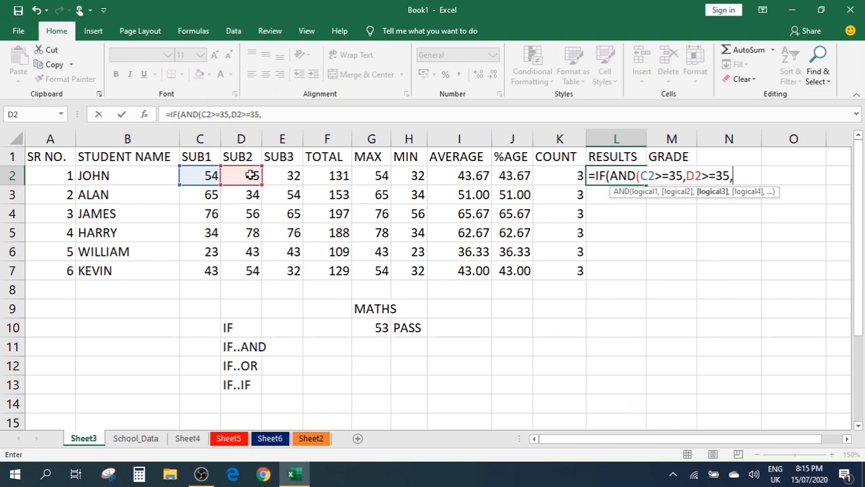
{"action": "left_click", "coordinate": [301, 177]}
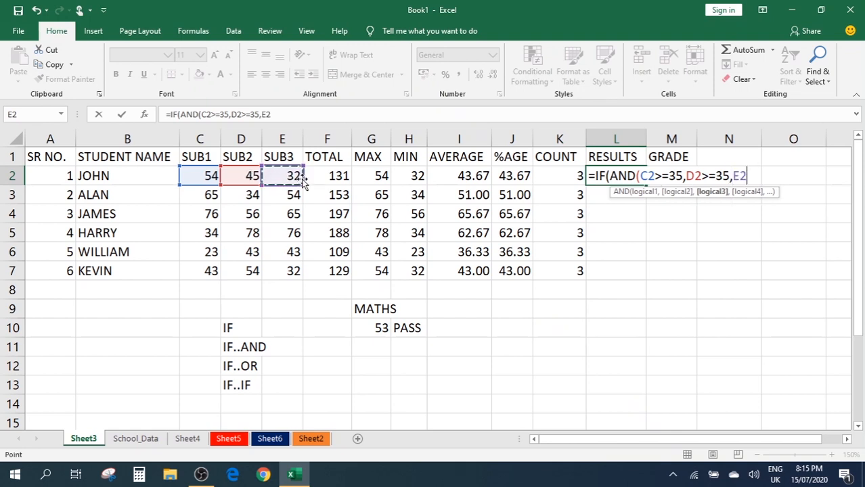
{"action": "type", "text": ">=35"}
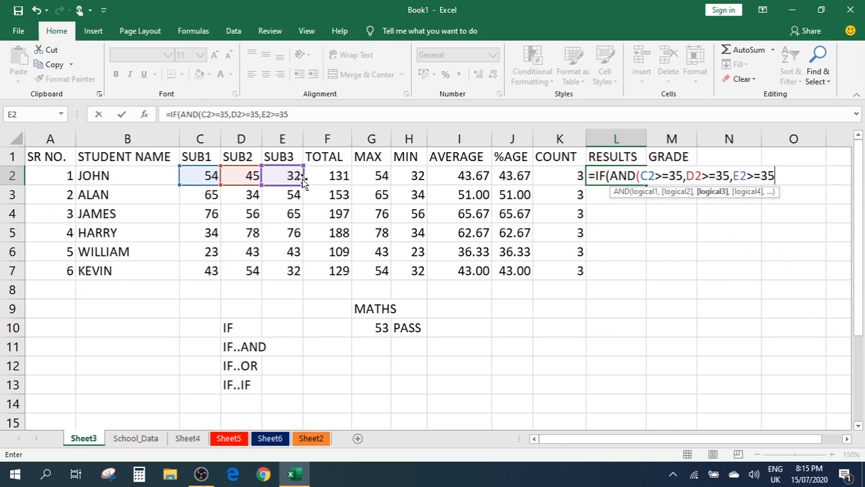
{"action": "type", "text": ")"}
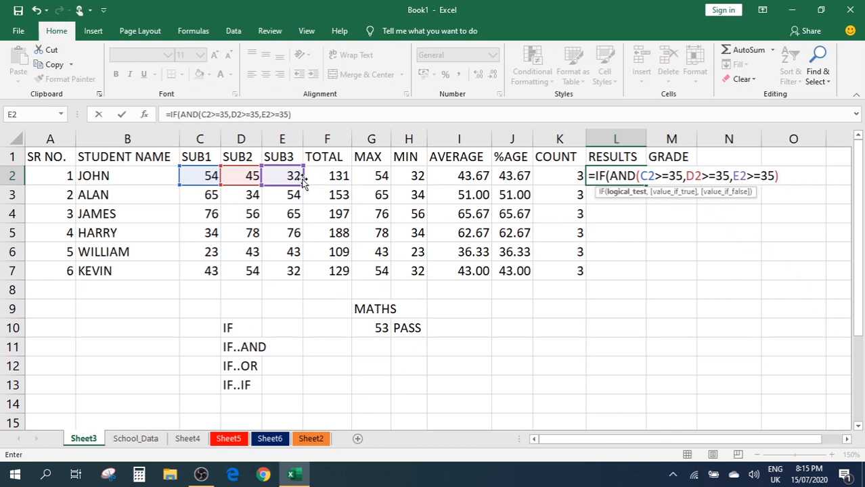
Complete the L2 formula with "PASS" if true and "FAIL" if false, accepting the closing-parenthesis correction
{"action": "type", "text": ","}
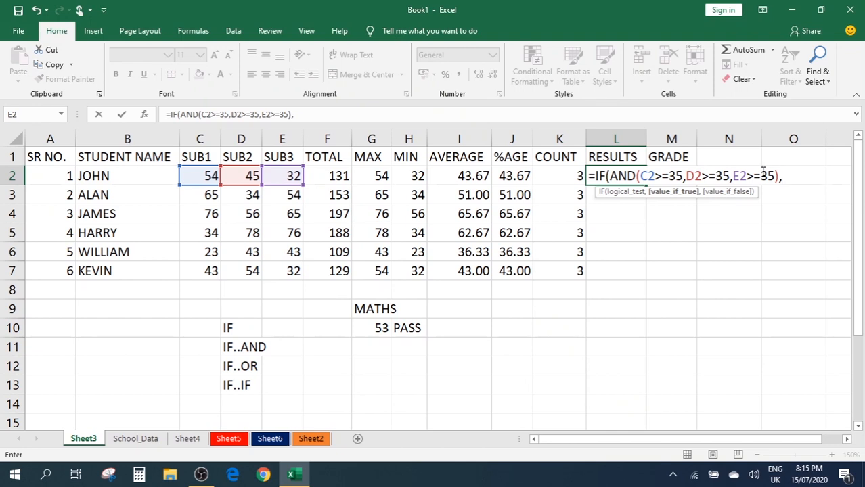
{"action": "type", "text": "\"PASS"}
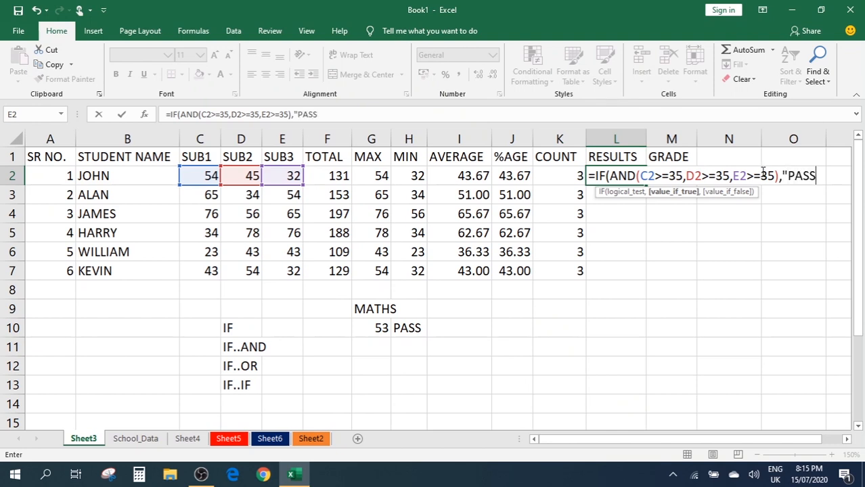
{"action": "type", "text": "\",\""}
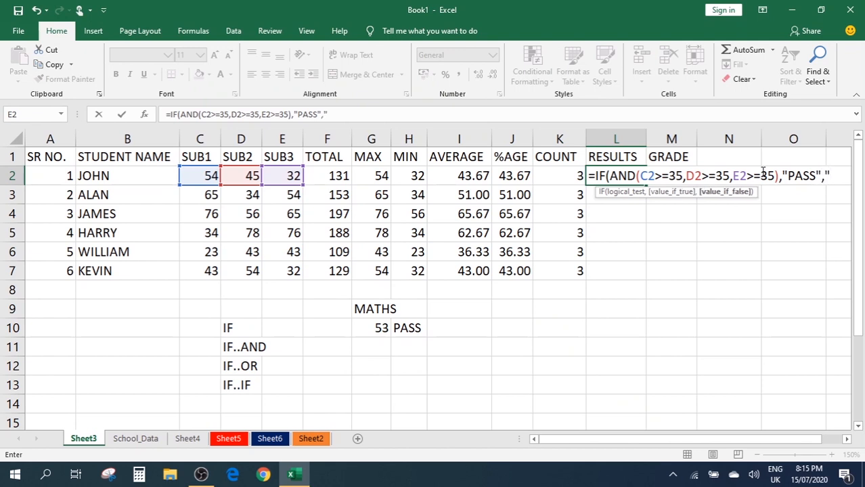
{"action": "type", "text": "FAIL\""}
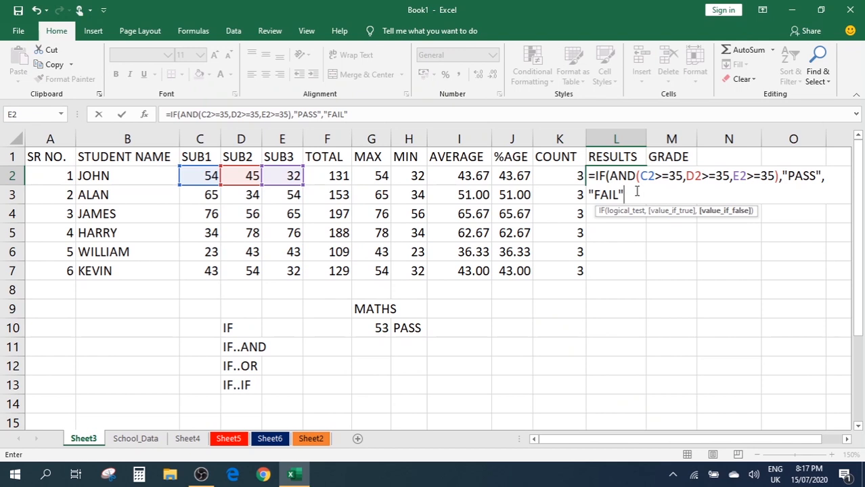
{"action": "key", "text": "Return"}
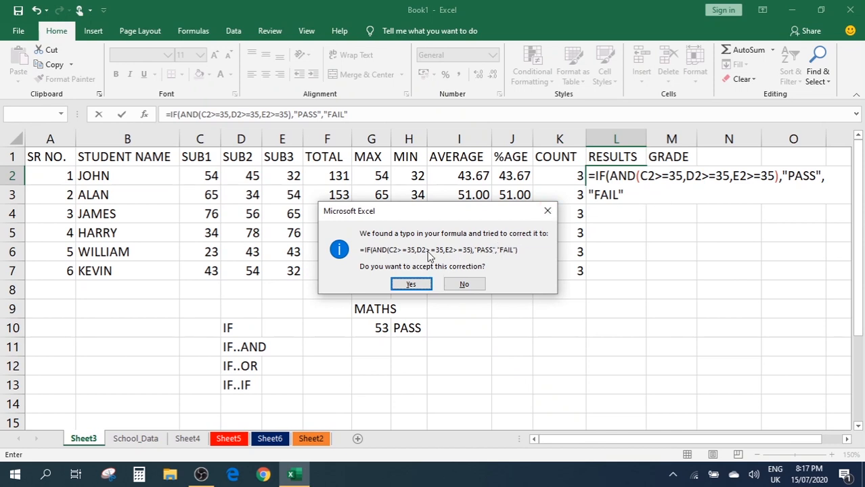
{"action": "left_click", "coordinate": [412, 285]}
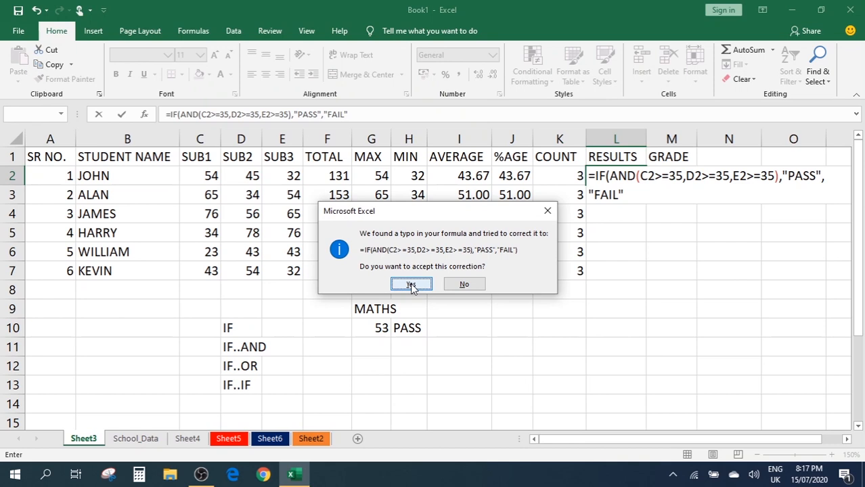
Fill the L2 formula down the RESULTS column through L7 and check the copied formula in L4
{"action": "left_click", "coordinate": [604, 174]}
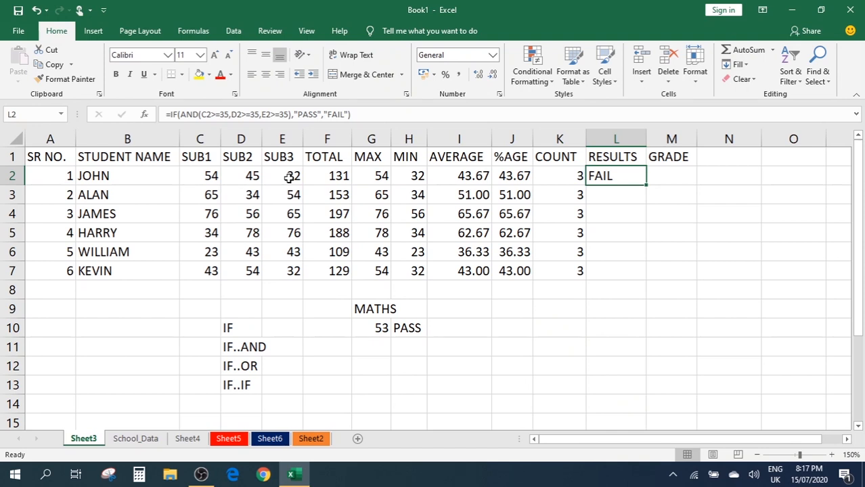
{"action": "double_click", "coordinate": [647, 183]}
{"action": "left_click", "coordinate": [632, 214]}
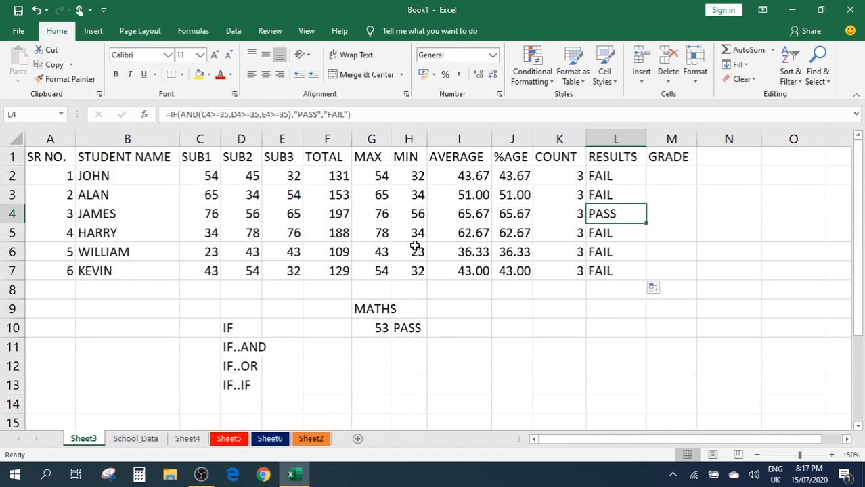
Change the SUB3 marks to 45 in E2 and 65 in E7
{"action": "left_click", "coordinate": [291, 176]}
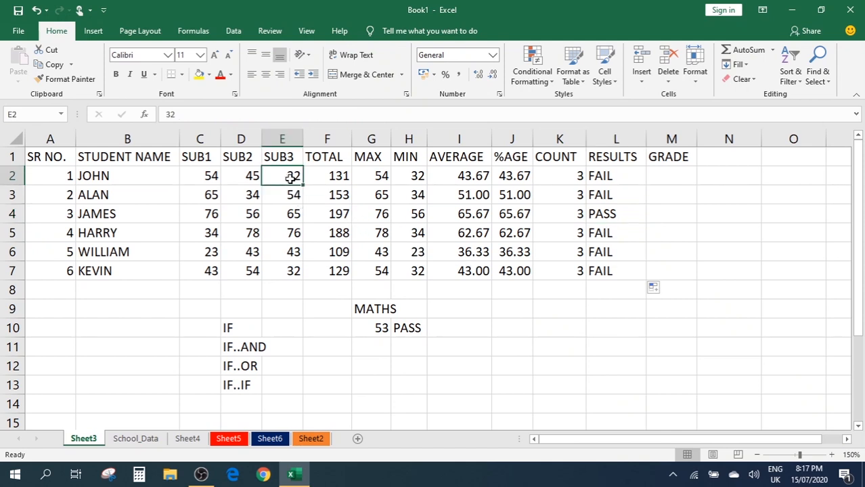
{"action": "type", "text": "45"}
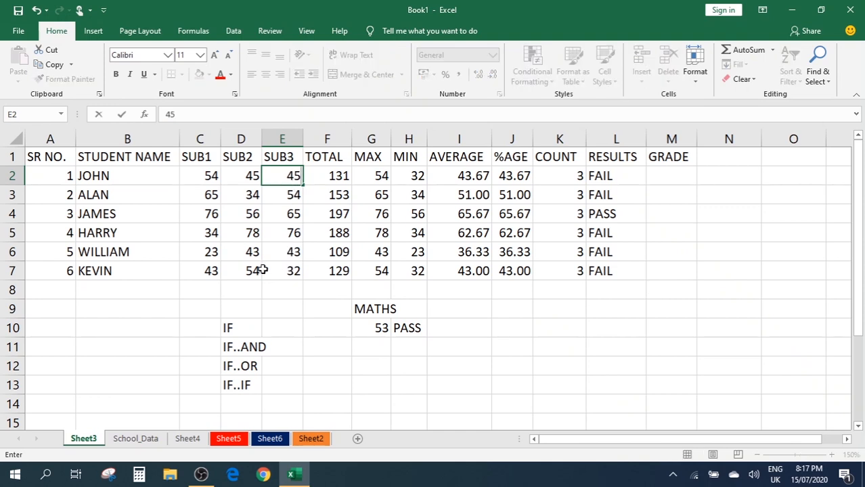
{"action": "left_click", "coordinate": [283, 272]}
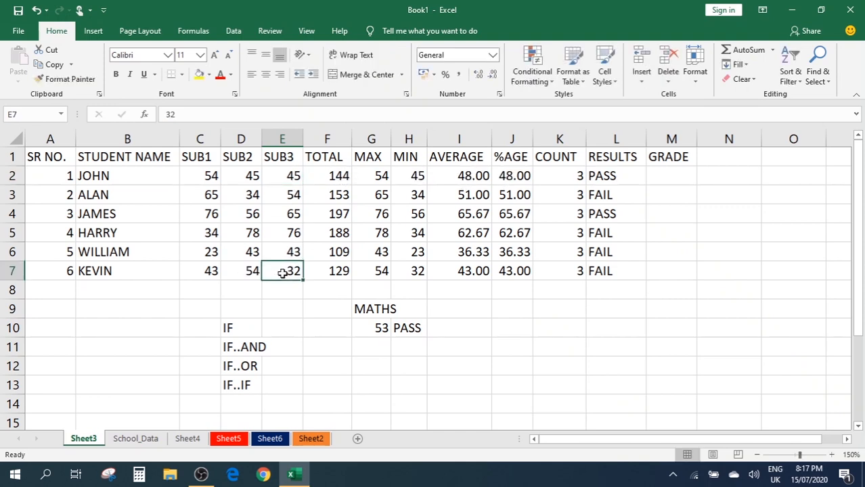
{"action": "type", "text": "65"}
{"action": "left_click", "coordinate": [289, 214]}
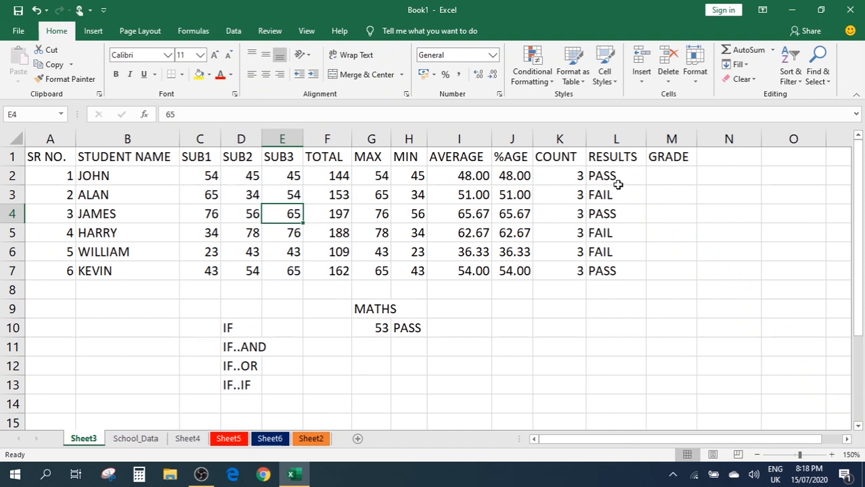
{"action": "left_click", "coordinate": [247, 347]}
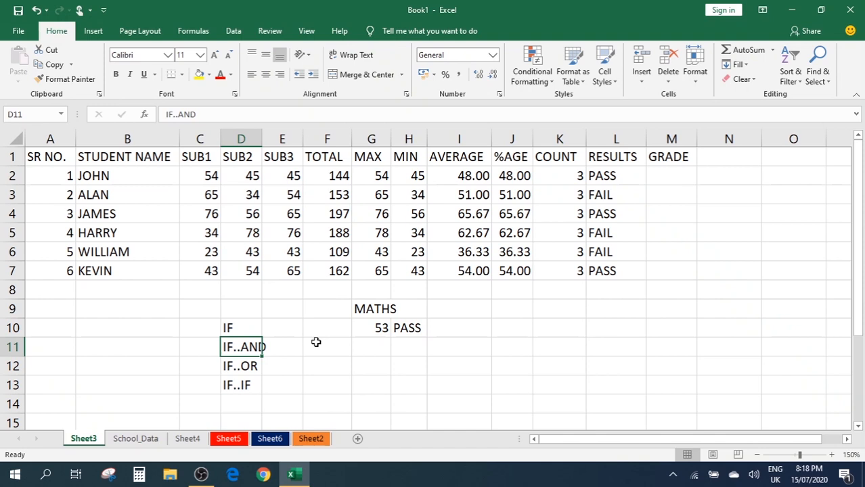
{"action": "left_click", "coordinate": [243, 367]}
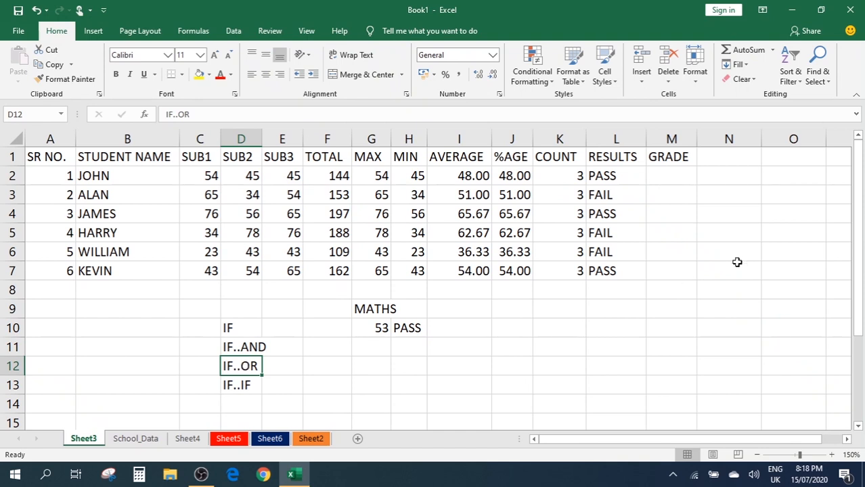
{"action": "left_click", "coordinate": [634, 140]}
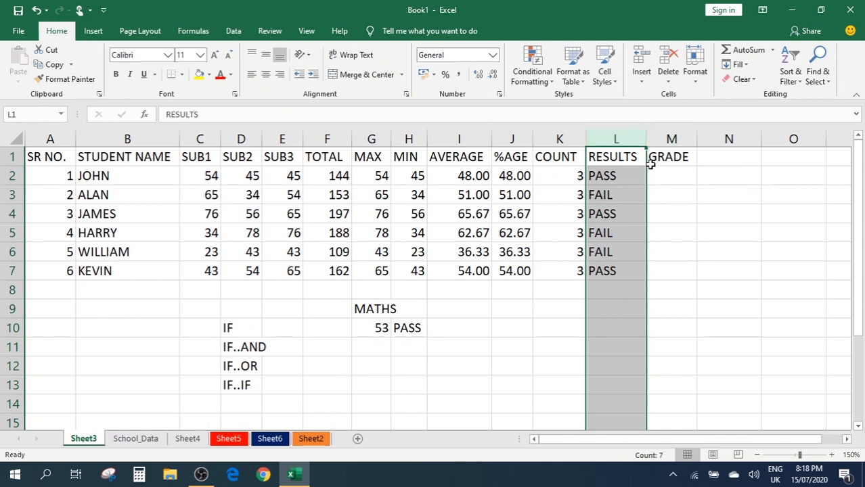
Insert a blank column before the GRADE column and undo the insertion
{"action": "left_click", "coordinate": [673, 138]}
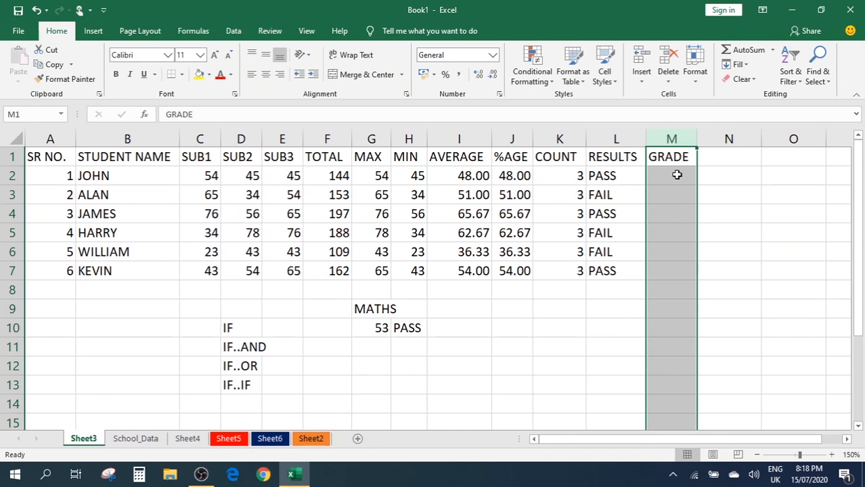
{"action": "right_click", "coordinate": [657, 133]}
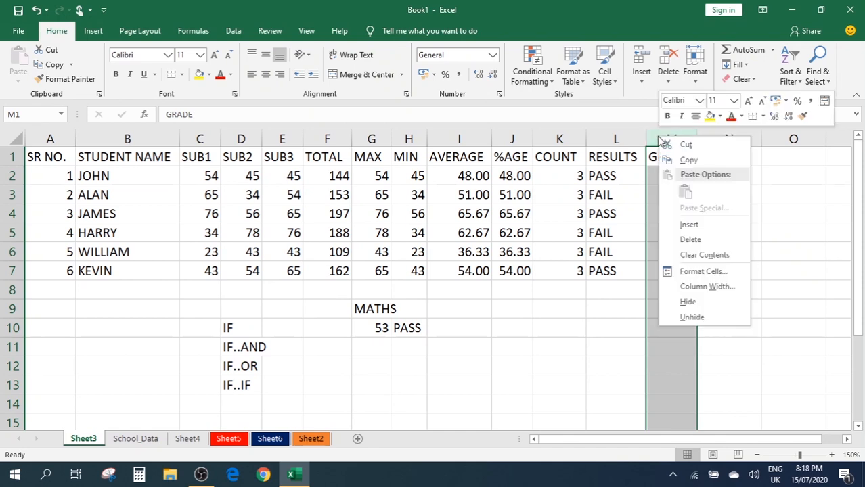
{"action": "left_click", "coordinate": [690, 223]}
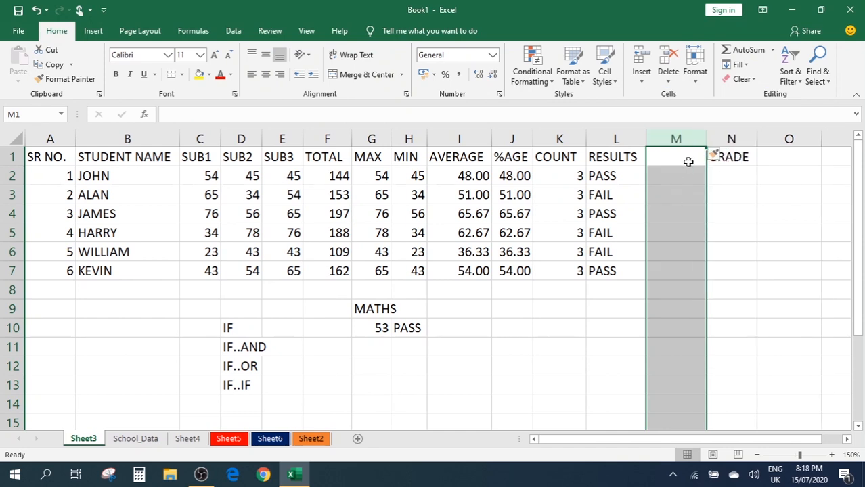
{"action": "key", "text": "ctrl+z"}
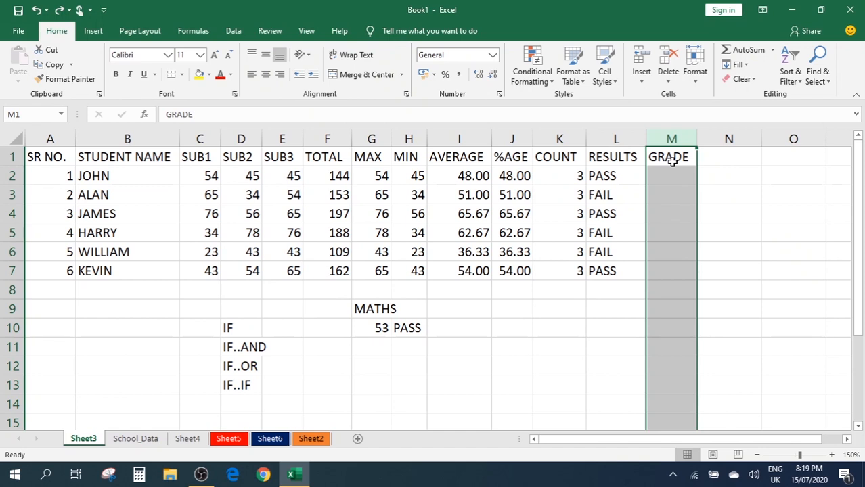
Insert a blank column between RESULTS and GRADE and select its header cell M1
{"action": "key", "text": "ctrl+shift+equal"}
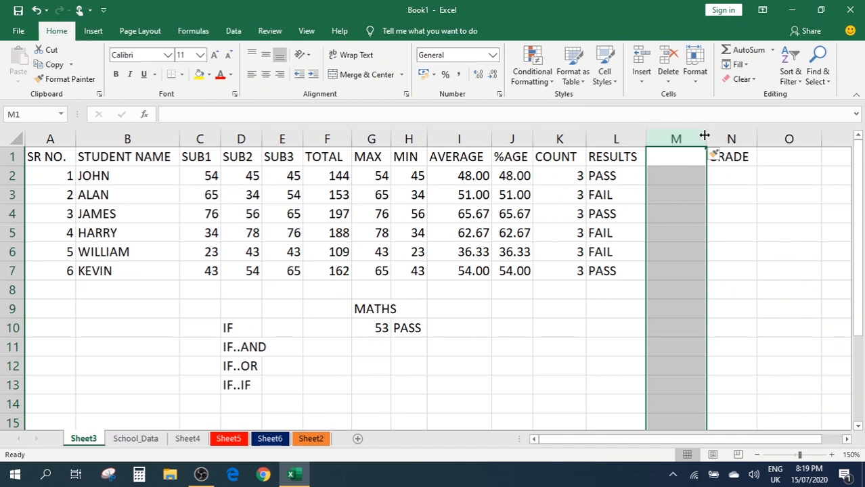
{"action": "left_click", "coordinate": [675, 154]}
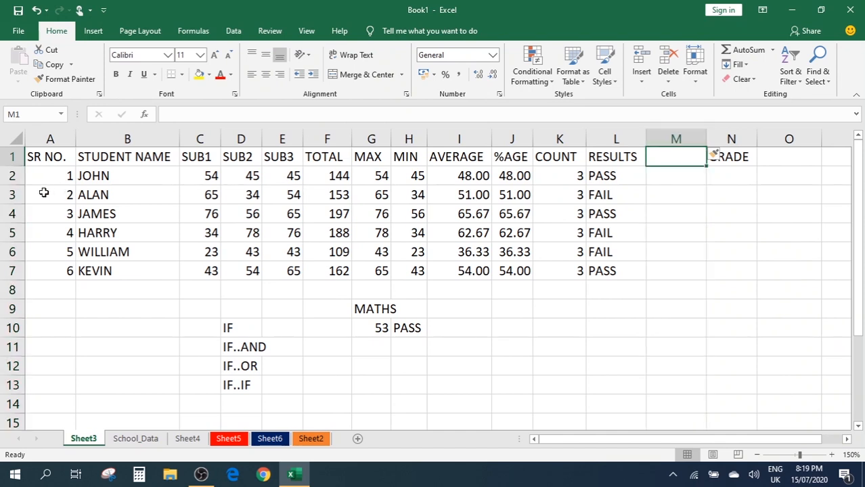
Insert a blank row above the header row and delete it again
{"action": "left_click", "coordinate": [11, 157]}
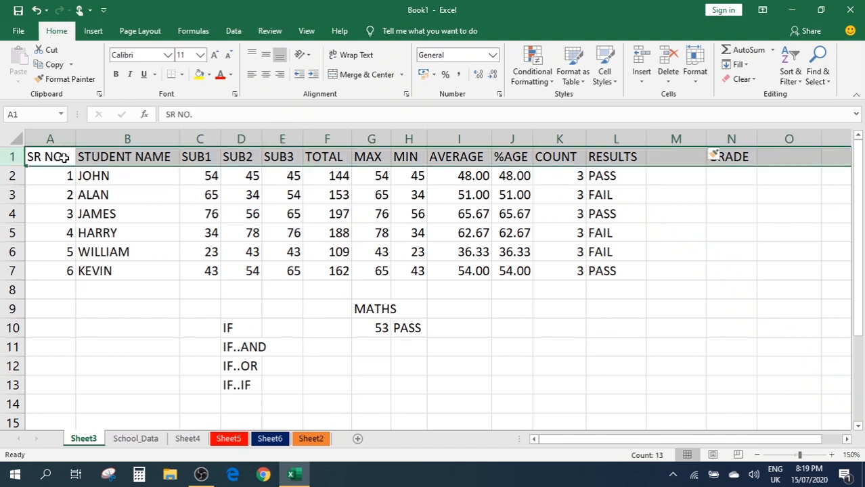
{"action": "key", "text": "ctrl+shift+plus"}
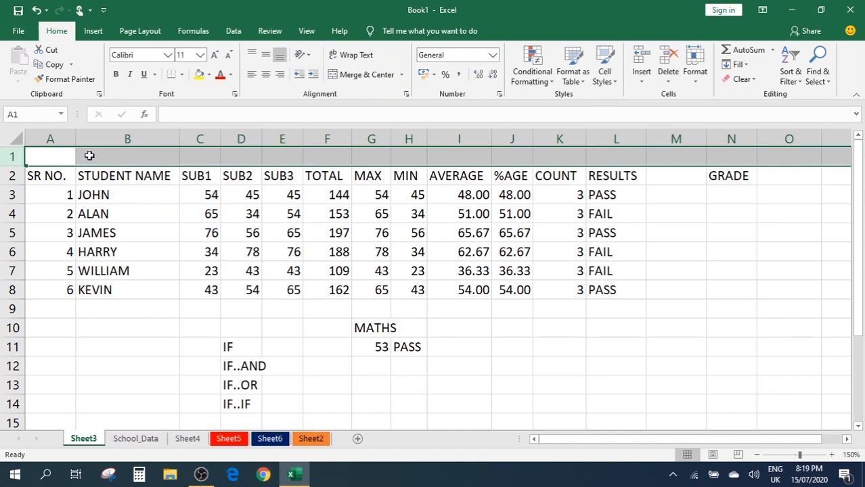
{"action": "key", "text": "ctrl+minus"}
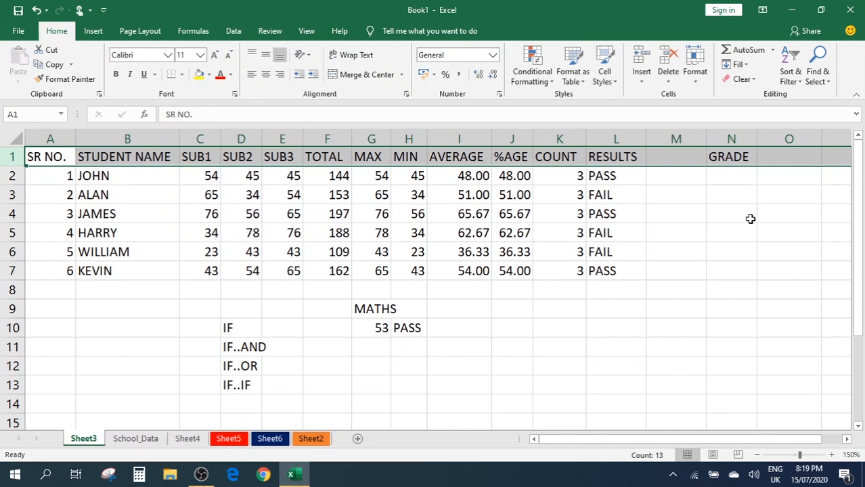
Delete the blank column M and insert a blank column before GRADE again
{"action": "left_click", "coordinate": [673, 161]}
{"action": "left_click", "coordinate": [670, 138]}
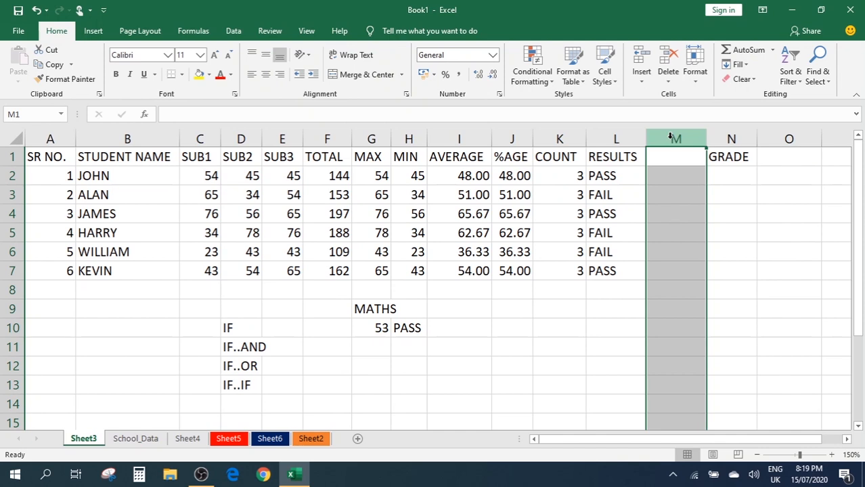
{"action": "key", "text": "ctrl+minus"}
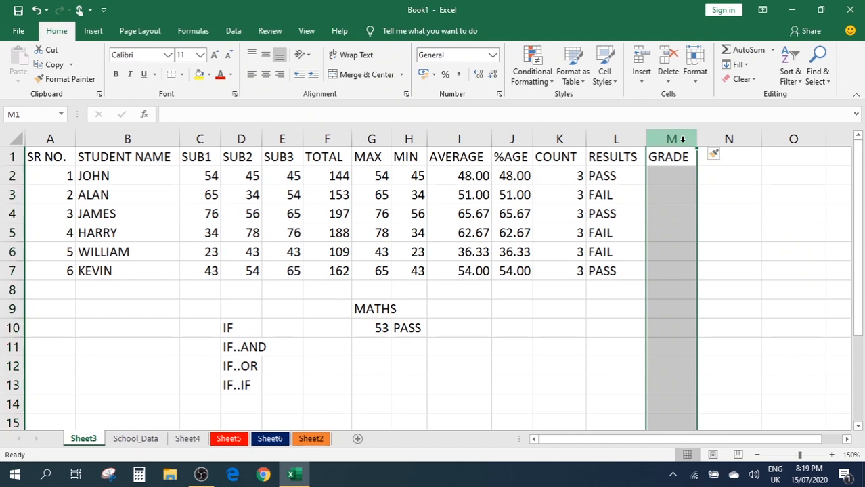
{"action": "key", "text": "ctrl+plus"}
Enter the header RESULTS -2 in M1 and autofit the width of column M
{"action": "left_click", "coordinate": [664, 160]}
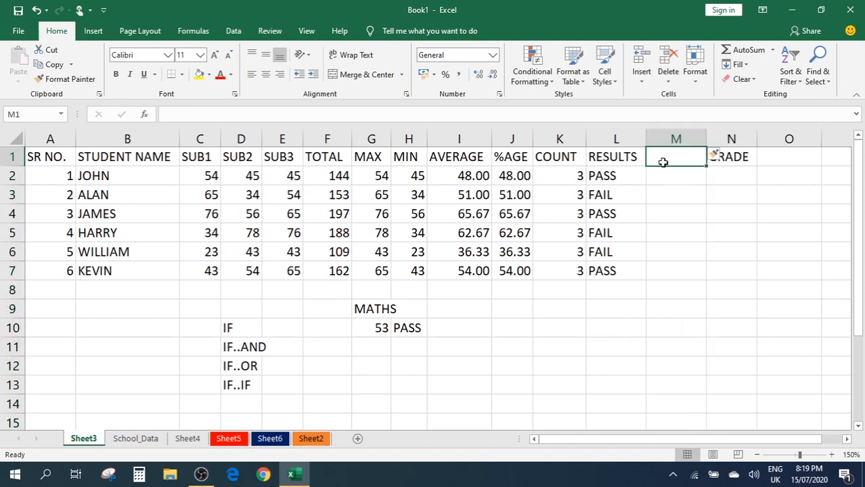
{"action": "type", "text": "RESULTS"}
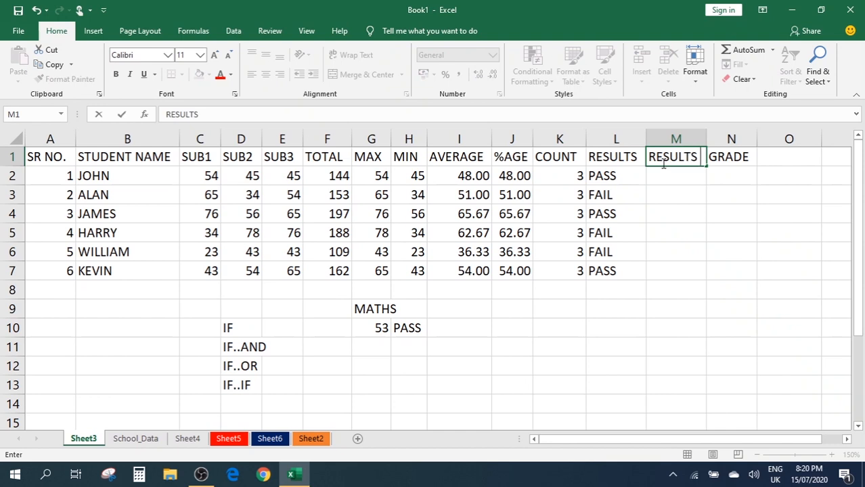
{"action": "type", "text": " -2"}
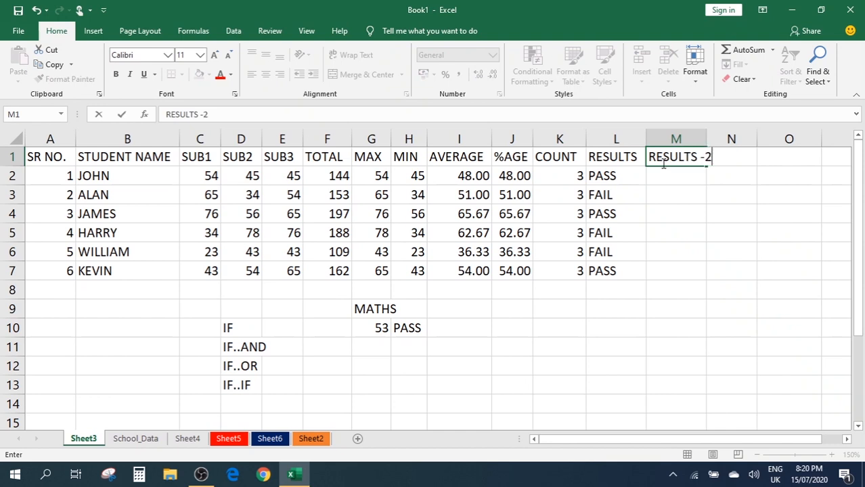
{"action": "left_click", "coordinate": [674, 190]}
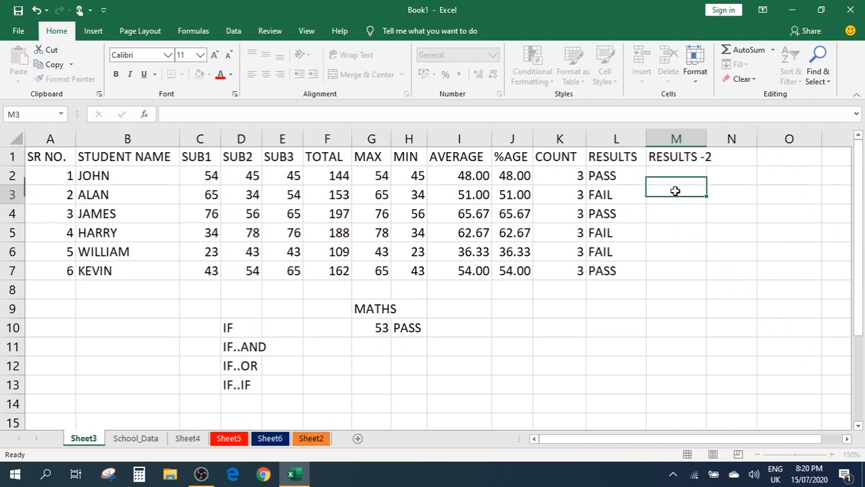
{"action": "left_click", "coordinate": [690, 157]}
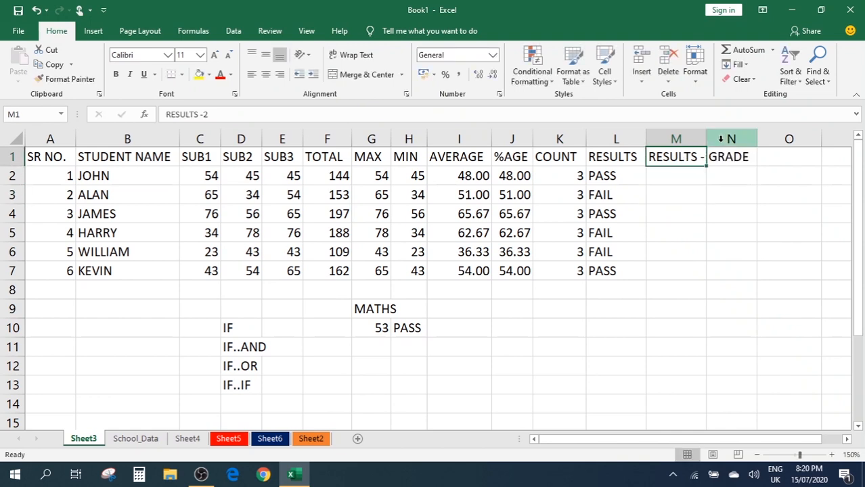
{"action": "double_click", "coordinate": [707, 140]}
{"action": "left_click", "coordinate": [719, 208]}
Start an IF formula in M2 with a nested OR whose first condition is C2<35
{"action": "left_click", "coordinate": [679, 178]}
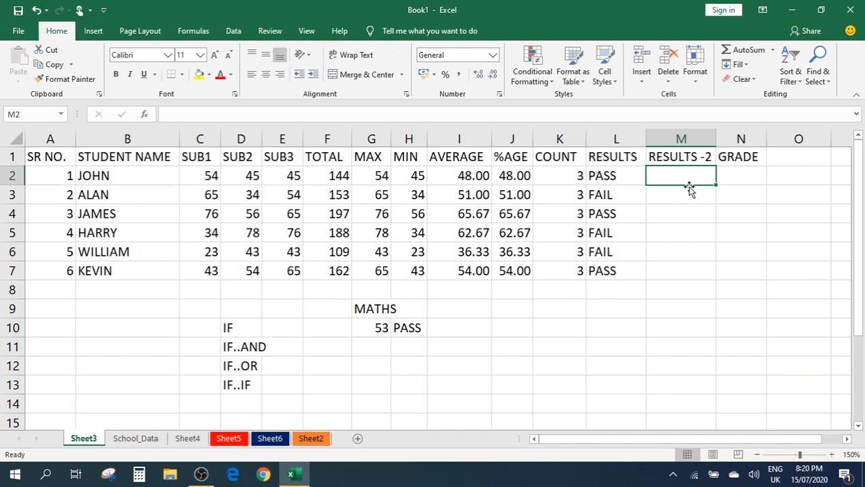
{"action": "type", "text": "=IF"}
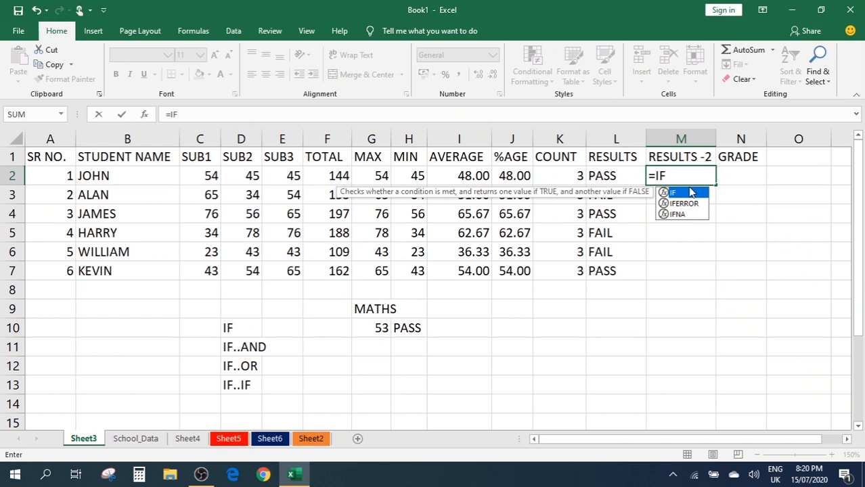
{"action": "double_click", "coordinate": [690, 193]}
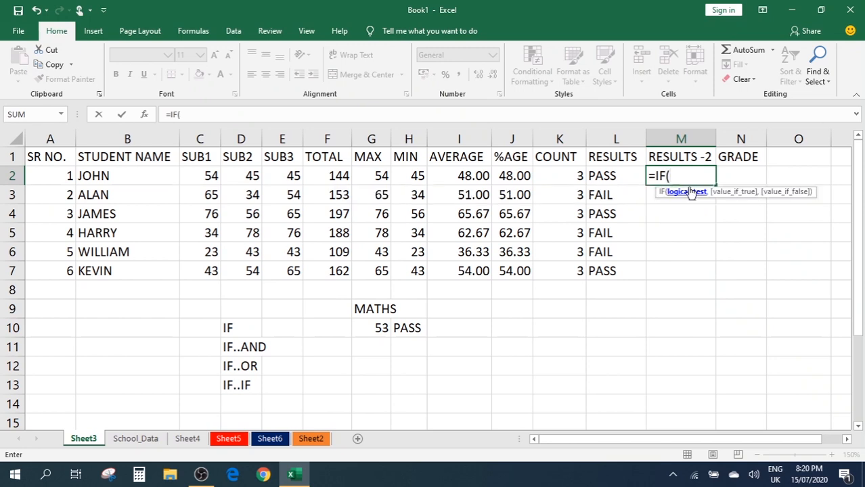
{"action": "type", "text": "OR"}
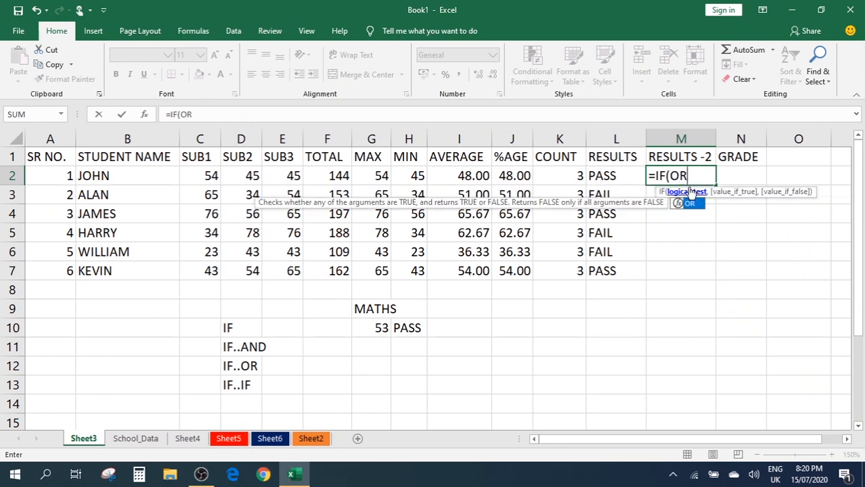
{"action": "type", "text": "("}
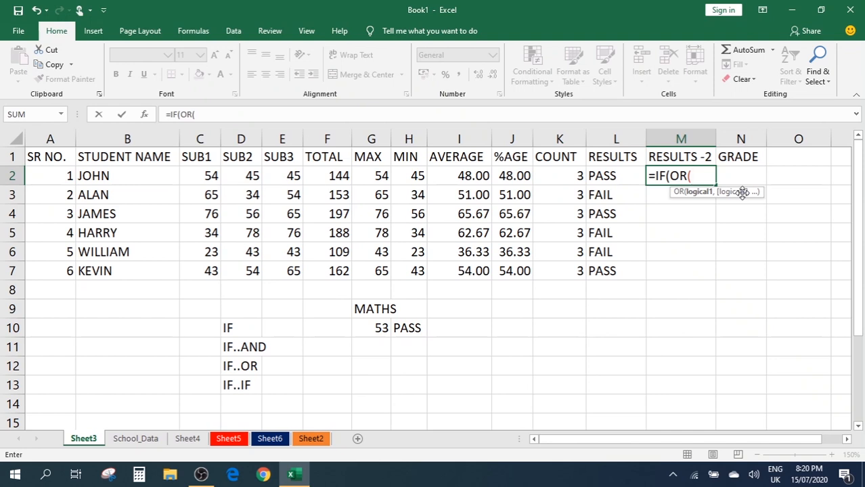
{"action": "left_click", "coordinate": [212, 176]}
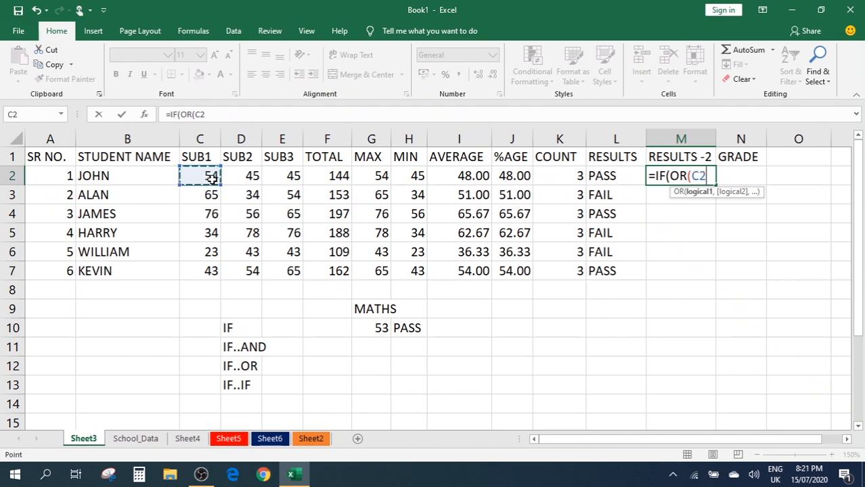
{"action": "type", "text": ","}
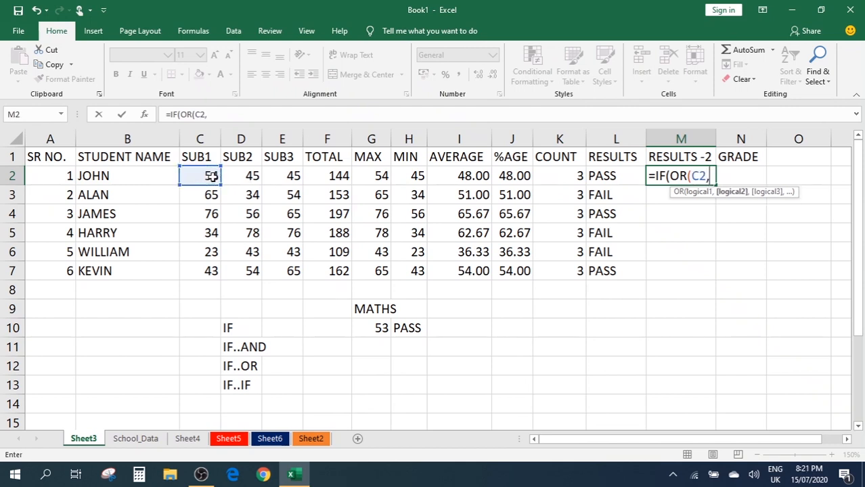
{"action": "key", "text": "BackSpace"}
{"action": "type", "text": "<35"}
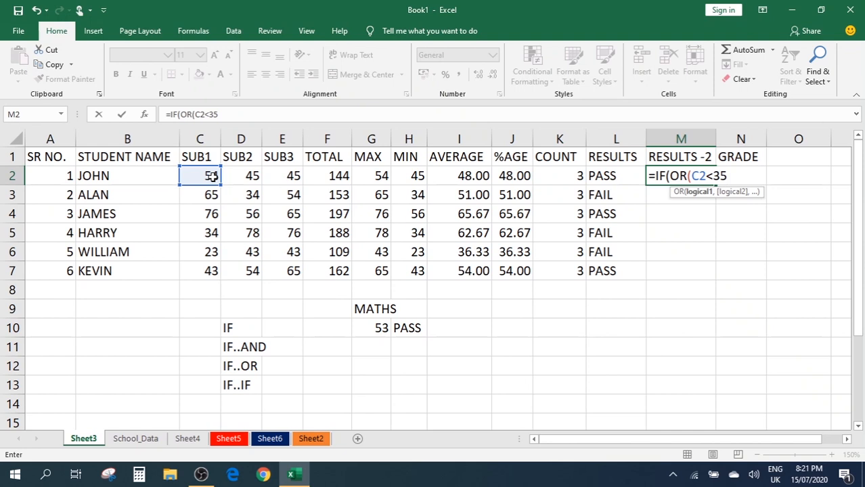
Add the conditions D2<35 and E2<35 to the OR function in M2 and close its parenthesis
{"action": "type", "text": ","}
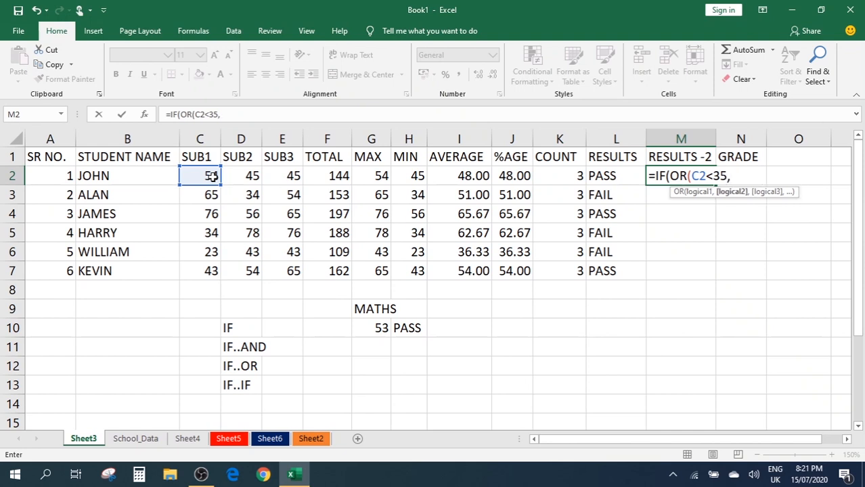
{"action": "left_click", "coordinate": [251, 179]}
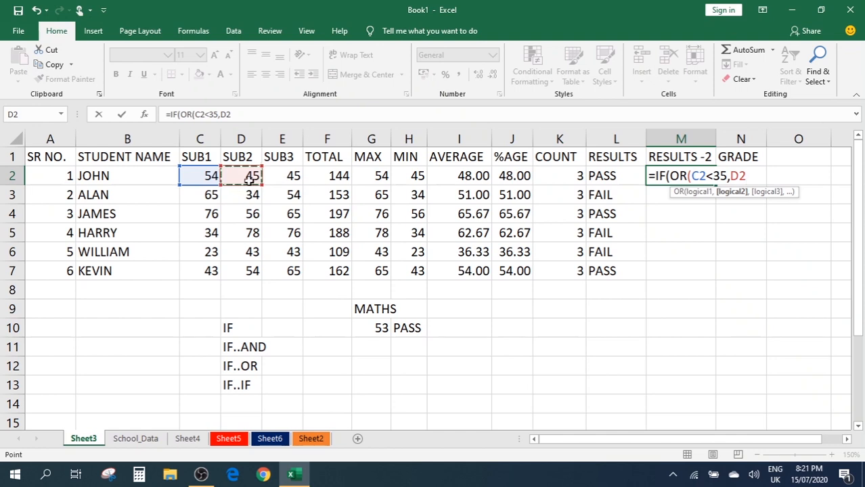
{"action": "type", "text": "<35"}
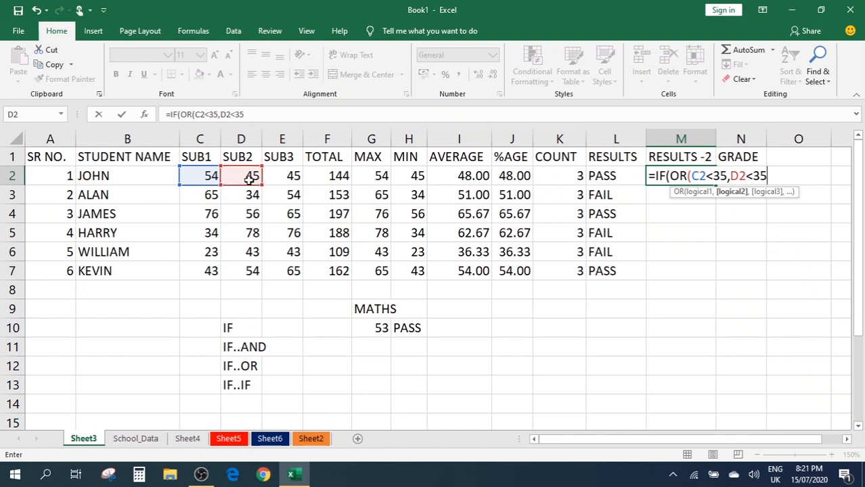
{"action": "type", "text": ","}
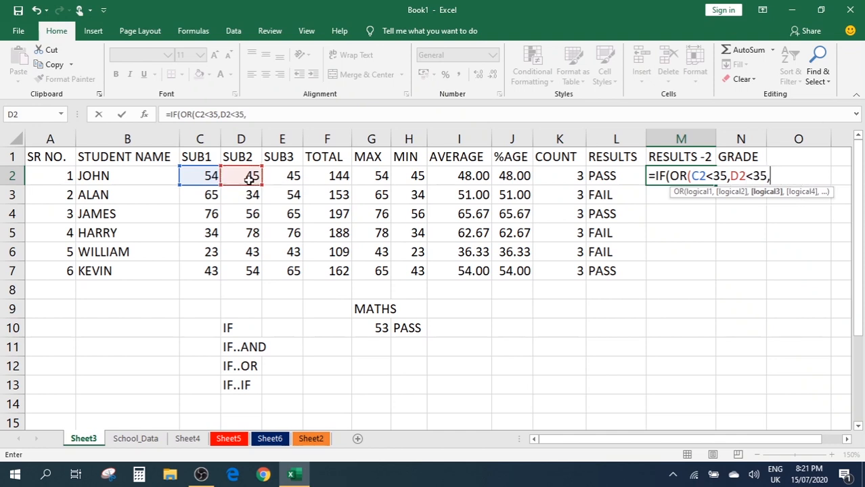
{"action": "left_click", "coordinate": [298, 176]}
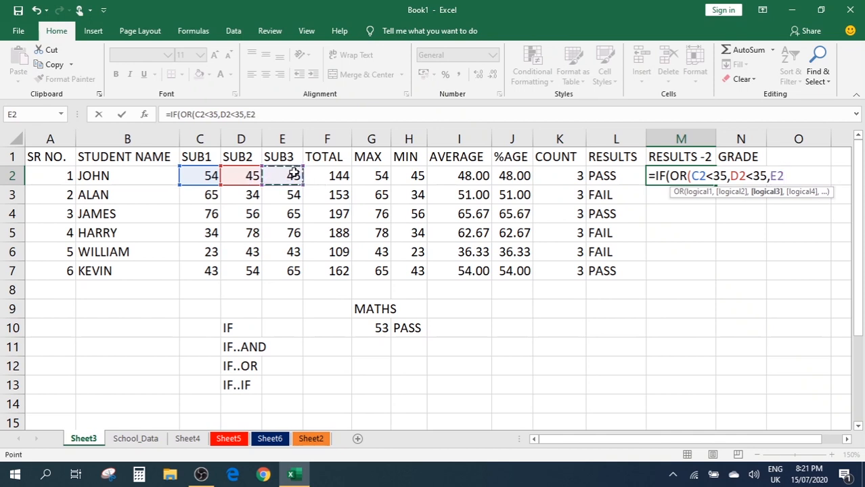
{"action": "type", "text": "<35"}
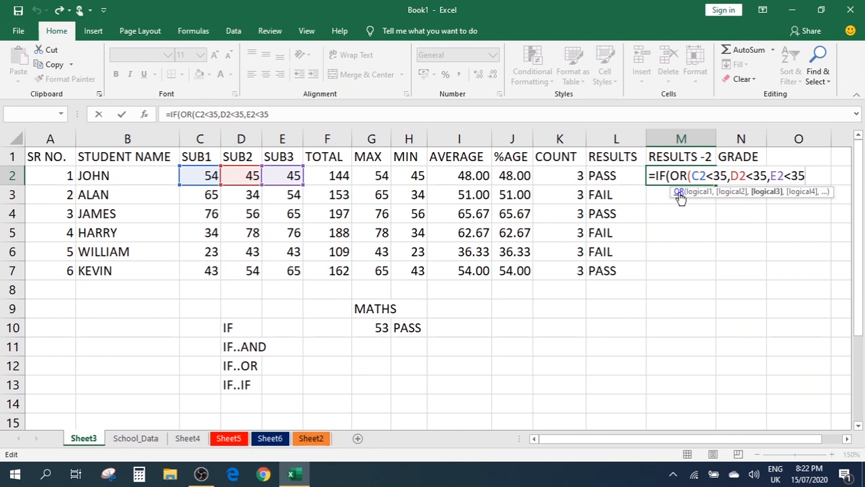
{"action": "type", "text": ")"}
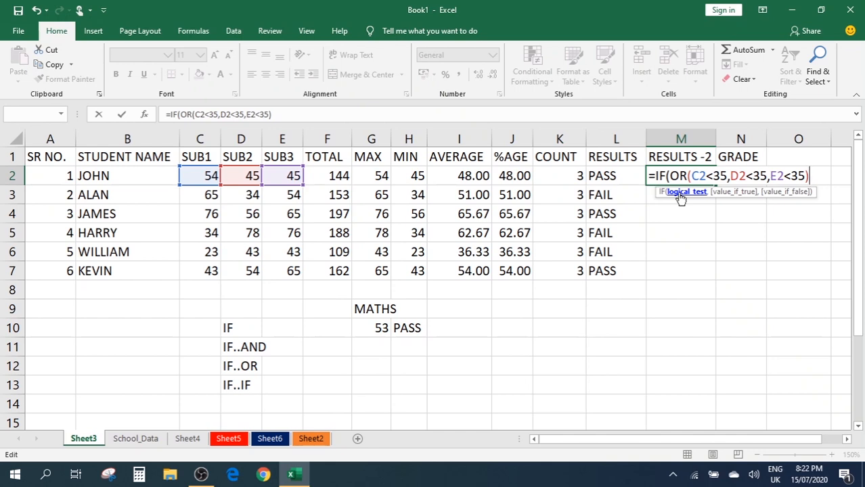
Complete the M2 formula with "FAIL" if true and "PASS" if false, accepting the proposed closing-parenthesis correction
{"action": "type", "text": ","}
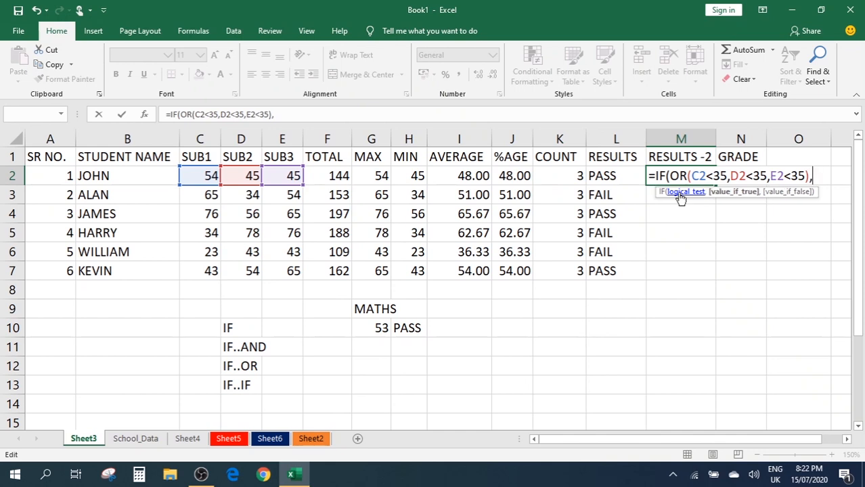
{"action": "type", "text": "\"FAIL\","}
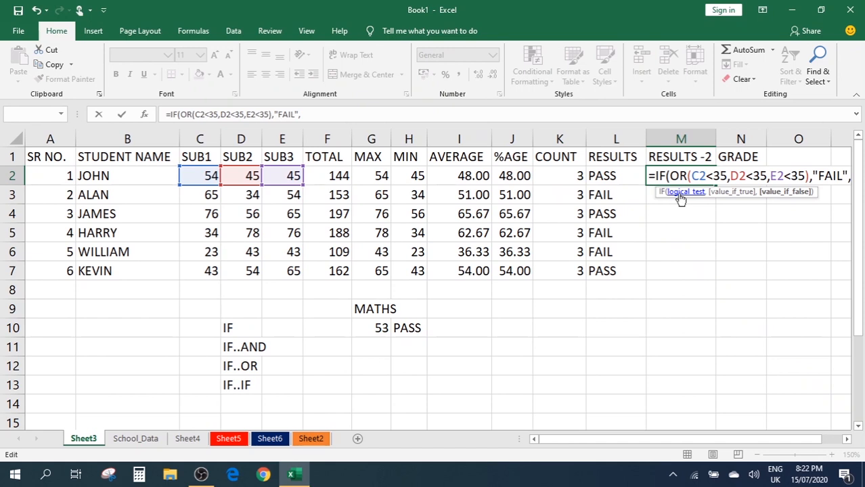
{"action": "type", "text": "\"PAS"}
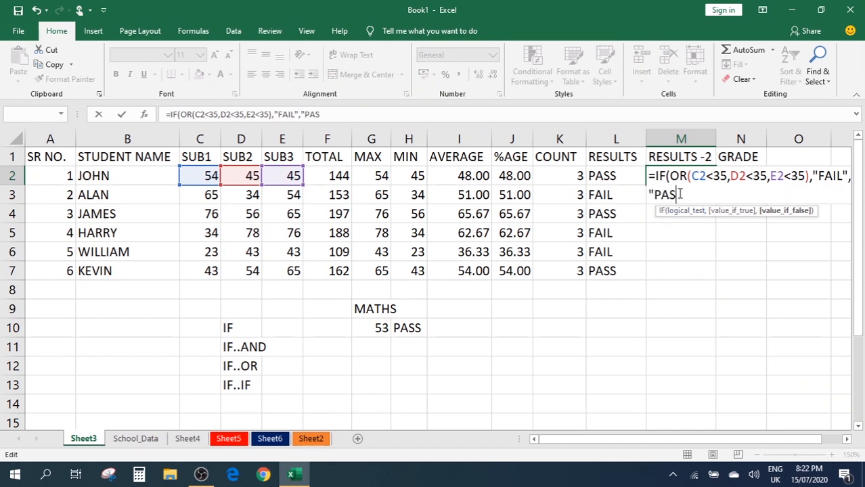
{"action": "type", "text": "S\""}
{"action": "key", "text": "Return"}
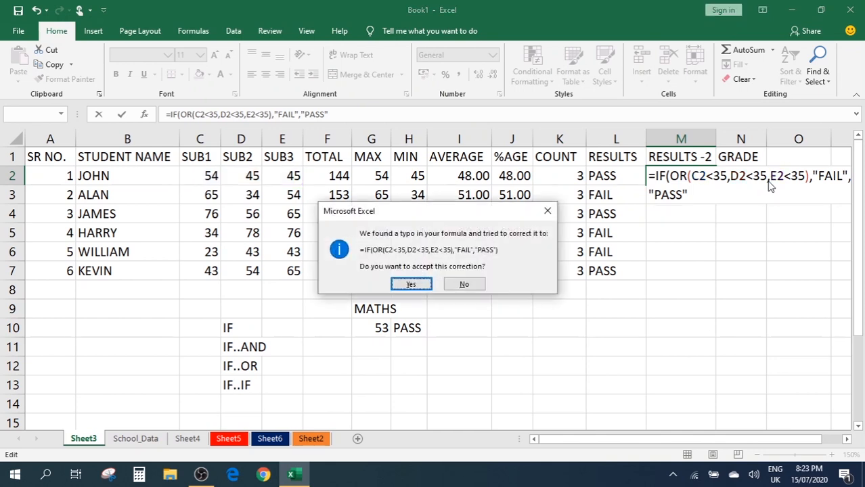
{"action": "left_click", "coordinate": [411, 284]}
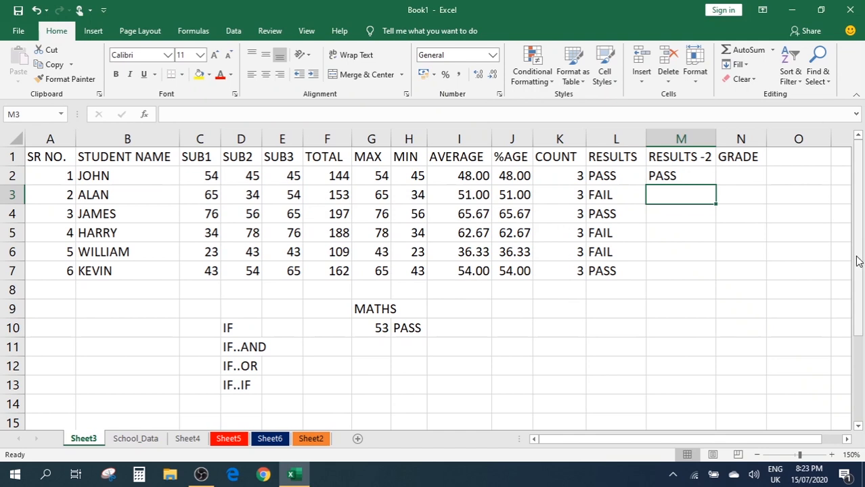
Fill the M2 formula down the RESULTS -2 column through M7
{"action": "left_click", "coordinate": [687, 177]}
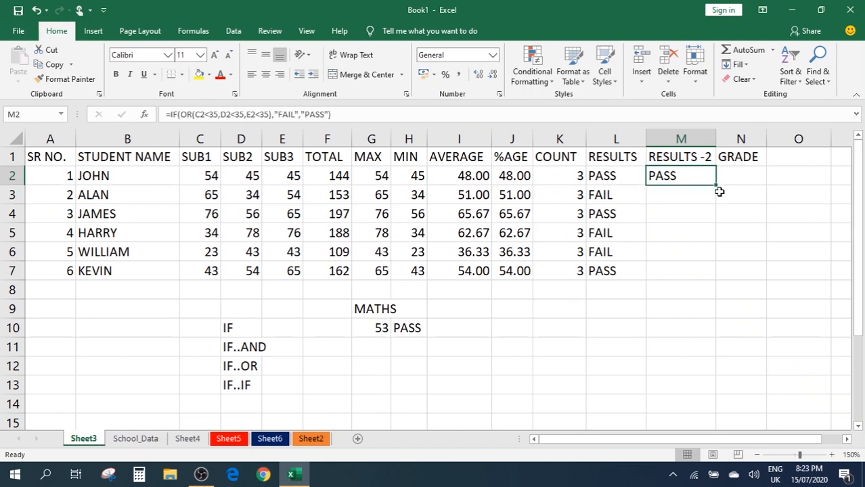
{"action": "double_click", "coordinate": [716, 186]}
{"action": "left_click", "coordinate": [739, 192]}
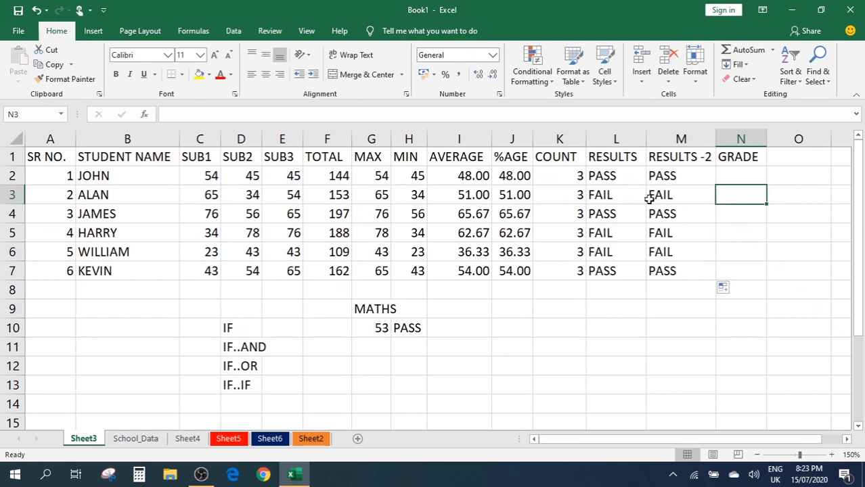
Compare the RESULTS values in L2:L7 with RESULTS -2 in M2:M7 and select the first GRADE cell, N2
{"action": "left_click", "coordinate": [612, 176]}
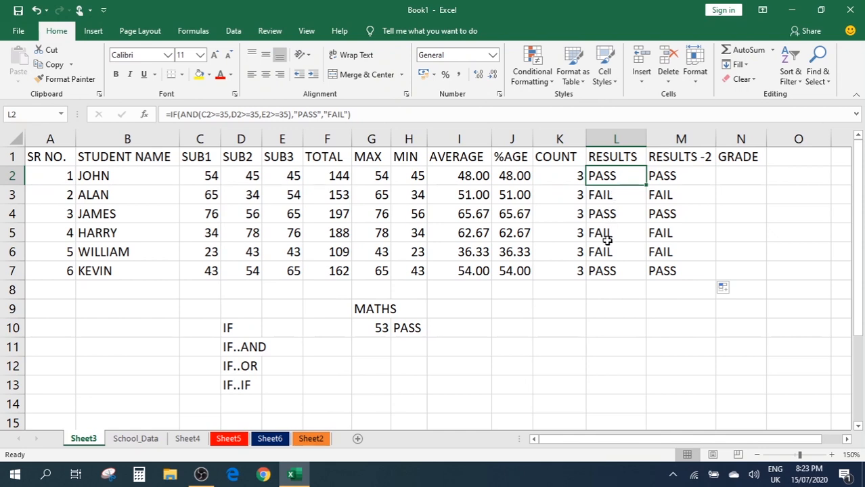
{"action": "left_click_drag", "start_coordinate": [607, 174], "coordinate": [608, 269]}
{"action": "left_click_drag", "start_coordinate": [682, 174], "coordinate": [685, 271]}
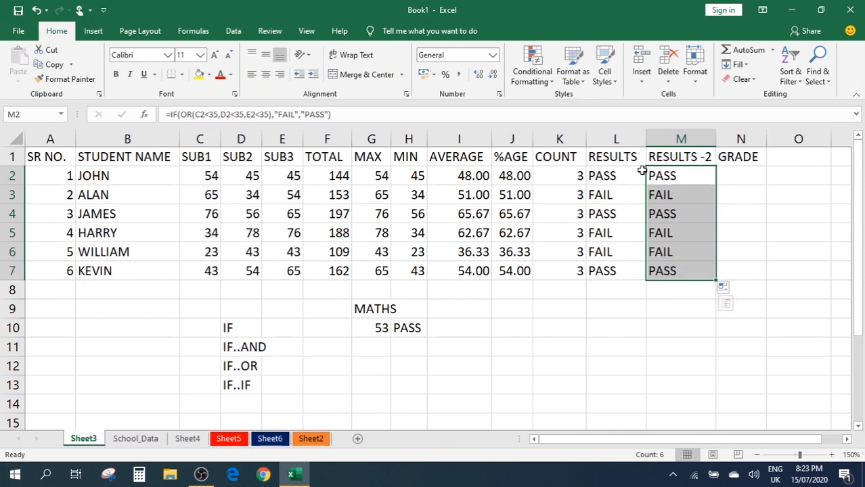
{"action": "left_click", "coordinate": [731, 180]}
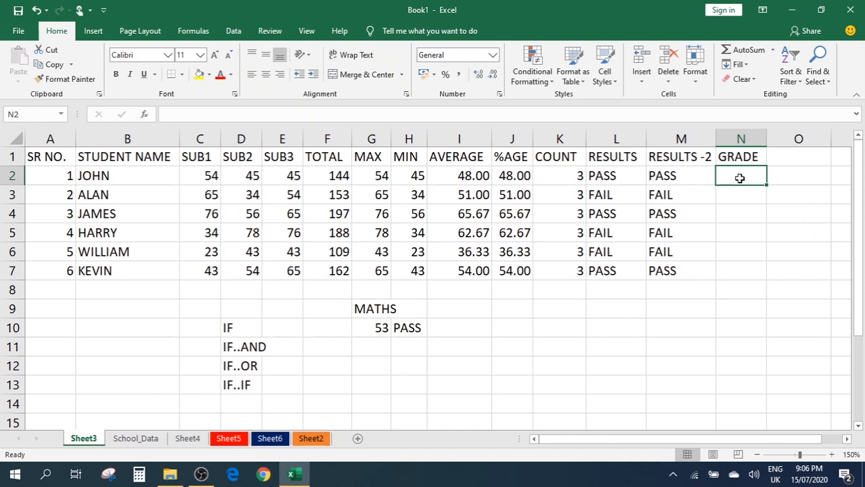
Start the GRADE formula in N2 with an IF that tests L2="FAIL" and returns "FAIL" when true
{"action": "type", "text": "="}
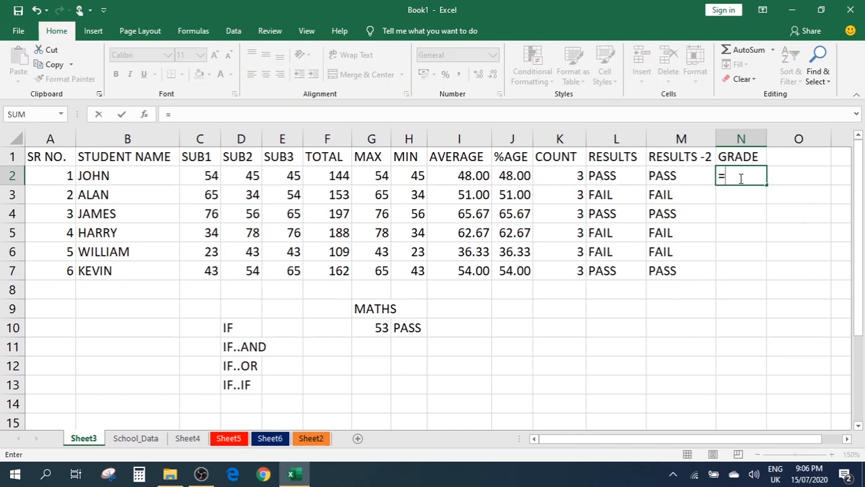
{"action": "type", "text": "IF("}
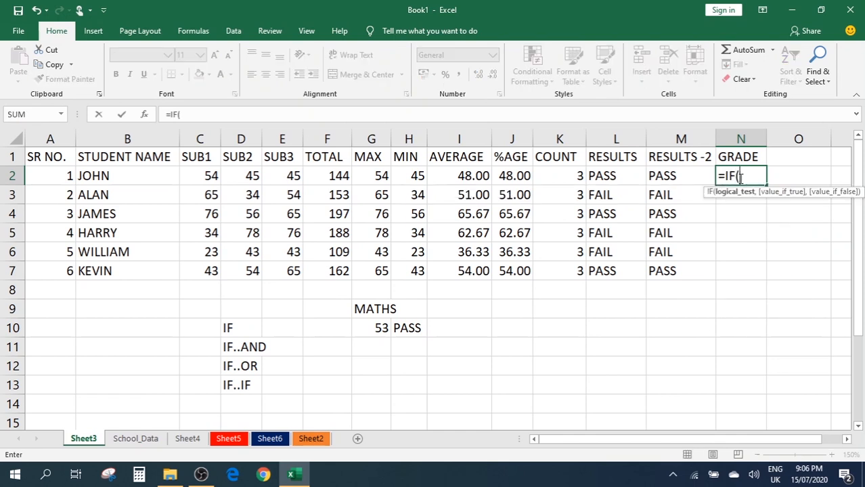
{"action": "left_click", "coordinate": [614, 179]}
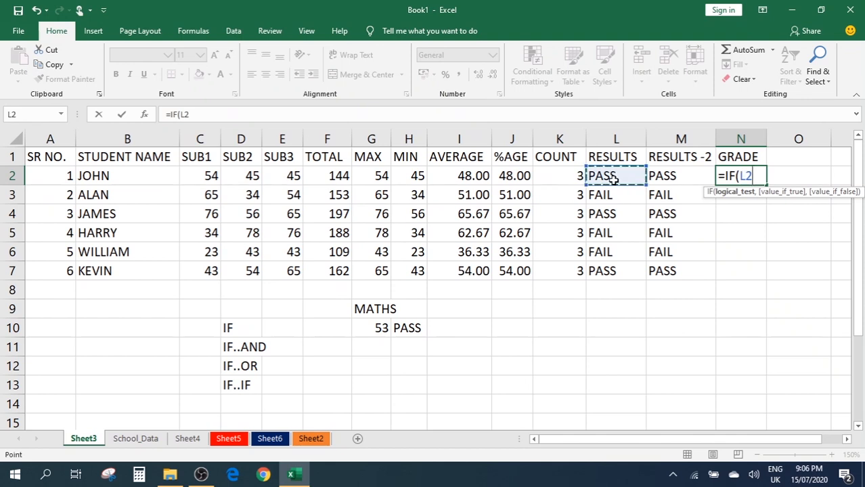
{"action": "type", "text": "="}
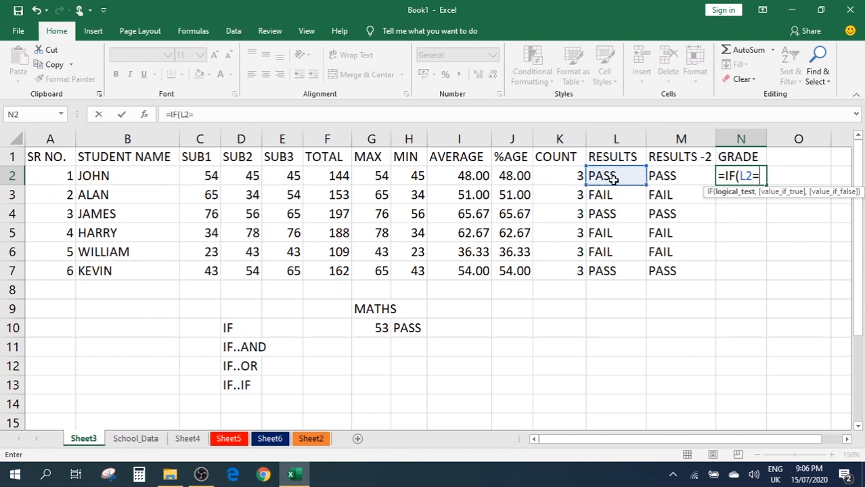
{"action": "type", "text": "\"FAIL"}
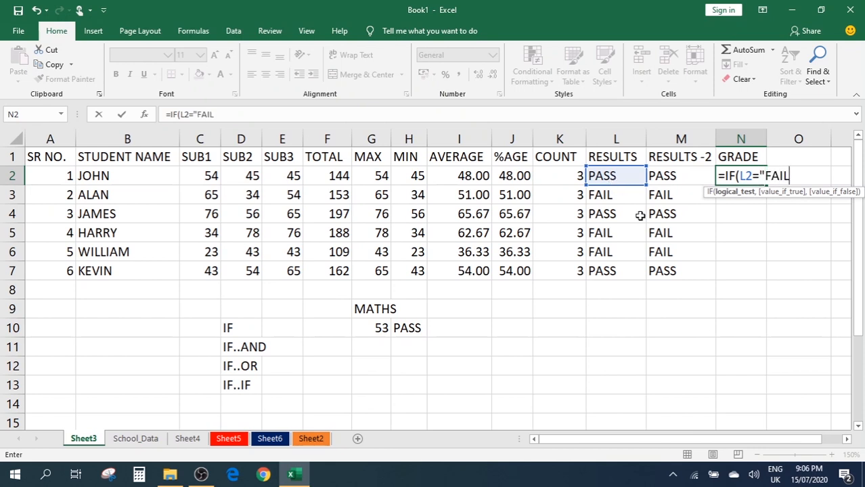
{"action": "type", "text": "\",\"FAIL"}
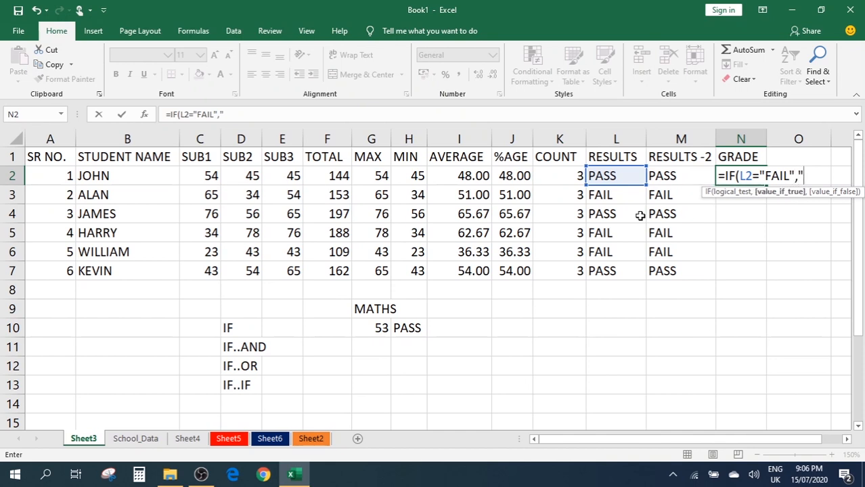
Decline the proposed formula correction, add the missing quotation mark after the second FAIL in N2, and commit the formula
{"action": "key", "text": "Return"}
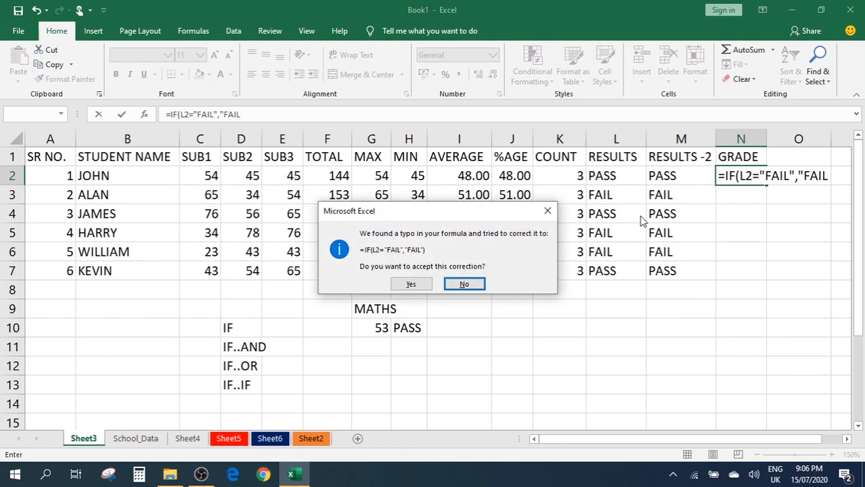
{"action": "left_click", "coordinate": [547, 211]}
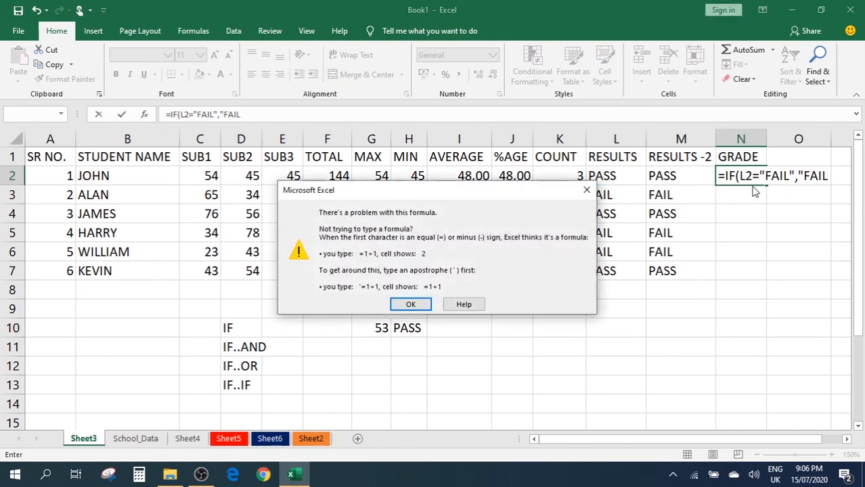
{"action": "left_click", "coordinate": [587, 190]}
{"action": "key", "text": "Right"}
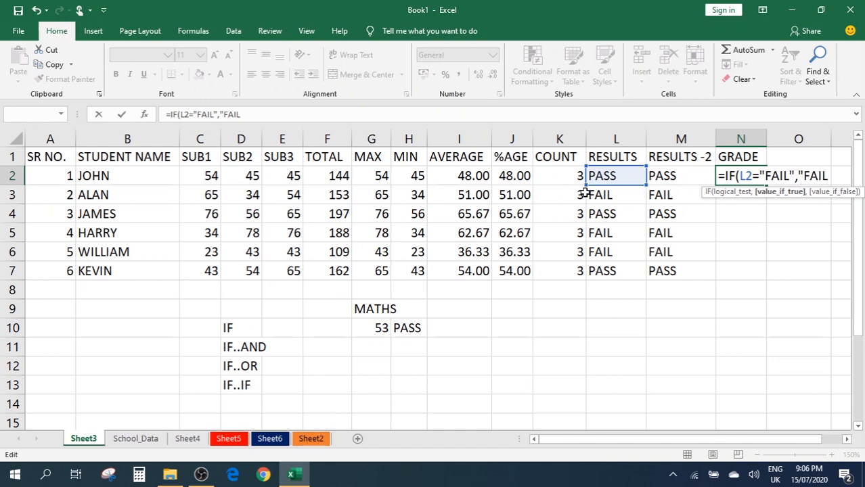
{"action": "type", "text": "\""}
{"action": "left_click", "coordinate": [585, 194]}
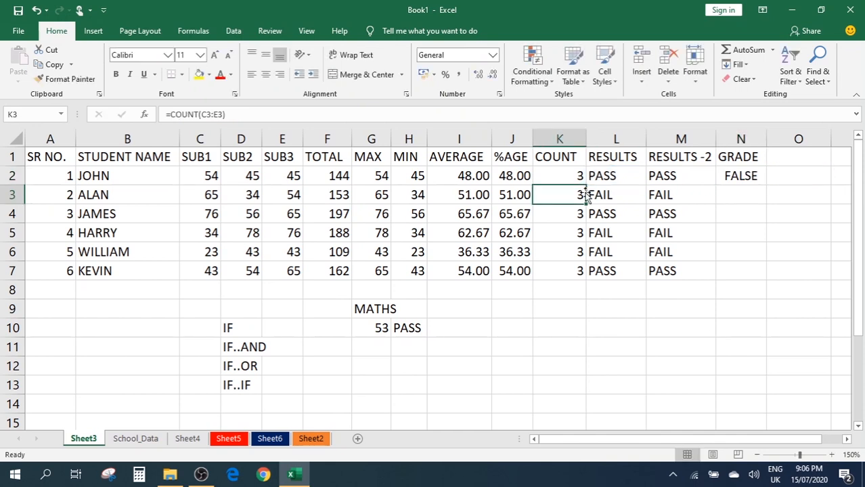
Reopen the N2 formula and replace its closing parenthesis with a nested IF as the value if false
{"action": "left_click", "coordinate": [753, 176]}
{"action": "double_click", "coordinate": [753, 175]}
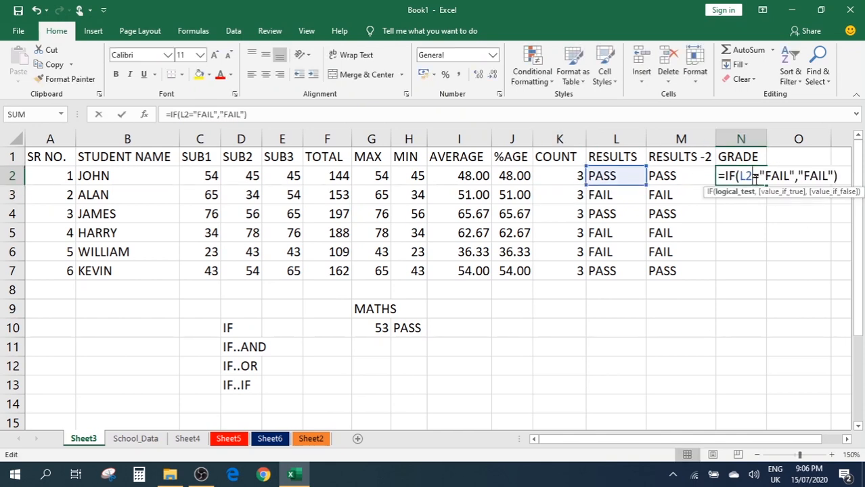
{"action": "left_click", "coordinate": [833, 179]}
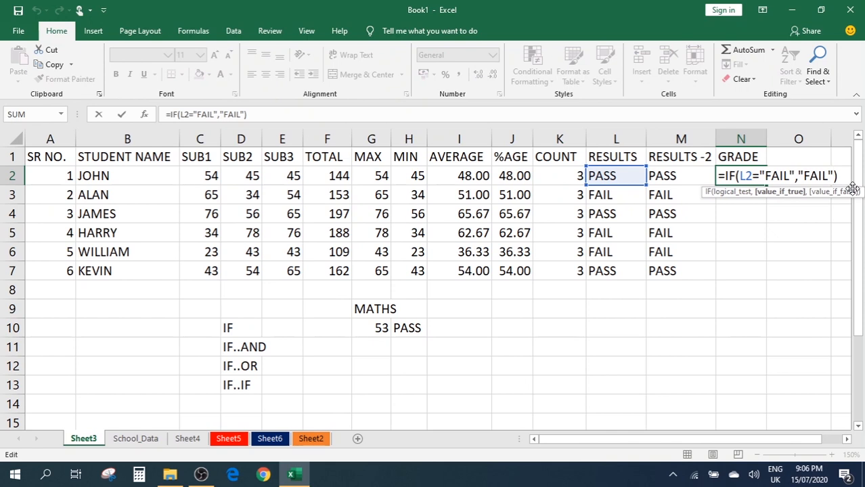
{"action": "key", "text": "Delete"}
{"action": "type", "text": ","}
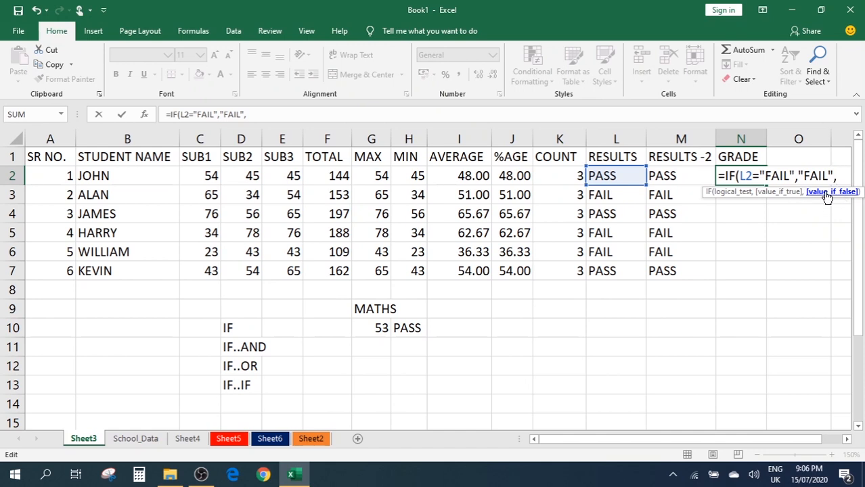
{"action": "type", "text": "IF("}
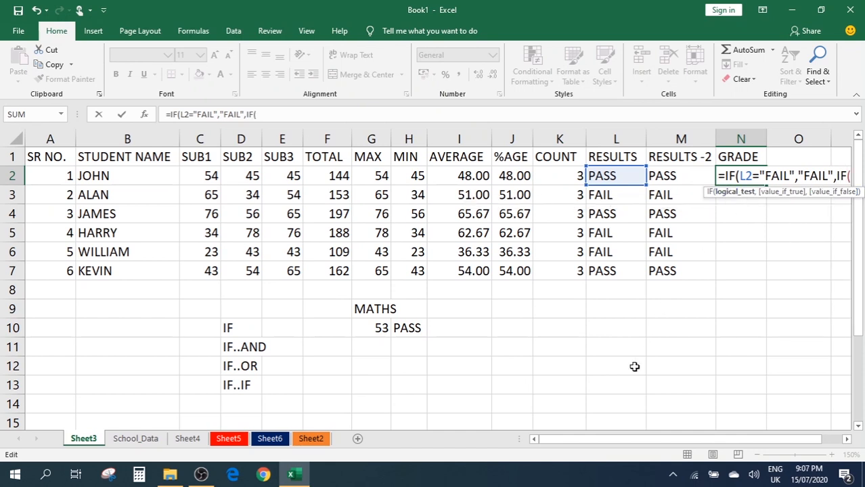
Give the nested IF in N2 the condition J2>=70 and the value A if true
{"action": "left_click_drag", "start_coordinate": [629, 436], "coordinate": [649, 436]}
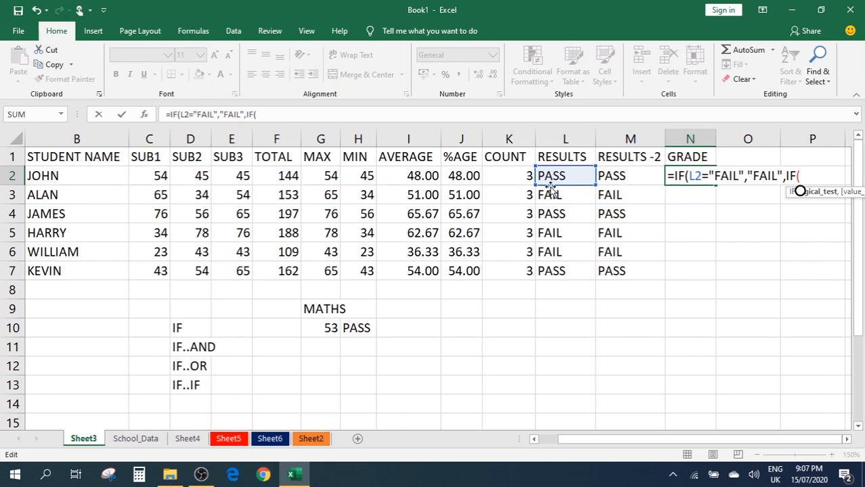
{"action": "left_click", "coordinate": [457, 176]}
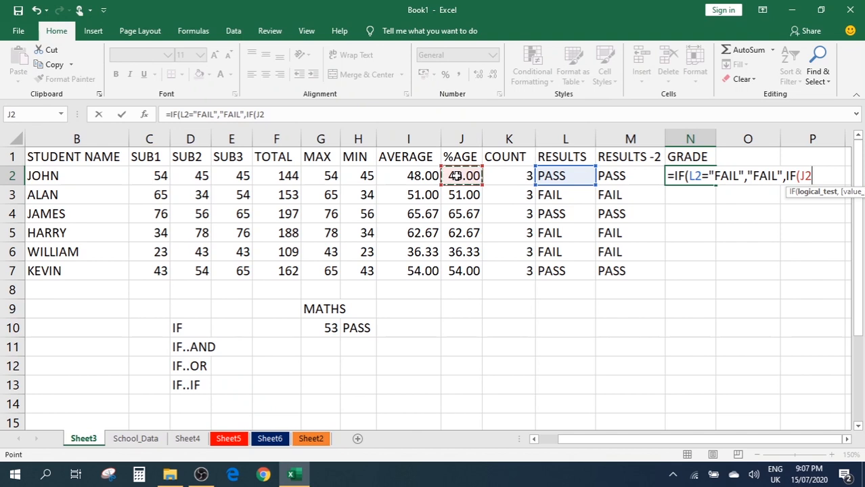
{"action": "type", "text": ">"}
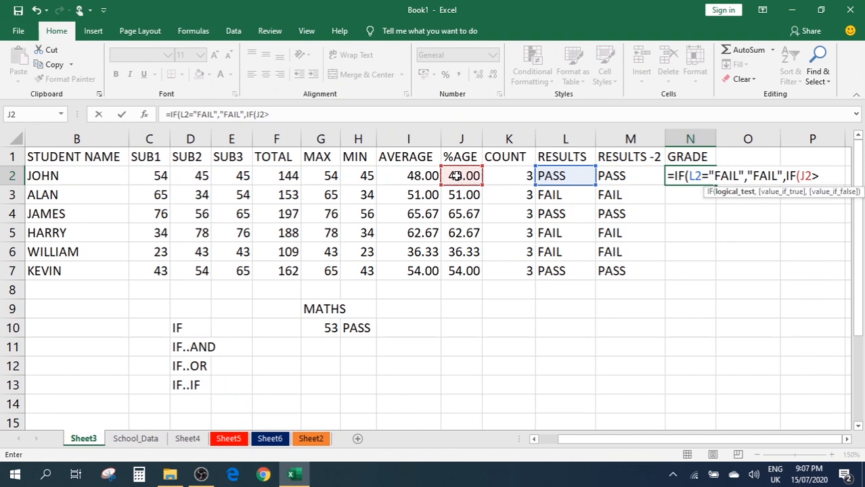
{"action": "type", "text": "=70,\""}
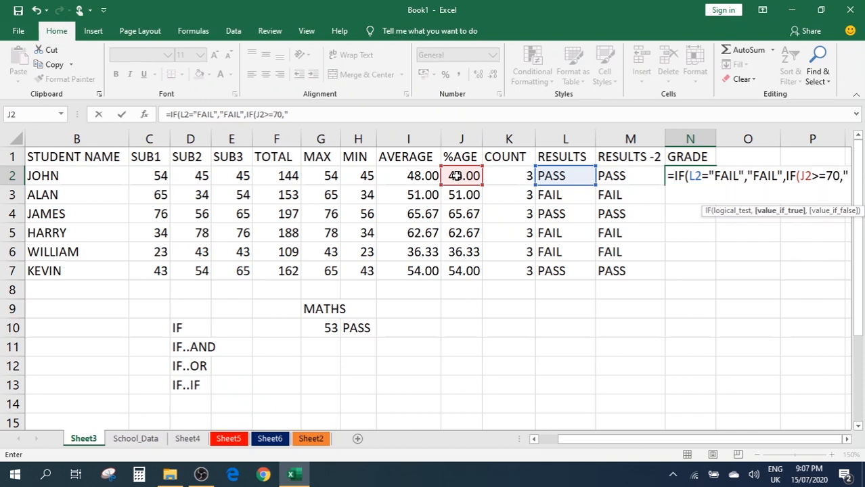
{"action": "type", "text": "a\""}
{"action": "key", "text": "BackSpace"}
{"action": "key", "text": "BackSpace"}
{"action": "key", "text": "BackSpace"}
{"action": "type", "text": "A\""}
Decline the proposed correction, restore the missing quotation mark before A in N2, and add a comma after "A"
{"action": "key", "text": "Return"}
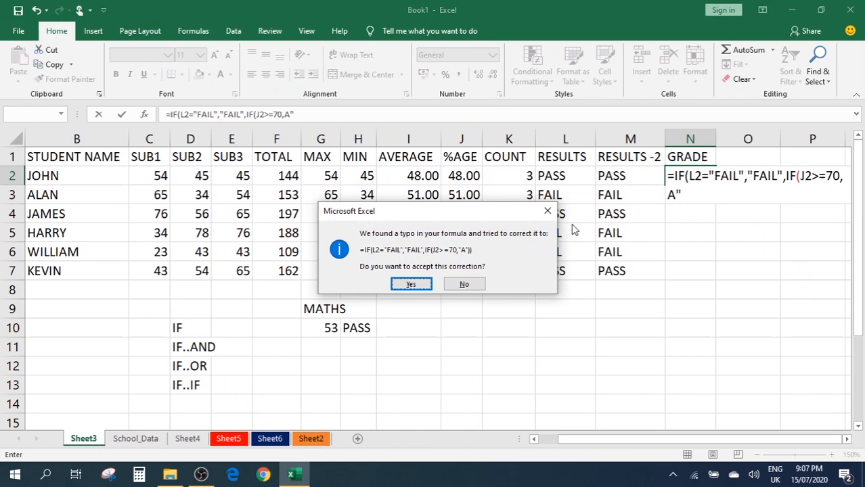
{"action": "left_click", "coordinate": [547, 211]}
{"action": "left_click", "coordinate": [587, 190]}
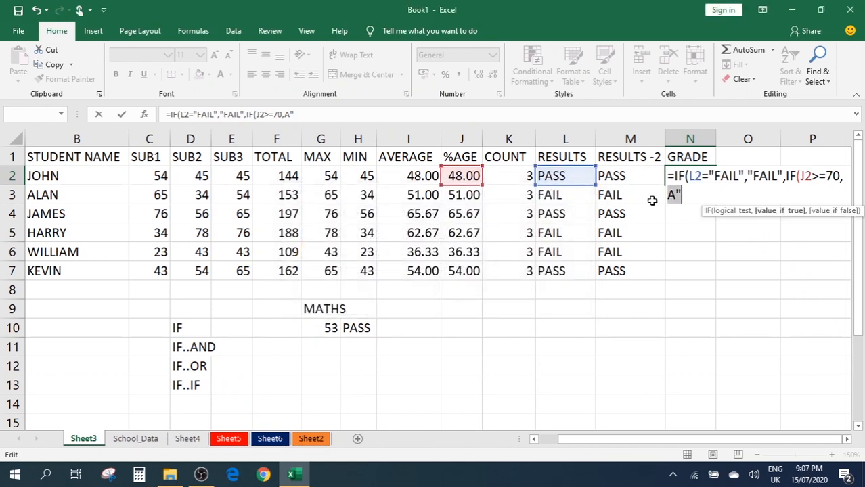
{"action": "key", "text": "Left"}
{"action": "key", "text": "Left"}
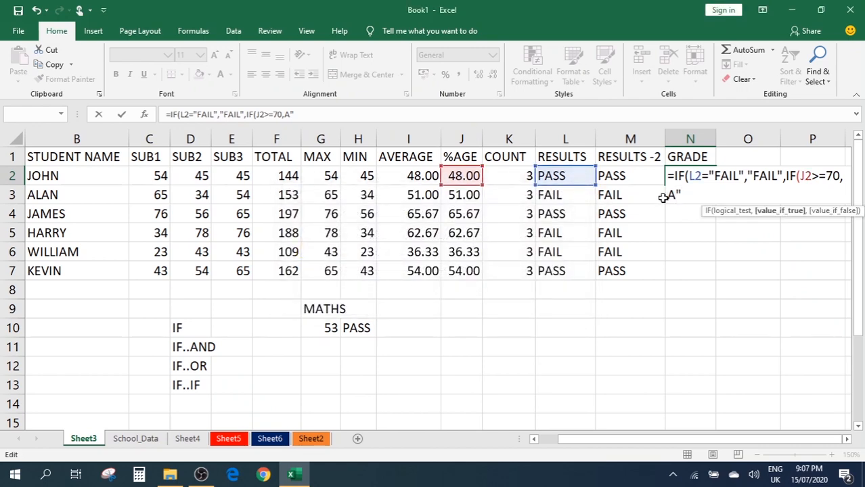
{"action": "type", "text": "\","}
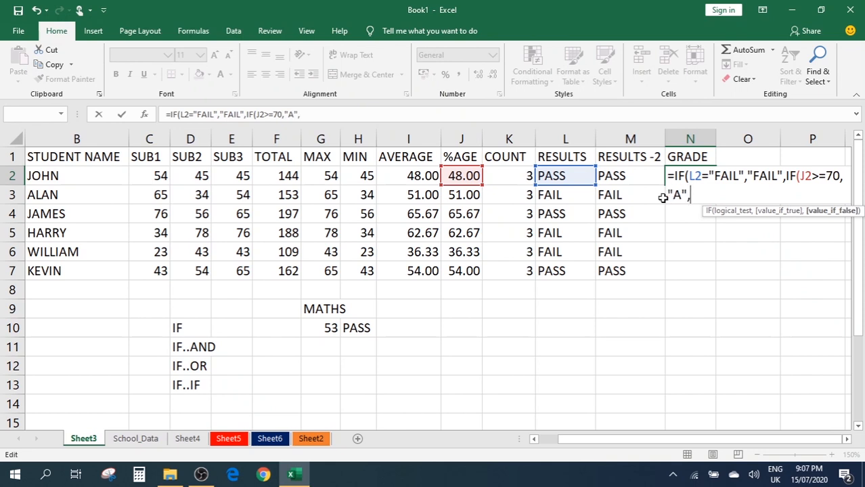
Nest another IF in the N2 formula that returns "B" when J2>=60, ending with a comma
{"action": "type", "text": "I"}
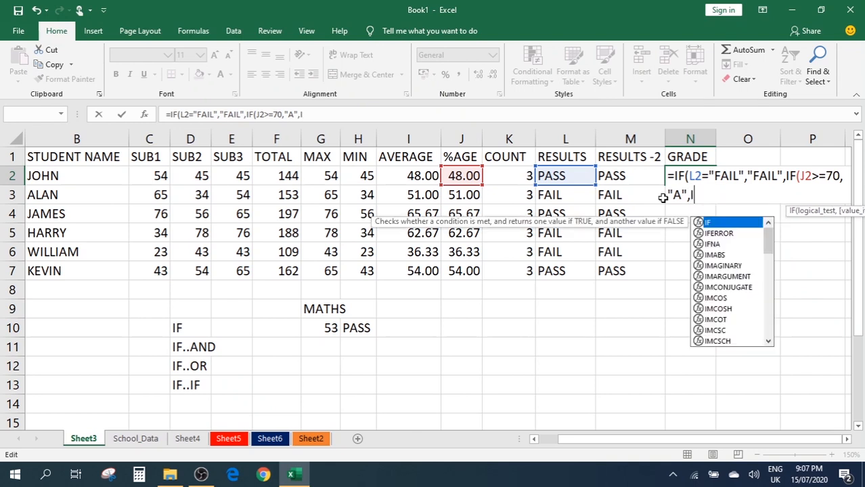
{"action": "type", "text": "F("}
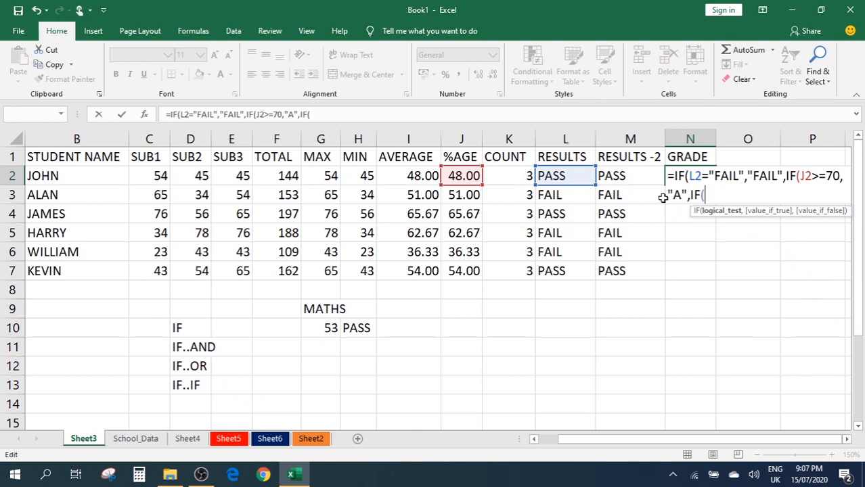
{"action": "left_click", "coordinate": [463, 176]}
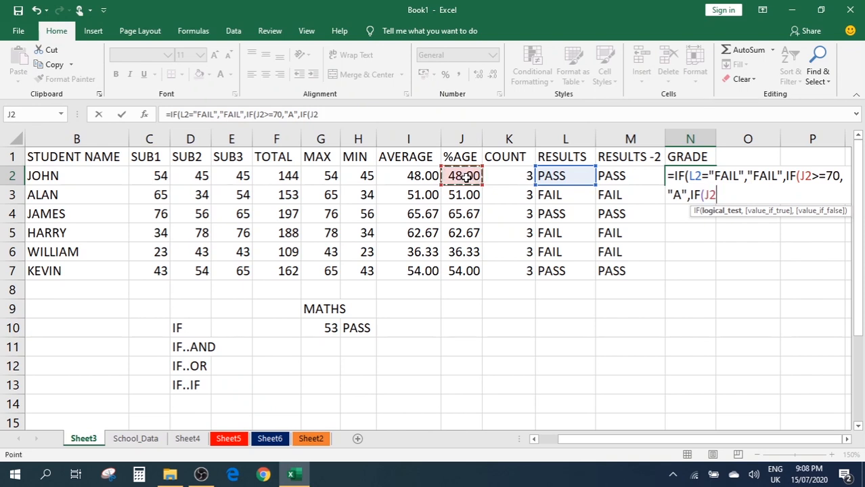
{"action": "type", "text": ">="}
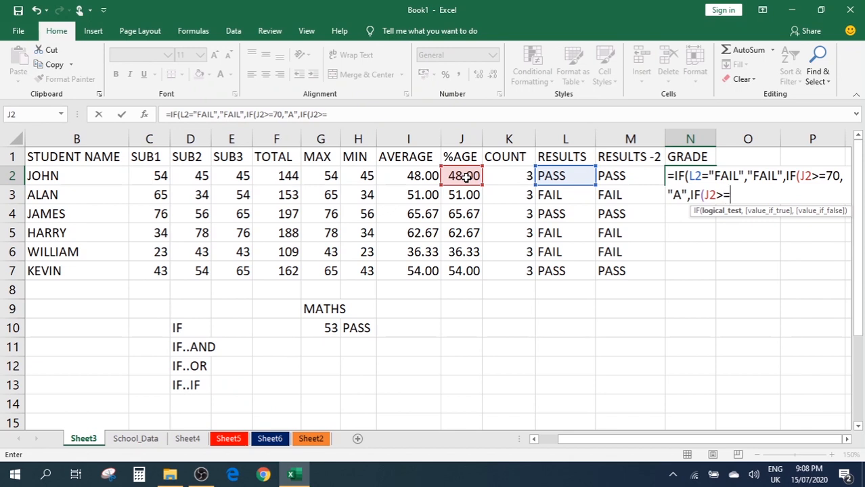
{"action": "type", "text": "60,"}
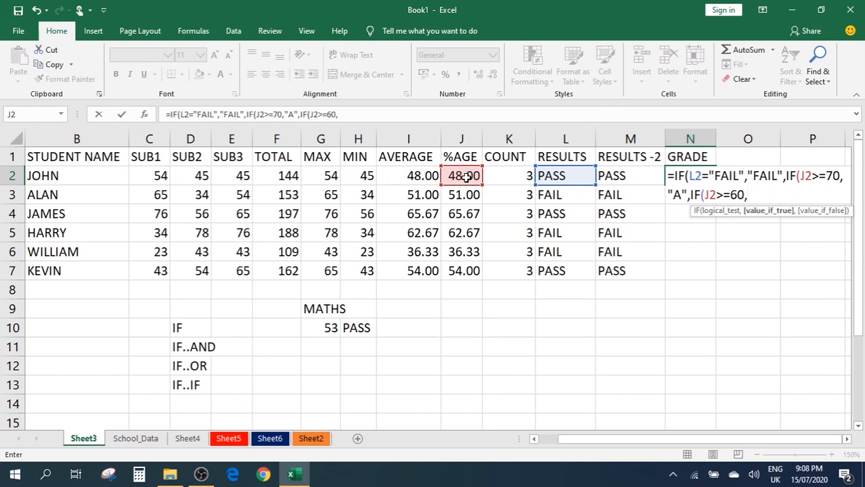
{"action": "type", "text": "\"b\""}
{"action": "key", "text": "BackSpace"}
{"action": "key", "text": "BackSpace"}
{"action": "type", "text": "B\","}
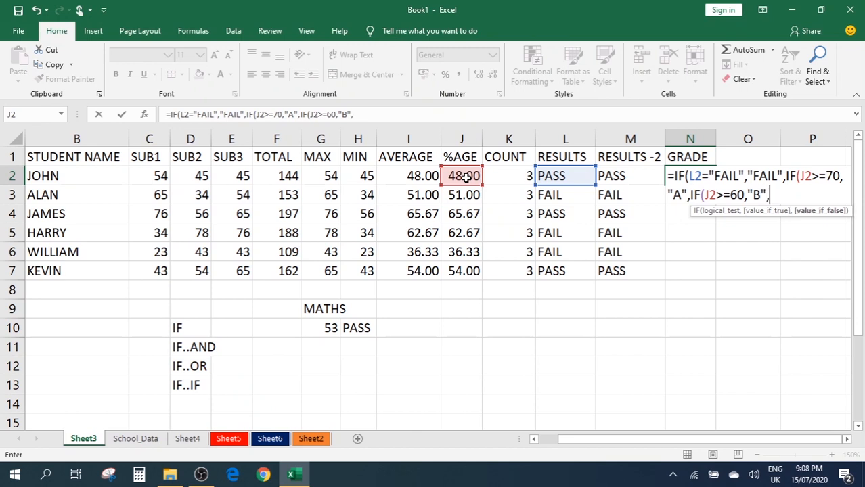
Nest an IF in the N2 formula that returns "C" when J2>=50, followed by another IF
{"action": "type", "text": "IF("}
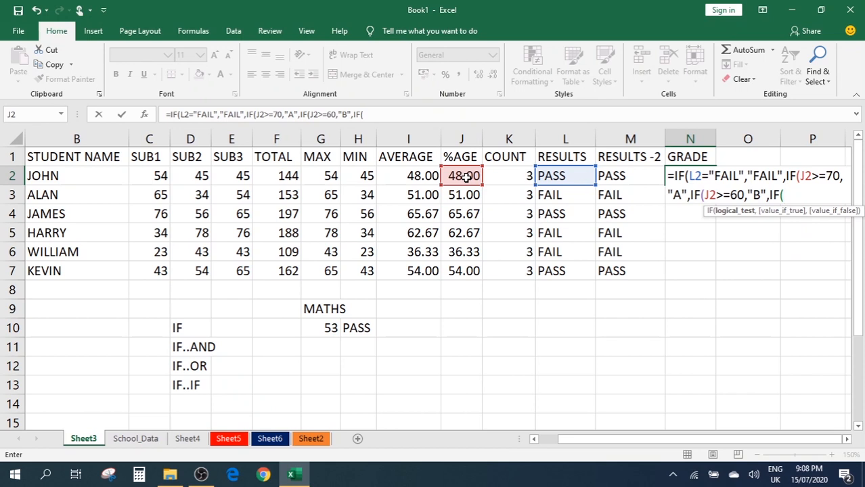
{"action": "left_click", "coordinate": [447, 175]}
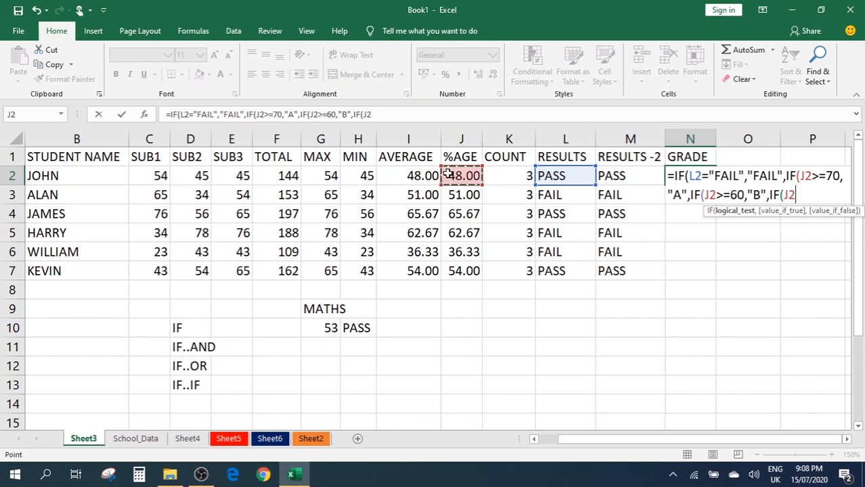
{"action": "type", "text": ">=50"}
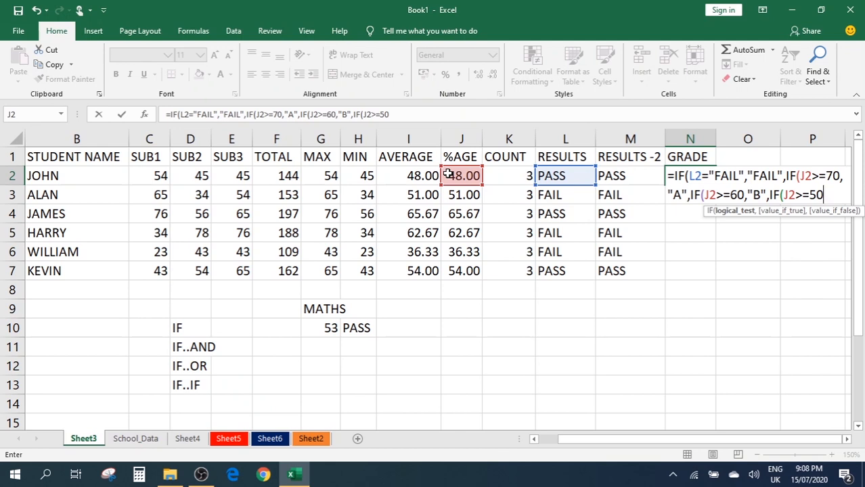
{"action": "type", "text": ","}
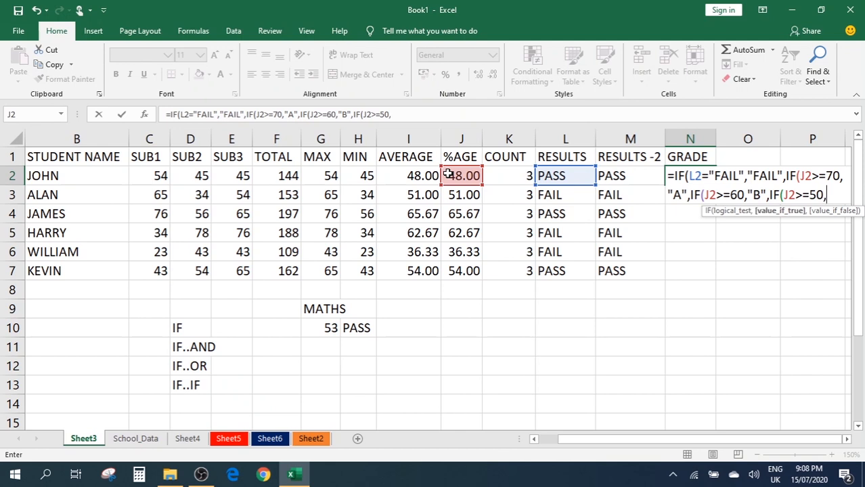
{"action": "type", "text": "\"C\",IF"}
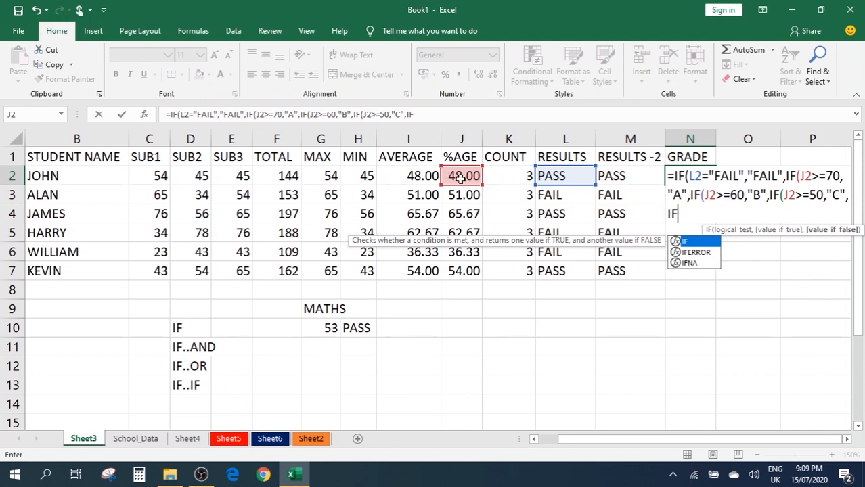
Dismiss the parenthesis errors and add the missing opening parenthesis after the last IF in the N2 formula
{"action": "left_click", "coordinate": [461, 179]}
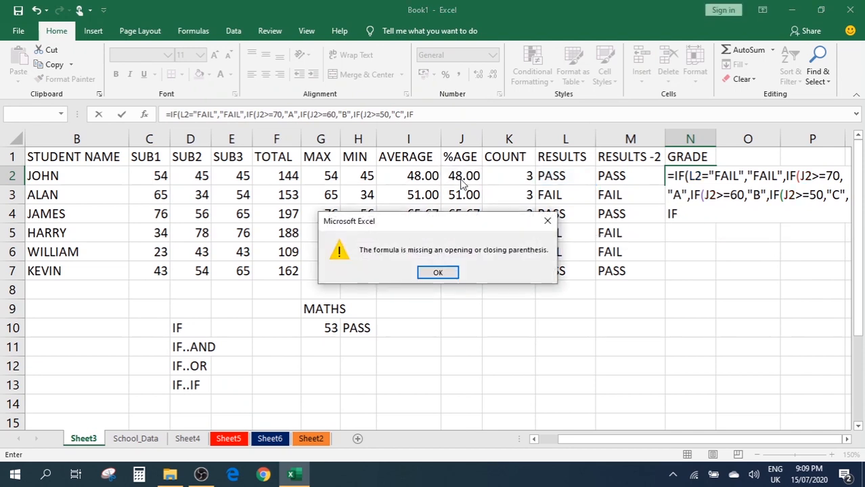
{"action": "left_click", "coordinate": [545, 222]}
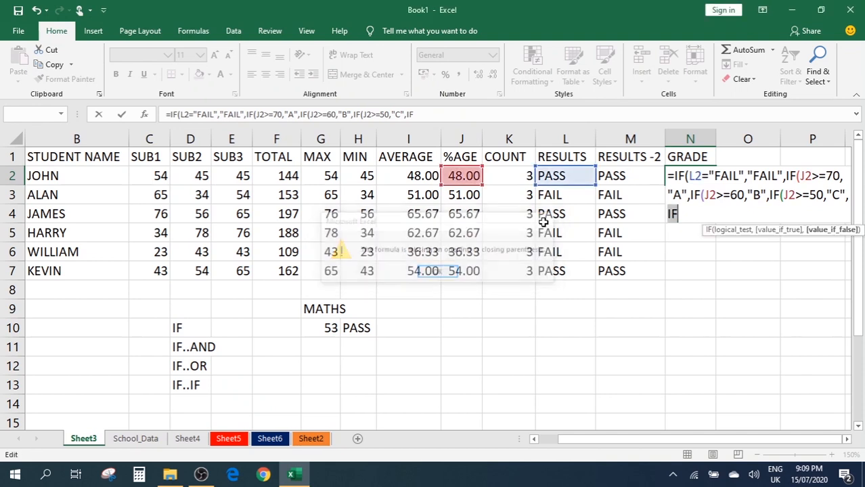
{"action": "left_click", "coordinate": [677, 229]}
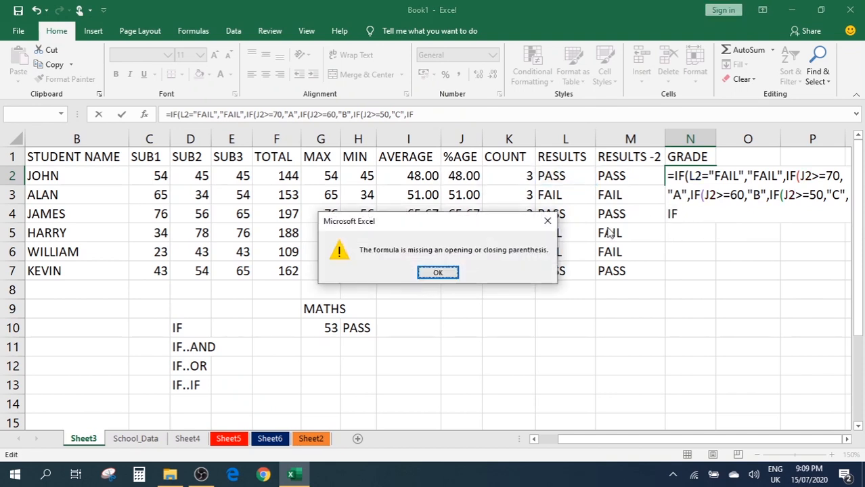
{"action": "left_click", "coordinate": [547, 224]}
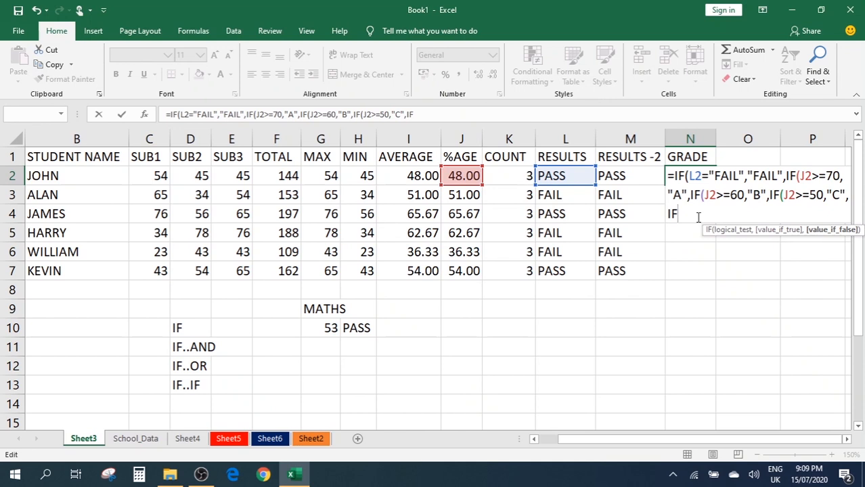
{"action": "key", "text": "BackSpace"}
{"action": "type", "text": "F("}
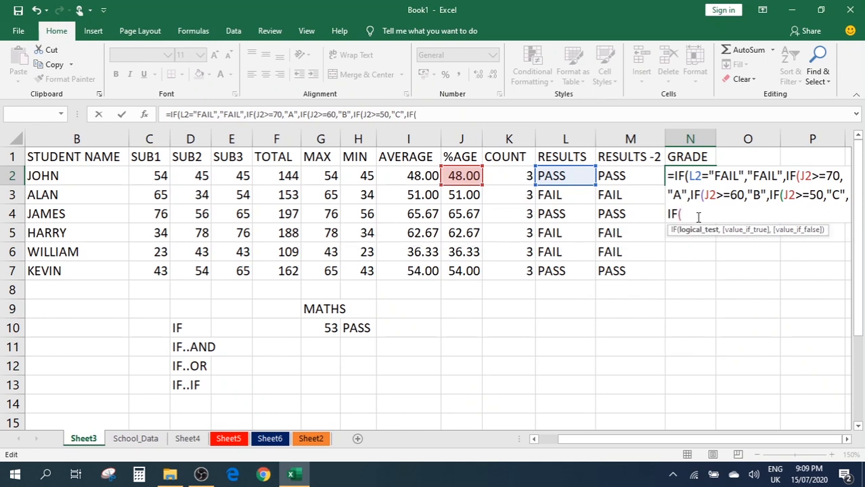
Complete the last IF in N2 with the condition J2>=35 and the value "D", accepting the proposed closing-parenthesis correction
{"action": "left_click", "coordinate": [459, 180]}
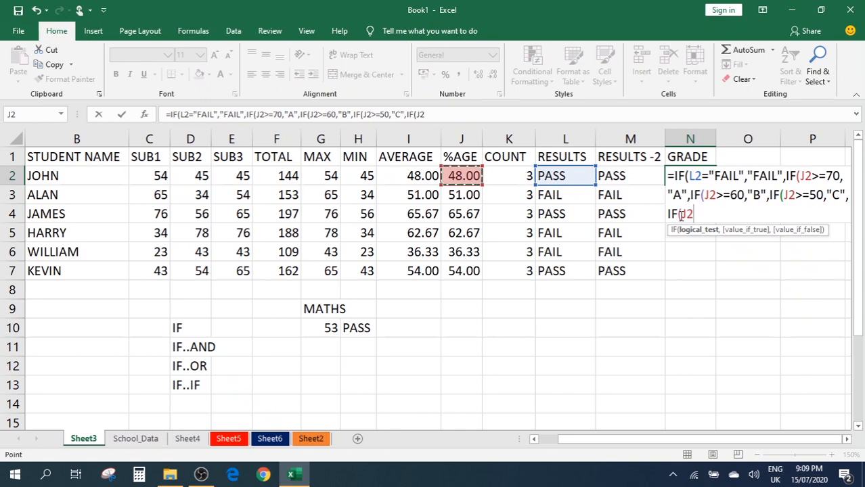
{"action": "type", "text": ">=35"}
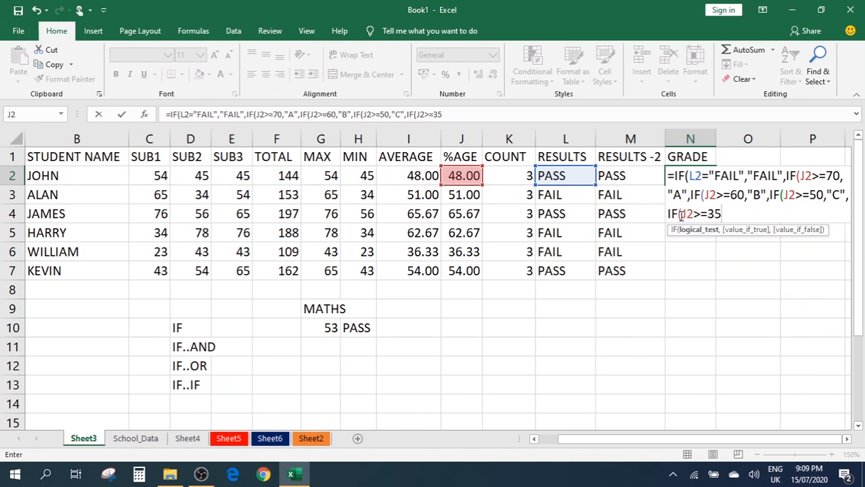
{"action": "type", "text": ","}
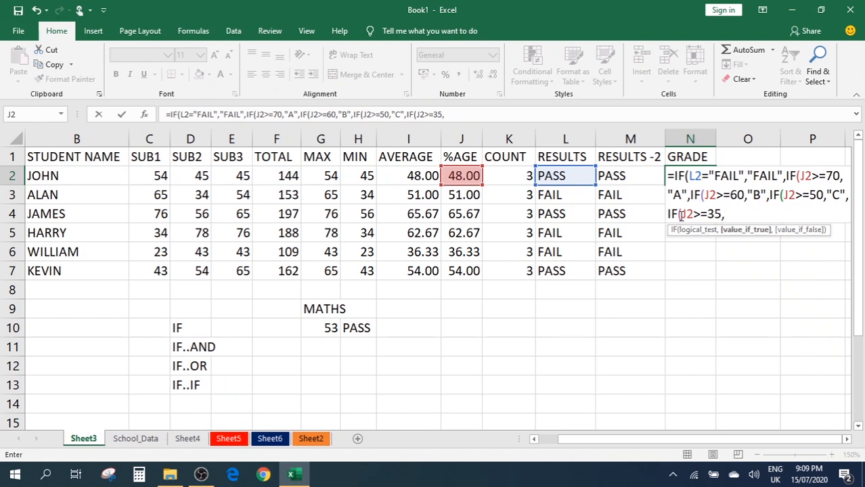
{"action": "type", "text": "d"}
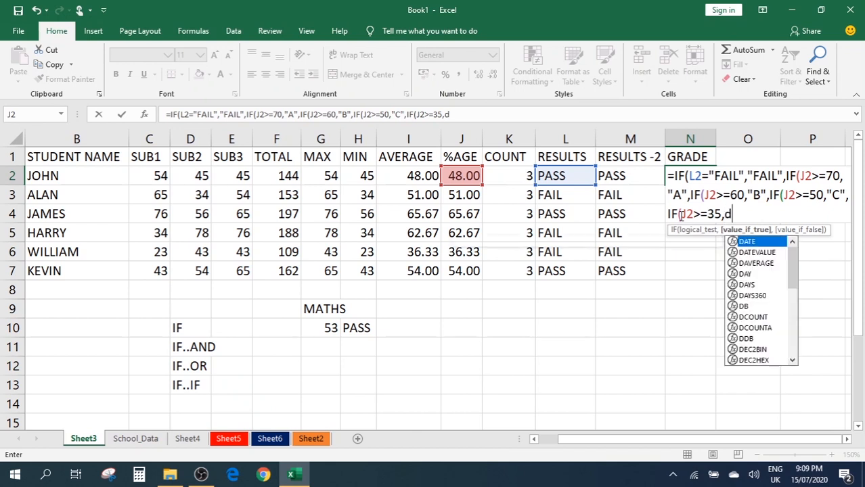
{"action": "key", "text": "BackSpace"}
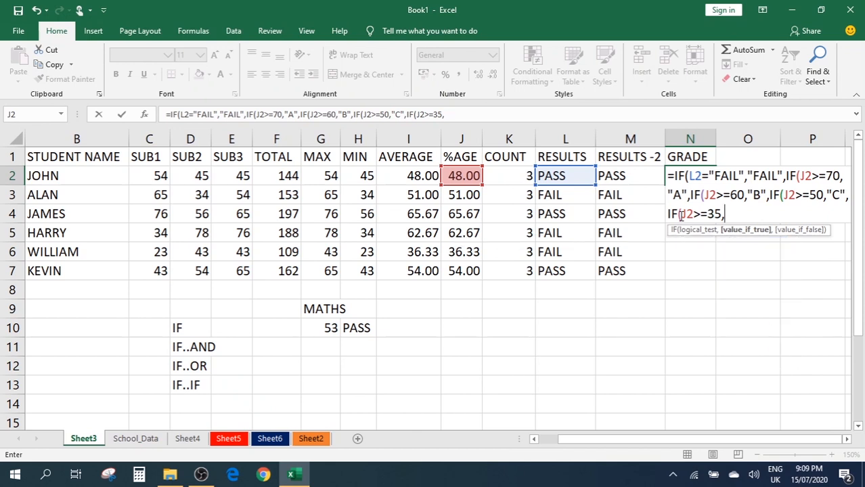
{"action": "type", "text": "\"D"}
{"action": "key", "text": "Return"}
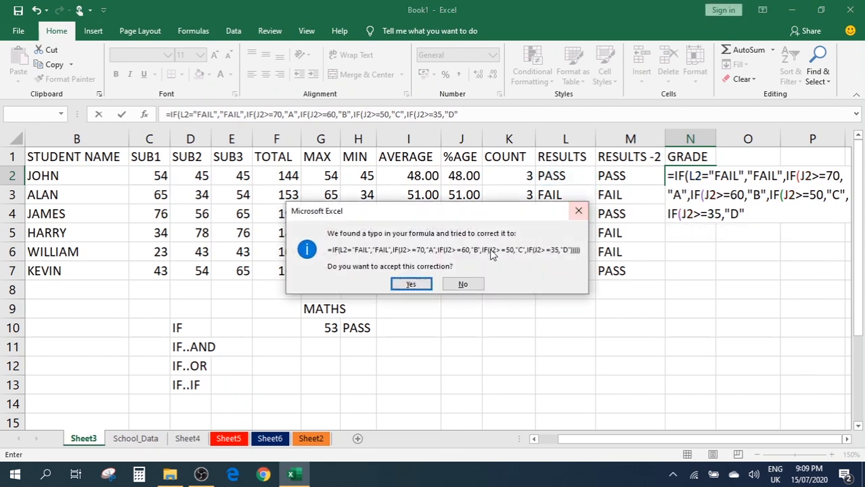
{"action": "left_click", "coordinate": [409, 285]}
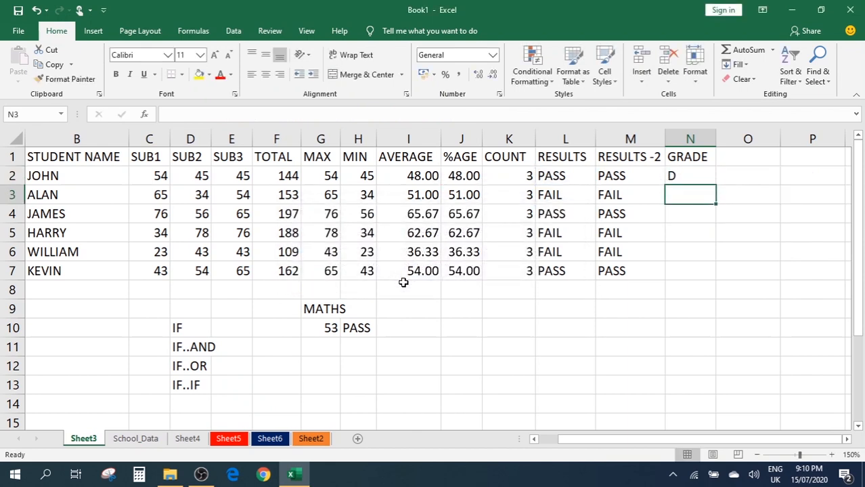
Fill the GRADE formula from N2 down to N7 after comparing its result with the percentage in J2
{"action": "left_click", "coordinate": [694, 175]}
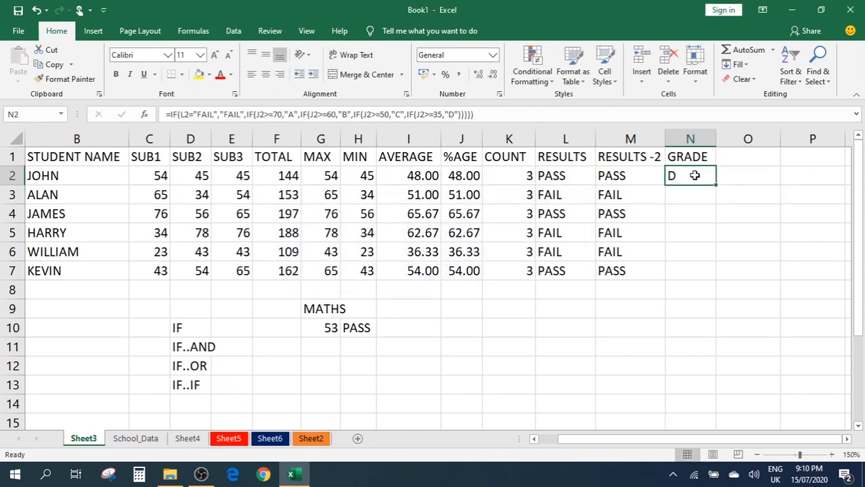
{"action": "left_click", "coordinate": [465, 174]}
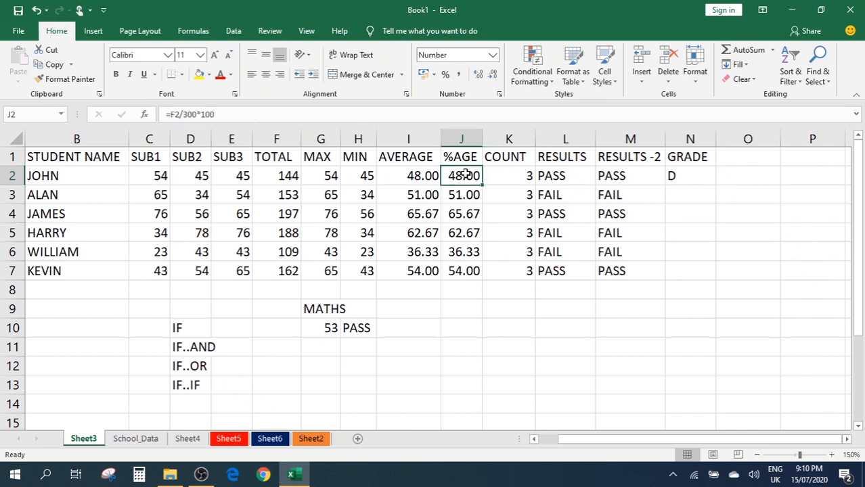
{"action": "left_click", "coordinate": [691, 175]}
{"action": "double_click", "coordinate": [717, 186]}
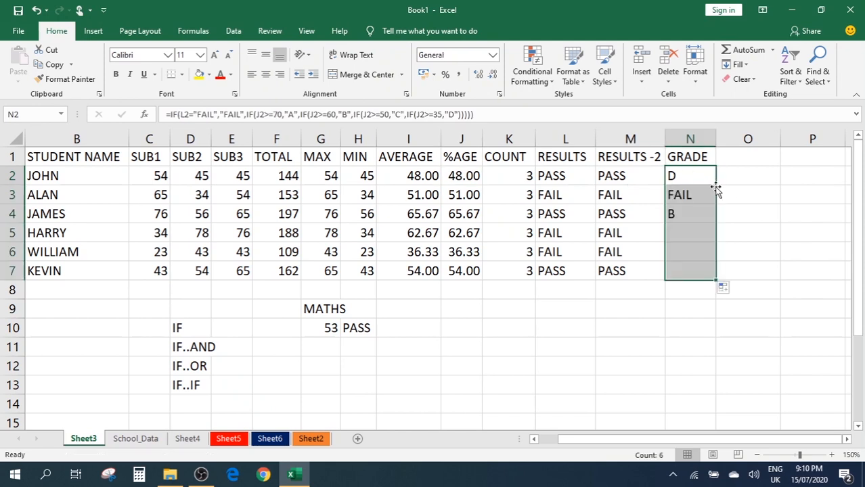
Inspect the filled GRADE formulas for the failing and passing students in N3 to N7
{"action": "left_click", "coordinate": [694, 195]}
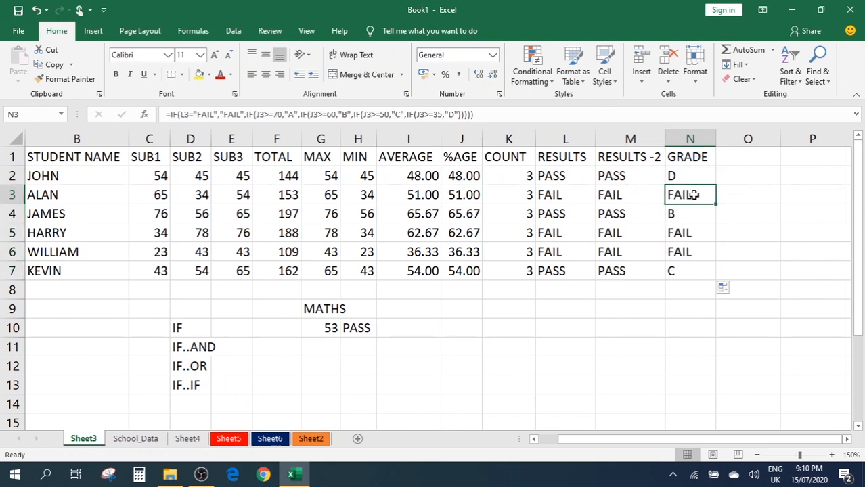
{"action": "left_click", "coordinate": [680, 234]}
{"action": "left_click", "coordinate": [680, 252]}
{"action": "left_click", "coordinate": [673, 215]}
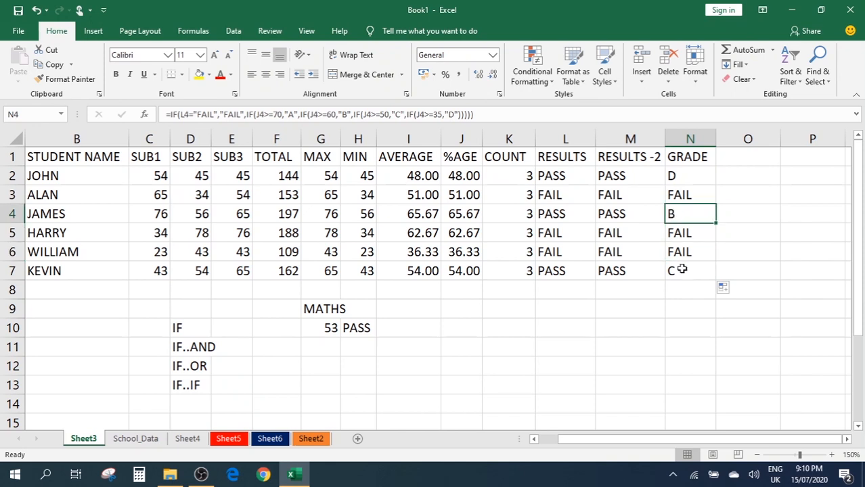
{"action": "left_click", "coordinate": [681, 270]}
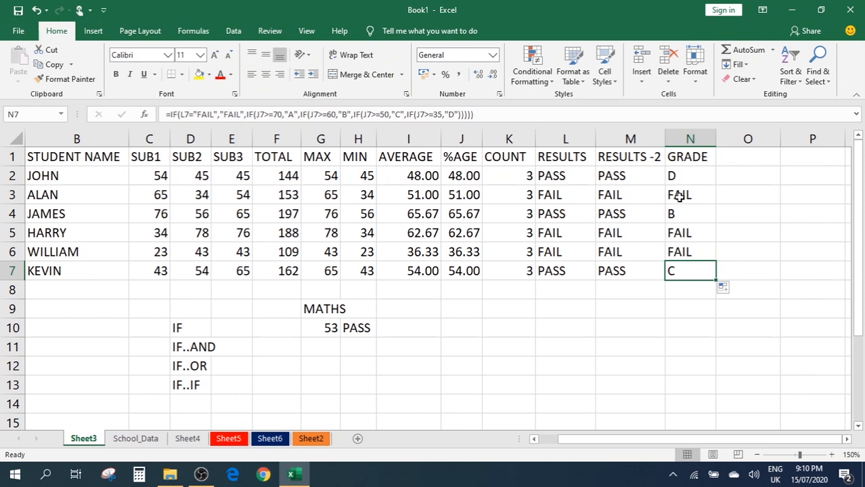
Change the marks of the student in row 3 to SUB1 98, SUB2 87 and SUB3 88
{"action": "left_click", "coordinate": [679, 196]}
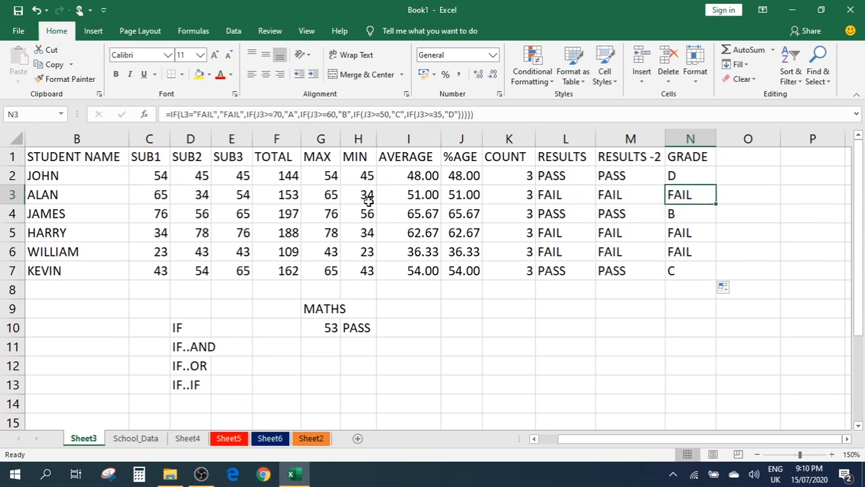
{"action": "left_click", "coordinate": [163, 195]}
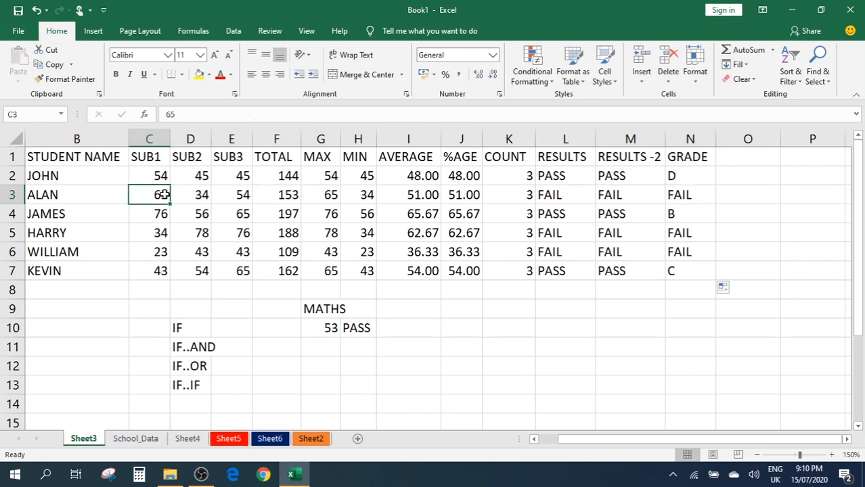
{"action": "type", "text": "98"}
{"action": "left_click", "coordinate": [199, 196]}
{"action": "type", "text": "87"}
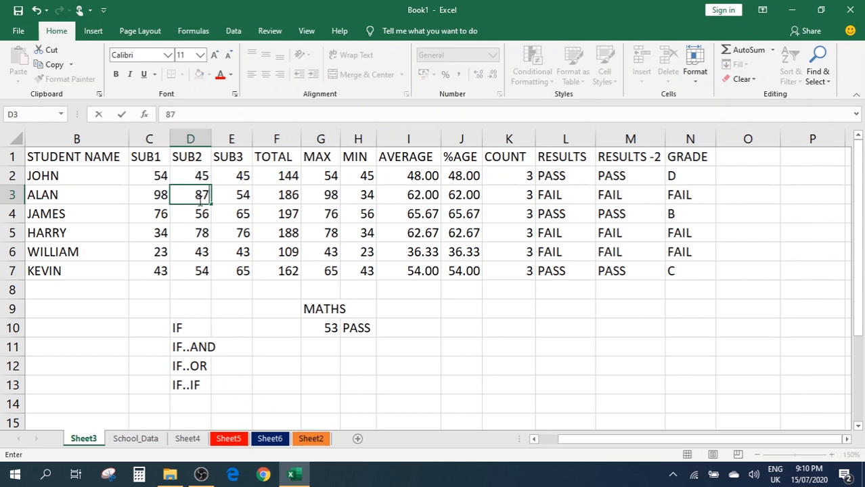
{"action": "left_click", "coordinate": [237, 197]}
{"action": "type", "text": "88"}
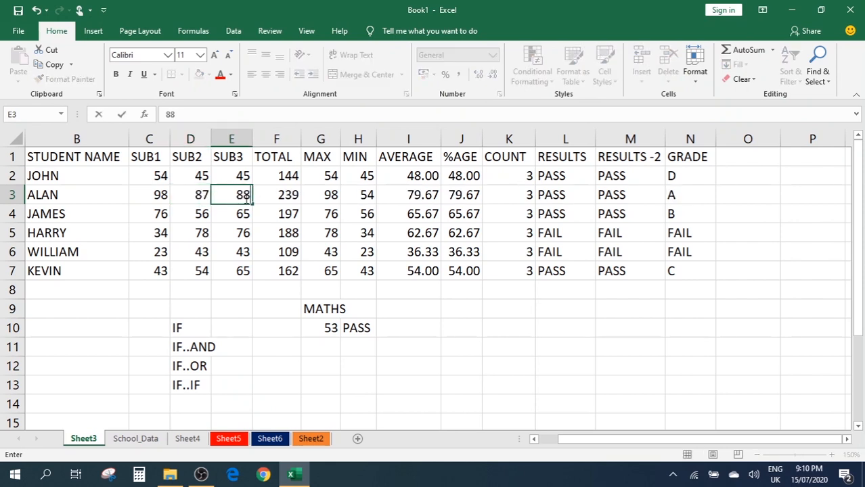
{"action": "left_click", "coordinate": [296, 237]}
Check the result, grade and percentage in row 3, along with the whole GRADE column N2:N7
{"action": "left_click", "coordinate": [612, 198]}
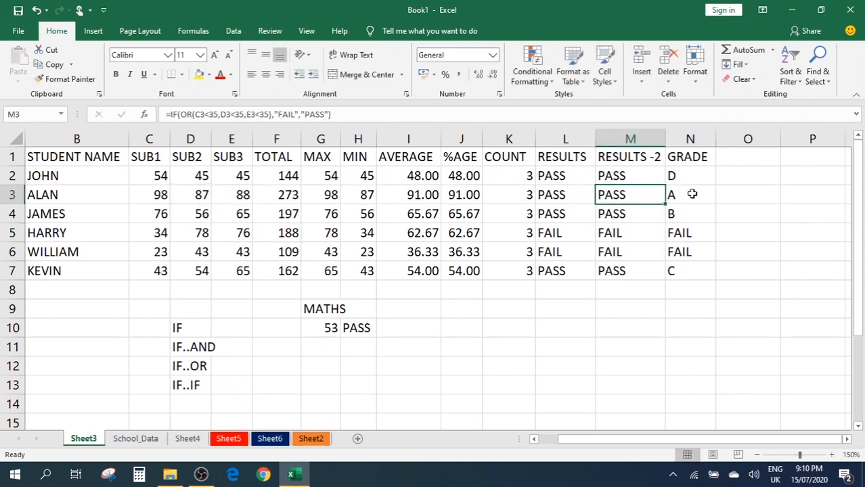
{"action": "left_click", "coordinate": [692, 194]}
{"action": "left_click", "coordinate": [463, 194]}
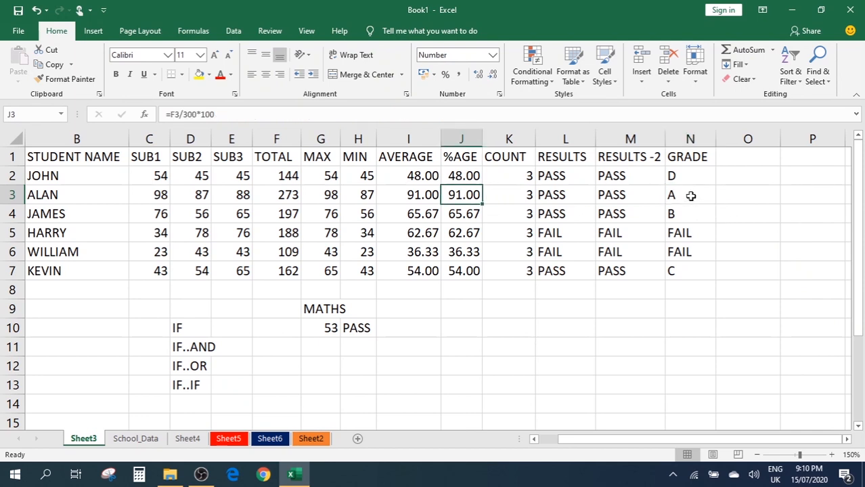
{"action": "left_click_drag", "start_coordinate": [687, 179], "coordinate": [690, 266]}
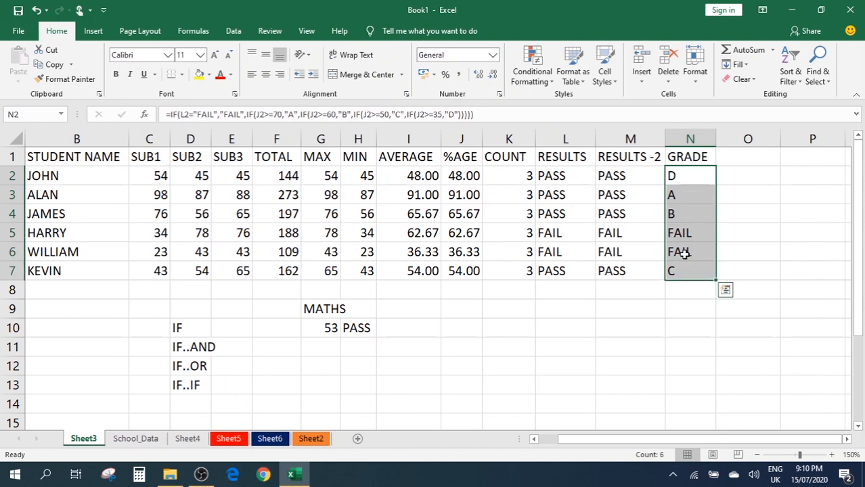
{"action": "left_click", "coordinate": [744, 196]}
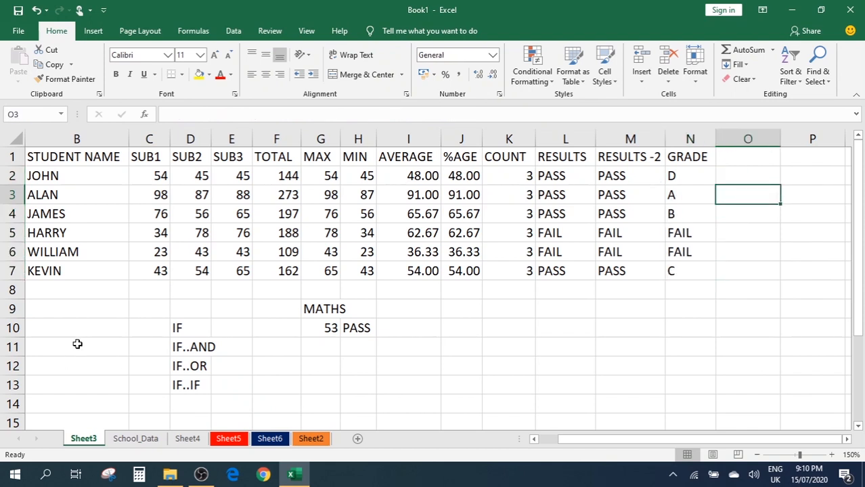
Clear the MATHS example and the list of IF variants in rows 9 to 13 below the marks table
{"action": "left_click_drag", "start_coordinate": [126, 308], "coordinate": [411, 396]}
{"action": "key", "text": "Delete"}
{"action": "left_click", "coordinate": [624, 309]}
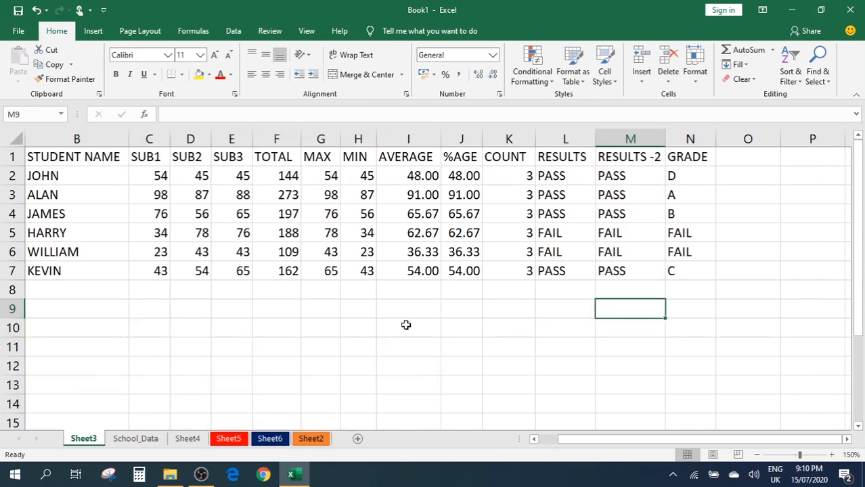
{"action": "left_click", "coordinate": [304, 340]}
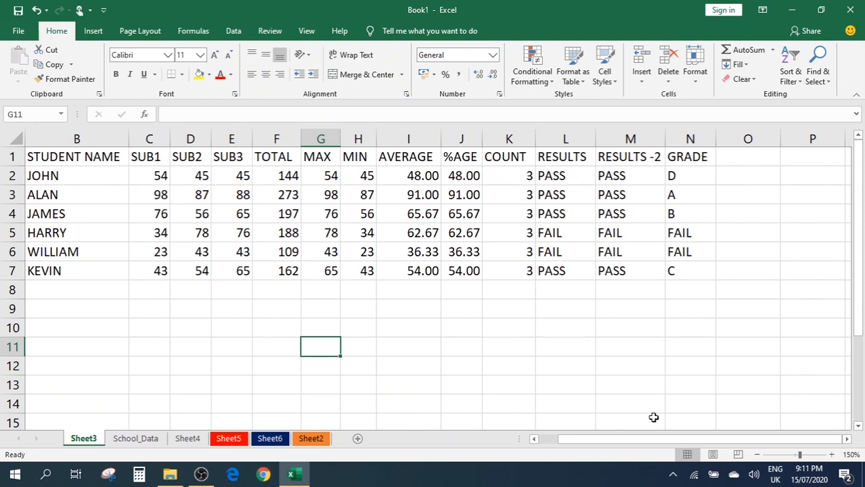
Copy the STUDENT NAME column B1:B7 and paste it below the marks table starting at B9
{"action": "left_click_drag", "start_coordinate": [705, 440], "coordinate": [680, 440]}
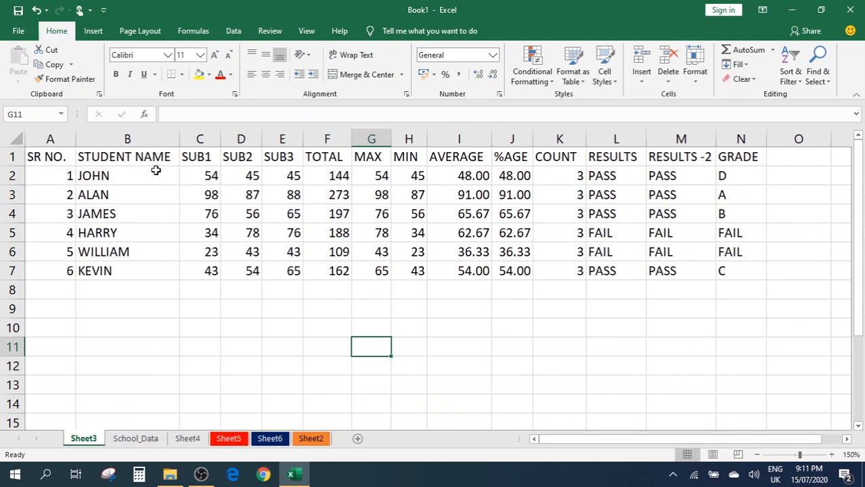
{"action": "left_click_drag", "start_coordinate": [139, 161], "coordinate": [118, 268]}
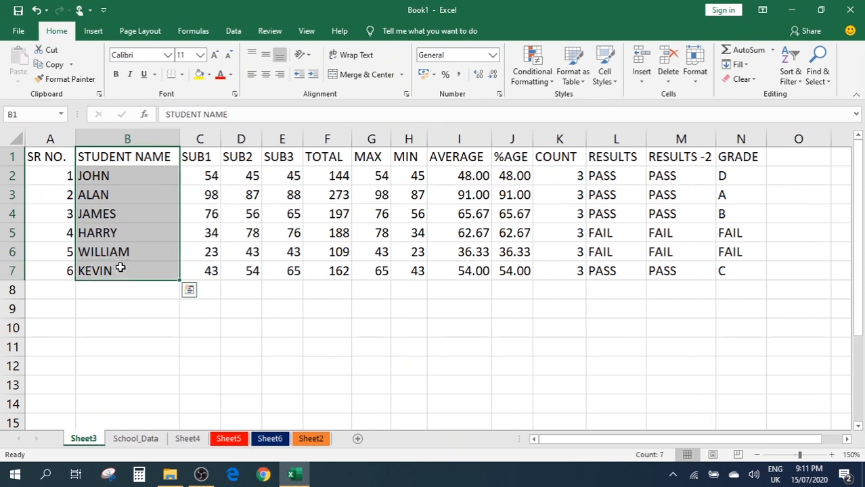
{"action": "key", "text": "ctrl+c"}
{"action": "left_click", "coordinate": [239, 311]}
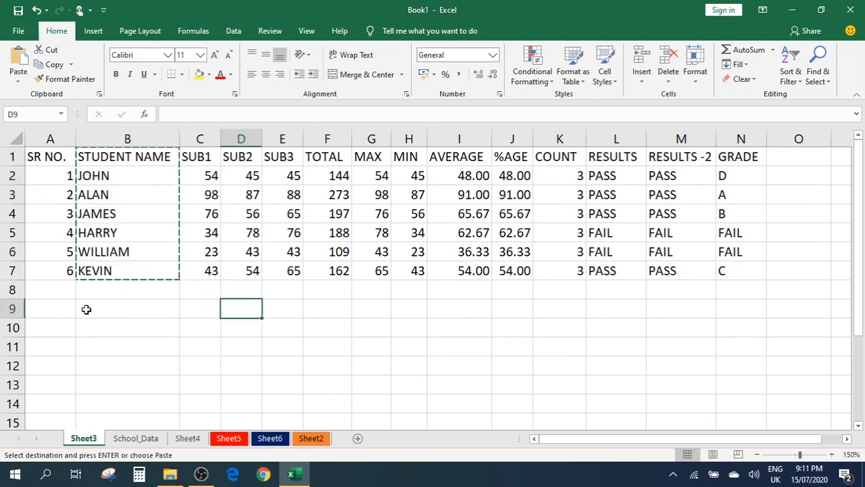
{"action": "left_click", "coordinate": [85, 309]}
{"action": "key", "text": "ctrl+v"}
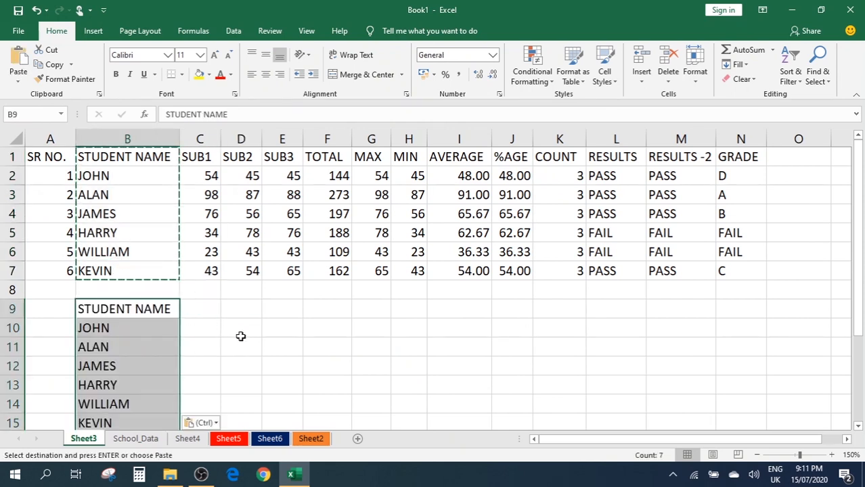
{"action": "left_click", "coordinate": [240, 334]}
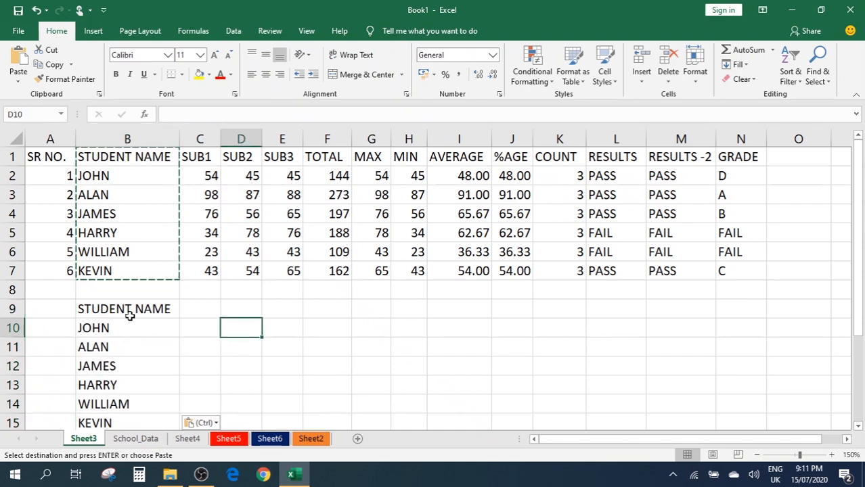
Try pasting the copied name column over B9:B15 using Paste Special with the Transpose option
{"action": "left_click_drag", "start_coordinate": [129, 316], "coordinate": [127, 421]}
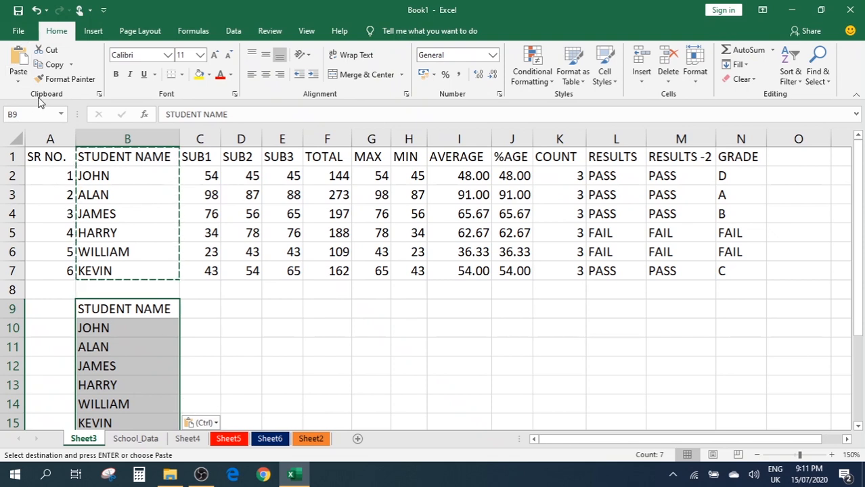
{"action": "left_click", "coordinate": [18, 82]}
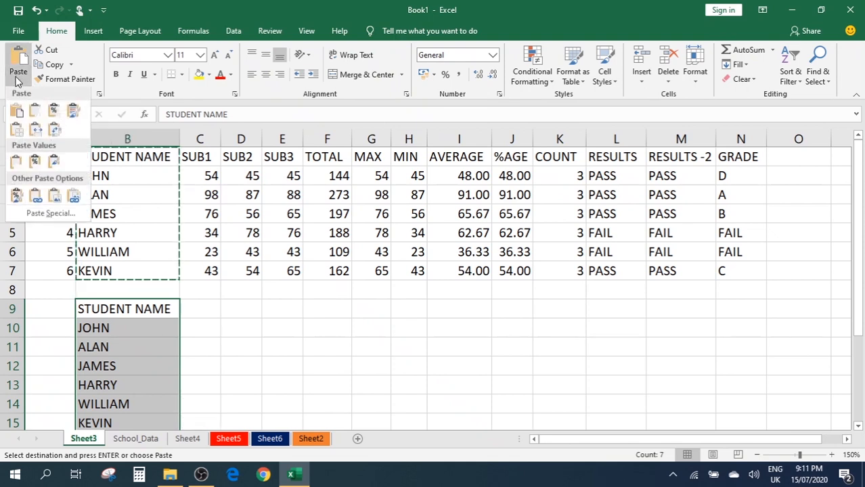
{"action": "left_click", "coordinate": [29, 216]}
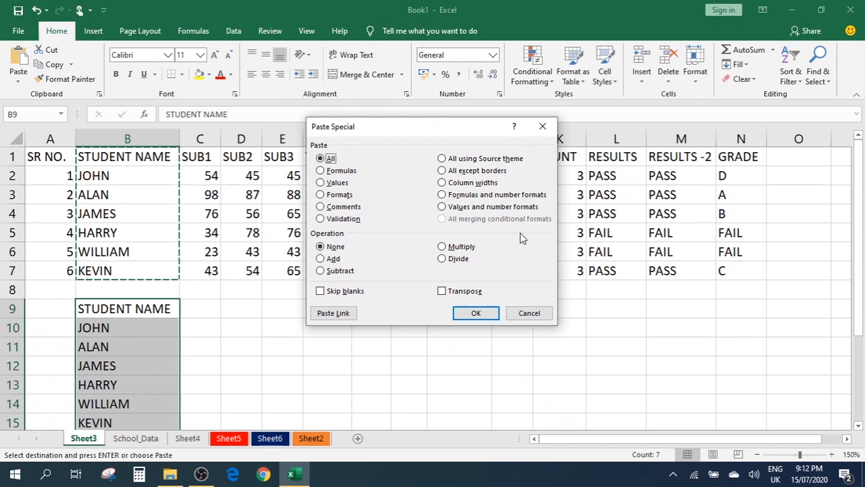
{"action": "left_click", "coordinate": [457, 293]}
{"action": "left_click", "coordinate": [475, 313]}
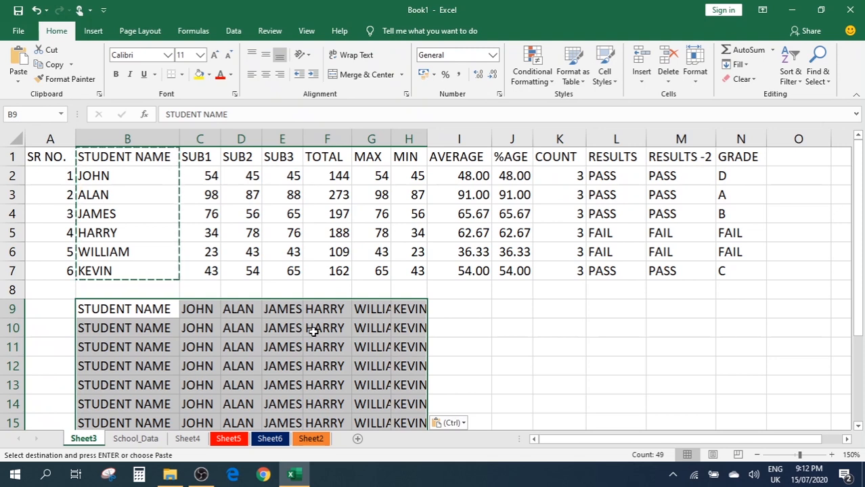
Undo the transposed paste and the earlier paste of the name column below the table
{"action": "key", "text": "ctrl+z"}
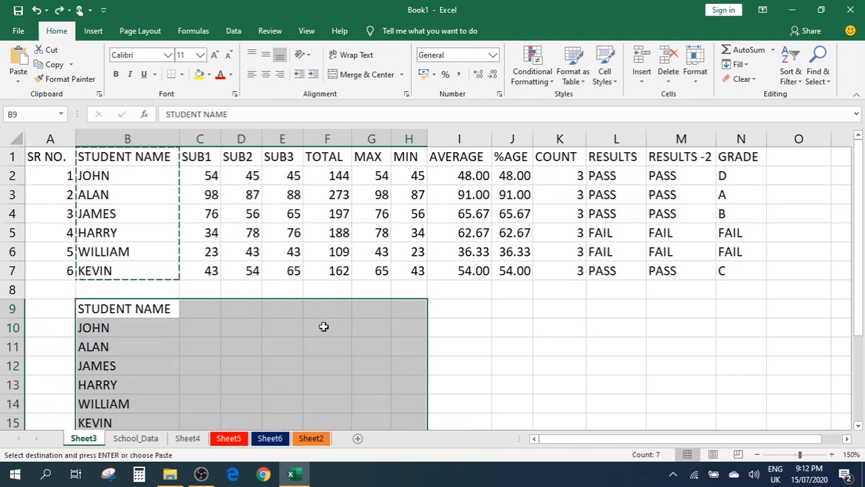
{"action": "key", "text": "ctrl+z"}
{"action": "left_click", "coordinate": [253, 326]}
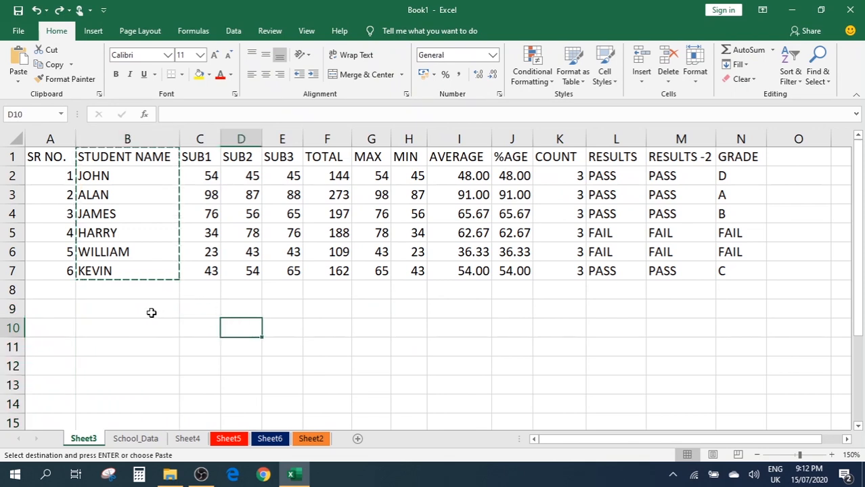
Paste the copied STUDENT NAME column B1:B7 below the marks table starting at B9
{"action": "left_click", "coordinate": [118, 158]}
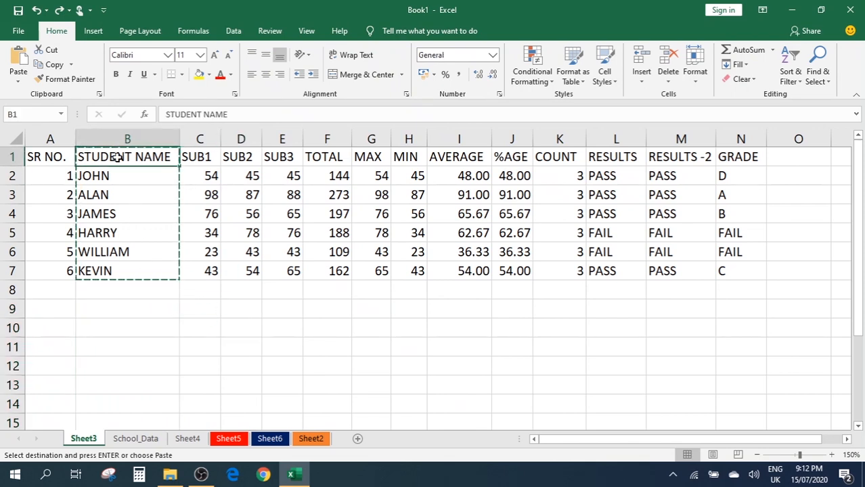
{"action": "left_click_drag", "start_coordinate": [117, 158], "coordinate": [116, 272]}
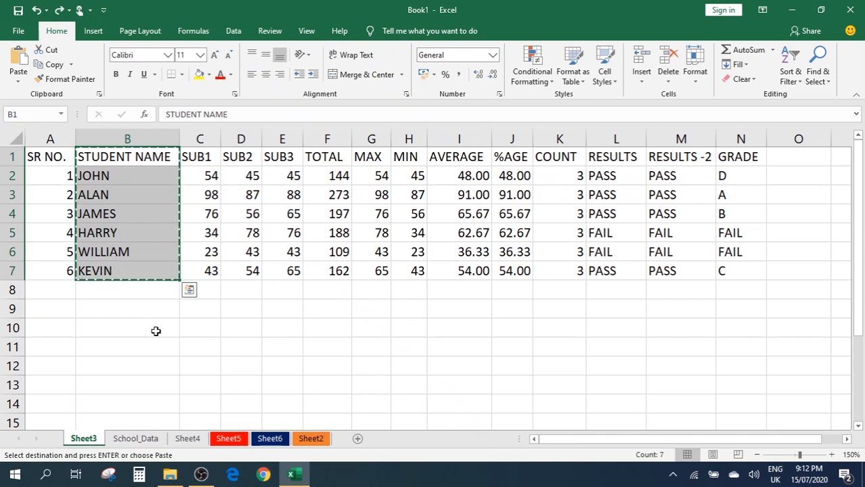
{"action": "left_click", "coordinate": [126, 313]}
{"action": "key", "text": "ctrl+v"}
{"action": "left_click", "coordinate": [291, 330]}
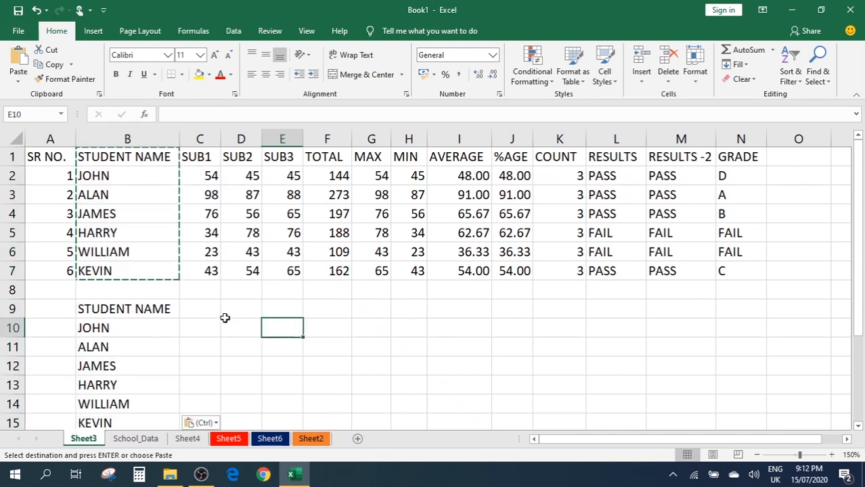
Give the STUDENT NAME header in B9 a green standard-color fill and make its text bold
{"action": "left_click", "coordinate": [164, 313]}
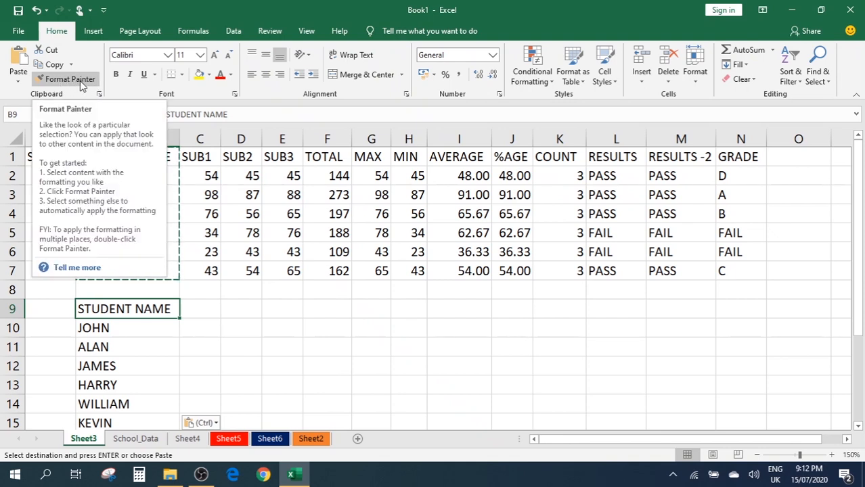
{"action": "left_click", "coordinate": [240, 311]}
{"action": "left_click", "coordinate": [149, 310]}
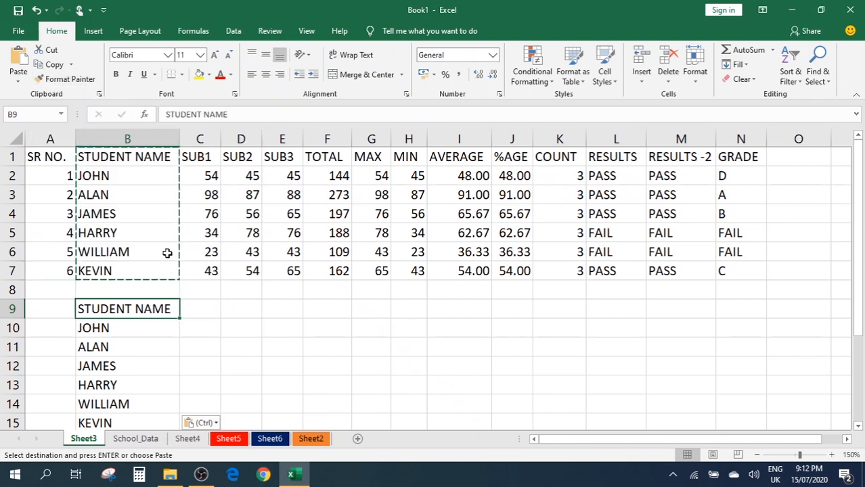
{"action": "left_click", "coordinate": [209, 76]}
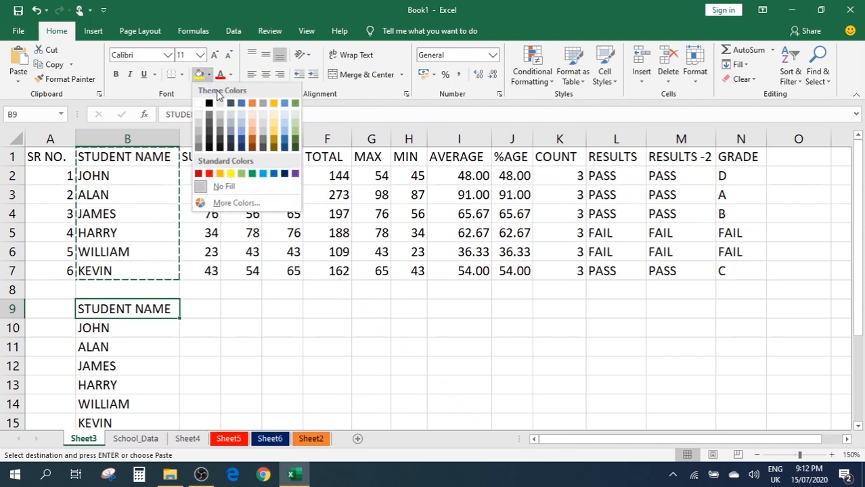
{"action": "left_click", "coordinate": [251, 175]}
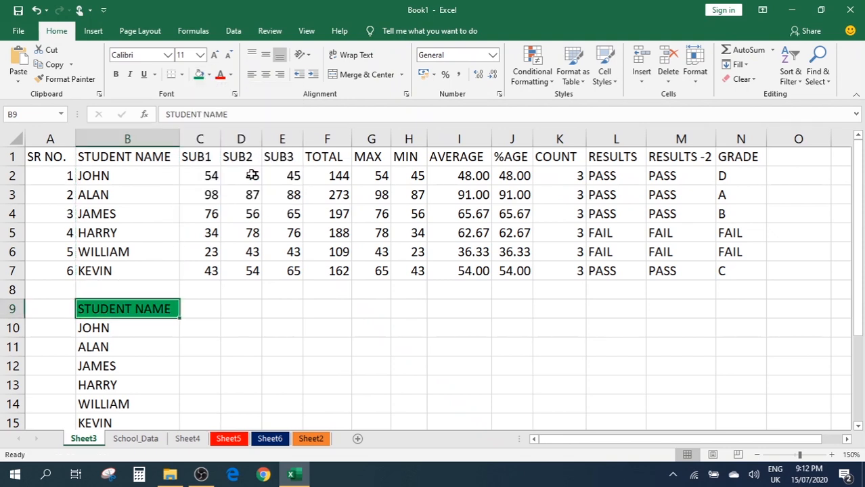
{"action": "left_click", "coordinate": [116, 322]}
{"action": "left_click", "coordinate": [120, 308]}
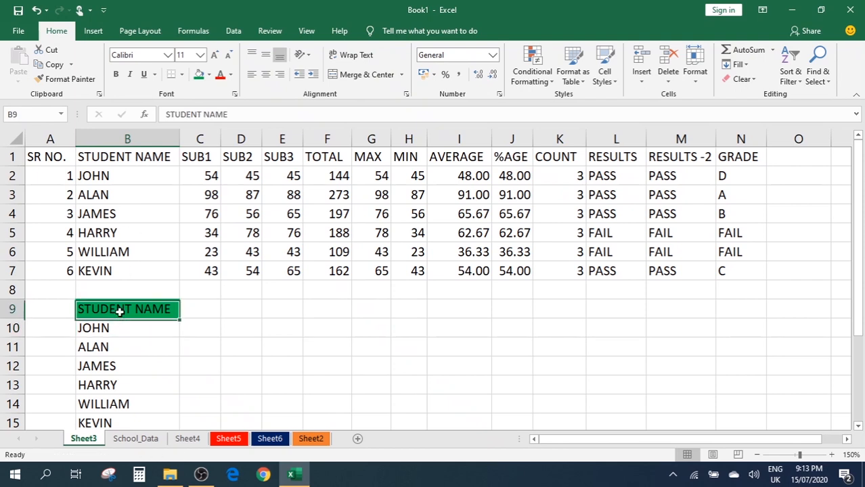
{"action": "left_click", "coordinate": [116, 75]}
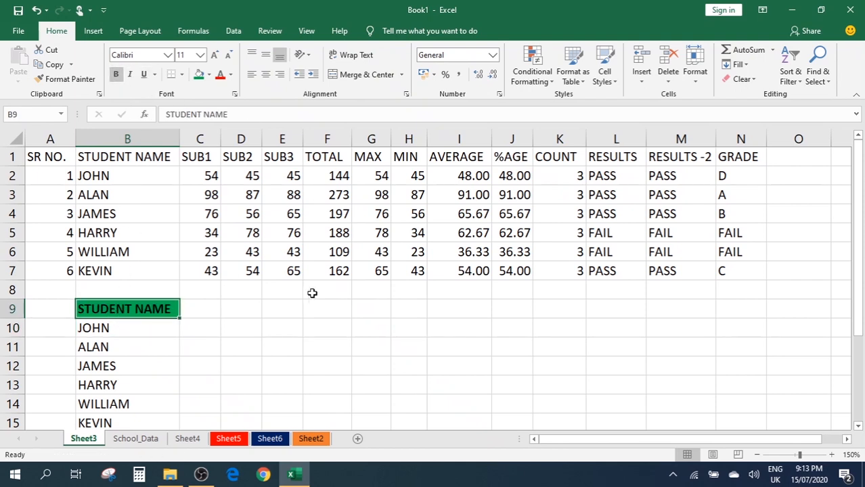
{"action": "left_click", "coordinate": [234, 317]}
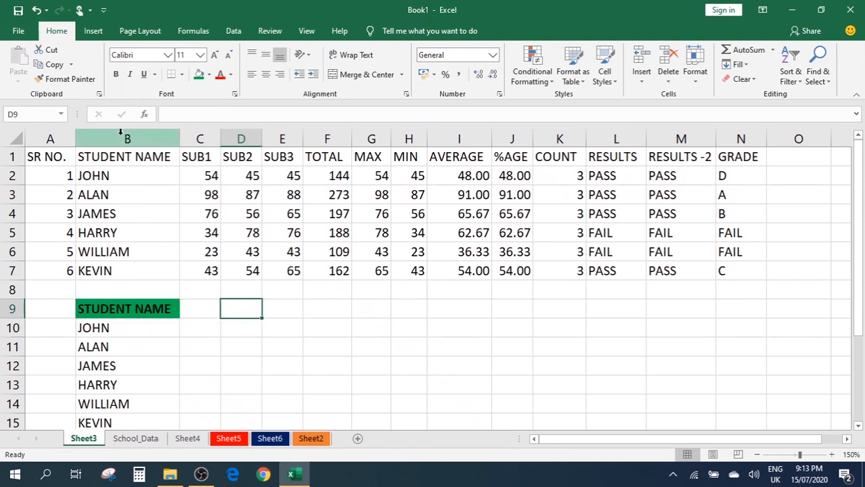
Apply the formatting of B9 to the marks table's header row A1:N1 with Format Painter
{"action": "left_click", "coordinate": [71, 80]}
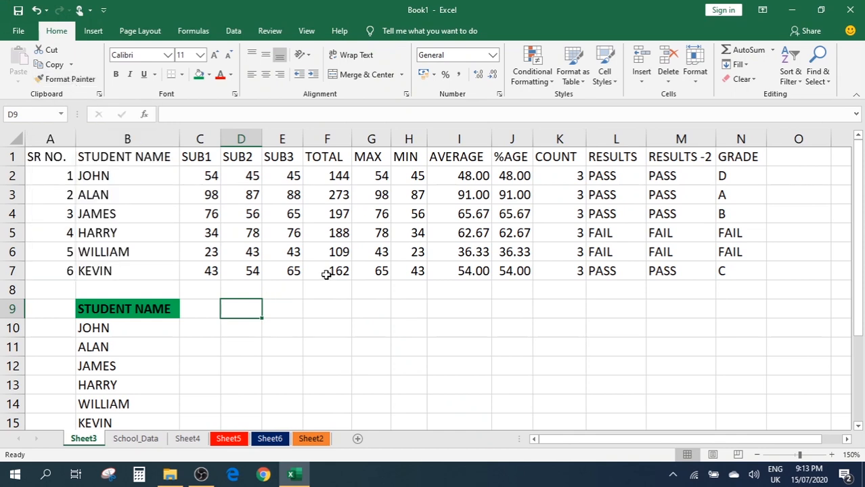
{"action": "left_click", "coordinate": [133, 309]}
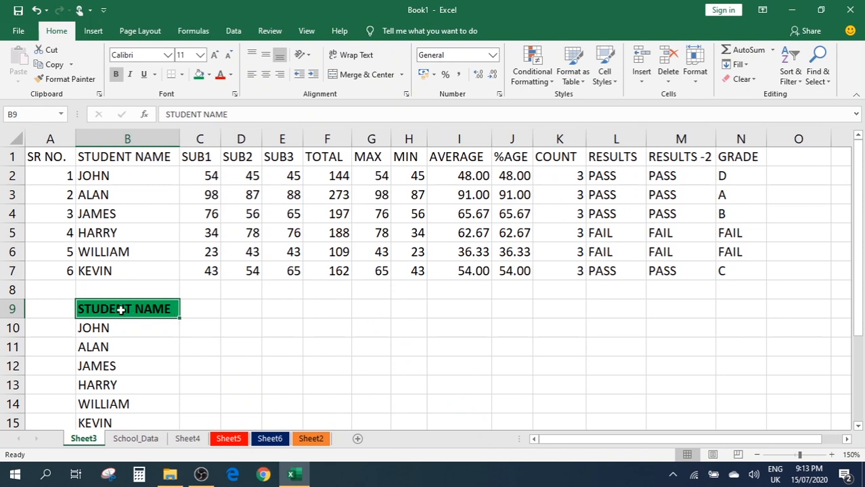
{"action": "left_click", "coordinate": [65, 80]}
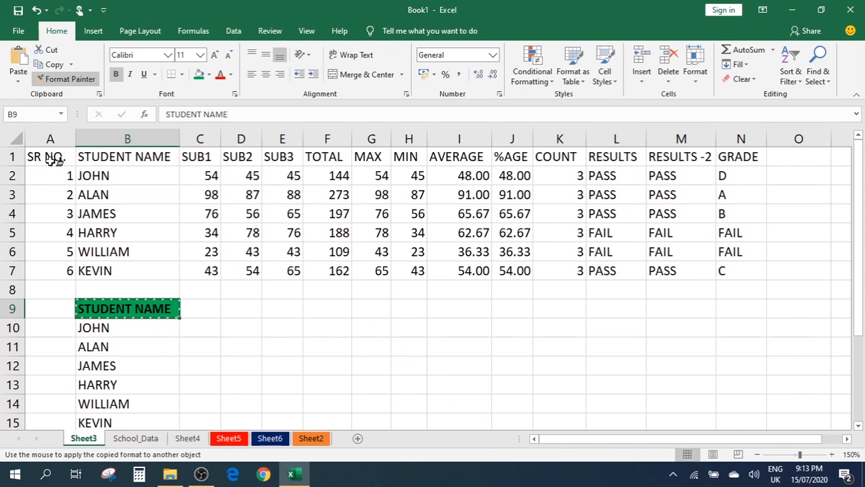
{"action": "mouse_move", "coordinate": [51, 161]}
{"action": "left_mouse_down"}
{"action": "mouse_move", "coordinate": [172, 173]}
{"action": "mouse_move", "coordinate": [721, 159]}
{"action": "left_mouse_up"}
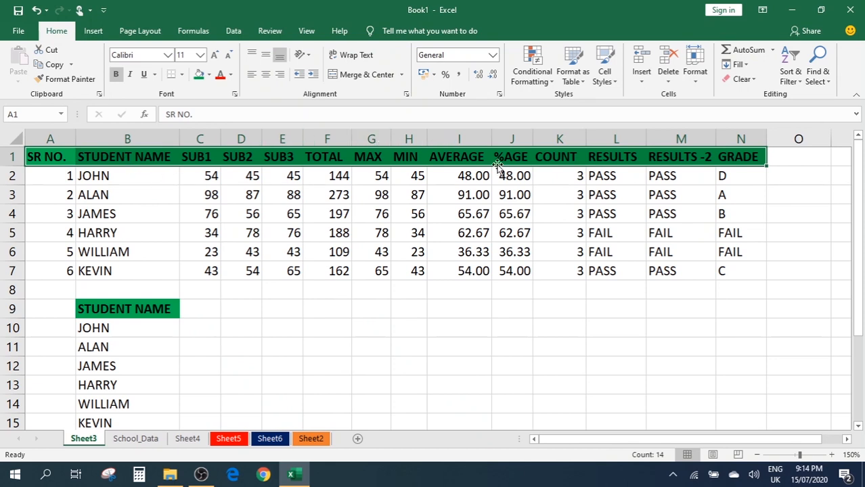
{"action": "left_click", "coordinate": [394, 198]}
{"action": "left_click", "coordinate": [409, 252]}
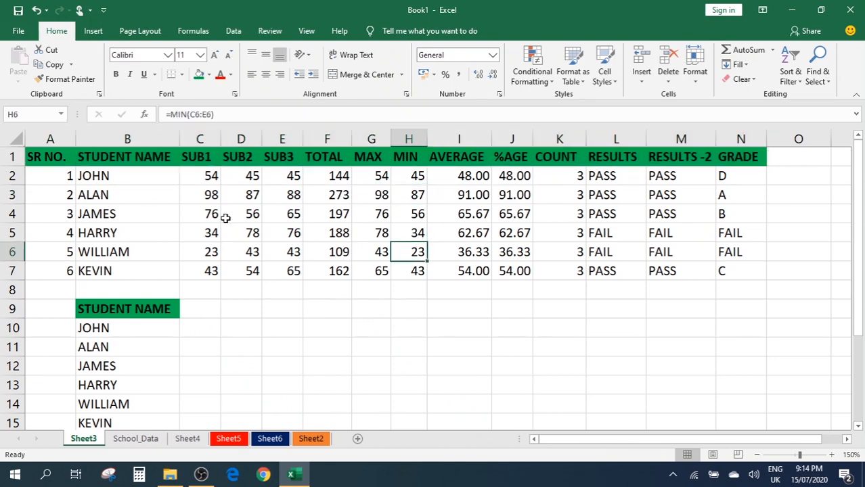
{"action": "left_click", "coordinate": [225, 215]}
{"action": "left_click", "coordinate": [114, 210]}
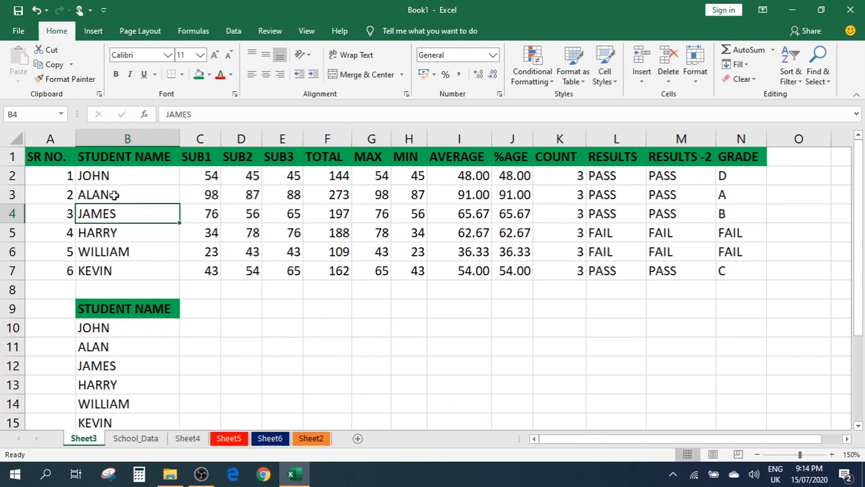
Apply B9's formatting repeatedly with Format Painter to B3, D4, G4, B6, B5, I5, K5, L4, M6, D6, F3, I6, N4, I3 and F6
{"action": "left_click", "coordinate": [116, 312]}
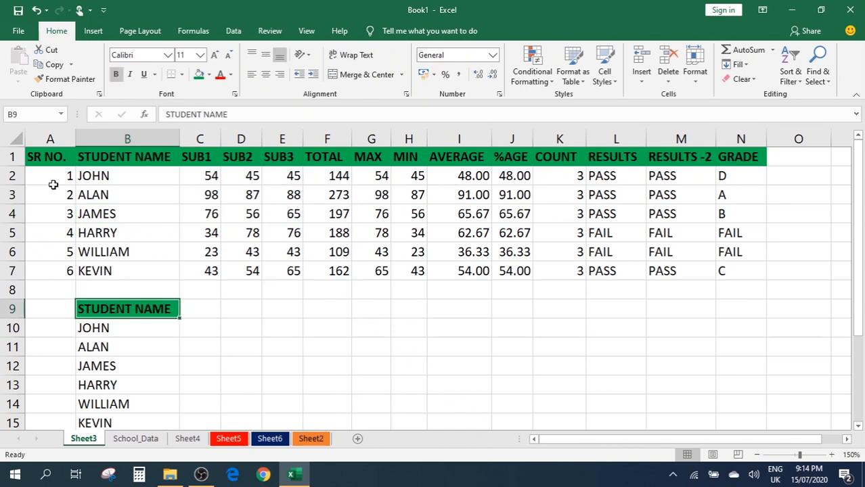
{"action": "left_click", "coordinate": [66, 79]}
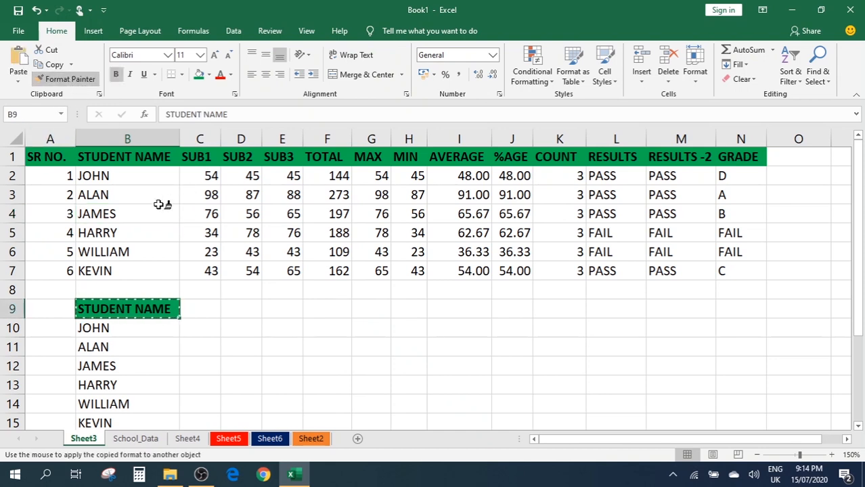
{"action": "left_click", "coordinate": [113, 196]}
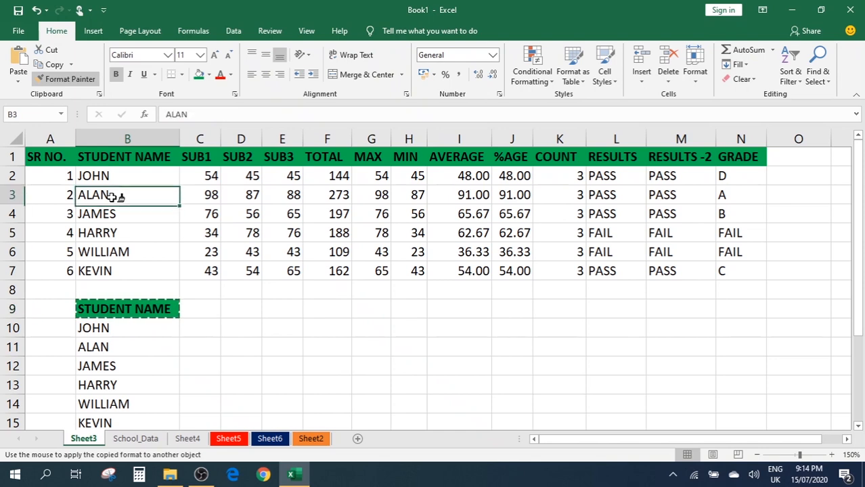
{"action": "left_click", "coordinate": [244, 215]}
{"action": "left_click", "coordinate": [379, 217]}
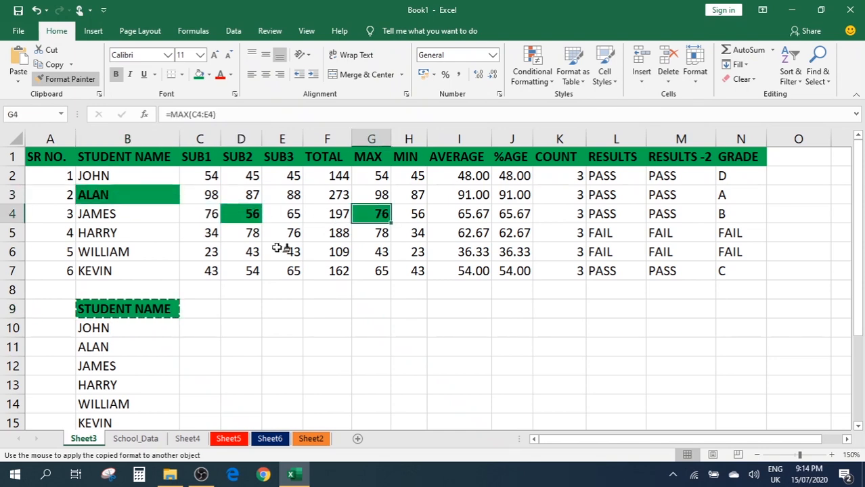
{"action": "left_click", "coordinate": [170, 256]}
{"action": "left_click", "coordinate": [111, 232]}
{"action": "left_click", "coordinate": [474, 232]}
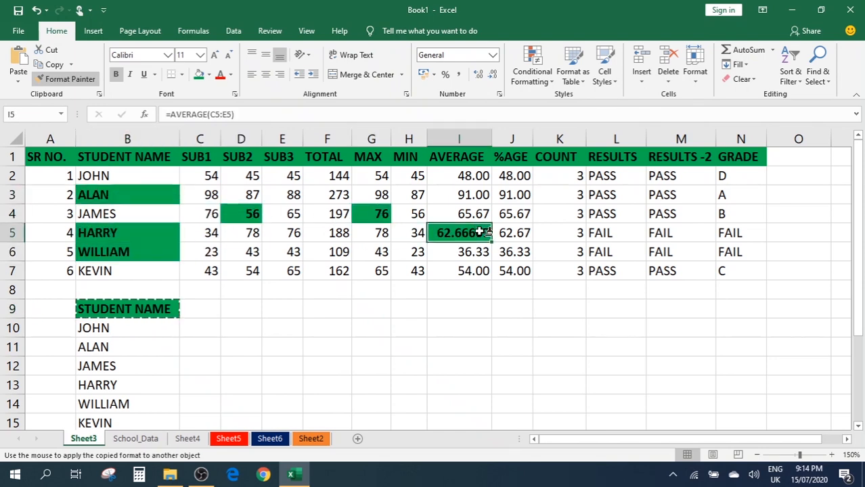
{"action": "left_click", "coordinate": [550, 227]}
{"action": "left_click", "coordinate": [617, 214]}
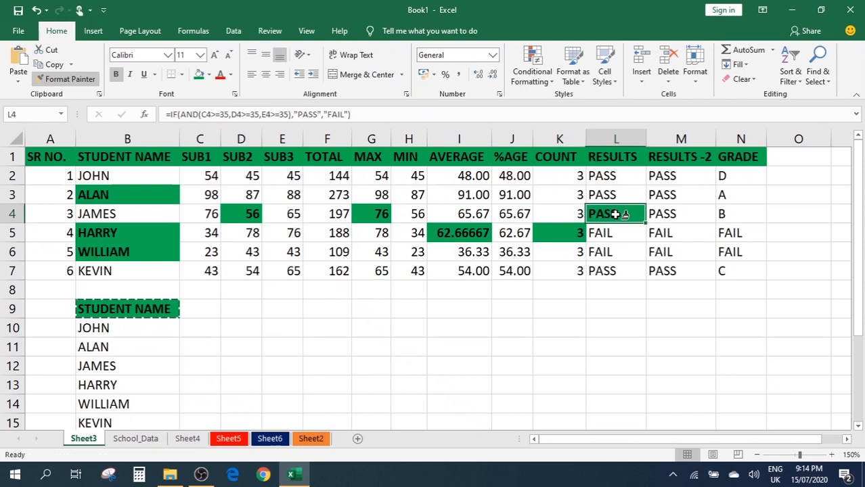
{"action": "left_click", "coordinate": [666, 249]}
{"action": "left_click", "coordinate": [256, 251]}
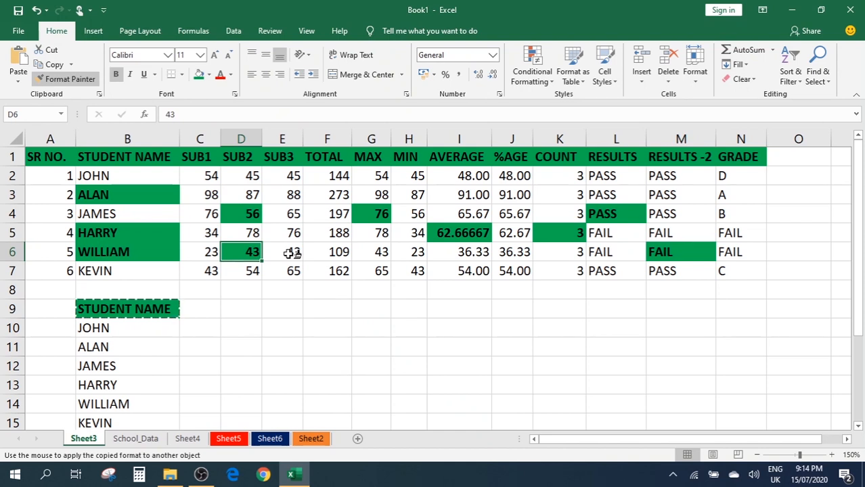
{"action": "left_click", "coordinate": [335, 196]}
{"action": "left_click", "coordinate": [475, 253]}
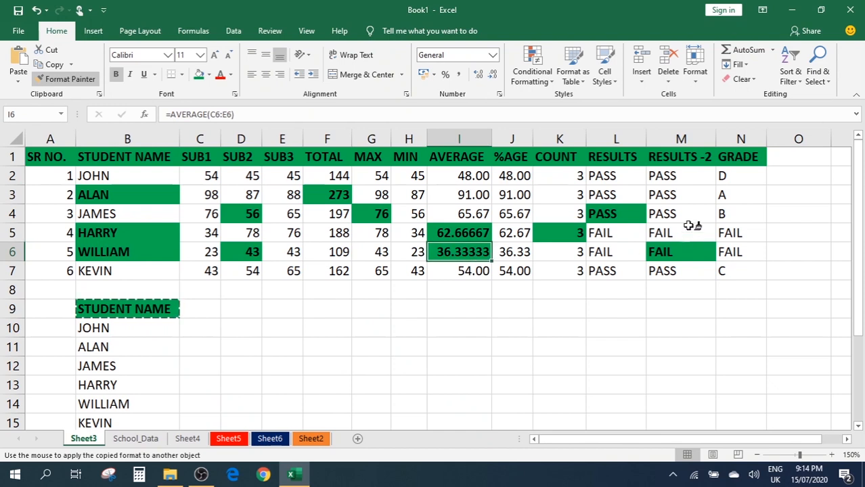
{"action": "left_click", "coordinate": [721, 216]}
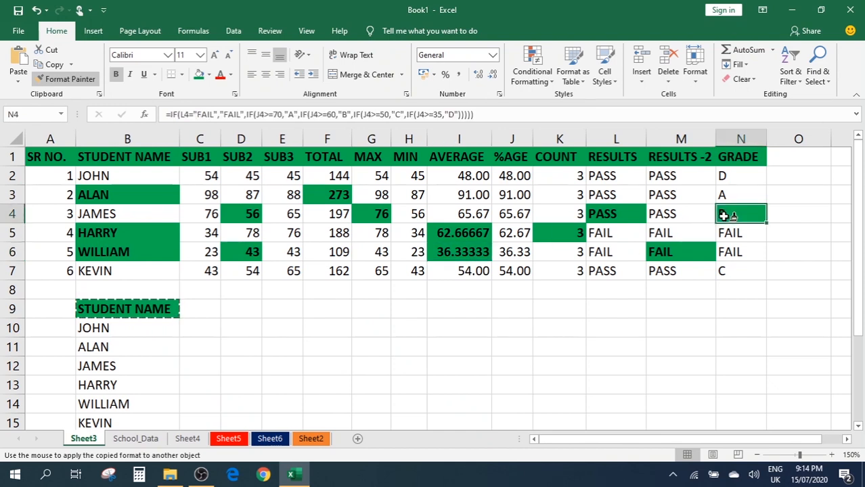
{"action": "left_click", "coordinate": [474, 195]}
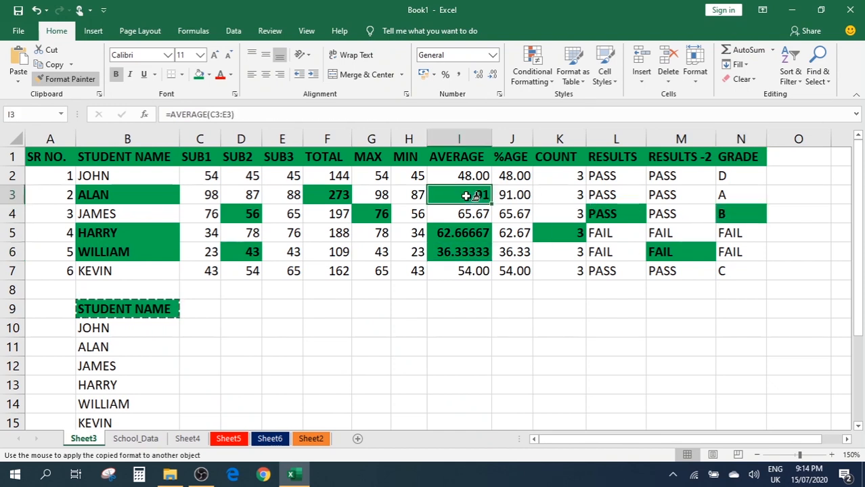
{"action": "left_click", "coordinate": [347, 252]}
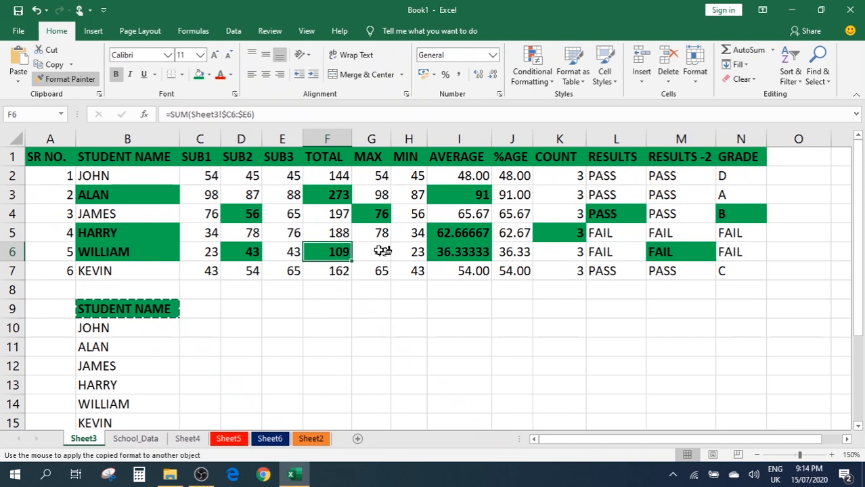
{"action": "left_click", "coordinate": [65, 80]}
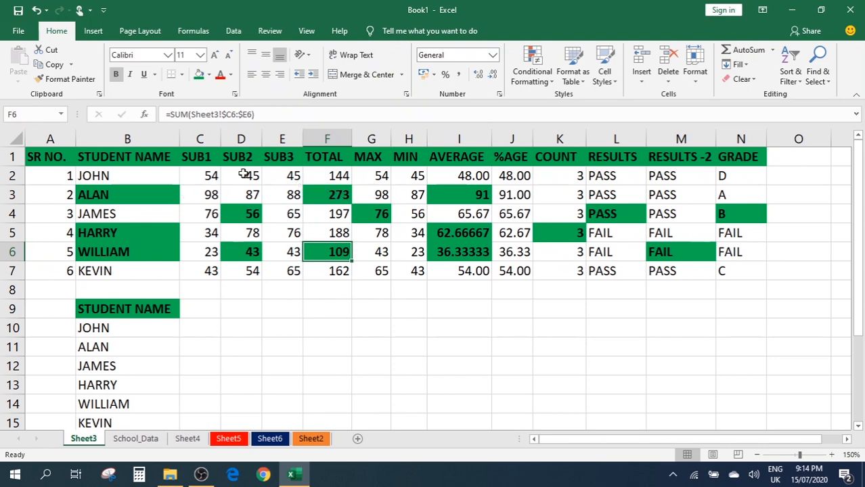
{"action": "left_click", "coordinate": [246, 176]}
{"action": "left_click", "coordinate": [209, 179]}
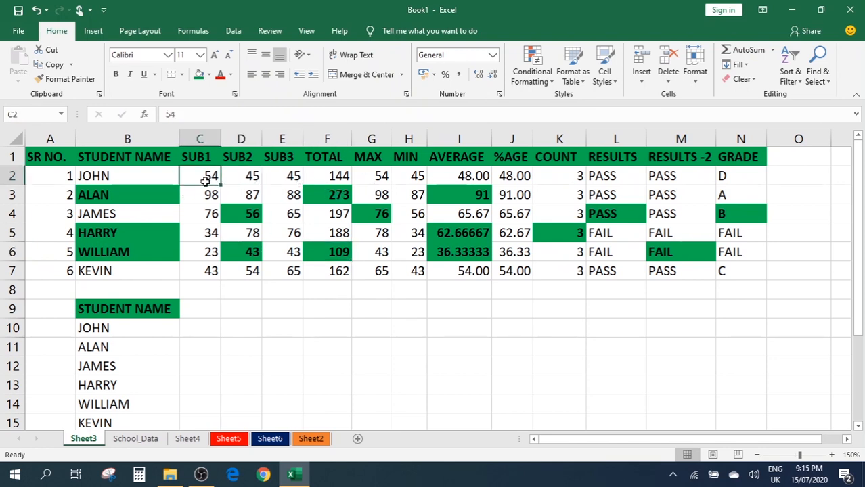
{"action": "left_click", "coordinate": [241, 197]}
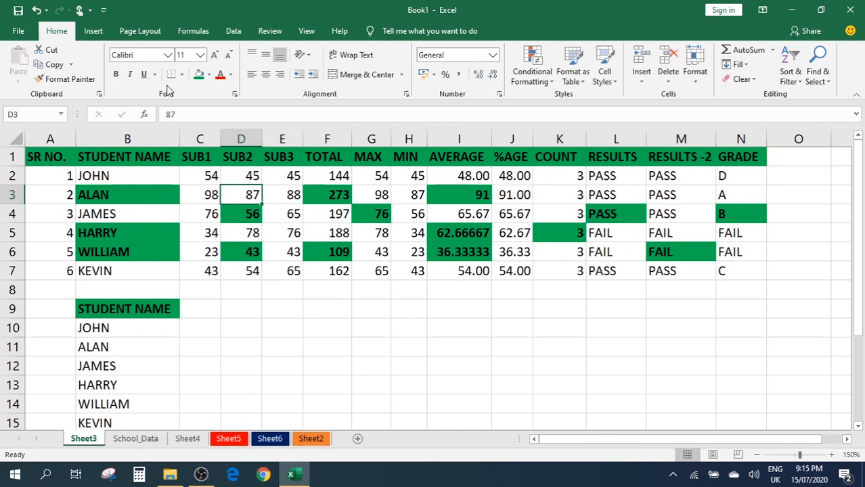
{"action": "left_click", "coordinate": [211, 173]}
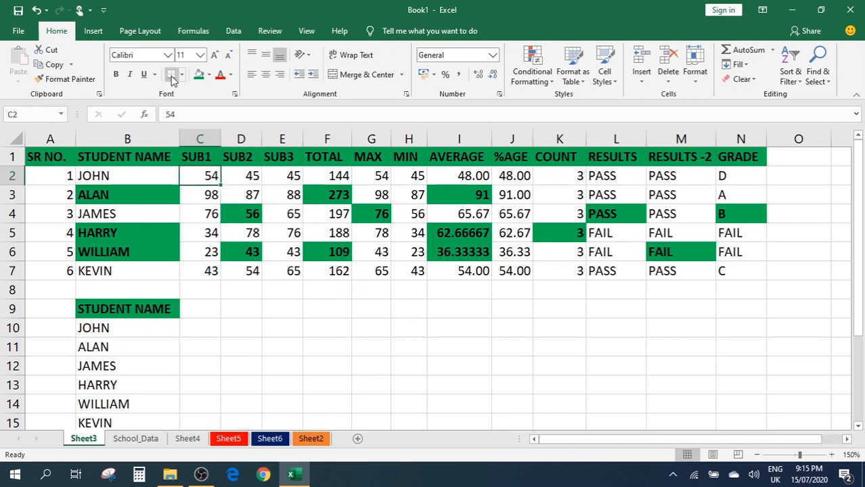
{"action": "left_click", "coordinate": [182, 76]}
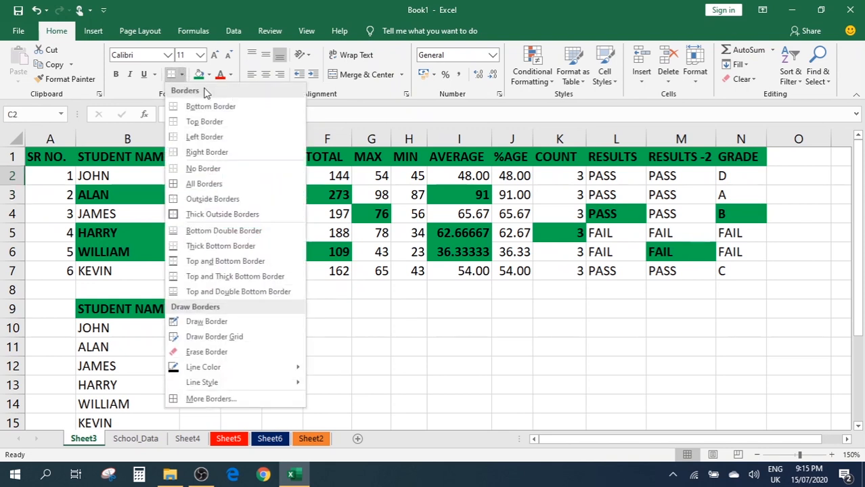
{"action": "left_click", "coordinate": [615, 225]}
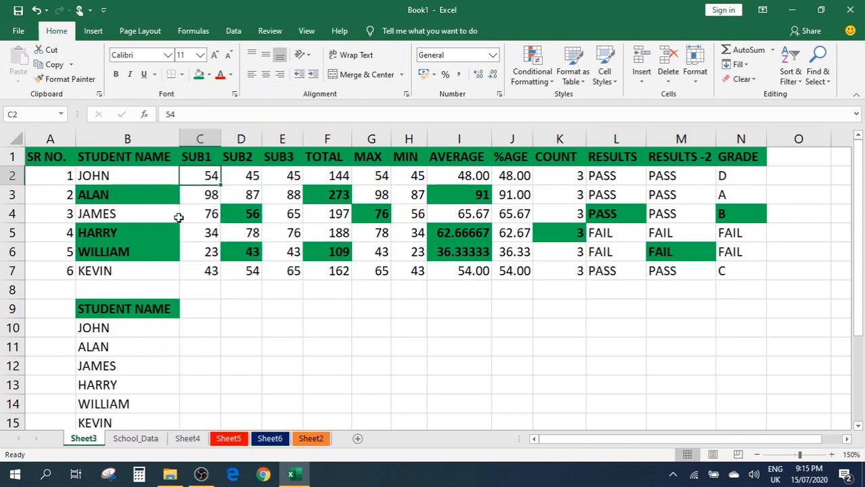
{"action": "left_click", "coordinate": [49, 159]}
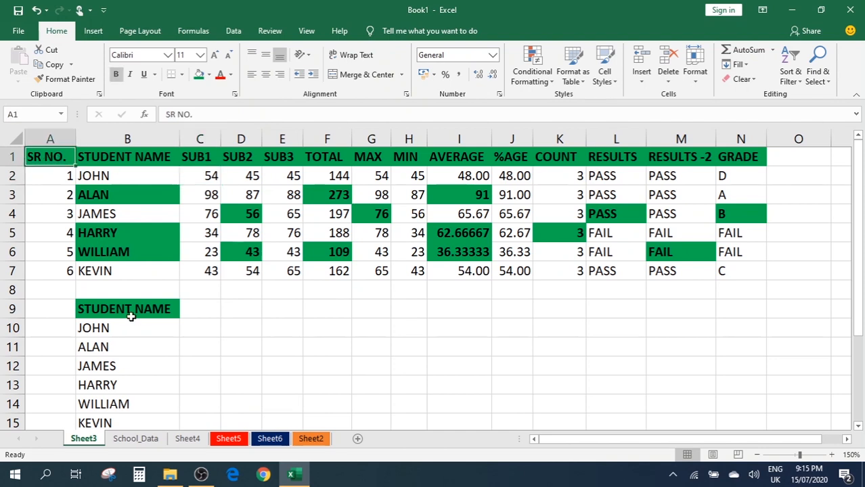
Delete the contents of the pasted STUDENT NAME list in B9:B15
{"action": "left_click_drag", "start_coordinate": [134, 317], "coordinate": [118, 417]}
{"action": "key", "text": "Delete"}
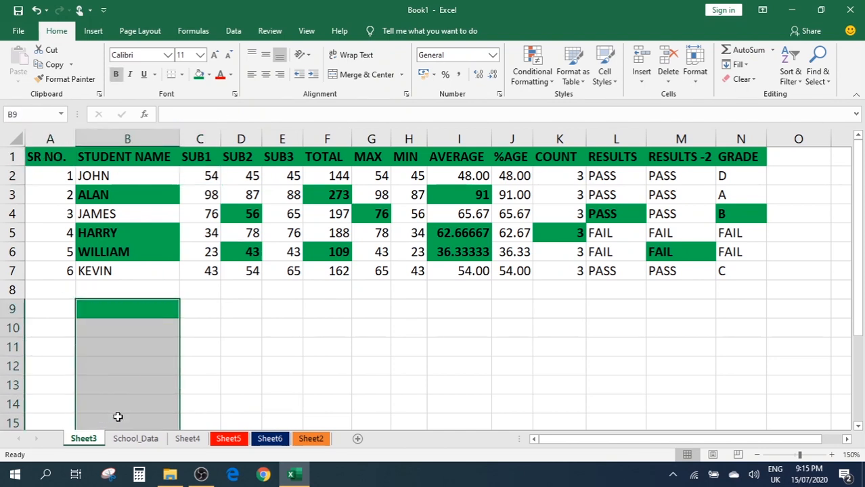
{"action": "left_click", "coordinate": [200, 210]}
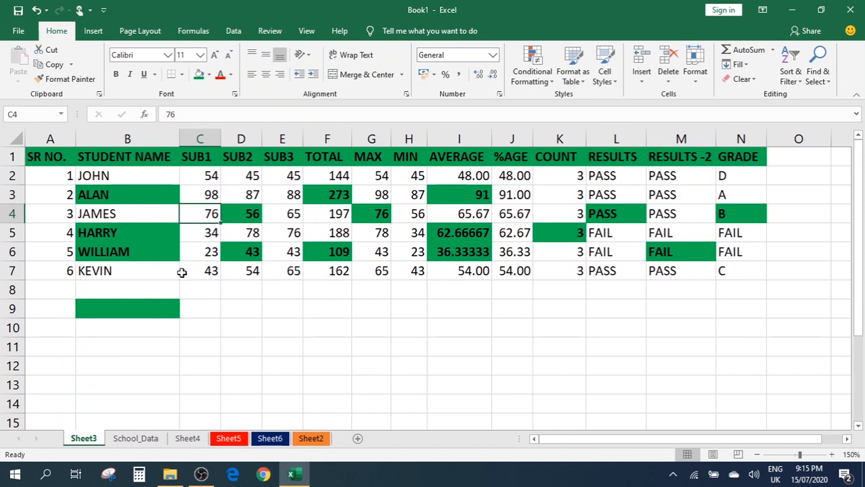
Undo the deletion of the pasted list and all Format Painter changes to the marks table, including its header row
{"action": "key", "text": "ctrl+z"}
{"action": "key", "text": "ctrl+z"}
{"action": "key", "text": "ctrl+z"}
{"action": "key", "text": "ctrl+z"}
{"action": "key", "text": "ctrl+z"}
{"action": "key", "text": "ctrl+z"}
{"action": "key", "text": "ctrl+z"}
{"action": "key", "text": "ctrl+z"}
{"action": "key", "text": "ctrl+z"}
{"action": "key", "text": "ctrl+z"}
{"action": "key", "text": "ctrl+z"}
{"action": "key", "text": "ctrl+z"}
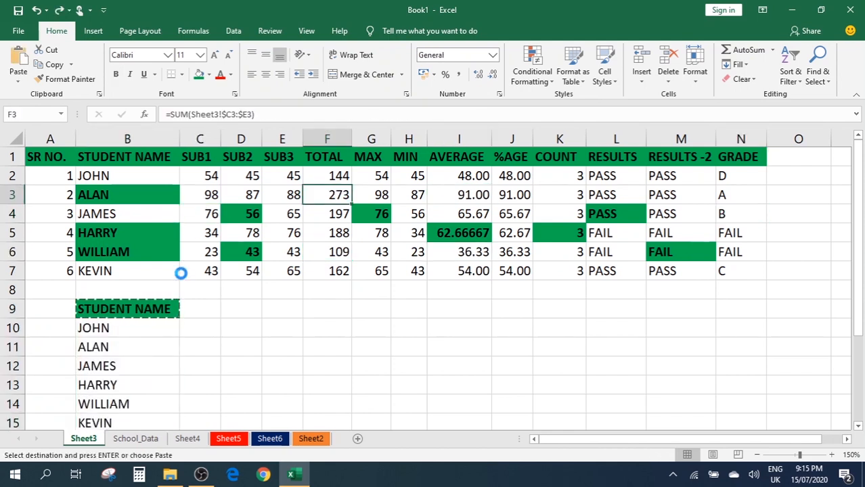
{"action": "key", "text": "ctrl+z"}
{"action": "key", "text": "ctrl+z"}
{"action": "key", "text": "ctrl+z"}
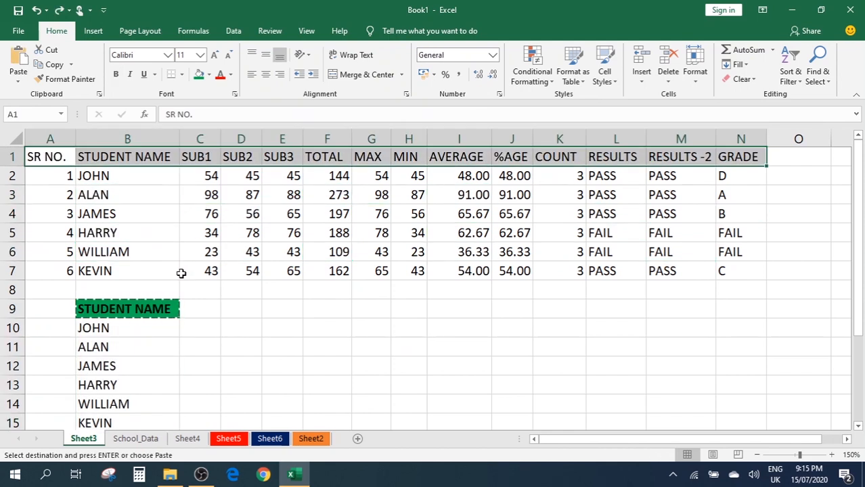
{"action": "left_click", "coordinate": [327, 325]}
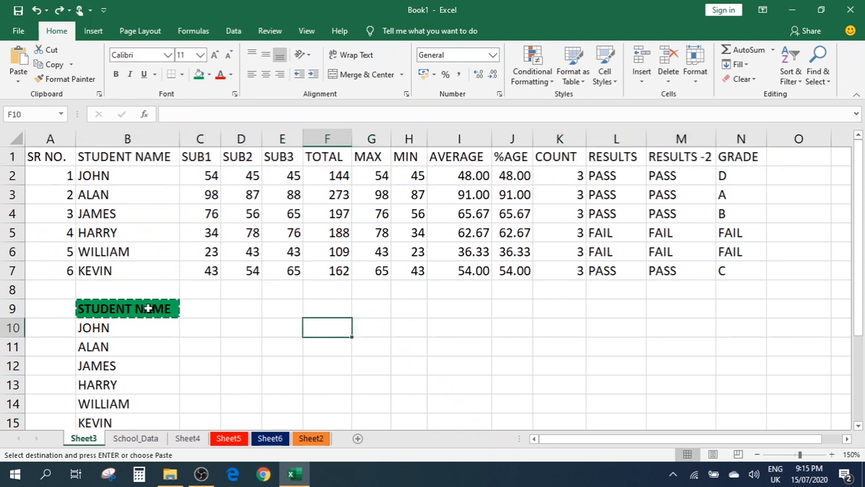
Delete the contents of the pasted name list B9:B15 and clear the remaining formats from cell B9
{"action": "left_click_drag", "start_coordinate": [149, 308], "coordinate": [136, 418]}
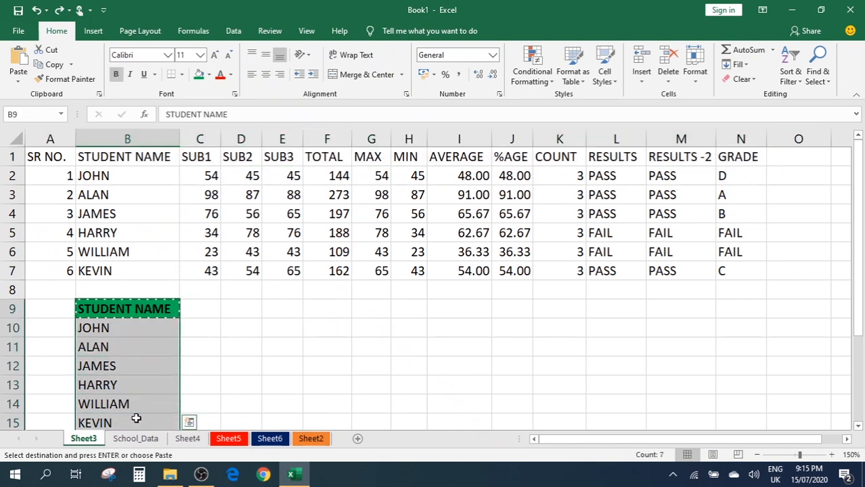
{"action": "key", "text": "Delete"}
{"action": "left_click", "coordinate": [421, 326]}
{"action": "left_click", "coordinate": [162, 305]}
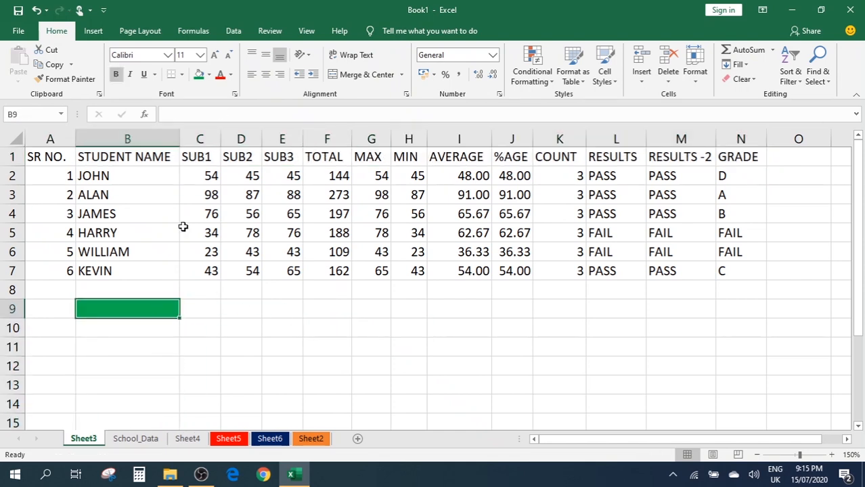
{"action": "left_click", "coordinate": [209, 75]}
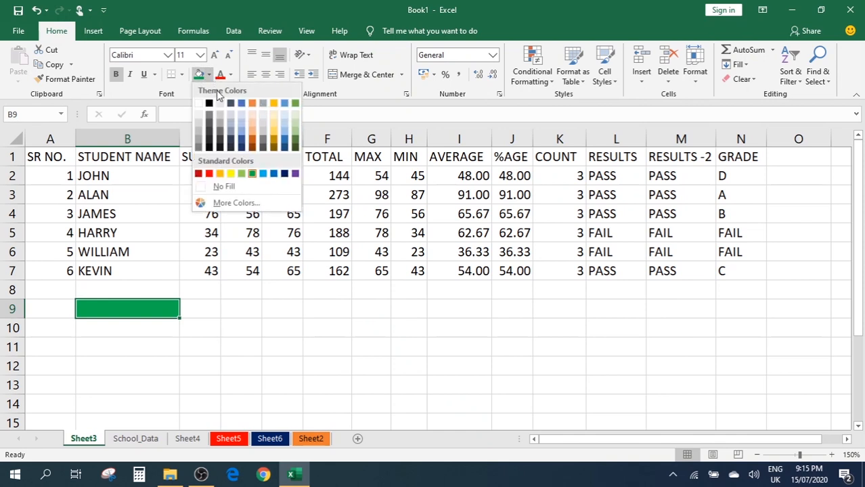
{"action": "left_click", "coordinate": [161, 314]}
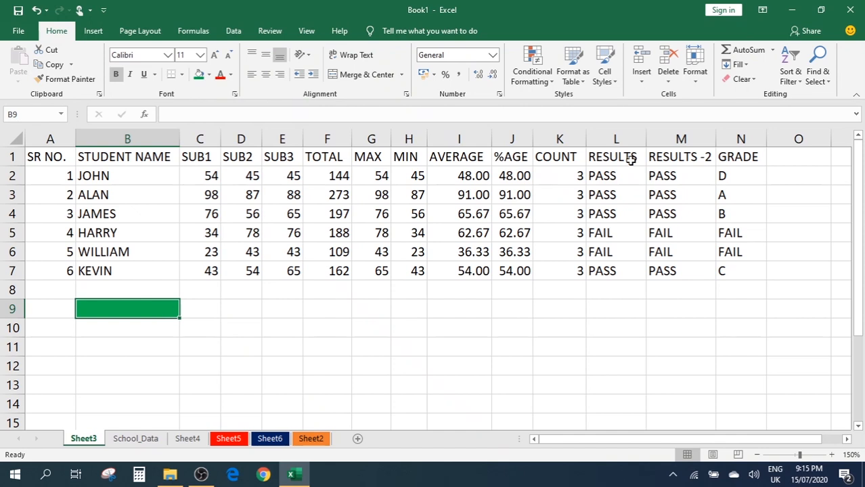
{"action": "left_click", "coordinate": [738, 80]}
{"action": "left_click", "coordinate": [765, 112]}
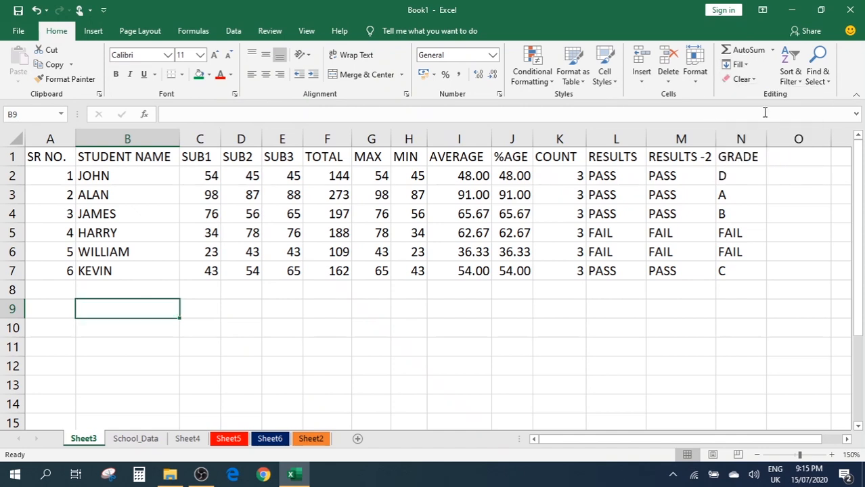
Insert a blank row above the marks table's header row
{"action": "left_click", "coordinate": [321, 323]}
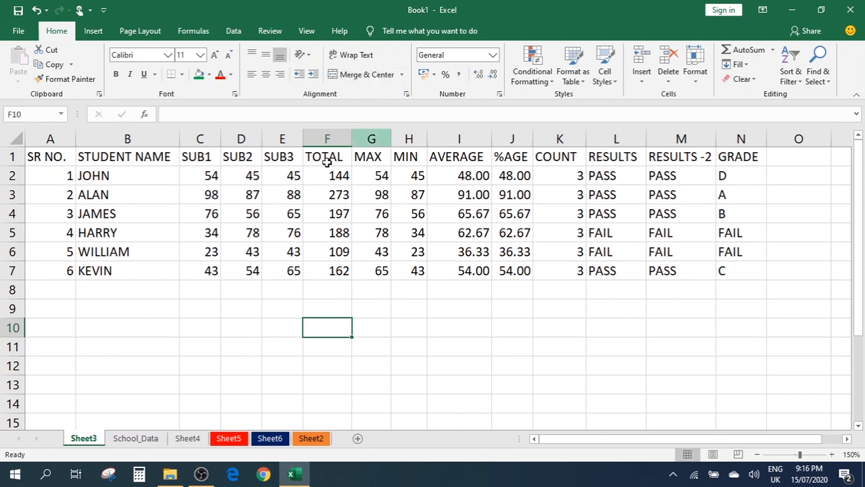
{"action": "left_click", "coordinate": [411, 271]}
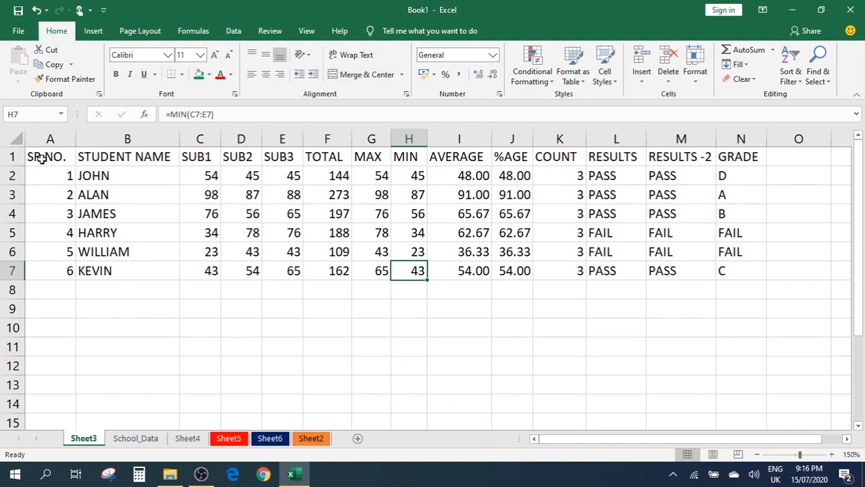
{"action": "left_click", "coordinate": [13, 157]}
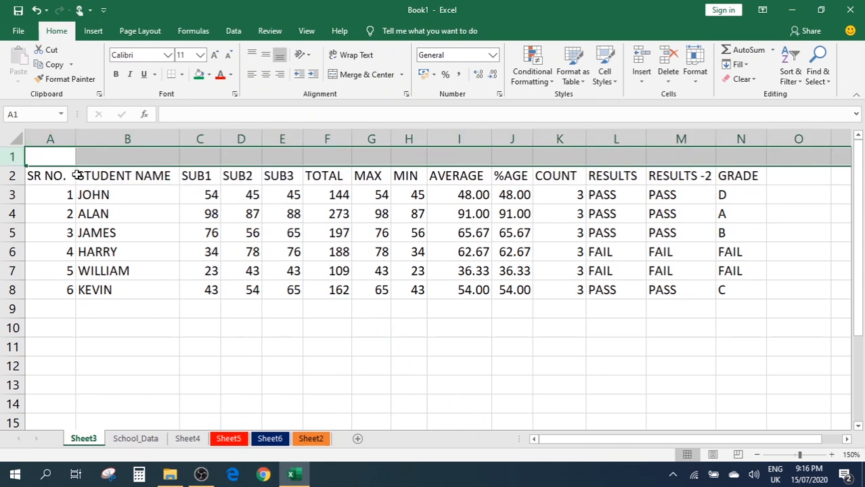
Enter the title SCHOOL DATA in cell A1 above the marks table's header row
{"action": "left_click", "coordinate": [56, 154]}
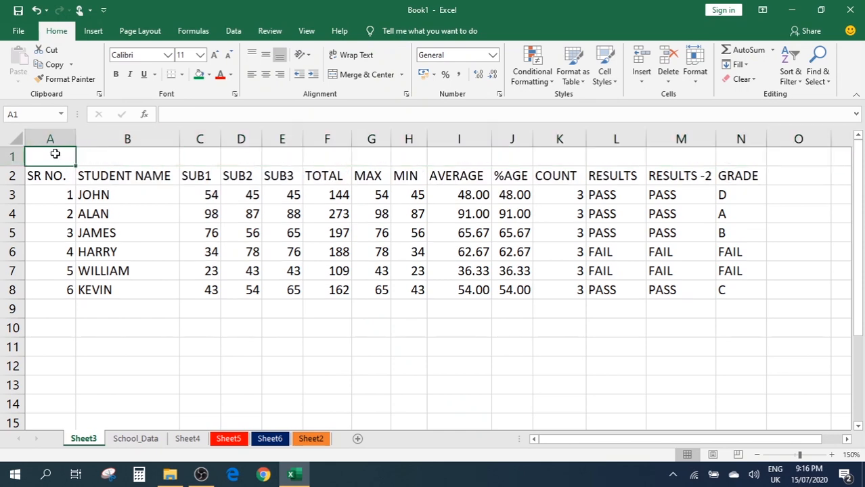
{"action": "left_click_drag", "start_coordinate": [55, 154], "coordinate": [735, 166]}
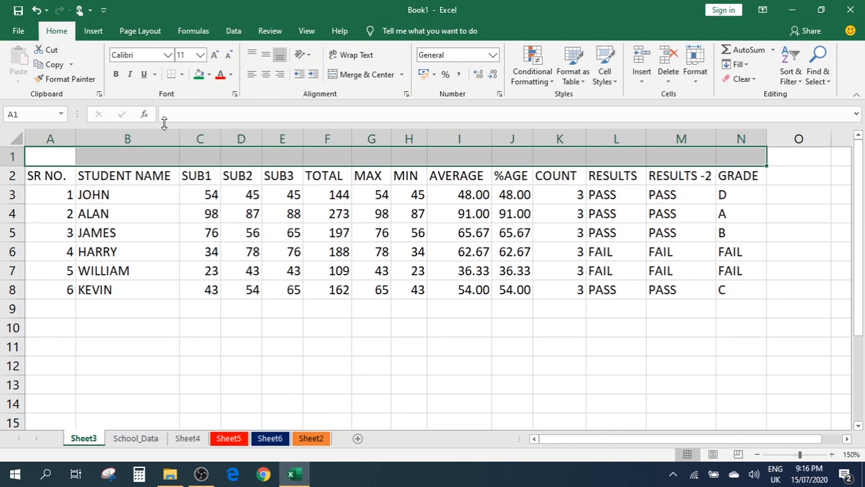
{"action": "type", "text": "sCHOLL"}
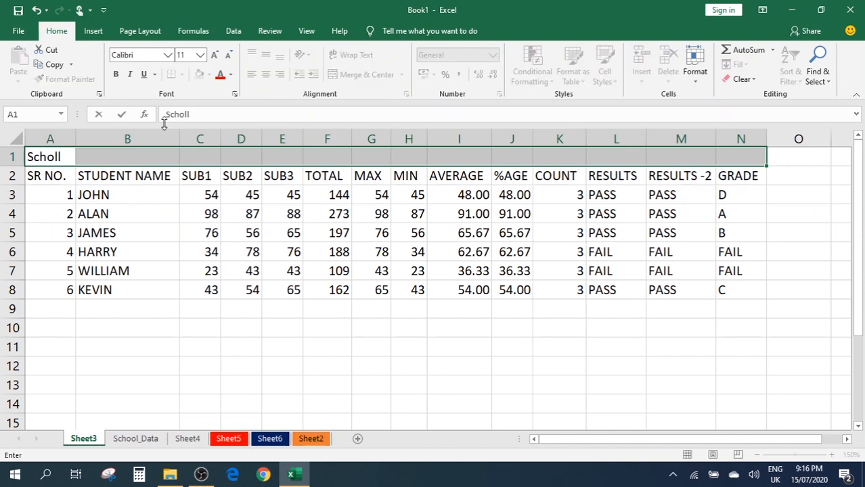
{"action": "key", "text": "BackSpace"}
{"action": "key", "text": "BackSpace"}
{"action": "key", "text": "BackSpace"}
{"action": "key", "text": "BackSpace"}
{"action": "key", "text": "BackSpace"}
{"action": "type", "text": "scho"}
{"action": "key", "text": "BackSpace"}
{"action": "key", "text": "BackSpace"}
{"action": "key", "text": "BackSpace"}
{"action": "key", "text": "BackSpace"}
{"action": "type", "text": "SCHOOL DATA"}
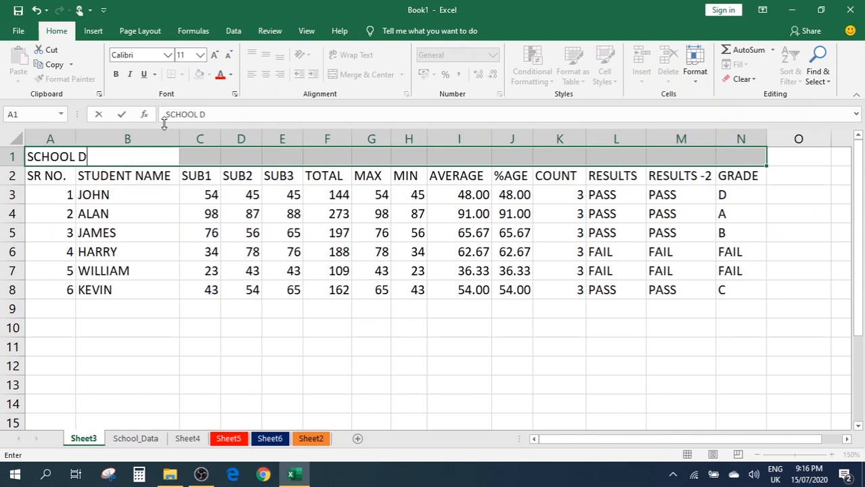
{"action": "left_click", "coordinate": [230, 208]}
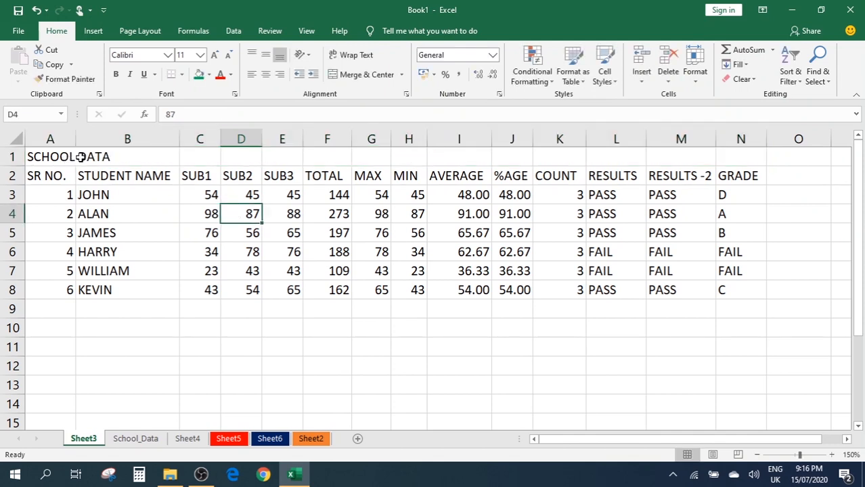
Merge and center the SCHOOL DATA title across A1:N1, the full width of the marks table
{"action": "left_click_drag", "start_coordinate": [60, 157], "coordinate": [742, 161]}
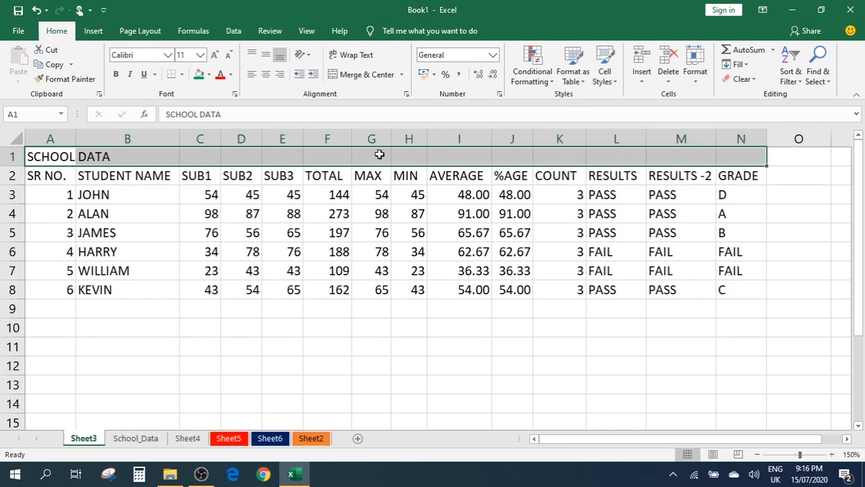
{"action": "left_click", "coordinate": [356, 76]}
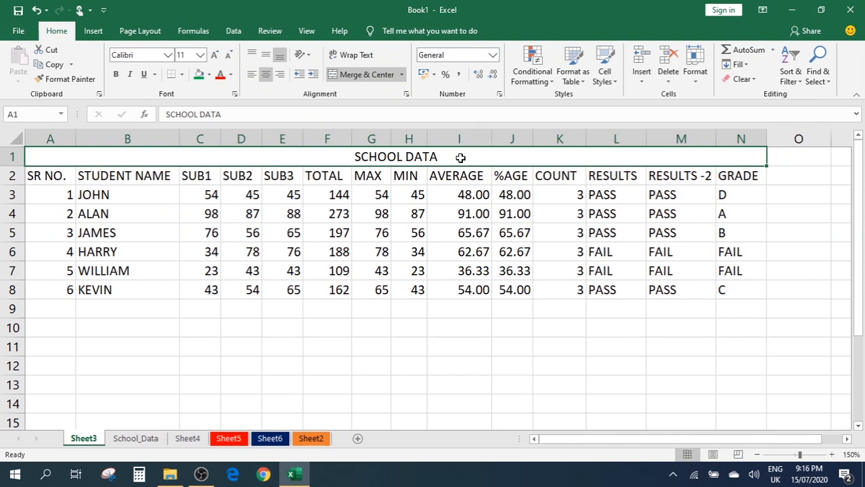
{"action": "left_click", "coordinate": [401, 76]}
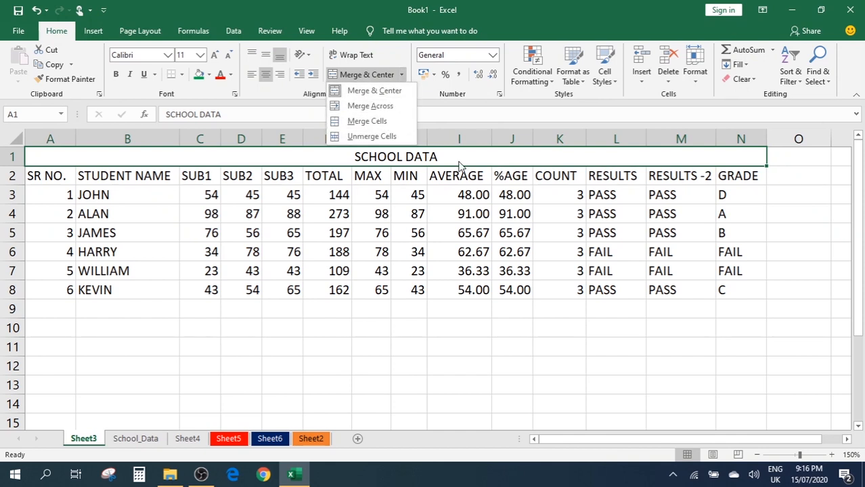
{"action": "left_click", "coordinate": [486, 195]}
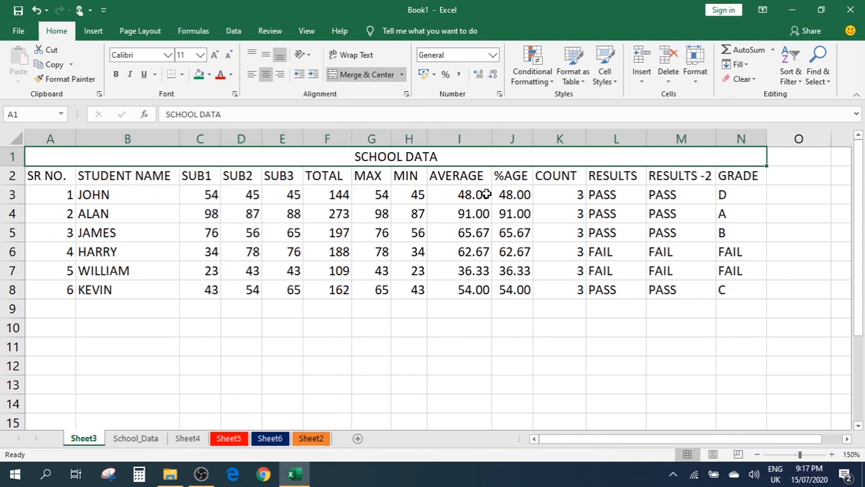
Unmerge the SCHOOL DATA title cell and merge and center it across A1:N1 again
{"action": "left_click", "coordinate": [361, 207]}
{"action": "left_click", "coordinate": [357, 161]}
{"action": "left_click", "coordinate": [371, 75]}
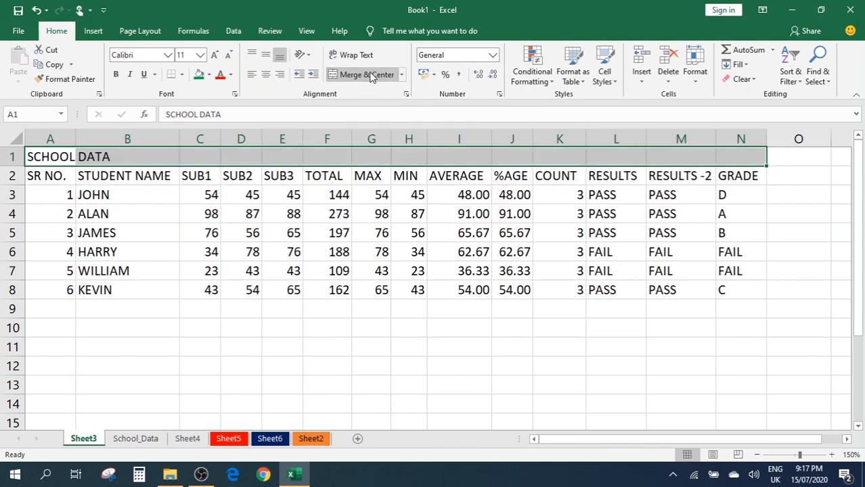
{"action": "left_click", "coordinate": [369, 75]}
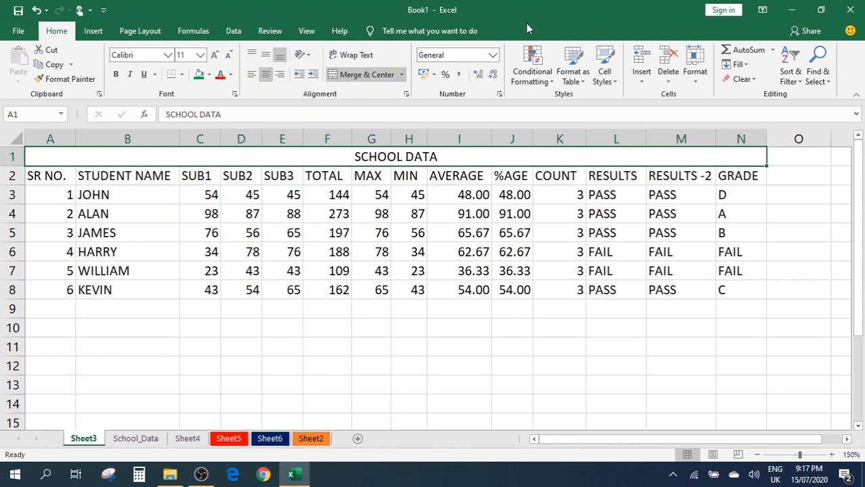
Apply All Borders to the title and the whole marks table, A1:N8
{"action": "left_click", "coordinate": [354, 291]}
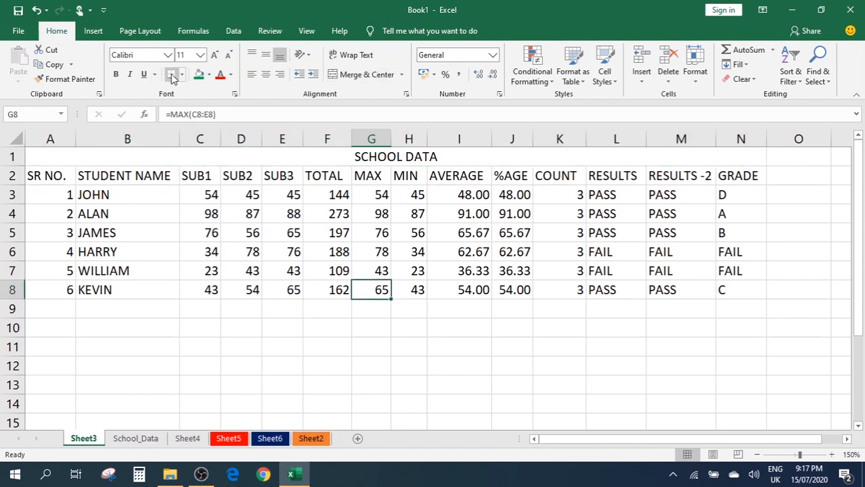
{"action": "left_click_drag", "start_coordinate": [43, 157], "coordinate": [380, 293]}
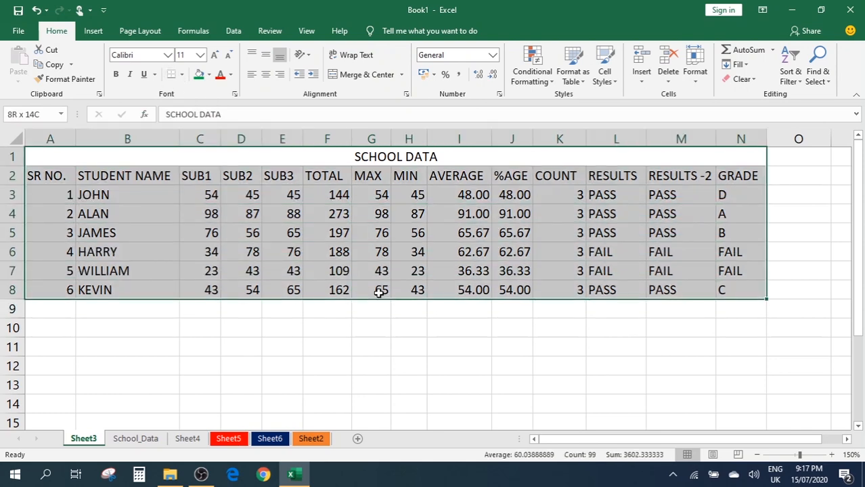
{"action": "left_click", "coordinate": [182, 75]}
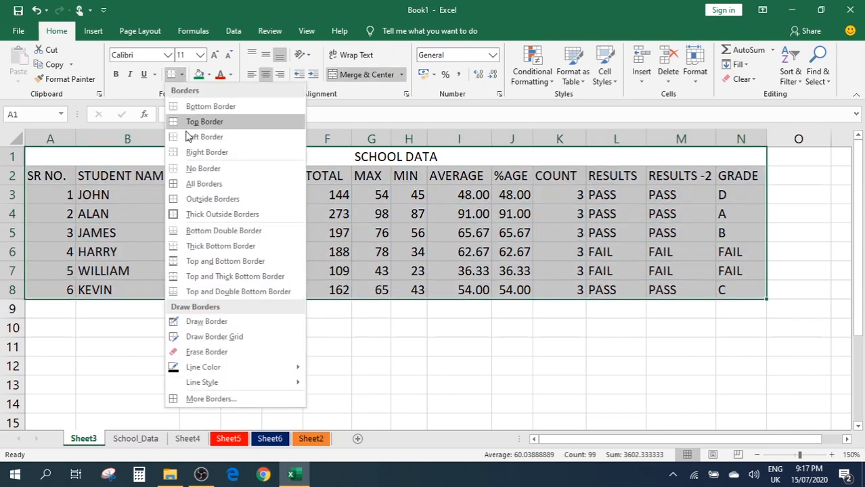
{"action": "left_click", "coordinate": [201, 185]}
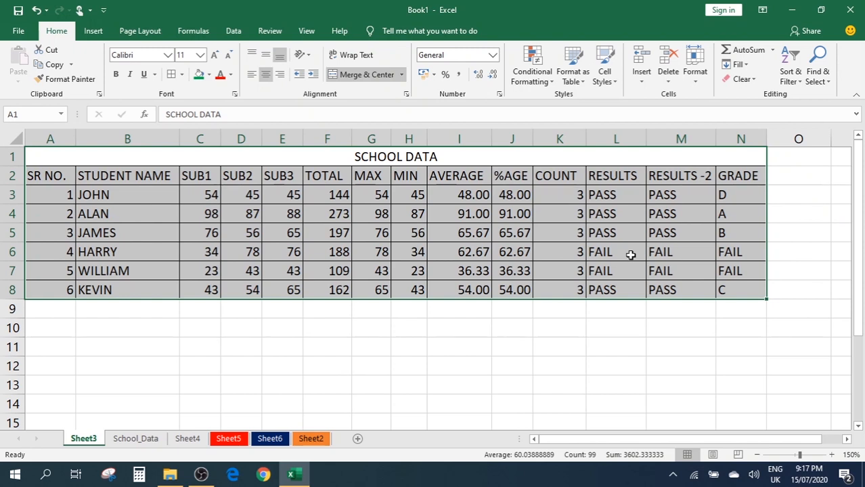
{"action": "left_click", "coordinate": [409, 365]}
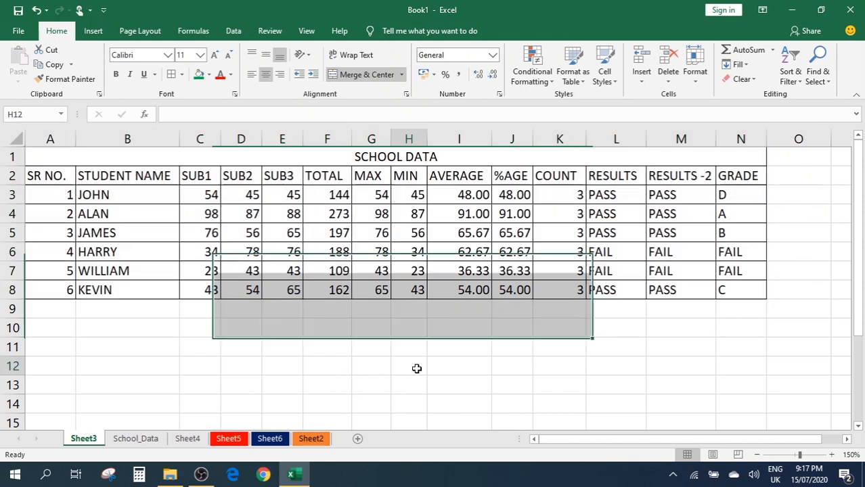
{"action": "left_click", "coordinate": [487, 345]}
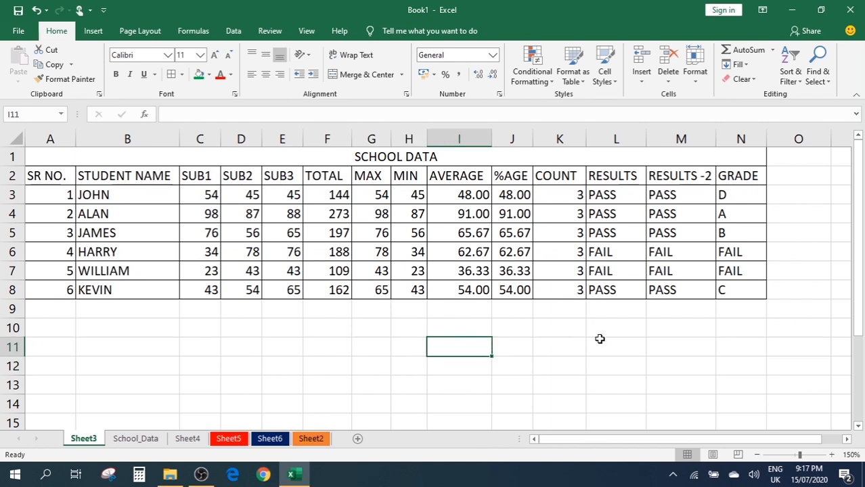
{"action": "left_click", "coordinate": [570, 337]}
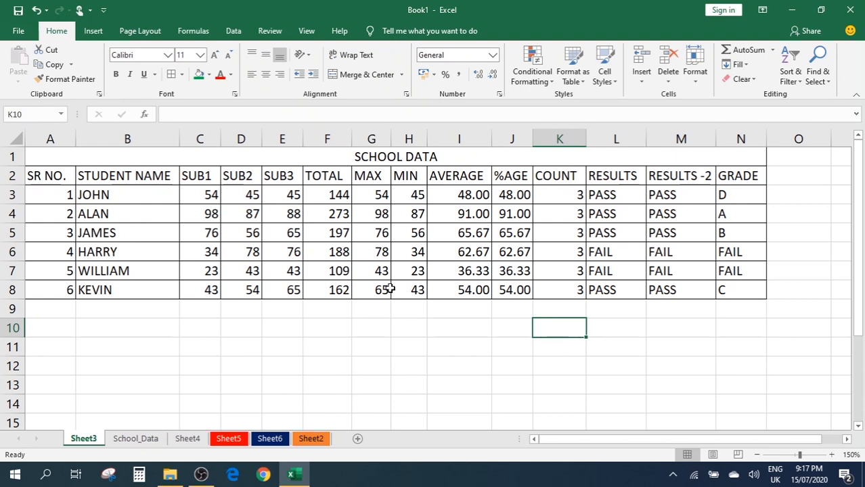
Check in the print preview how the bordered marks table will print, and return to the sheet
{"action": "left_click", "coordinate": [327, 199]}
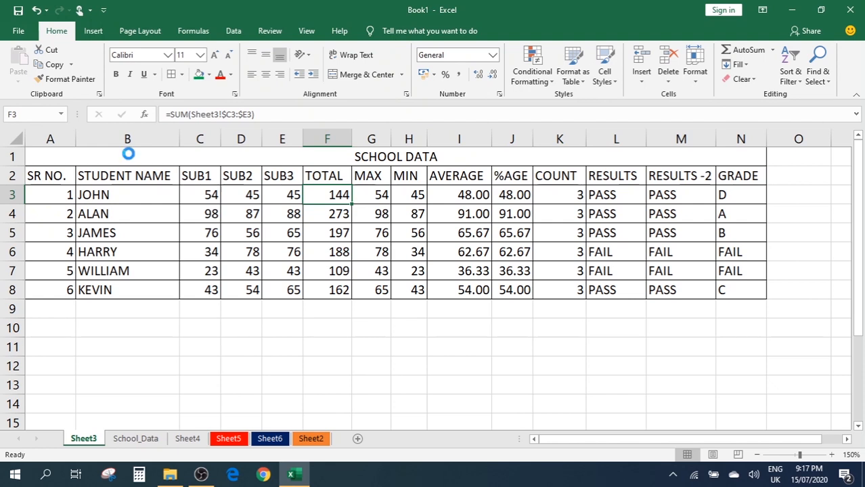
{"action": "key", "text": "ctrl+p"}
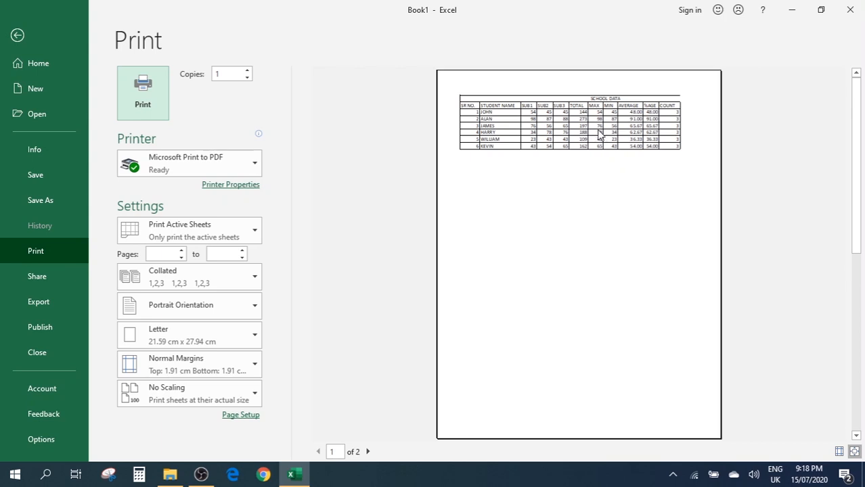
{"action": "key", "text": "Escape"}
Remove all borders from the title and marks table in A1:N8
{"action": "left_click_drag", "start_coordinate": [208, 157], "coordinate": [325, 281]}
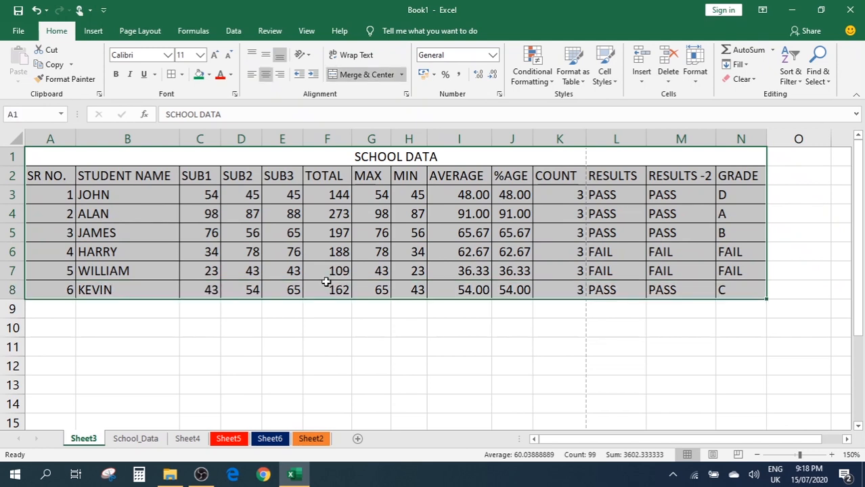
{"action": "left_click", "coordinate": [182, 75]}
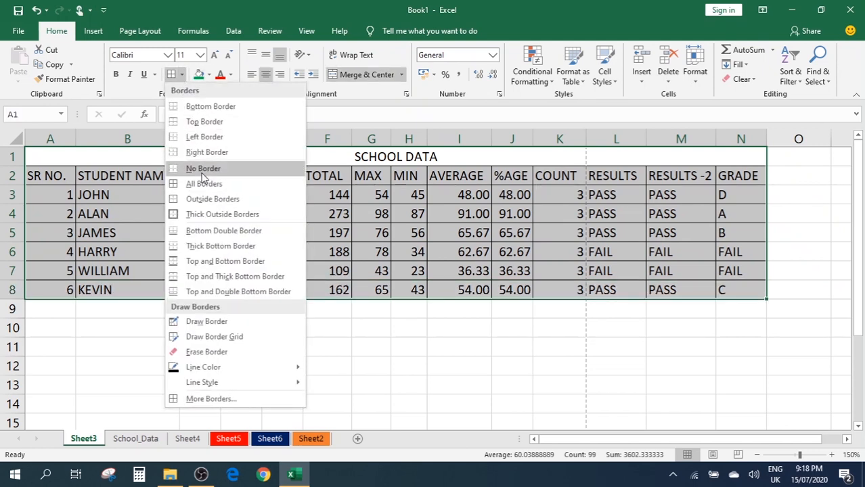
{"action": "left_click", "coordinate": [203, 169]}
{"action": "left_click", "coordinate": [418, 361]}
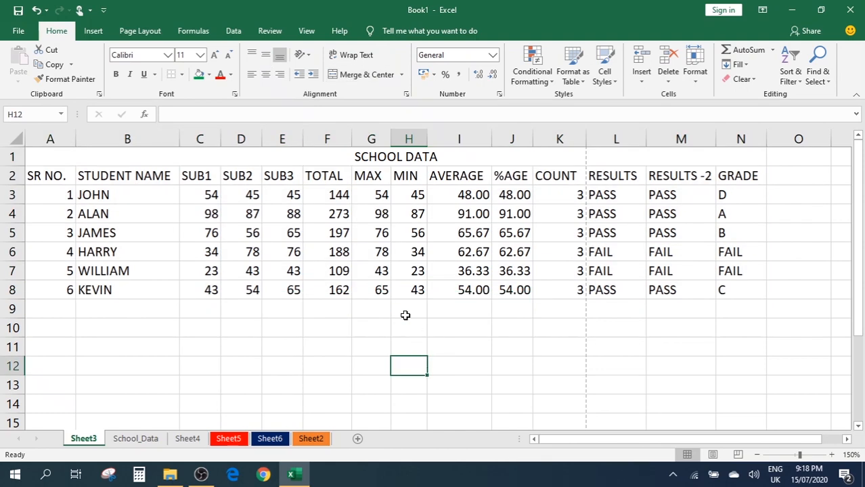
Check in the print preview how the marks table prints without borders, and return to the sheet
{"action": "key", "text": "ctrl+p"}
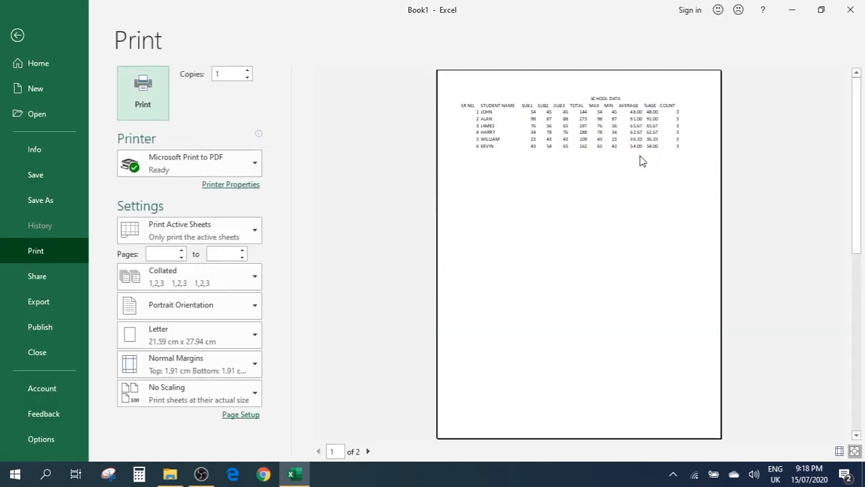
{"action": "key", "text": "Escape"}
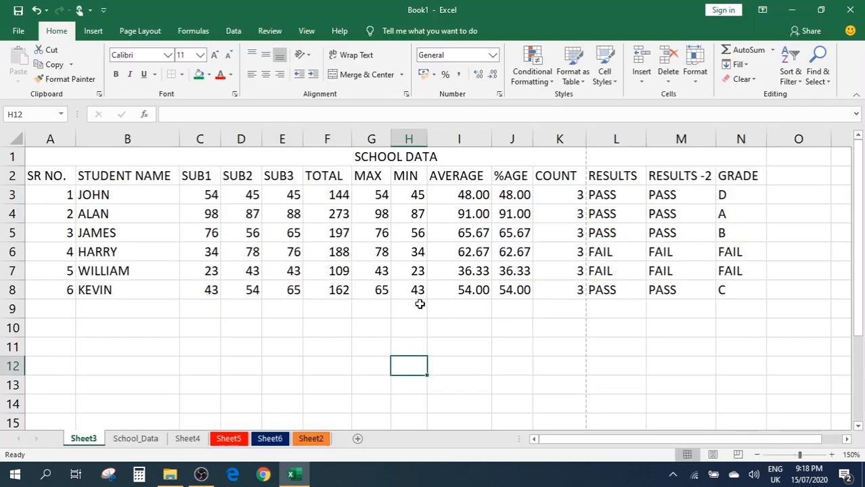
{"action": "left_click", "coordinate": [474, 327]}
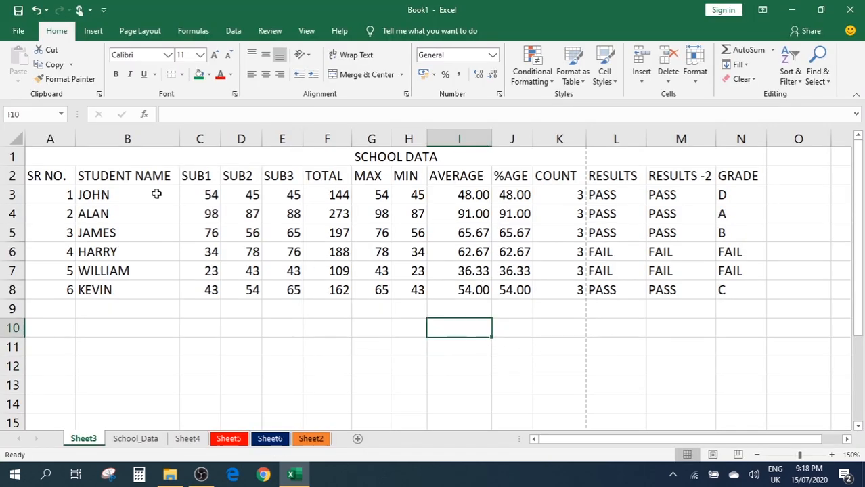
Reapply All Borders to the title and marks table in A1:N8
{"action": "left_click", "coordinate": [82, 161]}
{"action": "left_click_drag", "start_coordinate": [89, 182], "coordinate": [132, 287]}
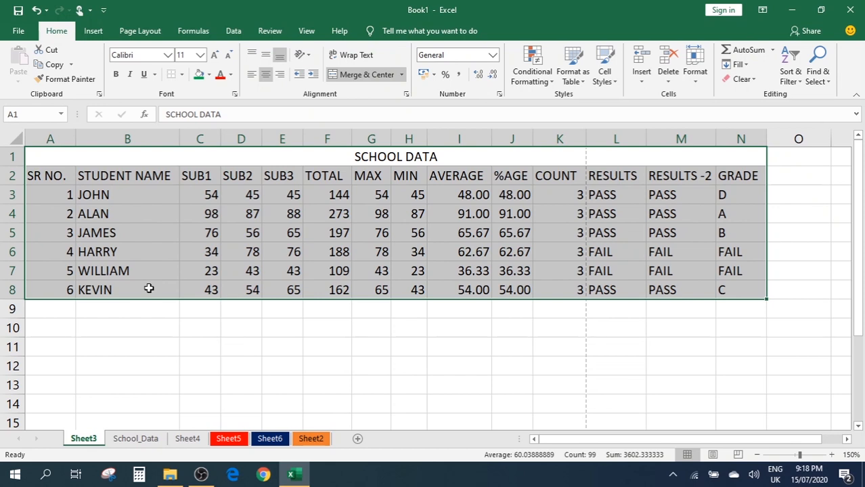
{"action": "left_click", "coordinate": [181, 77]}
{"action": "left_click", "coordinate": [197, 178]}
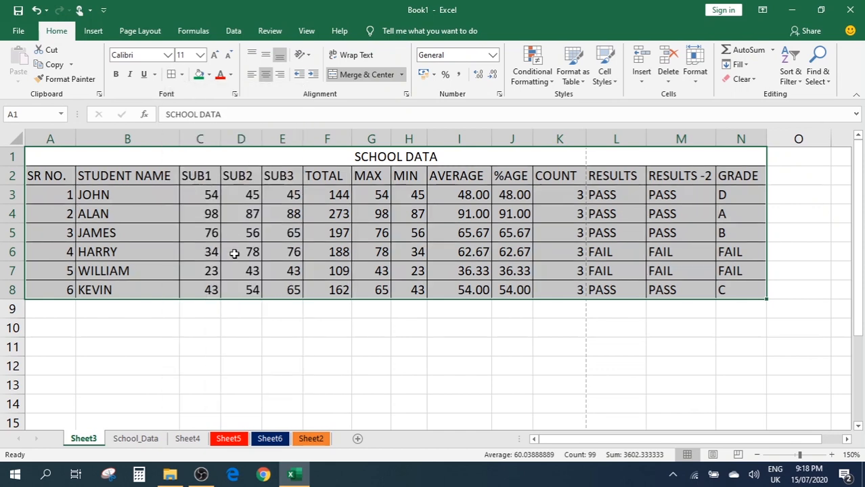
{"action": "left_click", "coordinate": [250, 323]}
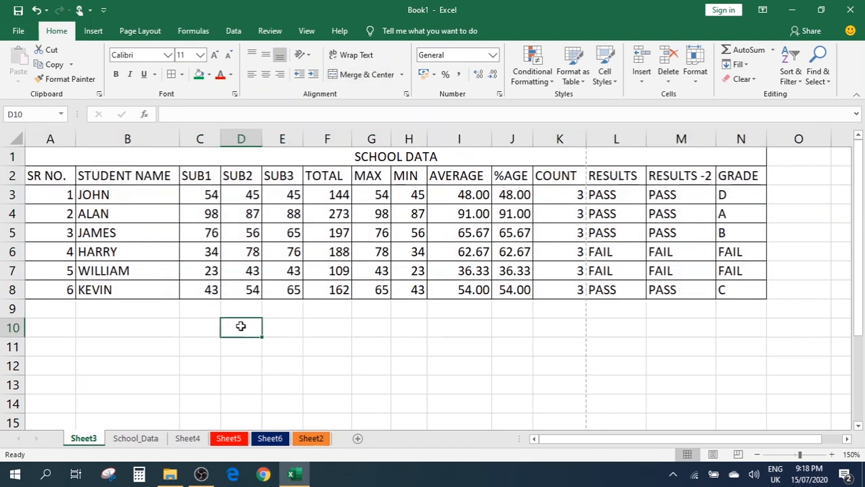
Try a red font color on the STUDENT NAME header in B2 and undo it
{"action": "left_click", "coordinate": [124, 153]}
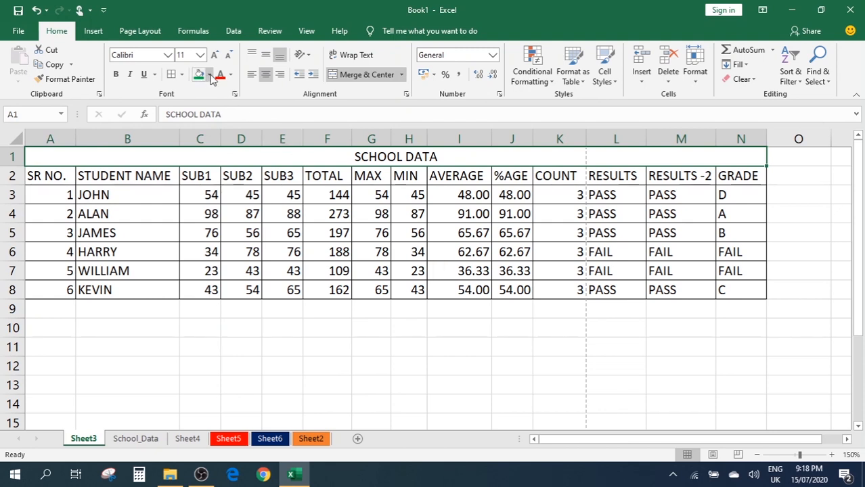
{"action": "left_click", "coordinate": [287, 251]}
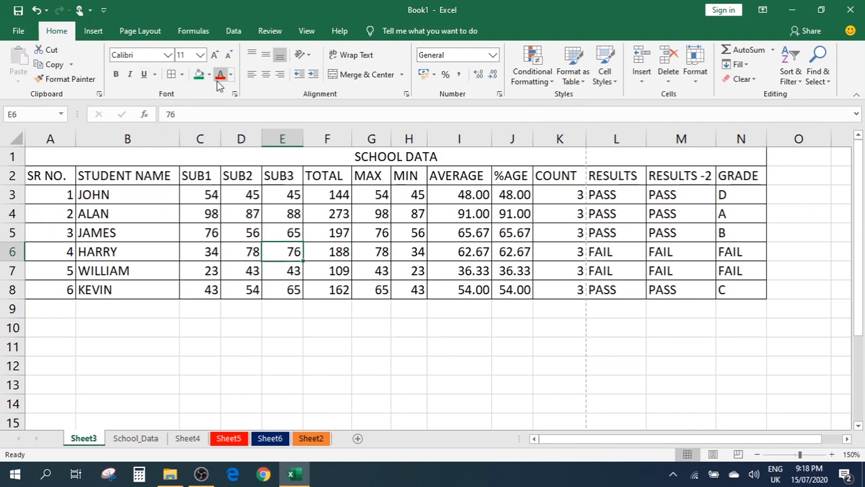
{"action": "left_click", "coordinate": [129, 177]}
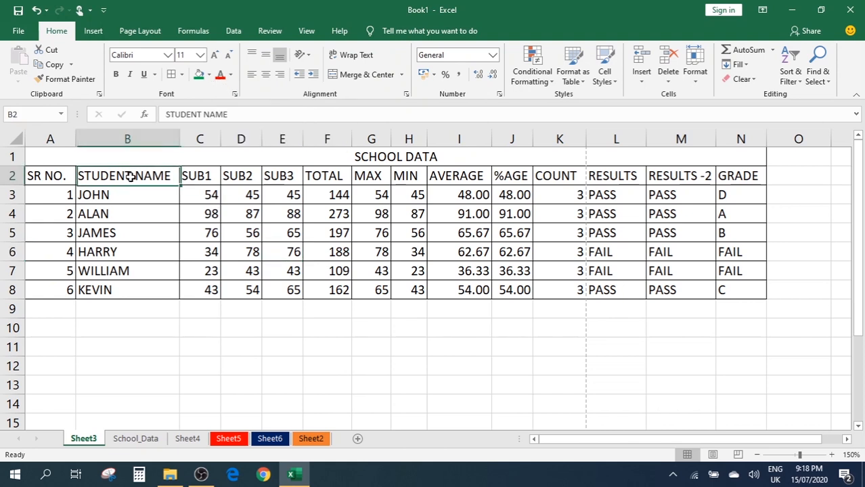
{"action": "left_click", "coordinate": [221, 76]}
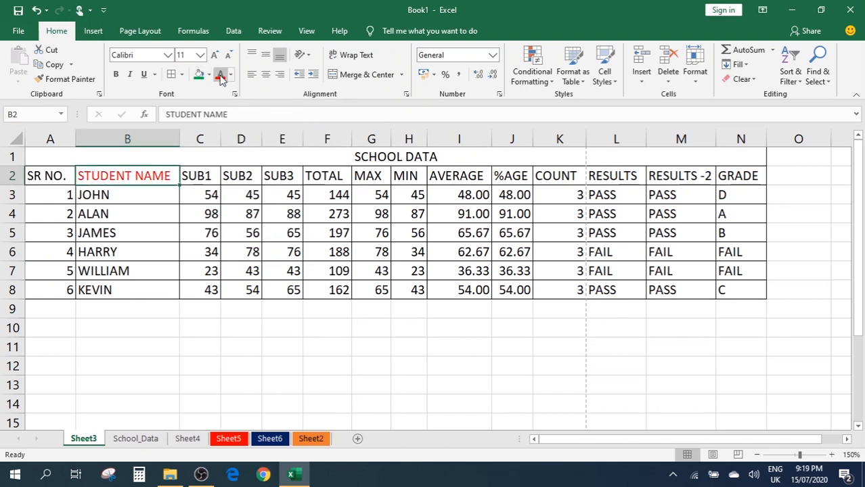
{"action": "key", "text": "ctrl+z"}
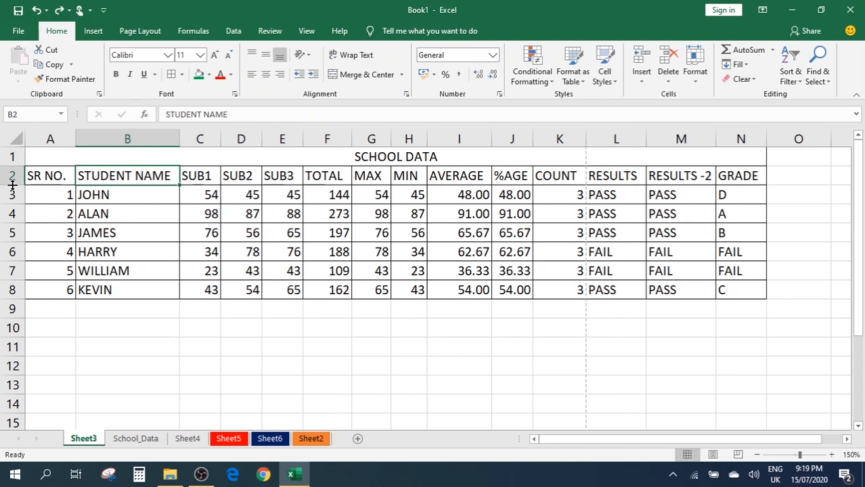
Increase the height of header row 2 to about two and a half times its original height
{"action": "left_click_drag", "start_coordinate": [12, 185], "coordinate": [18, 213]}
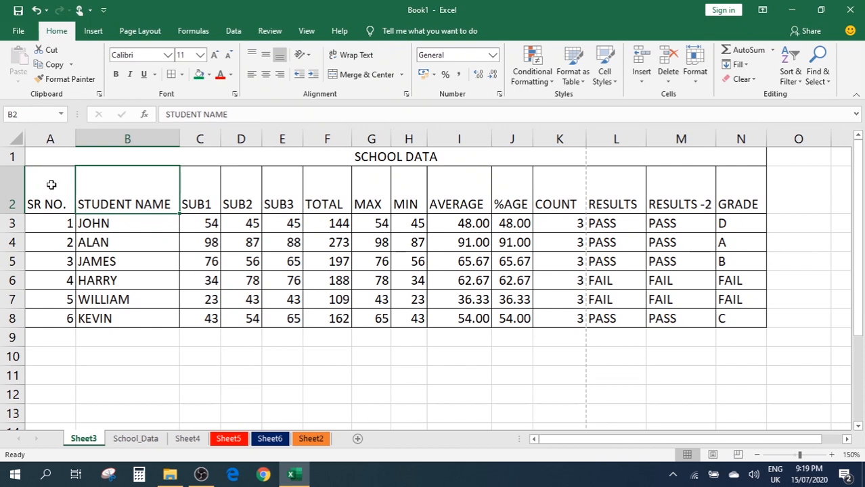
Try enlarging the height of rows 1 to 8 together and undo the change
{"action": "left_click_drag", "start_coordinate": [52, 184], "coordinate": [734, 202]}
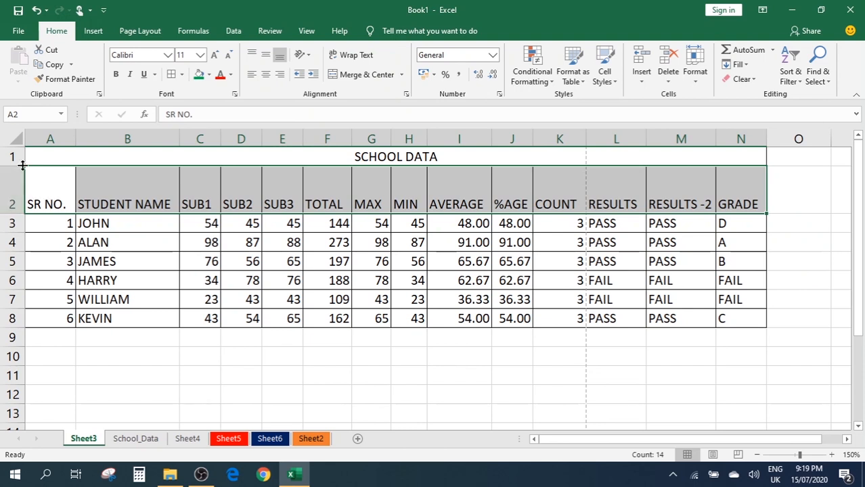
{"action": "left_click_drag", "start_coordinate": [13, 157], "coordinate": [13, 317]}
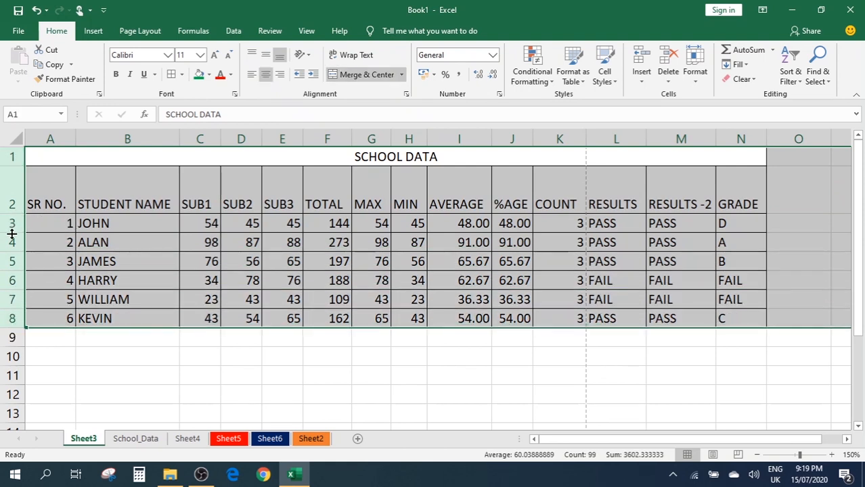
{"action": "left_click_drag", "start_coordinate": [11, 233], "coordinate": [12, 264]}
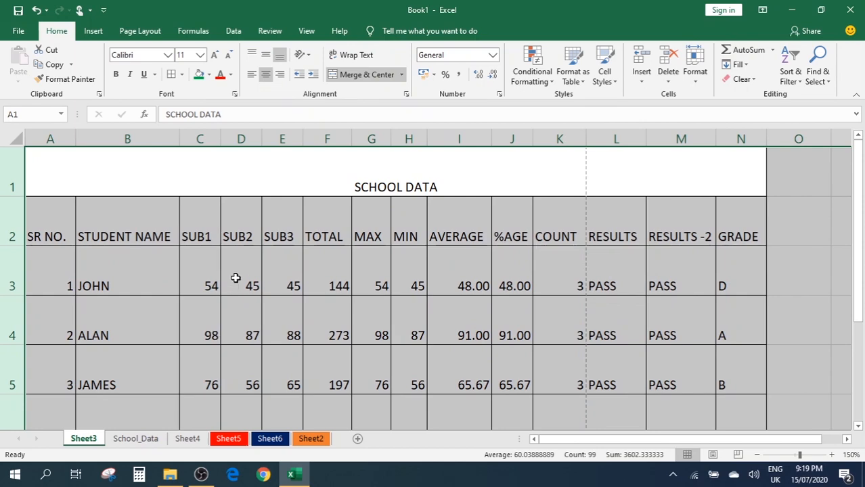
{"action": "scroll", "coordinate": [235, 277], "scroll_direction": "down", "scroll_amount": 3}
{"action": "scroll", "coordinate": [234, 276], "scroll_direction": "up", "scroll_amount": 3}
{"action": "key", "text": "ctrl+z"}
{"action": "left_click", "coordinate": [127, 203]}
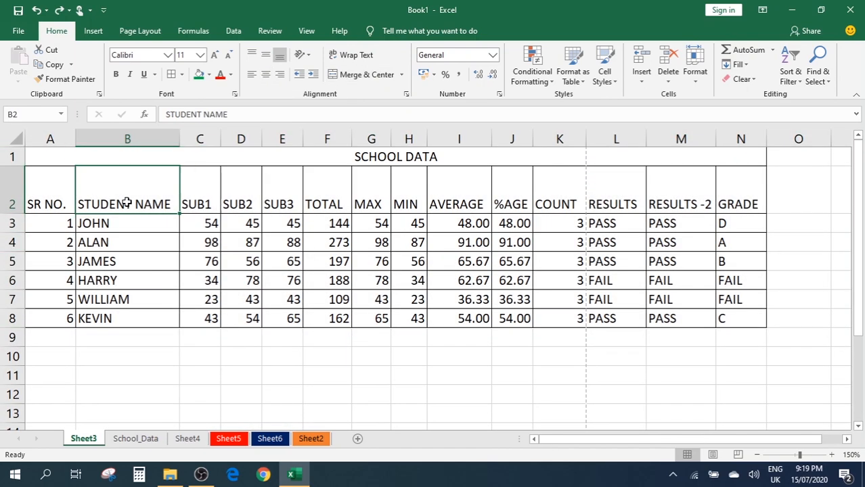
Try the top, middle and bottom vertical alignments on header row 2, finishing with Middle Align
{"action": "left_click", "coordinate": [55, 186]}
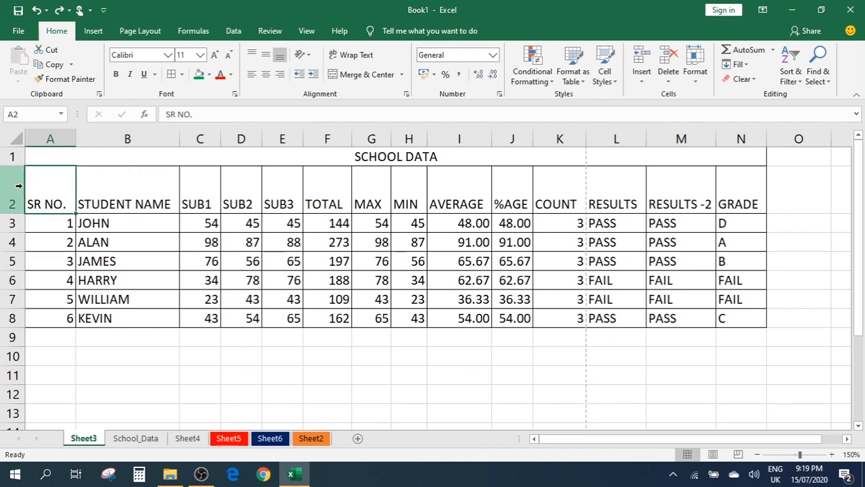
{"action": "left_click", "coordinate": [18, 186]}
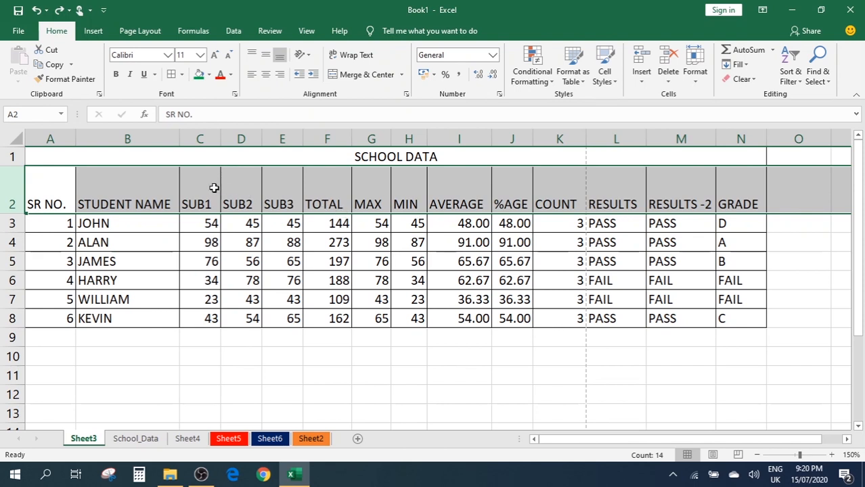
{"action": "left_click", "coordinate": [266, 57]}
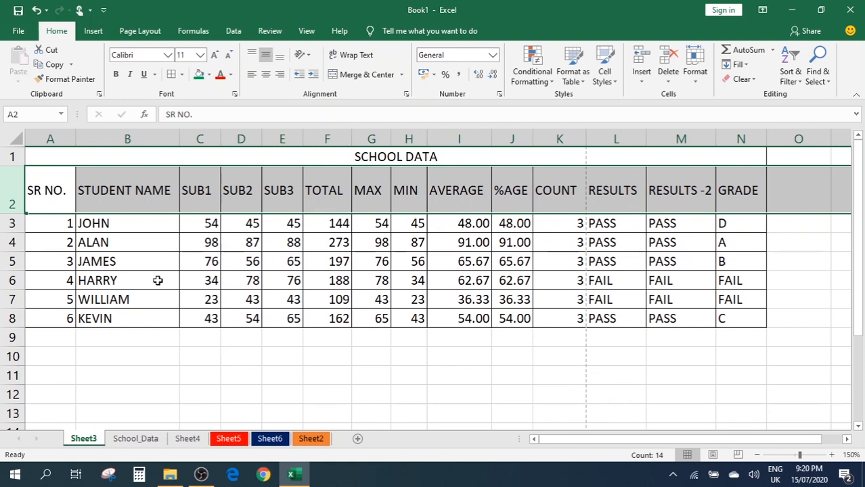
{"action": "left_click", "coordinate": [252, 57]}
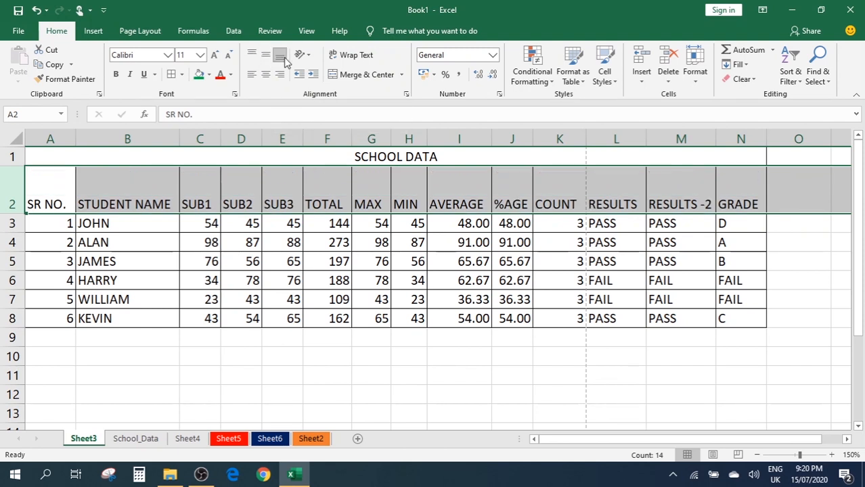
{"action": "left_click", "coordinate": [266, 57]}
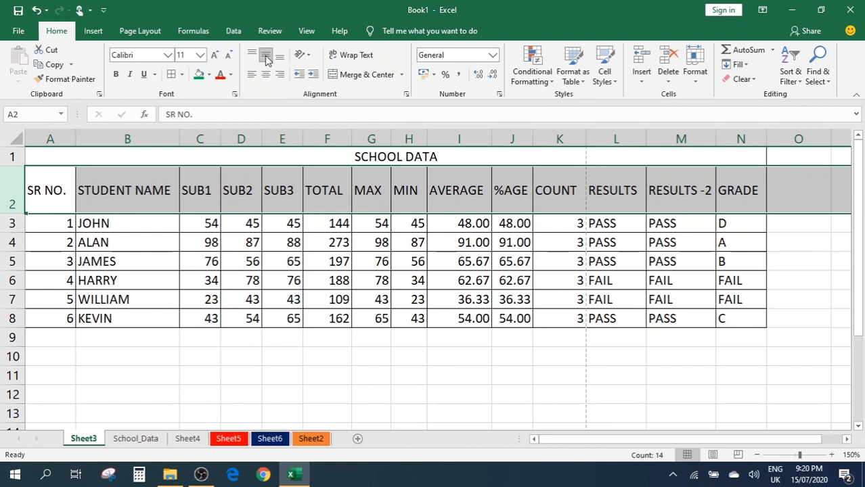
Try the Angle Clockwise, Vertical Text, Rotate Text Up and Angle Counterclockwise orientations on header row 2
{"action": "left_click", "coordinate": [306, 57]}
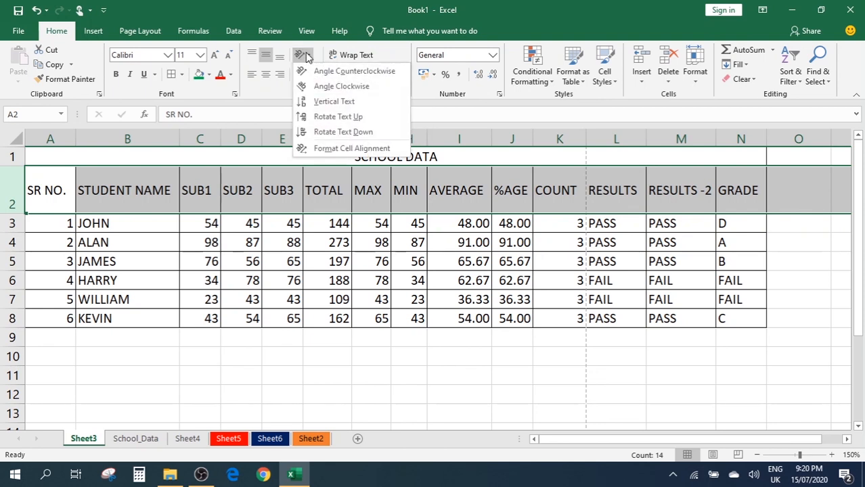
{"action": "left_click", "coordinate": [341, 87]}
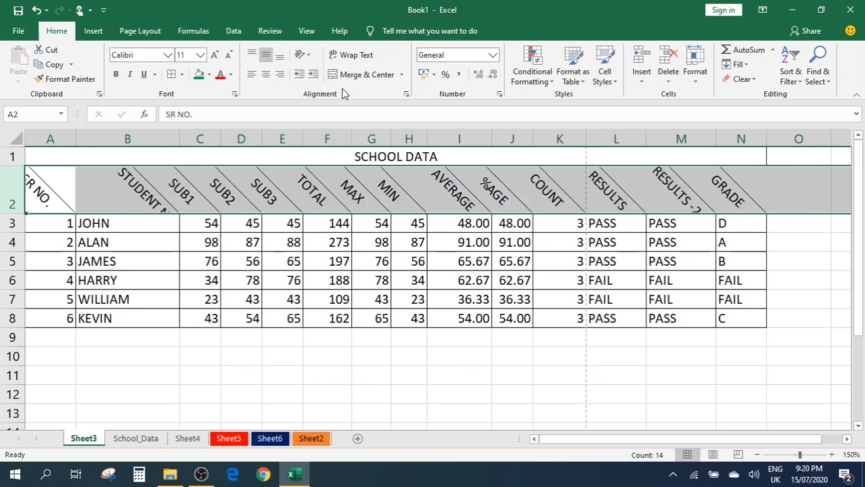
{"action": "left_click", "coordinate": [304, 56]}
{"action": "left_click", "coordinate": [336, 101]}
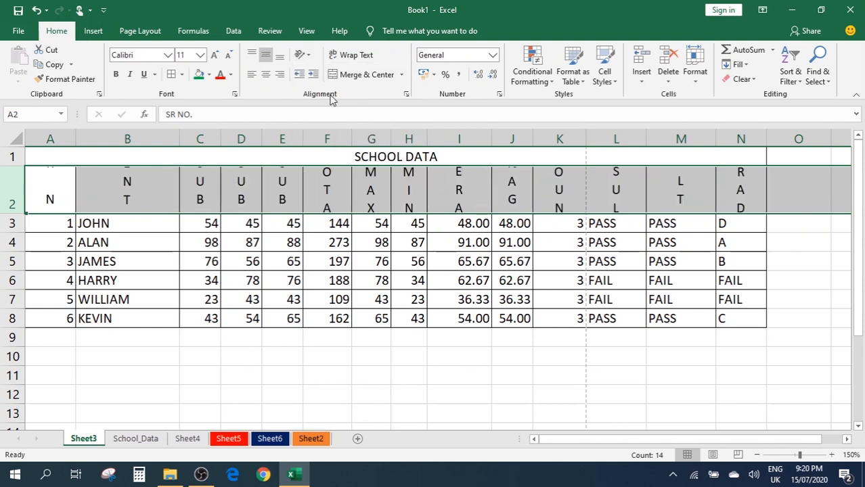
{"action": "left_click", "coordinate": [303, 56]}
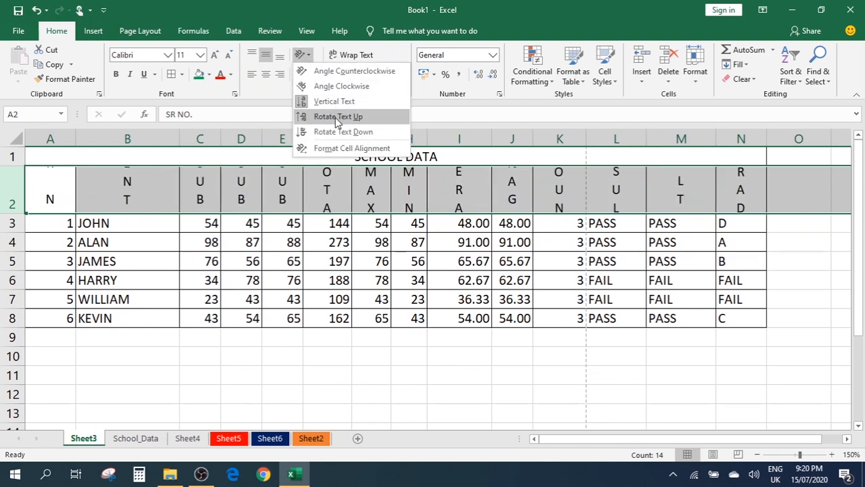
{"action": "left_click", "coordinate": [335, 117]}
{"action": "left_click", "coordinate": [302, 55]}
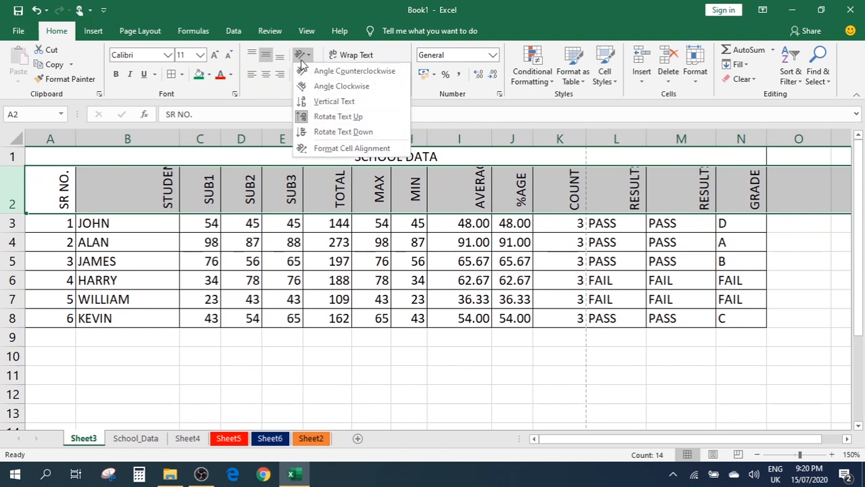
{"action": "left_click", "coordinate": [335, 71]}
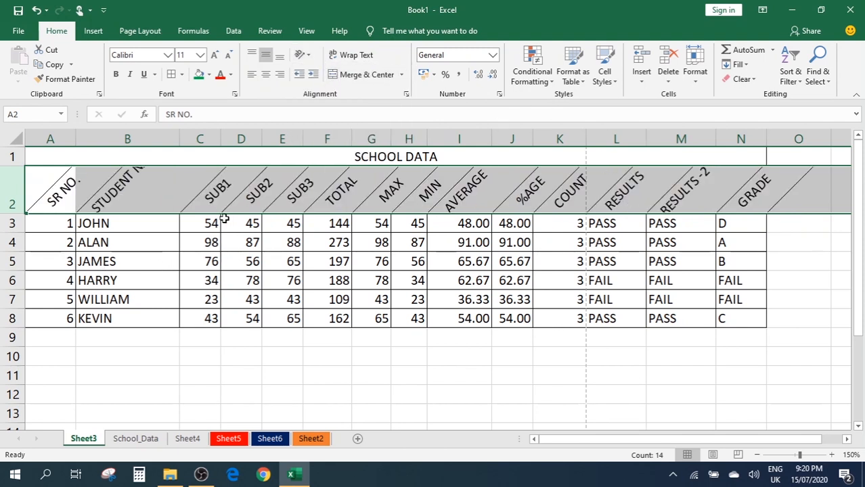
Undo the text orientation changes on header row 2 and middle-align the headers again
{"action": "left_click", "coordinate": [305, 56]}
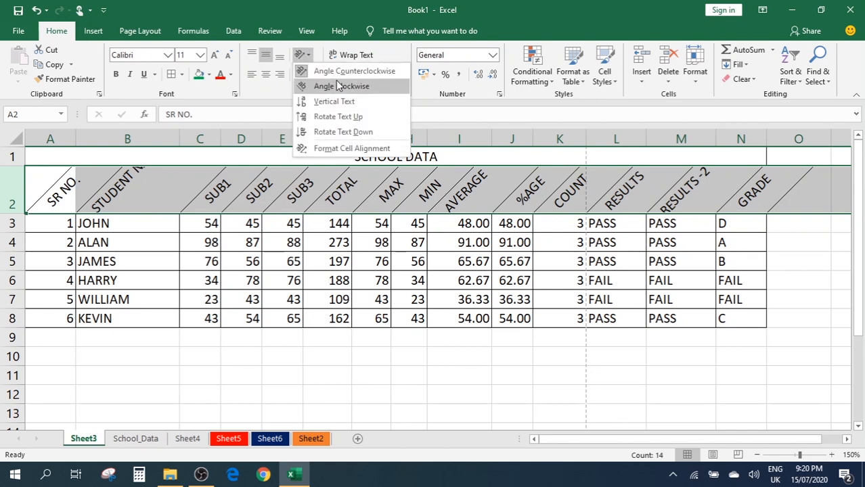
{"action": "left_click", "coordinate": [376, 179]}
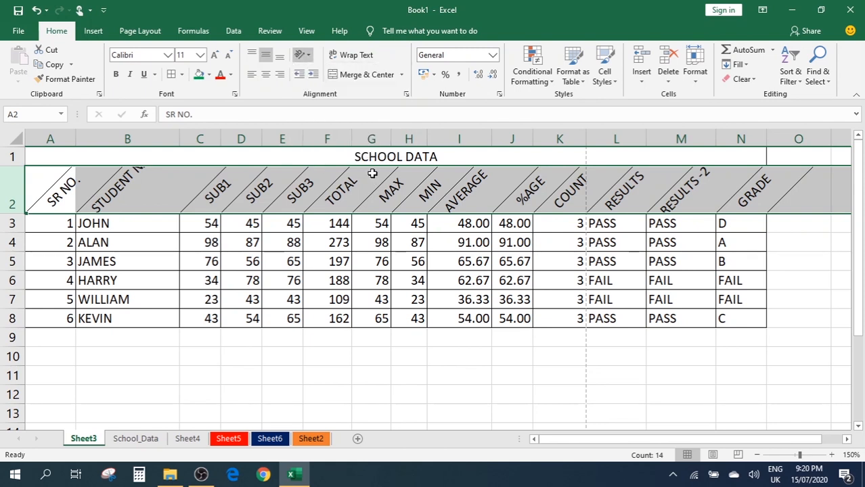
{"action": "key", "text": "ctrl+z"}
{"action": "key", "text": "ctrl+z"}
{"action": "key", "text": "ctrl+z"}
{"action": "key", "text": "ctrl+z"}
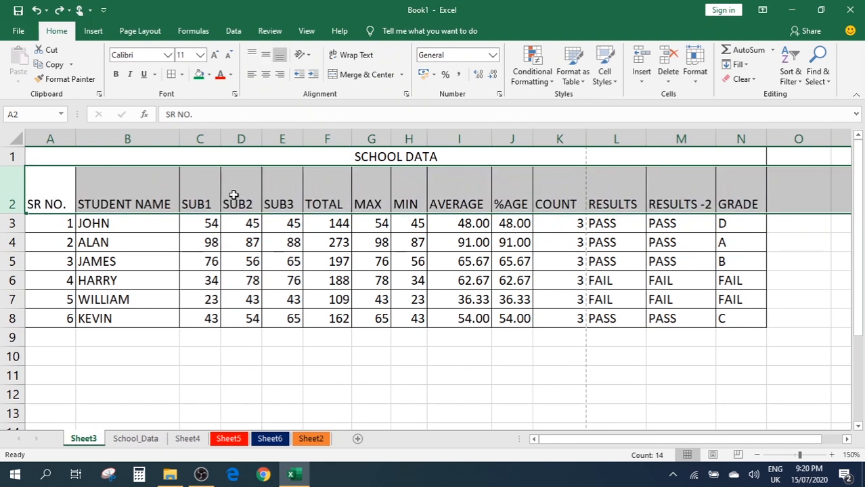
{"action": "left_click", "coordinate": [265, 55]}
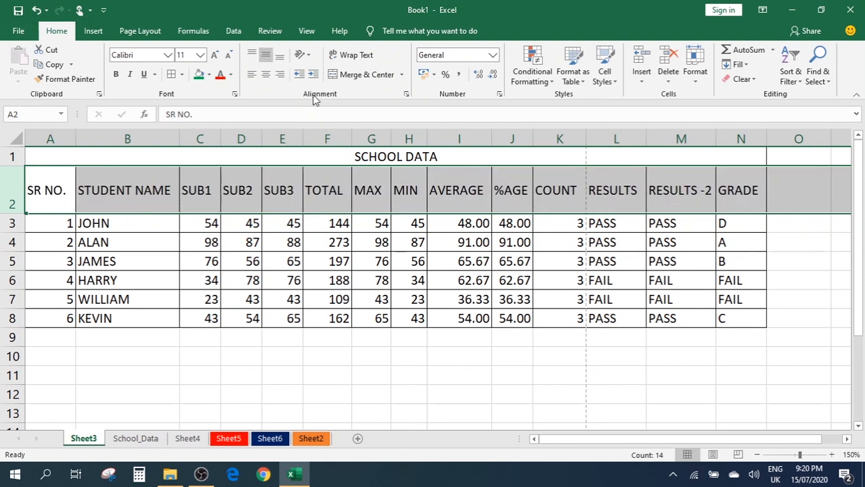
{"action": "left_click", "coordinate": [380, 225]}
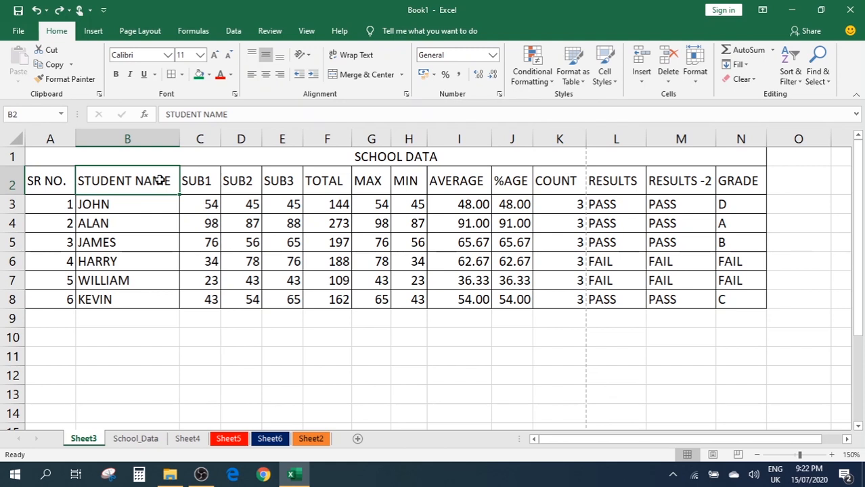
Replace the header text in B2 with NAME OF THE STUDENT
{"action": "type", "text": "nA"}
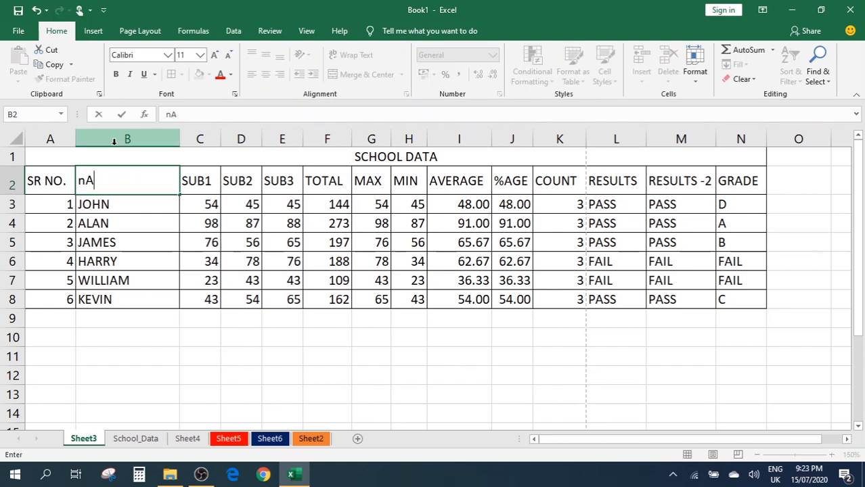
{"action": "type", "text": "ME"}
{"action": "key", "text": "BackSpace"}
{"action": "key", "text": "BackSpace"}
{"action": "key", "text": "BackSpace"}
{"action": "key", "text": "BackSpace"}
{"action": "type", "text": "NA"}
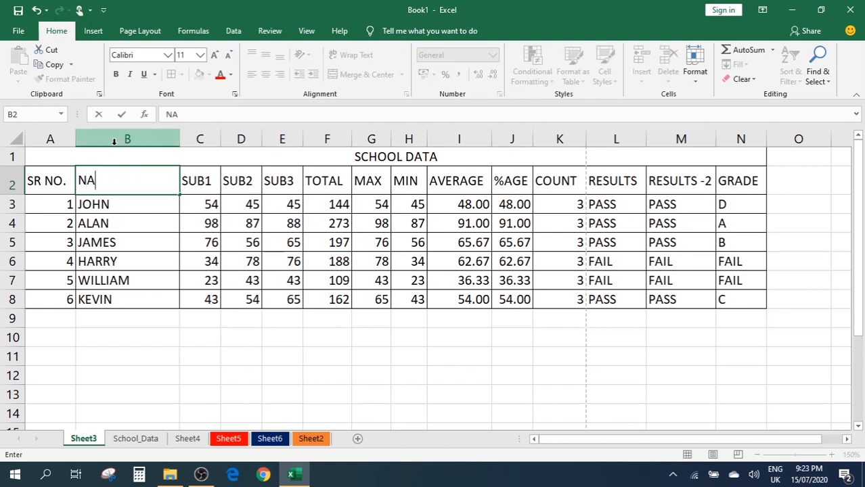
{"action": "type", "text": "ME OF THE STUDENT"}
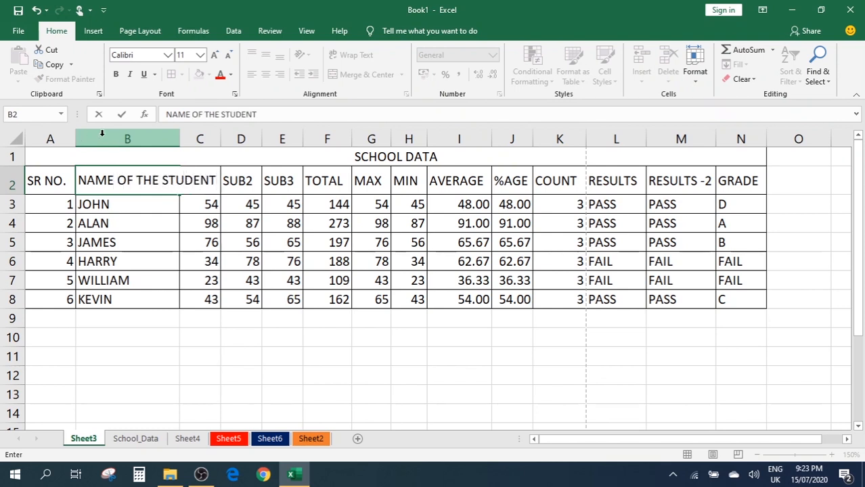
{"action": "left_click", "coordinate": [166, 226]}
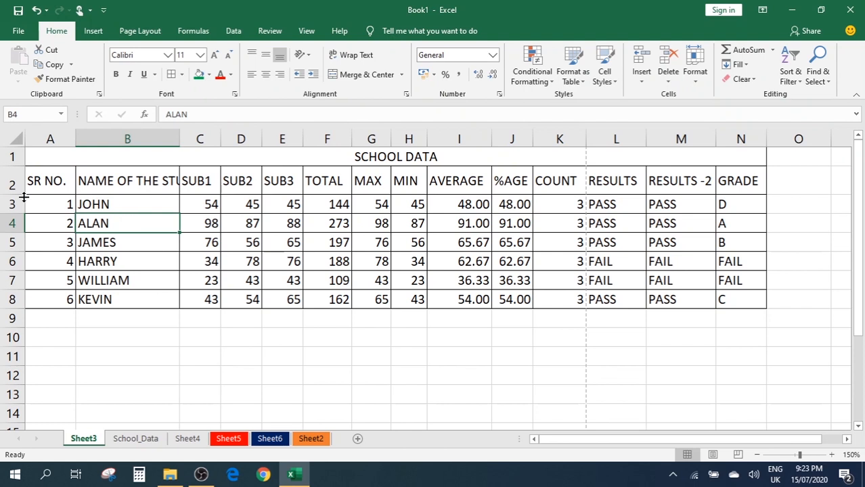
Increase the height of row 2 slightly and wrap the header text in B2
{"action": "left_click_drag", "start_coordinate": [18, 195], "coordinate": [17, 201]}
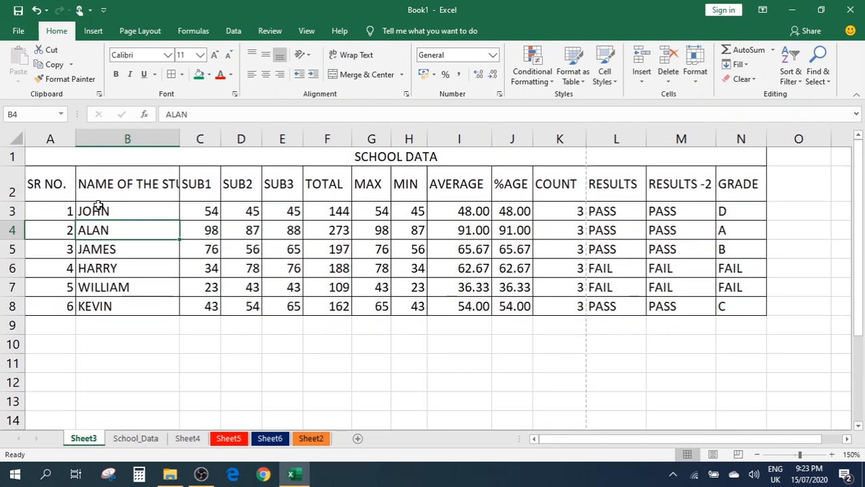
{"action": "left_click", "coordinate": [251, 215]}
{"action": "left_click", "coordinate": [128, 190]}
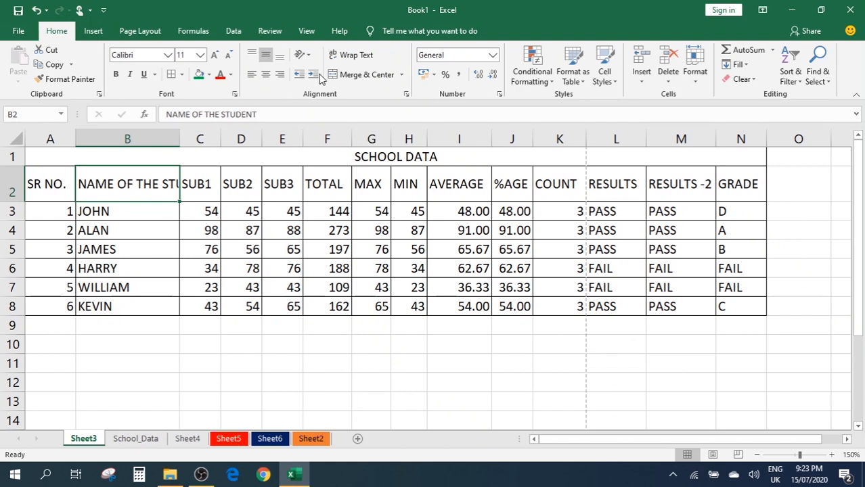
{"action": "left_click", "coordinate": [351, 55]}
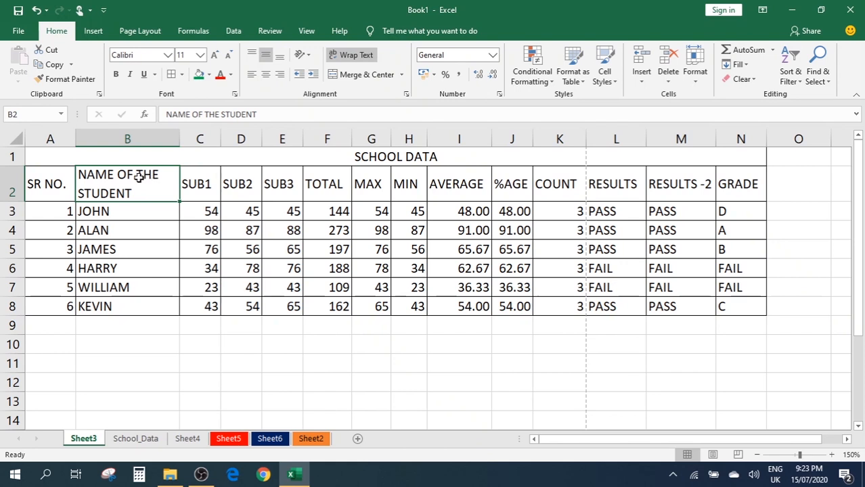
Turn off Wrap Text for the NAME OF THE STUDENT header in B2
{"action": "left_click", "coordinate": [199, 183]}
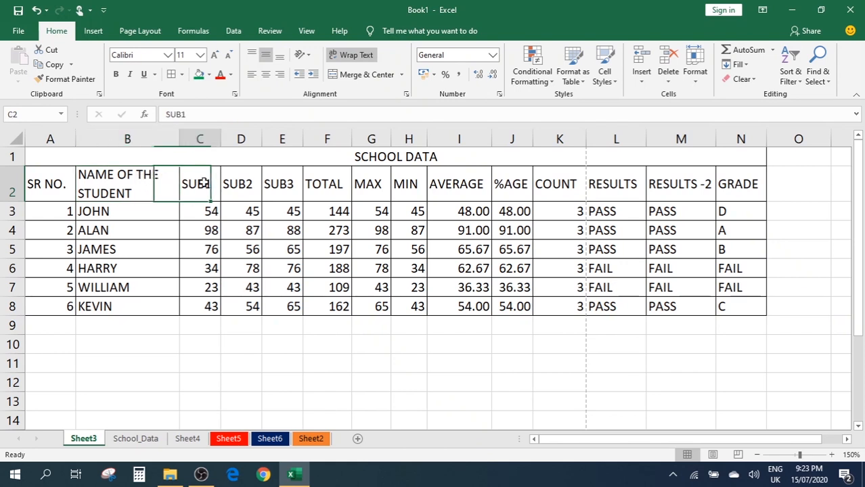
{"action": "left_click", "coordinate": [160, 180]}
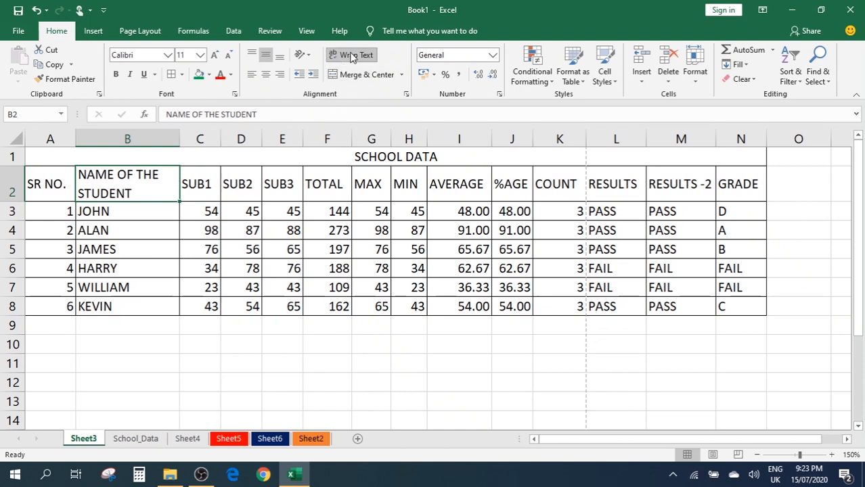
{"action": "double_click", "coordinate": [156, 176]}
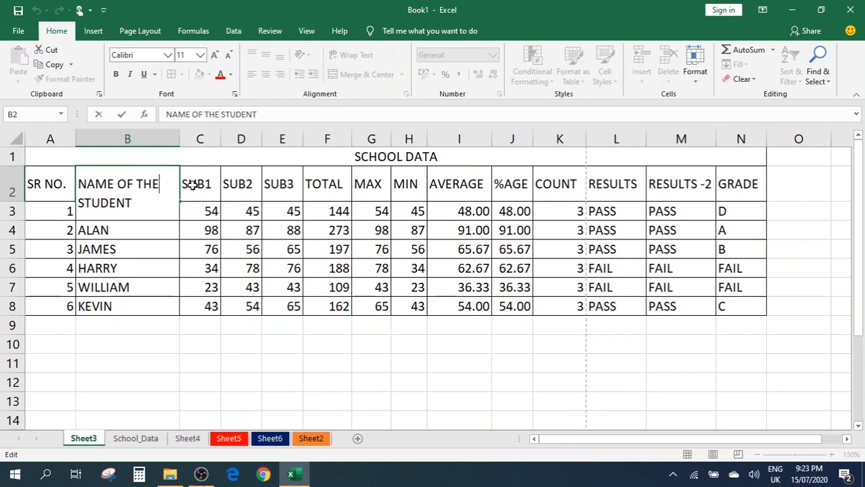
{"action": "left_click", "coordinate": [184, 287]}
{"action": "left_click", "coordinate": [178, 191]}
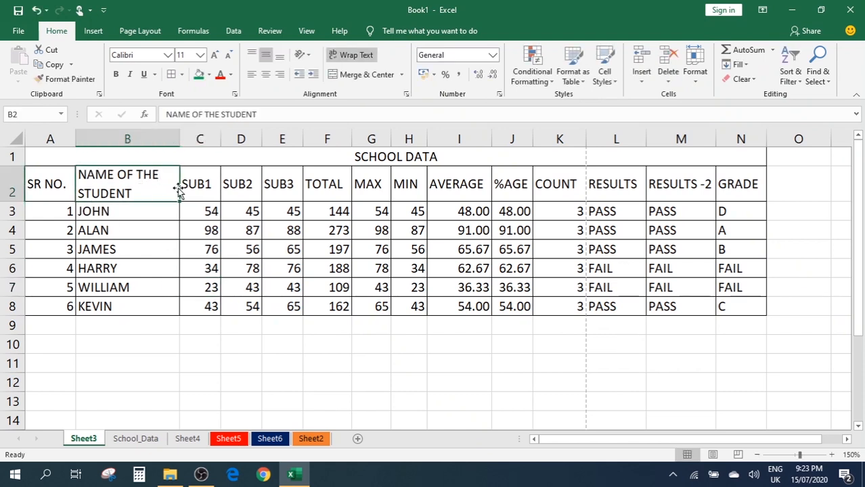
{"action": "left_click", "coordinate": [363, 58]}
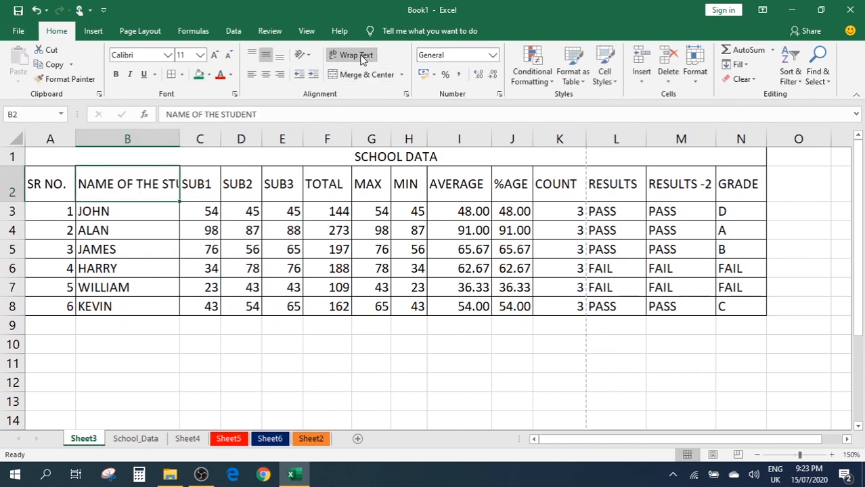
Insert a manual line break before STUDENT in the B2 header
{"action": "double_click", "coordinate": [164, 177]}
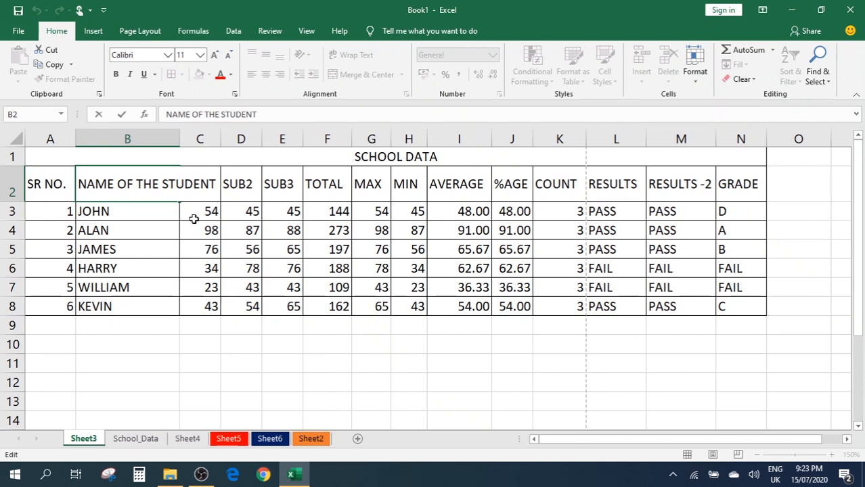
{"action": "key", "text": "alt+Return"}
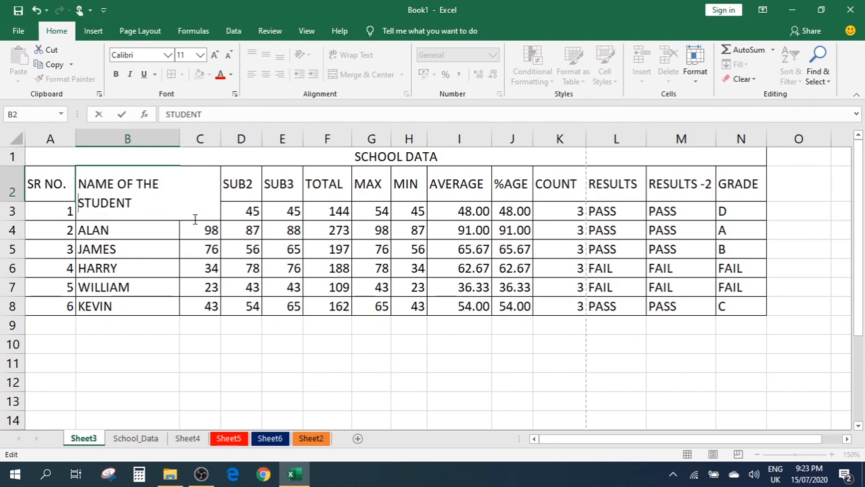
{"action": "key", "text": "Tab"}
{"action": "left_click", "coordinate": [141, 195]}
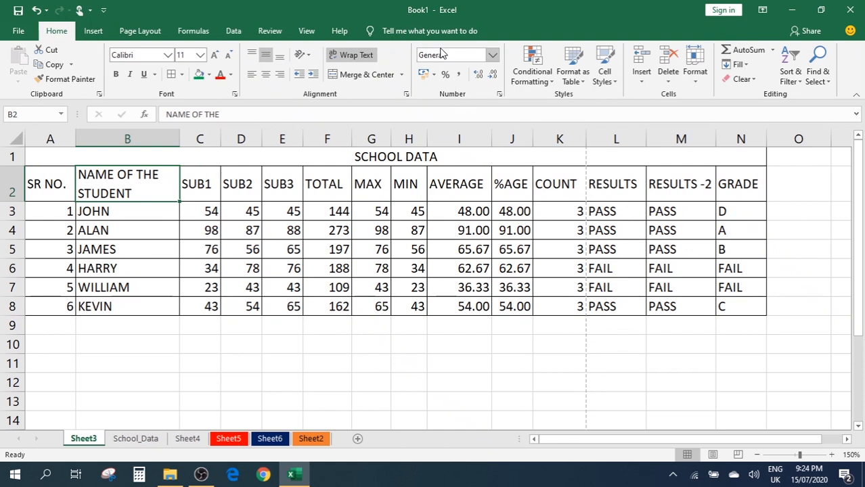
{"action": "left_click", "coordinate": [492, 57]}
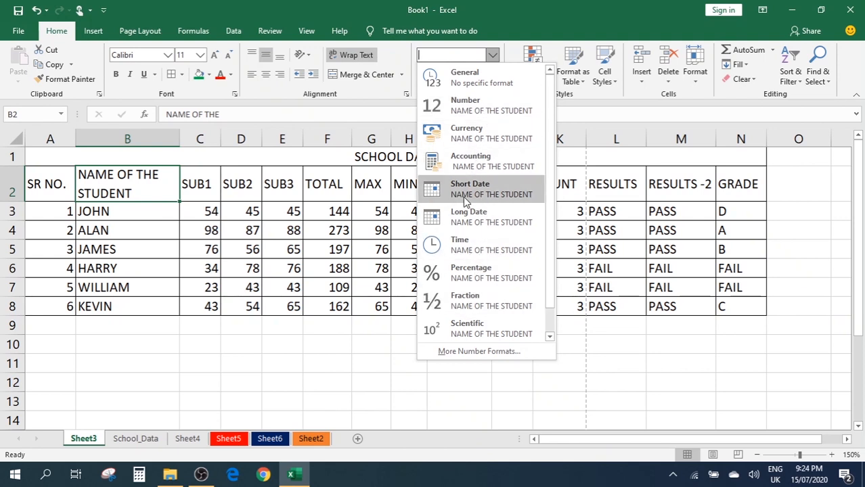
{"action": "left_click", "coordinate": [141, 242]}
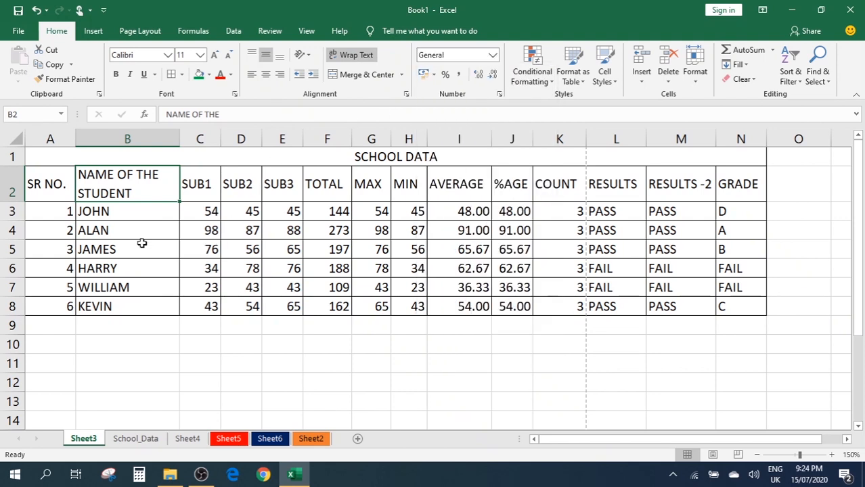
{"action": "left_click", "coordinate": [169, 347]}
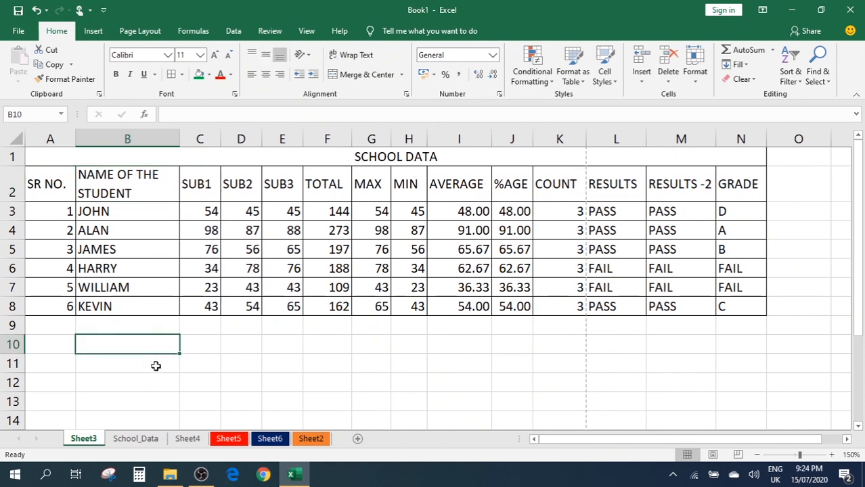
Enter the date 15-07-2020 in cell B11 below the table
{"action": "left_click", "coordinate": [156, 366]}
{"action": "type", "text": "20"}
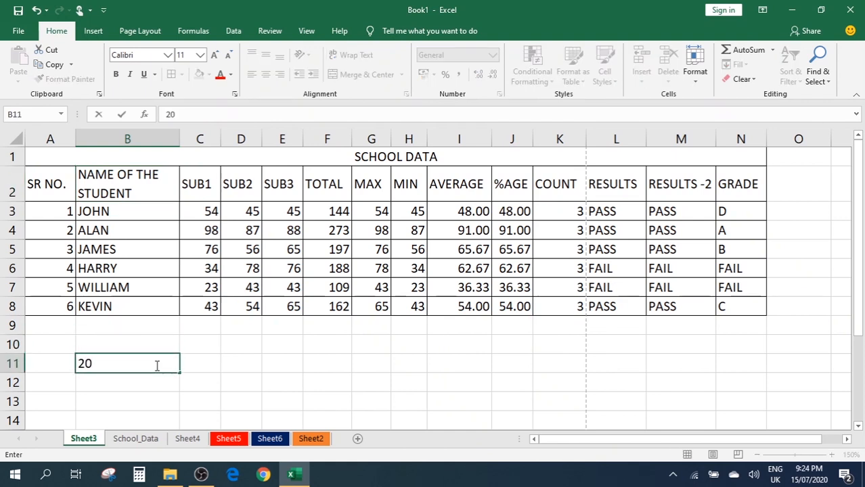
{"action": "key", "text": "BackSpace"}
{"action": "key", "text": "BackSpace"}
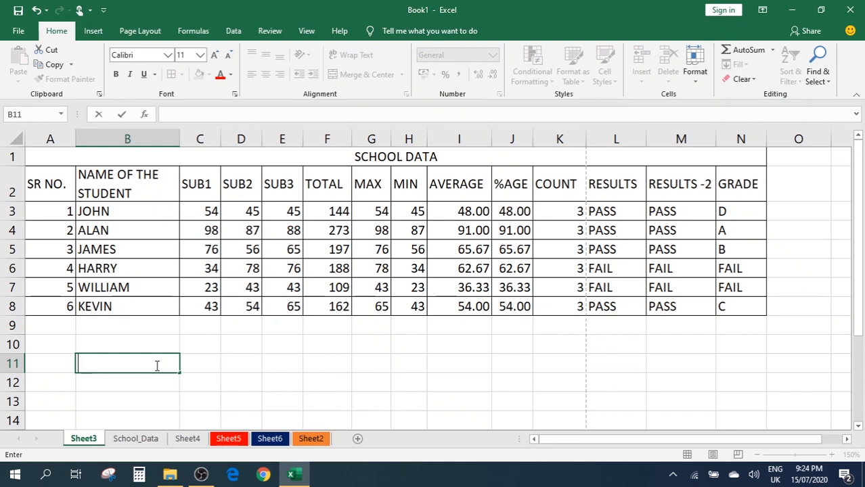
{"action": "type", "text": "15-07-2020"}
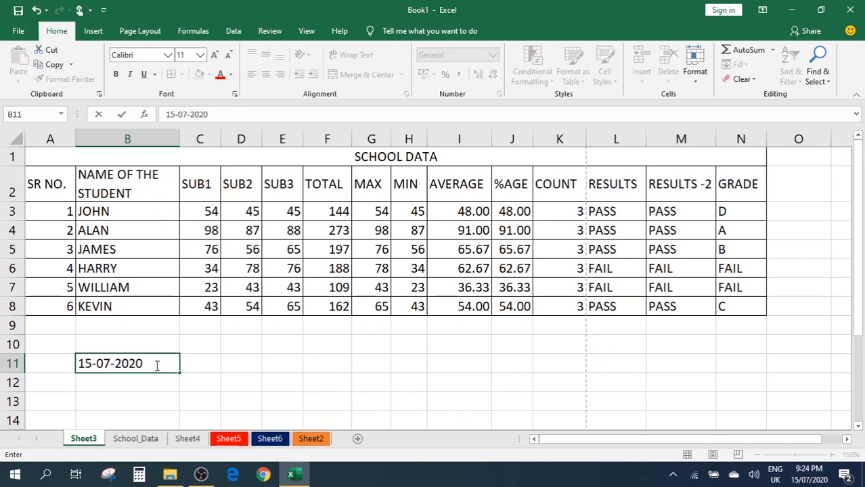
{"action": "key", "text": "Tab"}
{"action": "left_click", "coordinate": [155, 364]}
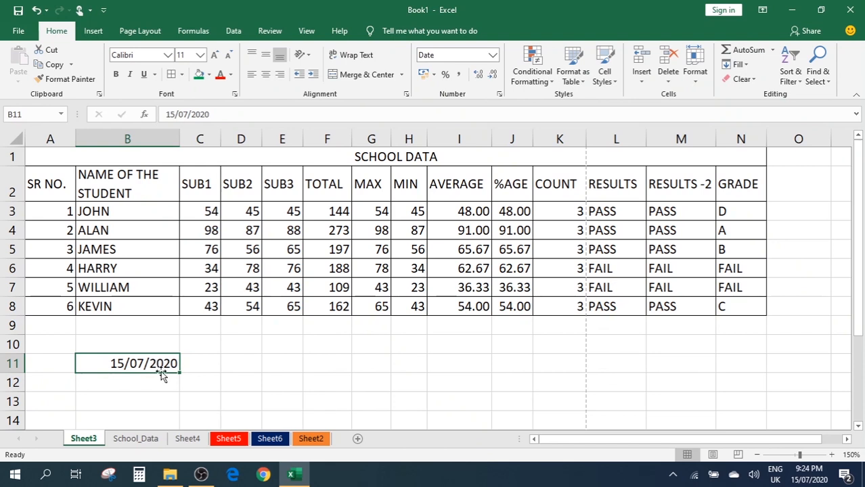
Apply the Number format to the date in B11, and switch it back to Short Date
{"action": "left_click", "coordinate": [494, 57]}
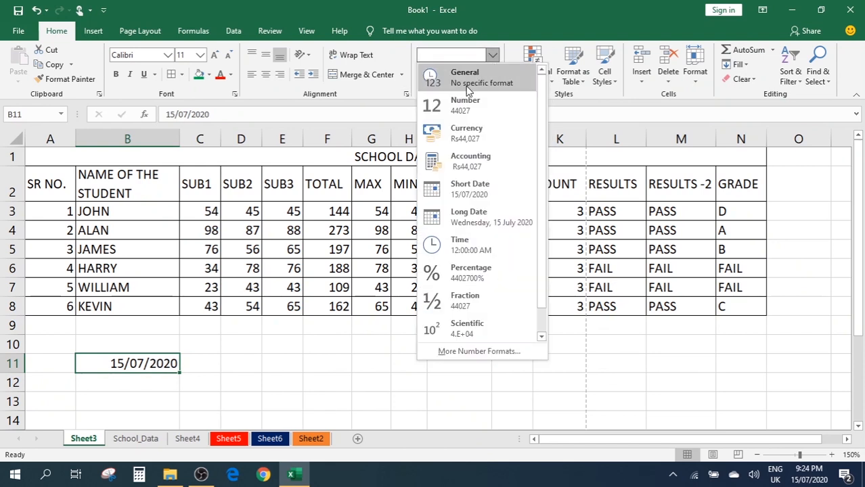
{"action": "left_click", "coordinate": [464, 114]}
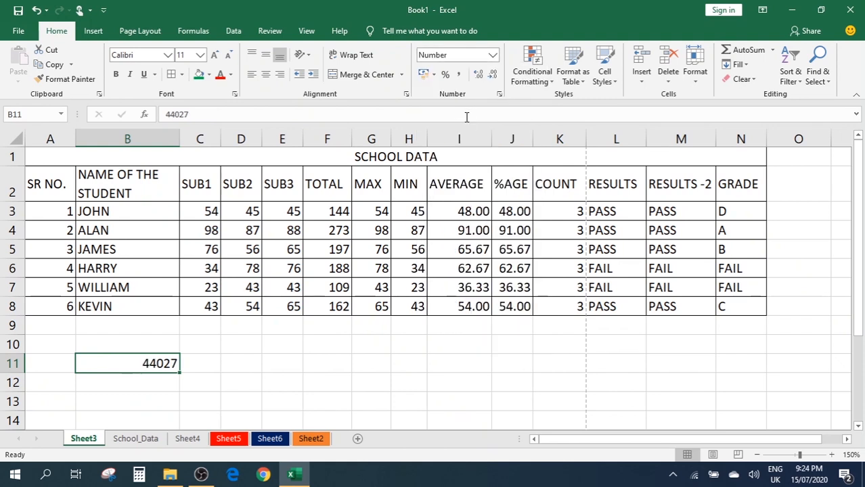
{"action": "left_click", "coordinate": [211, 355]}
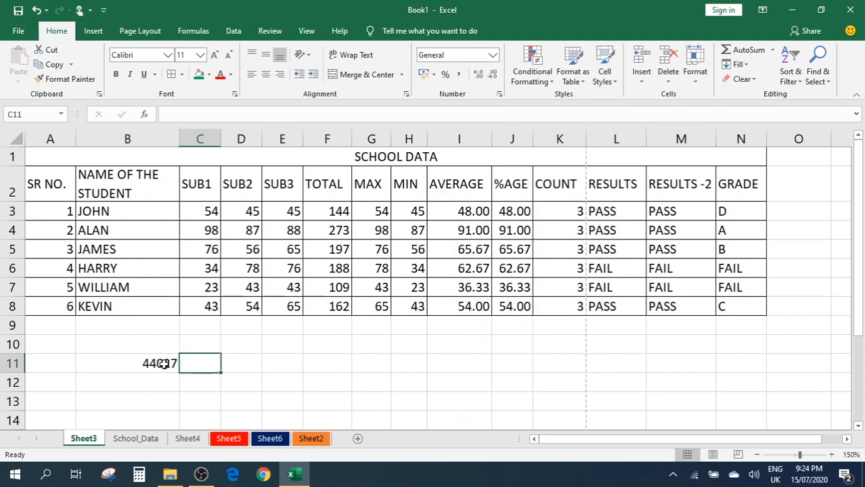
{"action": "left_click", "coordinate": [162, 364]}
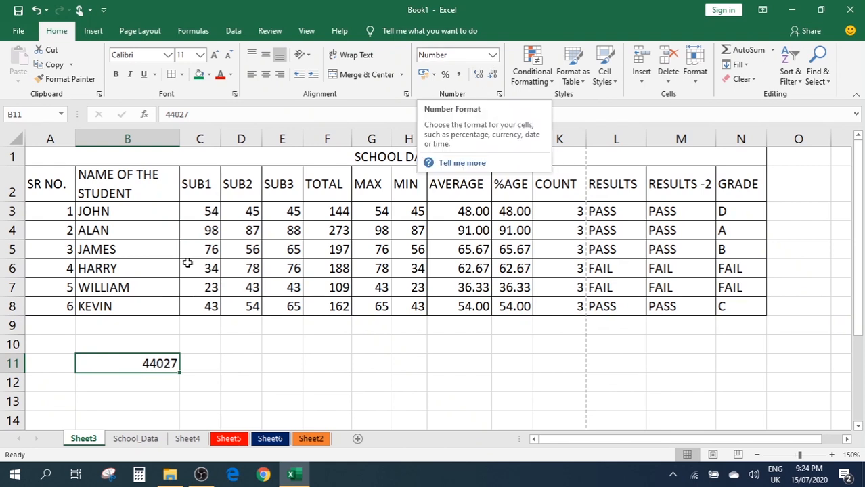
{"action": "left_click", "coordinate": [495, 55]}
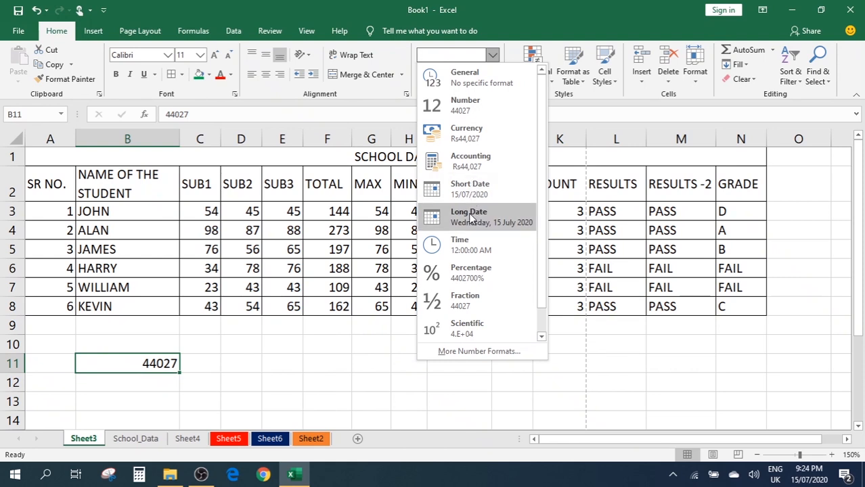
{"action": "left_click", "coordinate": [471, 192]}
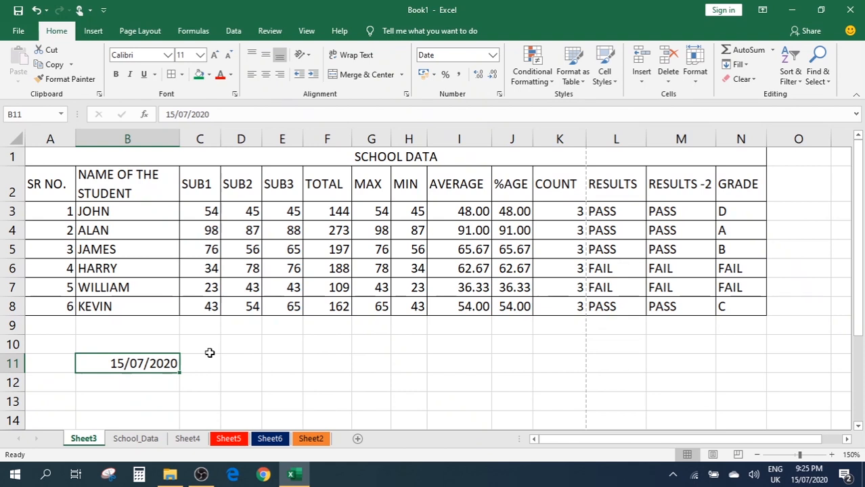
Delete the sample date from cell B11
{"action": "left_click", "coordinate": [493, 56]}
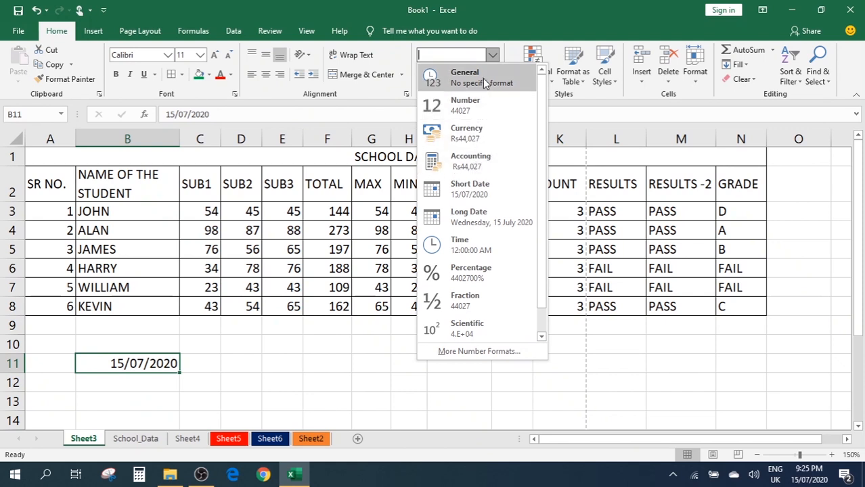
{"action": "left_click", "coordinate": [203, 365]}
{"action": "key", "text": "Delete"}
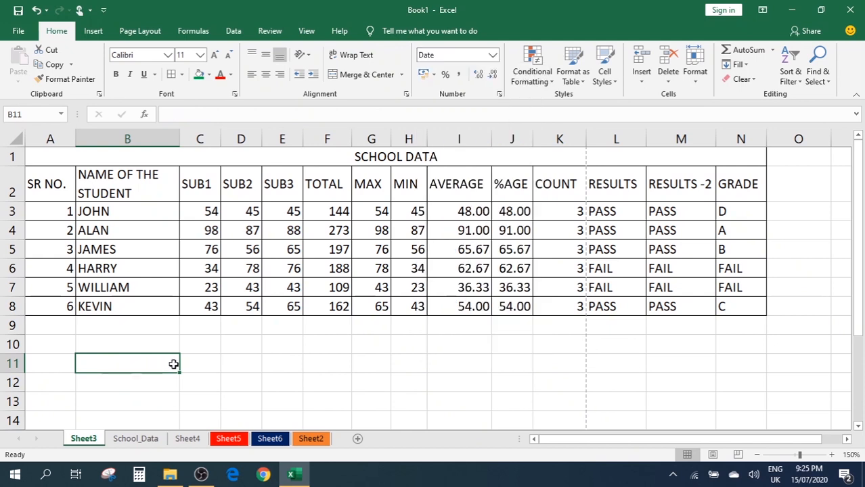
{"action": "left_click", "coordinate": [216, 363]}
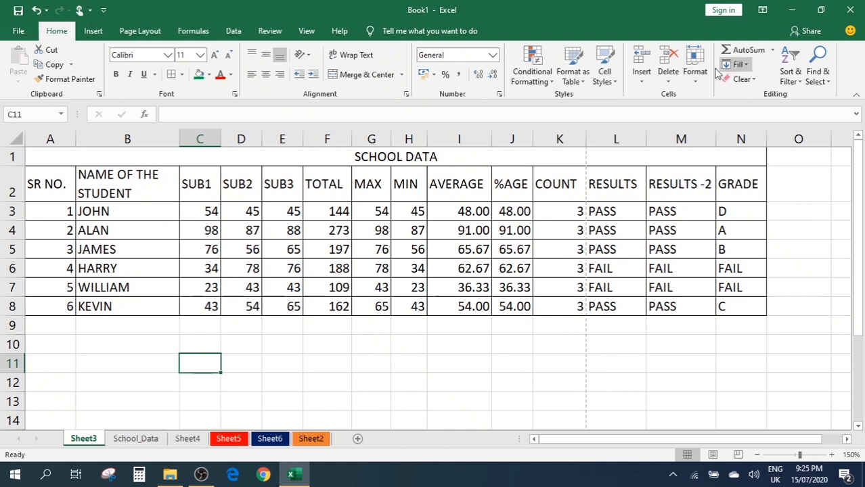
Check in the print preview which table columns fit on the first page, and return to the sheet
{"action": "left_click", "coordinate": [175, 156]}
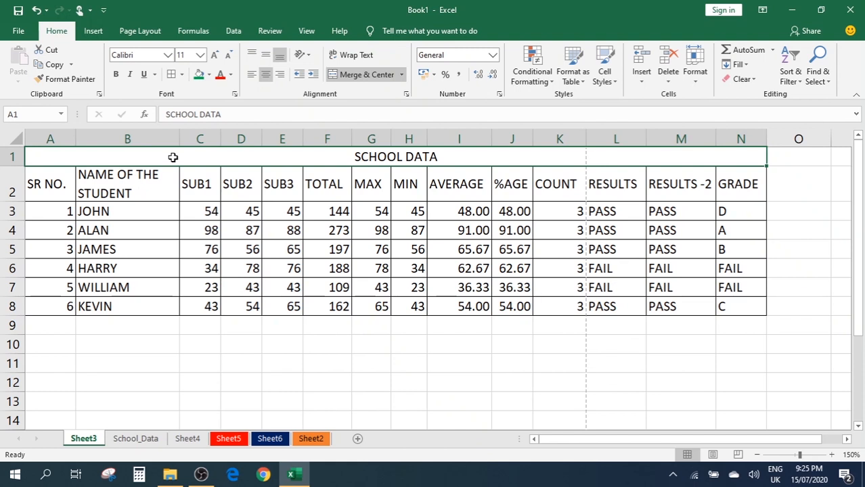
{"action": "key", "text": "ctrl+p"}
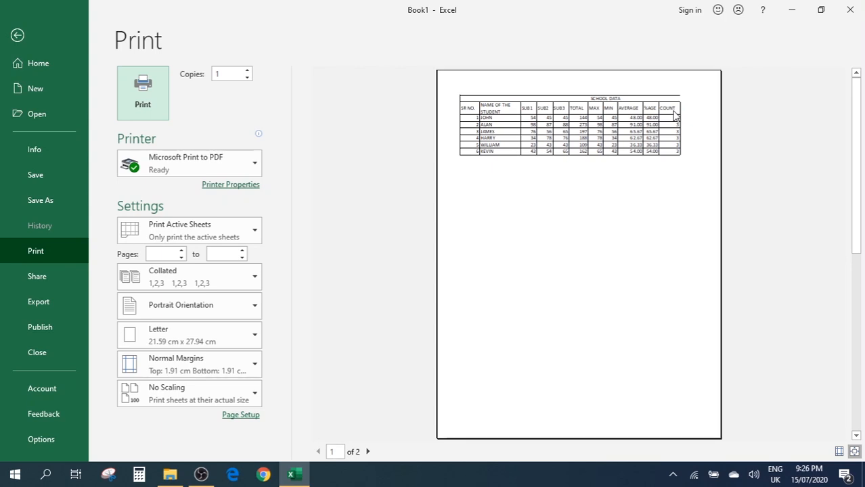
{"action": "key", "text": "Escape"}
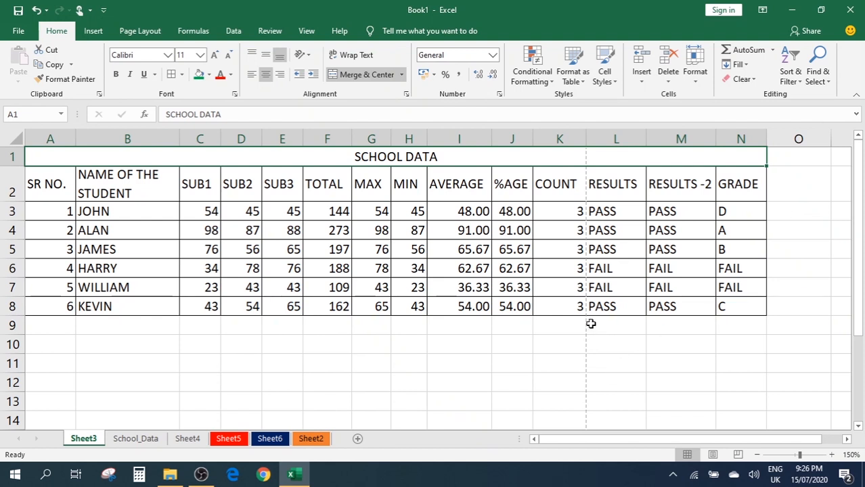
Examine where the dashed page break line falls among the columns of the marks table
{"action": "left_click", "coordinate": [835, 455]}
{"action": "left_click", "coordinate": [835, 455]}
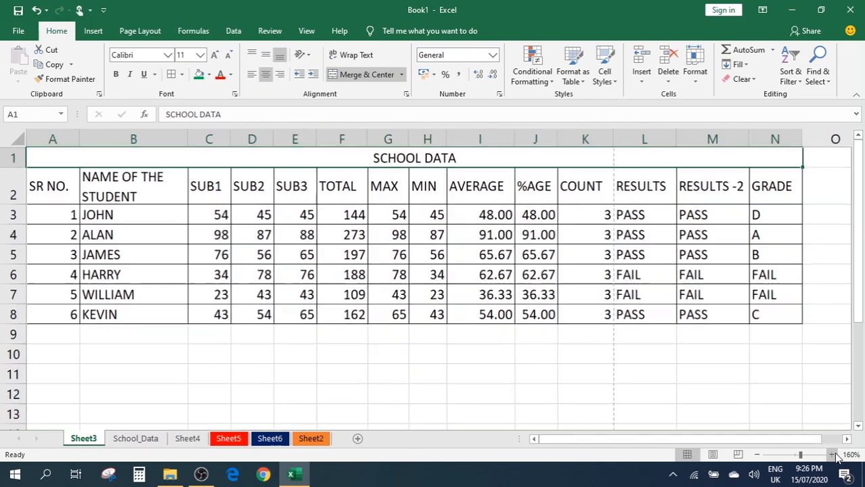
{"action": "left_click", "coordinate": [834, 456]}
{"action": "left_click", "coordinate": [835, 455]}
{"action": "left_click", "coordinate": [833, 456]}
{"action": "left_click", "coordinate": [833, 455]}
{"action": "left_click", "coordinate": [833, 456]}
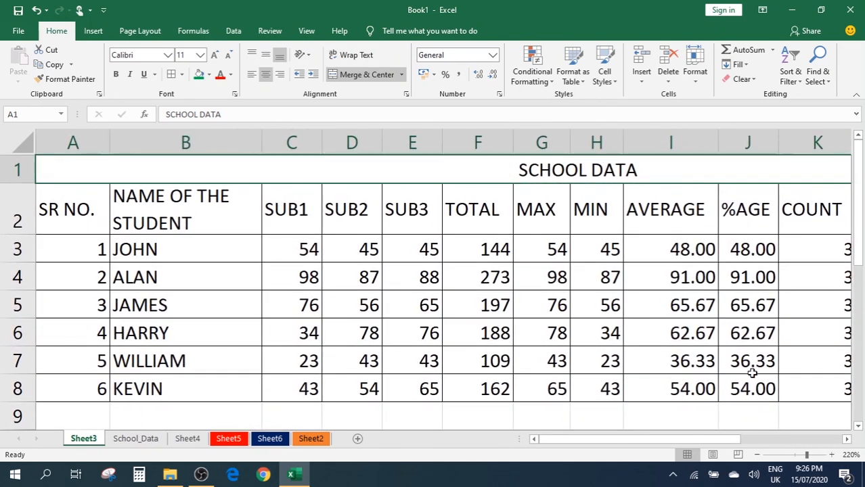
{"action": "scroll", "coordinate": [752, 373], "scroll_direction": "down", "scroll_amount": 3}
{"action": "scroll", "coordinate": [751, 373], "scroll_direction": "up", "scroll_amount": 1}
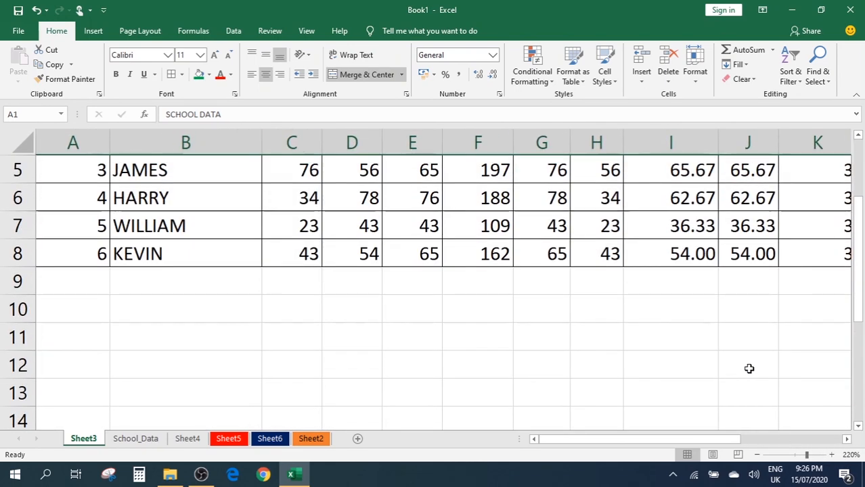
{"action": "left_click", "coordinate": [762, 318]}
{"action": "left_click_drag", "start_coordinate": [733, 438], "coordinate": [812, 440]}
{"action": "scroll", "coordinate": [503, 304], "scroll_direction": "up", "scroll_amount": 2}
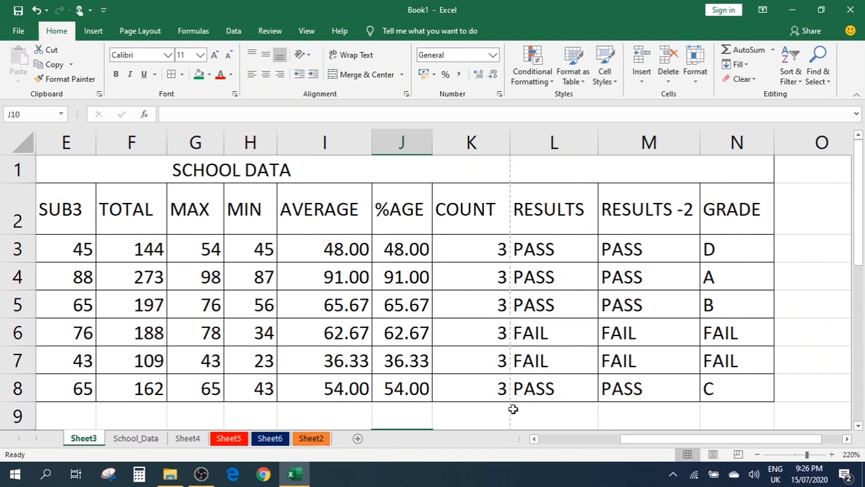
{"action": "scroll", "coordinate": [511, 412], "scroll_direction": "down", "scroll_amount": 2}
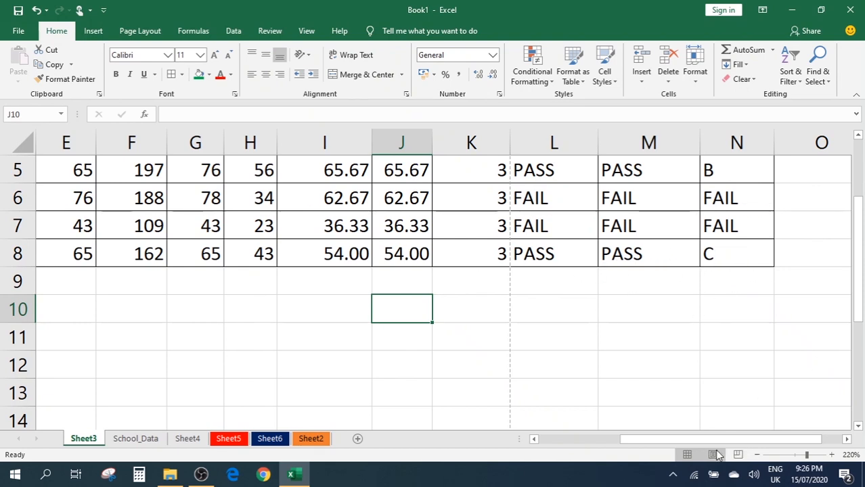
{"action": "left_click_drag", "start_coordinate": [707, 440], "coordinate": [609, 454]}
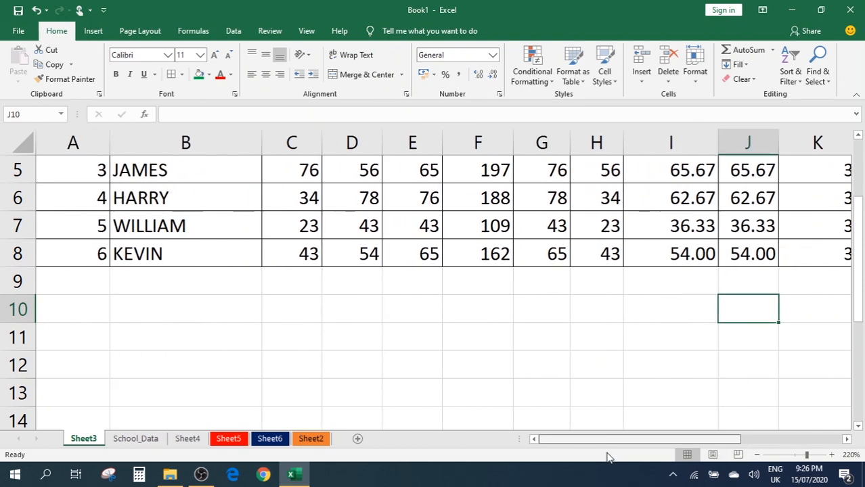
Autofit the widths of all columns in the sheet to their contents
{"action": "left_click", "coordinate": [762, 456]}
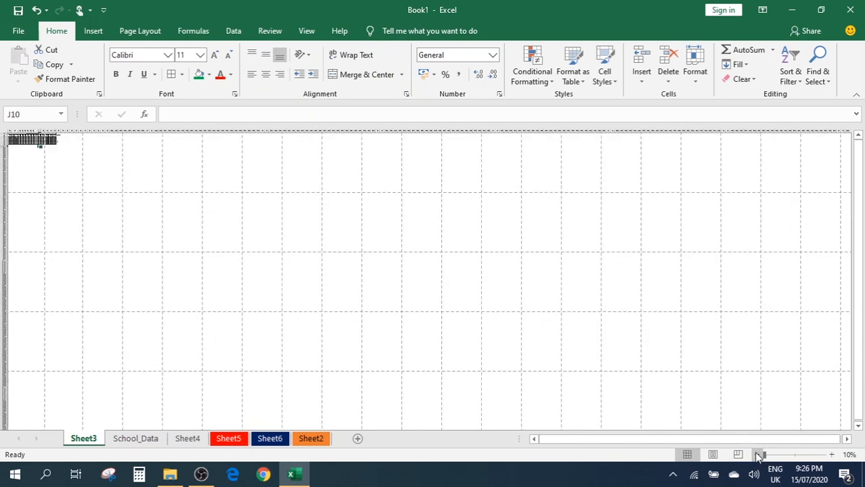
{"action": "left_click", "coordinate": [796, 455]}
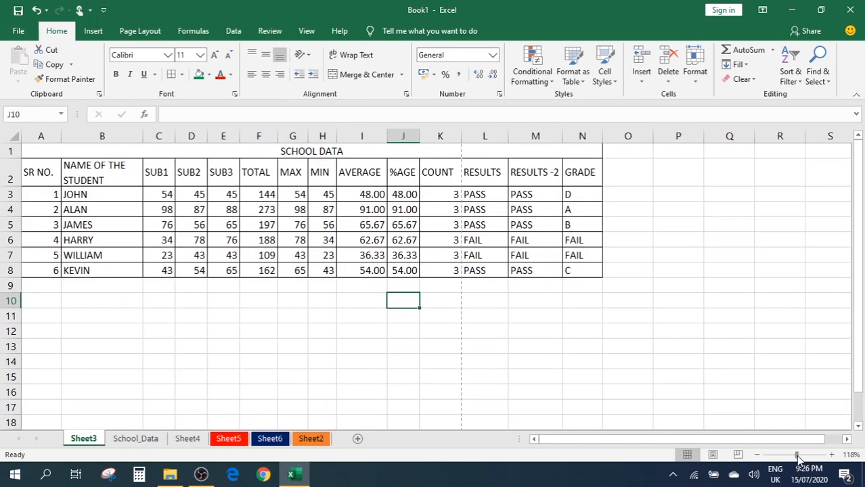
{"action": "left_click", "coordinate": [837, 455]}
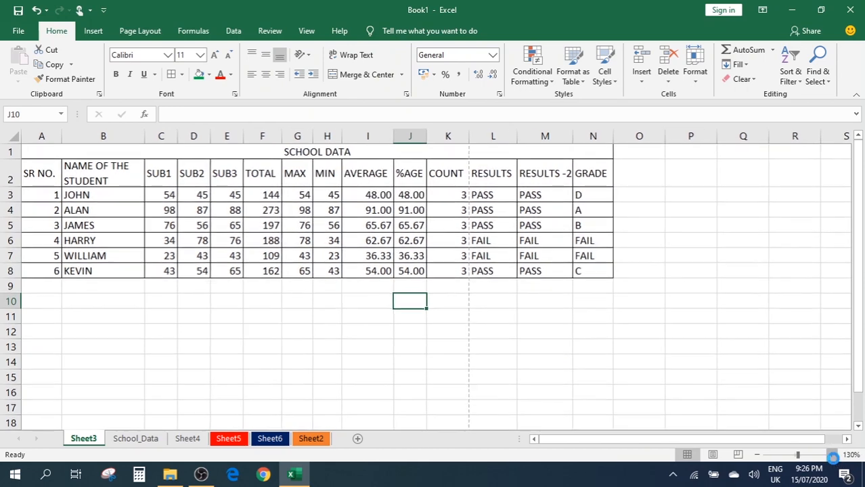
{"action": "left_click", "coordinate": [837, 455]}
{"action": "left_click", "coordinate": [836, 455]}
{"action": "left_click", "coordinate": [836, 455]}
{"action": "left_click", "coordinate": [836, 455]}
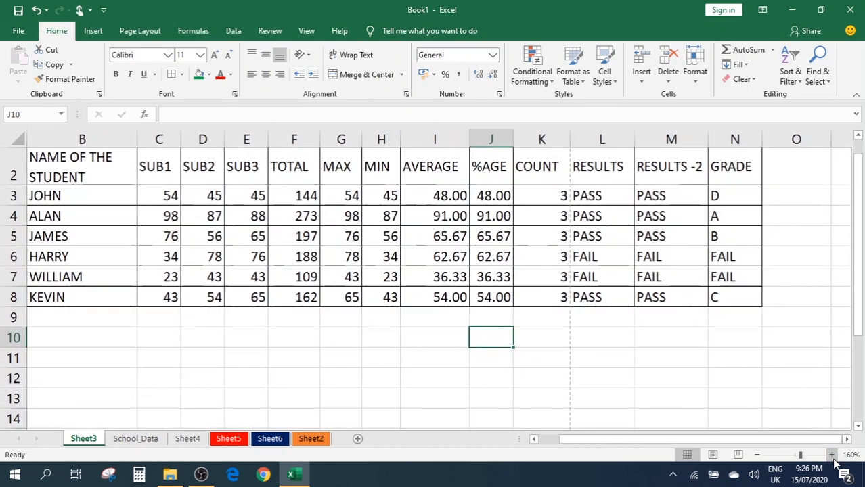
{"action": "left_click", "coordinate": [532, 340]}
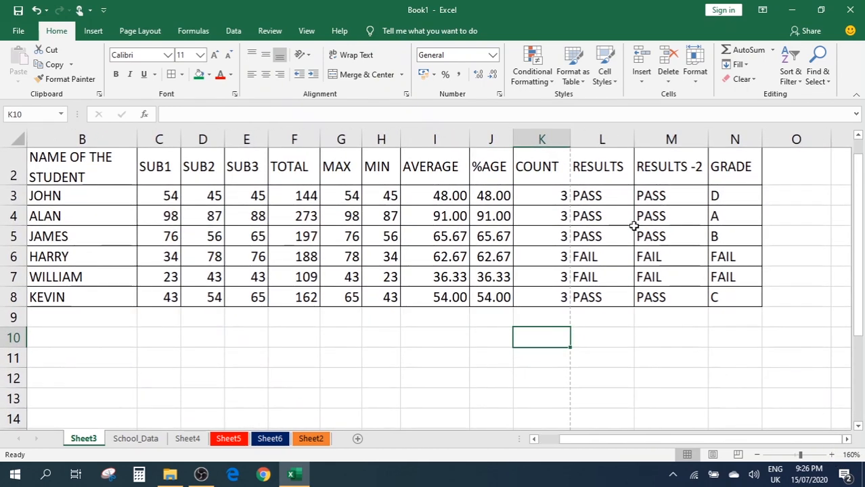
{"action": "scroll", "coordinate": [211, 253], "scroll_direction": "up", "scroll_amount": 1}
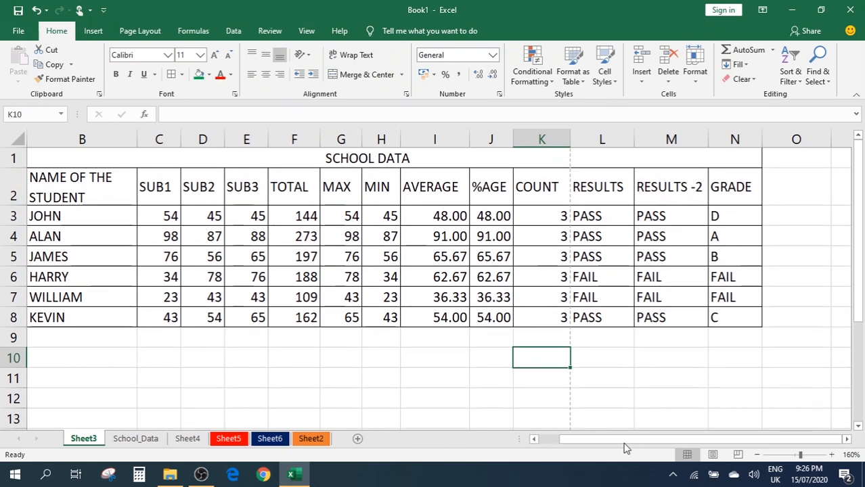
{"action": "left_click_drag", "start_coordinate": [624, 448], "coordinate": [526, 447]}
{"action": "left_click", "coordinate": [18, 139]}
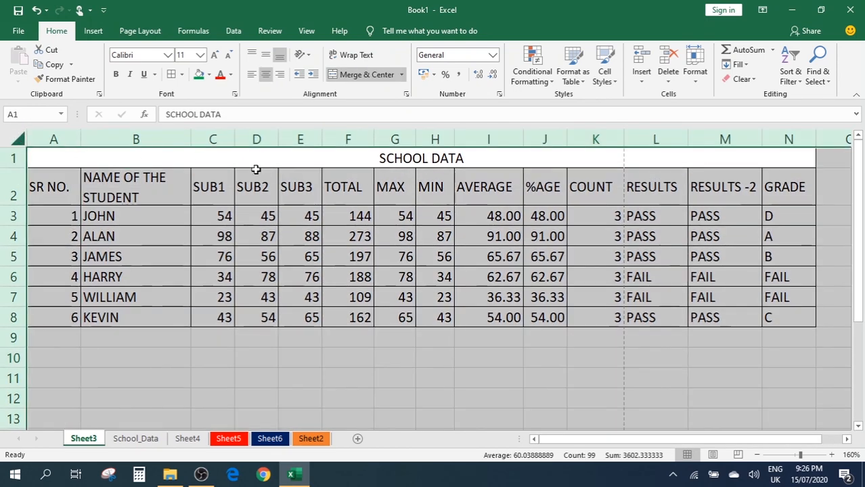
{"action": "double_click", "coordinate": [278, 140]}
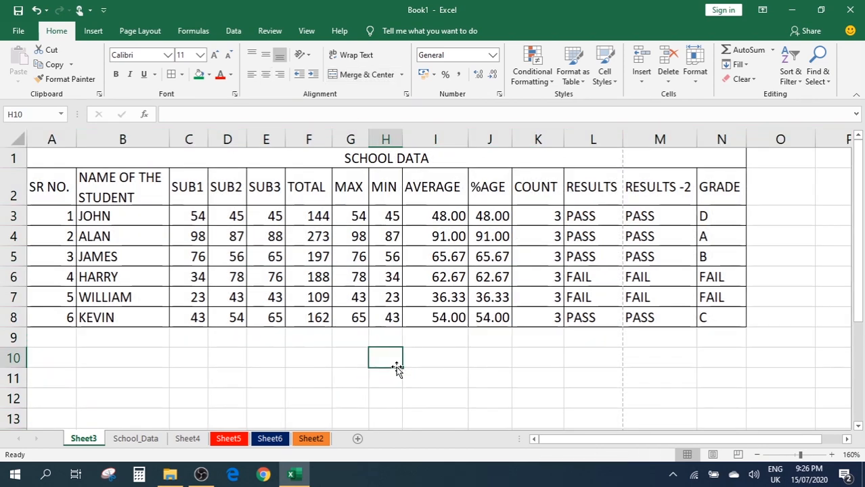
Open the print preview to check how the table with autofitted columns fits the page
{"action": "left_click", "coordinate": [396, 364]}
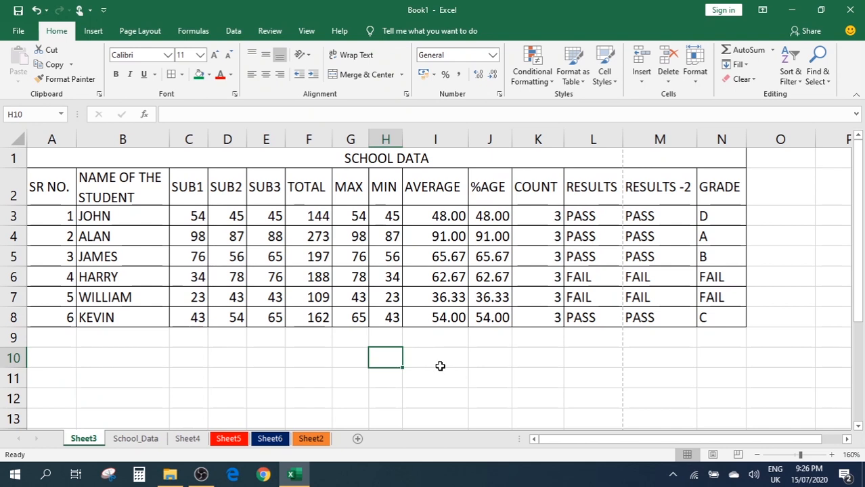
{"action": "key", "text": "ctrl+p"}
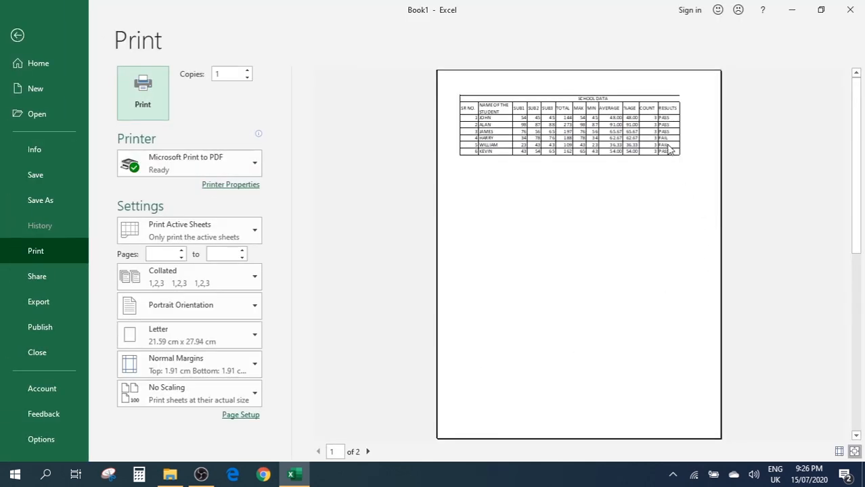
Check on the sheet how the RESULTS -2 and GRADE columns lie relative to the dashed page break, and reopen the print preview
{"action": "key", "text": "Escape"}
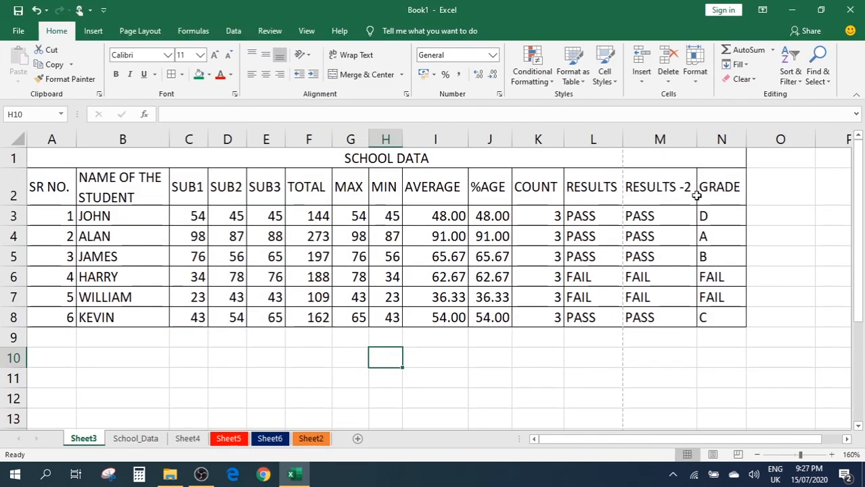
{"action": "left_click", "coordinate": [675, 142]}
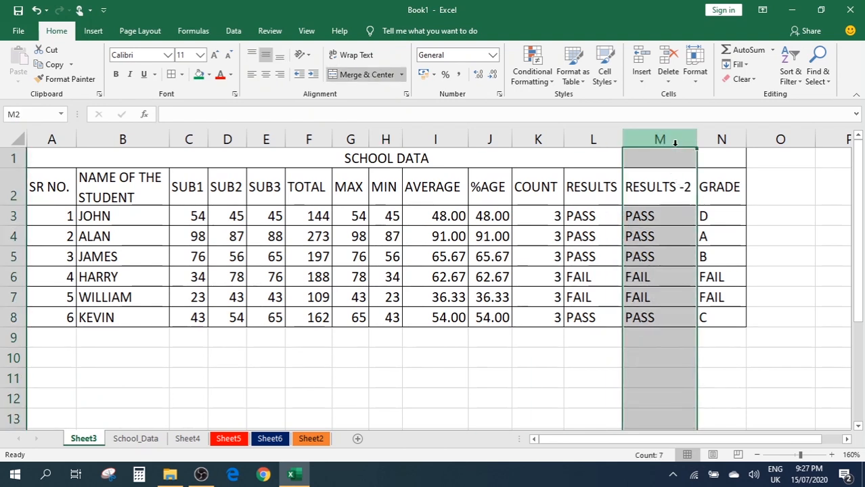
{"action": "left_click", "coordinate": [713, 217]}
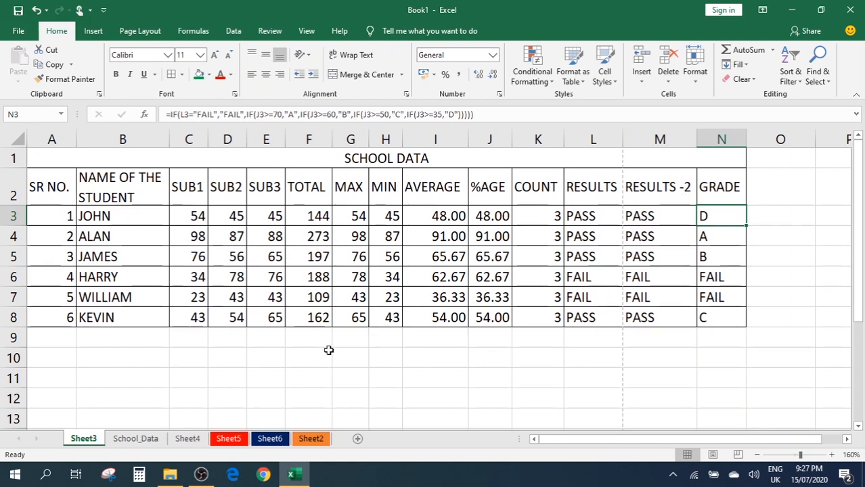
{"action": "key", "text": "ctrl+p"}
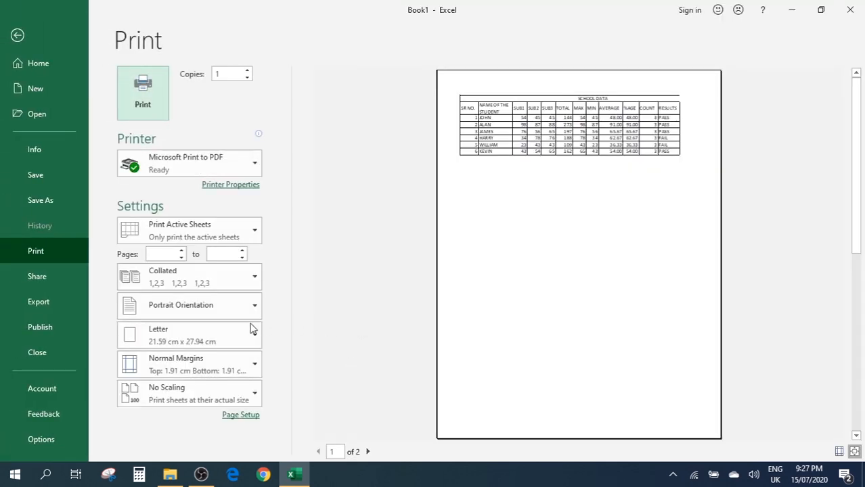
Preview the marks table in landscape orientation, and switch the page back to portrait orientation
{"action": "left_click", "coordinate": [208, 312]}
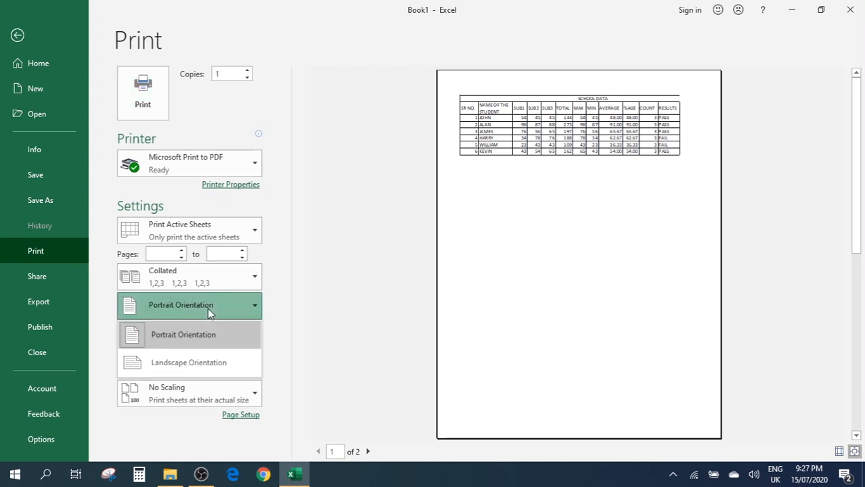
{"action": "left_click", "coordinate": [173, 370]}
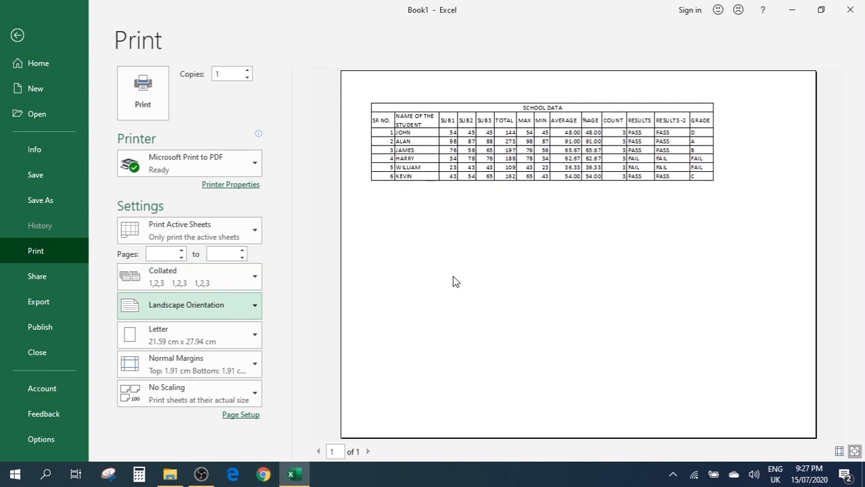
{"action": "left_click", "coordinate": [186, 304]}
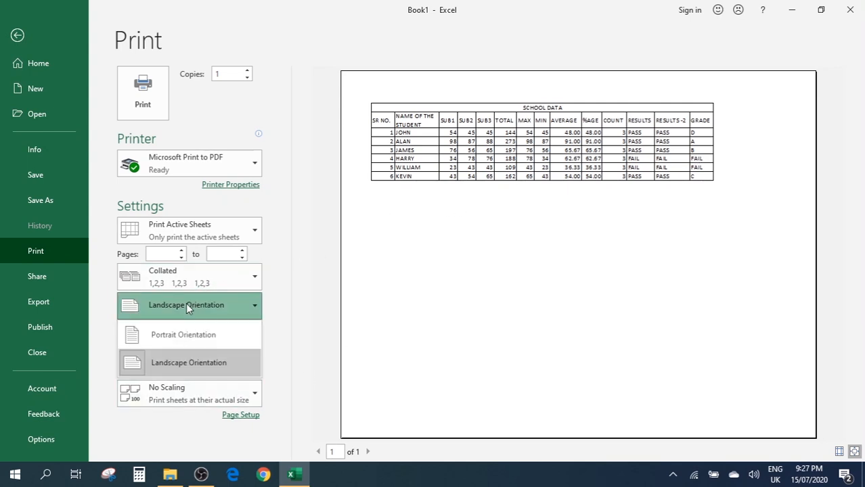
{"action": "left_click", "coordinate": [170, 336]}
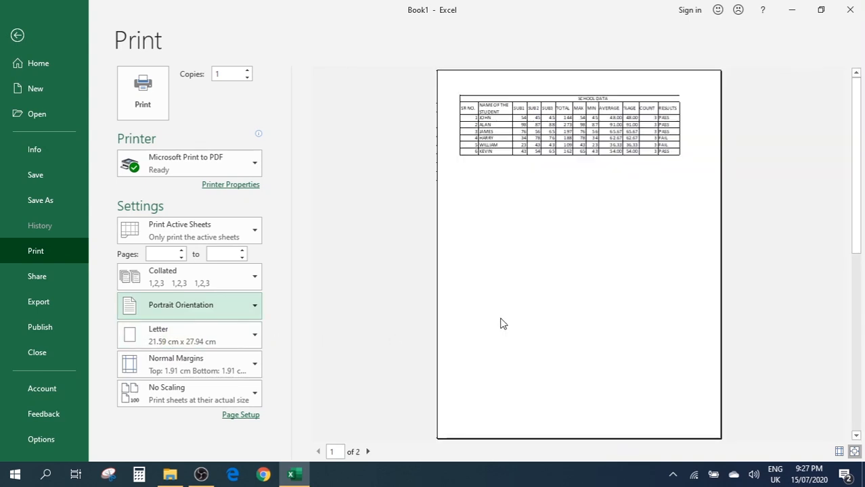
Show the margin guides in the print preview, widen the RESULTS column and move the left and right margins to the page edges
{"action": "left_click", "coordinate": [839, 451]}
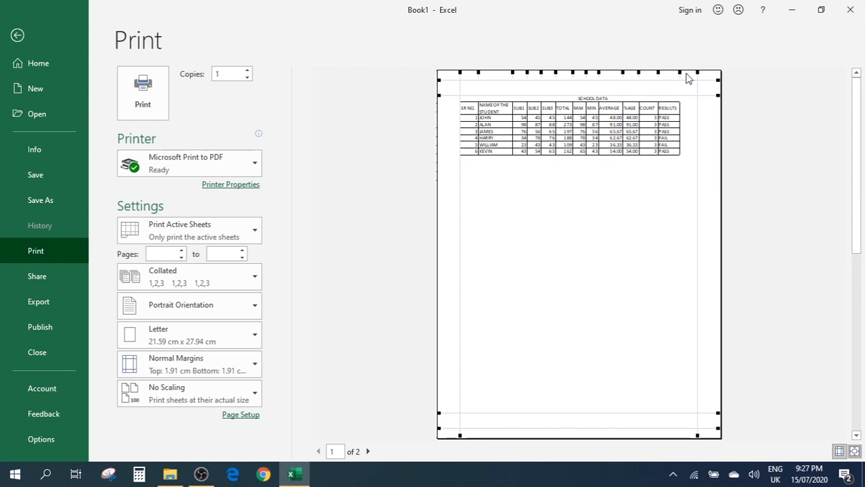
{"action": "left_click_drag", "start_coordinate": [681, 71], "coordinate": [722, 73]}
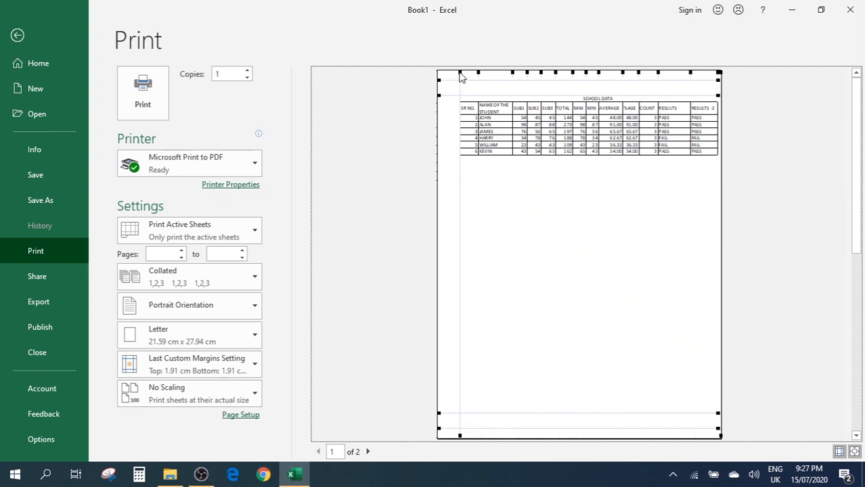
{"action": "left_click_drag", "start_coordinate": [459, 75], "coordinate": [438, 74]}
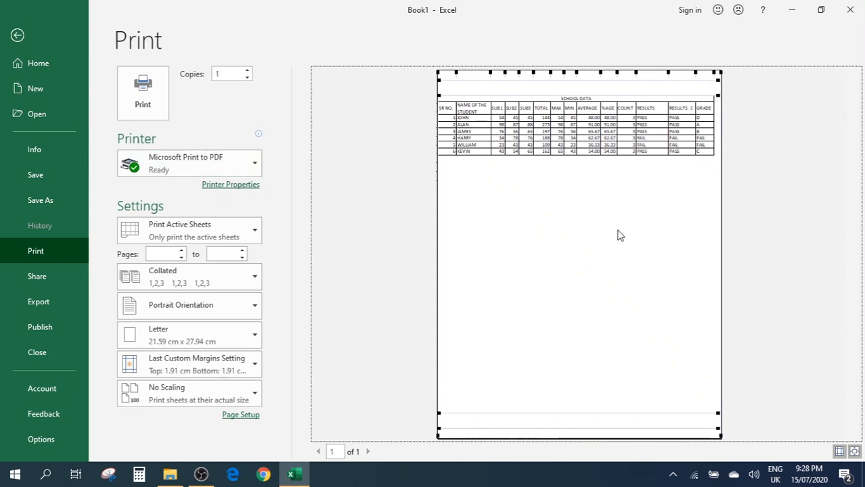
{"action": "key", "text": "Escape"}
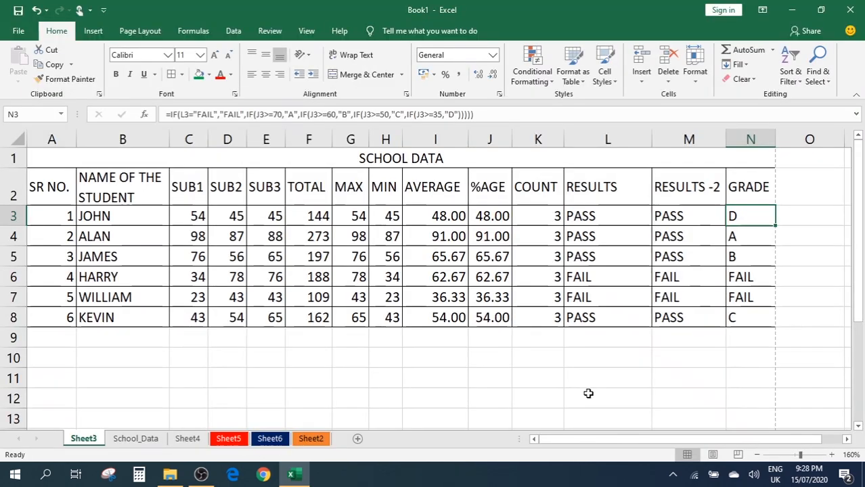
{"action": "left_click", "coordinate": [444, 340]}
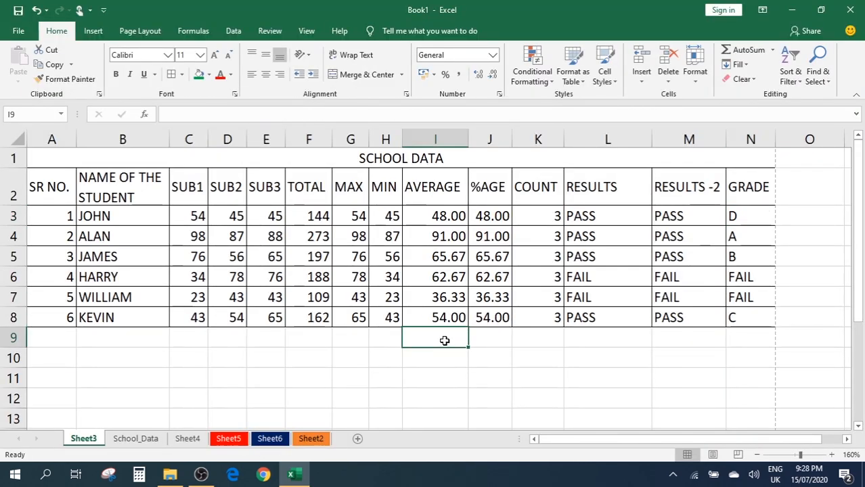